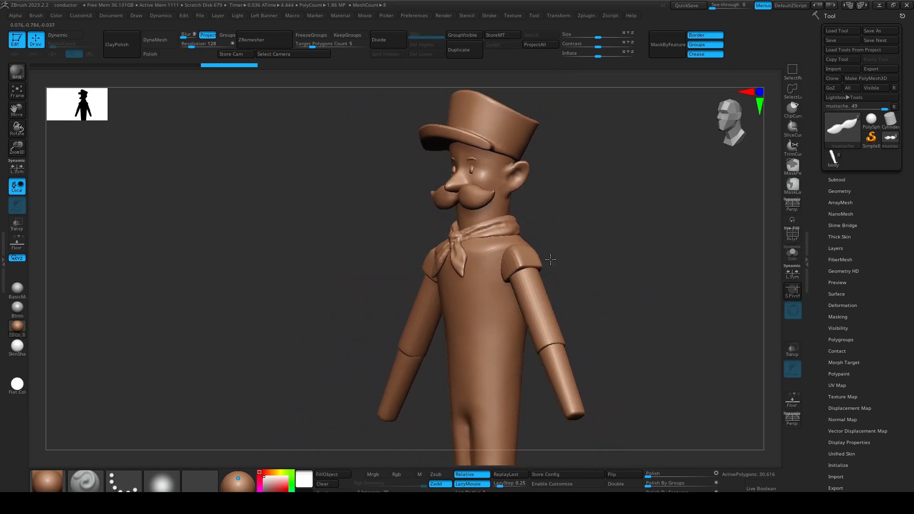
# Compare the full figures of the mustache and body tool versions of the conductor from angled, side and front views.
pyautogui.moveTo(570, 247)
pyautogui.keyDown('alt'); pyautogui.mouseDown(button='right')
pyautogui.moveTo(569, 213)
pyautogui.moveTo(577, 233)
pyautogui.mouseUp(button='right'); pyautogui.keyUp('alt')
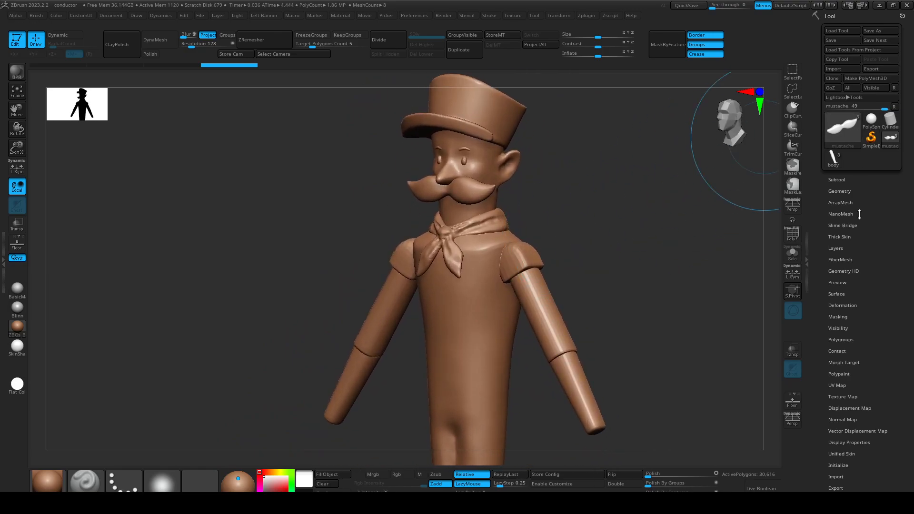
pyautogui.keyDown('ctrl'); pyautogui.moveTo(691, 302); pyautogui.dragTo(679, 263, button='right'); pyautogui.keyUp('ctrl')
pyautogui.click(833, 158)
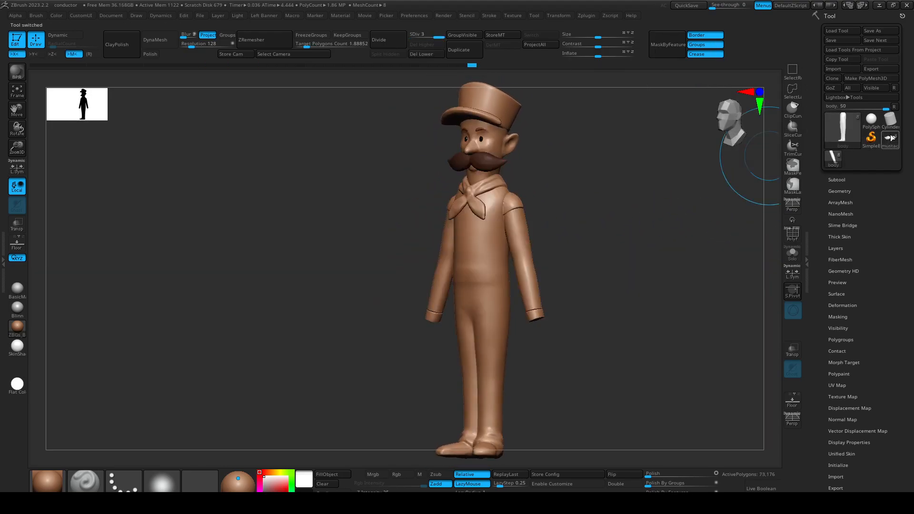
pyautogui.keyDown('ctrl'); pyautogui.moveTo(599, 189); pyautogui.dragTo(641, 166, button='right'); pyautogui.keyUp('ctrl')
pyautogui.keyDown('alt'); pyautogui.moveTo(641, 333); pyautogui.dragTo(615, 250, button='right'); pyautogui.keyUp('alt')
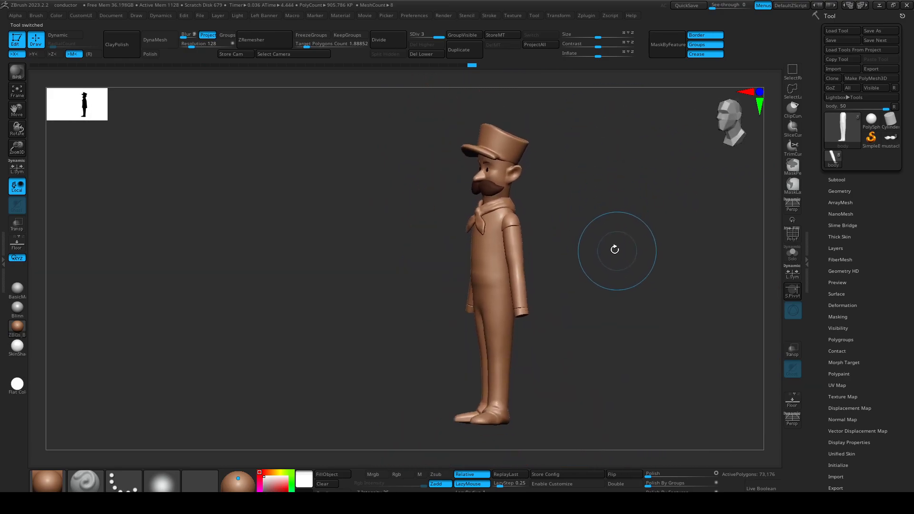
pyautogui.click(892, 140)
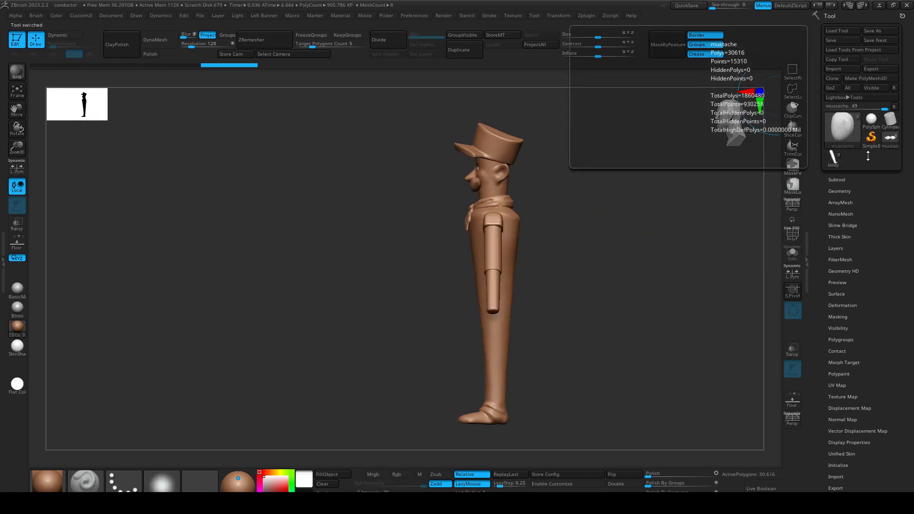
pyautogui.click(833, 159)
pyautogui.moveTo(557, 329); pyautogui.dragTo(612, 321, button='right')
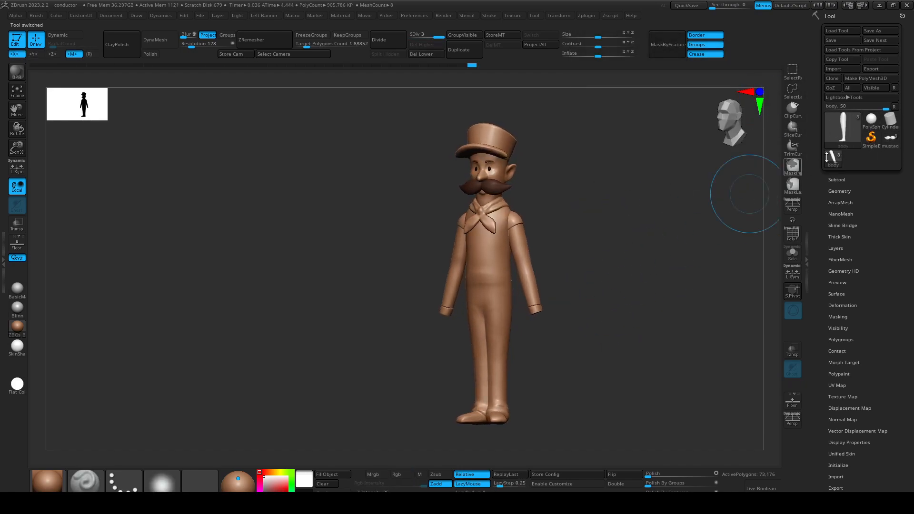
pyautogui.click(888, 148)
pyautogui.click(834, 159)
pyautogui.keyDown('shift'); pyautogui.moveTo(677, 281); pyautogui.dragTo(667, 267, button='right'); pyautogui.keyUp('shift')
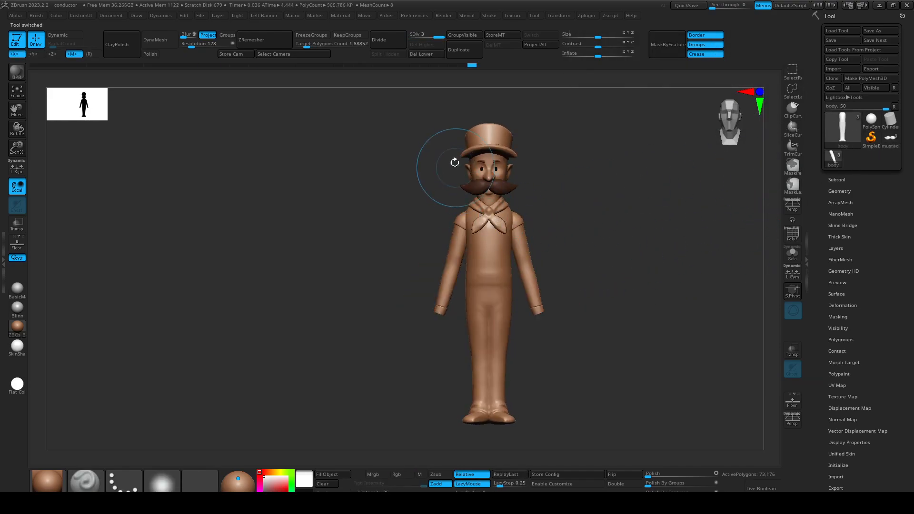
# Compare the face, mustache, scarf and shoulders of the two conductor versions up close.
pyautogui.moveTo(700, 223); pyautogui.dragTo(634, 215, button='right')
pyautogui.keyDown('ctrl'); pyautogui.moveTo(572, 198); pyautogui.dragTo(592, 279, button='right'); pyautogui.keyUp('ctrl')
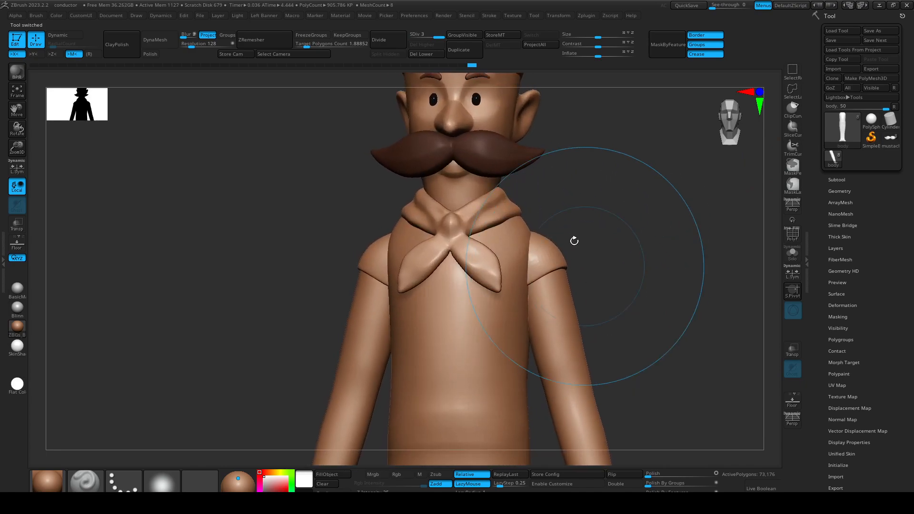
pyautogui.click(890, 140)
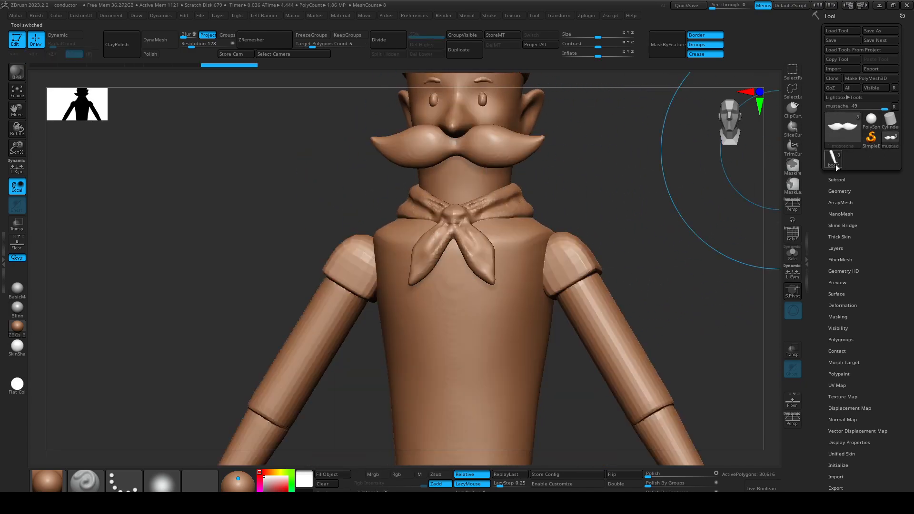
pyautogui.click(835, 165)
pyautogui.keyDown('alt'); pyautogui.moveTo(562, 154); pyautogui.dragTo(631, 298, button='right'); pyautogui.keyUp('alt')
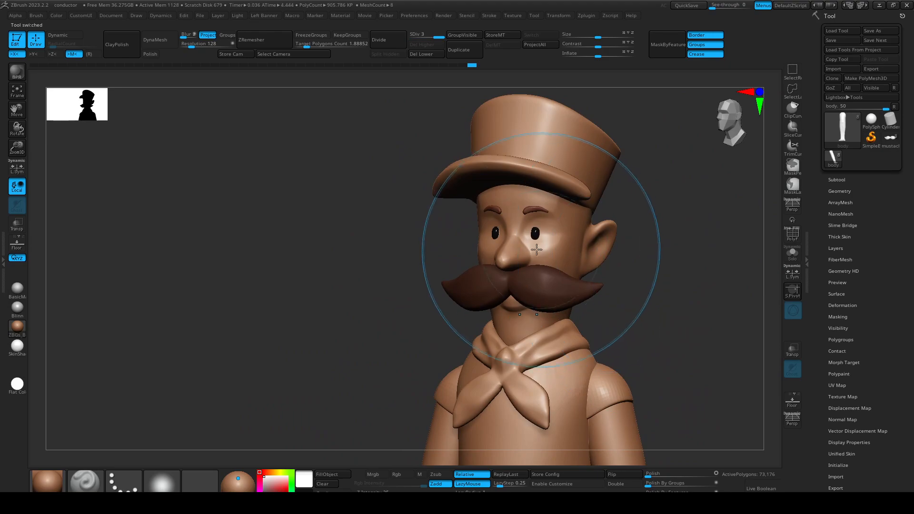
pyautogui.click(888, 140)
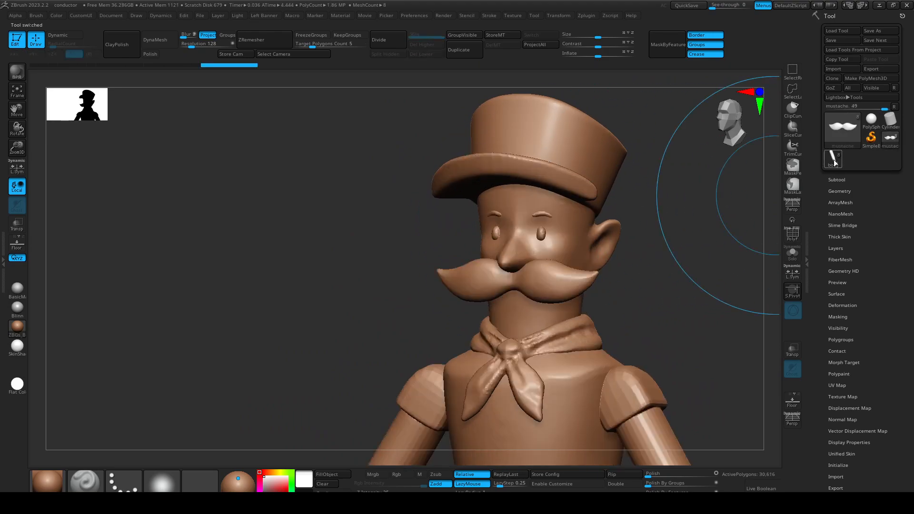
pyautogui.click(836, 160)
pyautogui.keyDown('shift'); pyautogui.moveTo(669, 272); pyautogui.dragTo(704, 322); pyautogui.keyUp('shift')
pyautogui.moveTo(658, 302); pyautogui.dragTo(611, 175, button='right')
pyautogui.moveTo(643, 271)
pyautogui.mouseDown(button='right')
pyautogui.moveTo(651, 265)
pyautogui.moveTo(653, 282)
pyautogui.mouseUp(button='right')
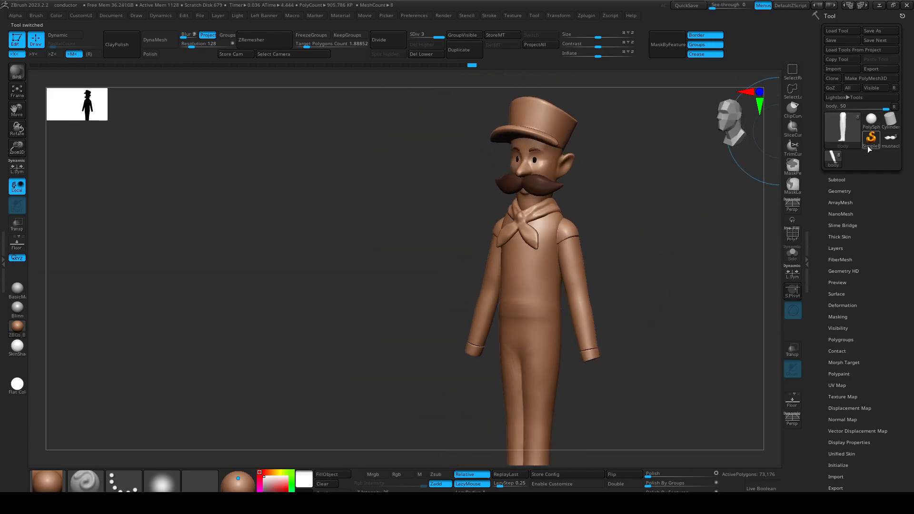
# Switch to the mustache tool version, expand its subtool list and turn on X symmetry.
pyautogui.click(891, 139)
pyautogui.keyDown('ctrl'); pyautogui.moveTo(585, 189); pyautogui.dragTo(700, 253, button='right'); pyautogui.keyUp('ctrl')
pyautogui.click(842, 179)
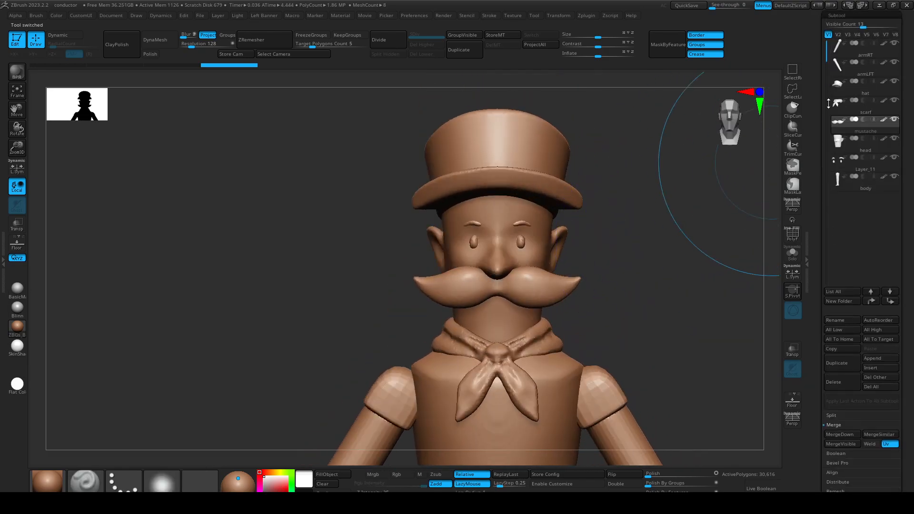
pyautogui.keyDown('alt'); pyautogui.moveTo(544, 293); pyautogui.dragTo(504, 268, button='right'); pyautogui.keyUp('alt')
pyautogui.moveTo(600, 280); pyautogui.dragTo(607, 147, button='right')
pyautogui.press('x')
pyautogui.moveTo(607, 147)
pyautogui.keyDown('shift'); pyautogui.mouseDown(button='right')
pyautogui.moveTo(641, 176)
pyautogui.moveTo(590, 152)
pyautogui.mouseUp(button='right'); pyautogui.keyUp('shift')
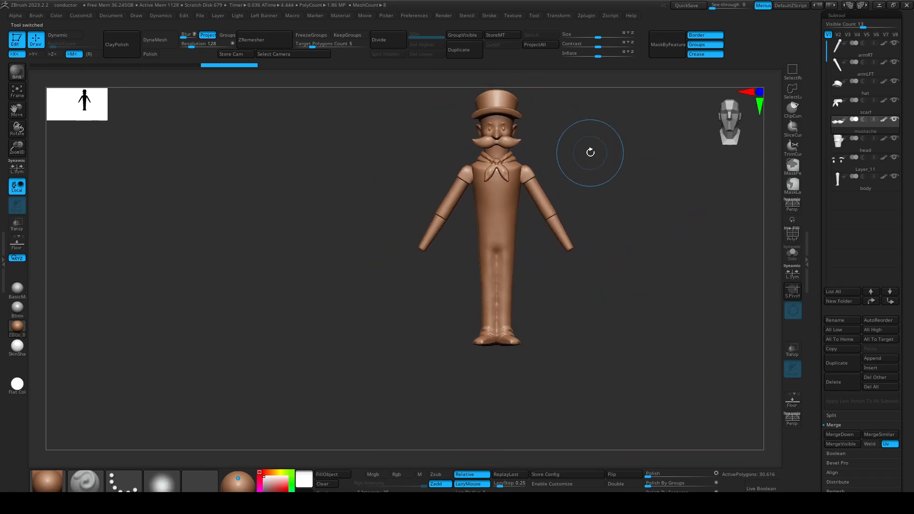
# Try to raise the gizmo pivot from the feet to the mustache and align it with the face's centre.
pyautogui.press('w')
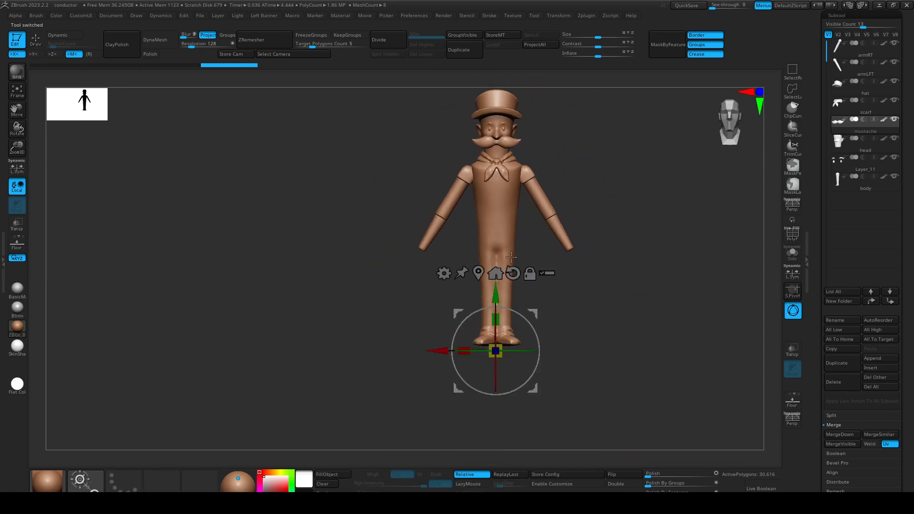
pyautogui.keyDown('alt'); pyautogui.moveTo(499, 288); pyautogui.dragTo(500, 194); pyautogui.keyUp('alt')
pyautogui.keyDown('ctrl'); pyautogui.moveTo(533, 297); pyautogui.dragTo(533, 259, button='right'); pyautogui.keyUp('ctrl')
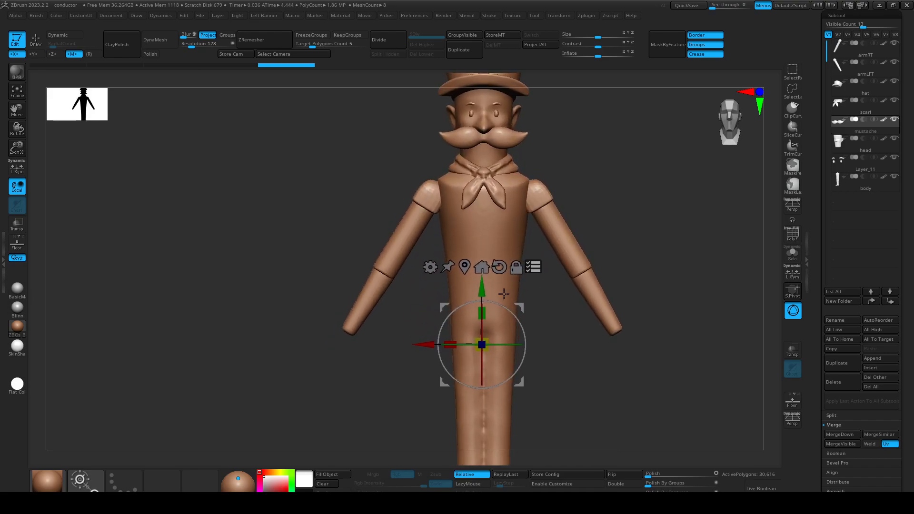
pyautogui.keyDown('alt'); pyautogui.moveTo(482, 287); pyautogui.dragTo(482, 73); pyautogui.keyUp('alt')
pyautogui.keyDown('ctrl'); pyautogui.moveTo(525, 138); pyautogui.dragTo(561, 237, button='right'); pyautogui.keyUp('ctrl')
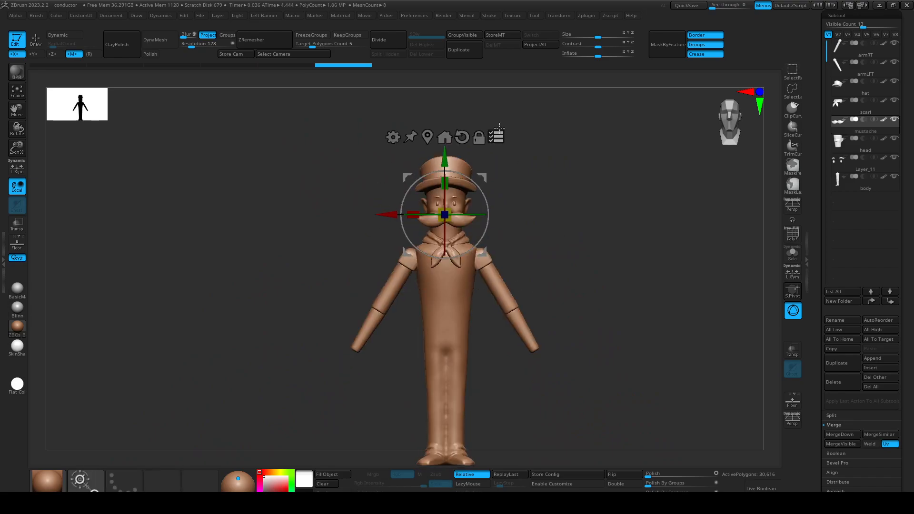
pyautogui.keyDown('ctrl'); pyautogui.moveTo(454, 200); pyautogui.dragTo(548, 324, button='right'); pyautogui.keyUp('ctrl')
pyautogui.moveTo(349, 314); pyautogui.dragTo(364, 310)
pyautogui.keyDown('ctrl'); pyautogui.moveTo(561, 311); pyautogui.dragTo(547, 190, button='right'); pyautogui.keyUp('ctrl')
pyautogui.keyDown('alt'); pyautogui.moveTo(667, 359); pyautogui.dragTo(622, 257, button='right'); pyautogui.keyUp('alt')
pyautogui.moveTo(662, 257); pyautogui.dragTo(622, 257, button='right')
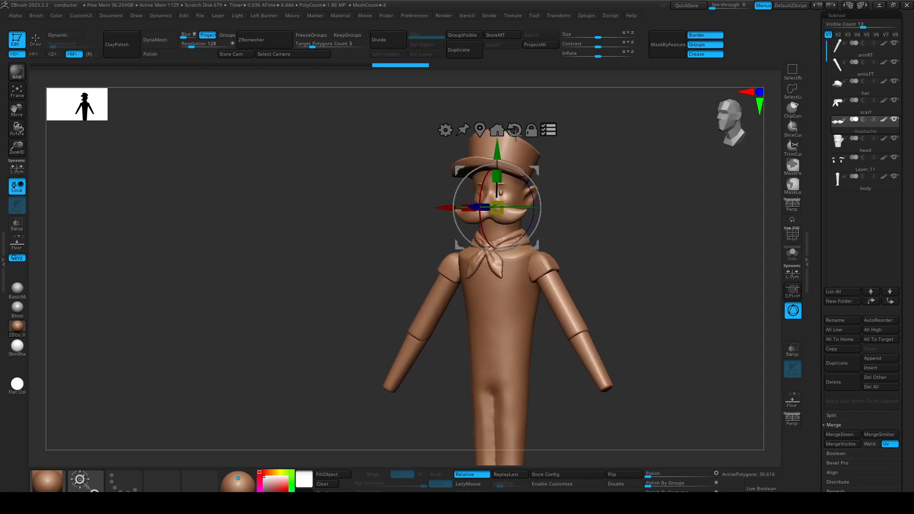
pyautogui.click(502, 129)
pyautogui.hotkey('ctrl', 'z')
# Merge the visible subtools into a single mesh, select the merged tool and show its transform gizmo.
pyautogui.keyDown('alt'); pyautogui.moveTo(600, 250); pyautogui.dragTo(595, 172, button='right'); pyautogui.keyUp('alt')
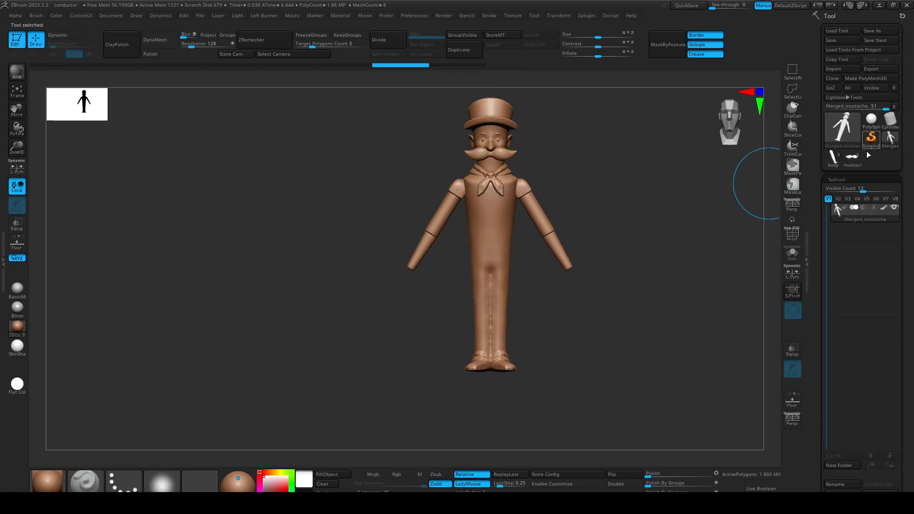
pyautogui.press('w')
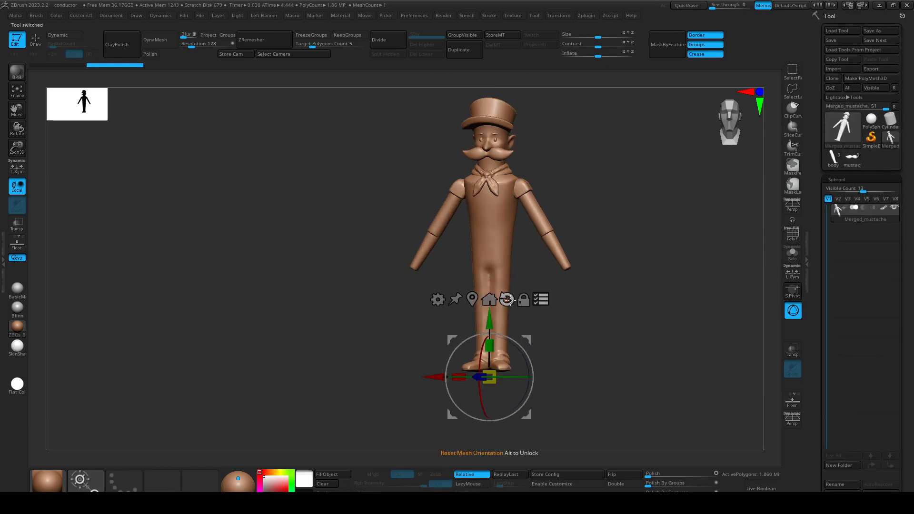
pyautogui.click(485, 300)
pyautogui.keyDown('ctrl'); pyautogui.moveTo(613, 181); pyautogui.dragTo(589, 233, button='right'); pyautogui.keyUp('ctrl')
pyautogui.press('f')
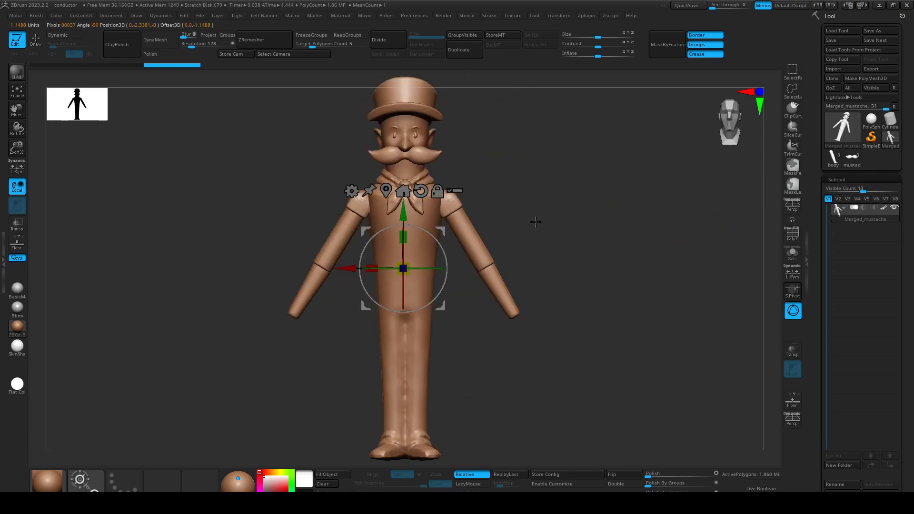
# Move the merged figure's gizmo pivot up to the nose and align it with the face's midline.
pyautogui.keyDown('ctrl'); pyautogui.moveTo(535, 224); pyautogui.dragTo(651, 281, button='right'); pyautogui.keyUp('ctrl')
pyautogui.keyDown('alt'); pyautogui.moveTo(598, 77); pyautogui.dragTo(551, 200, button='right'); pyautogui.keyUp('alt')
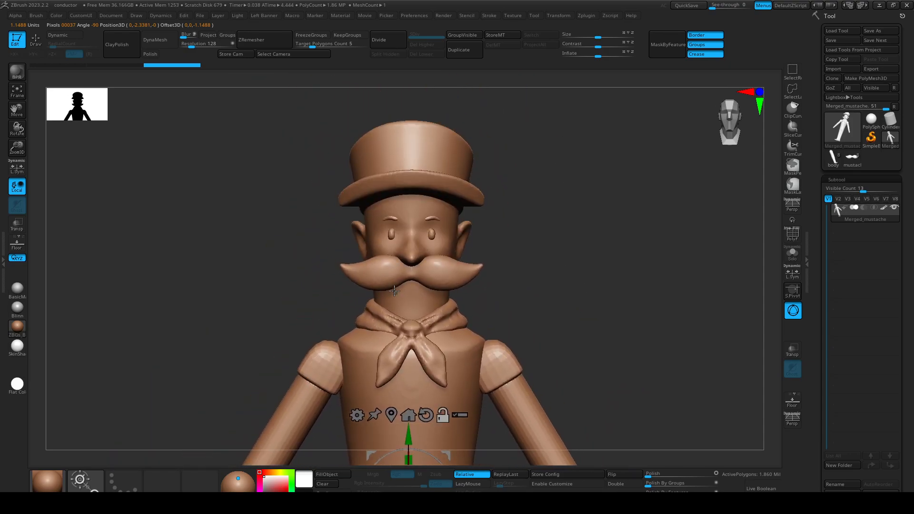
pyautogui.keyDown('alt'); pyautogui.moveTo(395, 292); pyautogui.dragTo(400, 218, button='right'); pyautogui.keyUp('alt')
pyautogui.keyDown('alt'); pyautogui.moveTo(414, 367); pyautogui.dragTo(414, 132); pyautogui.keyUp('alt')
pyautogui.keyDown('alt'); pyautogui.moveTo(354, 183); pyautogui.dragTo(357, 183); pyautogui.keyUp('alt')
pyautogui.keyDown('ctrl'); pyautogui.moveTo(461, 206); pyautogui.dragTo(632, 337, button='right'); pyautogui.keyUp('ctrl')
pyautogui.keyDown('alt'); pyautogui.moveTo(509, 356); pyautogui.dragTo(579, 319, button='right'); pyautogui.keyUp('alt')
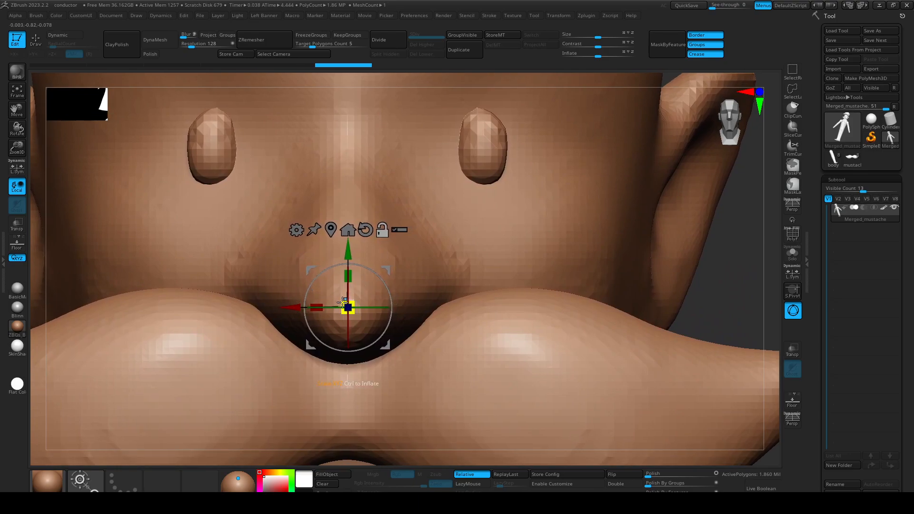
pyautogui.press('f')
pyautogui.keyDown('ctrl'); pyautogui.moveTo(400, 284); pyautogui.dragTo(405, 233, button='right'); pyautogui.keyUp('ctrl')
pyautogui.keyDown('alt'); pyautogui.moveTo(512, 384); pyautogui.dragTo(527, 202, button='right'); pyautogui.keyUp('alt')
pyautogui.keyDown('alt'); pyautogui.moveTo(512, 128); pyautogui.dragTo(519, 153, button='right'); pyautogui.keyUp('alt')
pyautogui.moveTo(520, 152); pyautogui.dragTo(524, 153, button='right')
pyautogui.click(412, 89)
pyautogui.keyDown('alt'); pyautogui.moveTo(464, 328); pyautogui.dragTo(495, 233, button='right'); pyautogui.keyUp('alt')
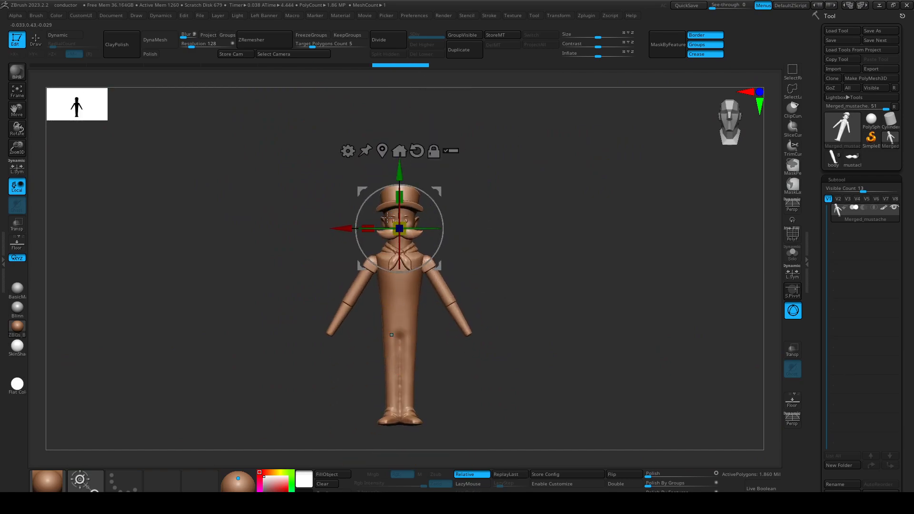
# Try Mirror And Weld on the merged figure, and undo it.
pyautogui.keyDown('alt'); pyautogui.moveTo(445, 257); pyautogui.dragTo(564, 327, button='right'); pyautogui.keyUp('alt')
pyautogui.press('1')
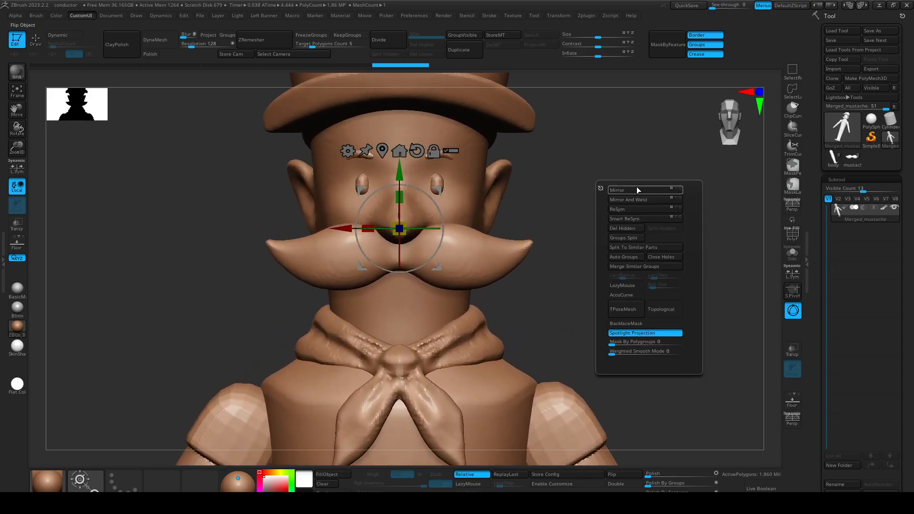
pyautogui.click(643, 201)
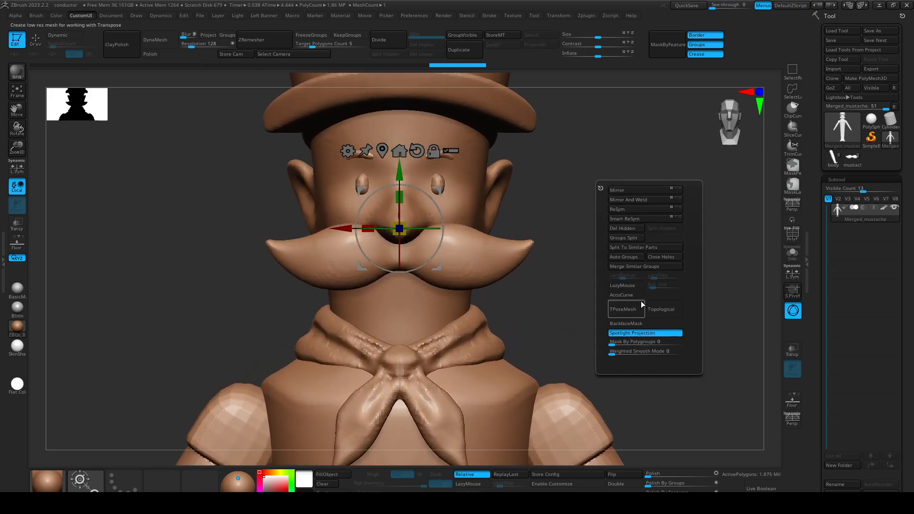
pyautogui.hotkey('ctrl', 'z')
# Nudge the gizmo slightly along X at the nose, re-centre it and apply Mirror And Weld to the merged figure.
pyautogui.keyDown('alt'); pyautogui.moveTo(431, 257); pyautogui.dragTo(459, 302, button='right'); pyautogui.keyUp('alt')
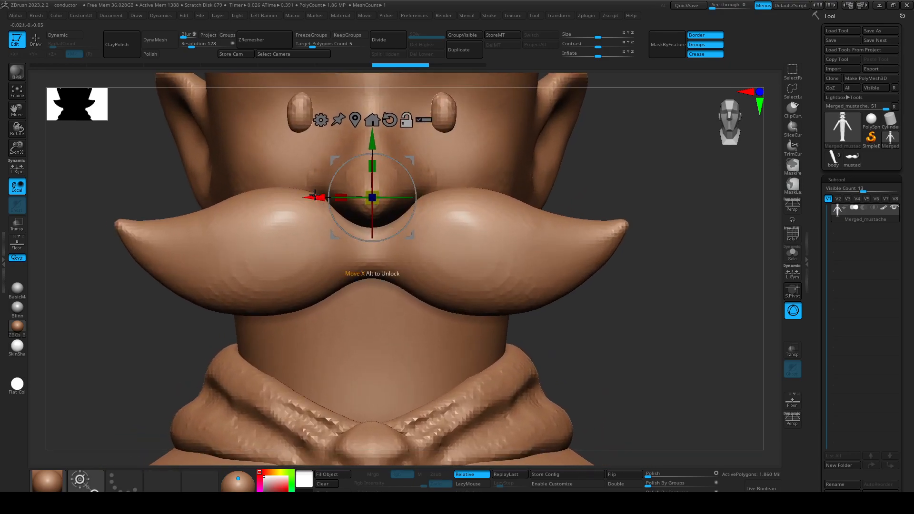
pyautogui.moveTo(316, 196); pyautogui.dragTo(315, 196)
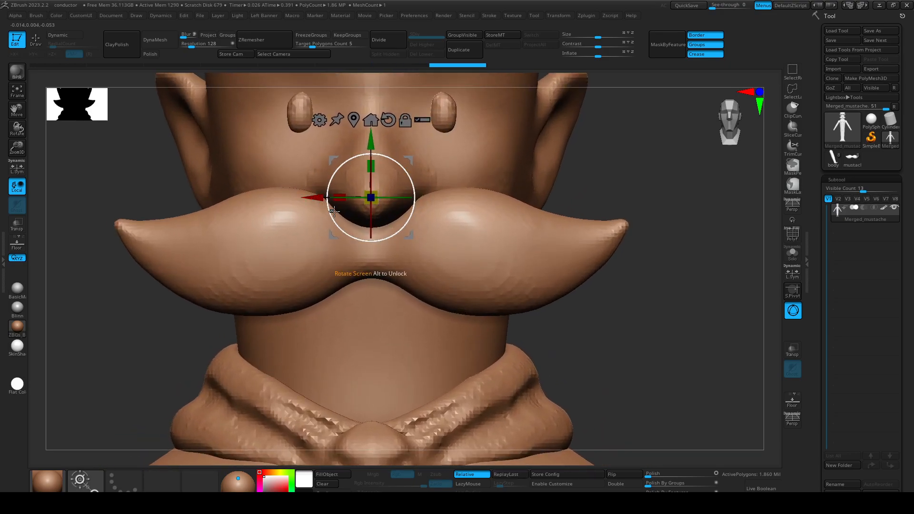
pyautogui.click(371, 119)
pyautogui.press('space')
pyautogui.click(583, 227)
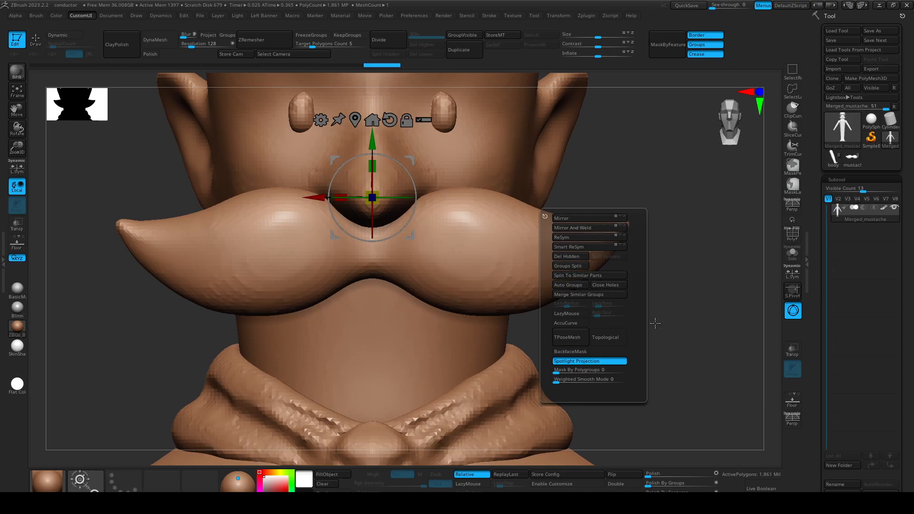
# Run Mirror And Weld on the merged figure once more.
pyautogui.keyDown('ctrl'); pyautogui.moveTo(653, 306); pyautogui.dragTo(486, 242, button='right'); pyautogui.keyUp('ctrl')
pyautogui.keyDown('alt'); pyautogui.moveTo(609, 426); pyautogui.dragTo(551, 222, button='right'); pyautogui.keyUp('alt')
pyautogui.keyDown('alt'); pyautogui.moveTo(551, 222); pyautogui.dragTo(651, 347, button='right'); pyautogui.keyUp('alt')
pyautogui.press('space')
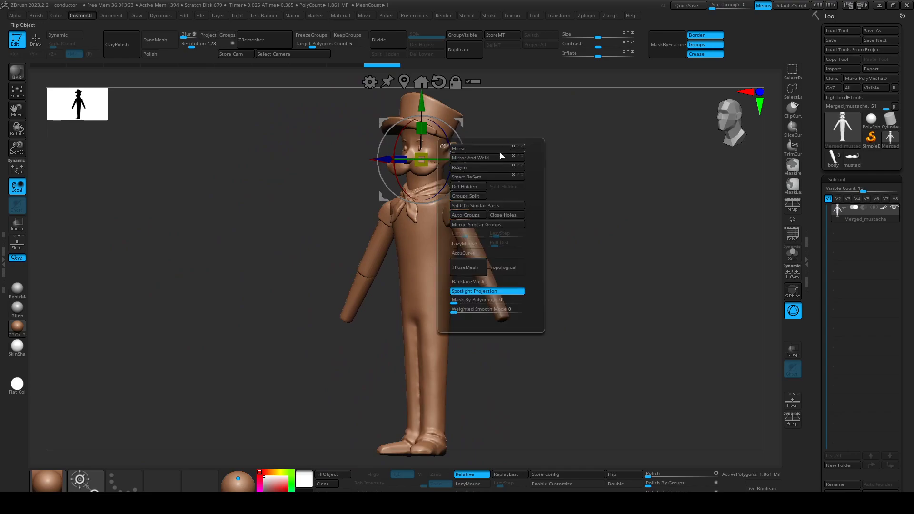
pyautogui.click(501, 158)
# Divide the merged mesh into separate subtools with Split To Similar Parts, and bring the subtool list into view.
pyautogui.moveTo(497, 247); pyautogui.dragTo(545, 245, button='right')
pyautogui.keyDown('alt'); pyautogui.moveTo(591, 181); pyautogui.dragTo(601, 273, button='right'); pyautogui.keyUp('alt')
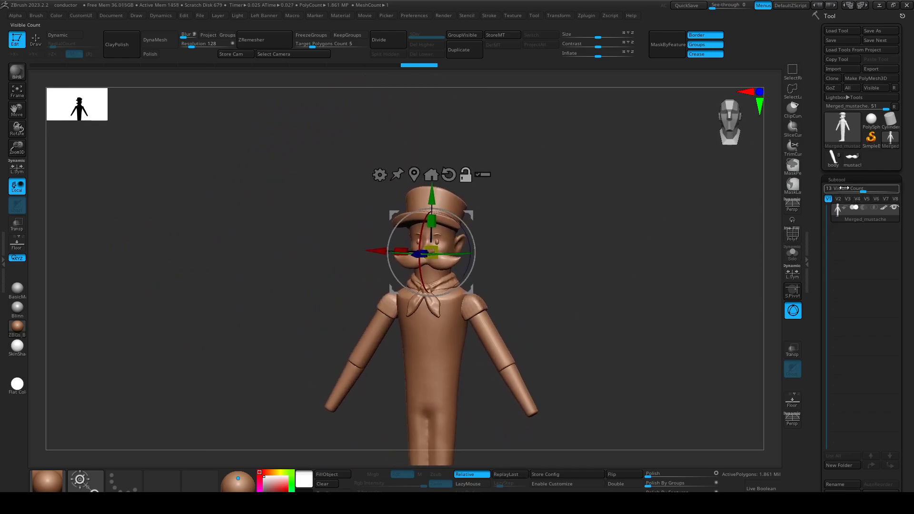
pyautogui.moveTo(817, 476); pyautogui.dragTo(841, 358)
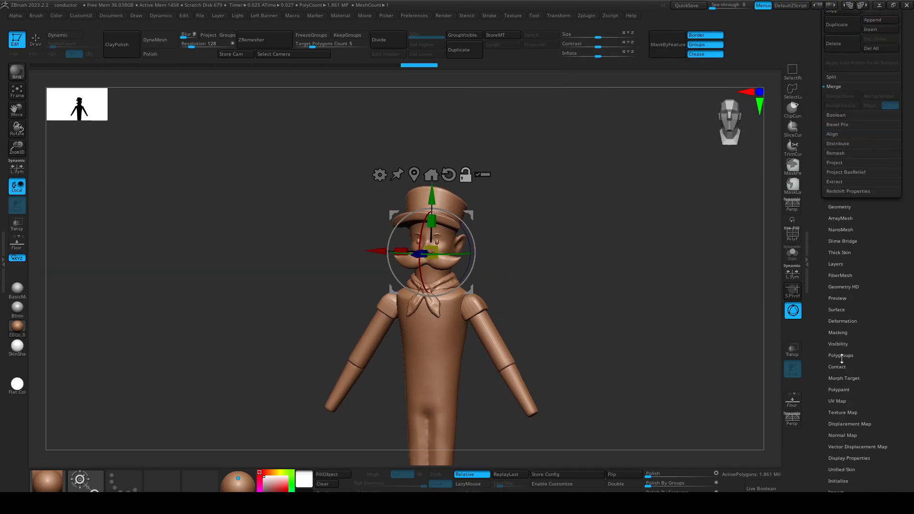
pyautogui.click(845, 78)
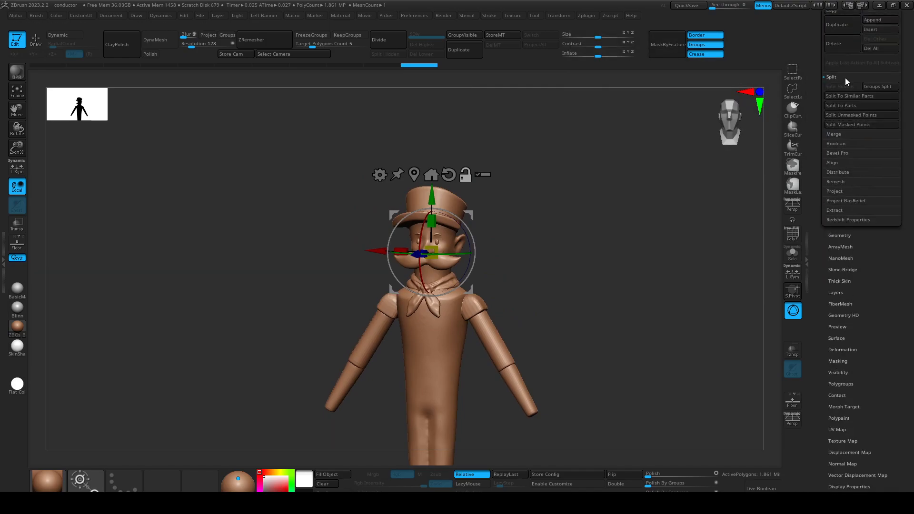
pyautogui.click(875, 96)
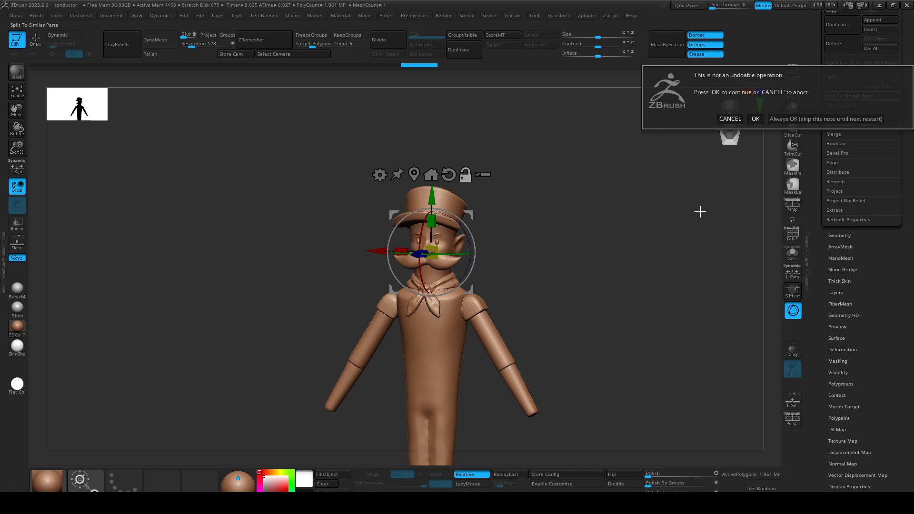
pyautogui.click(755, 119)
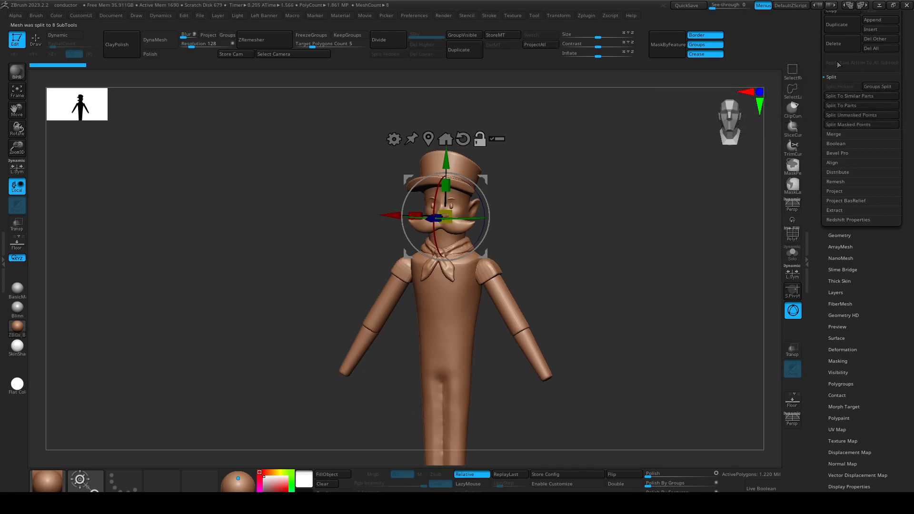
pyautogui.moveTo(816, 69); pyautogui.dragTo(804, 167)
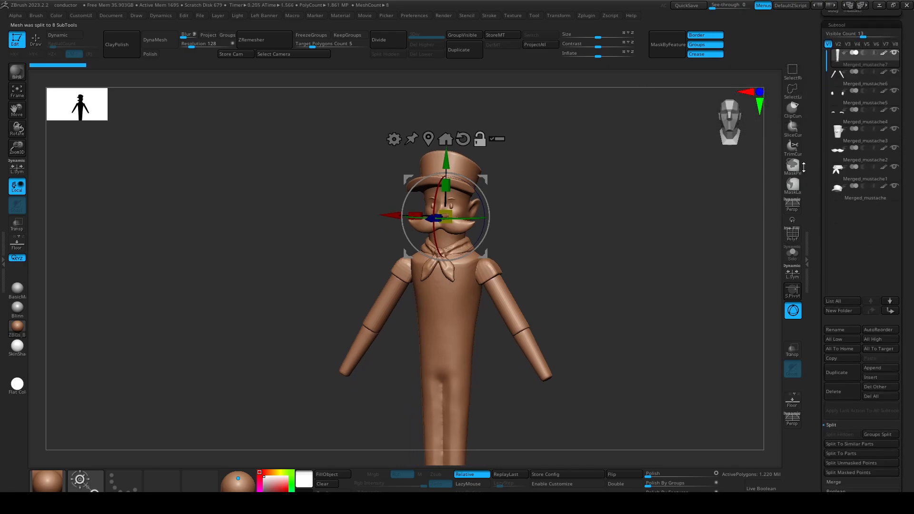
# Select the mustache subtool in a close-up of the face and check its wireframe.
pyautogui.press('q')
pyautogui.keyDown('alt'); pyautogui.moveTo(514, 253); pyautogui.dragTo(495, 184, button='right'); pyautogui.keyUp('alt')
pyautogui.keyDown('alt'); pyautogui.moveTo(456, 255); pyautogui.dragTo(473, 306, button='right'); pyautogui.keyUp('alt')
pyautogui.keyDown('shift'); pyautogui.moveTo(508, 224); pyautogui.dragTo(575, 347, button='right'); pyautogui.keyUp('shift')
pyautogui.keyDown('alt'); pyautogui.moveTo(575, 190); pyautogui.dragTo(661, 406, button='right'); pyautogui.keyUp('alt')
pyautogui.moveTo(661, 406); pyautogui.dragTo(575, 345, button='right')
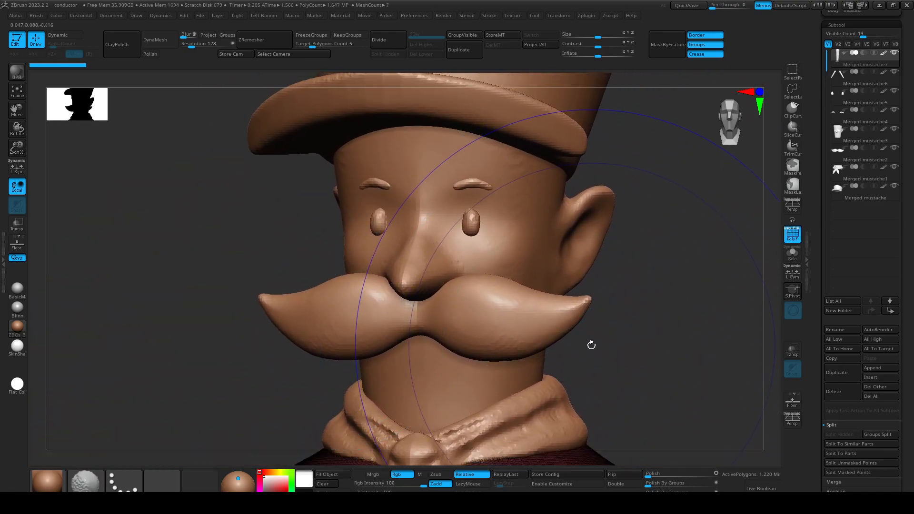
pyautogui.keyDown('alt'); pyautogui.click(509, 324); pyautogui.keyUp('alt')
pyautogui.hotkey('shift', 'f')
pyautogui.hotkey('shift', 'f')
pyautogui.hotkey('shift', 'f')
pyautogui.hotkey('shift', 'f')
pyautogui.hotkey('shift', 'f')
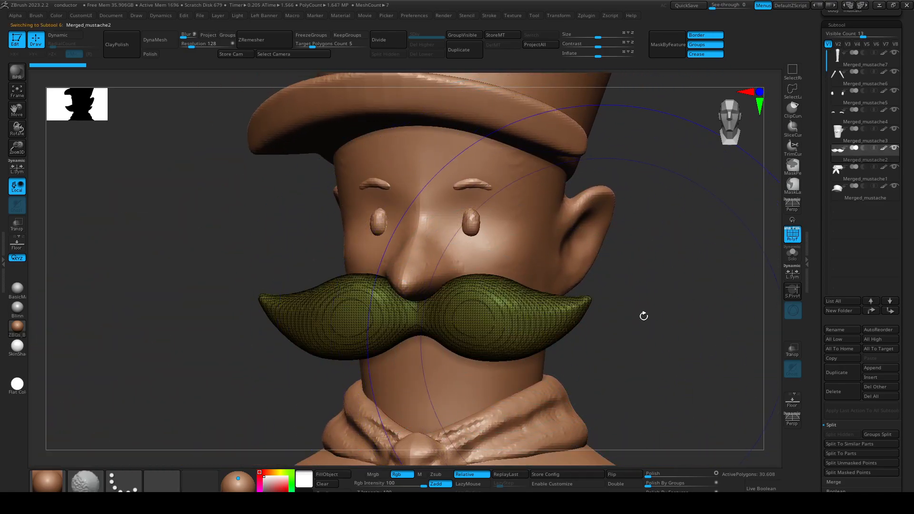
pyautogui.hotkey('shift', 'f')
pyautogui.hotkey('shift', 'f')
pyautogui.hotkey('shift', 'f')
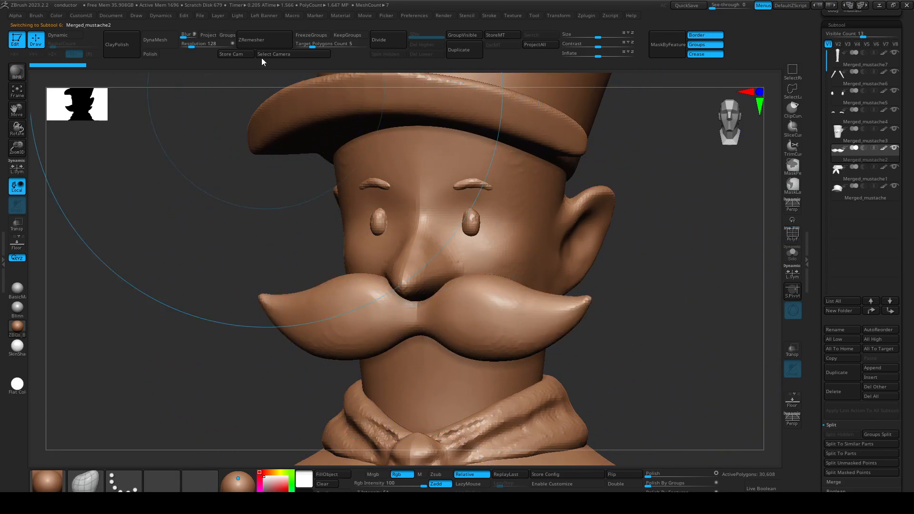
# Remesh the mustache with ZRemesher at a target polygon count of 1.21473, undo it, and remesh at 0.81343.
pyautogui.moveTo(305, 46); pyautogui.dragTo(266, 42)
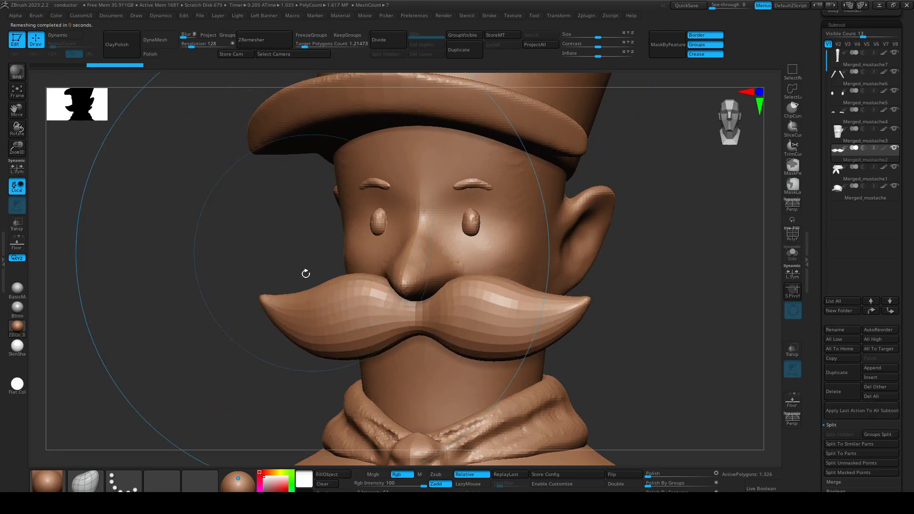
pyautogui.hotkey('ctrl', 'z')
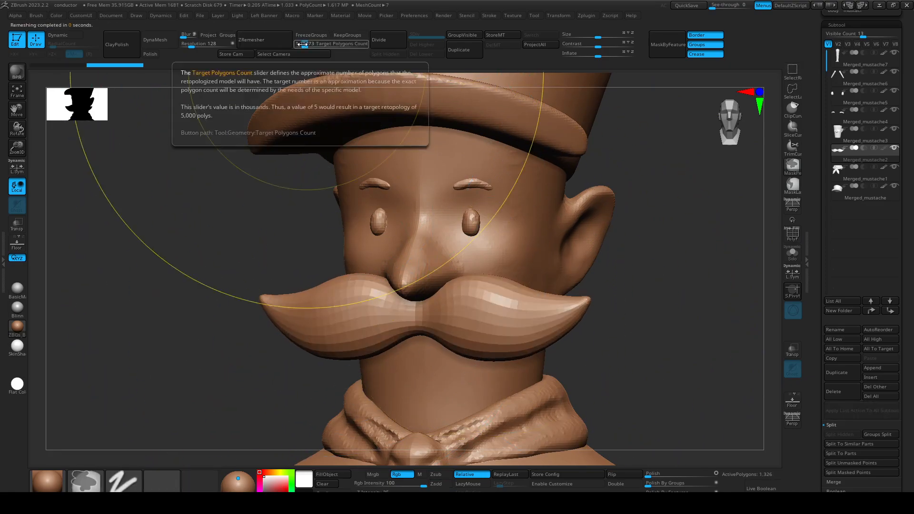
pyautogui.moveTo(303, 44); pyautogui.dragTo(298, 44)
pyautogui.click(265, 40)
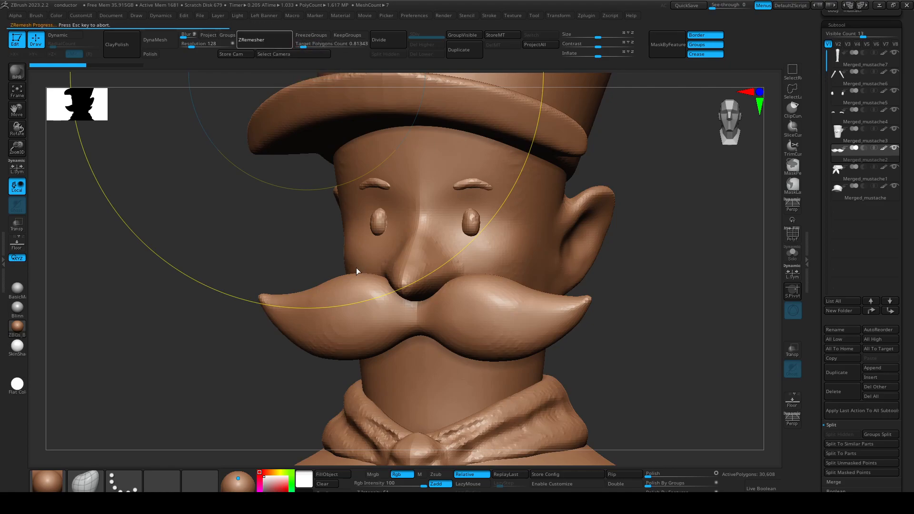
# Decline the automatic Dynamic Subdiv offer and turn on Dynamic Subdiv for the mustache in its geometry settings.
pyautogui.press('d')
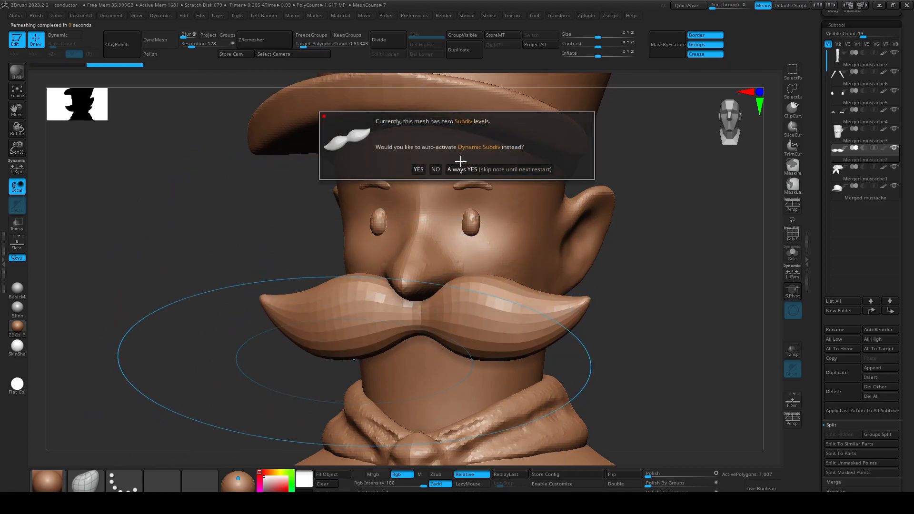
pyautogui.click(436, 169)
pyautogui.moveTo(813, 465); pyautogui.dragTo(832, 349)
pyautogui.click(838, 376)
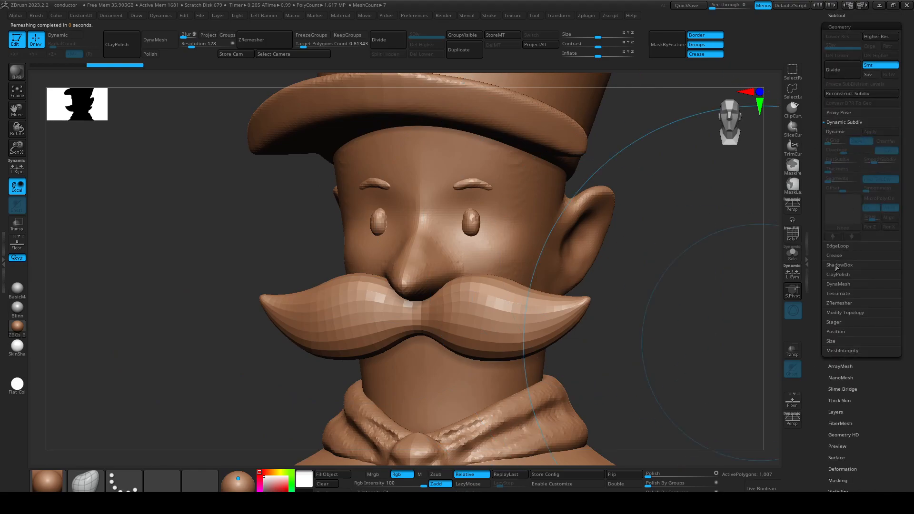
pyautogui.click(844, 131)
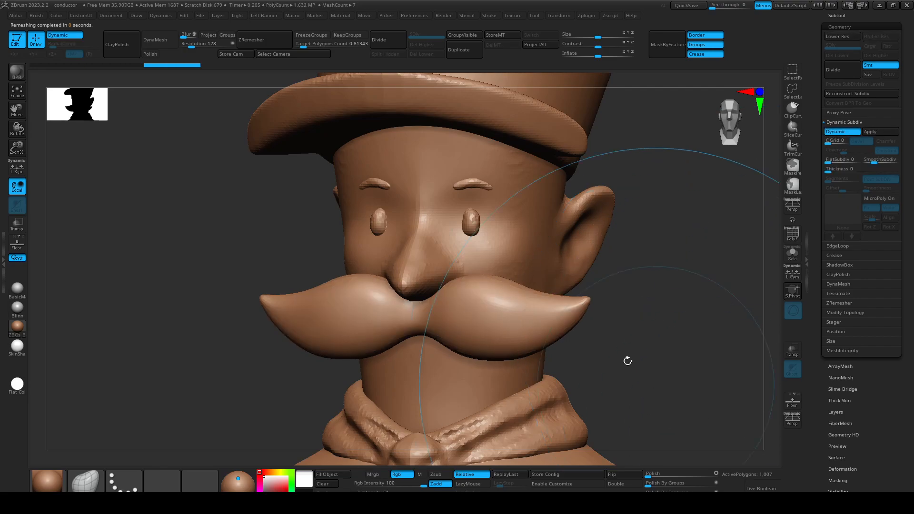
# Divide the mustache up to subdivision level 4 and compare its lowest and highest levels from the front.
pyautogui.hotkey('ctrl', 'd')
pyautogui.hotkey('ctrl', 'd')
pyautogui.hotkey('ctrl', 'd')
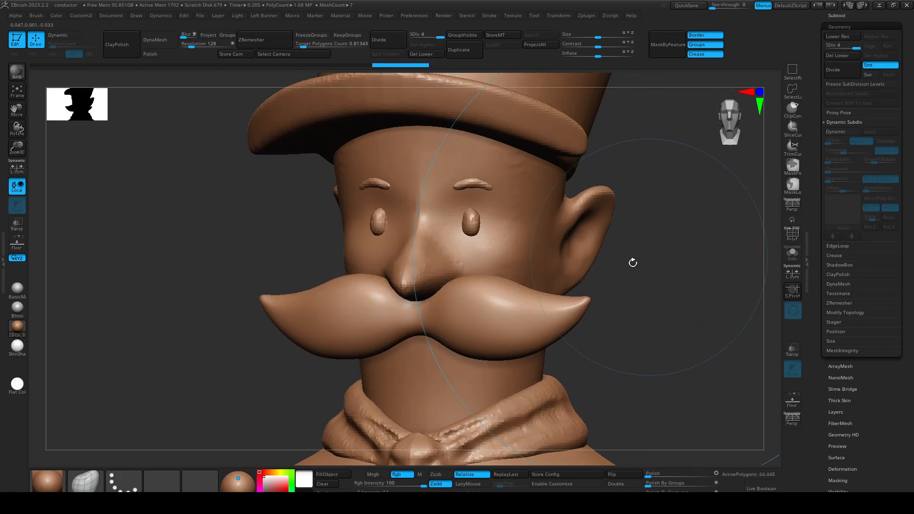
pyautogui.keyDown('shift'); pyautogui.moveTo(637, 261); pyautogui.dragTo(633, 284); pyautogui.keyUp('shift')
pyautogui.hotkey('shift', 'd')
pyautogui.hotkey('shift', 'd')
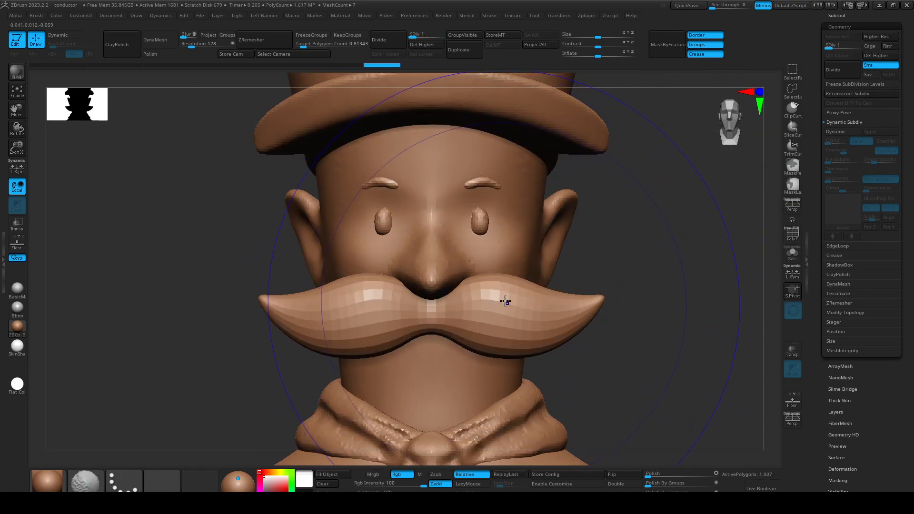
pyautogui.hotkey('shift', 'd')
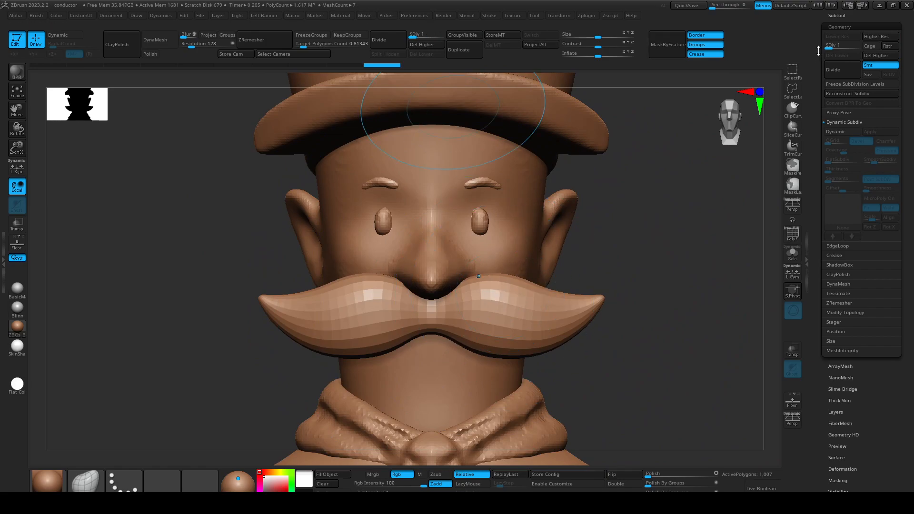
pyautogui.press('d')
pyautogui.press('d')
pyautogui.press('d')
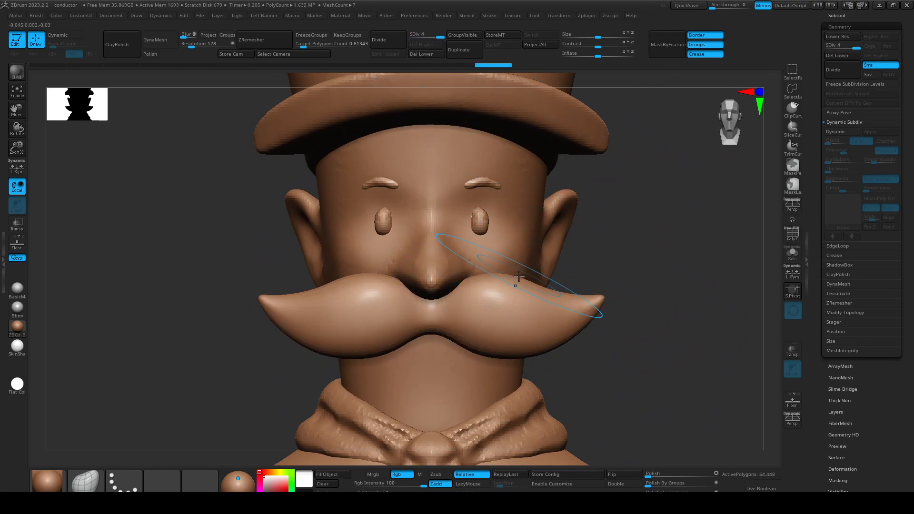
# Lower the mustache to subdivision level 1 and reshape its centre beneath the nose, using a smaller brush with X symmetry.
pyautogui.moveTo(606, 256); pyautogui.dragTo(592, 249)
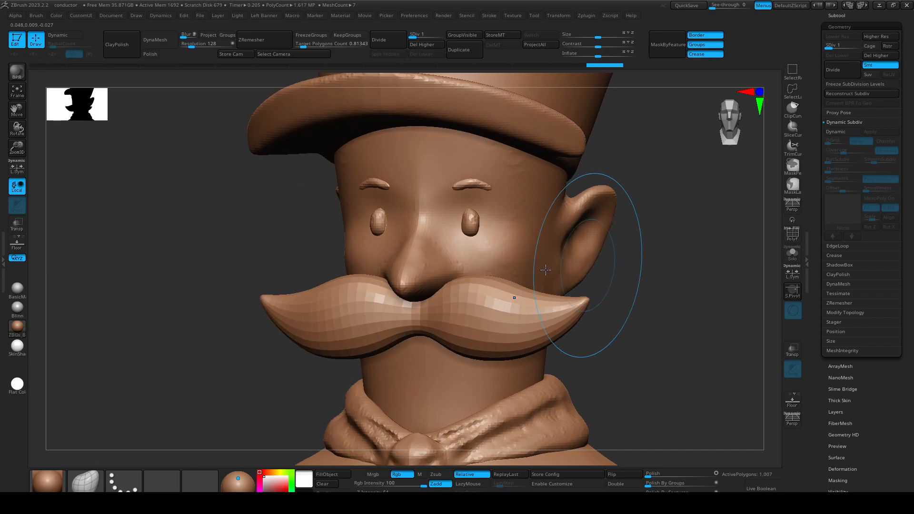
pyautogui.press('s')
pyautogui.moveTo(495, 304); pyautogui.dragTo(503, 300)
pyautogui.keyDown('ctrl'); pyautogui.moveTo(529, 303); pyautogui.dragTo(532, 280, button='right'); pyautogui.keyUp('ctrl')
pyautogui.moveTo(626, 286)
pyautogui.mouseDown()
pyautogui.moveTo(649, 295)
pyautogui.moveTo(633, 293)
pyautogui.mouseUp()
pyautogui.keyDown('ctrl'); pyautogui.moveTo(578, 285); pyautogui.dragTo(557, 323, button='right'); pyautogui.keyUp('ctrl')
pyautogui.press('s')
pyautogui.moveTo(486, 317); pyautogui.dragTo(460, 317)
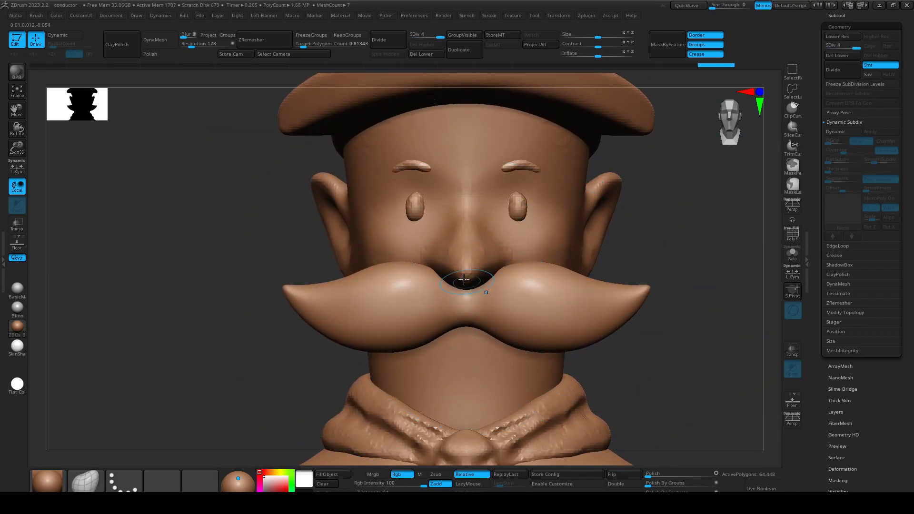
pyautogui.moveTo(644, 376); pyautogui.dragTo(601, 261)
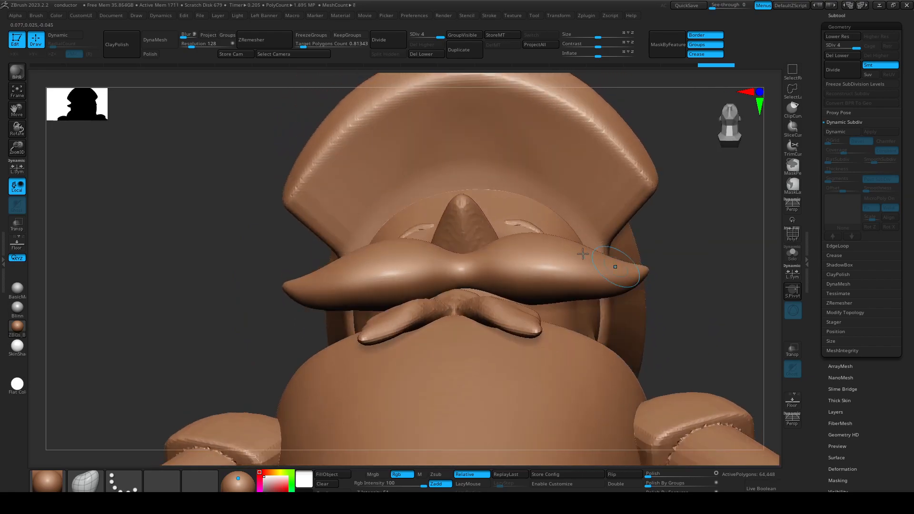
pyautogui.hotkey('shift', 'd')
pyautogui.hotkey('shift', 'd')
pyautogui.hotkey('shift', 'd')
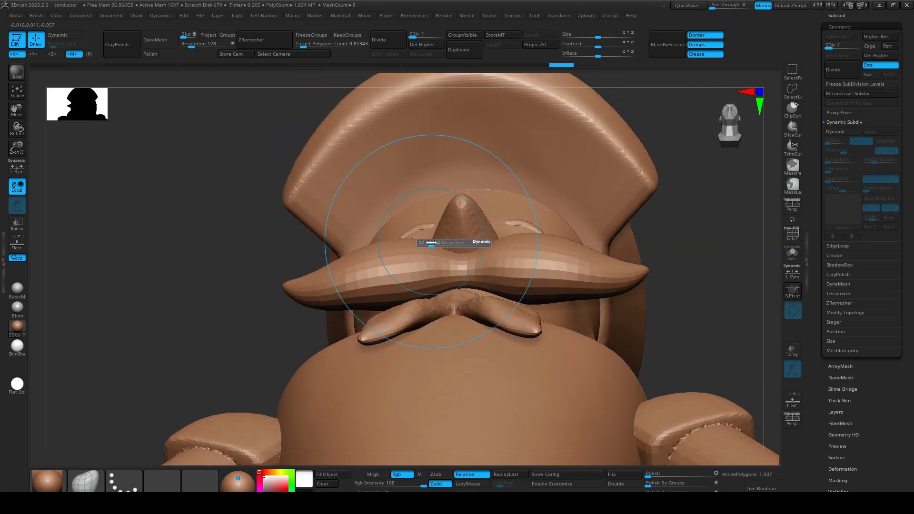
pyautogui.moveTo(233, 232); pyautogui.dragTo(230, 215)
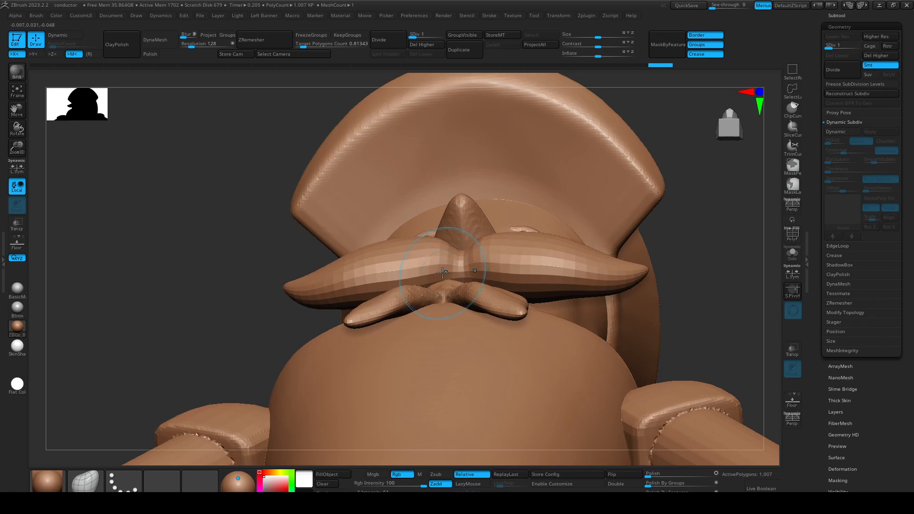
pyautogui.keyDown('shift'); pyautogui.moveTo(705, 237); pyautogui.dragTo(520, 265); pyautogui.keyUp('shift')
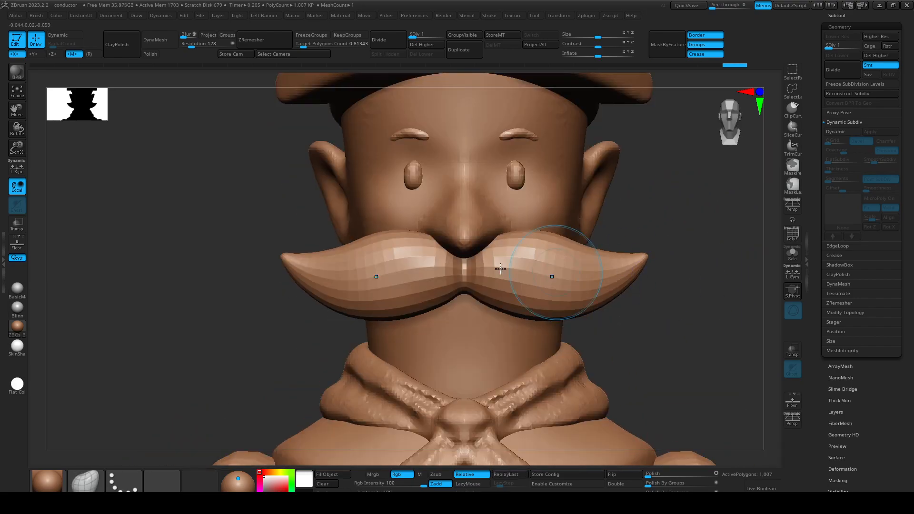
# At subdivision level 2, smooth the mustache's central crease and refine its shape with the Move brush.
pyautogui.hotkey('ctrl', 'd')
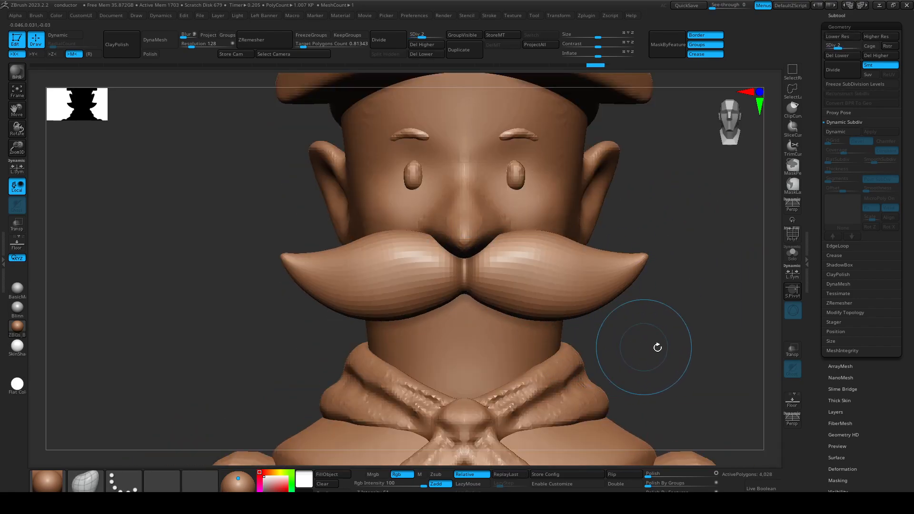
pyautogui.moveTo(652, 347); pyautogui.dragTo(489, 262)
pyautogui.keyDown('shift'); pyautogui.moveTo(341, 374); pyautogui.dragTo(513, 281); pyautogui.keyUp('shift')
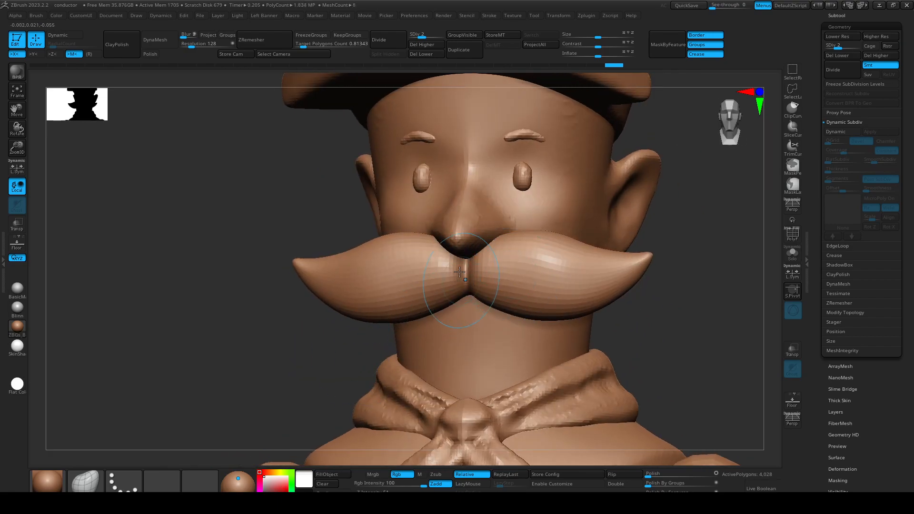
pyautogui.press('b')
pyautogui.press('m')
pyautogui.press('v')
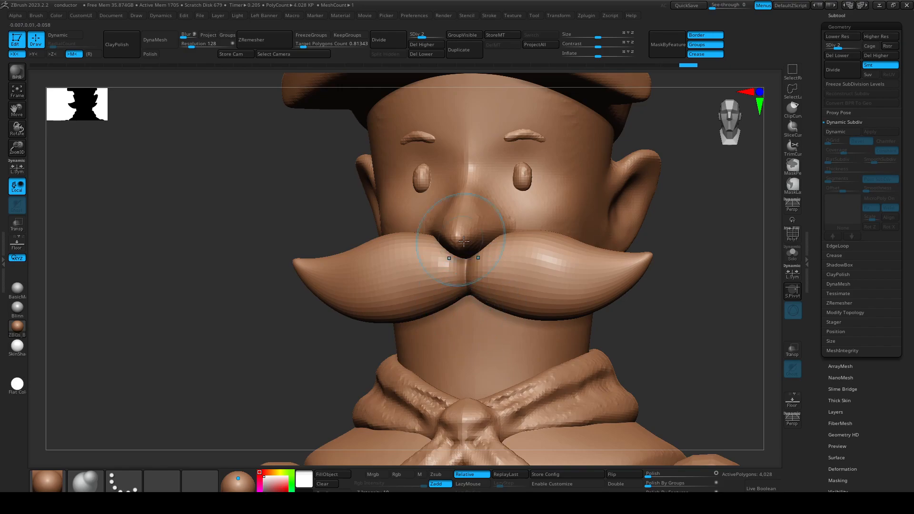
pyautogui.press('shift')
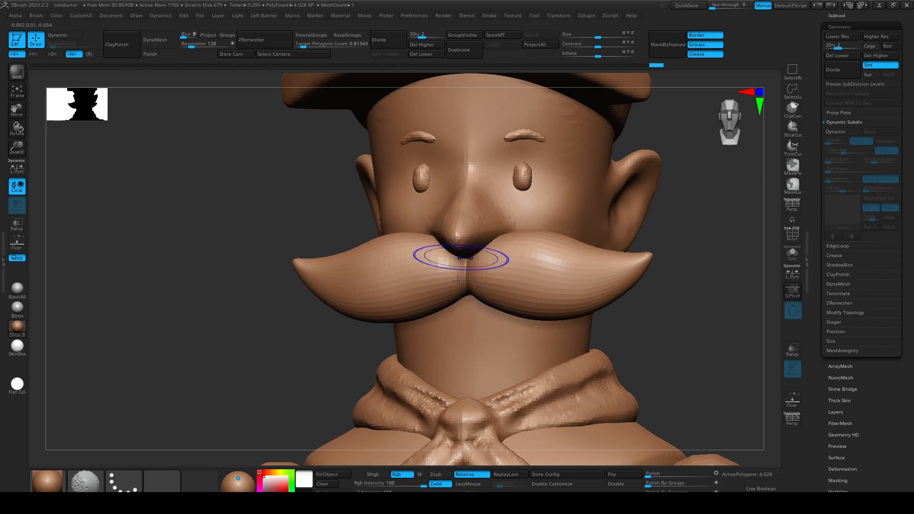
pyautogui.keyDown('shift'); pyautogui.moveTo(434, 282); pyautogui.dragTo(436, 271); pyautogui.keyUp('shift')
pyautogui.keyDown('alt'); pyautogui.moveTo(650, 281); pyautogui.dragTo(591, 301); pyautogui.keyUp('alt')
pyautogui.moveTo(495, 276); pyautogui.dragTo(498, 273)
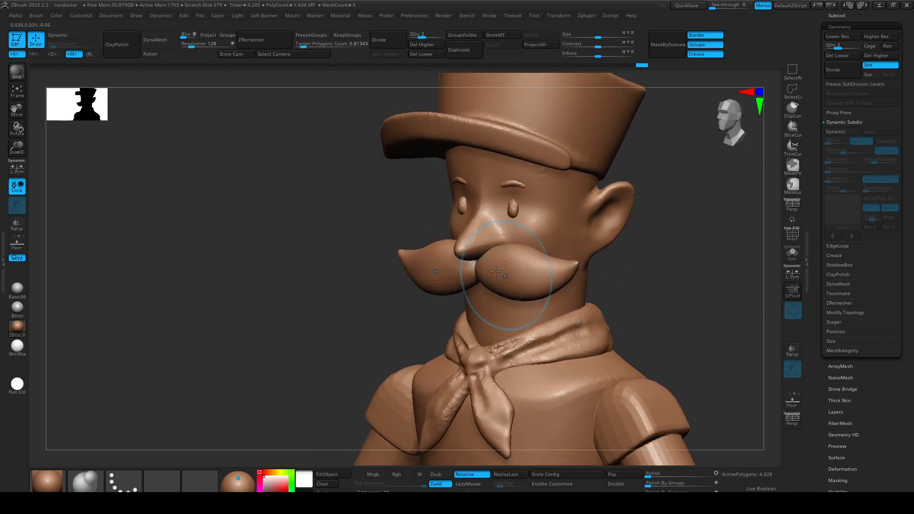
# Centre the transform gizmo on the mustache and scale the mustache slightly along Z in side view.
pyautogui.keyDown('shift'); pyautogui.moveTo(660, 302); pyautogui.dragTo(695, 280); pyautogui.keyUp('shift')
pyautogui.moveTo(597, 282); pyautogui.dragTo(543, 280)
pyautogui.press('w')
pyautogui.click(533, 169)
pyautogui.moveTo(417, 309); pyautogui.dragTo(471, 306)
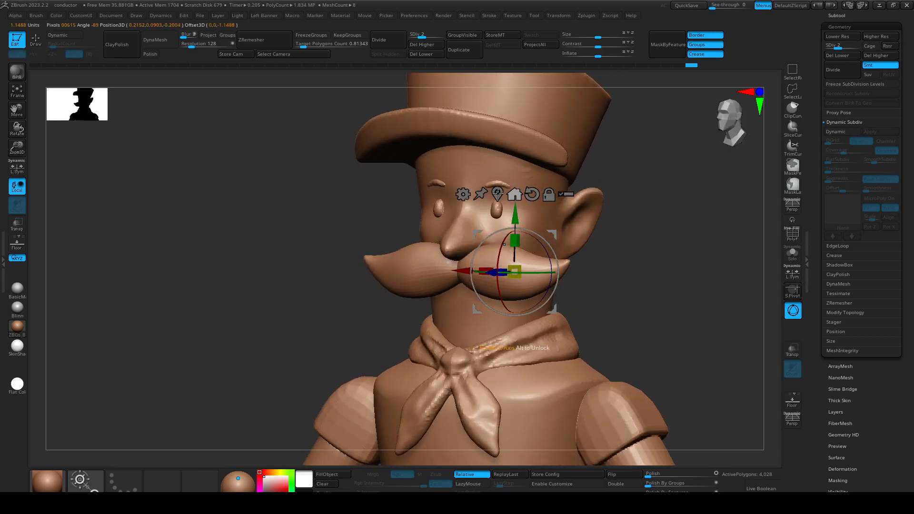
pyautogui.moveTo(602, 310); pyautogui.dragTo(534, 252)
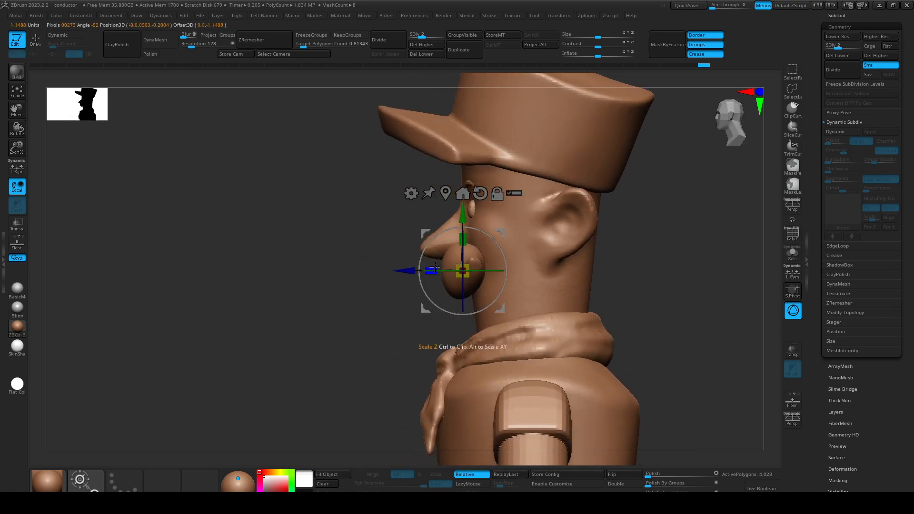
pyautogui.moveTo(456, 257); pyautogui.dragTo(444, 268)
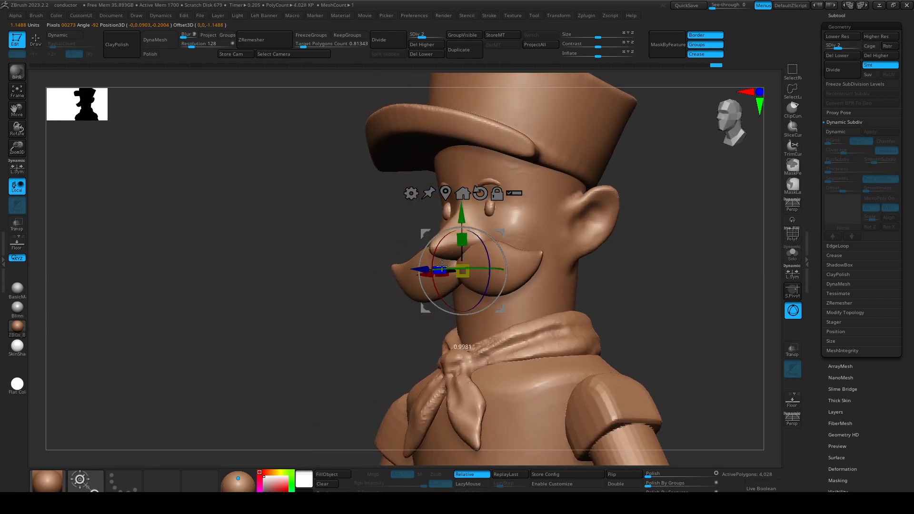
pyautogui.moveTo(393, 211); pyautogui.dragTo(447, 169)
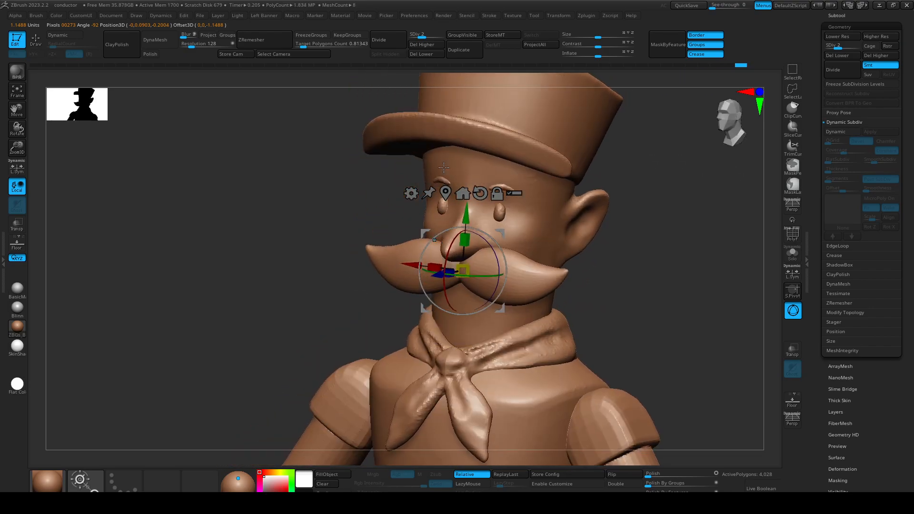
pyautogui.moveTo(495, 263); pyautogui.dragTo(461, 210, button='right')
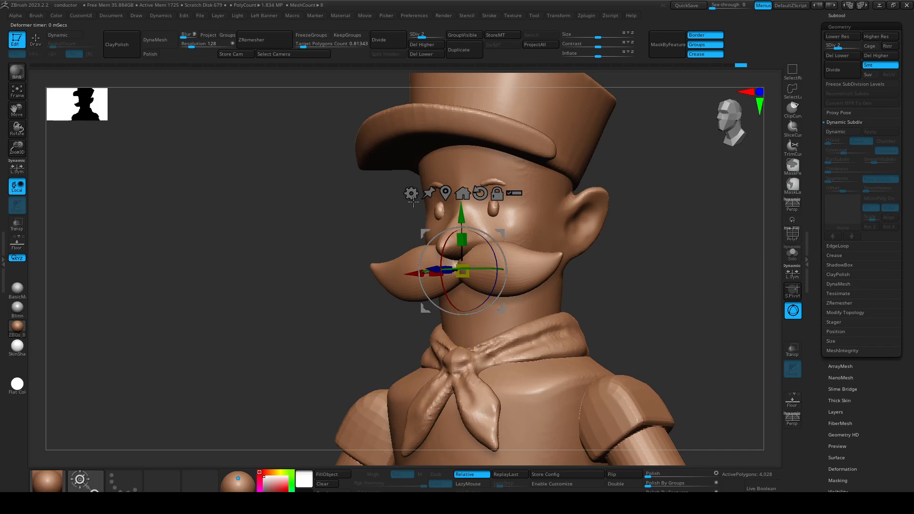
# Try a gizmo deformer on the mustache, and delete its higher and lower subdivision levels, keeping level 2.
pyautogui.click(412, 199)
pyautogui.click(494, 221)
pyautogui.moveTo(599, 276); pyautogui.dragTo(622, 278)
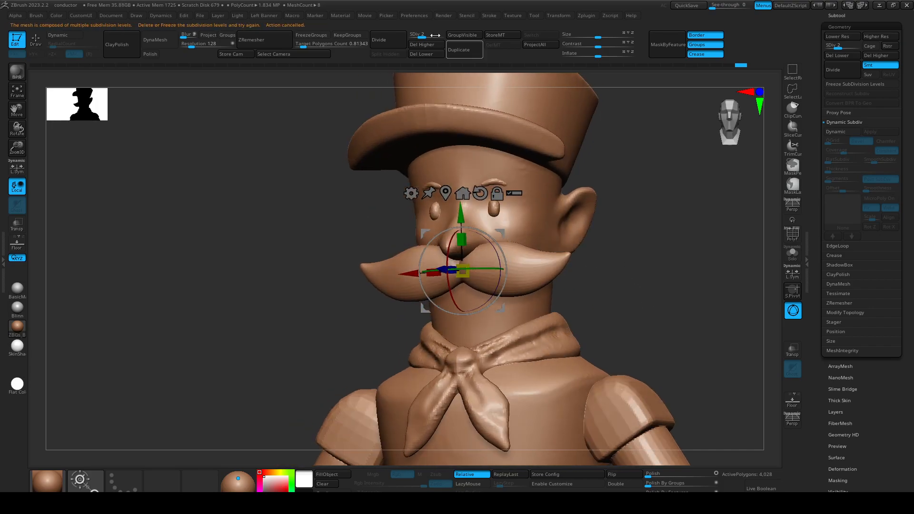
pyautogui.click(430, 45)
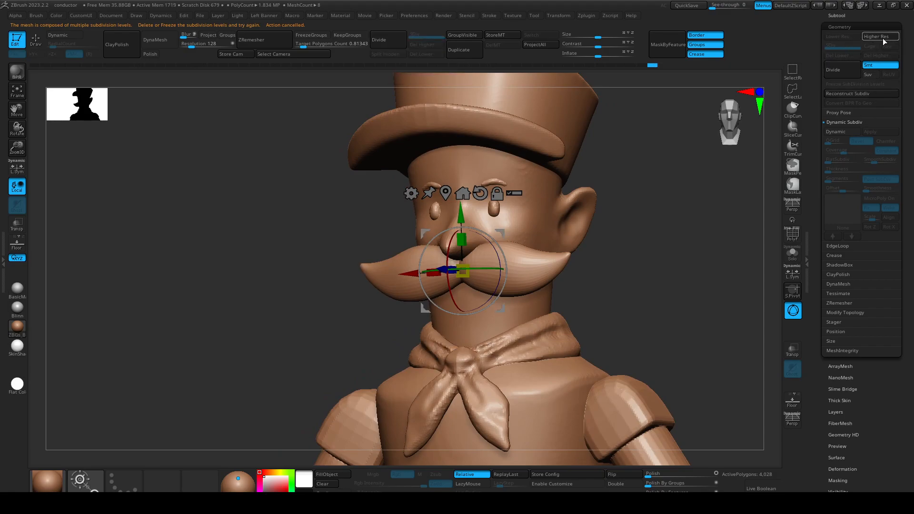
# Apply a gizmo curve deformer to the mustache and move its middle control point to bend the shape.
pyautogui.click(412, 195)
pyautogui.click(491, 222)
pyautogui.moveTo(613, 311); pyautogui.dragTo(576, 307)
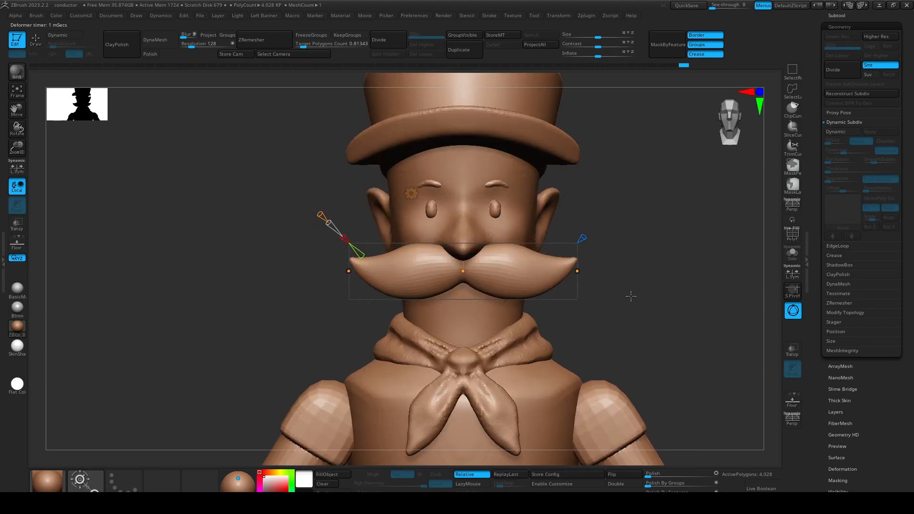
pyautogui.moveTo(630, 294); pyautogui.dragTo(538, 274)
pyautogui.moveTo(463, 272); pyautogui.dragTo(480, 282)
pyautogui.moveTo(435, 327)
pyautogui.mouseDown()
pyautogui.moveTo(457, 323)
pyautogui.moveTo(469, 269)
pyautogui.moveTo(449, 270)
pyautogui.mouseUp()
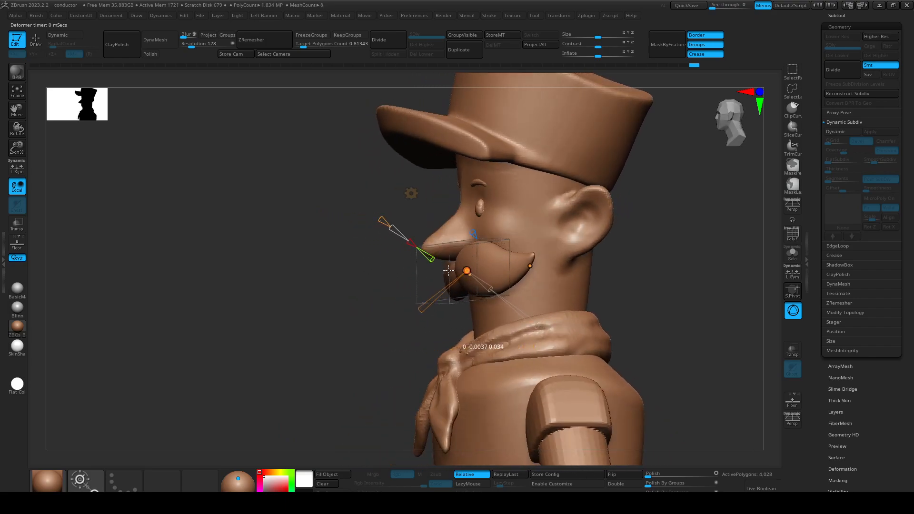
# Fine-tune the mustache's bend with the middle control point, accept the deformer and return to Draw mode.
pyautogui.moveTo(424, 338); pyautogui.dragTo(466, 341)
pyautogui.moveTo(596, 314); pyautogui.dragTo(554, 309)
pyautogui.moveTo(469, 271); pyautogui.dragTo(460, 275)
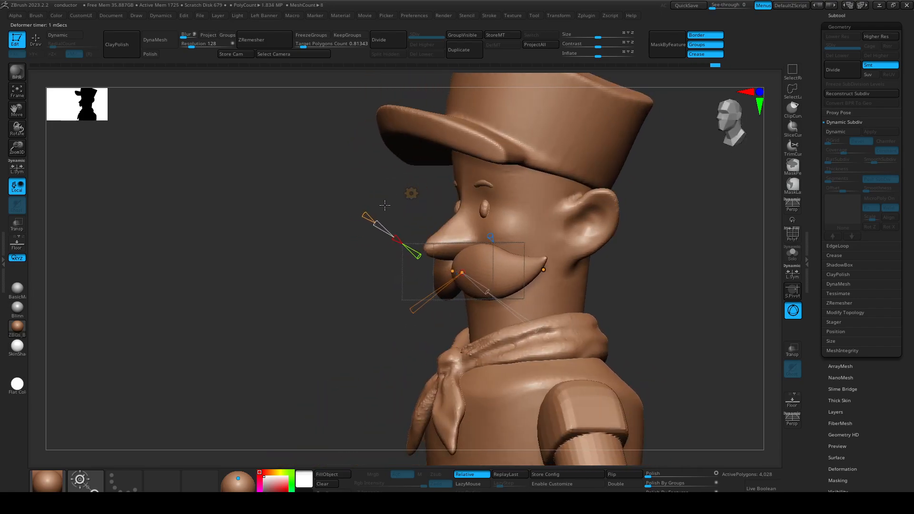
pyautogui.click(408, 194)
pyautogui.click(547, 193)
pyautogui.moveTo(390, 292)
pyautogui.mouseDown()
pyautogui.moveTo(413, 308)
pyautogui.moveTo(435, 305)
pyautogui.mouseUp()
pyautogui.press('q')
# Apply Mirror And Weld to the mustache to make its two halves symmetrical.
pyautogui.moveTo(626, 289)
pyautogui.mouseDown()
pyautogui.moveTo(651, 290)
pyautogui.moveTo(624, 277)
pyautogui.mouseUp()
pyautogui.press('space')
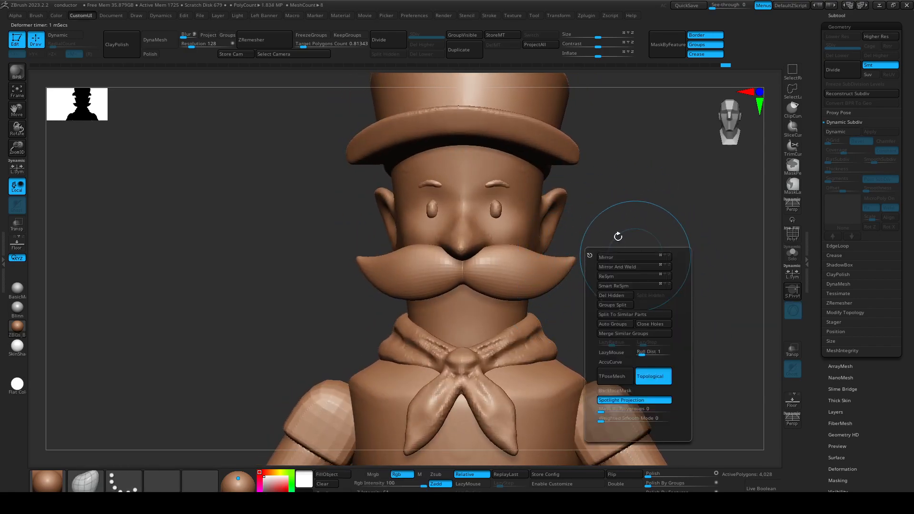
pyautogui.press('space')
pyautogui.click(675, 229)
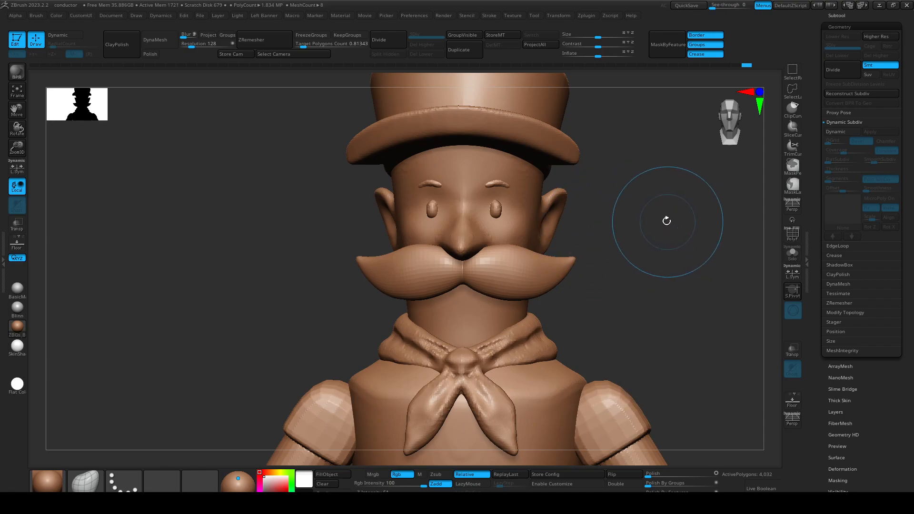
# Decline Dynamic Subdiv for the mustache and divide its mesh twice, up to subdivision level 3.
pyautogui.moveTo(593, 277); pyautogui.dragTo(591, 273)
pyautogui.press('d')
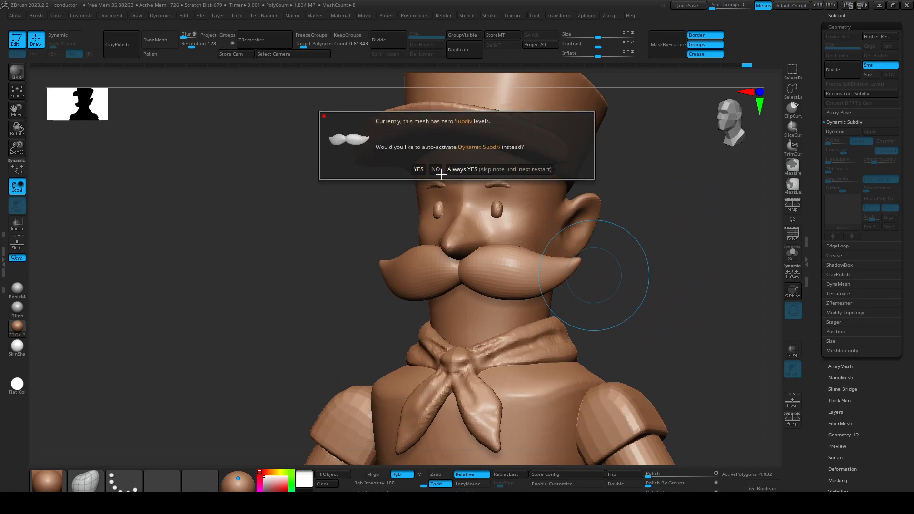
pyautogui.click(438, 171)
pyautogui.hotkey('ctrl', 'd')
pyautogui.hotkey('ctrl', 'd')
# Isolate the mustache in Solo mode and frame it.
pyautogui.keyDown('ctrl'); pyautogui.moveTo(539, 259); pyautogui.dragTo(639, 286, button='right'); pyautogui.keyUp('ctrl')
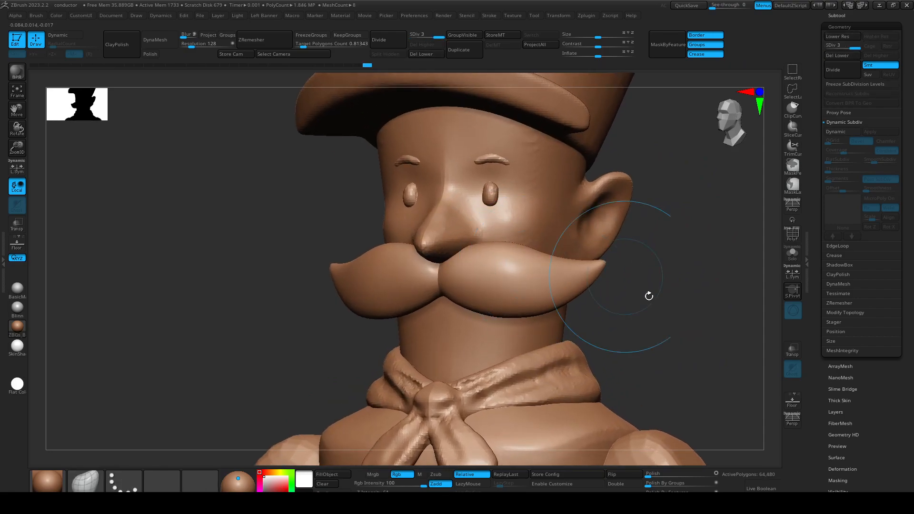
pyautogui.moveTo(639, 286); pyautogui.dragTo(709, 239)
pyautogui.click(802, 257)
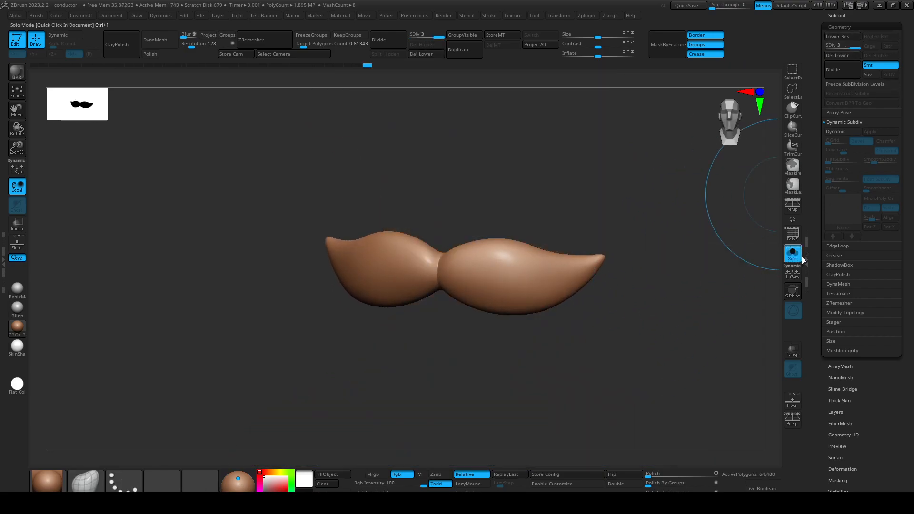
pyautogui.press('f')
pyautogui.moveTo(514, 203); pyautogui.dragTo(522, 233)
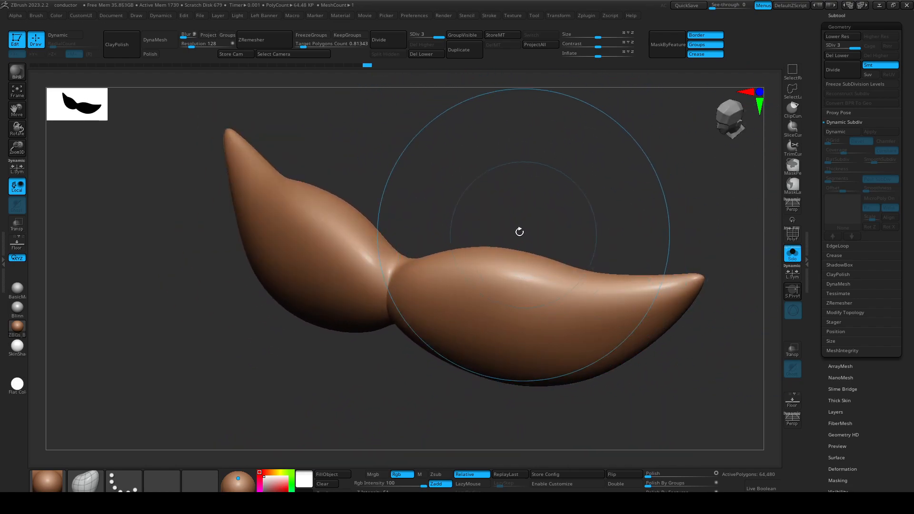
# Sculpt and smooth the upper surface of the mustache's character-left half, from the centre toward the tip.
pyautogui.press('b')
pyautogui.press('d')
pyautogui.press('s')
pyautogui.moveTo(469, 290)
pyautogui.mouseDown(button='right')
pyautogui.moveTo(500, 225)
pyautogui.moveTo(481, 243)
pyautogui.moveTo(483, 264)
pyautogui.mouseUp(button='right')
pyautogui.press('b')
pyautogui.press('m')
pyautogui.press('v')
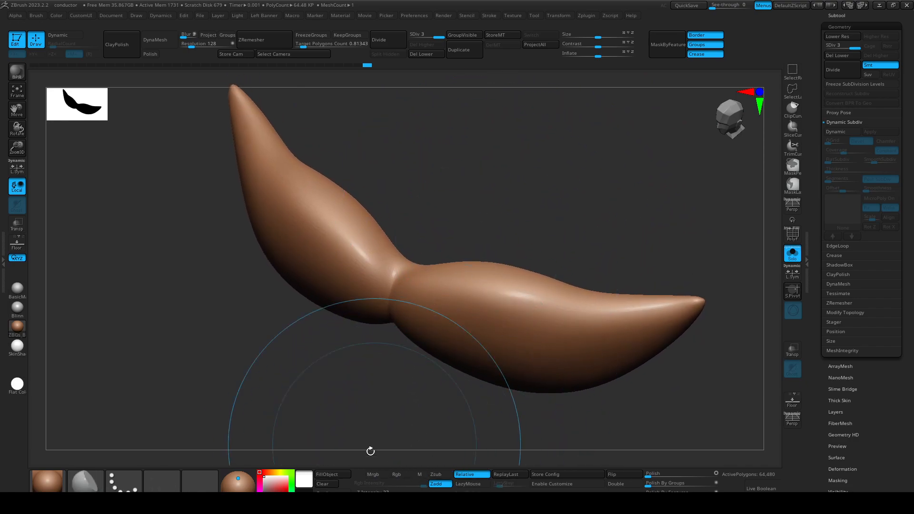
pyautogui.moveTo(504, 240); pyautogui.dragTo(495, 262, button='right')
pyautogui.moveTo(433, 259); pyautogui.dragTo(622, 290)
pyautogui.keyDown('shift'); pyautogui.moveTo(476, 267); pyautogui.dragTo(638, 285); pyautogui.keyUp('shift')
pyautogui.keyDown('shift'); pyautogui.moveTo(535, 281); pyautogui.dragTo(619, 294); pyautogui.keyUp('shift')
# Refine and smooth the front face and lower edge of the mustache's character-left half.
pyautogui.moveTo(617, 379); pyautogui.dragTo(616, 341)
pyautogui.keyDown('shift'); pyautogui.moveTo(571, 305); pyautogui.dragTo(663, 316); pyautogui.keyUp('shift')
pyautogui.keyDown('shift'); pyautogui.moveTo(546, 320); pyautogui.dragTo(666, 317); pyautogui.keyUp('shift')
pyautogui.moveTo(571, 410)
pyautogui.keyDown('alt'); pyautogui.mouseDown()
pyautogui.moveTo(551, 357)
pyautogui.moveTo(567, 322)
pyautogui.mouseUp(); pyautogui.keyUp('alt')
pyautogui.moveTo(406, 361); pyautogui.dragTo(464, 394)
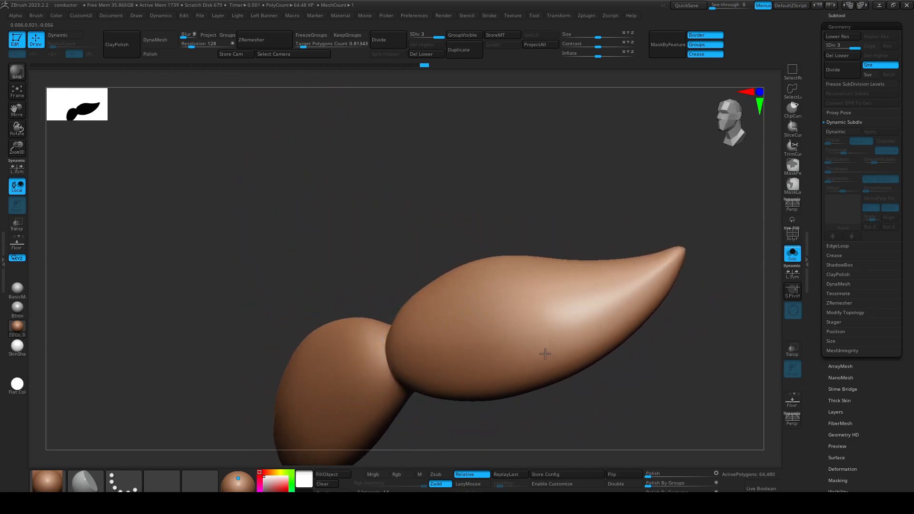
pyautogui.moveTo(625, 308)
pyautogui.keyDown('shift'); pyautogui.mouseDown()
pyautogui.moveTo(651, 279)
pyautogui.moveTo(660, 281)
pyautogui.mouseUp(); pyautogui.keyUp('shift')
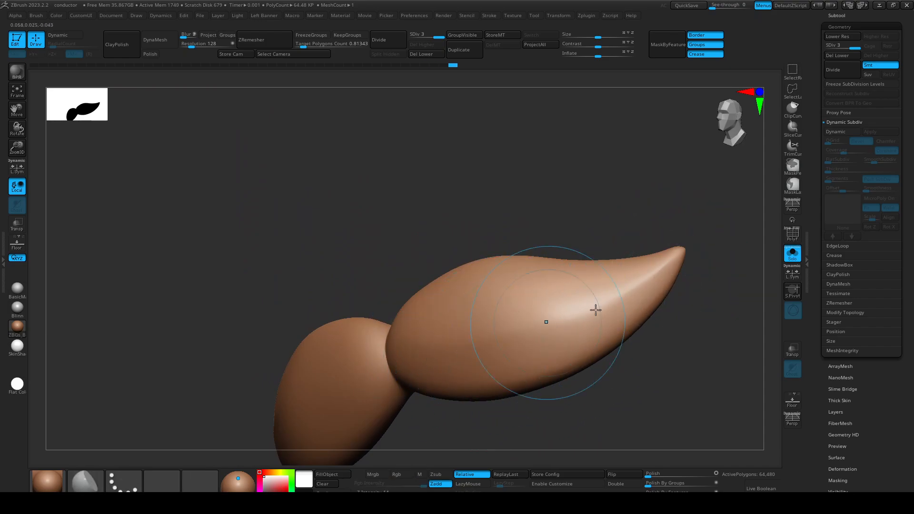
pyautogui.moveTo(412, 353)
pyautogui.keyDown('shift'); pyautogui.mouseDown()
pyautogui.moveTo(536, 423)
pyautogui.moveTo(513, 381)
pyautogui.mouseUp(); pyautogui.keyUp('shift')
pyautogui.moveTo(614, 369)
pyautogui.mouseDown()
pyautogui.moveTo(642, 359)
pyautogui.moveTo(618, 363)
pyautogui.mouseUp()
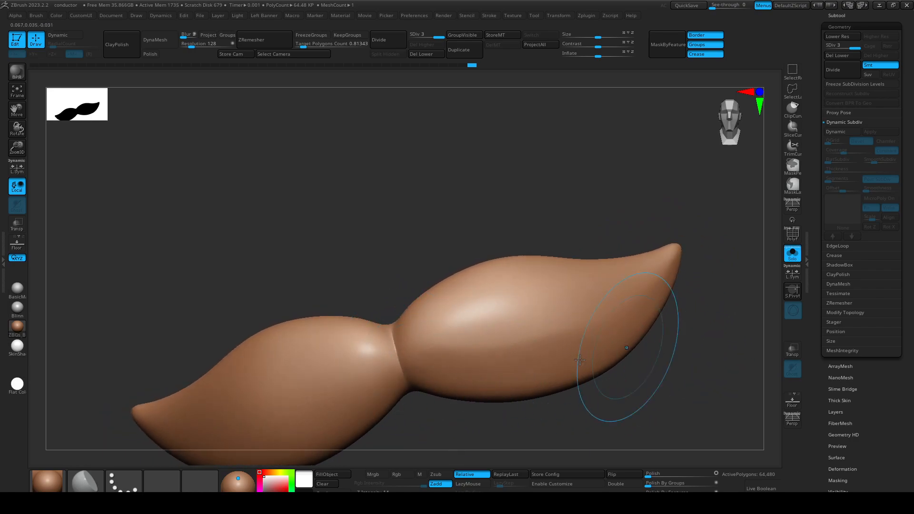
pyautogui.moveTo(671, 337); pyautogui.dragTo(633, 345)
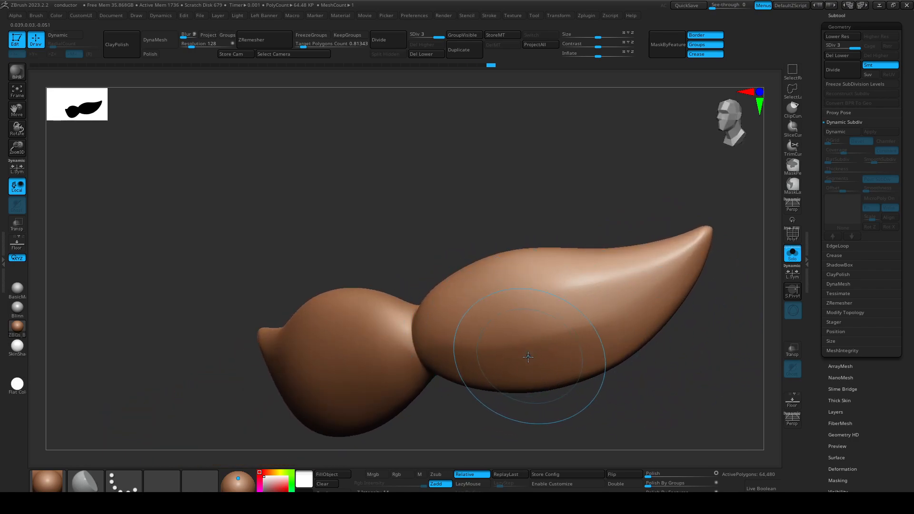
# Select the DamStandard brush, adjust its Z Intensity and stroke along the mustache's character-left half.
pyautogui.press('b')
pyautogui.press('d')
pyautogui.press('s')
pyautogui.moveTo(459, 419); pyautogui.dragTo(466, 406)
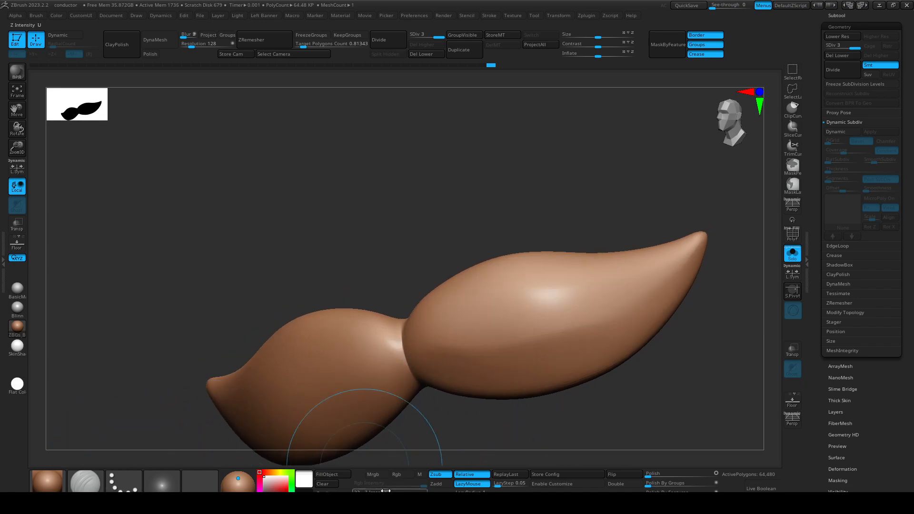
pyautogui.moveTo(414, 428); pyautogui.dragTo(411, 357)
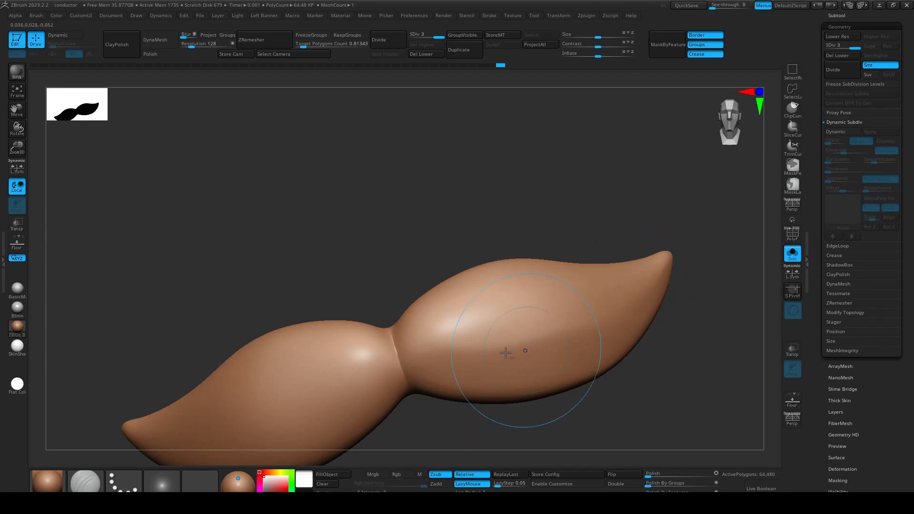
pyautogui.moveTo(409, 298); pyautogui.dragTo(461, 276)
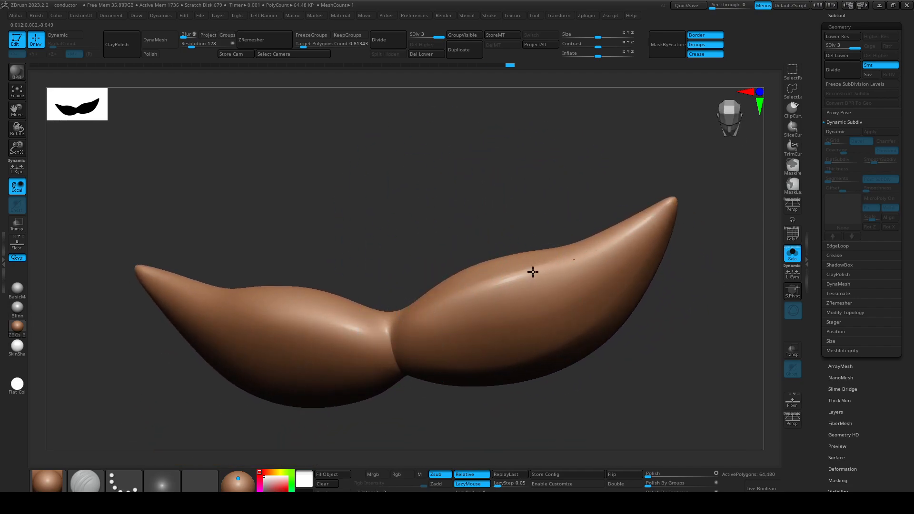
# Flip the mustache with Mirror, delete its lower subdivision levels and apply Mirror And Weld.
pyautogui.moveTo(494, 349); pyautogui.dragTo(594, 367, button='right')
pyautogui.keyDown('ctrl'); pyautogui.moveTo(487, 320); pyautogui.dragTo(446, 304, button='right'); pyautogui.keyUp('ctrl')
pyautogui.moveTo(446, 304); pyautogui.dragTo(516, 219)
pyautogui.press('space')
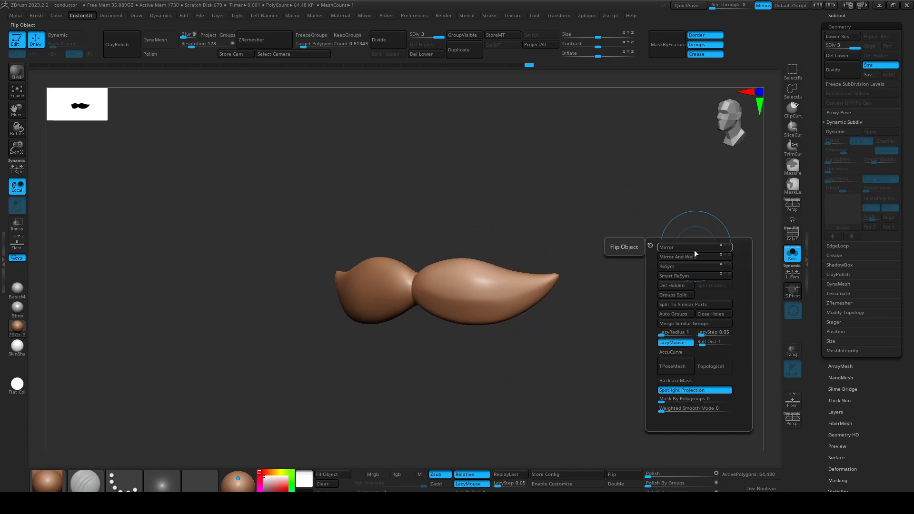
pyautogui.click(694, 248)
pyautogui.click(431, 53)
pyautogui.press('space')
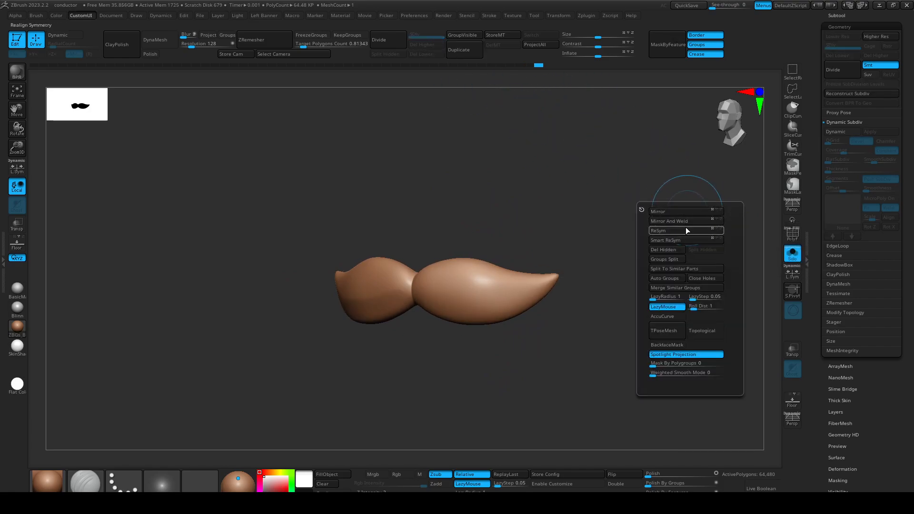
pyautogui.click(683, 221)
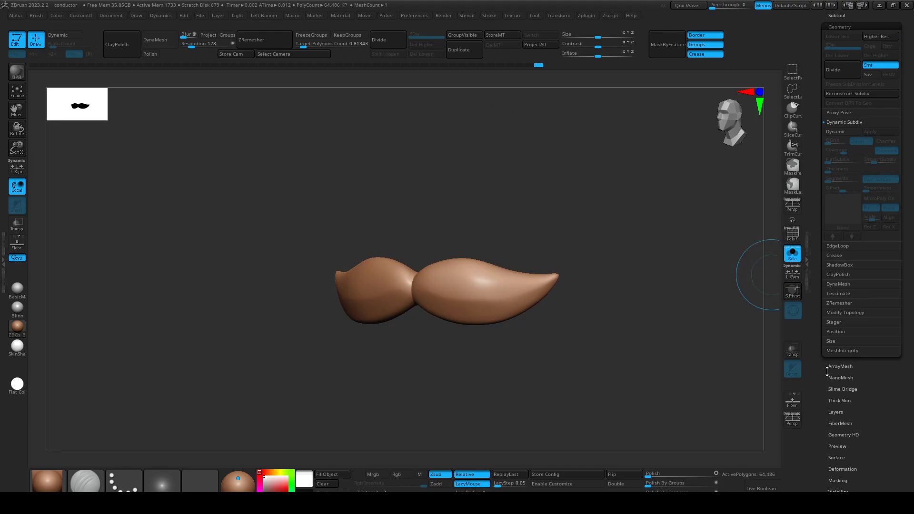
# Apply ClayPolish to the mustache and clear the mask.
pyautogui.click(841, 469)
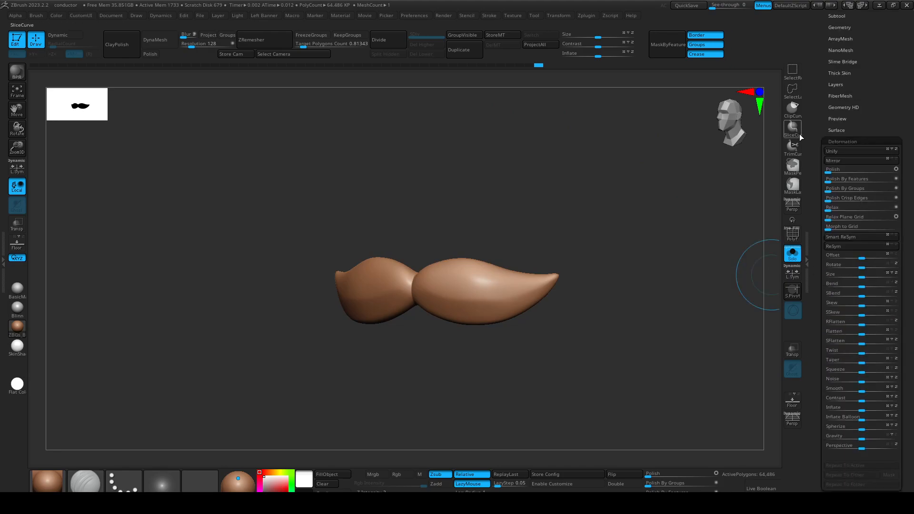
pyautogui.moveTo(820, 149); pyautogui.dragTo(821, 295)
pyautogui.click(834, 174)
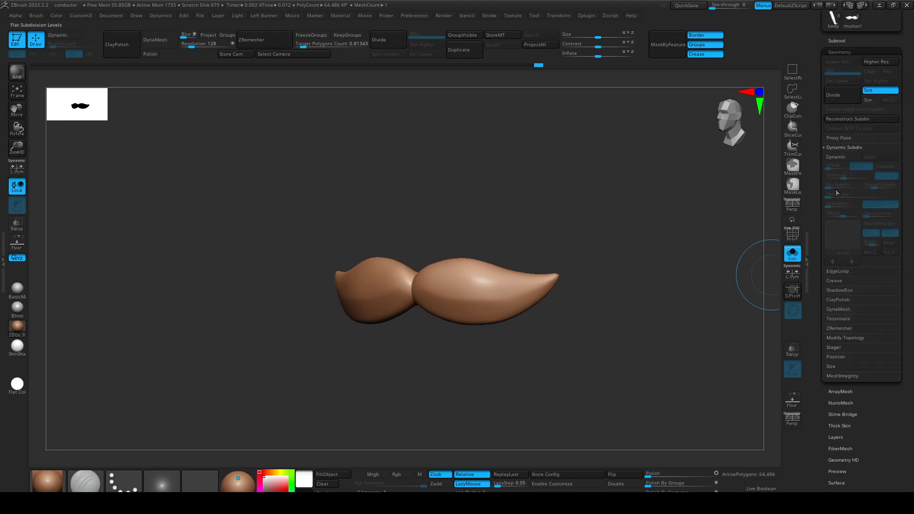
pyautogui.moveTo(547, 189); pyautogui.dragTo(522, 224)
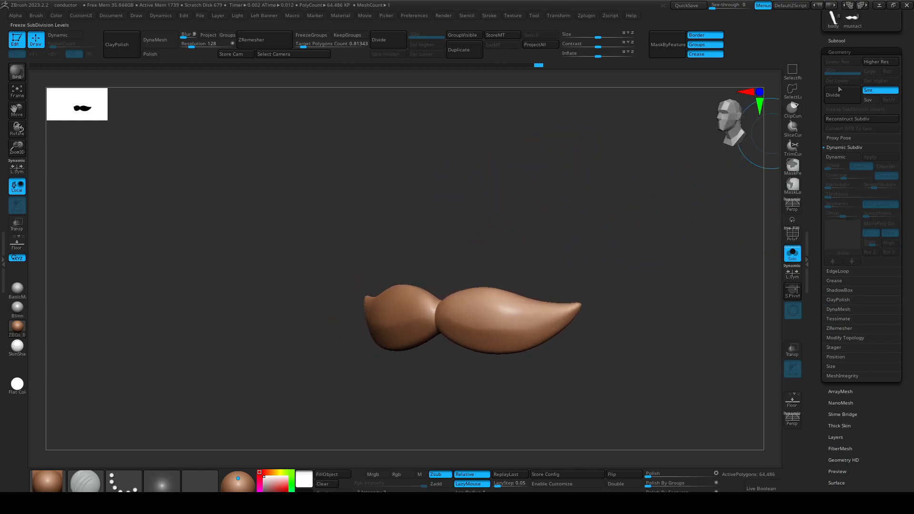
pyautogui.click(844, 300)
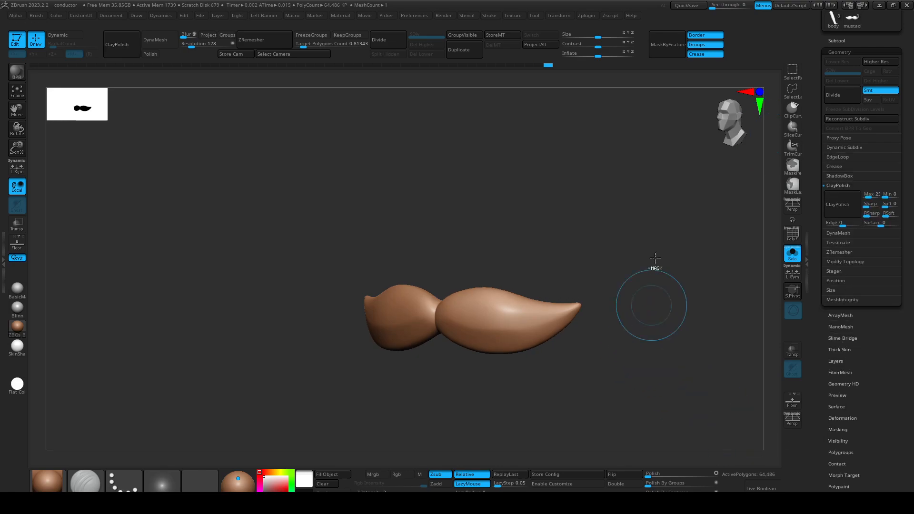
pyautogui.press('ctrl')
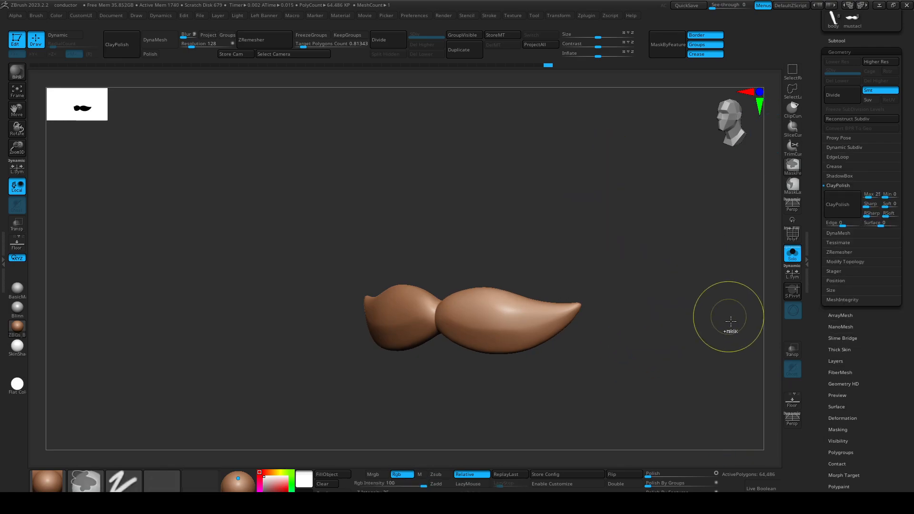
pyautogui.moveTo(639, 204); pyautogui.dragTo(596, 201)
pyautogui.press('ctrl')
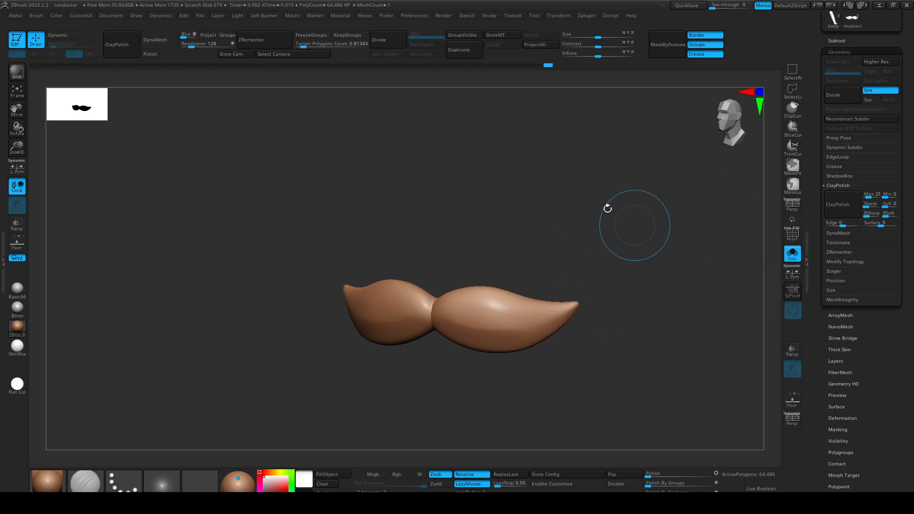
# Switch to the Move brush, adjust its size and undo the test stroke on the mustache.
pyautogui.keyDown('ctrl'); pyautogui.moveTo(567, 323); pyautogui.dragTo(567, 318, button='right'); pyautogui.keyUp('ctrl')
pyautogui.press('b')
pyautogui.press('m')
pyautogui.press('v')
pyautogui.press('s')
pyautogui.moveTo(479, 337); pyautogui.dragTo(499, 337)
pyautogui.moveTo(480, 301)
pyautogui.mouseDown()
pyautogui.moveTo(480, 140)
pyautogui.moveTo(557, 310)
pyautogui.moveTo(354, 191)
pyautogui.moveTo(490, 3)
pyautogui.mouseUp()
pyautogui.hotkey('ctrl', 'z')
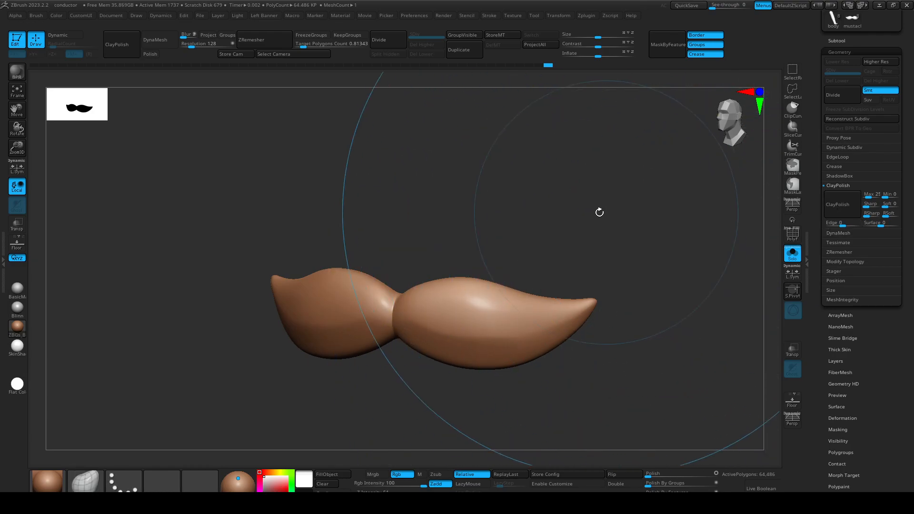
pyautogui.press('s')
pyautogui.moveTo(492, 322); pyautogui.dragTo(480, 322)
pyautogui.moveTo(436, 383)
pyautogui.keyDown('shift'); pyautogui.mouseDown()
pyautogui.moveTo(452, 383)
pyautogui.moveTo(447, 365)
pyautogui.moveTo(431, 366)
pyautogui.mouseUp(); pyautogui.keyUp('shift')
pyautogui.press('s')
# Leave Solo mode and reshape the mustache against the face with the Move brush using X symmetry.
pyautogui.click(793, 261)
pyautogui.press('s')
pyautogui.moveTo(447, 299); pyautogui.dragTo(469, 299)
pyautogui.moveTo(493, 293)
pyautogui.mouseDown()
pyautogui.moveTo(492, 301)
pyautogui.moveTo(469, 295)
pyautogui.mouseUp()
pyautogui.moveTo(477, 370); pyautogui.dragTo(451, 374)
pyautogui.moveTo(527, 348); pyautogui.dragTo(526, 352)
pyautogui.moveTo(530, 318); pyautogui.dragTo(531, 322)
pyautogui.moveTo(590, 358); pyautogui.dragTo(529, 358)
pyautogui.moveTo(495, 308); pyautogui.dragTo(496, 316)
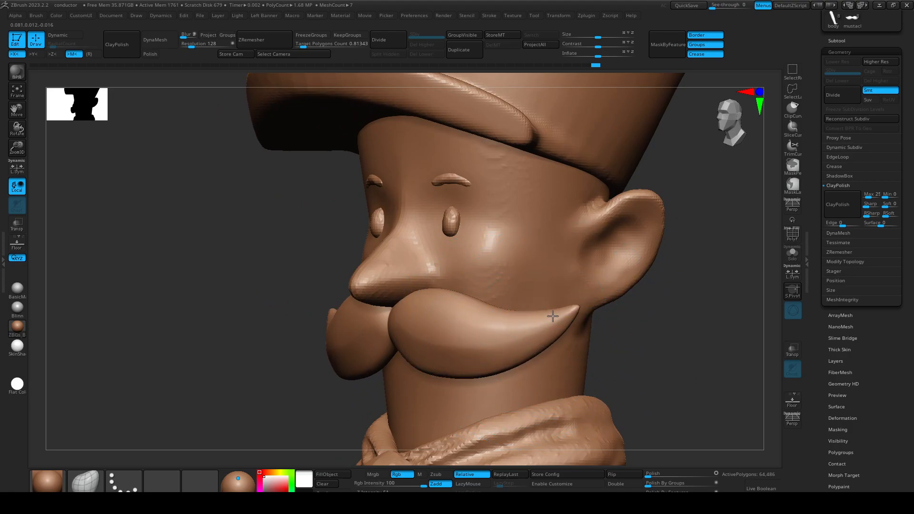
# Resize the Move brush and adjust the middle of the mustache beneath the nose.
pyautogui.keyDown('shift'); pyautogui.moveTo(330, 386); pyautogui.dragTo(392, 335); pyautogui.keyUp('shift')
pyautogui.press('s')
pyautogui.click(368, 346)
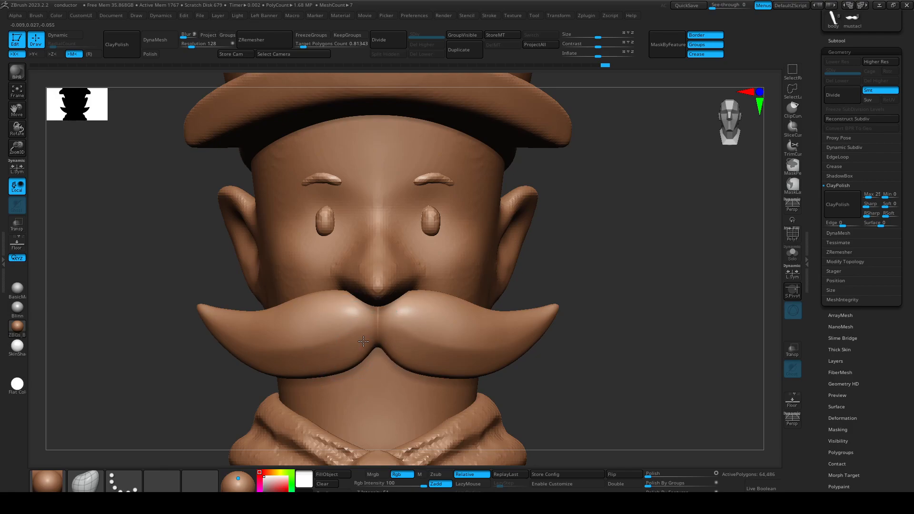
pyautogui.moveTo(578, 249); pyautogui.dragTo(374, 311)
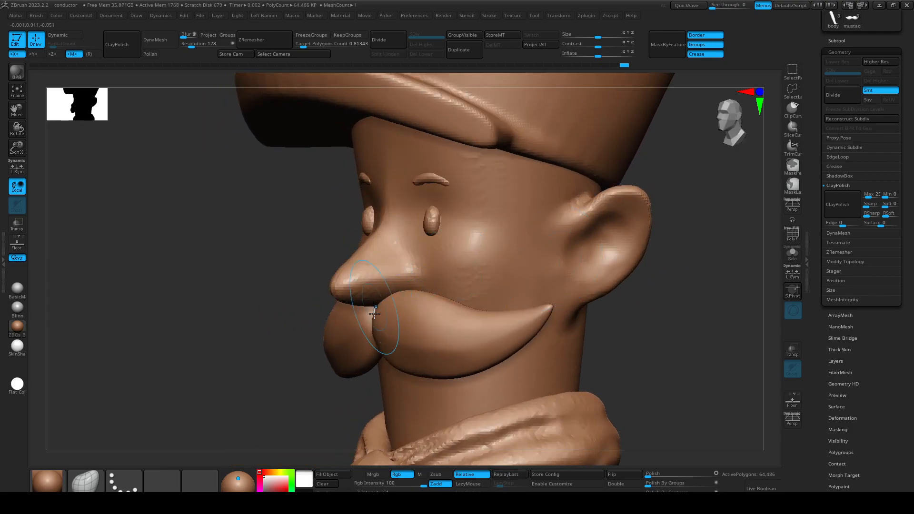
pyautogui.moveTo(425, 294); pyautogui.dragTo(423, 314)
pyautogui.moveTo(422, 315)
pyautogui.keyDown('ctrl'); pyautogui.mouseDown(button='right')
pyautogui.moveTo(400, 333)
pyautogui.moveTo(324, 336)
pyautogui.moveTo(490, 259)
pyautogui.mouseUp(button='right'); pyautogui.keyUp('ctrl')
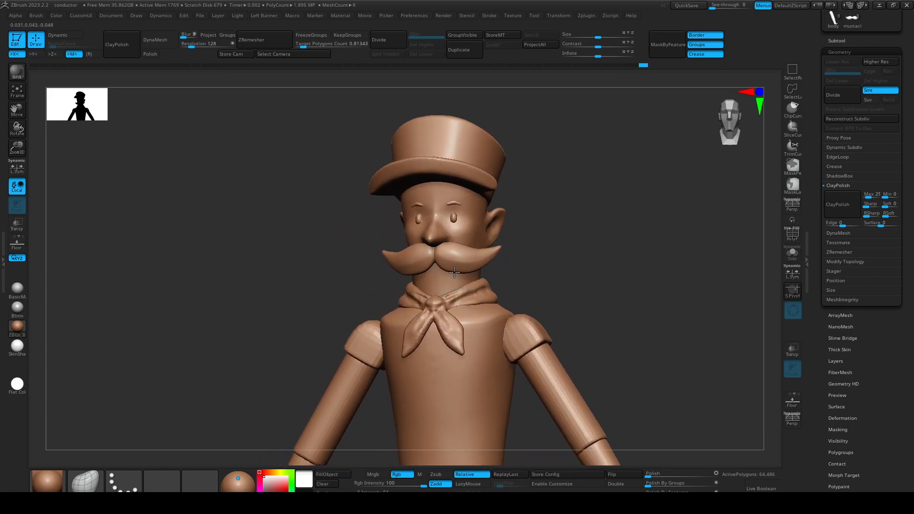
# Open the body tool to examine the reference conductor's mustache, and return to the merged mustache tool.
pyautogui.moveTo(842, 41); pyautogui.dragTo(842, 74)
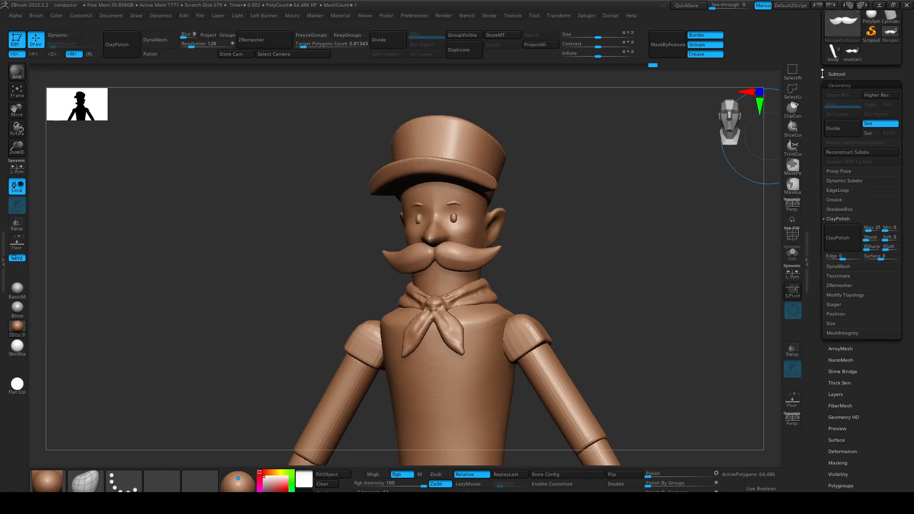
pyautogui.click(853, 57)
pyautogui.click(829, 55)
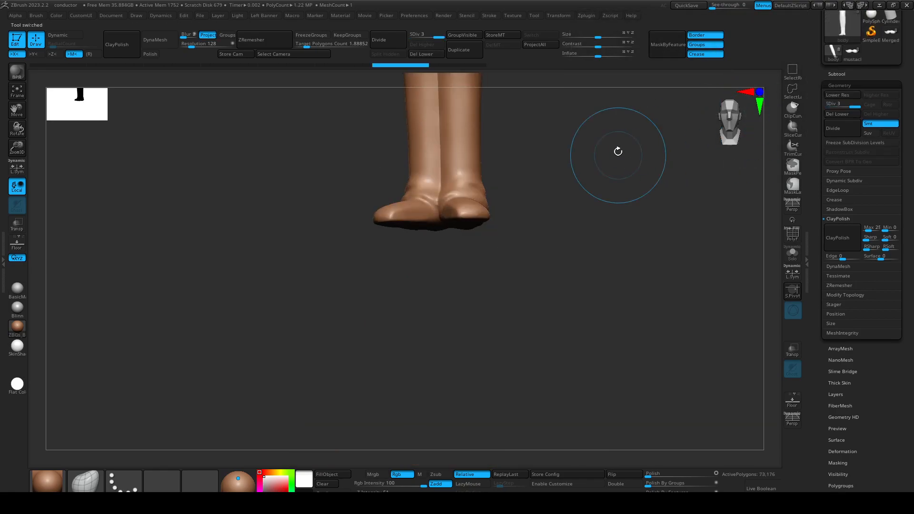
pyautogui.moveTo(620, 149)
pyautogui.mouseDown()
pyautogui.moveTo(610, 173)
pyautogui.moveTo(668, 311)
pyautogui.moveTo(684, 292)
pyautogui.mouseUp()
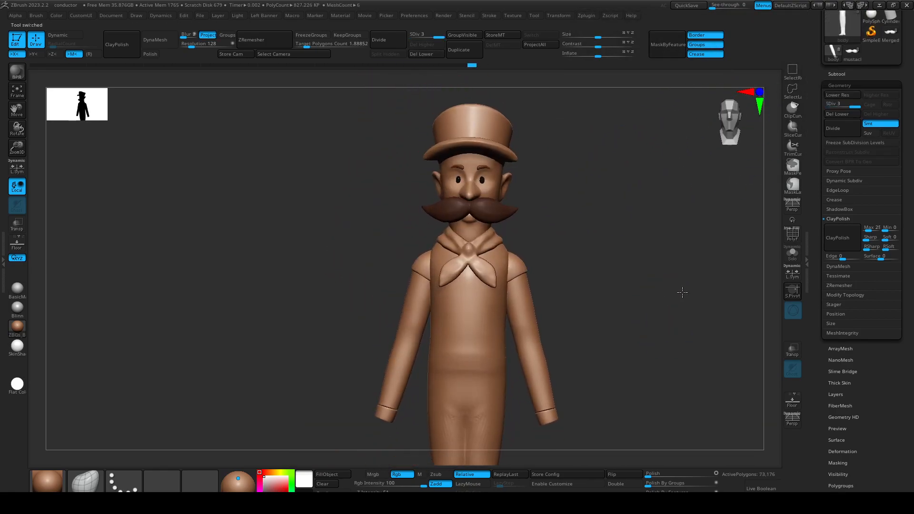
pyautogui.click(890, 36)
pyautogui.keyDown('alt'); pyautogui.moveTo(706, 152); pyautogui.dragTo(595, 98); pyautogui.keyUp('alt')
pyautogui.press('f')
# Resize the Move brush and reshape the outer tips of the mustache symmetrically.
pyautogui.moveTo(323, 176)
pyautogui.keyDown('alt'); pyautogui.mouseDown()
pyautogui.moveTo(387, 220)
pyautogui.moveTo(514, 282)
pyautogui.moveTo(475, 247)
pyautogui.moveTo(457, 262)
pyautogui.moveTo(421, 241)
pyautogui.moveTo(448, 245)
pyautogui.moveTo(424, 270)
pyautogui.mouseUp(); pyautogui.keyUp('alt')
pyautogui.press('s')
pyautogui.press('s')
pyautogui.press('s')
pyautogui.moveTo(333, 261); pyautogui.dragTo(341, 254)
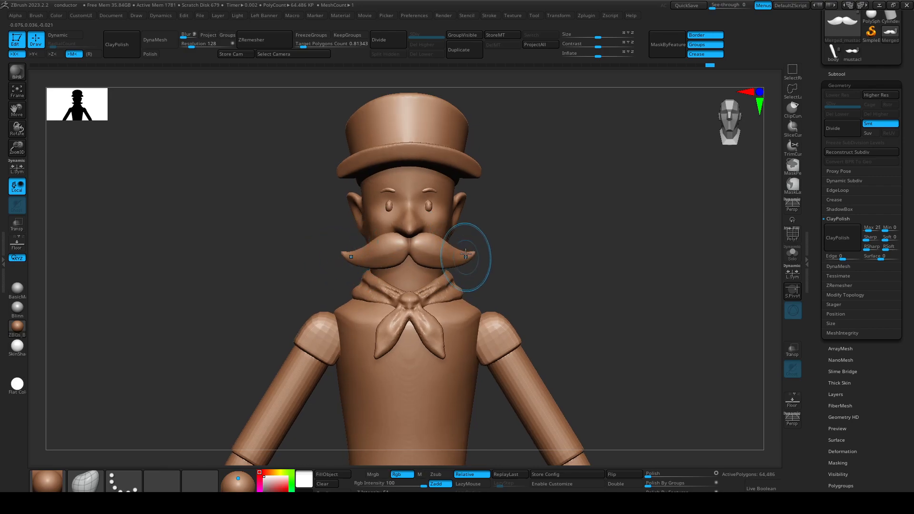
# Rotate both mustache halves symmetrically with the gizmo so the tips droop, and return to Draw mode.
pyautogui.press('w')
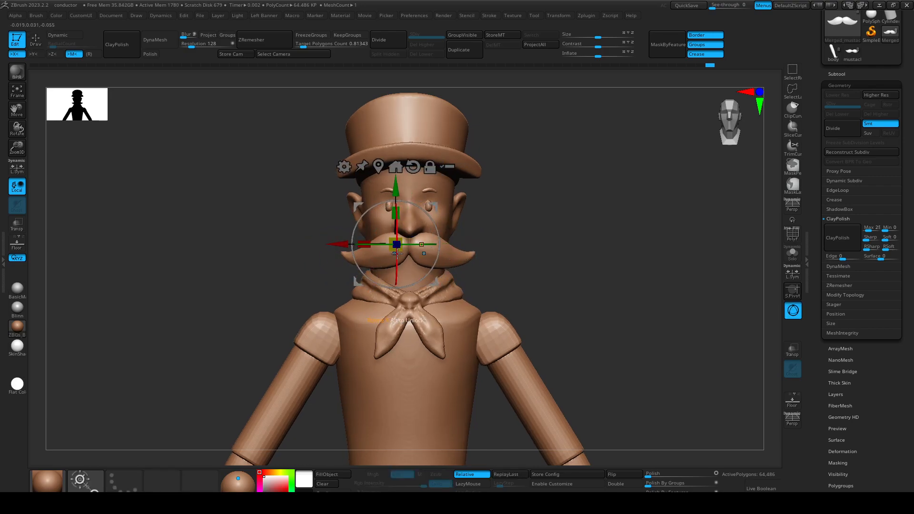
pyautogui.moveTo(408, 289); pyautogui.dragTo(413, 285)
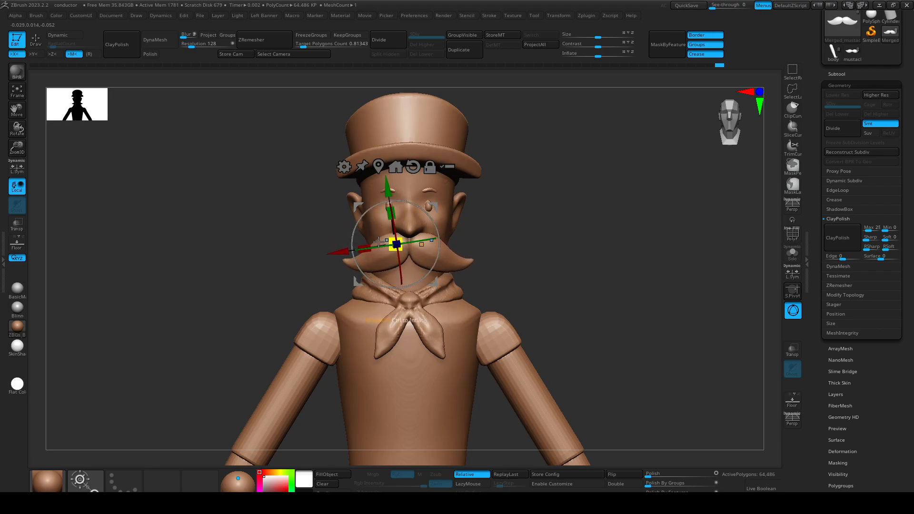
pyautogui.press('q')
pyautogui.moveTo(489, 253)
pyautogui.mouseDown()
pyautogui.moveTo(521, 267)
pyautogui.moveTo(505, 258)
pyautogui.mouseUp()
# Review the mustache's proportions on the whole figure and select the mustache subtool.
pyautogui.keyDown('alt'); pyautogui.moveTo(501, 207); pyautogui.dragTo(376, 255); pyautogui.keyUp('alt')
pyautogui.keyDown('alt'); pyautogui.moveTo(529, 252); pyautogui.dragTo(587, 249); pyautogui.keyUp('alt')
pyautogui.moveTo(587, 249); pyautogui.dragTo(494, 221)
pyautogui.keyDown('alt'); pyautogui.moveTo(542, 266); pyautogui.dragTo(415, 230); pyautogui.keyUp('alt')
pyautogui.keyDown('alt'); pyautogui.moveTo(464, 182); pyautogui.dragTo(508, 280); pyautogui.keyUp('alt')
pyautogui.keyDown('alt'); pyautogui.click(502, 315); pyautogui.keyUp('alt')
pyautogui.moveTo(543, 320); pyautogui.dragTo(578, 318)
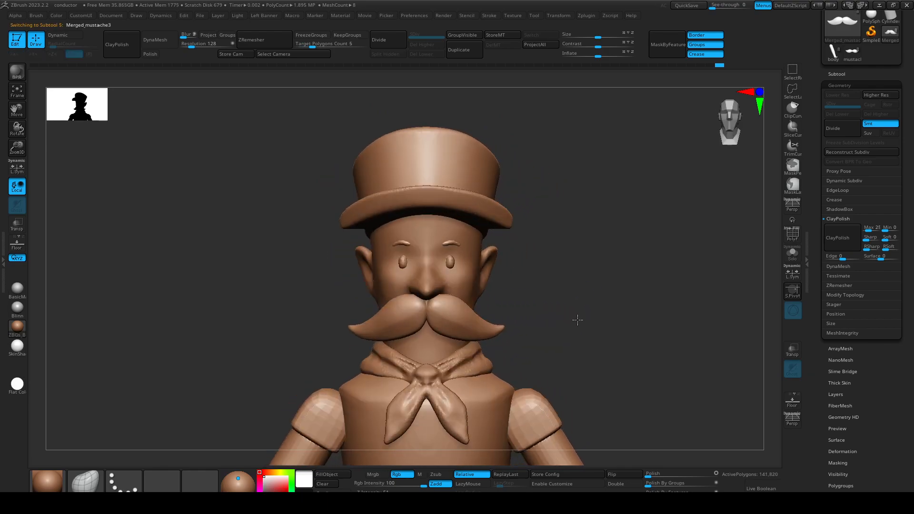
# Slice the ear off the side of the head into its own polygroup with the SliceCurve brush.
pyautogui.hotkey('shift', 'f')
pyautogui.keyDown('alt'); pyautogui.moveTo(514, 245); pyautogui.dragTo(544, 313); pyautogui.keyUp('alt')
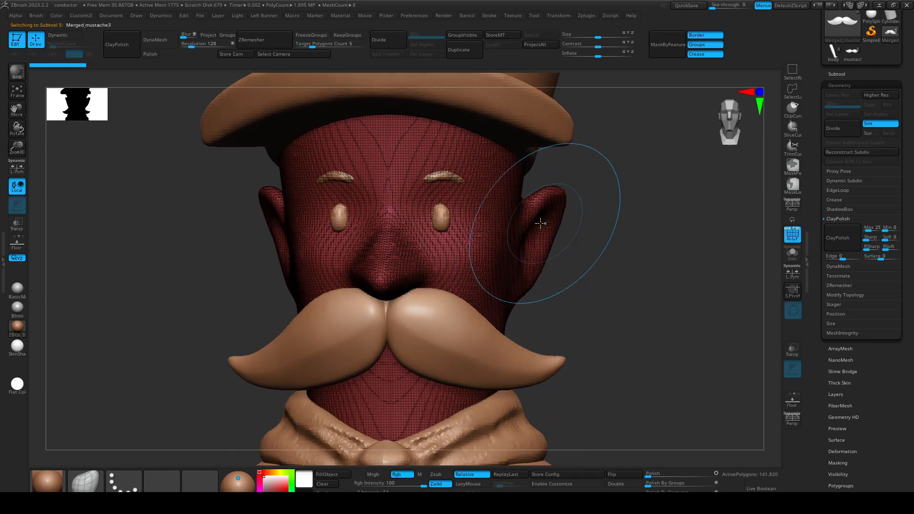
pyautogui.hotkey('shift', 'f')
pyautogui.moveTo(648, 186); pyautogui.dragTo(614, 186)
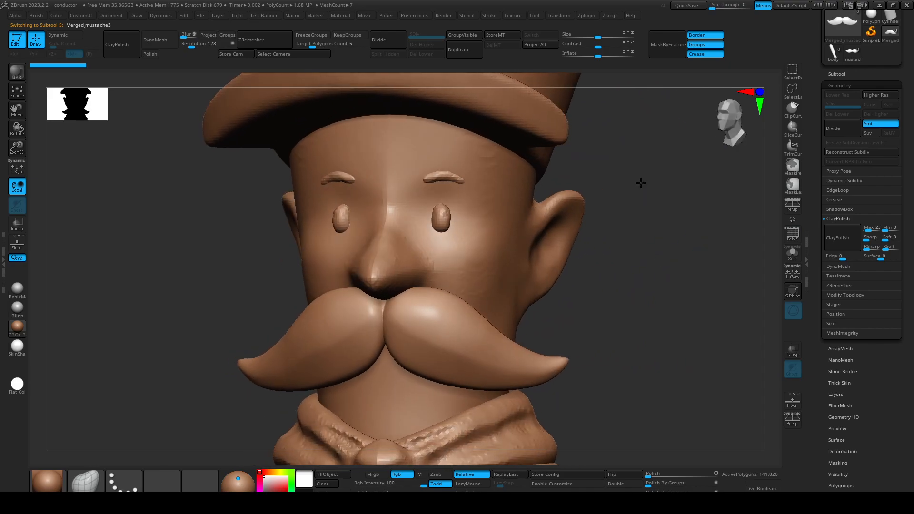
pyautogui.click(793, 127)
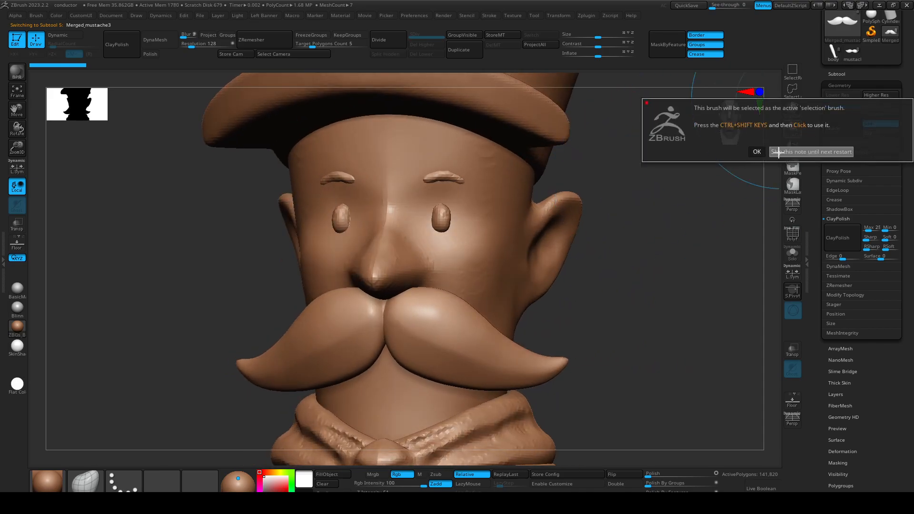
pyautogui.hotkey('ctrl', 'shift')
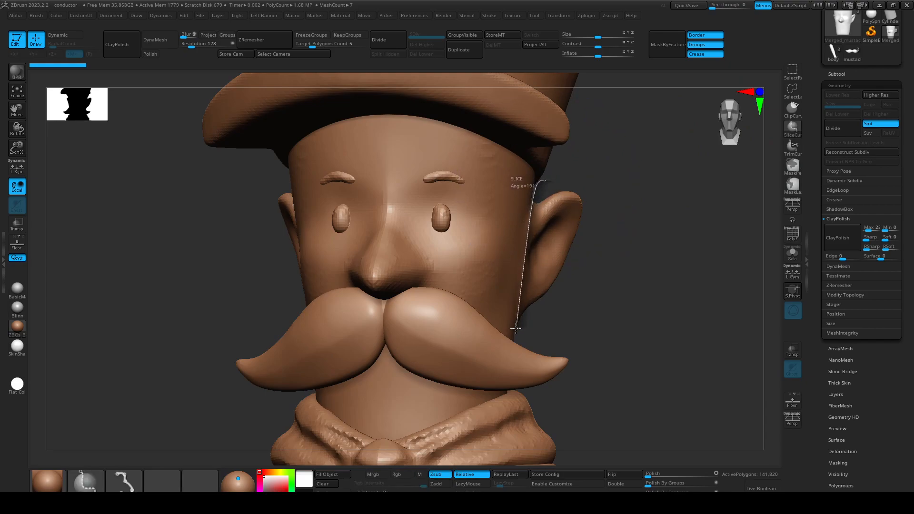
pyautogui.keyDown('ctrl'); pyautogui.keyDown('shift'); pyautogui.moveTo(548, 379); pyautogui.dragTo(566, 449); pyautogui.keyUp('shift'); pyautogui.keyUp('ctrl')
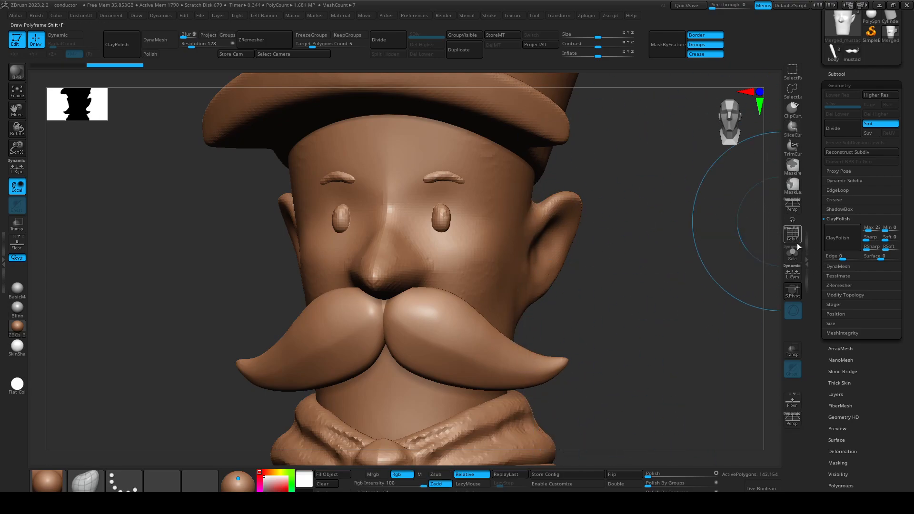
pyautogui.click(793, 234)
pyautogui.moveTo(625, 257); pyautogui.dragTo(617, 282)
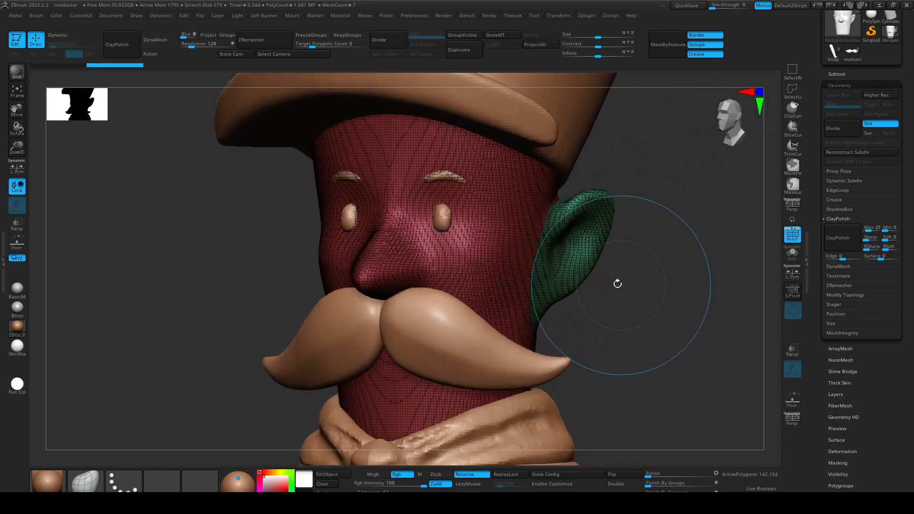
# Mirror and weld the head so the ear slice is repeated symmetrically on the other side.
pyautogui.click(794, 239)
pyautogui.press('1')
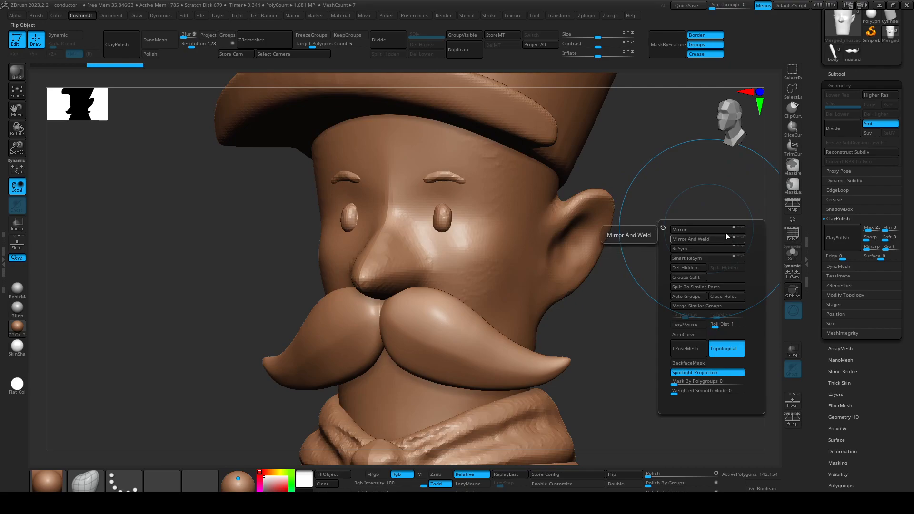
pyautogui.click(713, 238)
pyautogui.hotkey('shift', 'f')
pyautogui.moveTo(628, 318)
pyautogui.mouseDown()
pyautogui.moveTo(654, 311)
pyautogui.moveTo(632, 310)
pyautogui.mouseUp()
pyautogui.hotkey('shift', 'f')
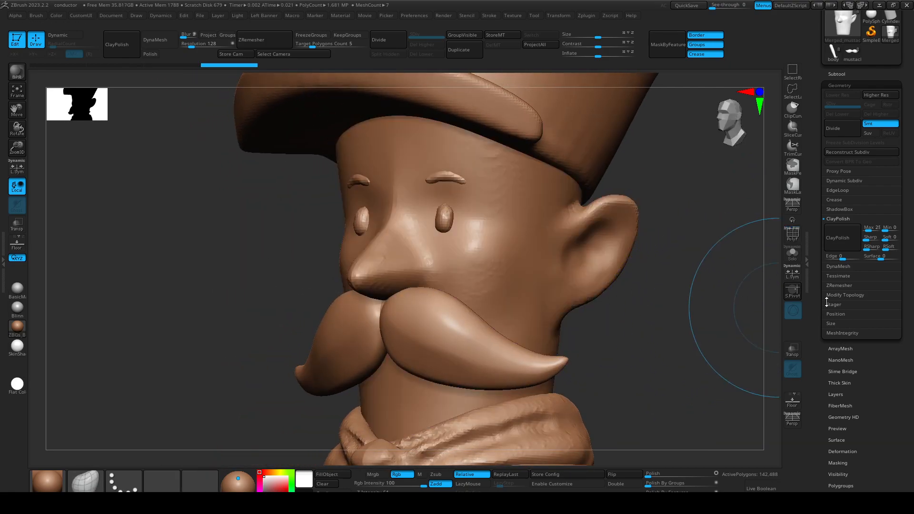
# Split the head subtool by polygroups so the ears become a separate subtool.
pyautogui.click(838, 73)
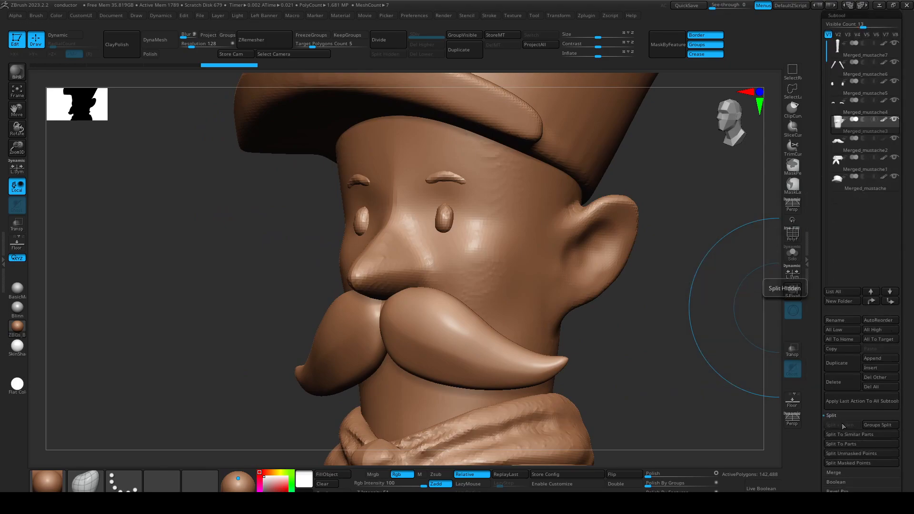
pyautogui.click(856, 435)
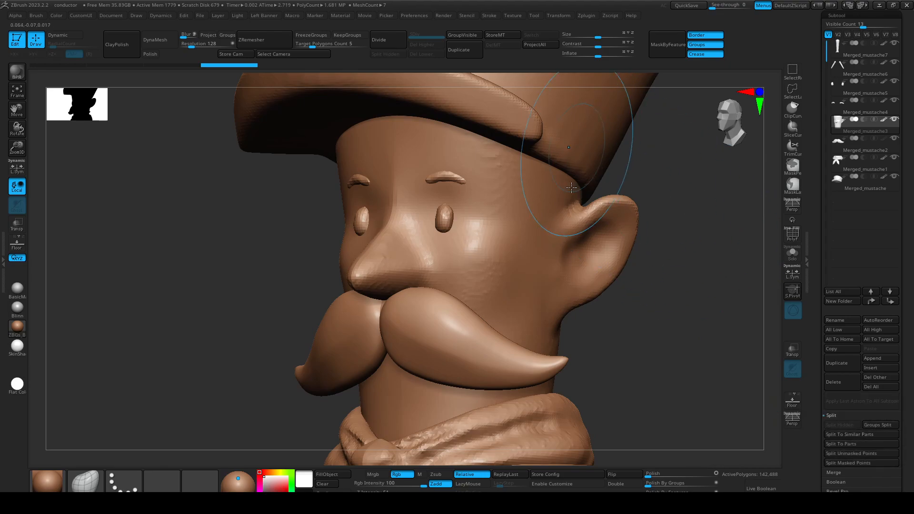
pyautogui.hotkey('shift', 'f')
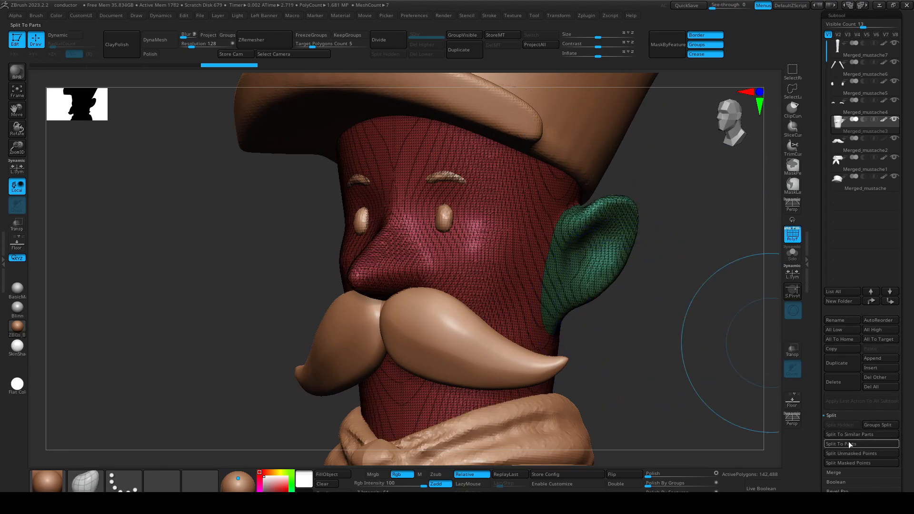
pyautogui.click(873, 425)
pyautogui.click(757, 445)
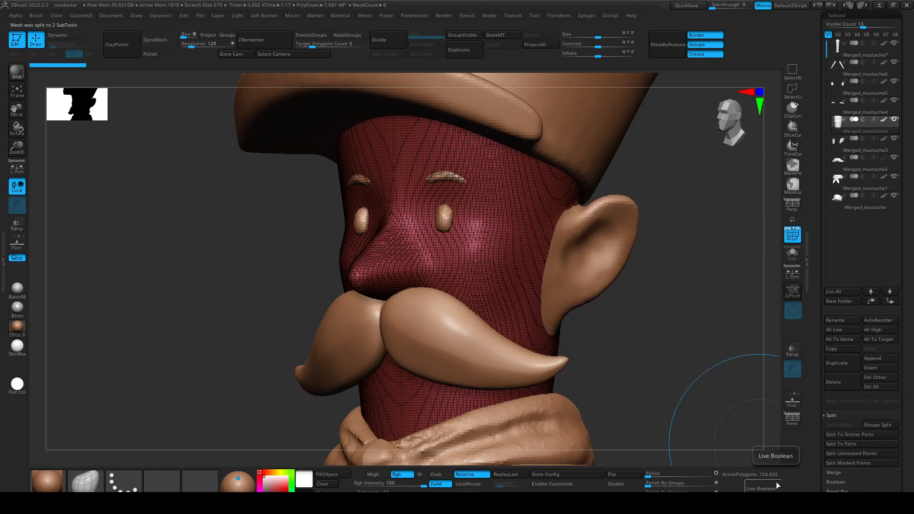
pyautogui.moveTo(645, 326); pyautogui.dragTo(668, 342)
pyautogui.hotkey('shift', 'f')
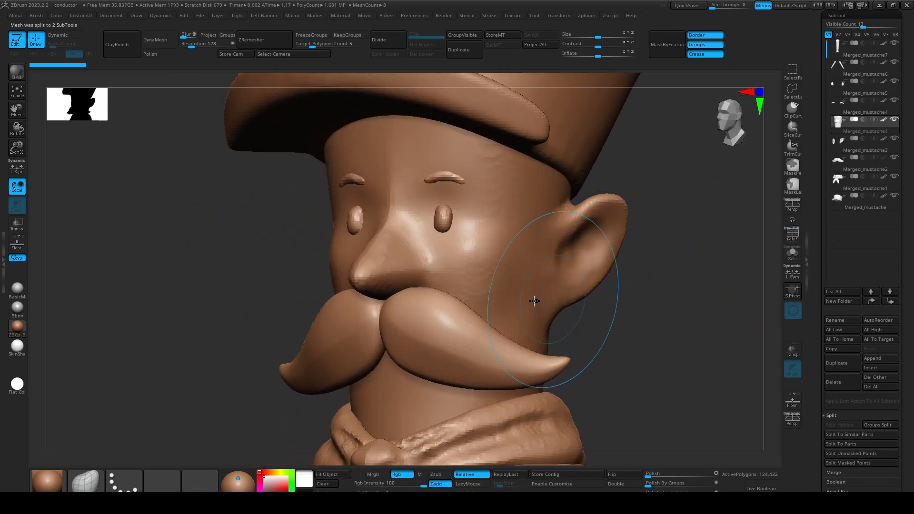
# Hide the ears subtool and make the head the active subtool.
pyautogui.click(897, 146)
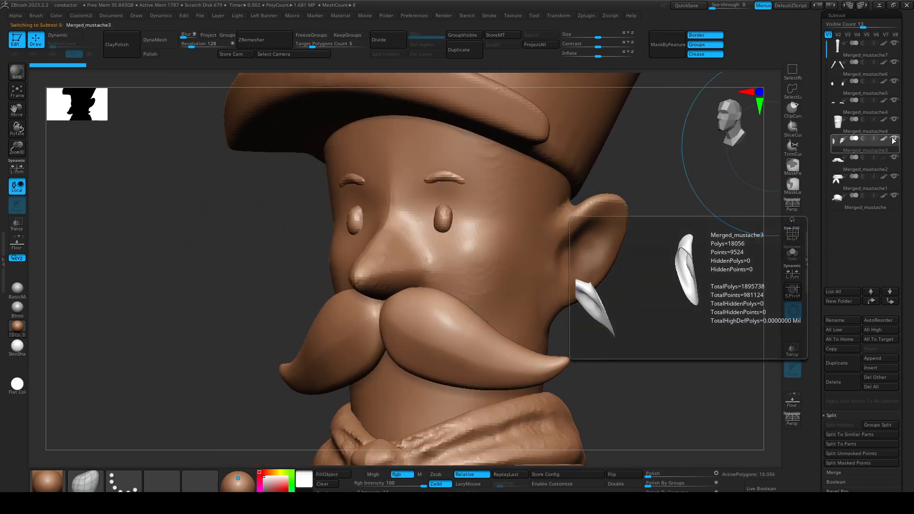
pyautogui.click(857, 129)
pyautogui.moveTo(640, 314)
pyautogui.mouseDown()
pyautogui.moveTo(628, 319)
pyautogui.moveTo(653, 323)
pyautogui.moveTo(639, 312)
pyautogui.mouseUp()
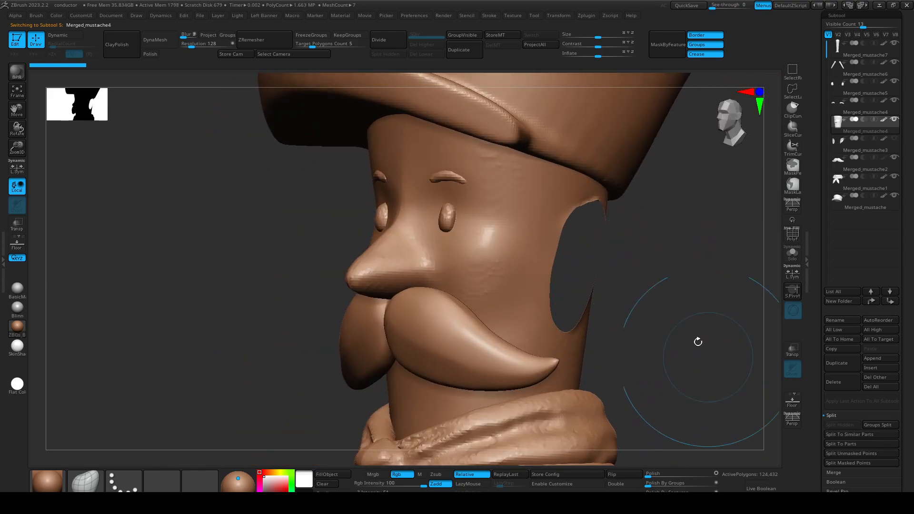
# Close the open holes where the ears were cut from the head.
pyautogui.moveTo(822, 455); pyautogui.dragTo(819, 410)
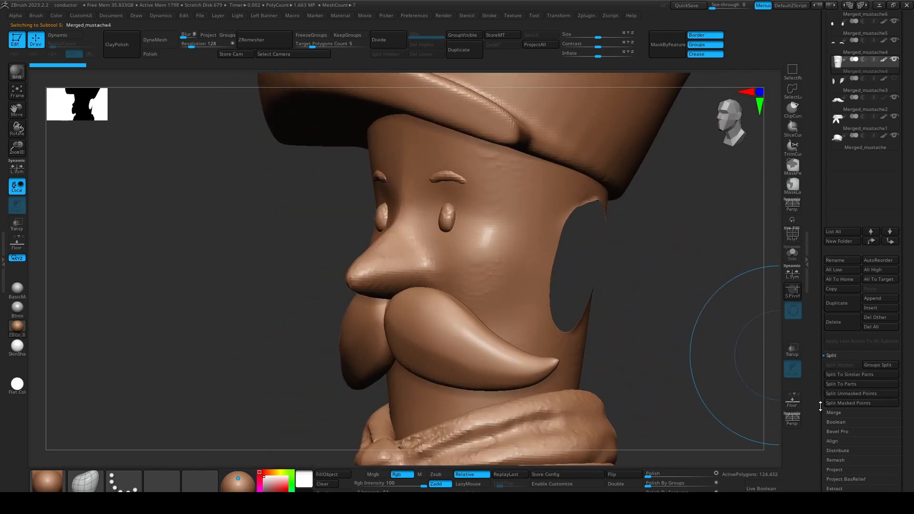
pyautogui.moveTo(808, 488); pyautogui.dragTo(831, 449)
pyautogui.click(835, 434)
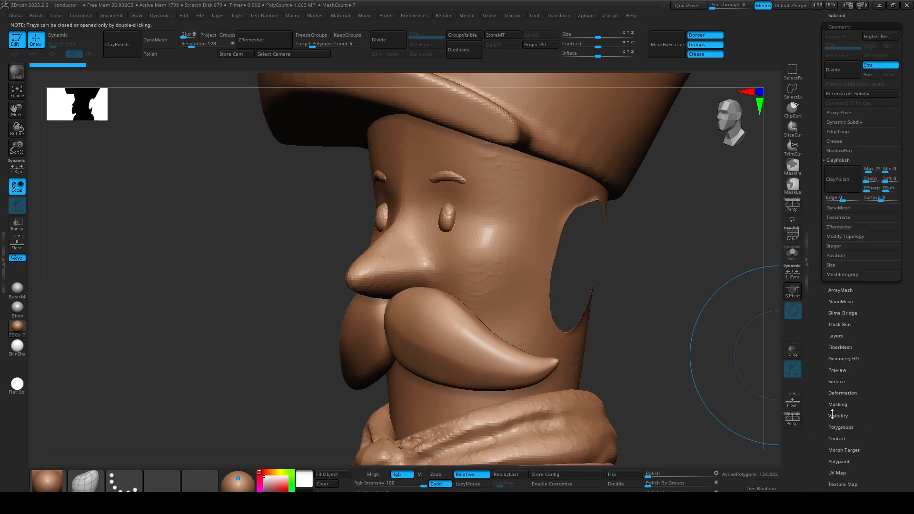
pyautogui.click(849, 236)
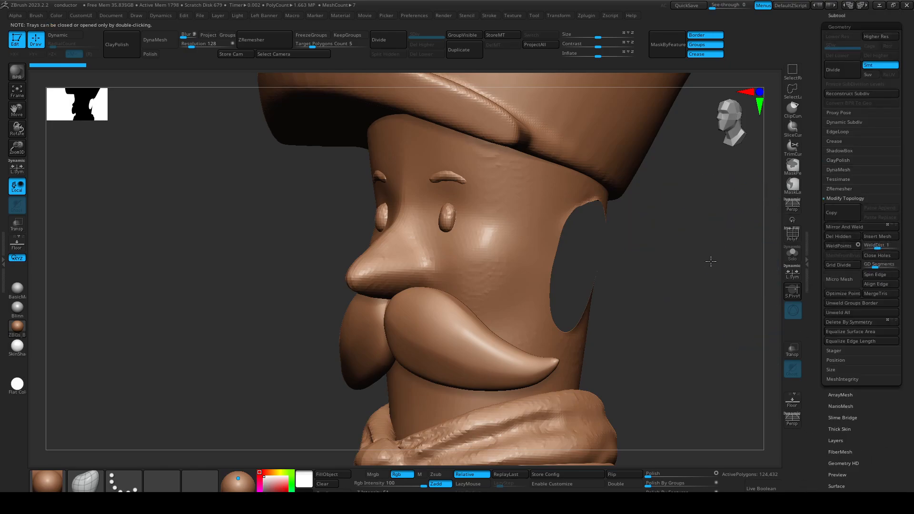
pyautogui.moveTo(710, 265); pyautogui.dragTo(701, 270)
pyautogui.press('space')
pyautogui.press('space')
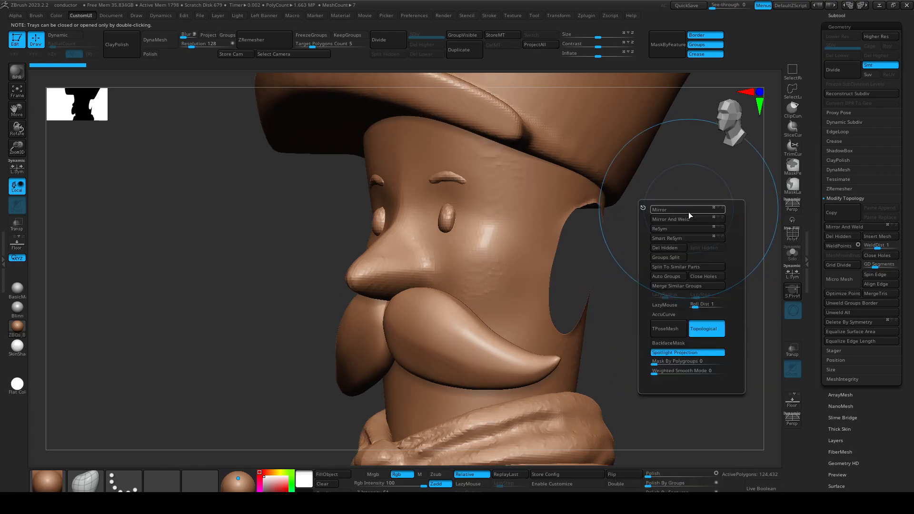
pyautogui.click(708, 276)
pyautogui.moveTo(719, 239); pyautogui.dragTo(741, 249)
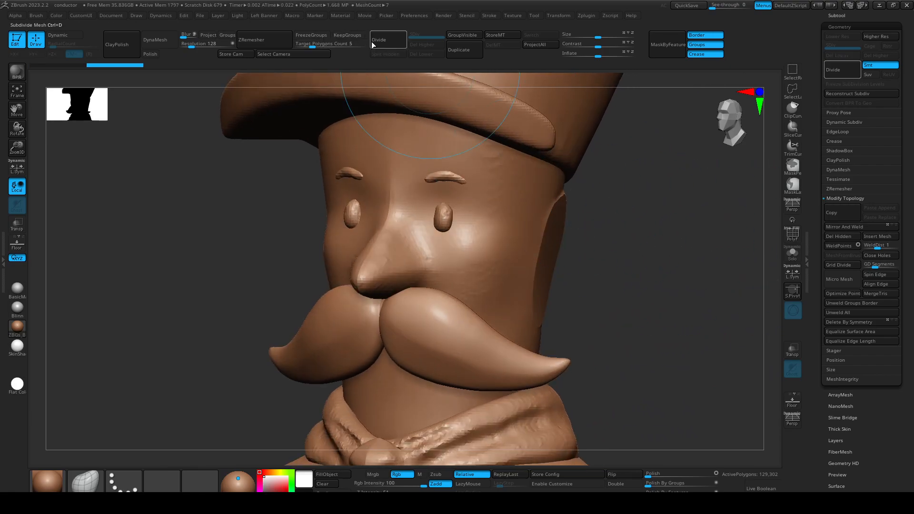
# Try remeshing the head with ZRemesher at target polygon counts of 5, about 3.4 and about 5.5.
pyautogui.click(276, 38)
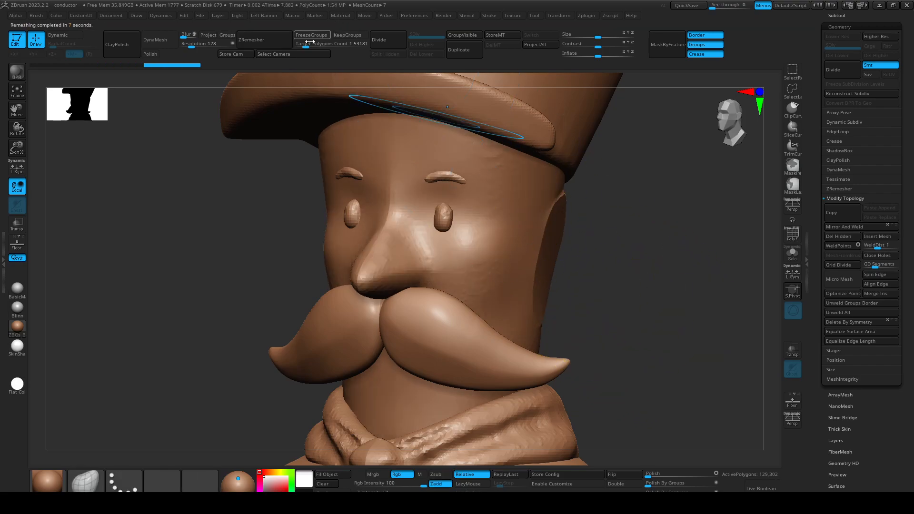
pyautogui.moveTo(308, 46); pyautogui.dragTo(314, 47)
pyautogui.click(265, 40)
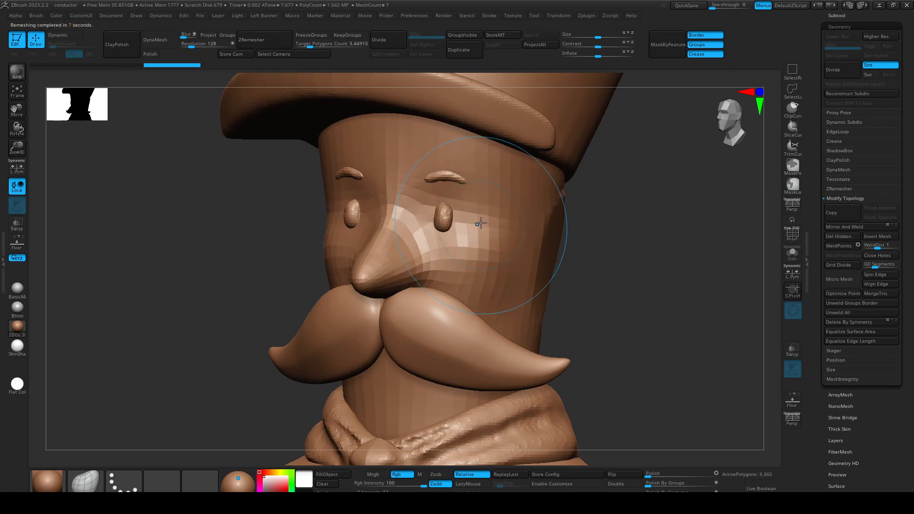
pyautogui.click(314, 48)
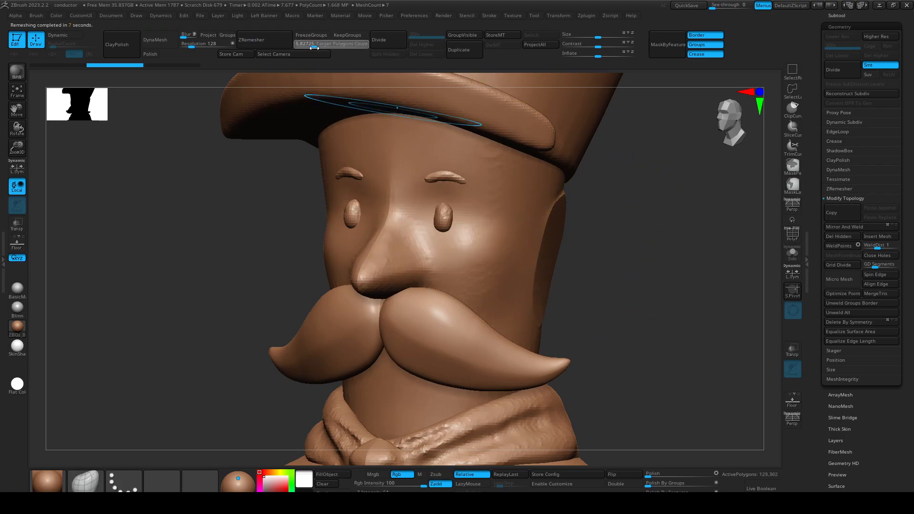
pyautogui.moveTo(314, 48); pyautogui.dragTo(312, 48)
pyautogui.click(275, 41)
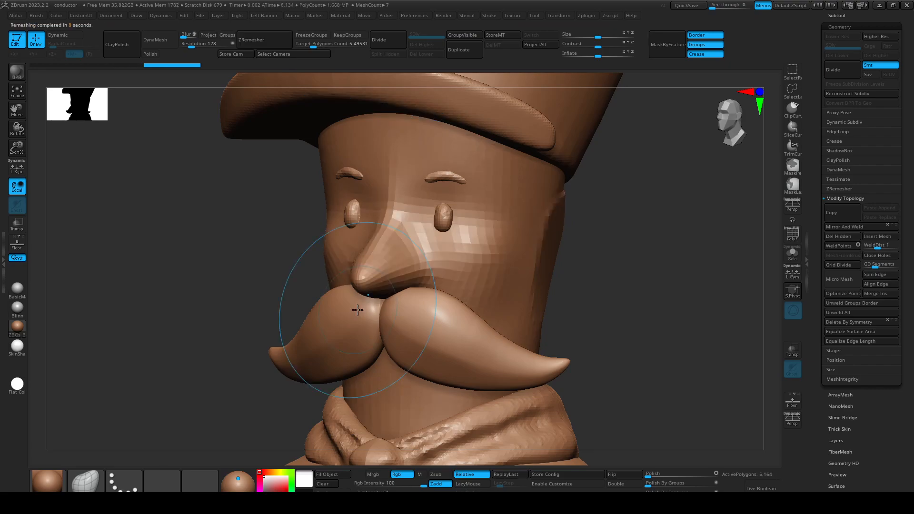
# Remesh the head with ZRemesher at a target polygon count of about 7.25 and preview it with Dynamic Subdiv.
pyautogui.moveTo(313, 47); pyautogui.dragTo(315, 46)
pyautogui.click(265, 40)
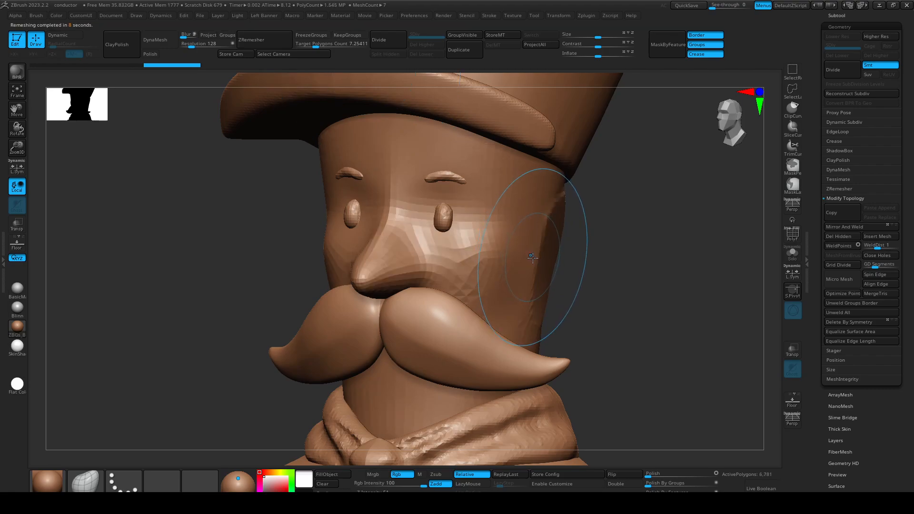
pyautogui.press('d')
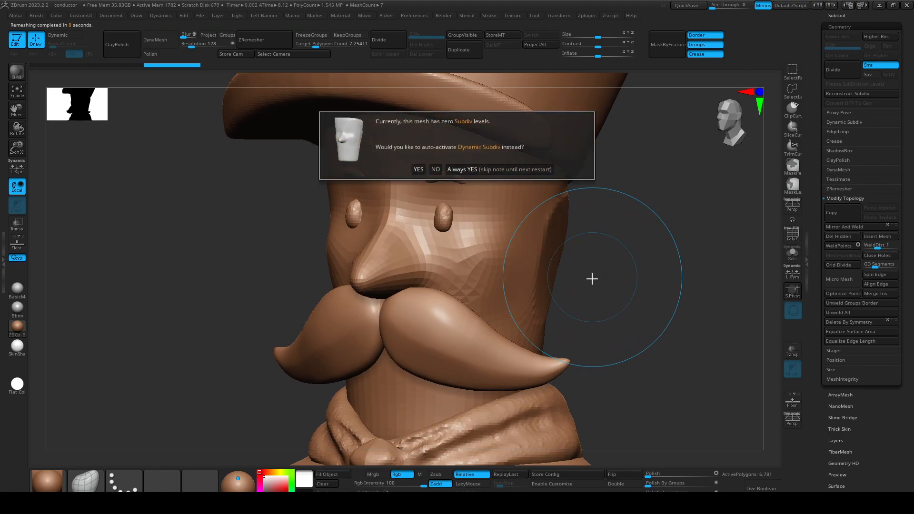
pyautogui.click(476, 170)
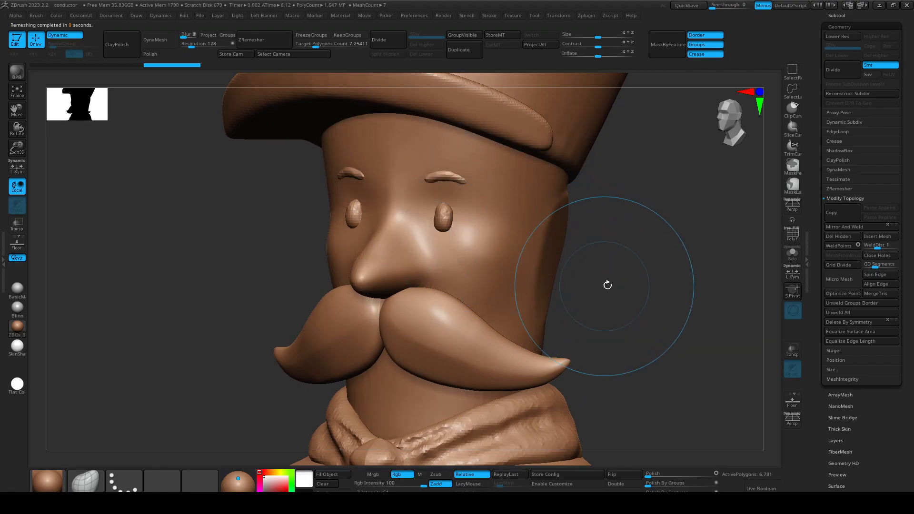
pyautogui.hotkey('shift', 'd')
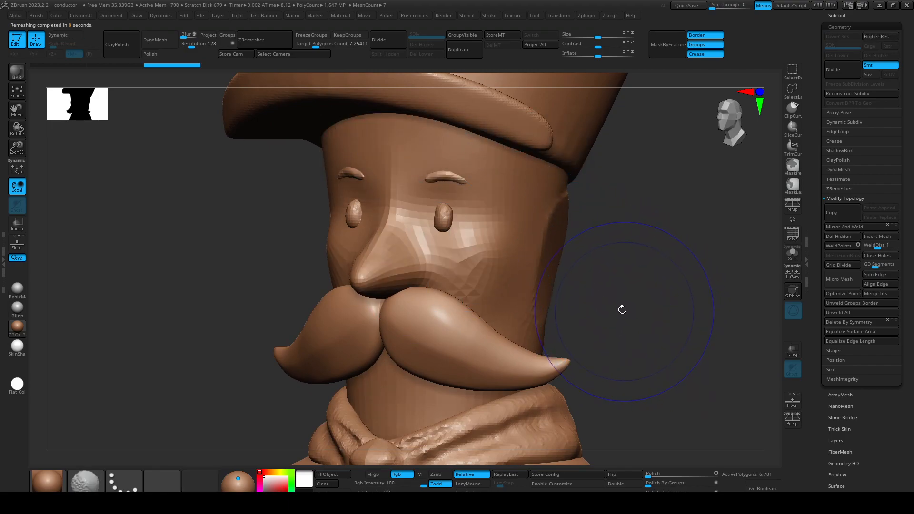
# Divide the remeshed head up to subdivision level 4.
pyautogui.hotkey('ctrl', 'd')
pyautogui.hotkey('ctrl', 'd')
pyautogui.moveTo(665, 302); pyautogui.dragTo(622, 287)
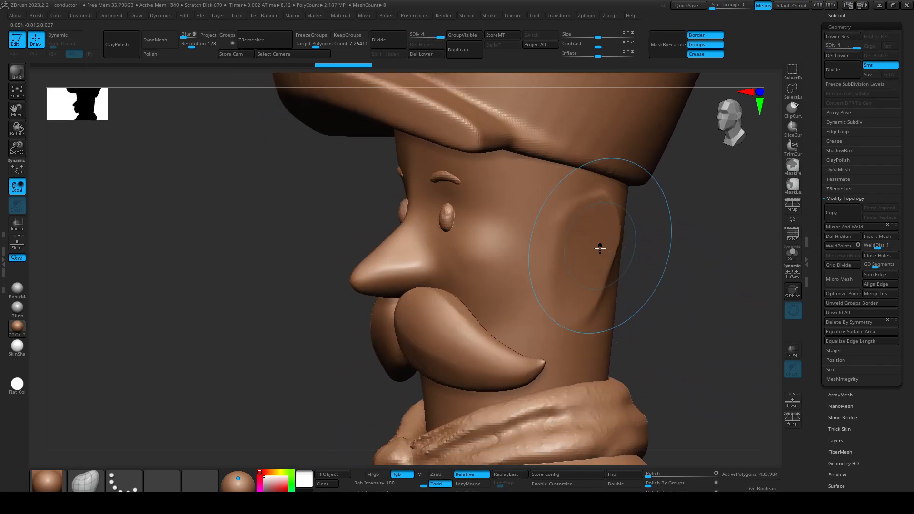
# Drop the head to subdivision level 1 and smooth away the ear cut on its side.
pyautogui.hotkey('shift', 'd')
pyautogui.hotkey('shift', 'd')
pyautogui.hotkey('shift', 'd')
pyautogui.keyDown('shift'); pyautogui.moveTo(588, 253); pyautogui.dragTo(581, 285); pyautogui.keyUp('shift')
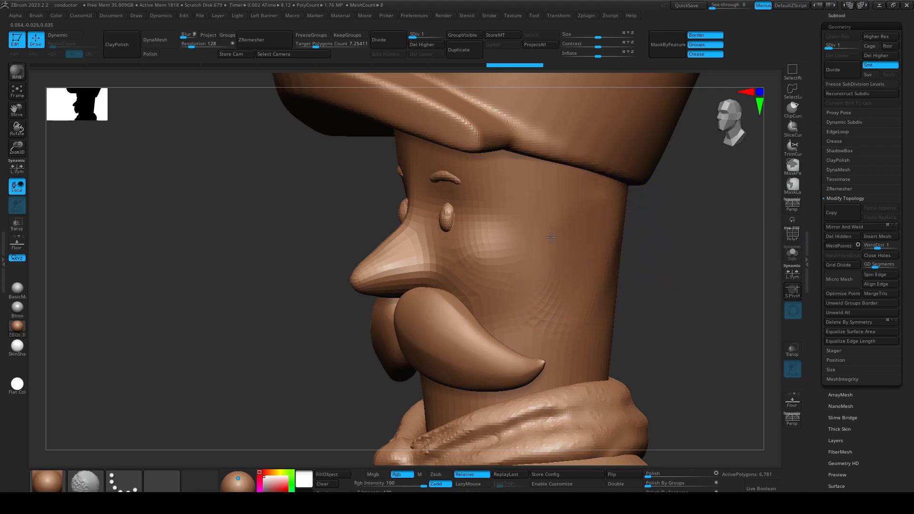
# Smooth the side of the head and the face further at subdivision levels 2 and 3.
pyautogui.press('d')
pyautogui.moveTo(687, 259); pyautogui.dragTo(619, 243)
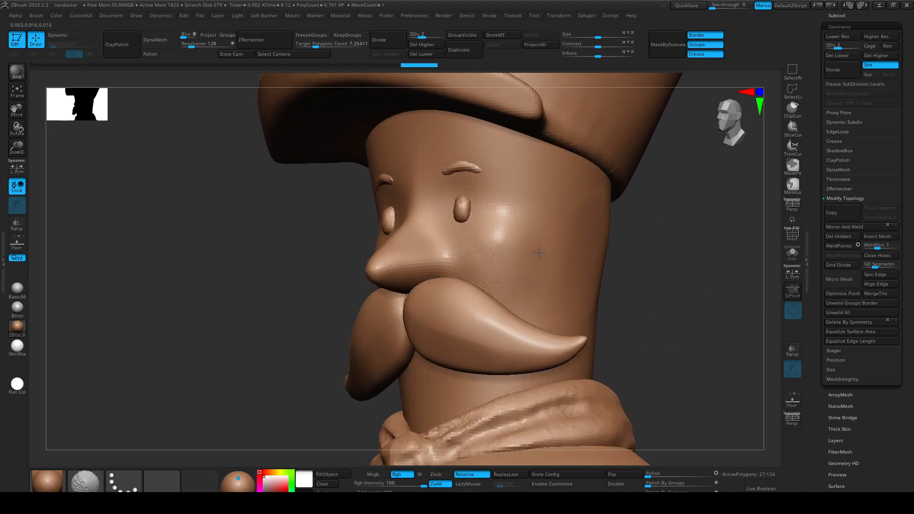
pyautogui.moveTo(619, 319); pyautogui.dragTo(684, 310)
pyautogui.keyDown('shift'); pyautogui.moveTo(667, 247); pyautogui.dragTo(535, 223); pyautogui.keyUp('shift')
pyautogui.moveTo(639, 307); pyautogui.dragTo(610, 281)
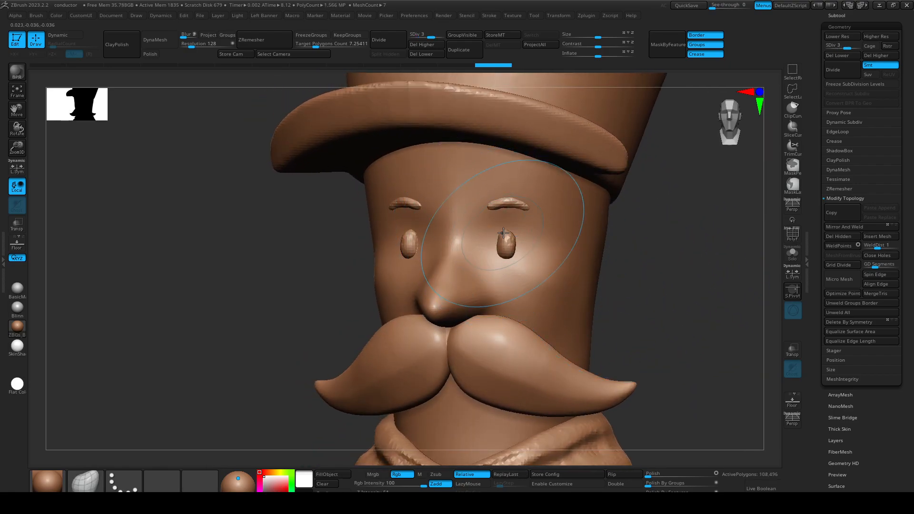
pyautogui.press('d')
pyautogui.keyDown('ctrl'); pyautogui.moveTo(488, 232); pyautogui.dragTo(488, 217, button='right'); pyautogui.keyUp('ctrl')
pyautogui.press('s')
pyautogui.moveTo(471, 217); pyautogui.dragTo(459, 218)
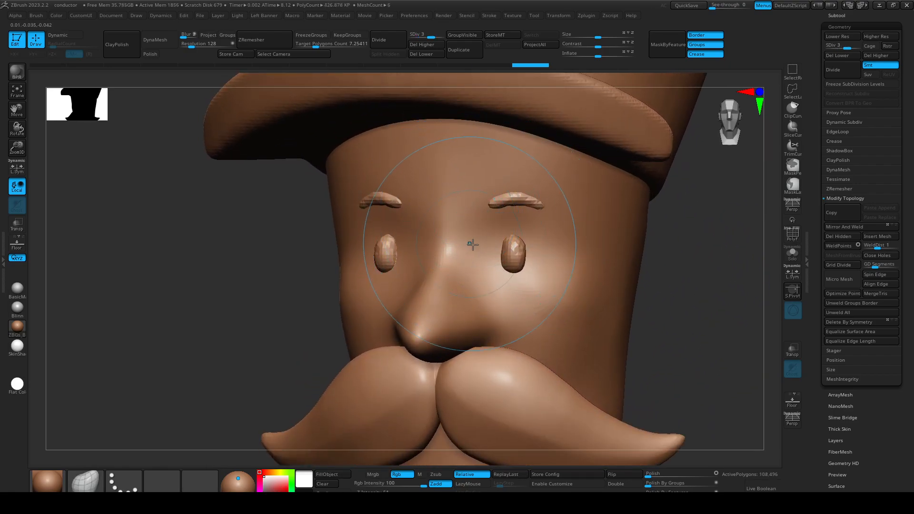
# Switch to the Dam Standard brush for the head.
pyautogui.press('b')
pyautogui.press('d')
pyautogui.press('s')
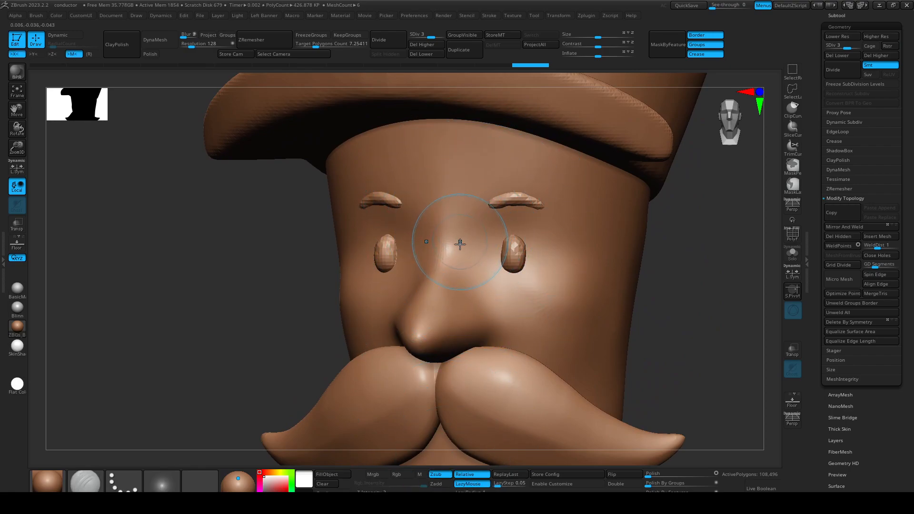
# Undo the recent smoothing strokes on the head.
pyautogui.moveTo(684, 319)
pyautogui.mouseDown()
pyautogui.moveTo(729, 313)
pyautogui.moveTo(677, 314)
pyautogui.mouseUp()
pyautogui.hotkey('ctrl', 'z')
pyautogui.hotkey('ctrl', 'z')
pyautogui.hotkey('ctrl', 'z')
pyautogui.hotkey('ctrl', 'z')
pyautogui.hotkey('ctrl', 'z')
pyautogui.hotkey('ctrl', 'z')
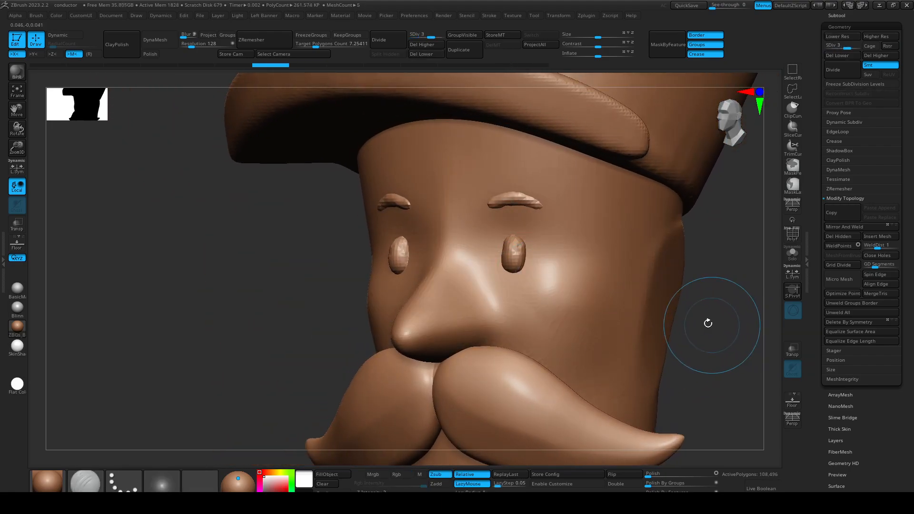
# Check the head's wireframe at subdivision level 1, and undo its edits back to the dense mesh before the remesh.
pyautogui.hotkey('shift', 'd')
pyautogui.keyDown('shift'); pyautogui.moveTo(717, 333); pyautogui.dragTo(712, 344); pyautogui.keyUp('shift')
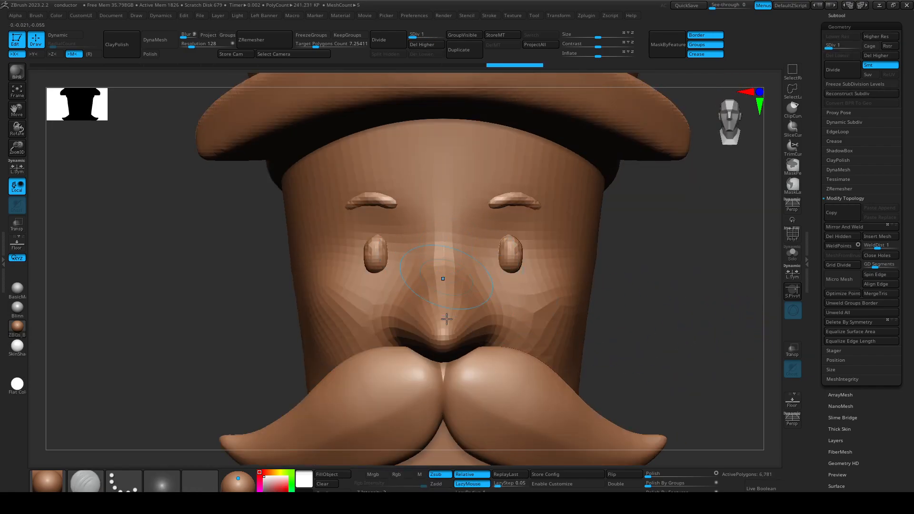
pyautogui.hotkey('shift', 'f')
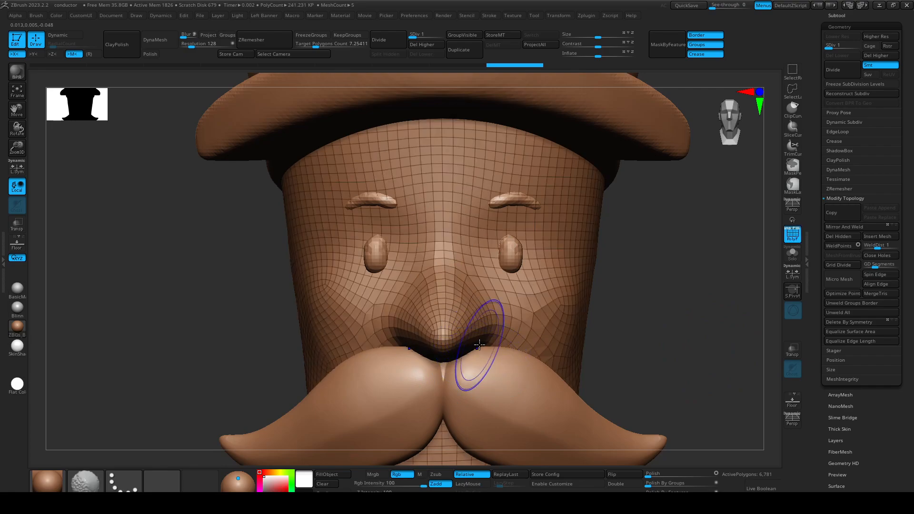
pyautogui.press('d')
pyautogui.hotkey('shift', 'f')
pyautogui.hotkey('ctrl', 'z')
pyautogui.hotkey('ctrl', 'z')
pyautogui.hotkey('ctrl', 'z')
pyautogui.hotkey('ctrl', 'z')
pyautogui.hotkey('ctrl', 'z')
pyautogui.hotkey('ctrl', 'z')
pyautogui.hotkey('ctrl', 'z')
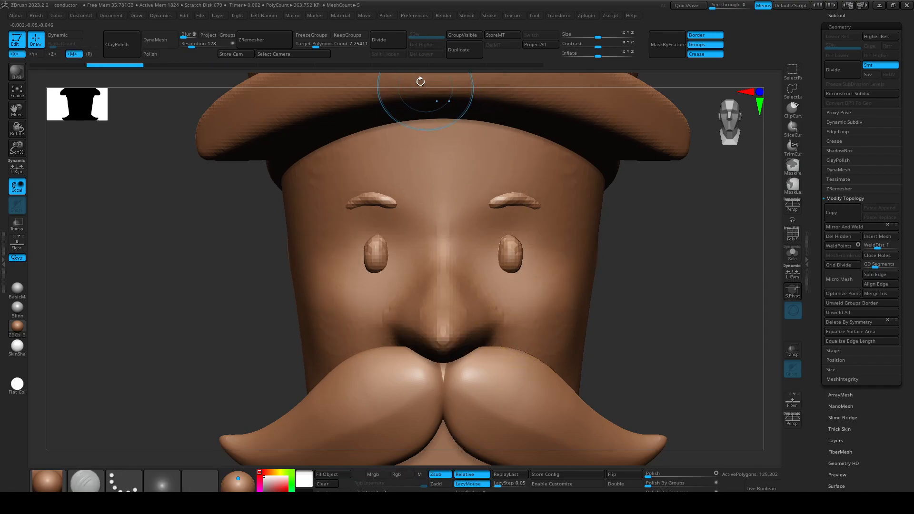
# Remesh the head with ZRemesher at a target polygon count of 8.4283 and subdivide it three times to level 4.
pyautogui.moveTo(314, 46); pyautogui.dragTo(317, 46)
pyautogui.click(277, 42)
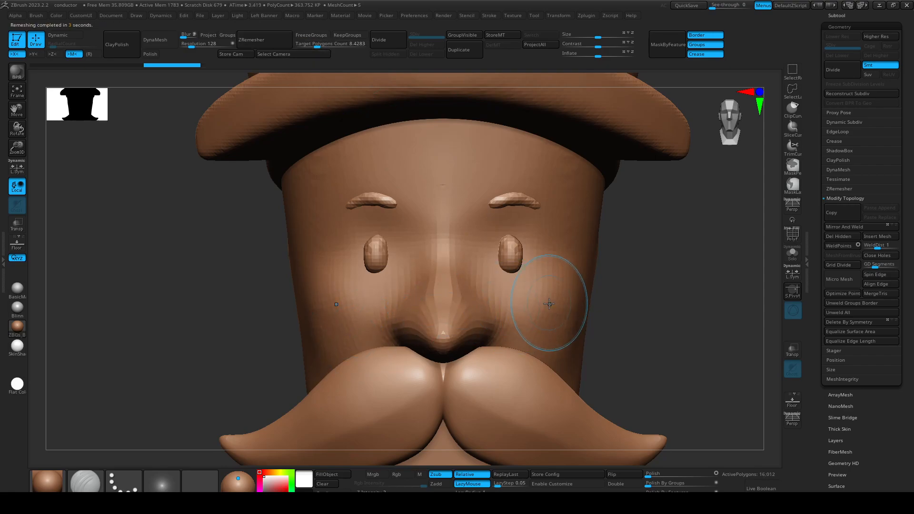
pyautogui.hotkey('ctrl', 'd')
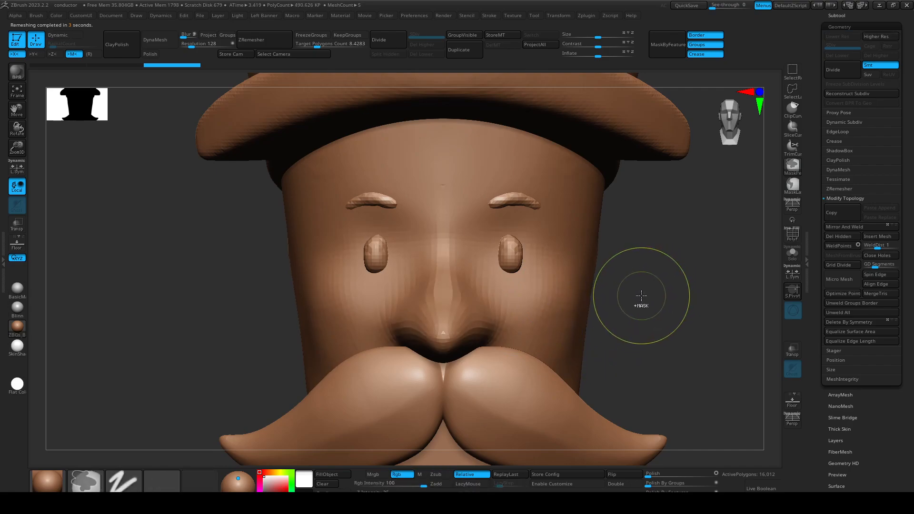
pyautogui.hotkey('ctrl', 'd')
pyautogui.hotkey('ctrl', 'd')
pyautogui.moveTo(642, 301); pyautogui.dragTo(534, 297)
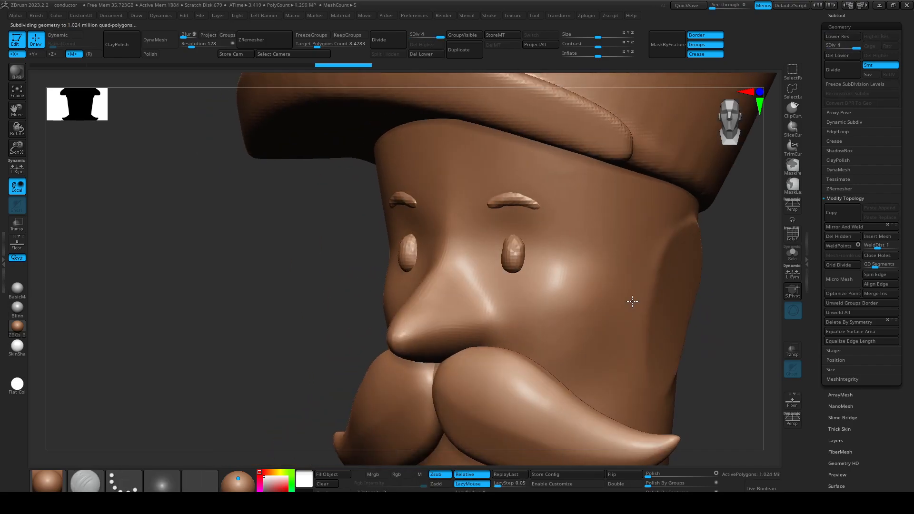
# Drop the head to subdivision level 1 and smooth the front part of the ear cut on its side.
pyautogui.hotkey('shift', 'd')
pyautogui.hotkey('shift', 'd')
pyautogui.hotkey('shift', 'd')
pyautogui.moveTo(709, 297); pyautogui.dragTo(635, 283)
pyautogui.moveTo(624, 239)
pyautogui.keyDown('shift'); pyautogui.mouseDown()
pyautogui.moveTo(604, 228)
pyautogui.moveTo(621, 309)
pyautogui.mouseUp(); pyautogui.keyUp('shift')
pyautogui.hotkey('ctrl', 'z')
pyautogui.moveTo(618, 372)
pyautogui.keyDown('shift'); pyautogui.mouseDown()
pyautogui.moveTo(620, 342)
pyautogui.moveTo(663, 337)
pyautogui.moveTo(606, 359)
pyautogui.mouseUp(); pyautogui.keyUp('shift')
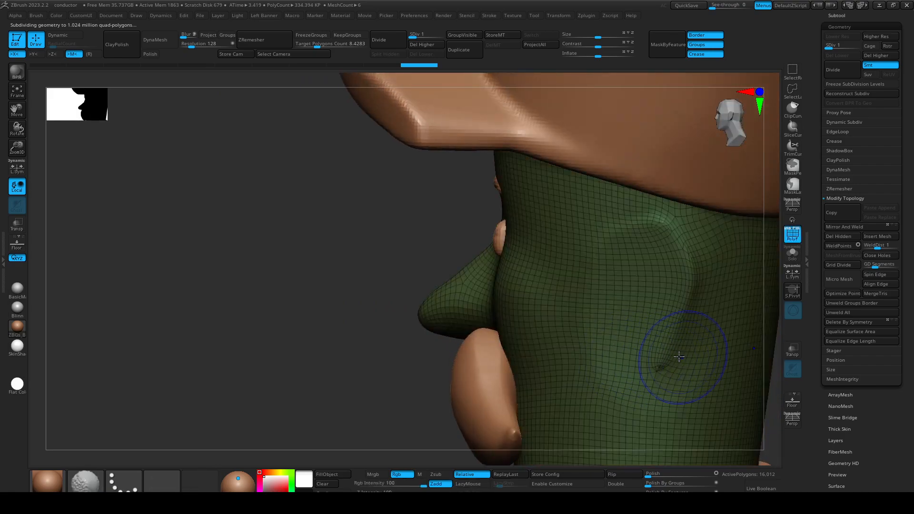
pyautogui.hotkey('shift', 'f')
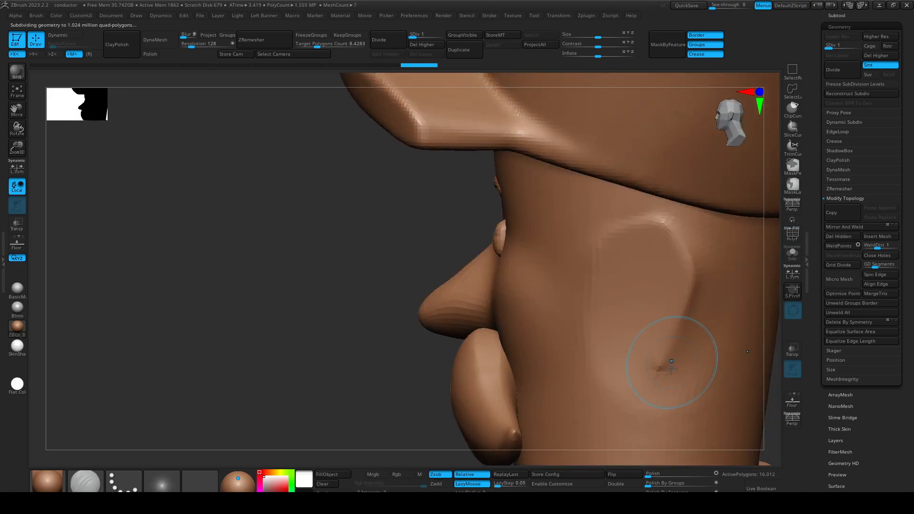
# Resize the brush and smooth away the upper and rear rim of the ear cut.
pyautogui.press('s')
pyautogui.moveTo(660, 357); pyautogui.dragTo(666, 357)
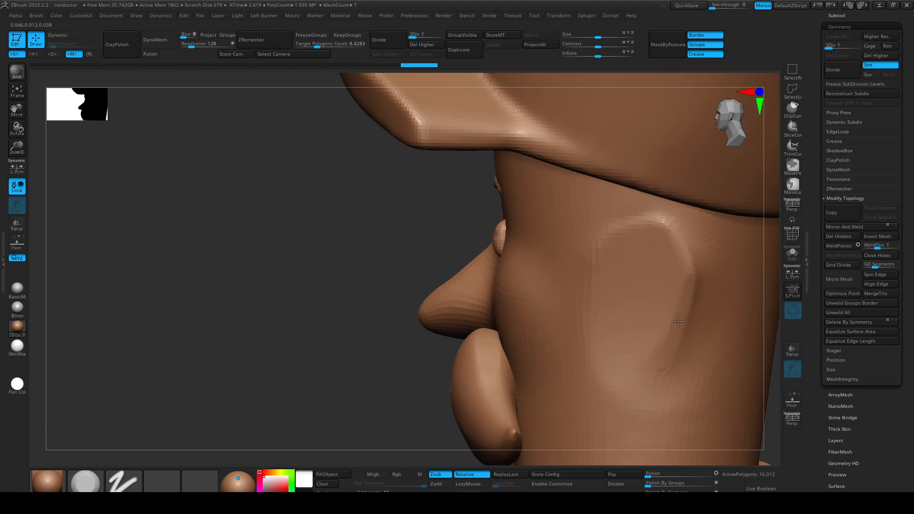
pyautogui.keyDown('shift'); pyautogui.moveTo(627, 230); pyautogui.dragTo(606, 239); pyautogui.keyUp('shift')
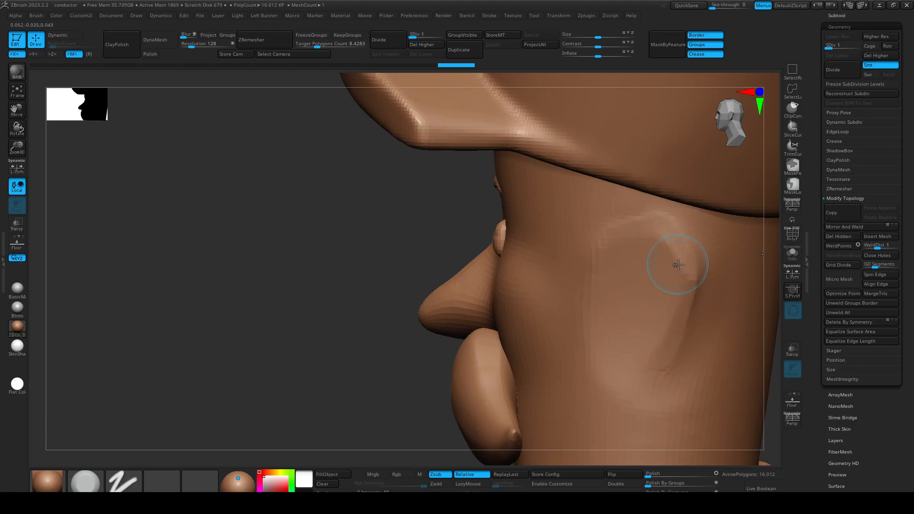
pyautogui.press('s')
pyautogui.moveTo(679, 252); pyautogui.dragTo(687, 252)
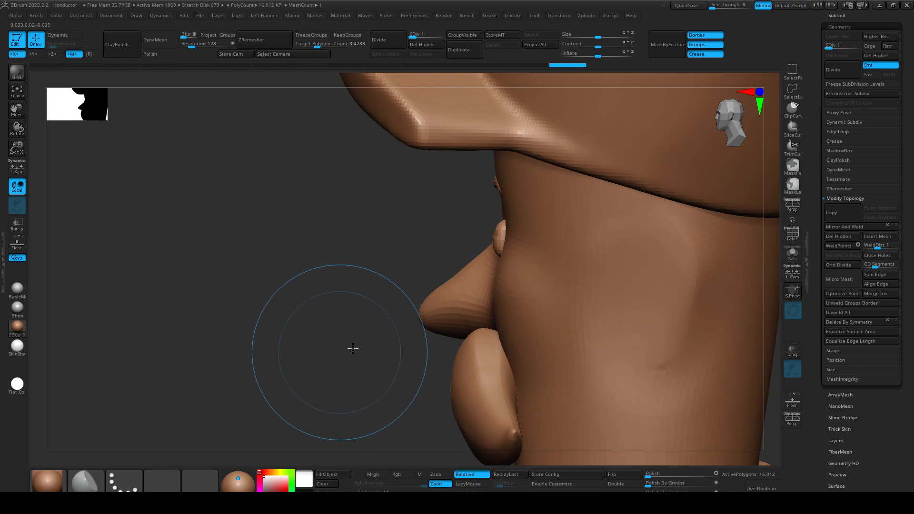
# Raise the head to subdivision level 2 and switch to the Dam Standard brush.
pyautogui.moveTo(345, 350); pyautogui.dragTo(398, 357)
pyautogui.hotkey('ctrl', 'd')
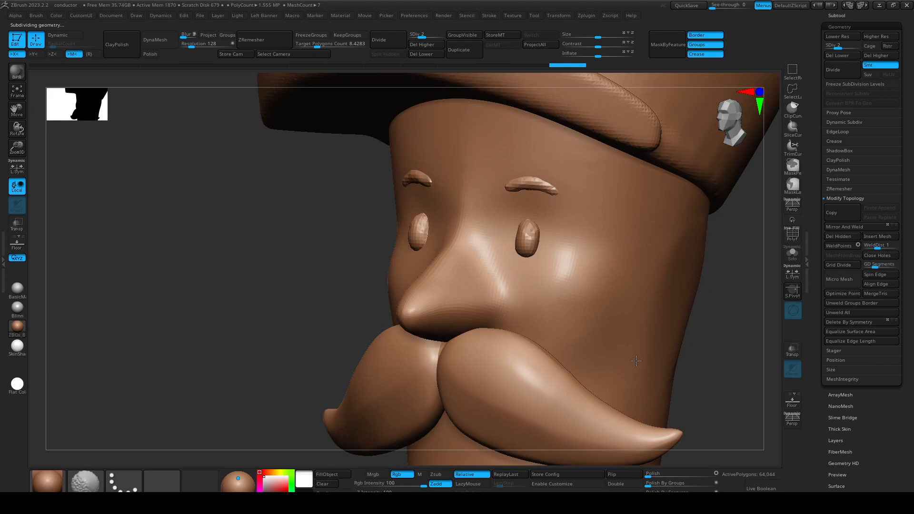
pyautogui.moveTo(734, 380)
pyautogui.mouseDown()
pyautogui.moveTo(688, 284)
pyautogui.moveTo(726, 286)
pyautogui.mouseUp()
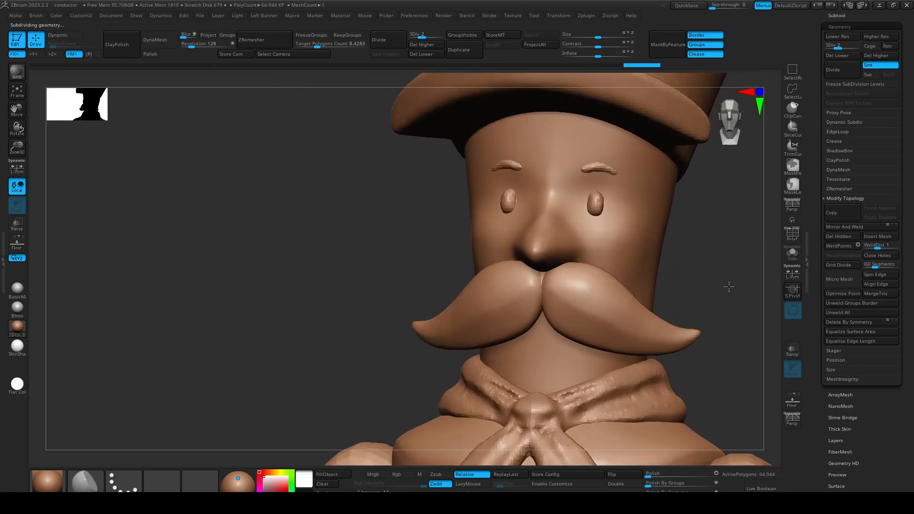
pyautogui.press('b')
pyautogui.press('d')
pyautogui.press('s')
pyautogui.keyDown('alt'); pyautogui.moveTo(419, 190); pyautogui.dragTo(379, 286); pyautogui.keyUp('alt')
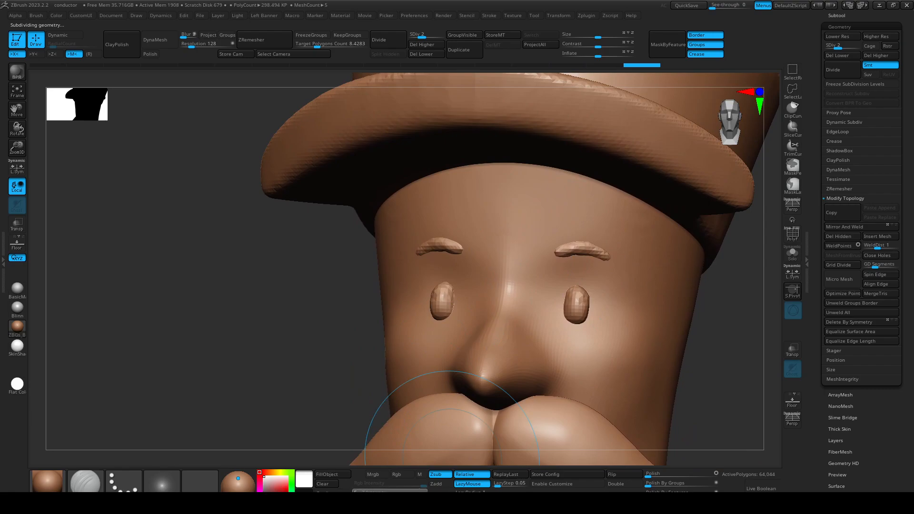
# Reduce the brush size and carve symmetrical eye sockets around the eyes and under the brows.
pyautogui.keyDown('shift'); pyautogui.moveTo(365, 280); pyautogui.dragTo(429, 281); pyautogui.keyUp('shift')
pyautogui.press('s')
pyautogui.moveTo(553, 274); pyautogui.dragTo(532, 274)
pyautogui.keyDown('alt'); pyautogui.moveTo(745, 321); pyautogui.dragTo(731, 310); pyautogui.keyUp('alt')
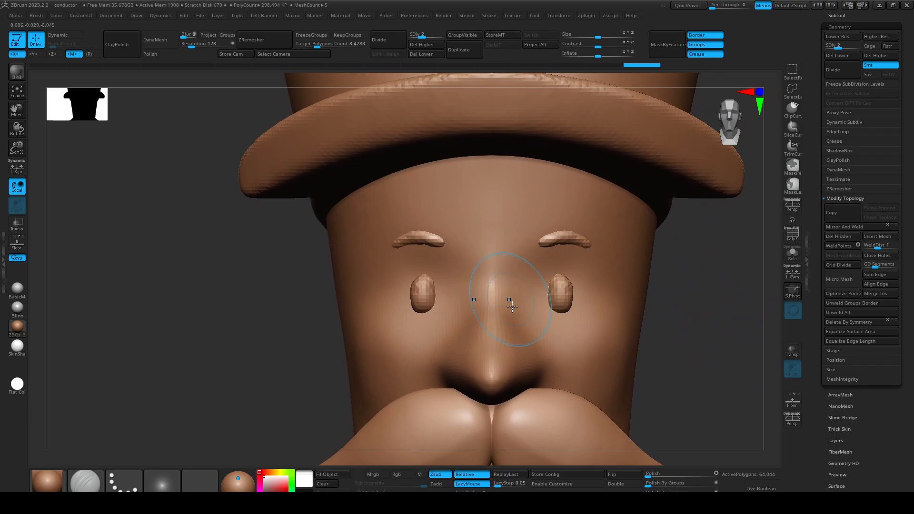
pyautogui.moveTo(677, 381); pyautogui.dragTo(619, 376)
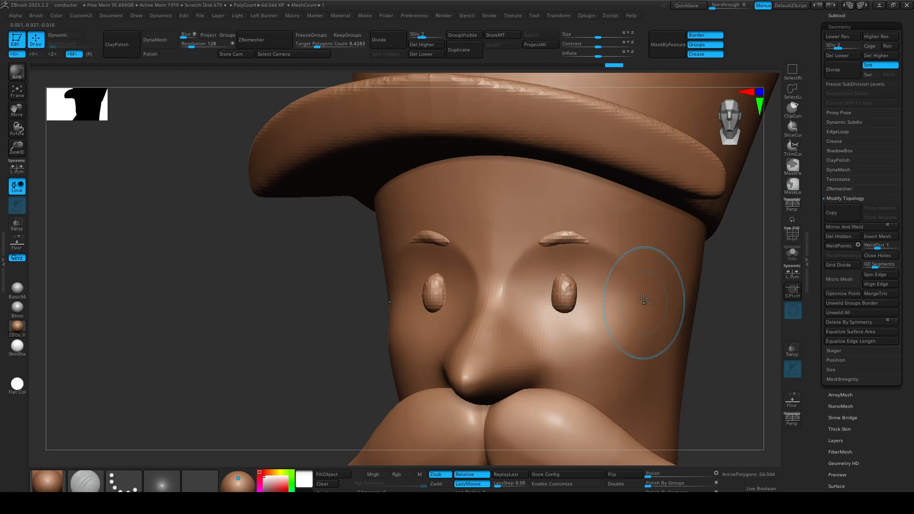
# Deepen the eye sockets beside the nose bridge and smooth their outer edges toward the cheeks.
pyautogui.moveTo(531, 266)
pyautogui.mouseDown()
pyautogui.moveTo(499, 310)
pyautogui.moveTo(502, 320)
pyautogui.moveTo(498, 293)
pyautogui.moveTo(486, 310)
pyautogui.moveTo(523, 320)
pyautogui.mouseUp()
pyautogui.moveTo(352, 360)
pyautogui.keyDown('alt'); pyautogui.mouseDown()
pyautogui.moveTo(302, 320)
pyautogui.moveTo(293, 327)
pyautogui.mouseUp(); pyautogui.keyUp('alt')
pyautogui.moveTo(482, 290); pyautogui.dragTo(506, 324)
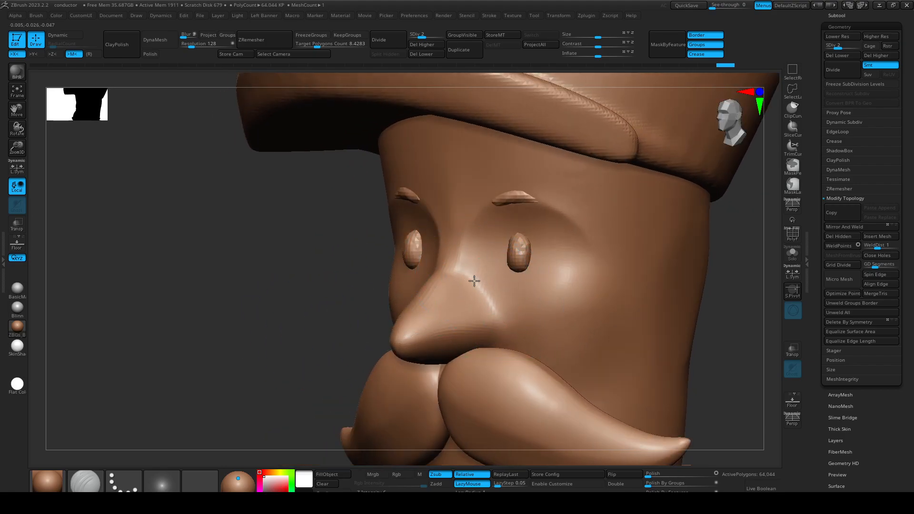
pyautogui.moveTo(333, 300); pyautogui.dragTo(381, 302)
pyautogui.moveTo(690, 300); pyautogui.dragTo(659, 271)
pyautogui.moveTo(598, 269)
pyautogui.keyDown('shift'); pyautogui.mouseDown()
pyautogui.moveTo(590, 304)
pyautogui.moveTo(578, 281)
pyautogui.moveTo(618, 272)
pyautogui.moveTo(607, 290)
pyautogui.mouseUp(); pyautogui.keyUp('shift')
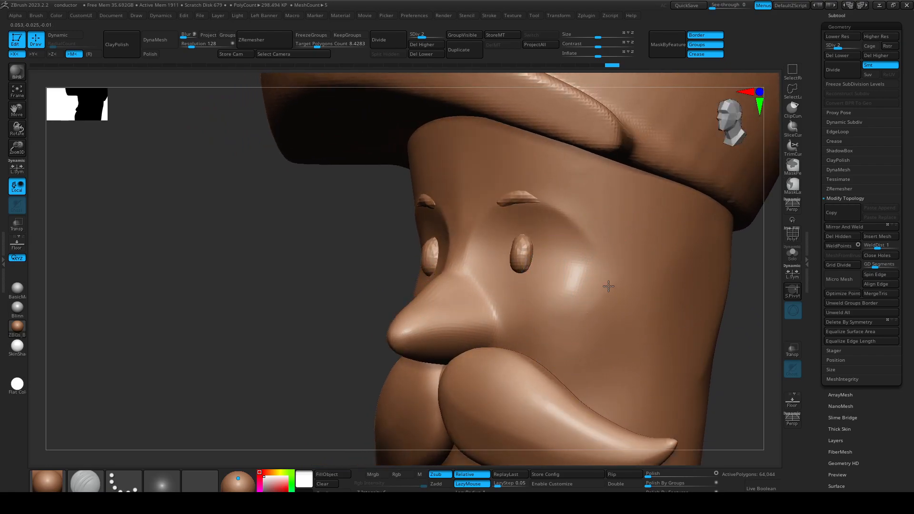
pyautogui.moveTo(587, 240)
pyautogui.keyDown('alt'); pyautogui.mouseDown()
pyautogui.moveTo(583, 317)
pyautogui.moveTo(535, 318)
pyautogui.mouseUp(); pyautogui.keyUp('alt')
pyautogui.moveTo(238, 261)
pyautogui.mouseDown()
pyautogui.moveTo(310, 264)
pyautogui.moveTo(252, 262)
pyautogui.mouseUp()
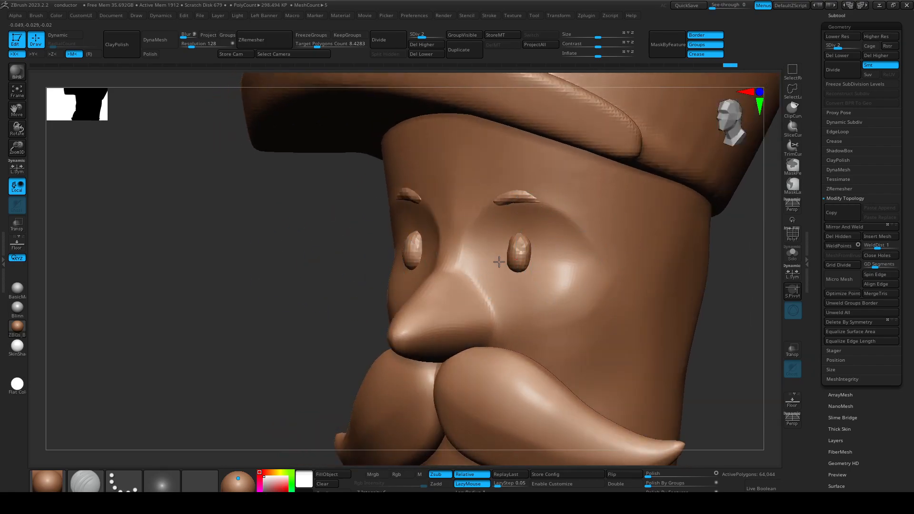
# Undo and redo the recent eye socket strokes to compare the face before and after carving.
pyautogui.hotkey('ctrl', 'z')
pyautogui.hotkey('ctrl', 'z')
pyautogui.hotkey('ctrl', 'z')
pyautogui.hotkey('ctrl', 'z')
pyautogui.hotkey('ctrl', 'z')
pyautogui.hotkey('ctrl', 'z')
pyautogui.moveTo(302, 311); pyautogui.dragTo(363, 286)
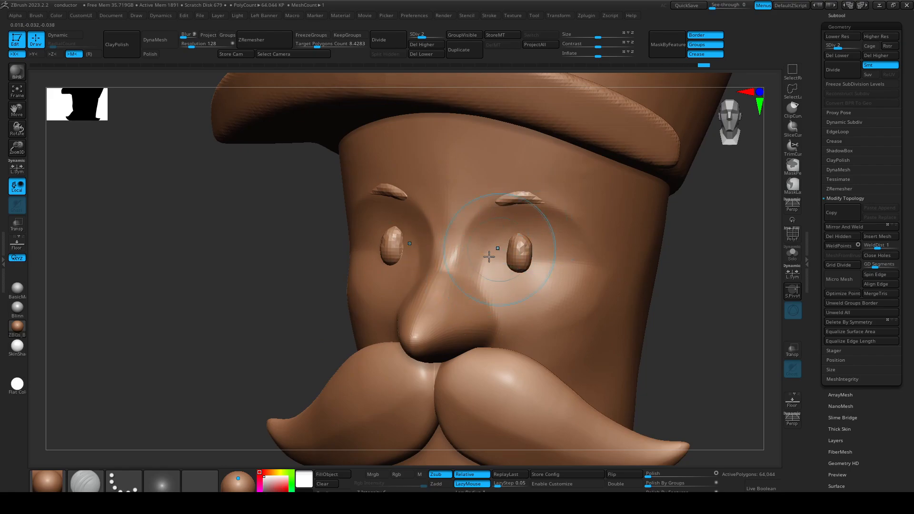
pyautogui.hotkey('ctrl', 'shift', 'z')
pyautogui.hotkey('ctrl', 'shift', 'z')
pyautogui.hotkey('ctrl', 'shift', 'z')
pyautogui.hotkey('ctrl', 'shift', 'z')
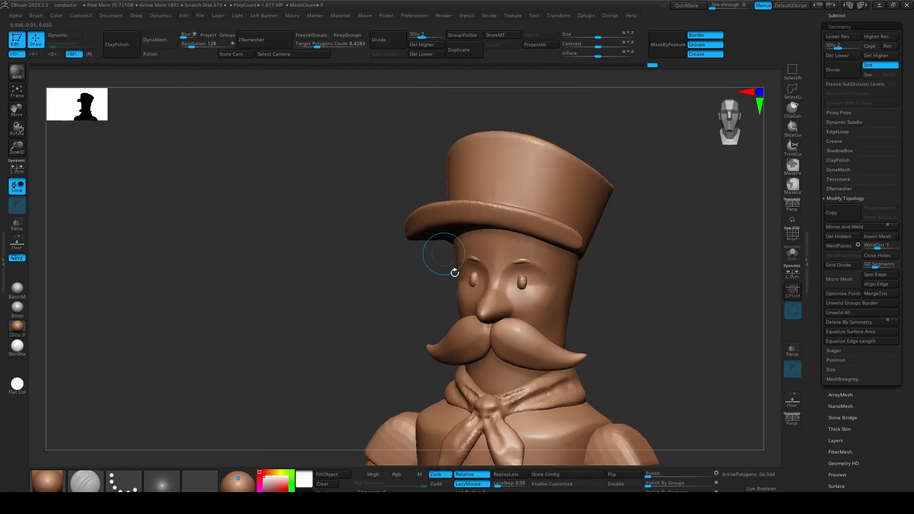
# Isolate the head in Solo mode to work on it without the hat, eyes and mustache.
pyautogui.moveTo(453, 269)
pyautogui.mouseDown()
pyautogui.moveTo(601, 316)
pyautogui.moveTo(559, 330)
pyautogui.mouseUp()
pyautogui.keyDown('alt'); pyautogui.moveTo(636, 384); pyautogui.dragTo(541, 292); pyautogui.keyUp('alt')
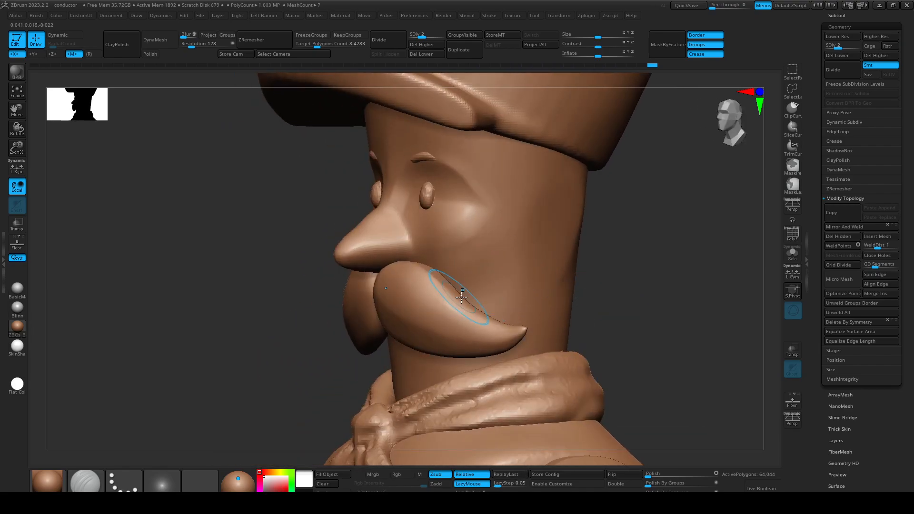
pyautogui.moveTo(621, 302)
pyautogui.mouseDown()
pyautogui.moveTo(638, 306)
pyautogui.moveTo(553, 259)
pyautogui.mouseUp()
pyautogui.click(793, 252)
pyautogui.moveTo(561, 186); pyautogui.dragTo(509, 184)
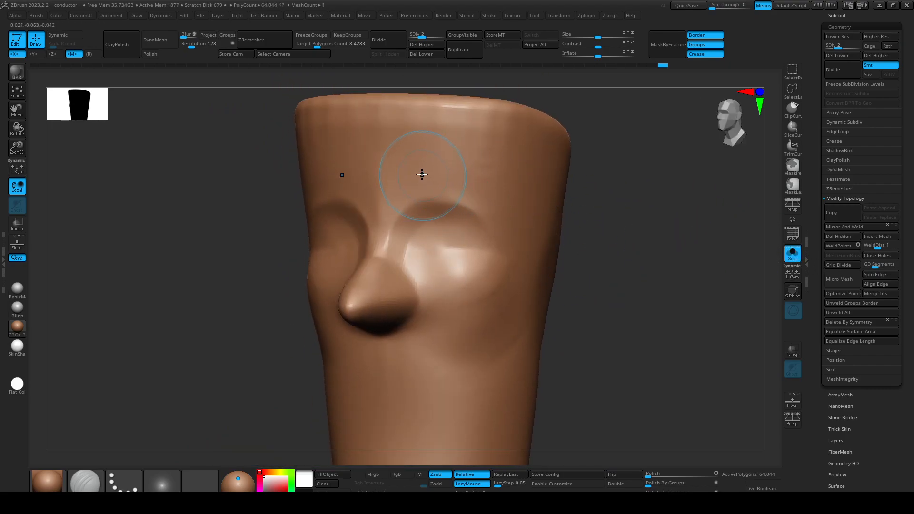
# Bring the head to subdivision level 3 and turn off the brush's Rgb color.
pyautogui.press('shift')
pyautogui.hotkey('shift', 'w')
pyautogui.click(410, 162)
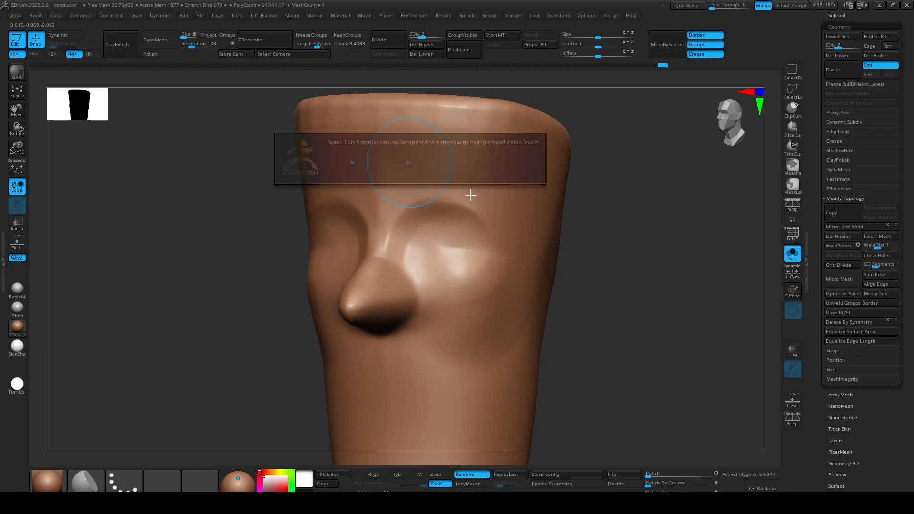
pyautogui.keyDown('ctrl'); pyautogui.moveTo(420, 284); pyautogui.dragTo(491, 237, button='right'); pyautogui.keyUp('ctrl')
pyautogui.moveTo(682, 309); pyautogui.dragTo(594, 264)
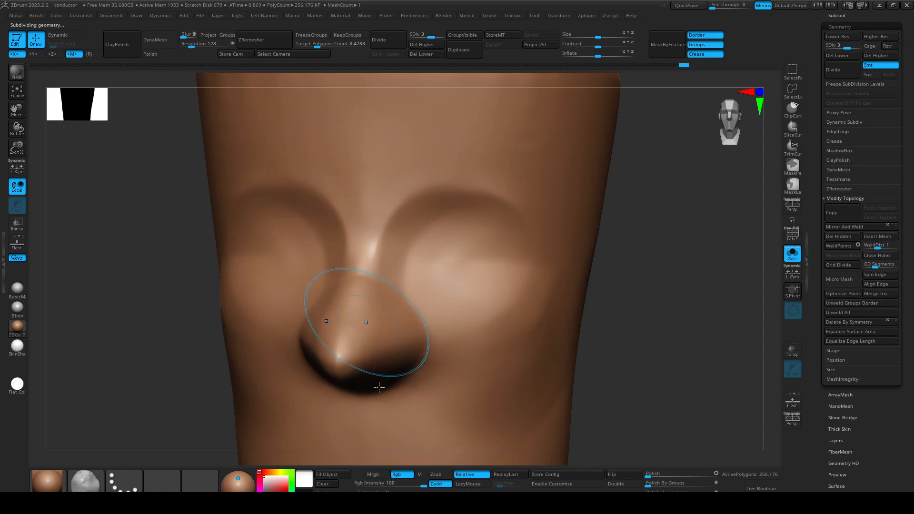
pyautogui.click(401, 474)
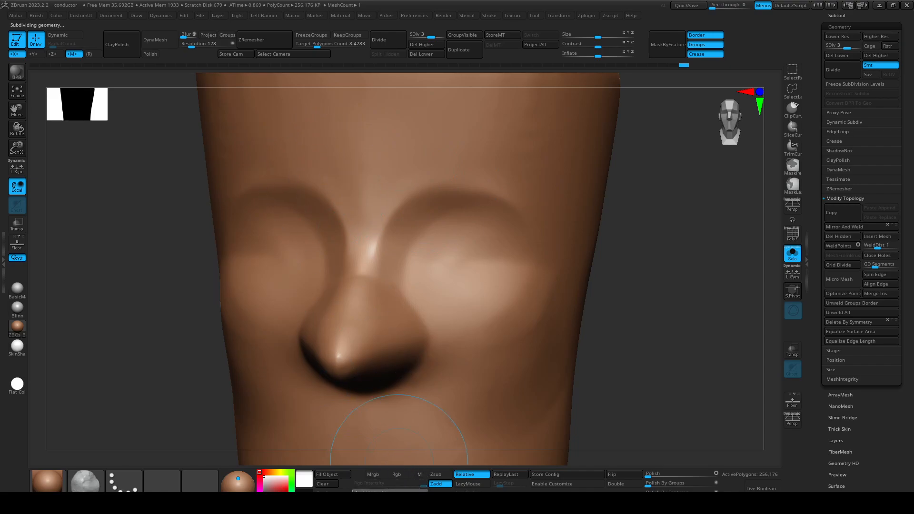
# Adjust the brush size and even out the surface of the brow and forehead above the nose bridge.
pyautogui.press('s')
pyautogui.moveTo(409, 181); pyautogui.dragTo(407, 181)
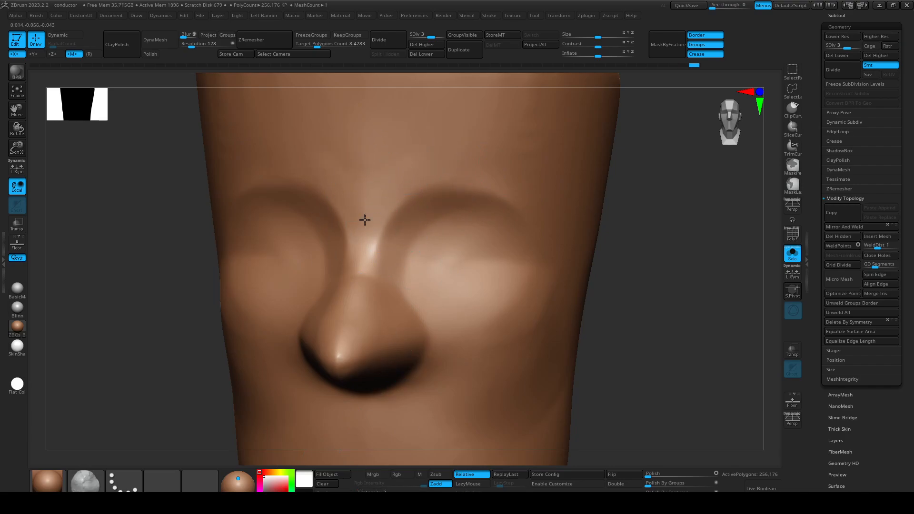
pyautogui.moveTo(381, 200)
pyautogui.mouseDown()
pyautogui.moveTo(478, 171)
pyautogui.moveTo(428, 142)
pyautogui.moveTo(444, 145)
pyautogui.mouseUp()
pyautogui.press('s')
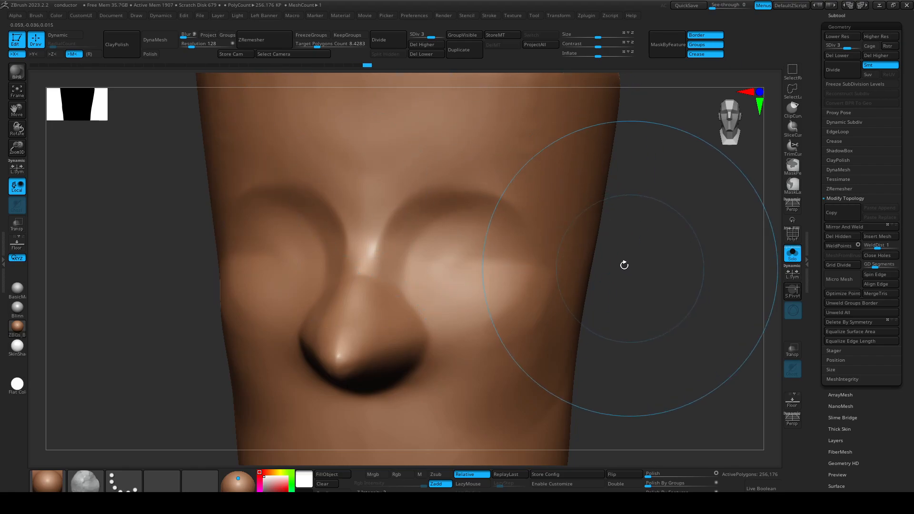
pyautogui.moveTo(624, 265); pyautogui.dragTo(562, 257)
pyautogui.press('s')
pyautogui.moveTo(491, 238)
pyautogui.mouseDown()
pyautogui.moveTo(402, 238)
pyautogui.moveTo(469, 204)
pyautogui.moveTo(418, 174)
pyautogui.moveTo(527, 169)
pyautogui.moveTo(441, 154)
pyautogui.mouseUp()
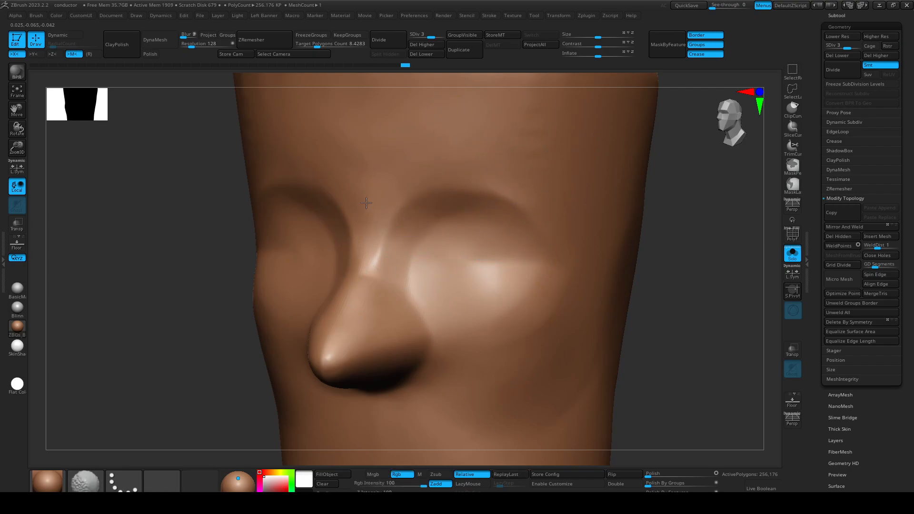
pyautogui.keyDown('shift'); pyautogui.moveTo(341, 166); pyautogui.dragTo(408, 137); pyautogui.keyUp('shift')
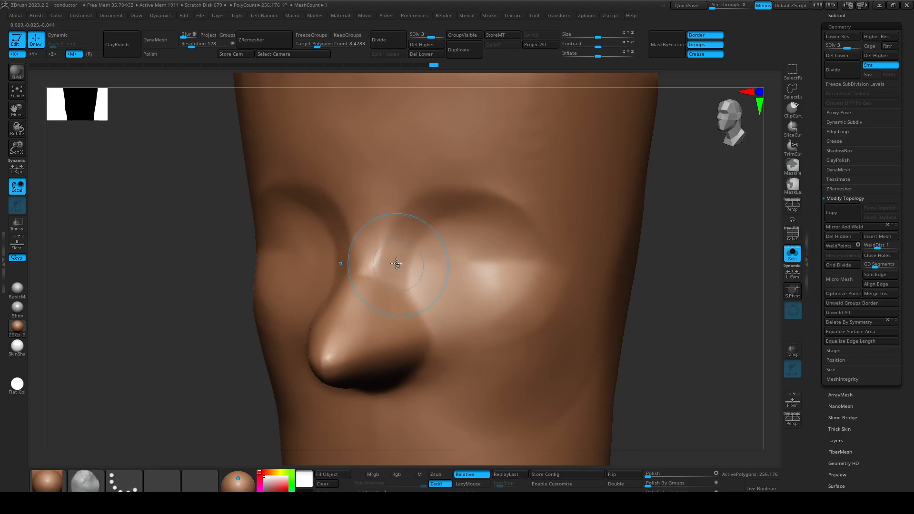
# Soften the eye sockets, the sides of the nose bridge and the outer end of the brow.
pyautogui.moveTo(478, 205); pyautogui.dragTo(545, 257)
pyautogui.keyDown('ctrl'); pyautogui.moveTo(544, 257); pyautogui.dragTo(450, 238, button='right'); pyautogui.keyUp('ctrl')
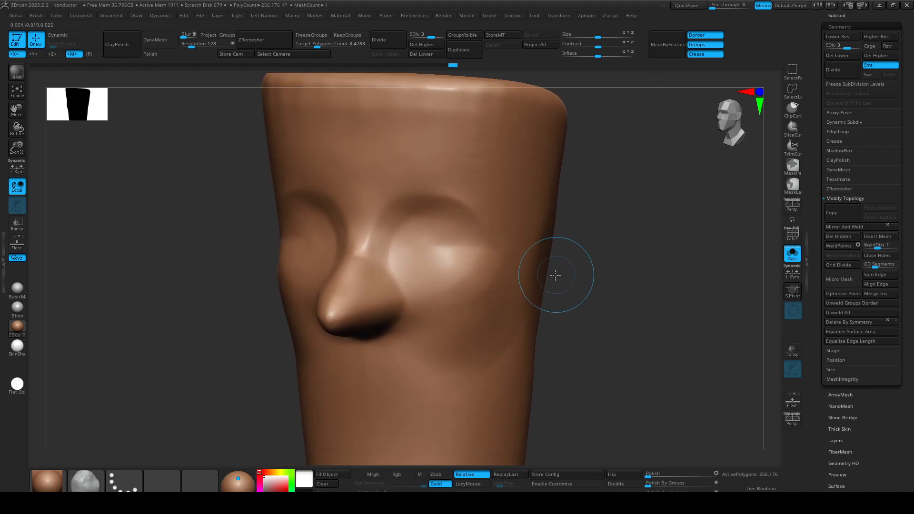
pyautogui.moveTo(555, 275); pyautogui.dragTo(534, 272, button='right')
pyautogui.moveTo(494, 258)
pyautogui.mouseDown()
pyautogui.moveTo(438, 296)
pyautogui.moveTo(499, 250)
pyautogui.mouseUp()
pyautogui.moveTo(569, 324); pyautogui.dragTo(603, 329, button='right')
pyautogui.moveTo(405, 224); pyautogui.dragTo(389, 243)
pyautogui.moveTo(601, 303); pyautogui.dragTo(575, 286, button='right')
pyautogui.keyDown('shift'); pyautogui.moveTo(481, 193); pyautogui.dragTo(498, 202); pyautogui.keyUp('shift')
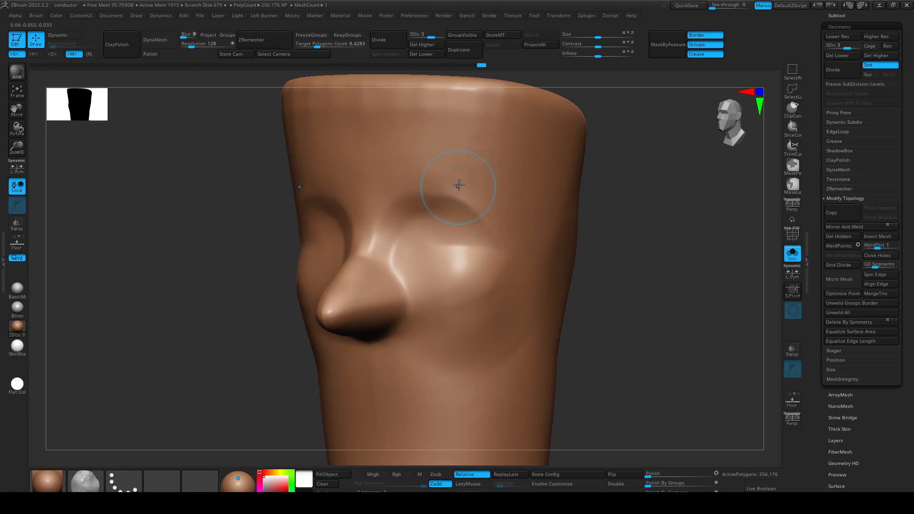
# Smooth the forehead, temple and upper cheek with a resized brush, blending the eye socket's outer edge.
pyautogui.press('s')
pyautogui.moveTo(465, 156); pyautogui.dragTo(446, 156, button='right')
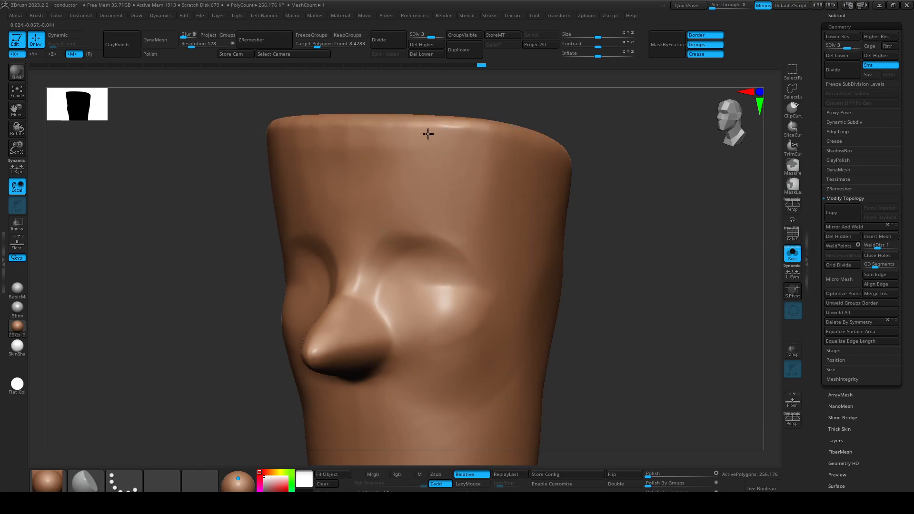
pyautogui.moveTo(468, 178)
pyautogui.keyDown('shift'); pyautogui.mouseDown()
pyautogui.moveTo(447, 137)
pyautogui.moveTo(497, 254)
pyautogui.mouseUp(); pyautogui.keyUp('shift')
pyautogui.press('s')
pyautogui.moveTo(509, 193); pyautogui.dragTo(531, 196)
pyautogui.moveTo(484, 262)
pyautogui.keyDown('shift'); pyautogui.mouseDown()
pyautogui.moveTo(519, 215)
pyautogui.moveTo(526, 126)
pyautogui.mouseUp(); pyautogui.keyUp('shift')
pyautogui.keyDown('shift'); pyautogui.moveTo(522, 320); pyautogui.dragTo(471, 297); pyautogui.keyUp('shift')
pyautogui.keyDown('shift'); pyautogui.moveTo(472, 297); pyautogui.dragTo(486, 226); pyautogui.keyUp('shift')
pyautogui.keyDown('shift'); pyautogui.moveTo(510, 162); pyautogui.dragTo(476, 246); pyautogui.keyUp('shift')
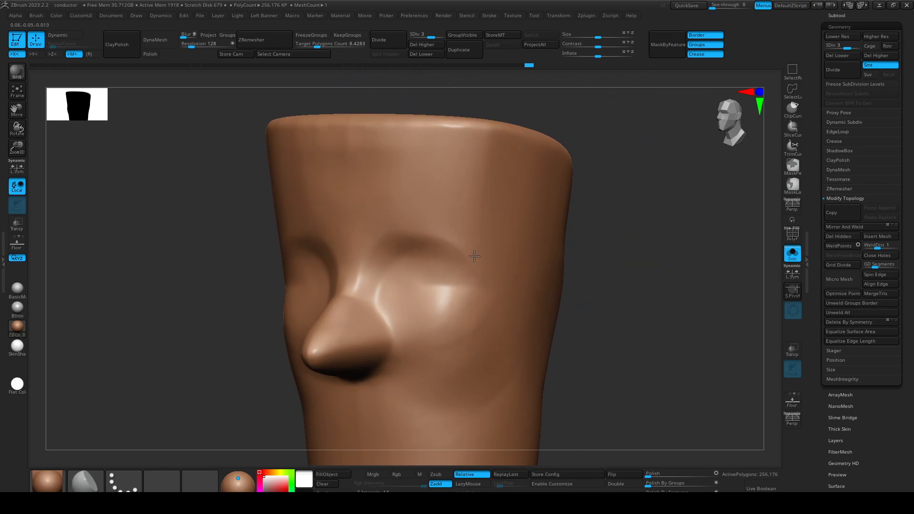
# Smooth the temple and the side of the head behind the eye socket, adjusting the brush size.
pyautogui.press('s')
pyautogui.moveTo(497, 214)
pyautogui.keyDown('shift'); pyautogui.mouseDown()
pyautogui.moveTo(499, 229)
pyautogui.moveTo(504, 210)
pyautogui.mouseUp(); pyautogui.keyUp('shift')
pyautogui.keyDown('shift'); pyautogui.moveTo(503, 174); pyautogui.dragTo(507, 143); pyautogui.keyUp('shift')
pyautogui.moveTo(531, 177)
pyautogui.mouseDown(button='right')
pyautogui.moveTo(518, 241)
pyautogui.moveTo(540, 257)
pyautogui.mouseUp(button='right')
pyautogui.press('s')
pyautogui.moveTo(460, 249); pyautogui.dragTo(456, 249)
pyautogui.moveTo(469, 213)
pyautogui.keyDown('shift'); pyautogui.mouseDown()
pyautogui.moveTo(452, 243)
pyautogui.moveTo(469, 250)
pyautogui.moveTo(445, 249)
pyautogui.moveTo(460, 208)
pyautogui.mouseUp(); pyautogui.keyUp('shift')
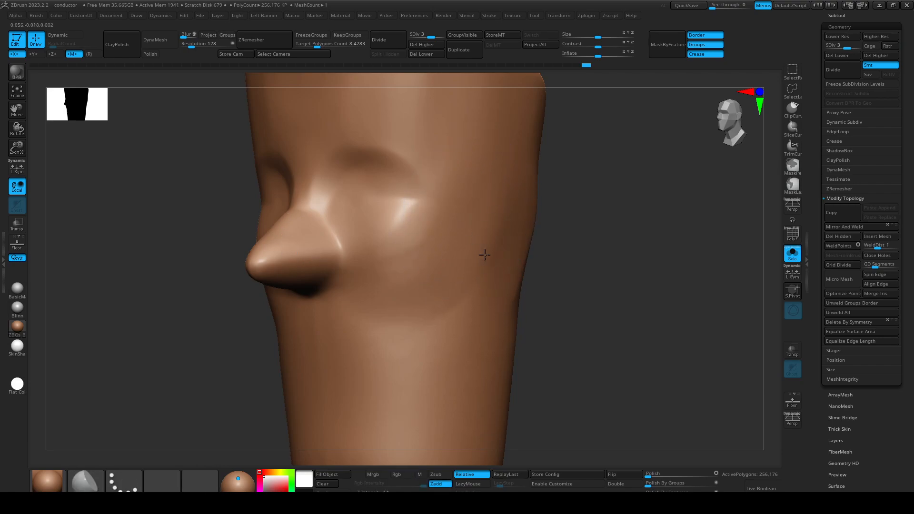
# Smooth the temple and the side of the head from beside the eye socket up to the forehead.
pyautogui.keyDown('shift'); pyautogui.moveTo(486, 268); pyautogui.dragTo(472, 204); pyautogui.keyUp('shift')
pyautogui.keyDown('shift'); pyautogui.moveTo(448, 198); pyautogui.dragTo(452, 114); pyautogui.keyUp('shift')
pyautogui.keyDown('alt'); pyautogui.moveTo(455, 143); pyautogui.dragTo(467, 235, button='right'); pyautogui.keyUp('alt')
pyautogui.moveTo(573, 257)
pyautogui.mouseDown(button='right')
pyautogui.moveTo(587, 280)
pyautogui.moveTo(573, 274)
pyautogui.mouseUp(button='right')
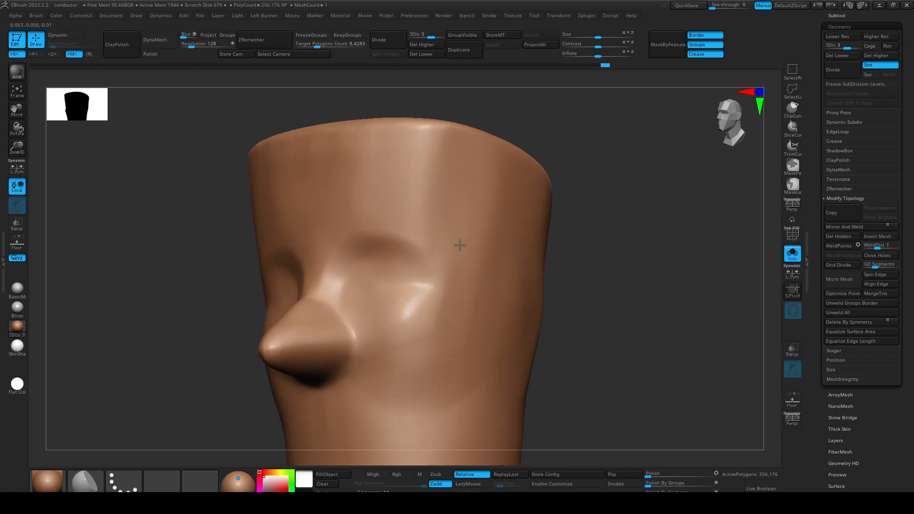
pyautogui.moveTo(519, 297); pyautogui.dragTo(514, 333)
pyautogui.keyDown('alt'); pyautogui.moveTo(496, 362); pyautogui.dragTo(495, 278, button='right'); pyautogui.keyUp('alt')
pyautogui.moveTo(575, 328); pyautogui.dragTo(600, 324, button='right')
# Even out the upper cheek and the inner part of the eye socket with a resized brush.
pyautogui.moveTo(421, 302); pyautogui.dragTo(431, 306)
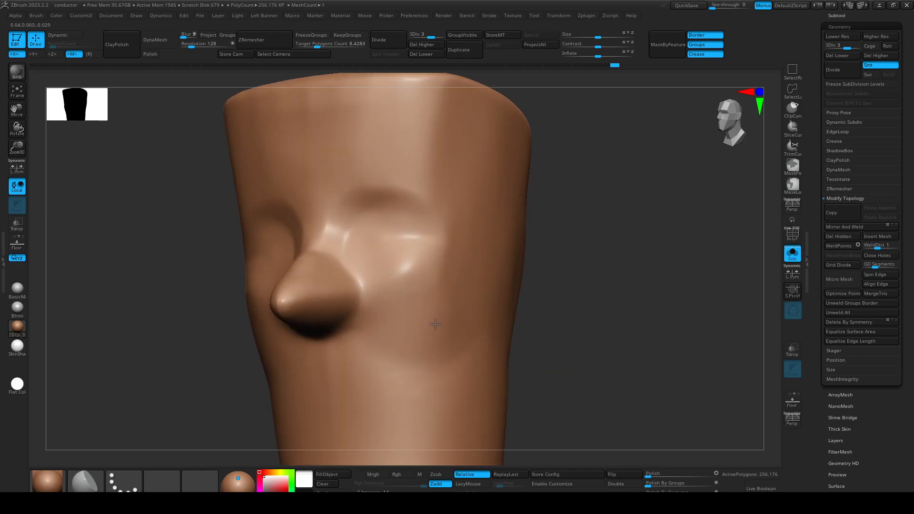
pyautogui.moveTo(430, 346); pyautogui.dragTo(429, 333)
pyautogui.press('s')
pyautogui.moveTo(429, 263); pyautogui.dragTo(440, 262)
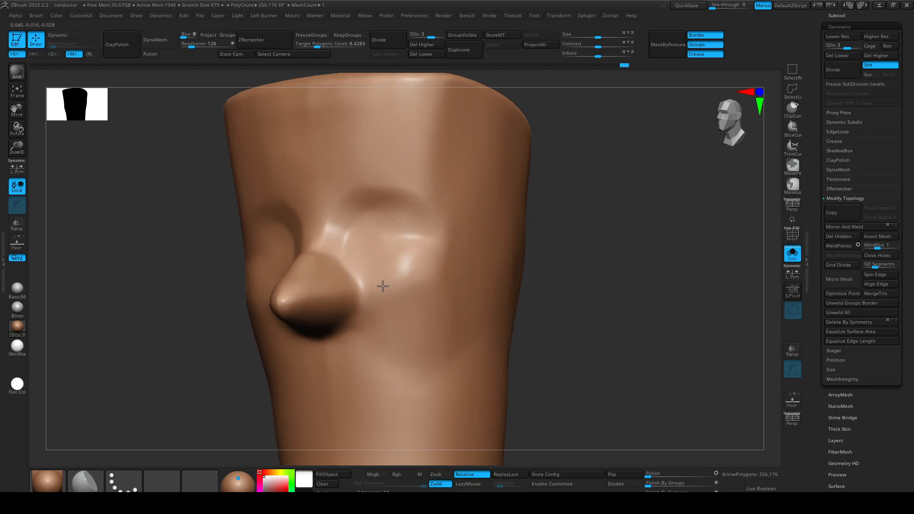
pyautogui.moveTo(582, 265); pyautogui.dragTo(588, 276)
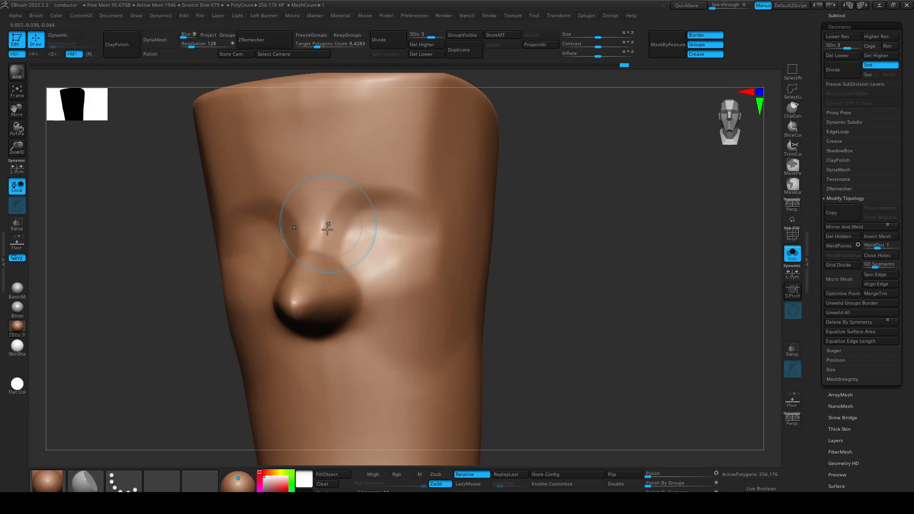
pyautogui.moveTo(352, 204); pyautogui.dragTo(372, 221)
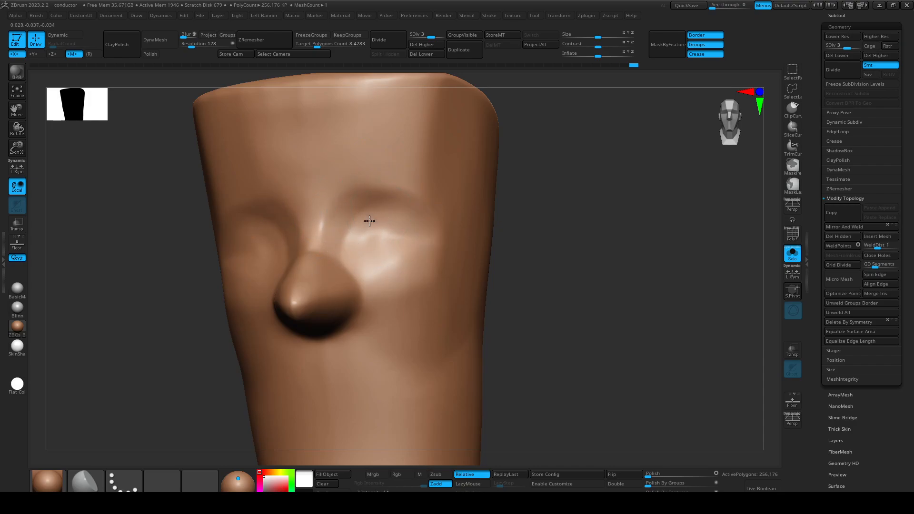
# Define the crease under the brow and the outer part of the eye socket with the DamStandard brush.
pyautogui.moveTo(547, 224)
pyautogui.mouseDown()
pyautogui.moveTo(606, 231)
pyautogui.moveTo(585, 239)
pyautogui.moveTo(470, 193)
pyautogui.moveTo(465, 235)
pyautogui.mouseUp()
pyautogui.moveTo(549, 265); pyautogui.dragTo(508, 264)
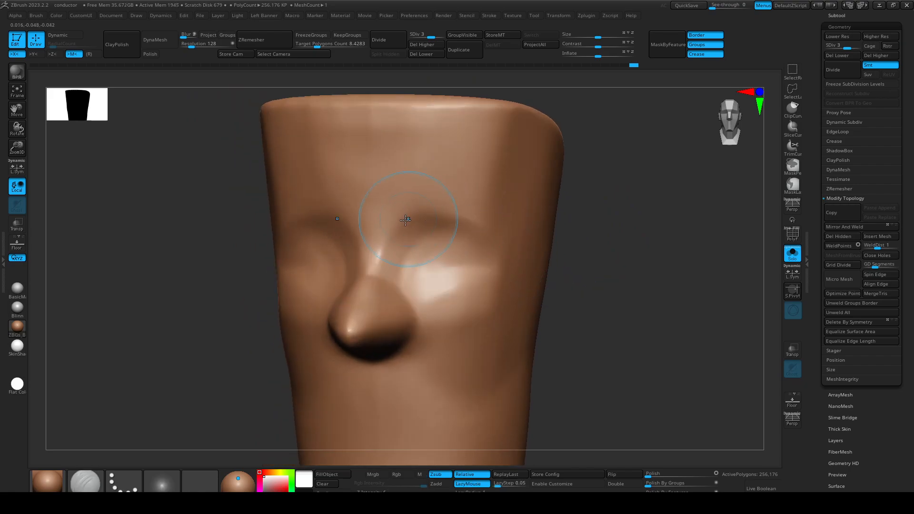
pyautogui.moveTo(422, 217); pyautogui.dragTo(449, 214)
pyautogui.moveTo(497, 243); pyautogui.dragTo(565, 286, button='right')
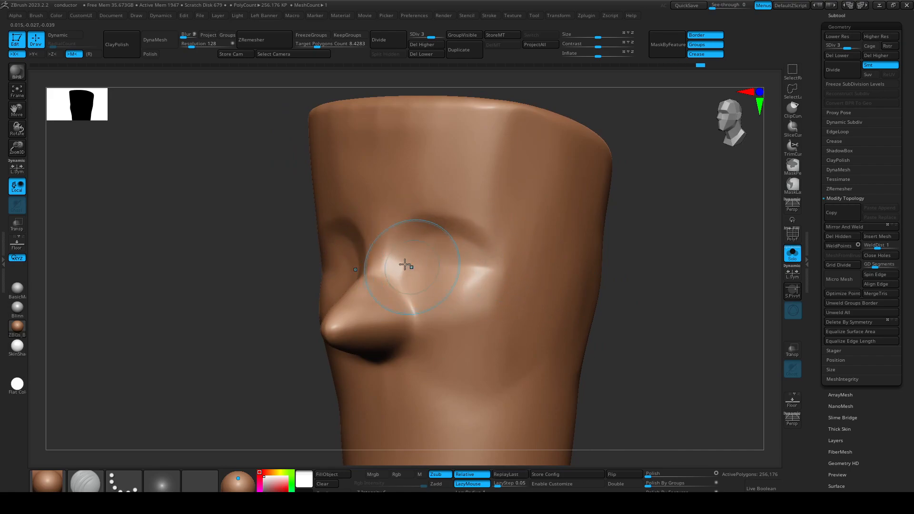
pyautogui.moveTo(463, 277)
pyautogui.mouseDown()
pyautogui.moveTo(476, 288)
pyautogui.moveTo(512, 263)
pyautogui.moveTo(452, 322)
pyautogui.moveTo(506, 270)
pyautogui.moveTo(490, 189)
pyautogui.mouseUp()
pyautogui.moveTo(490, 221)
pyautogui.mouseDown()
pyautogui.moveTo(495, 172)
pyautogui.moveTo(500, 192)
pyautogui.mouseUp()
pyautogui.moveTo(515, 265); pyautogui.dragTo(522, 272)
pyautogui.moveTo(619, 358); pyautogui.dragTo(628, 366)
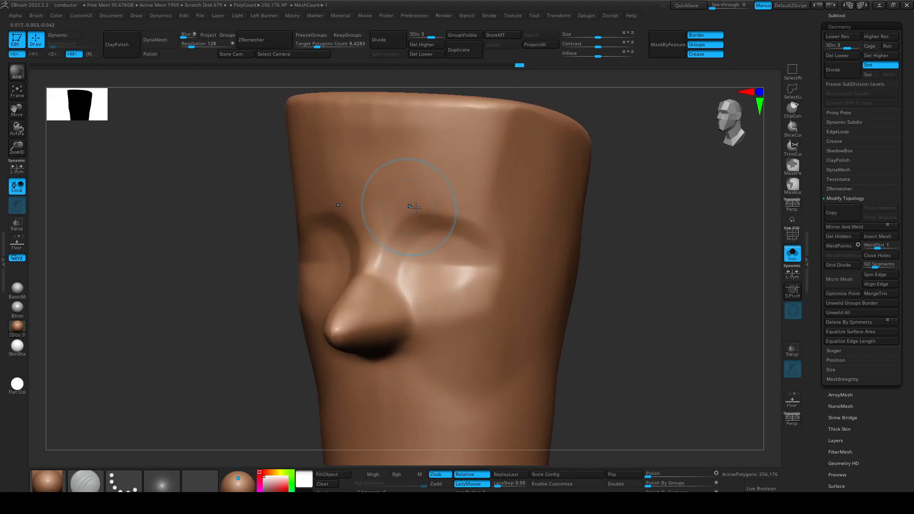
# Smooth the area above the brow and the nose bridge, and subdivide the head to level 4.
pyautogui.keyDown('shift'); pyautogui.moveTo(388, 200); pyautogui.dragTo(399, 216); pyautogui.keyUp('shift')
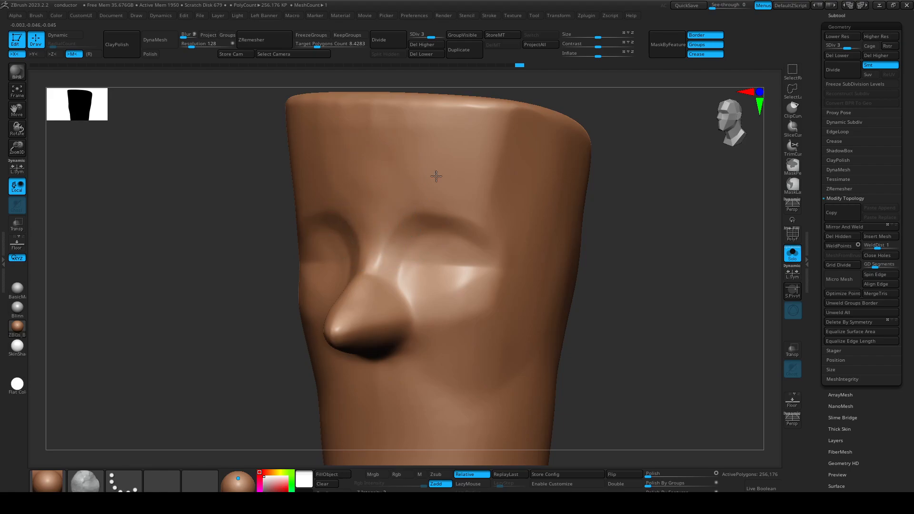
pyautogui.keyDown('alt'); pyautogui.moveTo(434, 252); pyautogui.dragTo(448, 197, button='right'); pyautogui.keyUp('alt')
pyautogui.moveTo(573, 327); pyautogui.dragTo(600, 329)
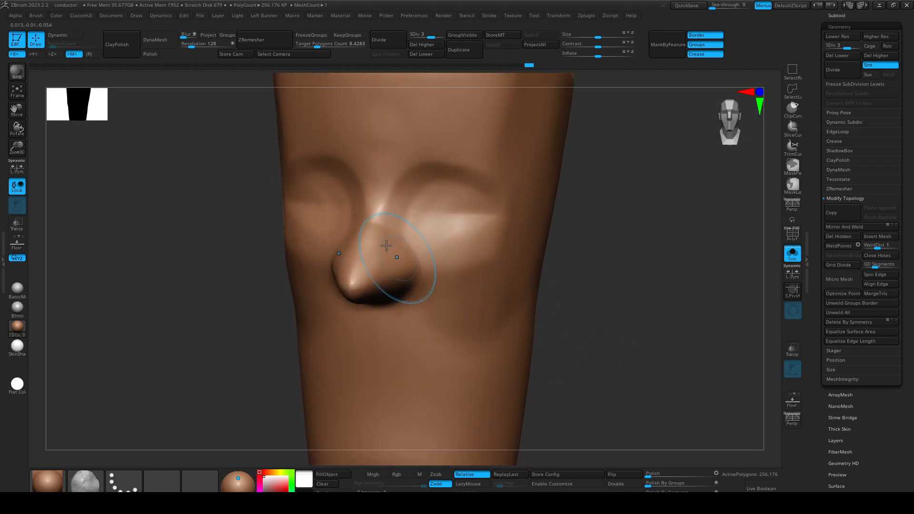
pyautogui.keyDown('ctrl'); pyautogui.moveTo(394, 255); pyautogui.dragTo(392, 251, button='right'); pyautogui.keyUp('ctrl')
pyautogui.moveTo(392, 250)
pyautogui.keyDown('shift'); pyautogui.mouseDown()
pyautogui.moveTo(361, 240)
pyautogui.moveTo(374, 227)
pyautogui.mouseUp(); pyautogui.keyUp('shift')
pyautogui.hotkey('ctrl', 'd')
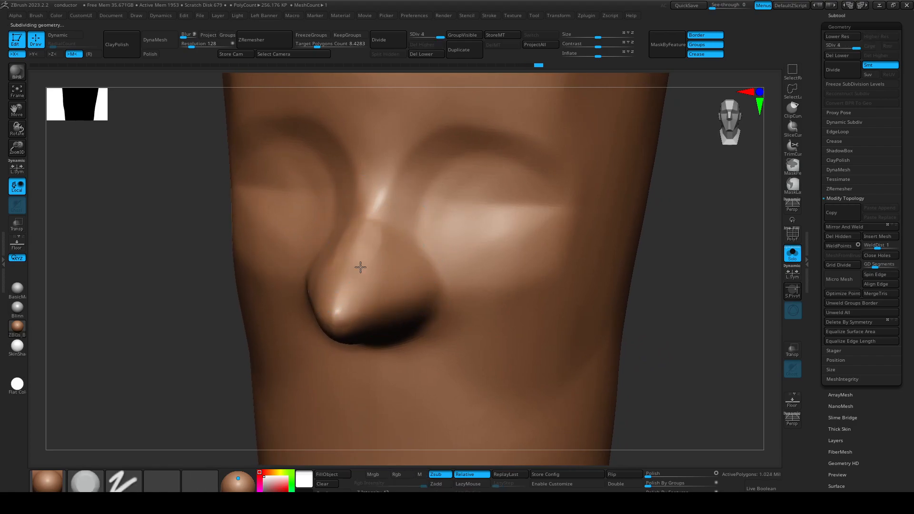
# Refine the nose bridge between the eye sockets, smoothing it and adjusting the brush size for the narrow area.
pyautogui.keyDown('shift'); pyautogui.moveTo(385, 264); pyautogui.dragTo(375, 227); pyautogui.keyUp('shift')
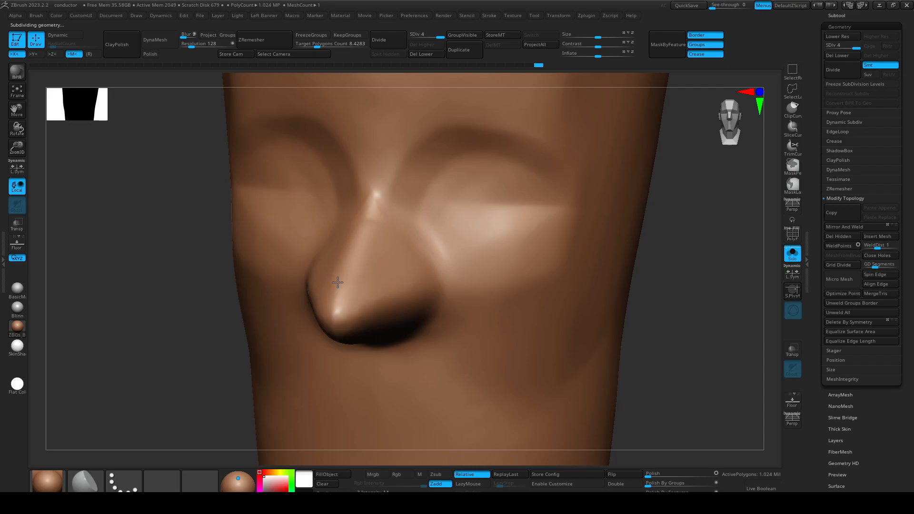
pyautogui.press('s')
pyautogui.moveTo(441, 233); pyautogui.dragTo(432, 233)
pyautogui.press('s')
pyautogui.moveTo(381, 209); pyautogui.dragTo(396, 206)
pyautogui.press('s')
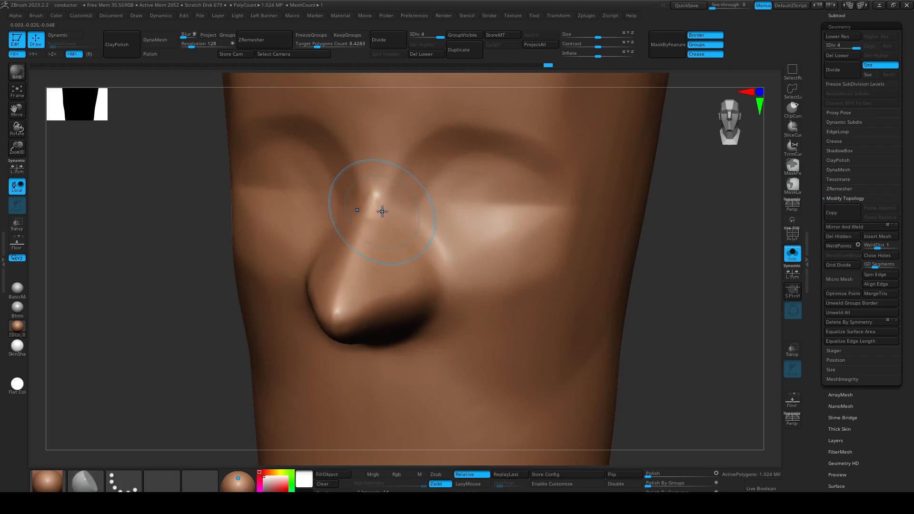
pyautogui.press('s')
pyautogui.moveTo(373, 206); pyautogui.dragTo(380, 206)
pyautogui.moveTo(209, 305); pyautogui.dragTo(179, 270)
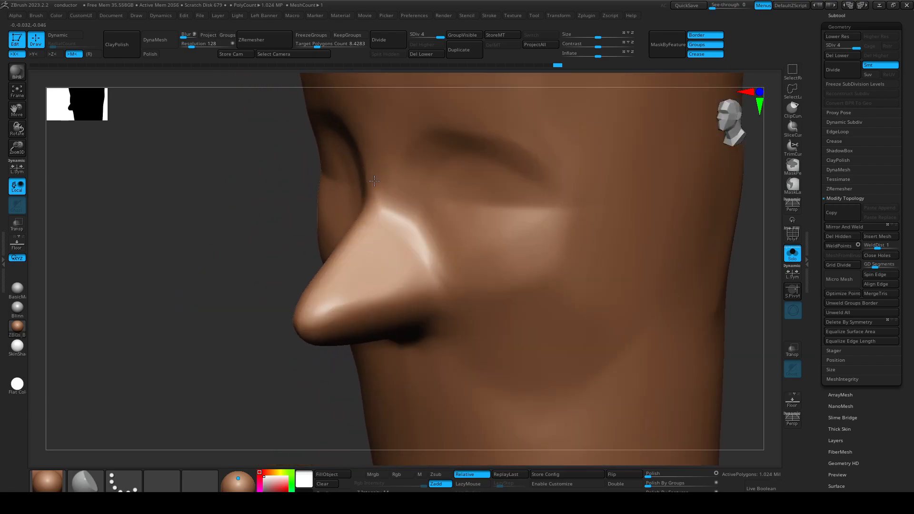
pyautogui.keyDown('shift'); pyautogui.moveTo(275, 234); pyautogui.dragTo(405, 195); pyautogui.keyUp('shift')
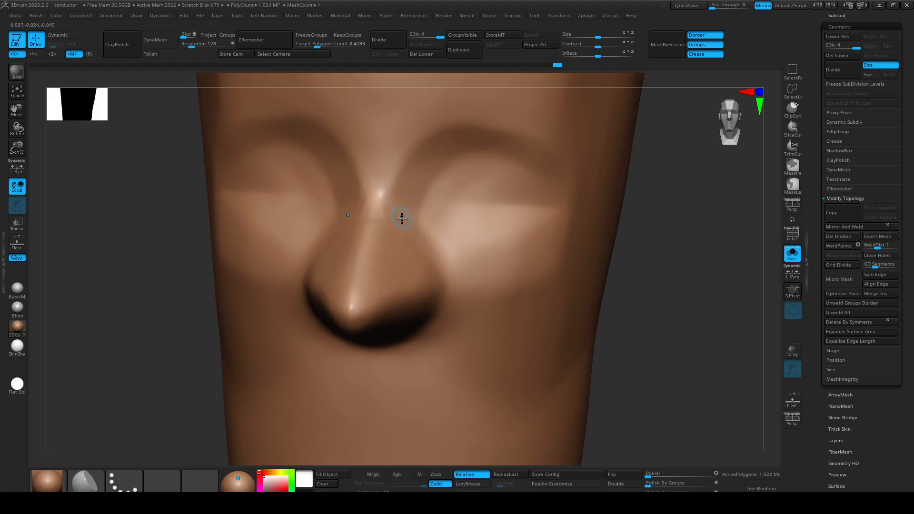
# Carve a crease with the DamStandard brush where the nose bridge and side of the nose meet the eye socket.
pyautogui.press('b')
pyautogui.press('d')
pyautogui.press('s')
pyautogui.moveTo(181, 276); pyautogui.dragTo(147, 279)
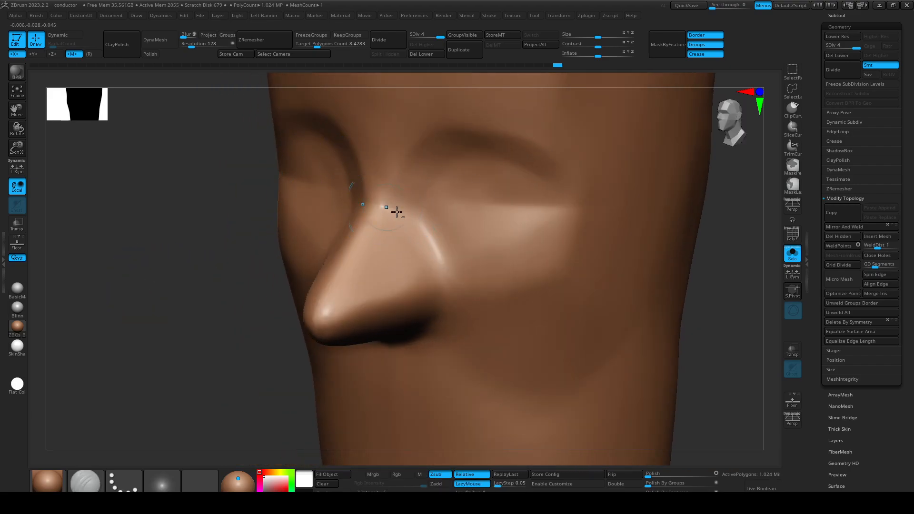
pyautogui.moveTo(411, 211); pyautogui.dragTo(421, 225)
pyautogui.moveTo(446, 270); pyautogui.dragTo(423, 228)
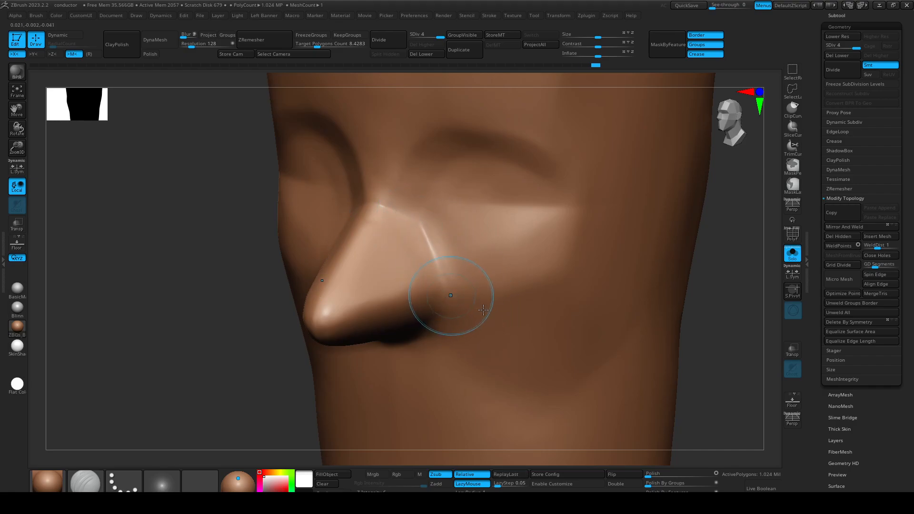
# Continue the DamStandard crease around the side and base of the nose where it joins the cheek.
pyautogui.keyDown('alt'); pyautogui.moveTo(449, 296); pyautogui.dragTo(439, 270, button='right'); pyautogui.keyUp('alt')
pyautogui.moveTo(209, 359); pyautogui.dragTo(253, 319)
pyautogui.moveTo(422, 241); pyautogui.dragTo(406, 301)
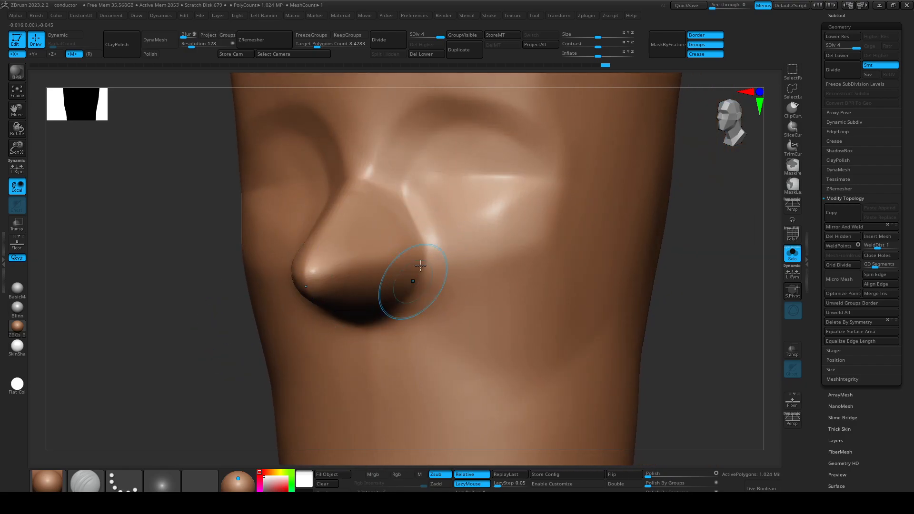
pyautogui.moveTo(258, 333)
pyautogui.mouseDown()
pyautogui.moveTo(221, 349)
pyautogui.moveTo(234, 342)
pyautogui.mouseUp()
pyautogui.moveTo(301, 293); pyautogui.dragTo(372, 291)
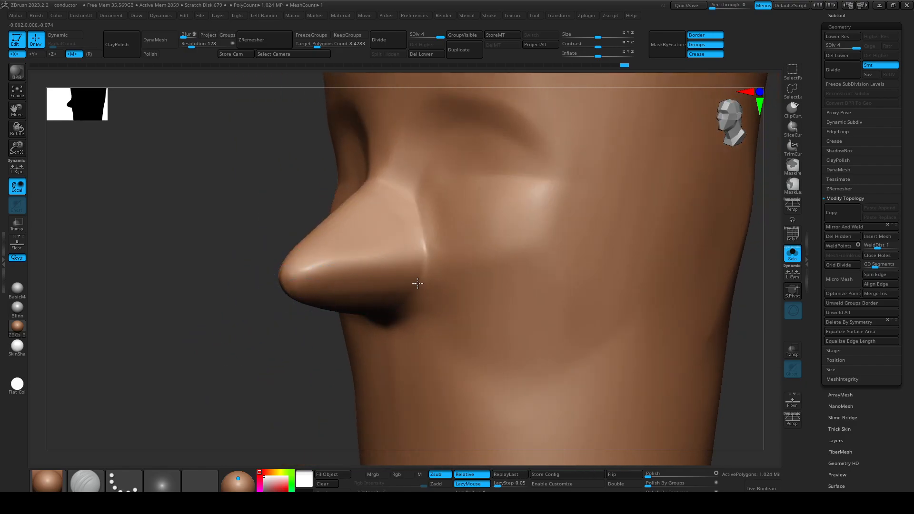
pyautogui.moveTo(267, 313); pyautogui.dragTo(391, 249)
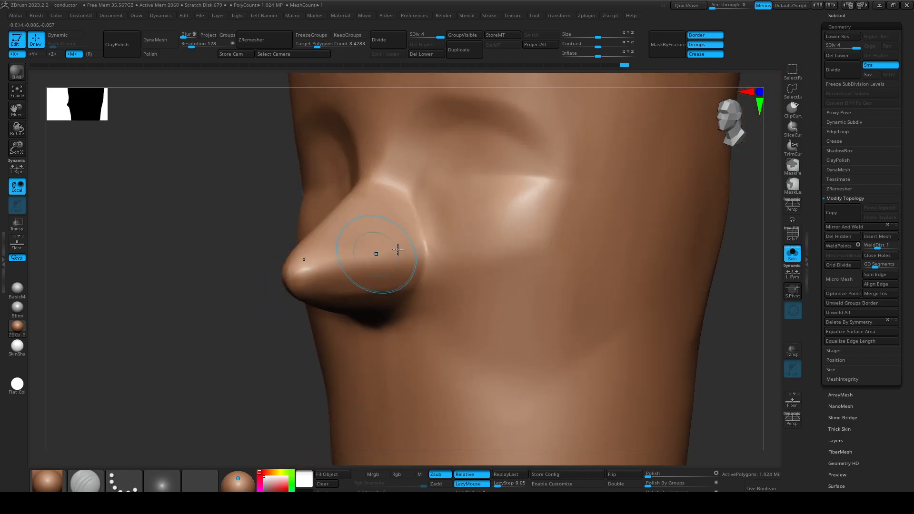
# Smooth the side and underside of the nose, blending the surface inside the carved crease.
pyautogui.moveTo(369, 289)
pyautogui.keyDown('shift'); pyautogui.mouseDown()
pyautogui.moveTo(337, 276)
pyautogui.moveTo(401, 276)
pyautogui.moveTo(423, 262)
pyautogui.mouseUp(); pyautogui.keyUp('shift')
pyautogui.moveTo(351, 270)
pyautogui.keyDown('shift'); pyautogui.mouseDown()
pyautogui.moveTo(380, 270)
pyautogui.moveTo(361, 262)
pyautogui.mouseUp(); pyautogui.keyUp('shift')
pyautogui.keyDown('shift'); pyautogui.moveTo(361, 262); pyautogui.dragTo(341, 256); pyautogui.keyUp('shift')
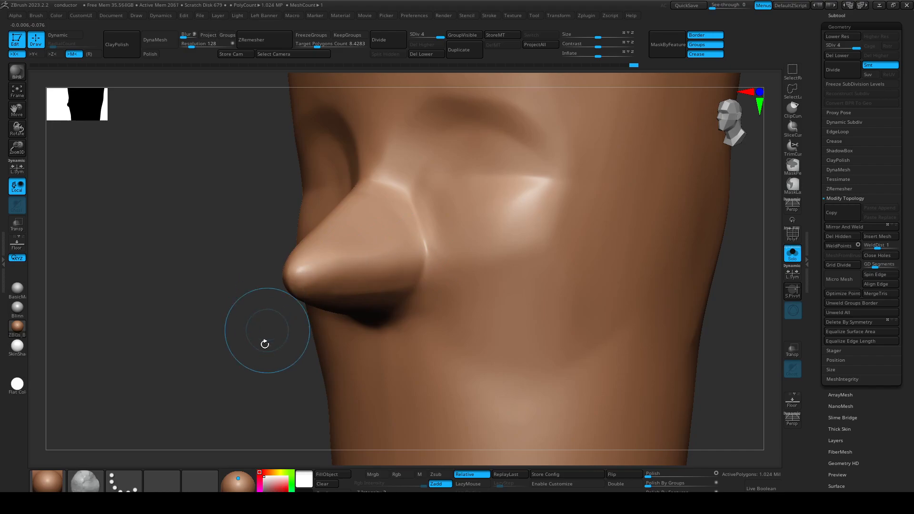
pyautogui.moveTo(263, 341); pyautogui.dragTo(347, 291)
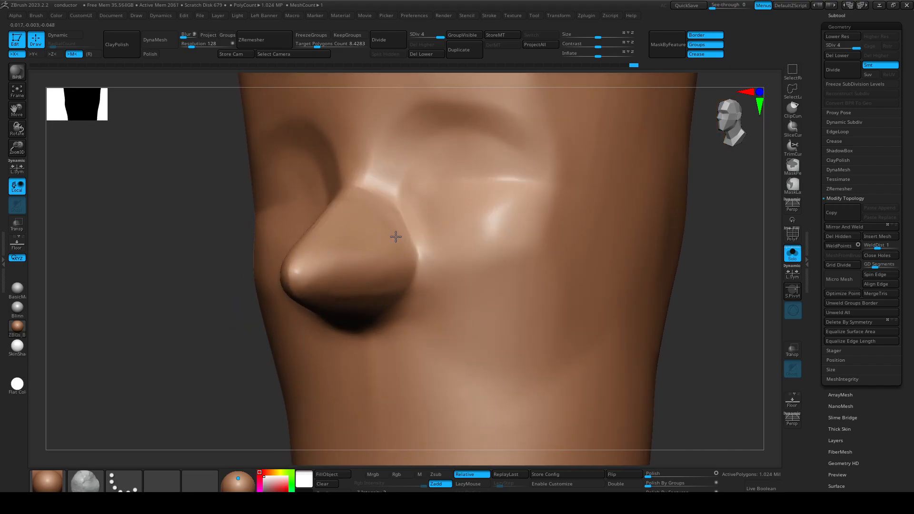
pyautogui.moveTo(387, 231); pyautogui.dragTo(380, 238)
pyautogui.moveTo(216, 237)
pyautogui.mouseDown()
pyautogui.moveTo(214, 250)
pyautogui.moveTo(350, 200)
pyautogui.mouseUp()
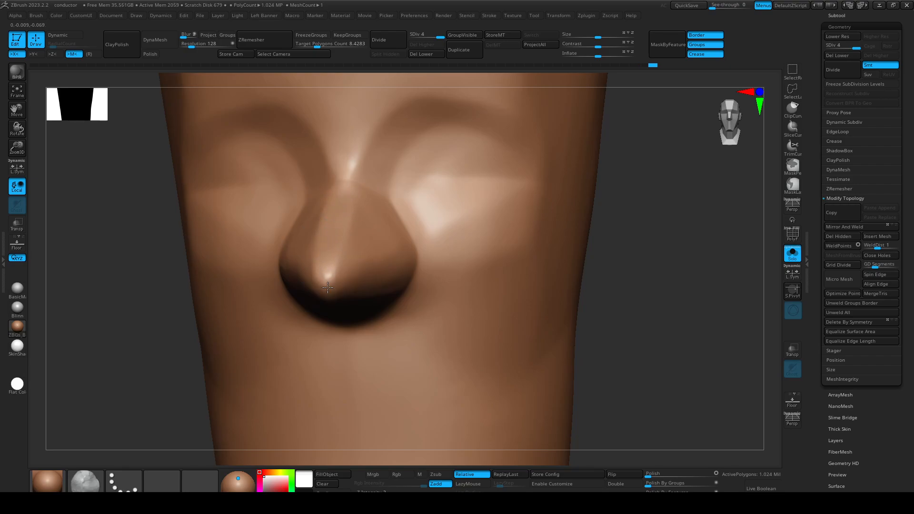
pyautogui.moveTo(186, 238)
pyautogui.keyDown('alt'); pyautogui.mouseDown()
pyautogui.moveTo(208, 276)
pyautogui.moveTo(184, 328)
pyautogui.moveTo(208, 323)
pyautogui.moveTo(215, 257)
pyautogui.moveTo(224, 277)
pyautogui.mouseUp(); pyautogui.keyUp('alt')
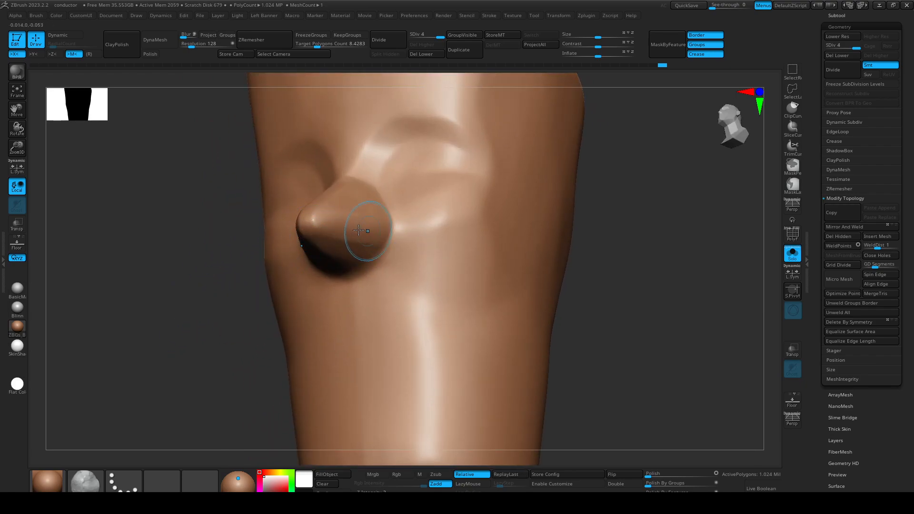
pyautogui.moveTo(361, 228)
pyautogui.mouseDown()
pyautogui.moveTo(370, 237)
pyautogui.moveTo(361, 256)
pyautogui.moveTo(342, 253)
pyautogui.mouseUp()
# Resize the brush, lower the head to subdivision level 2 and smooth the forehead.
pyautogui.moveTo(243, 334)
pyautogui.keyDown('alt'); pyautogui.mouseDown()
pyautogui.moveTo(251, 262)
pyautogui.moveTo(251, 300)
pyautogui.mouseUp(); pyautogui.keyUp('alt')
pyautogui.moveTo(362, 108)
pyautogui.keyDown('alt'); pyautogui.mouseDown(button='right')
pyautogui.moveTo(365, 159)
pyautogui.moveTo(241, 160)
pyautogui.moveTo(257, 157)
pyautogui.moveTo(243, 148)
pyautogui.mouseUp(button='right'); pyautogui.keyUp('alt')
pyautogui.press('s')
pyautogui.moveTo(299, 167); pyautogui.dragTo(310, 168)
pyautogui.press('s')
pyautogui.press('s')
pyautogui.moveTo(370, 188); pyautogui.dragTo(343, 170)
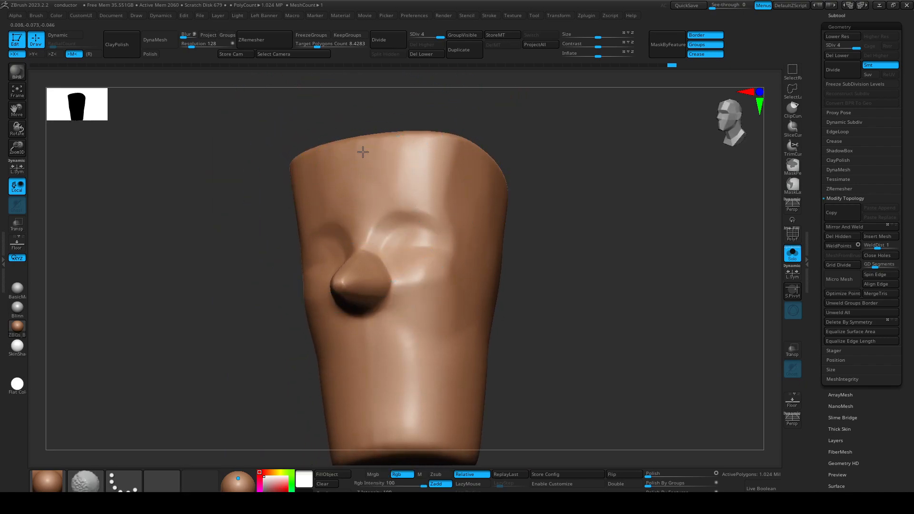
pyautogui.hotkey('shift', 'd')
pyautogui.hotkey('shift', 'd')
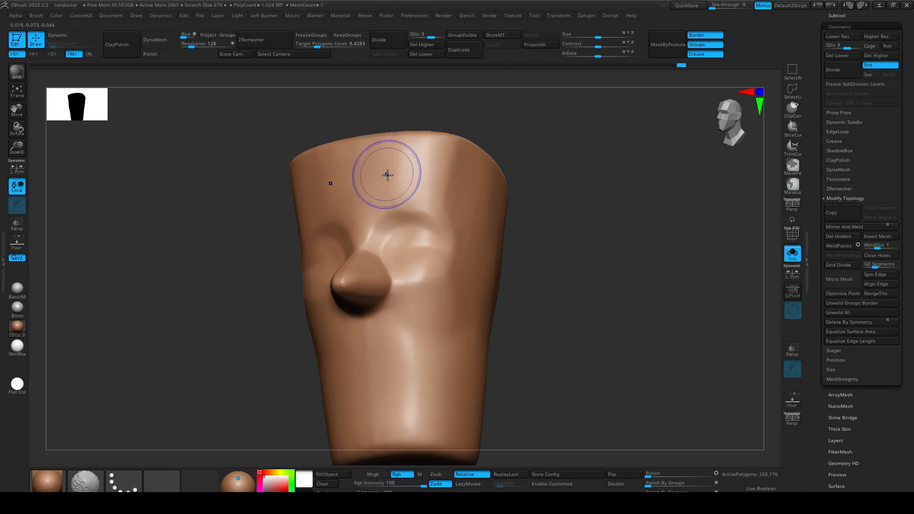
pyautogui.keyDown('shift'); pyautogui.moveTo(379, 177); pyautogui.dragTo(358, 159); pyautogui.keyUp('shift')
# Show the whole figure again, return the head to subdivision level 3 and adjust the brush size.
pyautogui.moveTo(333, 130); pyautogui.dragTo(527, 249)
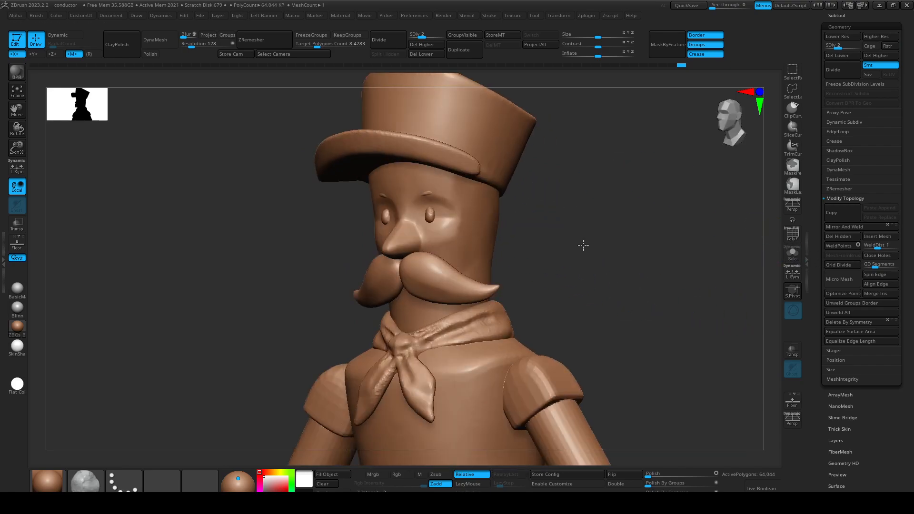
pyautogui.moveTo(583, 245)
pyautogui.keyDown('alt'); pyautogui.mouseDown()
pyautogui.moveTo(506, 251)
pyautogui.moveTo(547, 259)
pyautogui.mouseUp(); pyautogui.keyUp('alt')
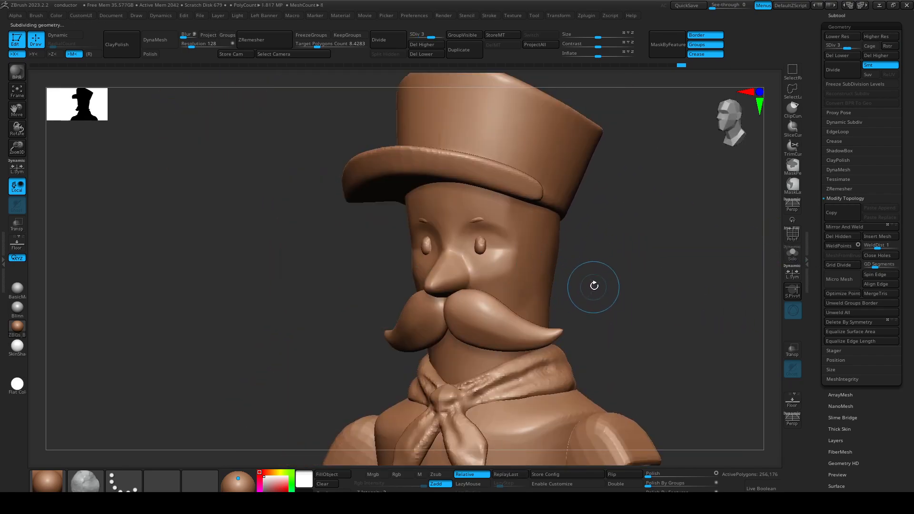
pyautogui.hotkey('ctrl', 'd')
pyautogui.press('s')
pyautogui.moveTo(494, 236); pyautogui.dragTo(505, 236)
pyautogui.moveTo(612, 270); pyautogui.dragTo(565, 282)
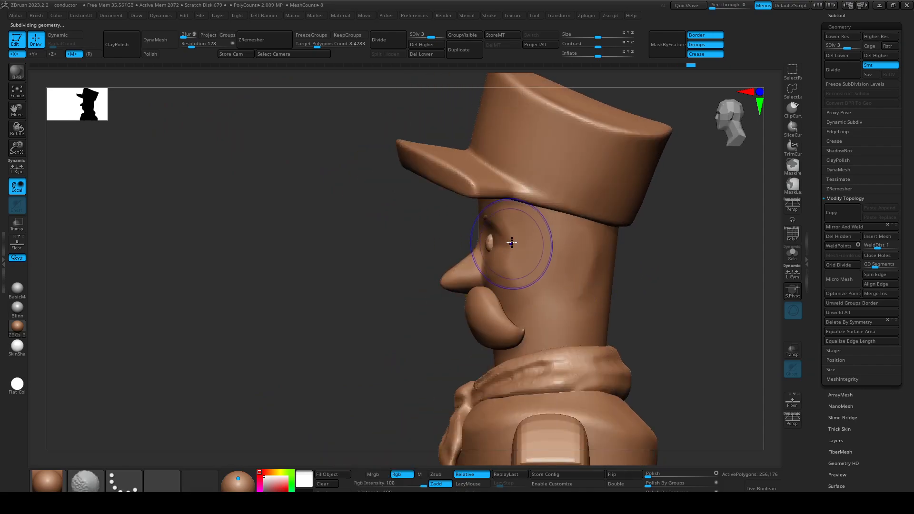
# Lower the head to subdivision level 1 and smooth the temple and cheek behind the eye.
pyautogui.hotkey('shift', 'd')
pyautogui.hotkey('shift', 'd')
pyautogui.keyDown('shift'); pyautogui.moveTo(504, 246); pyautogui.dragTo(510, 245); pyautogui.keyUp('shift')
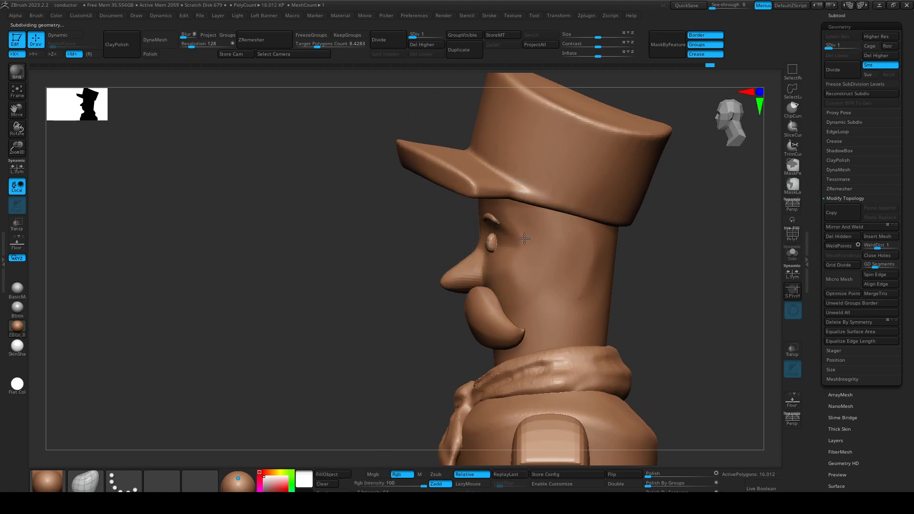
pyautogui.moveTo(554, 216); pyautogui.dragTo(564, 219)
pyautogui.moveTo(548, 260); pyautogui.dragTo(534, 267)
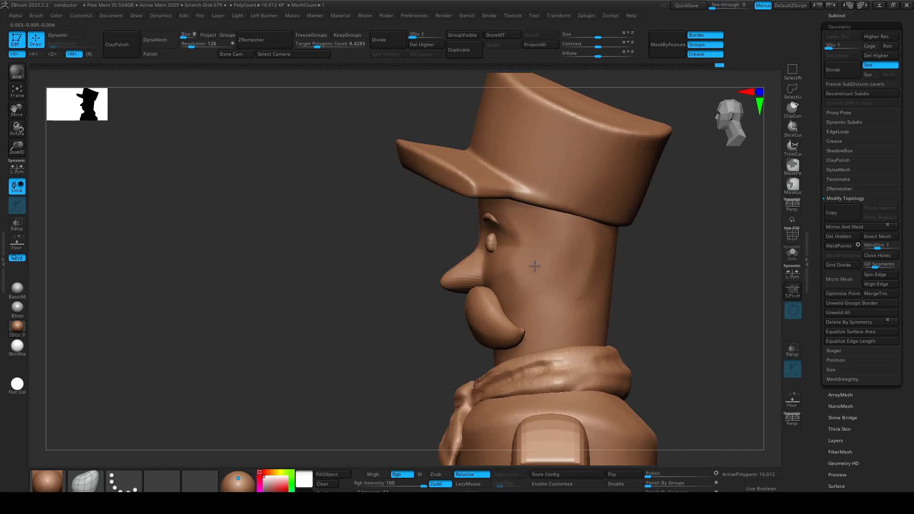
# Check the face from the front and three-quarter views, and isolate the head in profile.
pyautogui.keyDown('shift'); pyautogui.moveTo(450, 232); pyautogui.dragTo(547, 239); pyautogui.keyUp('shift')
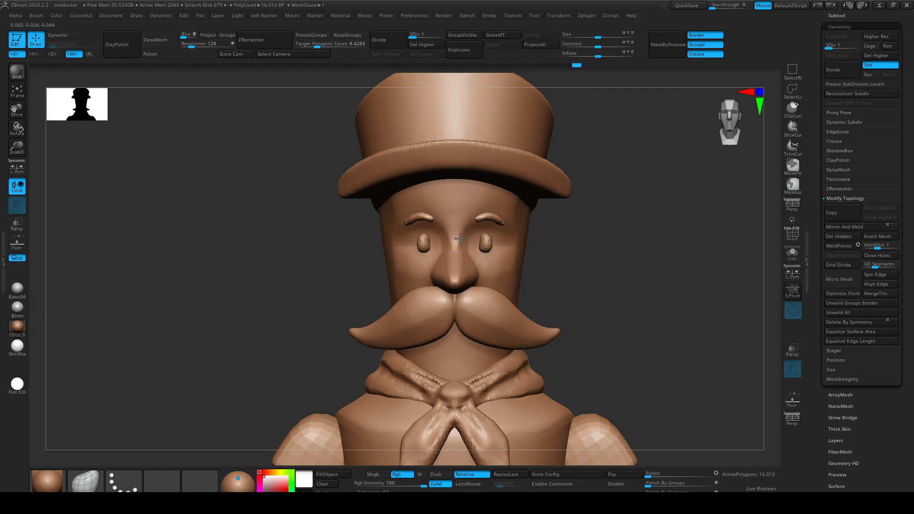
pyautogui.moveTo(558, 267); pyautogui.dragTo(612, 265)
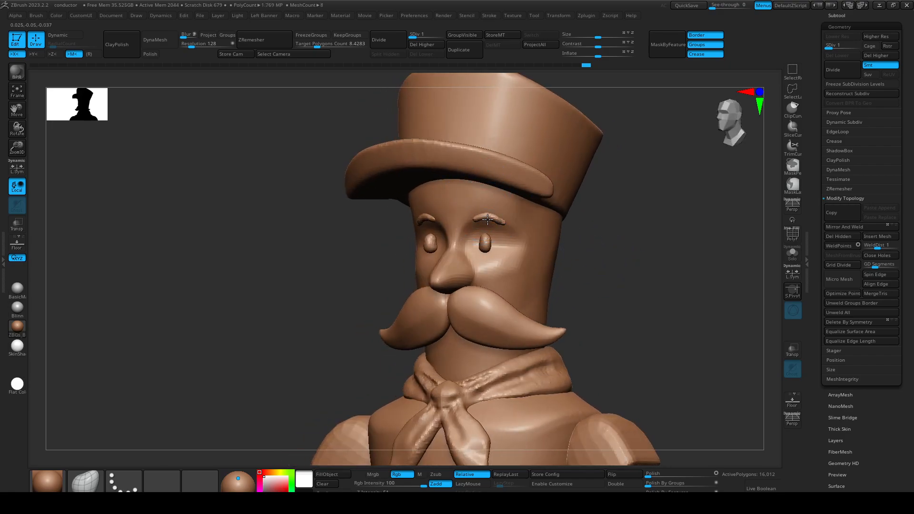
pyautogui.moveTo(582, 249); pyautogui.dragTo(759, 210)
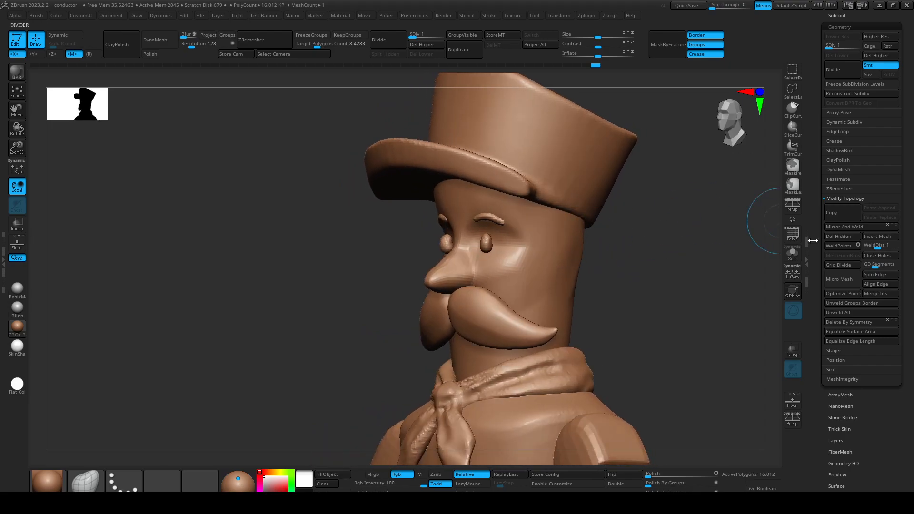
pyautogui.click(792, 252)
pyautogui.moveTo(750, 256); pyautogui.dragTo(709, 257)
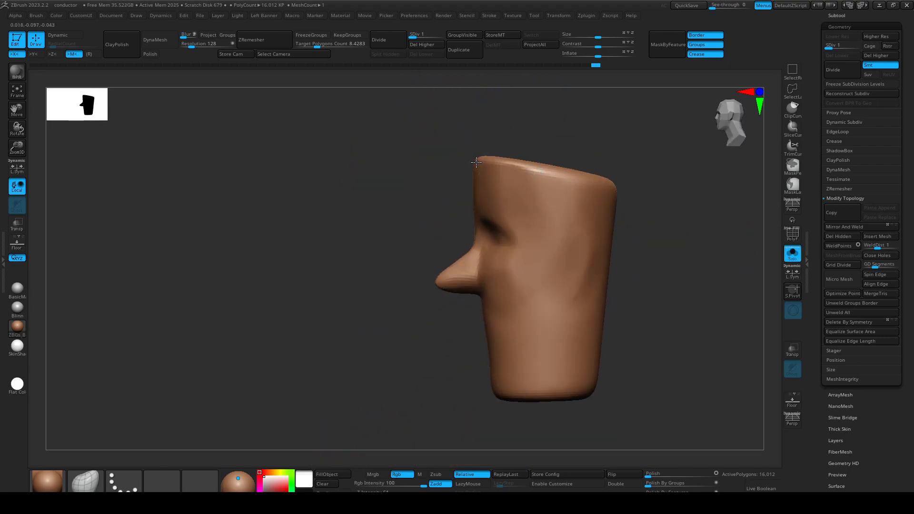
# Push the forehead's upper front corner back in profile, check the head at three-quarter view and make the brush smaller.
pyautogui.moveTo(498, 162)
pyautogui.mouseDown()
pyautogui.moveTo(516, 167)
pyautogui.moveTo(480, 162)
pyautogui.mouseUp()
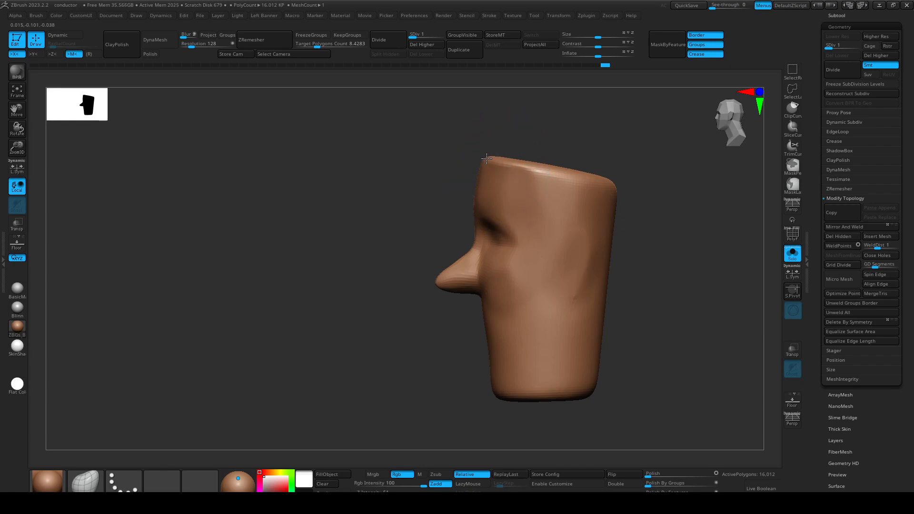
pyautogui.moveTo(582, 138); pyautogui.dragTo(539, 147)
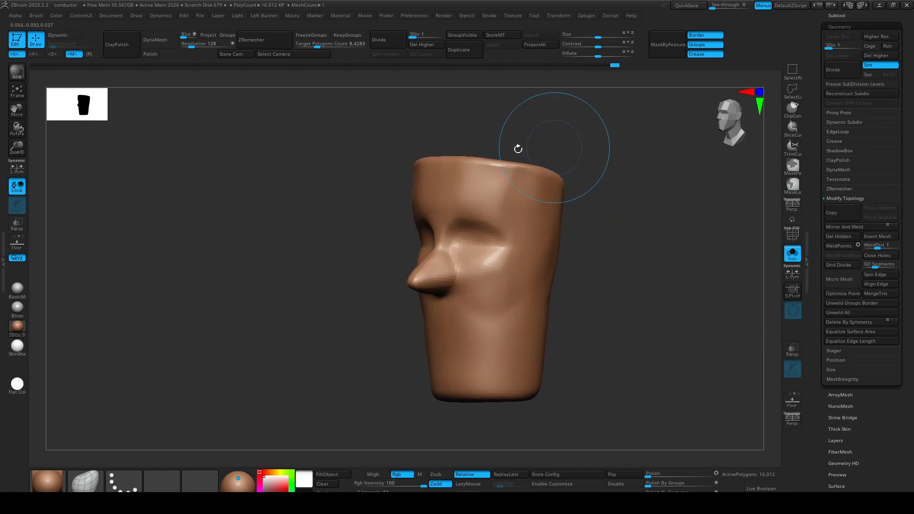
pyautogui.press('s')
pyautogui.moveTo(477, 228); pyautogui.dragTo(468, 228)
# Bring the head back up to subdivision level 3 and show all the other subtools around it.
pyautogui.hotkey('ctrl', 'd')
pyautogui.hotkey('ctrl', 'd')
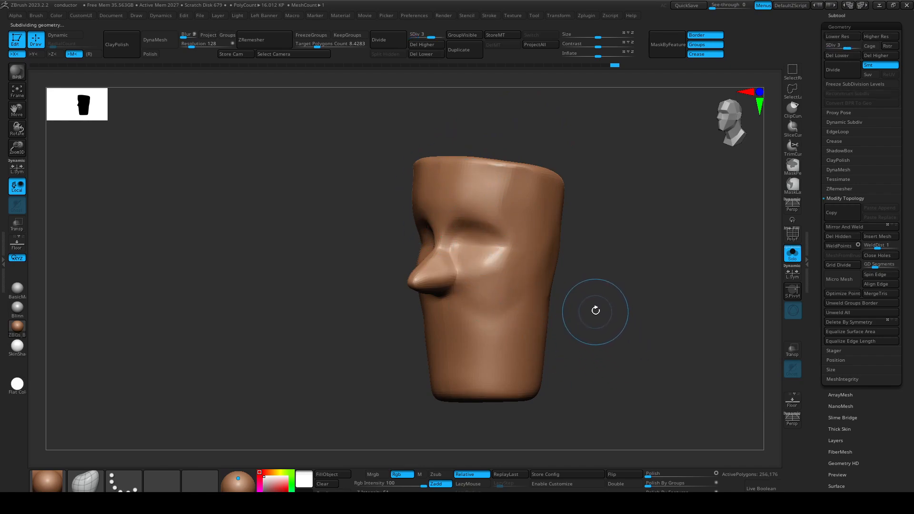
pyautogui.click(792, 254)
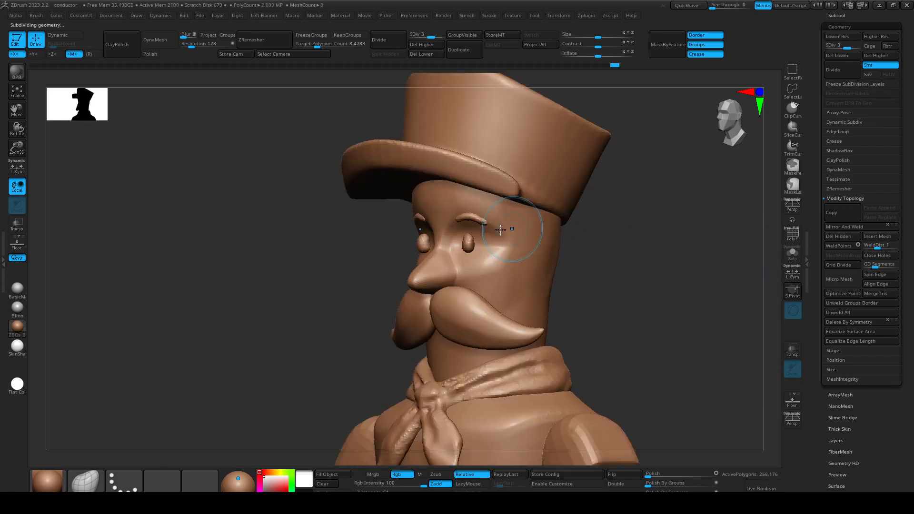
pyautogui.moveTo(578, 280); pyautogui.dragTo(589, 277)
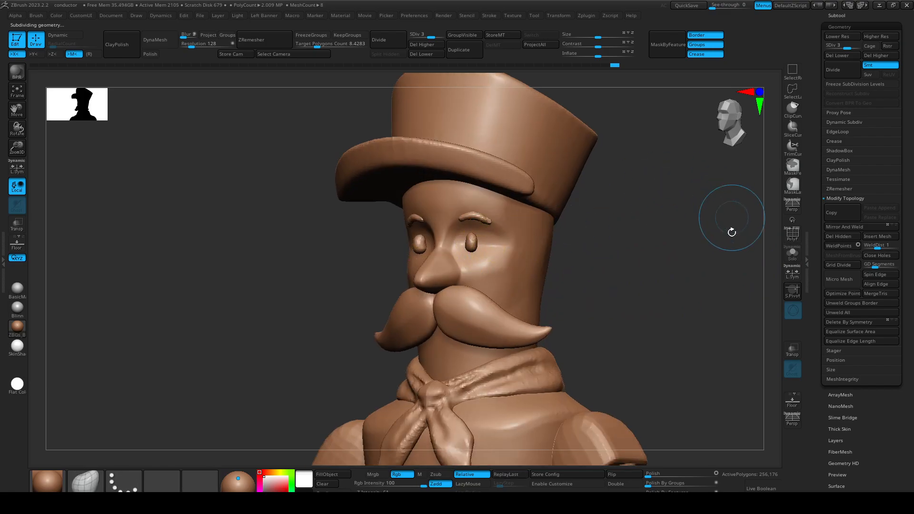
# Select the eyes subtool and insert a new sphere subtool directly after it.
pyautogui.keyDown('alt'); pyautogui.click(470, 243); pyautogui.keyUp('alt')
pyautogui.keyDown('alt'); pyautogui.moveTo(598, 295); pyautogui.dragTo(676, 267); pyautogui.keyUp('alt')
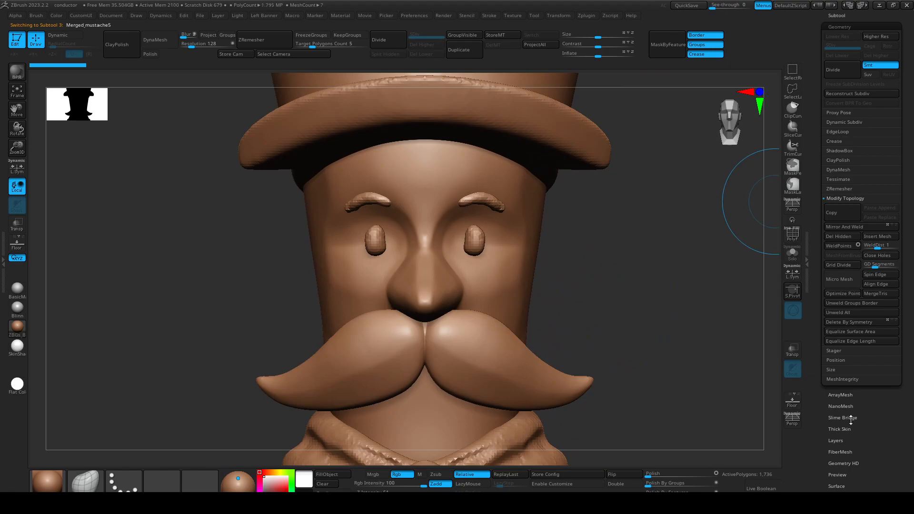
pyautogui.scroll(10, 841, 88)
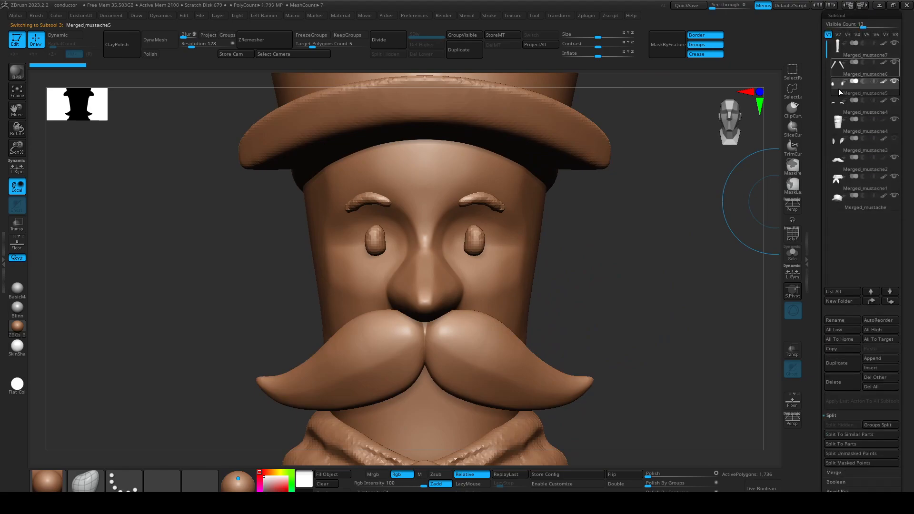
pyautogui.click(876, 368)
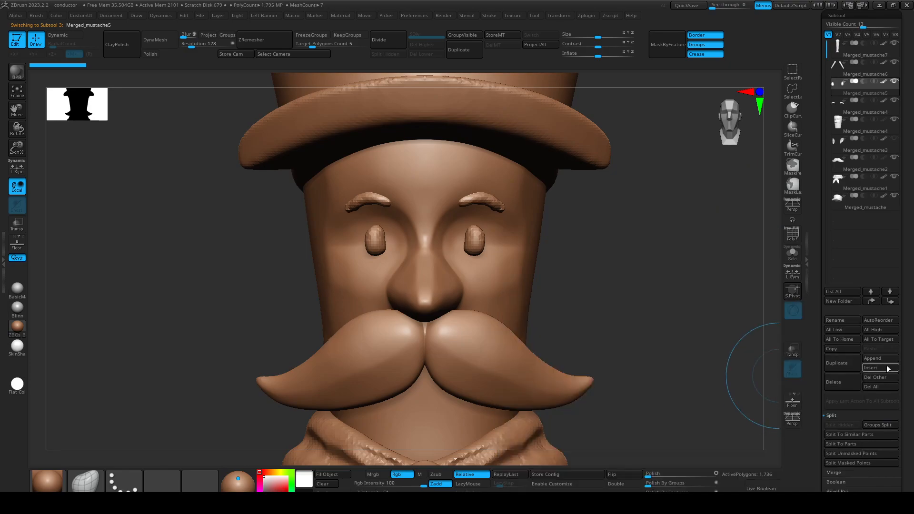
pyautogui.click(882, 368)
pyautogui.click(530, 358)
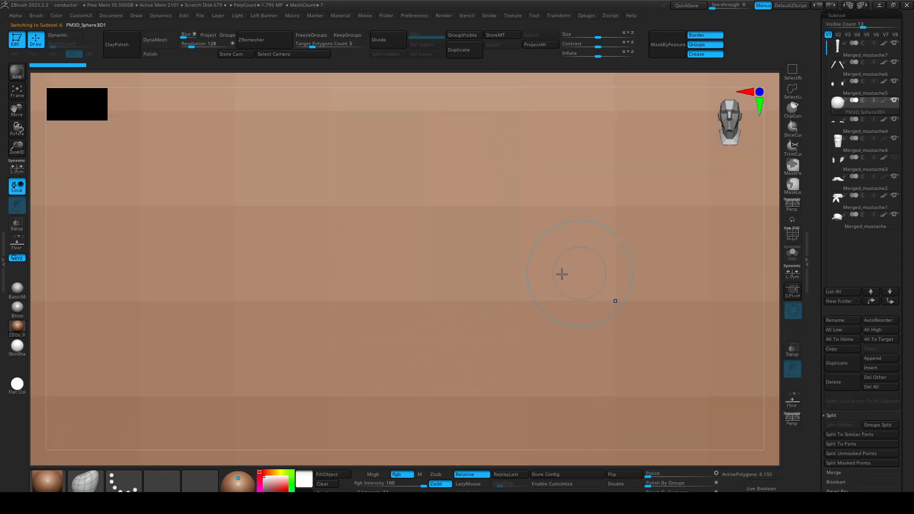
# Scale the inserted sphere down to roughly head size and move it out beside the head.
pyautogui.press('f')
pyautogui.press('w')
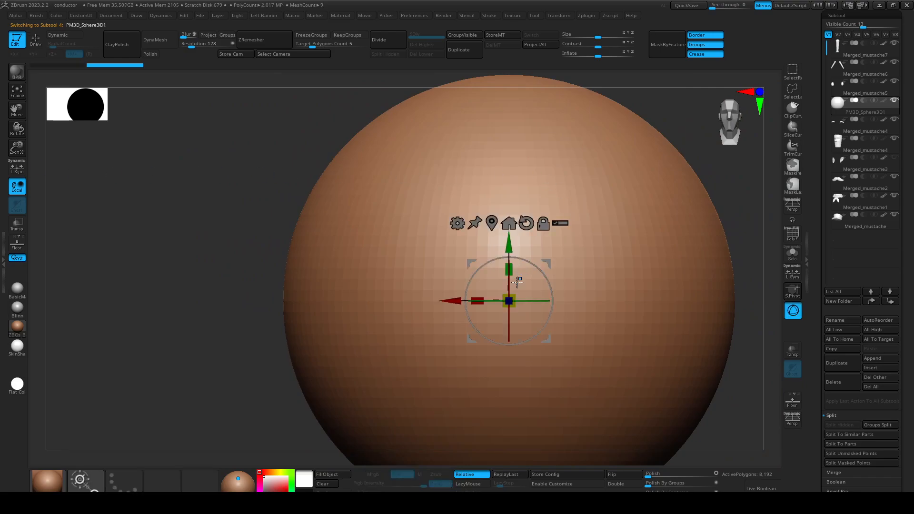
pyautogui.moveTo(489, 311); pyautogui.dragTo(322, 394)
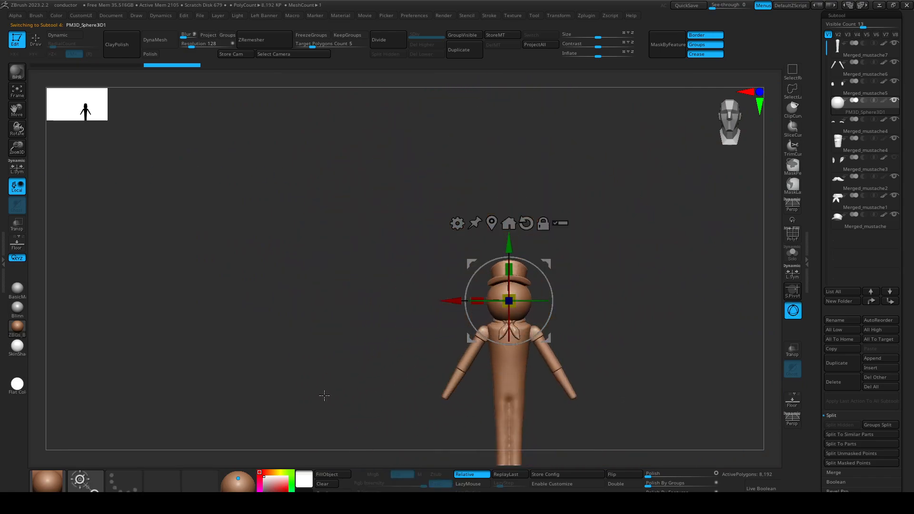
pyautogui.press('f')
pyautogui.moveTo(652, 279); pyautogui.dragTo(625, 294)
pyautogui.moveTo(405, 268); pyautogui.dragTo(326, 328)
pyautogui.keyDown('shift'); pyautogui.moveTo(228, 376); pyautogui.dragTo(248, 382); pyautogui.keyUp('shift')
pyautogui.moveTo(355, 266); pyautogui.dragTo(571, 266)
pyautogui.keyDown('alt'); pyautogui.moveTo(741, 348); pyautogui.dragTo(572, 341); pyautogui.keyUp('alt')
pyautogui.keyDown('alt'); pyautogui.moveTo(657, 341); pyautogui.dragTo(607, 318); pyautogui.keyUp('alt')
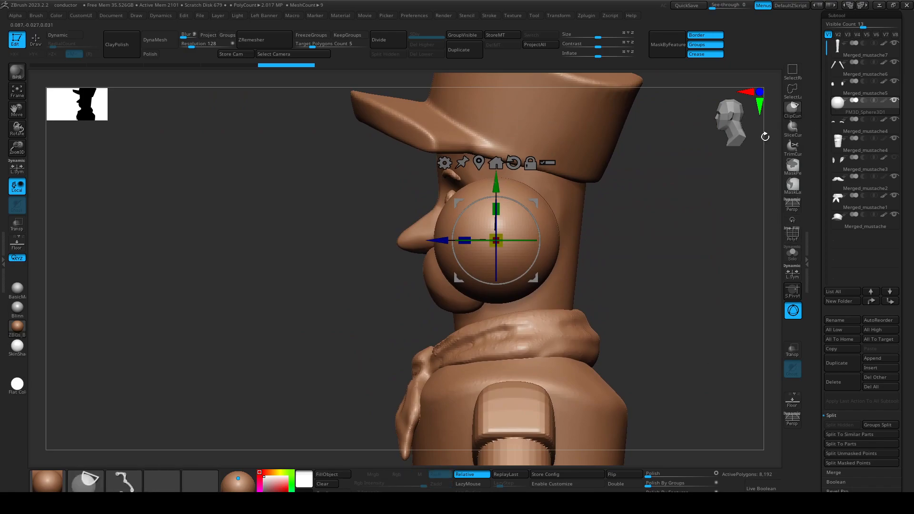
# Cut the sphere vertically through its centre in profile with Clip Curve, flattening its back half.
pyautogui.press('q')
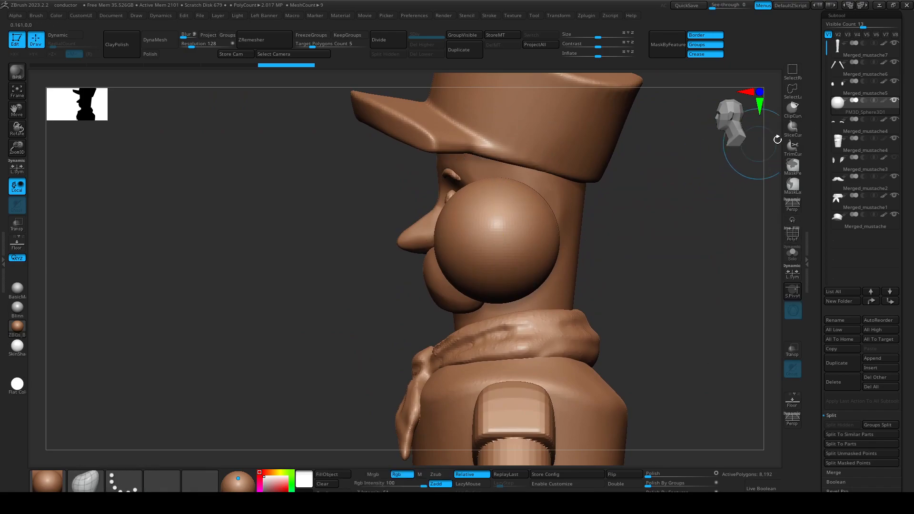
pyautogui.click(793, 108)
pyautogui.keyDown('ctrl'); pyautogui.keyDown('shift'); pyautogui.moveTo(496, 92); pyautogui.dragTo(492, 371); pyautogui.keyUp('shift'); pyautogui.keyUp('ctrl')
pyautogui.moveTo(653, 324); pyautogui.dragTo(694, 332)
pyautogui.moveTo(656, 321)
pyautogui.mouseDown()
pyautogui.moveTo(690, 326)
pyautogui.moveTo(672, 321)
pyautogui.mouseUp()
# Turn on local symmetry and ZRemesh the clipped sphere with a target polygon count of 0.34276.
pyautogui.press('w')
pyautogui.moveTo(365, 56); pyautogui.dragTo(304, 43)
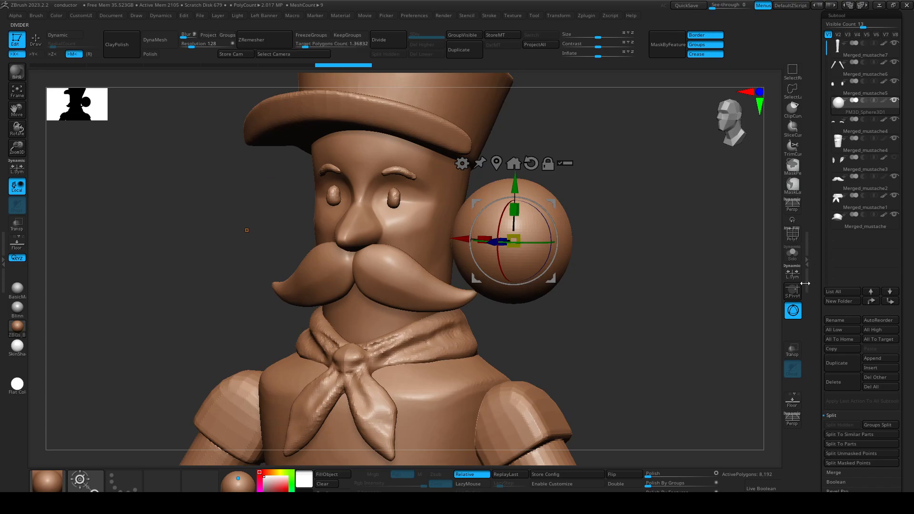
pyautogui.click(795, 272)
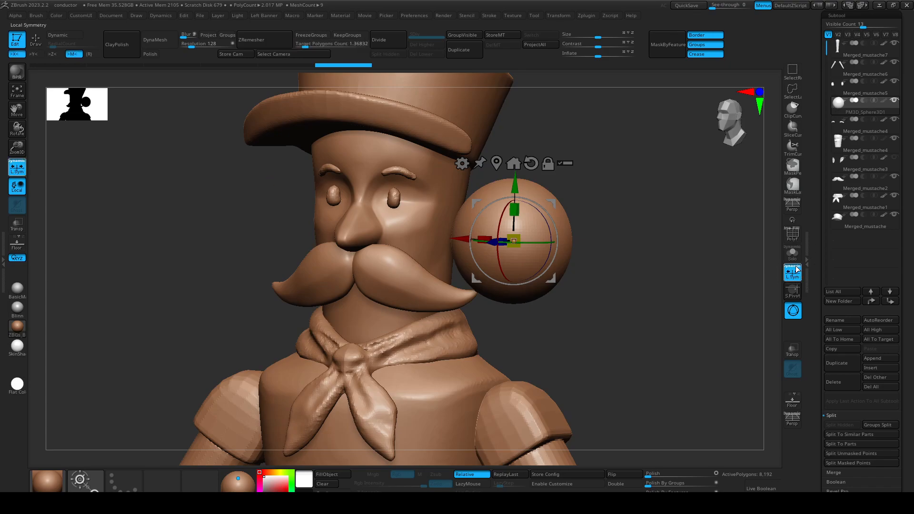
pyautogui.moveTo(610, 220); pyautogui.dragTo(630, 227)
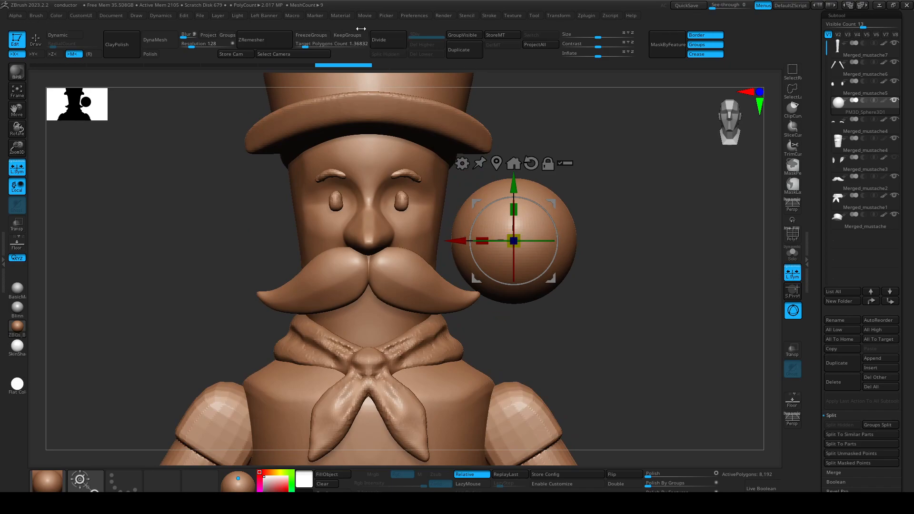
pyautogui.moveTo(301, 45); pyautogui.dragTo(299, 46)
pyautogui.click(264, 40)
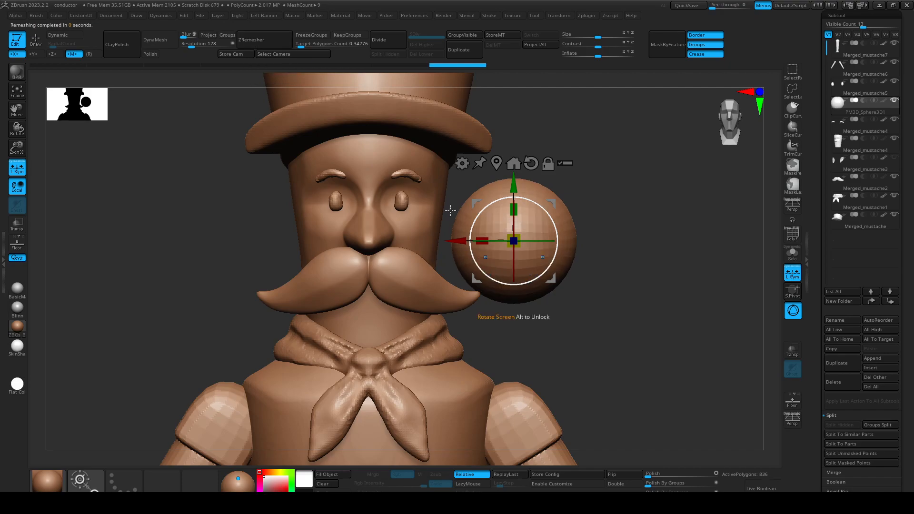
# Enable dynamic subdivision on the clipped sphere, then scale it down and move it over the old eye.
pyautogui.moveTo(596, 262); pyautogui.dragTo(592, 262)
pyautogui.press('d')
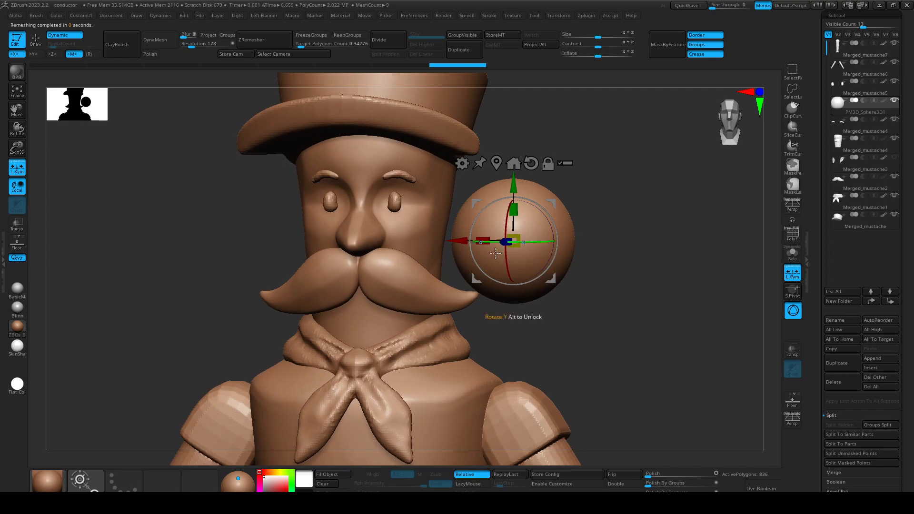
pyautogui.moveTo(516, 245); pyautogui.dragTo(347, 240)
pyautogui.moveTo(533, 243); pyautogui.dragTo(429, 244)
pyautogui.moveTo(343, 244); pyautogui.dragTo(316, 304)
pyautogui.moveTo(355, 187); pyautogui.dragTo(355, 151)
pyautogui.keyDown('ctrl'); pyautogui.moveTo(367, 187); pyautogui.dragTo(413, 238, button='right'); pyautogui.keyUp('ctrl')
# Set the new eye's depth against the face in profile and stretch it vertically into an oval.
pyautogui.moveTo(339, 222); pyautogui.dragTo(325, 224)
pyautogui.keyDown('shift'); pyautogui.moveTo(485, 267); pyautogui.dragTo(386, 265); pyautogui.keyUp('shift')
pyautogui.moveTo(281, 221); pyautogui.dragTo(300, 221)
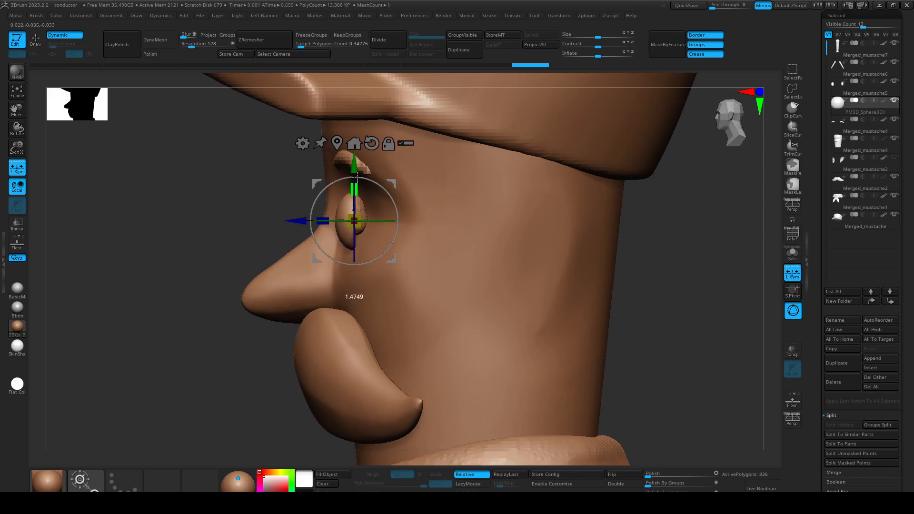
pyautogui.moveTo(357, 177); pyautogui.dragTo(355, 177)
# Fine-tune the new eye's sideways position and depth so it lines up with the old eye.
pyautogui.keyDown('shift'); pyautogui.moveTo(274, 258); pyautogui.dragTo(387, 201); pyautogui.keyUp('shift')
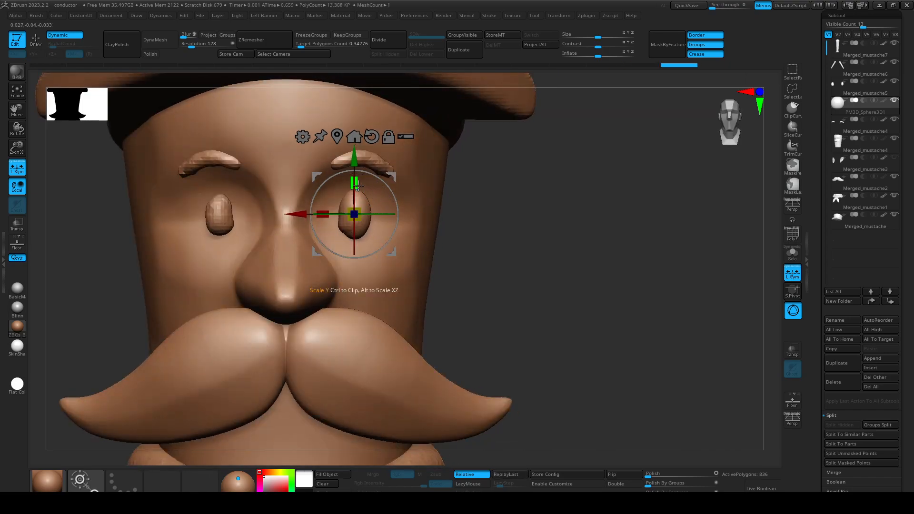
pyautogui.moveTo(294, 215); pyautogui.dragTo(292, 214)
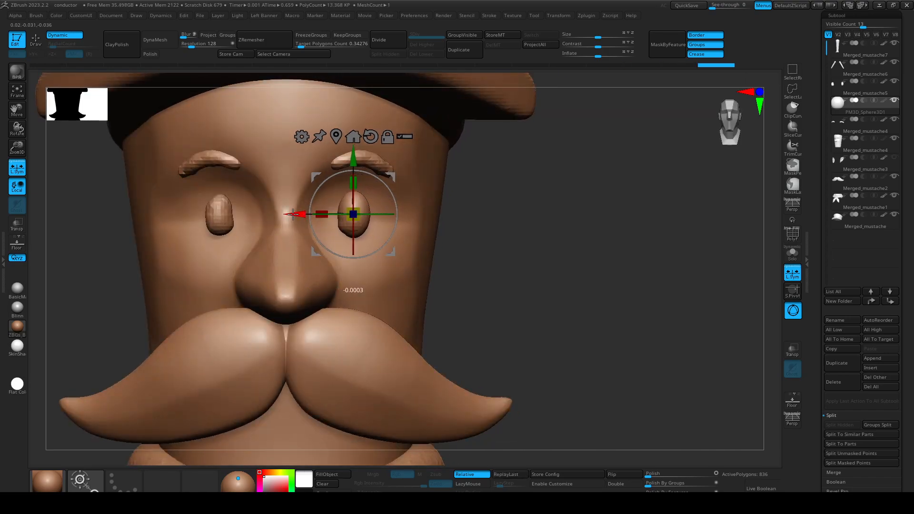
pyautogui.keyDown('shift'); pyautogui.moveTo(495, 234); pyautogui.dragTo(419, 221); pyautogui.keyUp('shift')
pyautogui.moveTo(301, 213)
pyautogui.mouseDown()
pyautogui.moveTo(316, 214)
pyautogui.moveTo(287, 222)
pyautogui.moveTo(336, 231)
pyautogui.mouseUp()
pyautogui.press('q')
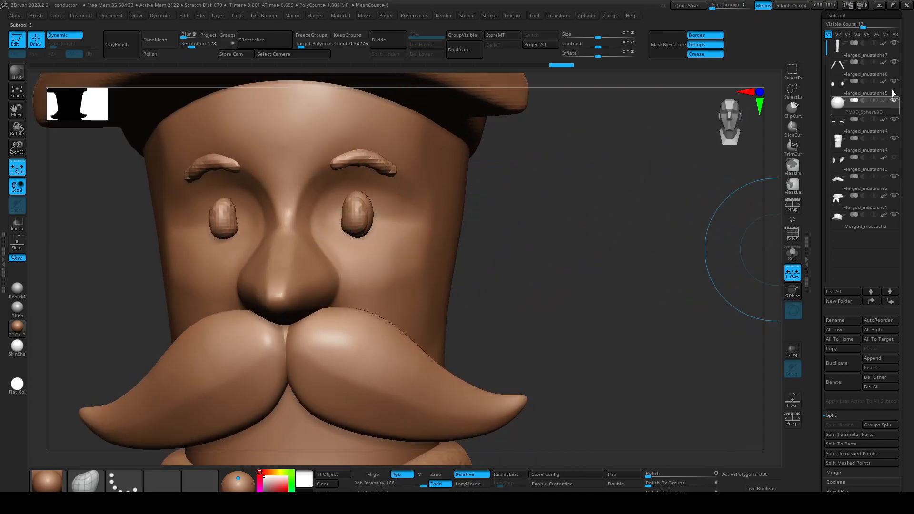
# Hide the old eyes subtool and adjust how deep the new eye sits in the socket.
pyautogui.click(895, 82)
pyautogui.keyDown('alt'); pyautogui.moveTo(659, 305); pyautogui.dragTo(591, 262); pyautogui.keyUp('alt')
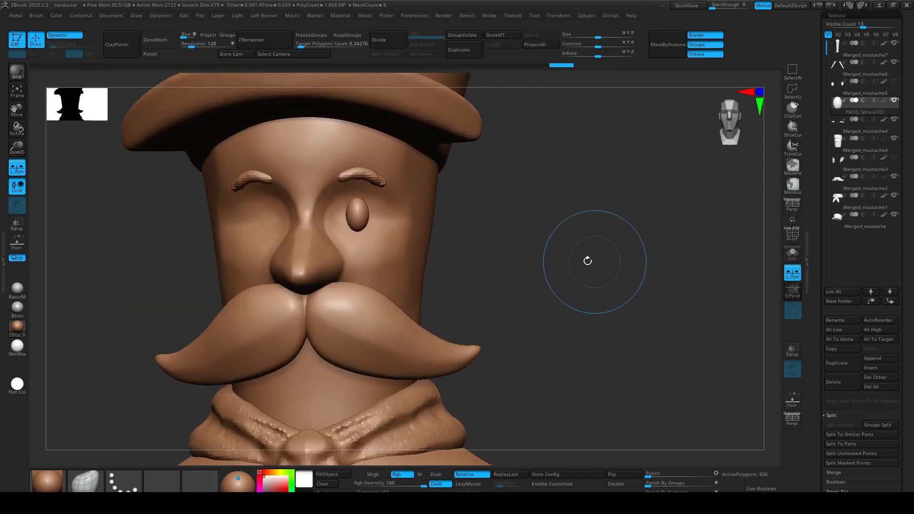
pyautogui.press('w')
pyautogui.moveTo(442, 242)
pyautogui.mouseDown()
pyautogui.moveTo(445, 228)
pyautogui.moveTo(412, 215)
pyautogui.mouseUp()
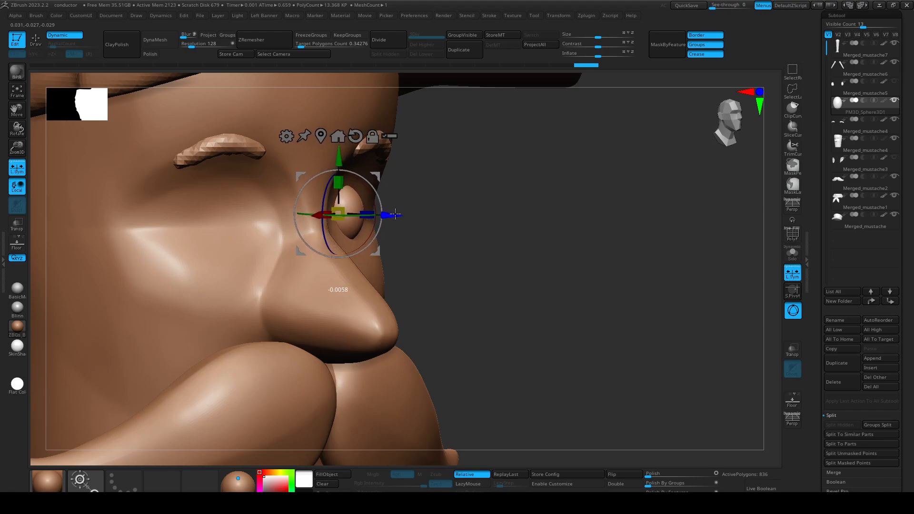
pyautogui.moveTo(409, 213); pyautogui.dragTo(411, 213)
pyautogui.press('q')
# Polish the new eye's surface several times up close and check it against the whole face.
pyautogui.moveTo(481, 263)
pyautogui.mouseDown()
pyautogui.moveTo(429, 253)
pyautogui.moveTo(371, 219)
pyautogui.mouseUp()
pyautogui.moveTo(342, 219); pyautogui.dragTo(601, 294, button='right')
pyautogui.keyDown('alt'); pyautogui.moveTo(521, 241); pyautogui.dragTo(569, 293, button='right'); pyautogui.keyUp('alt')
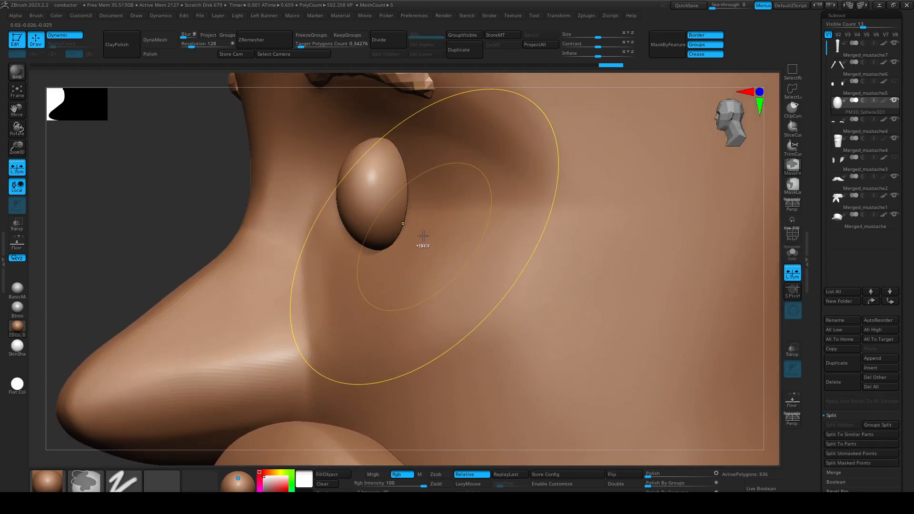
pyautogui.click(663, 475)
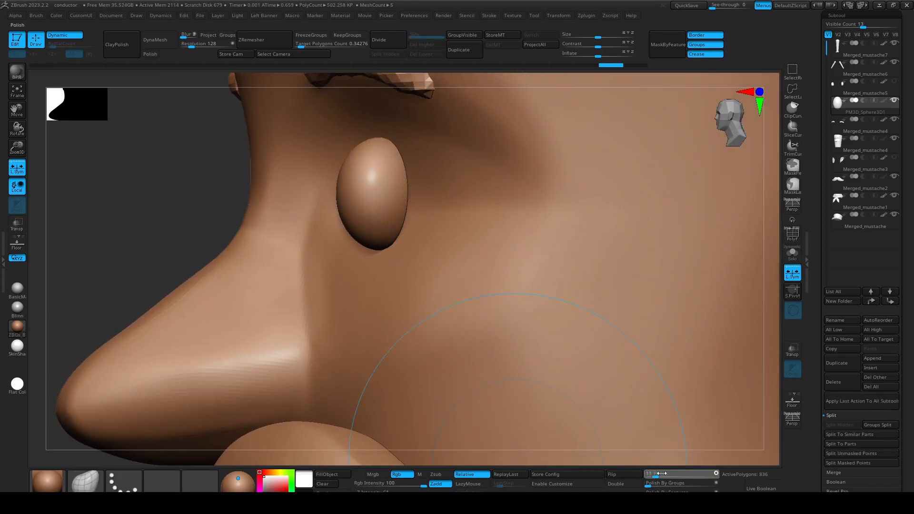
pyautogui.click(659, 475)
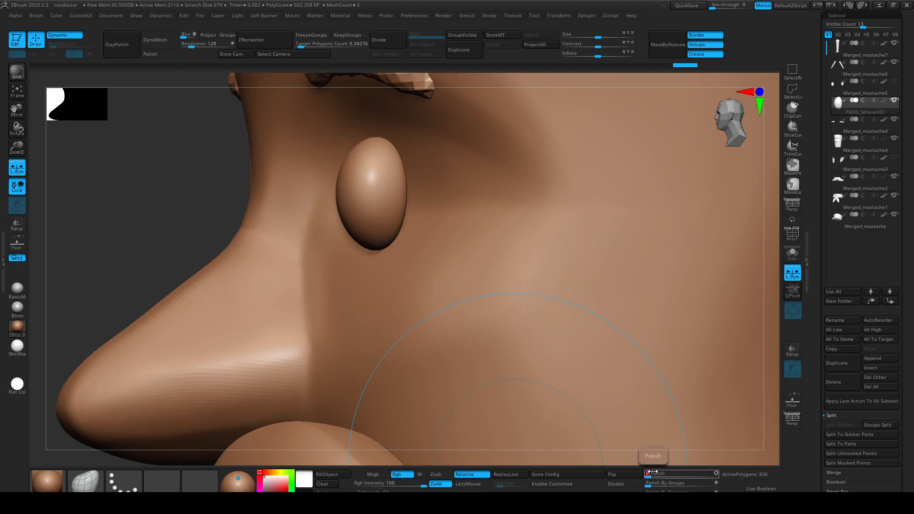
pyautogui.moveTo(653, 473); pyautogui.dragTo(683, 473)
pyautogui.moveTo(167, 217); pyautogui.dragTo(226, 213)
pyautogui.keyDown('ctrl'); pyautogui.moveTo(226, 213); pyautogui.dragTo(139, 151, button='right'); pyautogui.keyUp('ctrl')
pyautogui.keyDown('alt'); pyautogui.moveTo(473, 246); pyautogui.dragTo(612, 225, button='right'); pyautogui.keyUp('alt')
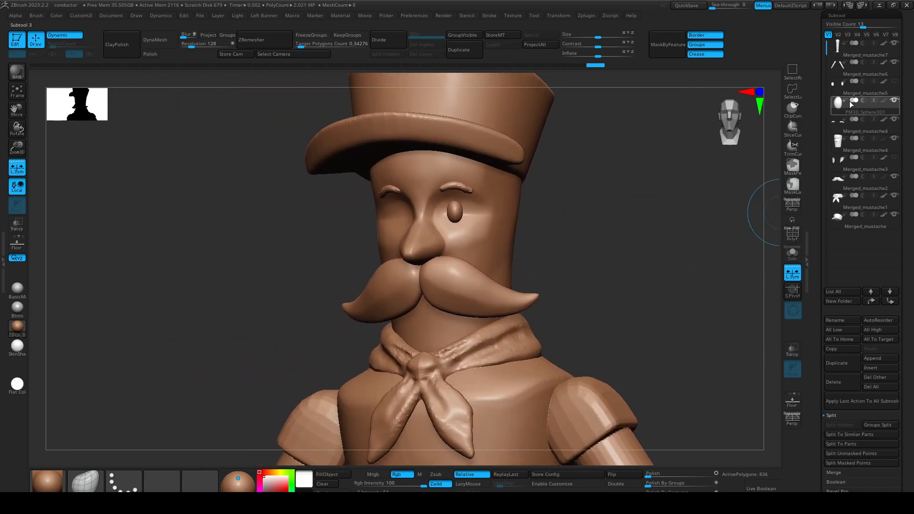
# Mirror the new eye to the other side, turn off local symmetry and apply Mirror And Weld for a symmetrical pair.
pyautogui.press('space')
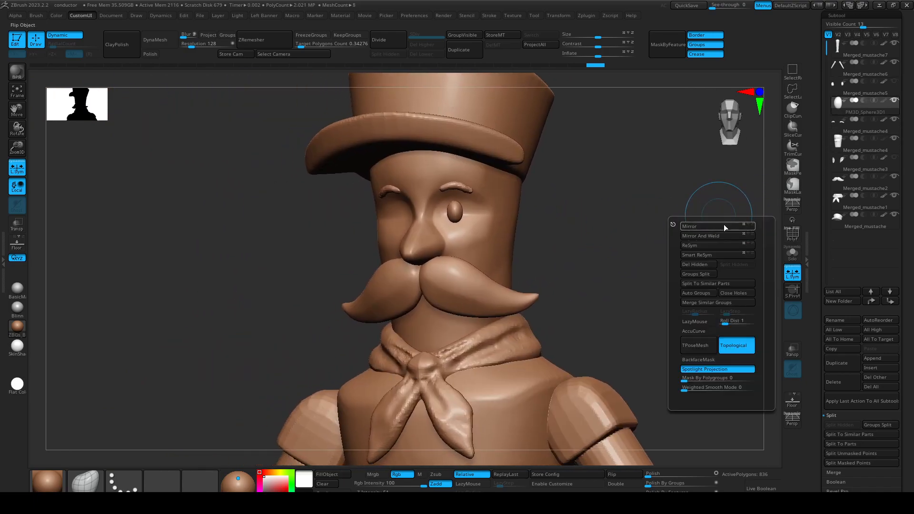
pyautogui.click(725, 228)
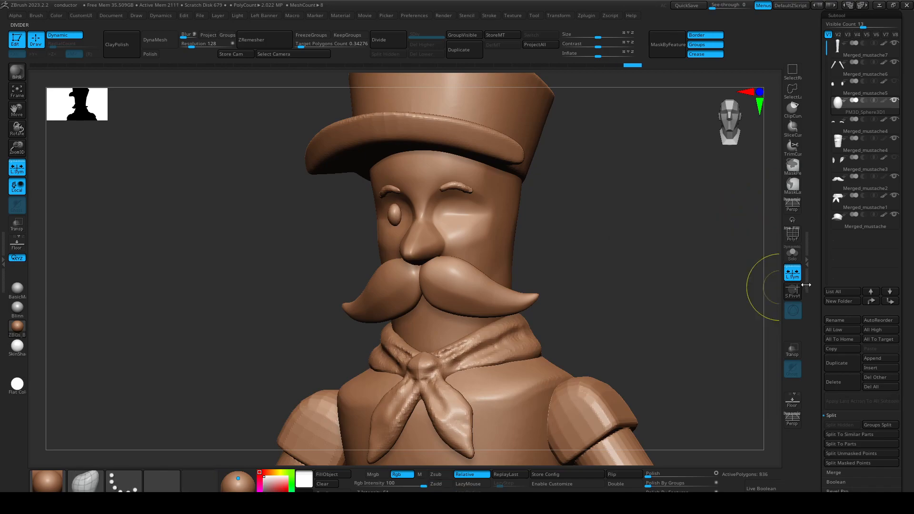
pyautogui.click(792, 278)
pyautogui.press('space')
pyautogui.click(692, 239)
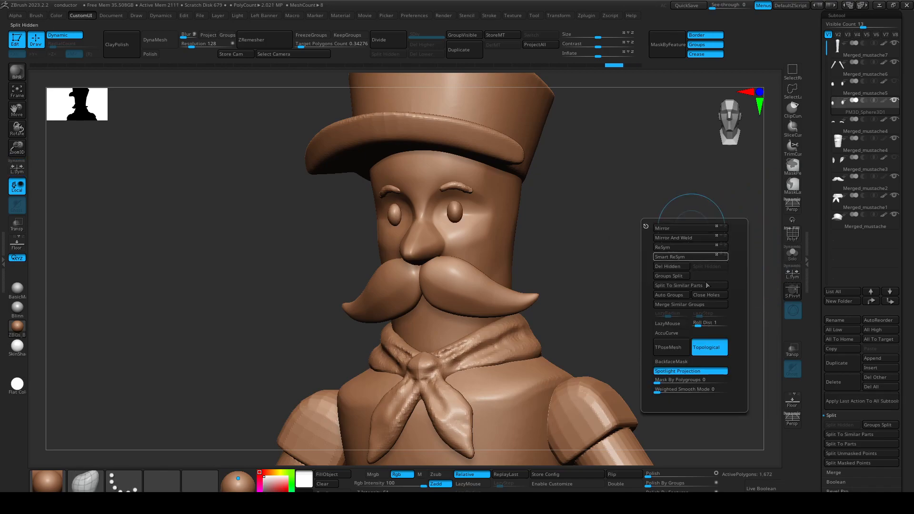
# Reset the gizmo's orientation on the paired eyes from the front and adjust them along X.
pyautogui.keyDown('shift'); pyautogui.moveTo(552, 256); pyautogui.dragTo(589, 259); pyautogui.keyUp('shift')
pyautogui.press('w')
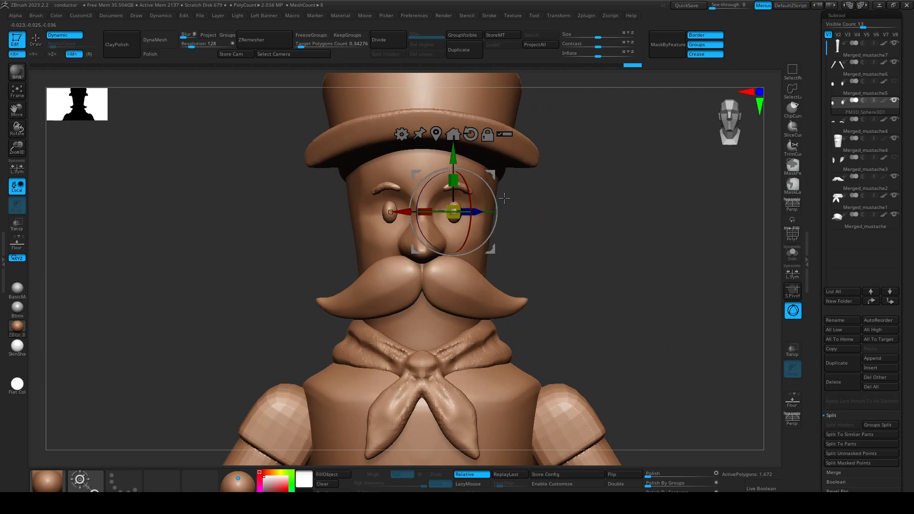
pyautogui.click(476, 137)
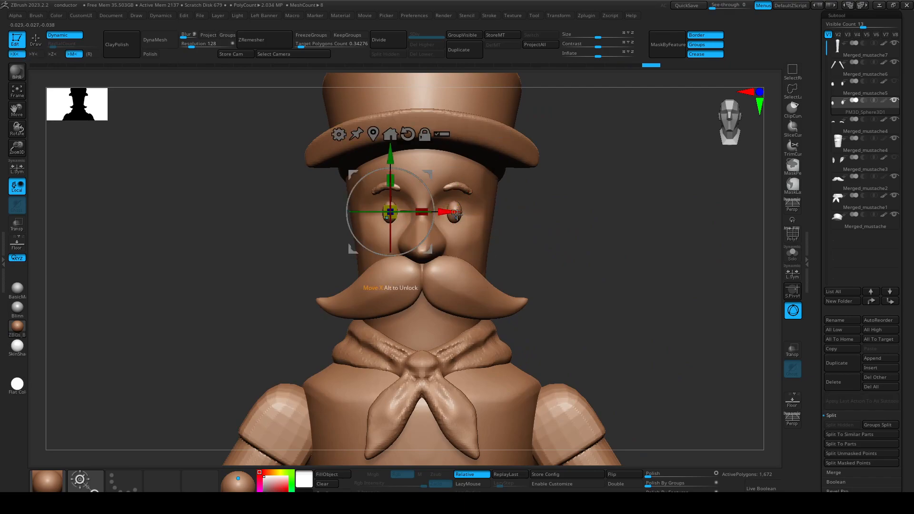
pyautogui.keyDown('alt'); pyautogui.moveTo(417, 213); pyautogui.dragTo(536, 212); pyautogui.keyUp('alt')
pyautogui.press('q')
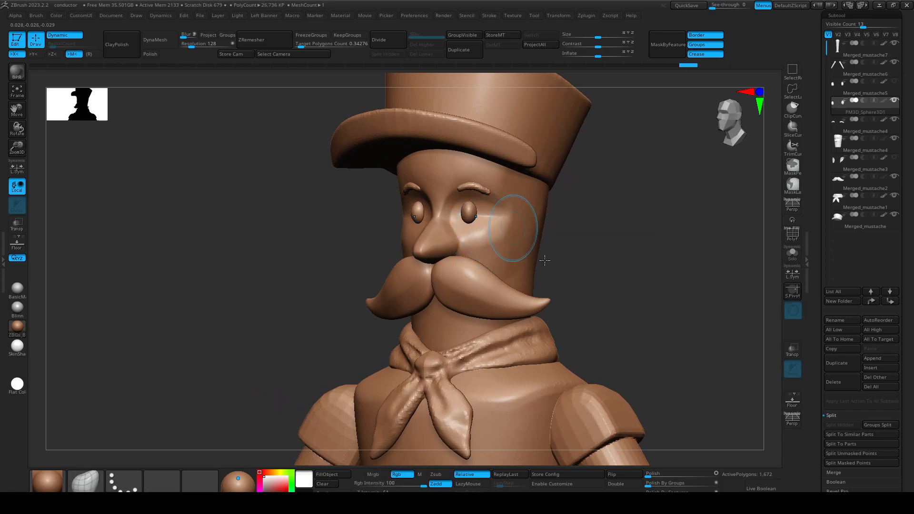
# Adjust the paired eyes along Z from the side view and check their depth in the sockets.
pyautogui.moveTo(577, 272); pyautogui.dragTo(524, 272)
pyautogui.keyDown('ctrl'); pyautogui.moveTo(524, 271); pyautogui.dragTo(548, 263, button='right'); pyautogui.keyUp('ctrl')
pyautogui.press('w')
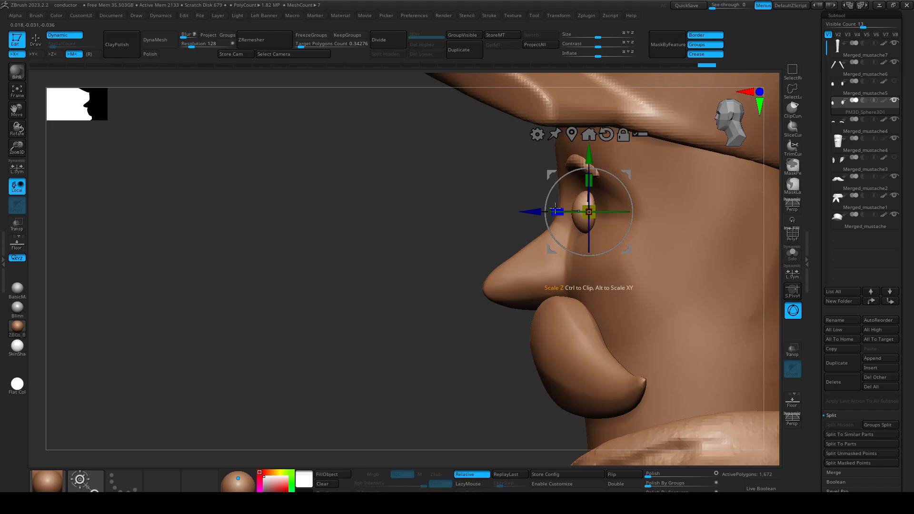
pyautogui.moveTo(569, 212); pyautogui.dragTo(569, 213)
pyautogui.moveTo(471, 267); pyautogui.dragTo(533, 273)
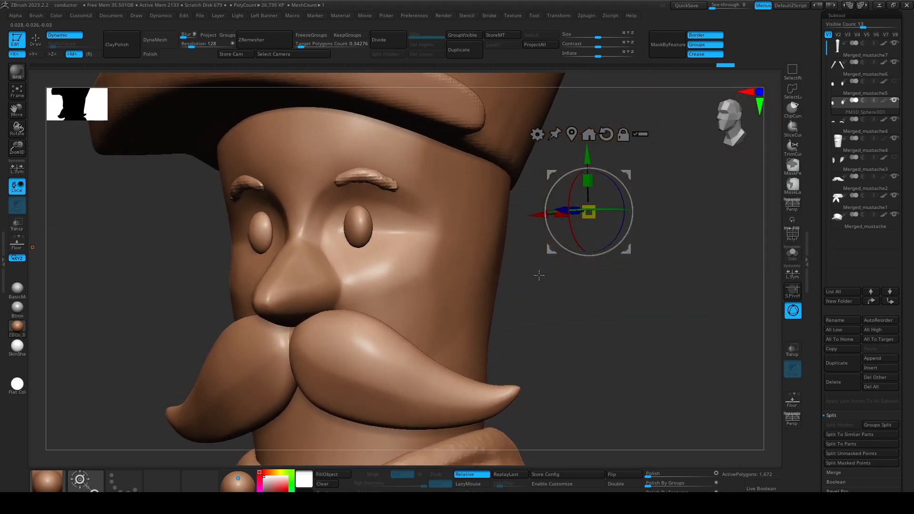
pyautogui.keyDown('ctrl'); pyautogui.moveTo(543, 288); pyautogui.dragTo(542, 309, button='right'); pyautogui.keyUp('ctrl')
pyautogui.moveTo(548, 296)
pyautogui.mouseDown()
pyautogui.moveTo(592, 295)
pyautogui.moveTo(581, 302)
pyautogui.mouseUp()
# Resize the Move brush and nudge the shape of the paired eyes from the front.
pyautogui.press('q')
pyautogui.press('s')
pyautogui.moveTo(361, 227); pyautogui.dragTo(341, 226)
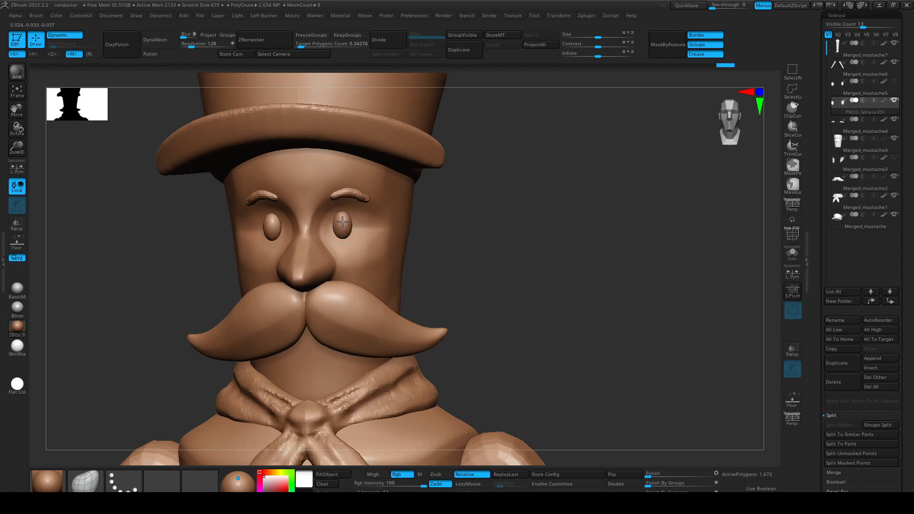
pyautogui.keyDown('alt'); pyautogui.moveTo(471, 252); pyautogui.dragTo(537, 279); pyautogui.keyUp('alt')
pyautogui.moveTo(609, 279)
pyautogui.mouseDown()
pyautogui.moveTo(526, 280)
pyautogui.moveTo(419, 202)
pyautogui.mouseUp()
pyautogui.press('w')
pyautogui.press('q')
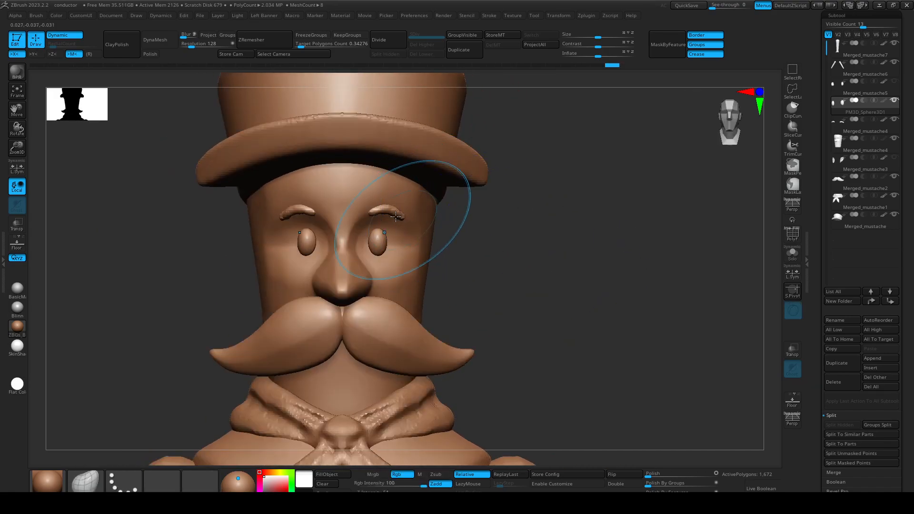
# ZRemesh the eyebrows subtool repeatedly with a target polygon count of 0.5013 and polish it.
pyautogui.keyDown('alt'); pyautogui.click(395, 220); pyautogui.keyUp('alt')
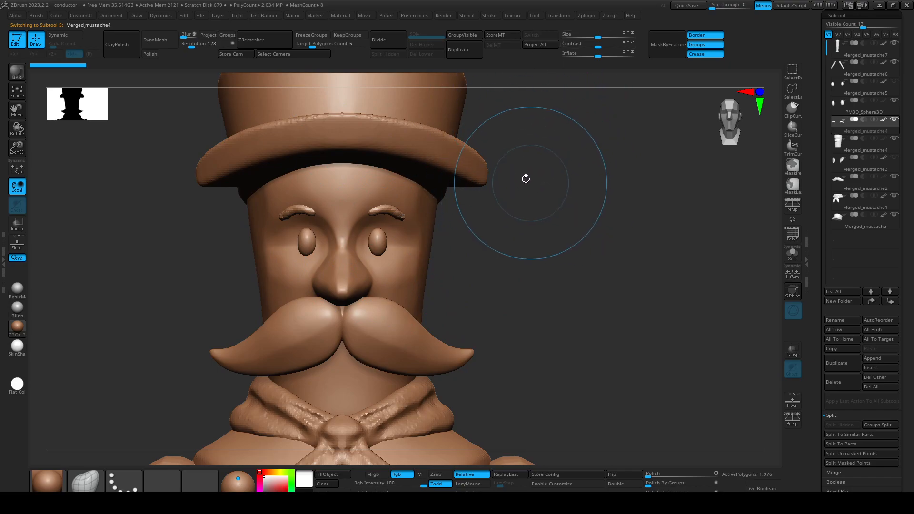
pyautogui.moveTo(312, 46); pyautogui.dragTo(301, 46)
pyautogui.click(273, 41)
pyautogui.click(287, 36)
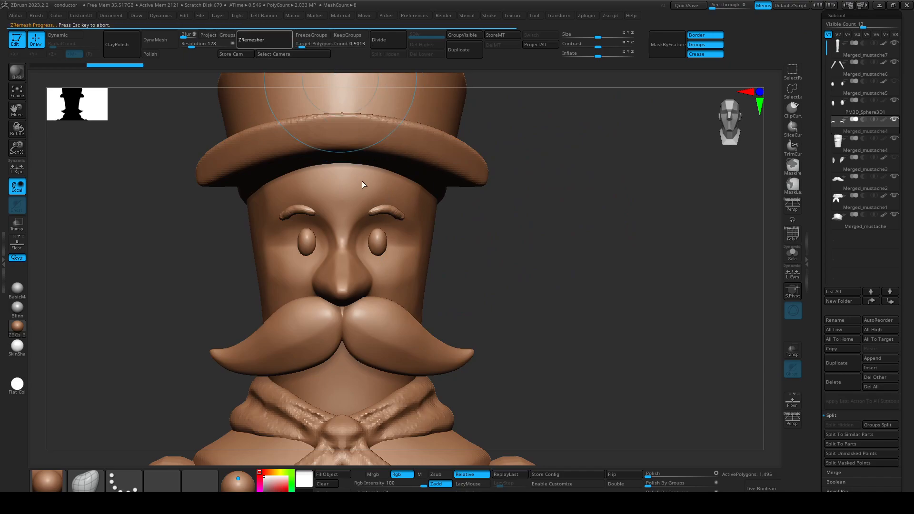
pyautogui.click(274, 45)
pyautogui.click(275, 40)
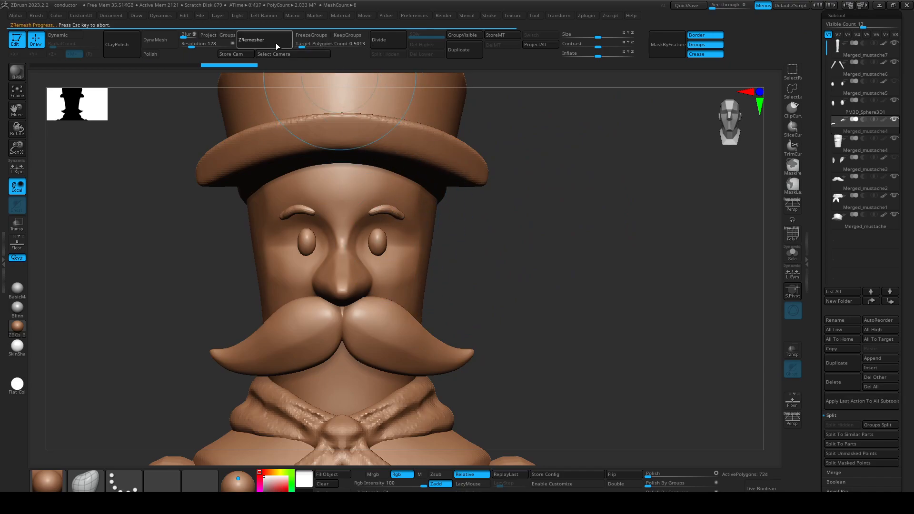
pyautogui.moveTo(651, 475); pyautogui.dragTo(664, 475)
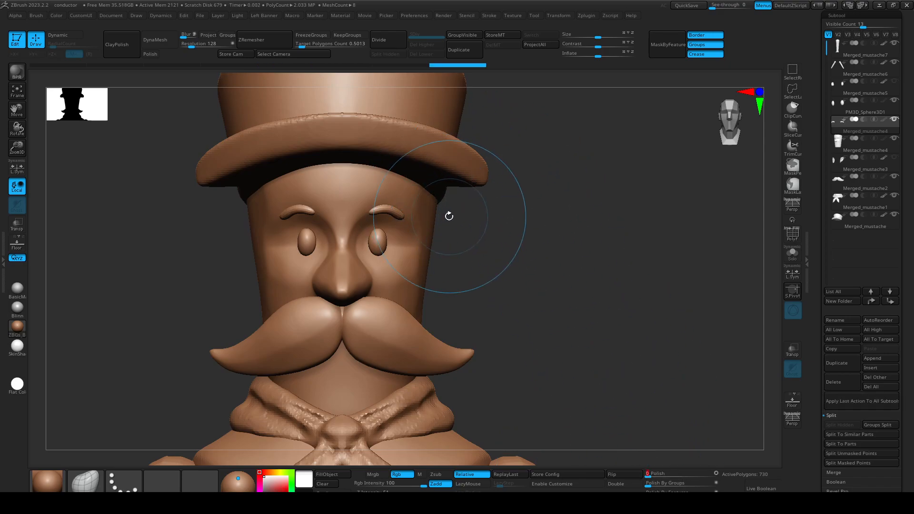
# Reshape the eyebrows with a smaller Move brush, shifting their inner ends and arch from the front and three-quarter views.
pyautogui.keyDown('shift'); pyautogui.moveTo(487, 266); pyautogui.dragTo(495, 262); pyautogui.keyUp('shift')
pyautogui.press('s')
pyautogui.moveTo(395, 193); pyautogui.dragTo(375, 195)
pyautogui.moveTo(472, 224); pyautogui.dragTo(421, 224)
pyautogui.press('s')
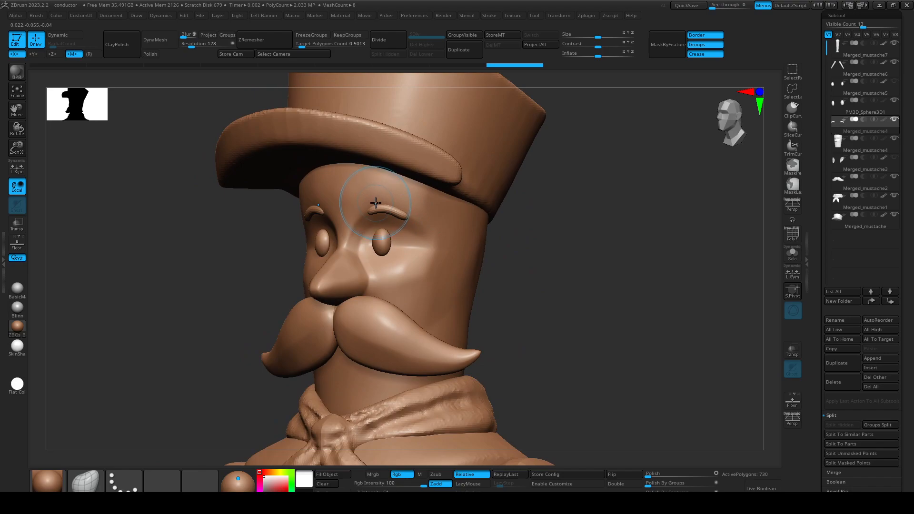
pyautogui.moveTo(369, 198); pyautogui.dragTo(364, 195)
pyautogui.moveTo(398, 223); pyautogui.dragTo(358, 204)
pyautogui.keyDown('shift'); pyautogui.moveTo(528, 265); pyautogui.dragTo(619, 269); pyautogui.keyUp('shift')
pyautogui.moveTo(374, 212)
pyautogui.mouseDown()
pyautogui.moveTo(353, 199)
pyautogui.moveTo(355, 222)
pyautogui.moveTo(355, 203)
pyautogui.moveTo(344, 218)
pyautogui.moveTo(361, 203)
pyautogui.moveTo(385, 215)
pyautogui.mouseUp()
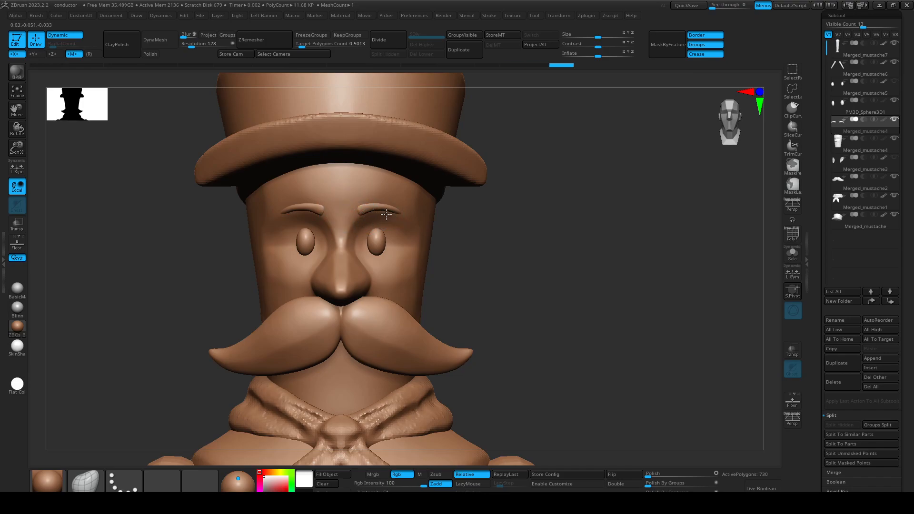
# Select the eyes subtool and refine the oval outline of the eyes up close with the Move brush.
pyautogui.moveTo(489, 254); pyautogui.dragTo(538, 259)
pyautogui.keyDown('alt'); pyautogui.click(377, 238); pyautogui.keyUp('alt')
pyautogui.keyDown('ctrl'); pyautogui.moveTo(378, 238); pyautogui.dragTo(364, 235, button='right'); pyautogui.keyUp('ctrl')
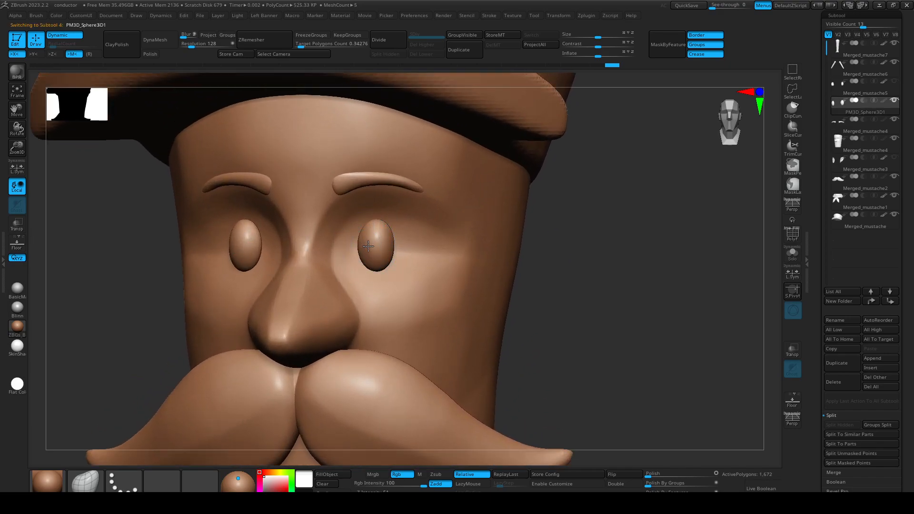
pyautogui.moveTo(375, 235)
pyautogui.mouseDown()
pyautogui.moveTo(383, 246)
pyautogui.moveTo(368, 237)
pyautogui.mouseUp()
pyautogui.moveTo(552, 318)
pyautogui.mouseDown()
pyautogui.moveTo(377, 275)
pyautogui.moveTo(372, 229)
pyautogui.mouseUp()
pyautogui.keyDown('ctrl'); pyautogui.moveTo(421, 221); pyautogui.dragTo(351, 198, button='right'); pyautogui.keyUp('ctrl')
pyautogui.moveTo(562, 307); pyautogui.dragTo(485, 257)
# Select the head subtool, lower it to subdivision level 2 and smooth the area around the eye sockets.
pyautogui.keyDown('ctrl'); pyautogui.moveTo(450, 240); pyautogui.dragTo(496, 258, button='right'); pyautogui.keyUp('ctrl')
pyautogui.keyDown('alt'); pyautogui.click(414, 217); pyautogui.keyUp('alt')
pyautogui.moveTo(496, 258); pyautogui.dragTo(399, 211)
pyautogui.moveTo(416, 257); pyautogui.dragTo(485, 241, button='right')
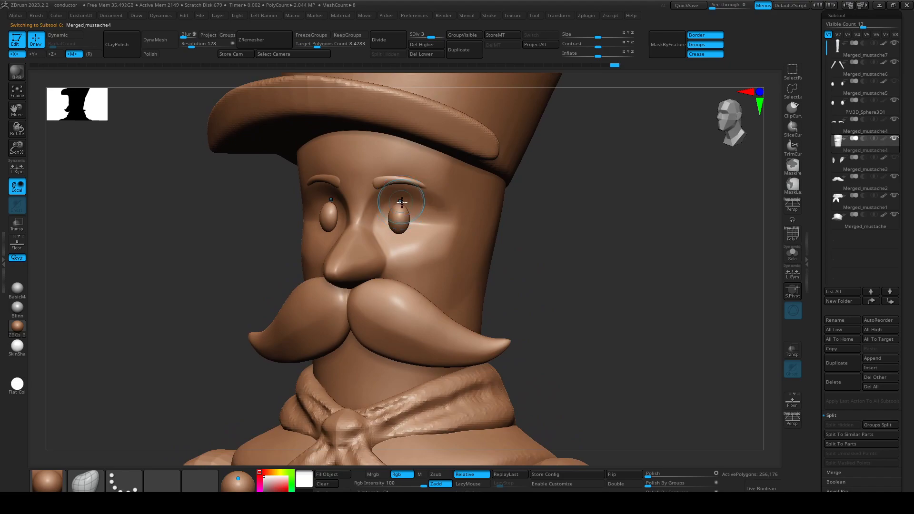
pyautogui.hotkey('shift', 'd')
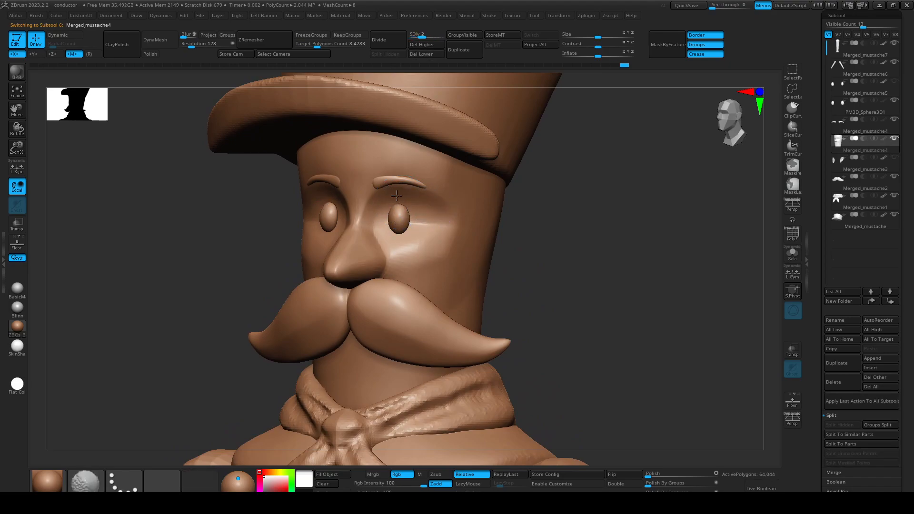
pyautogui.moveTo(394, 205)
pyautogui.keyDown('shift'); pyautogui.mouseDown()
pyautogui.moveTo(410, 205)
pyautogui.moveTo(403, 195)
pyautogui.mouseUp(); pyautogui.keyUp('shift')
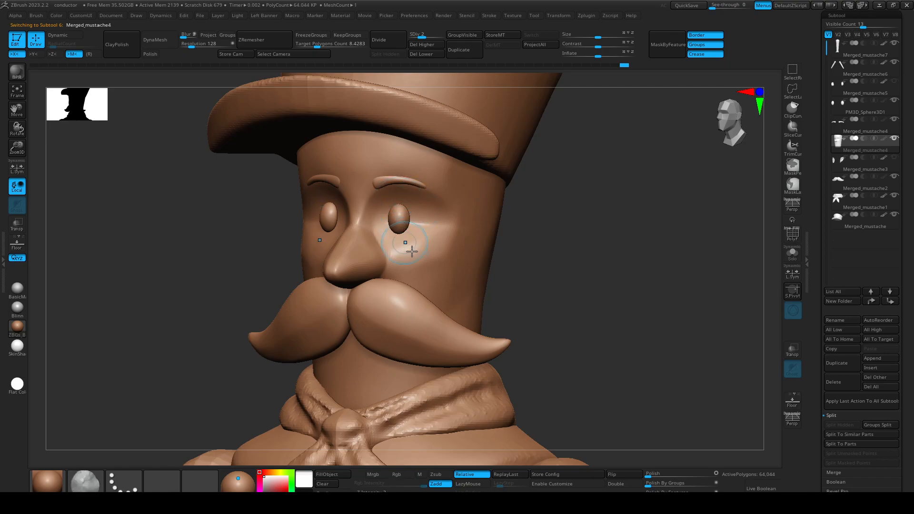
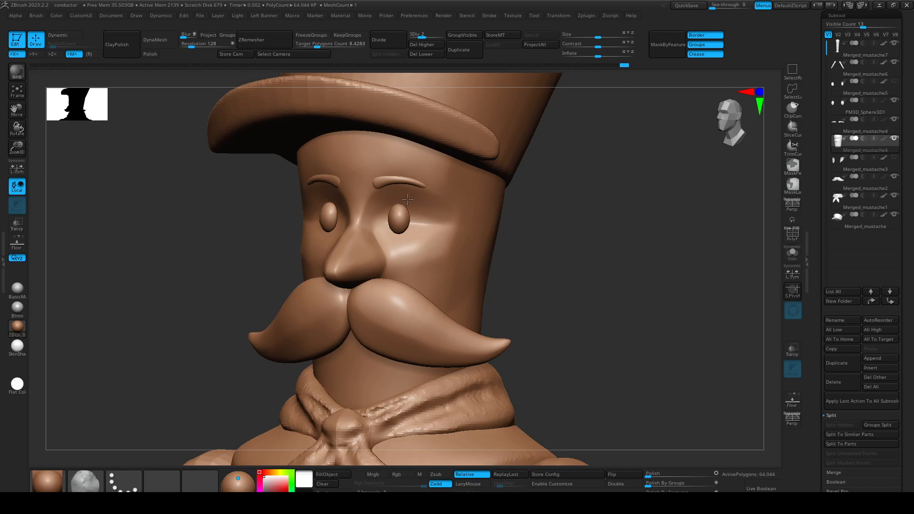
# Isolate the head and smooth the eye sockets and the sides of the nose.
pyautogui.click(792, 253)
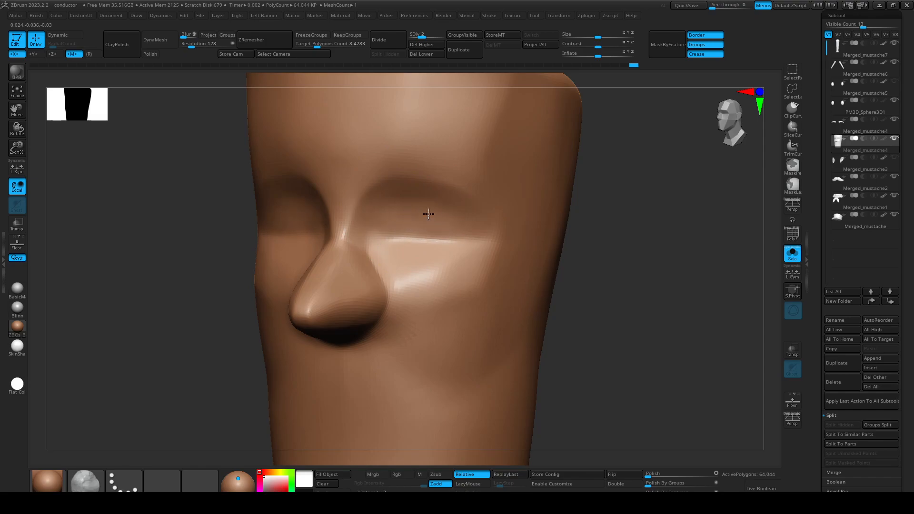
pyautogui.press('shift')
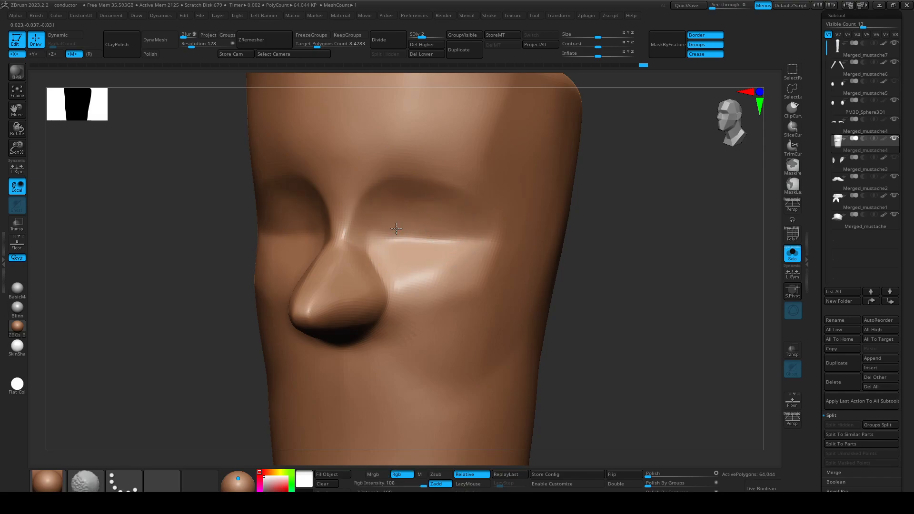
pyautogui.moveTo(524, 267)
pyautogui.keyDown('ctrl'); pyautogui.mouseDown(button='right')
pyautogui.moveTo(513, 261)
pyautogui.moveTo(612, 295)
pyautogui.moveTo(516, 283)
pyautogui.mouseUp(button='right'); pyautogui.keyUp('ctrl')
pyautogui.moveTo(543, 319); pyautogui.dragTo(567, 345, button='right')
pyautogui.press('shift')
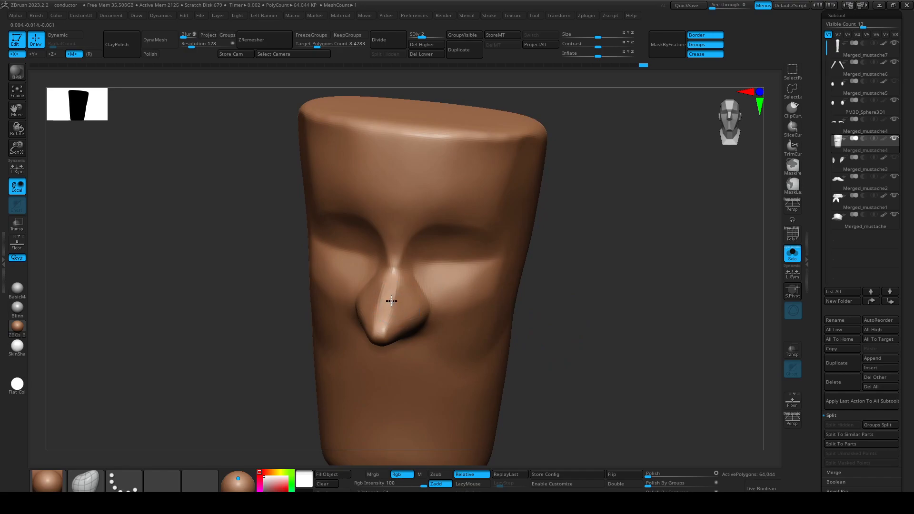
pyautogui.press('shift')
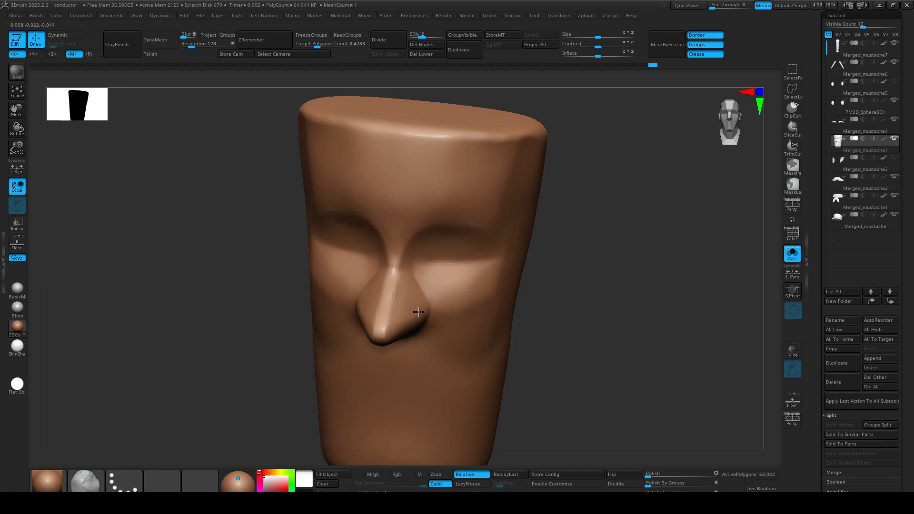
# Soften the ridge below the eye sockets and smooth the cheeks on the isolated head.
pyautogui.moveTo(552, 376); pyautogui.dragTo(522, 290)
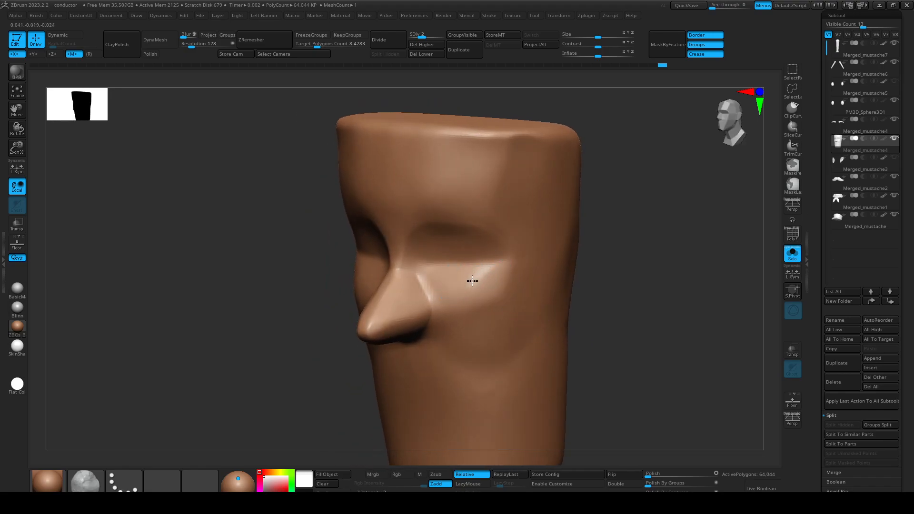
pyautogui.moveTo(454, 298); pyautogui.dragTo(487, 259)
pyautogui.press('shift')
pyautogui.moveTo(590, 324)
pyautogui.mouseDown()
pyautogui.moveTo(620, 328)
pyautogui.moveTo(612, 319)
pyautogui.mouseUp()
pyautogui.keyDown('shift'); pyautogui.moveTo(462, 290); pyautogui.dragTo(462, 298); pyautogui.keyUp('shift')
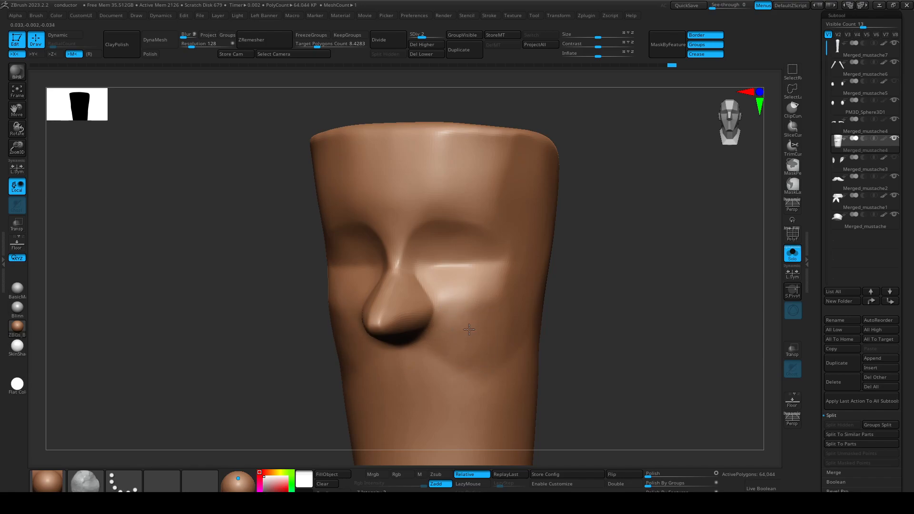
pyautogui.moveTo(549, 365)
pyautogui.mouseDown()
pyautogui.moveTo(495, 363)
pyautogui.moveTo(517, 360)
pyautogui.mouseUp()
pyautogui.keyDown('shift'); pyautogui.moveTo(449, 330); pyautogui.dragTo(469, 360); pyautogui.keyUp('shift')
# Return the head to subdivision level 3, show all subtools and smooth the outer side of the face.
pyautogui.hotkey('ctrl', 'd')
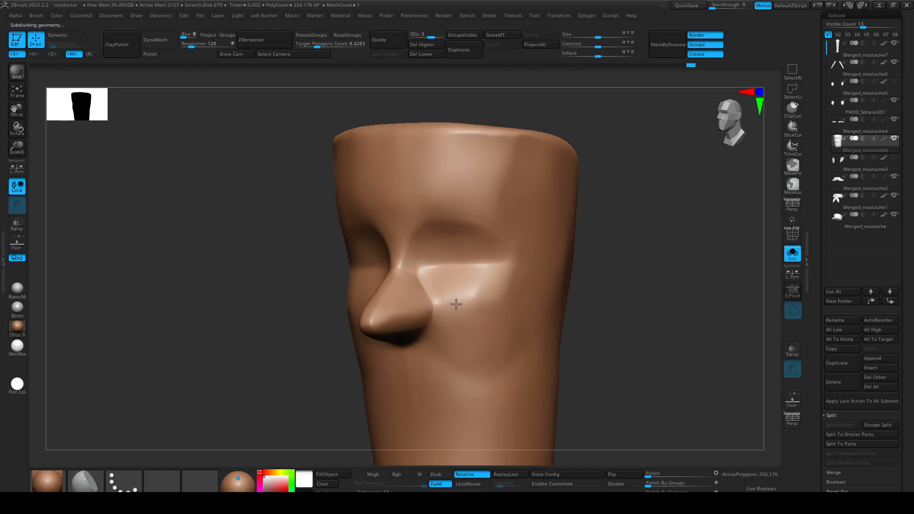
pyautogui.moveTo(590, 311); pyautogui.dragTo(629, 290)
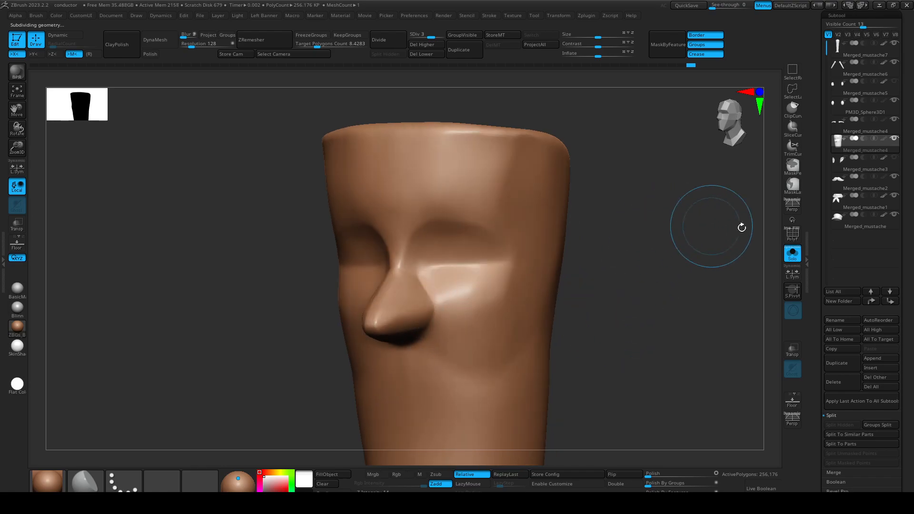
pyautogui.click(792, 254)
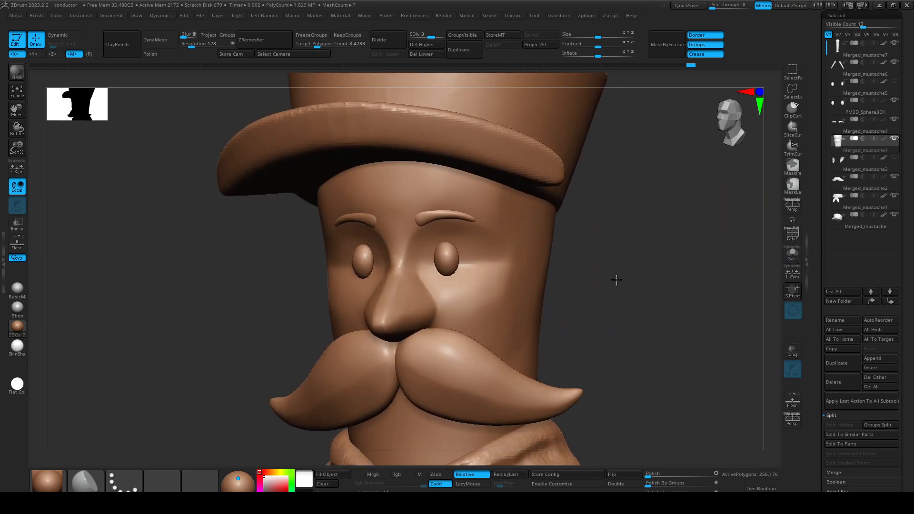
pyautogui.moveTo(615, 293); pyautogui.dragTo(604, 291)
pyautogui.keyDown('shift'); pyautogui.moveTo(522, 254); pyautogui.dragTo(514, 278); pyautogui.keyUp('shift')
# Drop the head to subdivision level 1 and reshape the brow, temples and cheeks with a resized Move brush.
pyautogui.hotkey('shift', 'd')
pyautogui.hotkey('shift', 'd')
pyautogui.moveTo(636, 283); pyautogui.dragTo(520, 249)
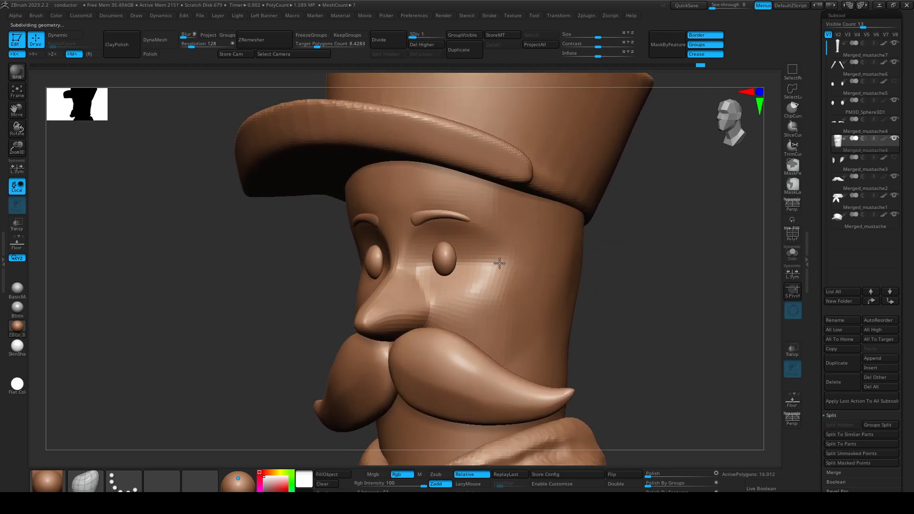
pyautogui.moveTo(590, 259)
pyautogui.keyDown('shift'); pyautogui.mouseDown()
pyautogui.moveTo(608, 255)
pyautogui.moveTo(555, 243)
pyautogui.mouseUp(); pyautogui.keyUp('shift')
pyautogui.press('s')
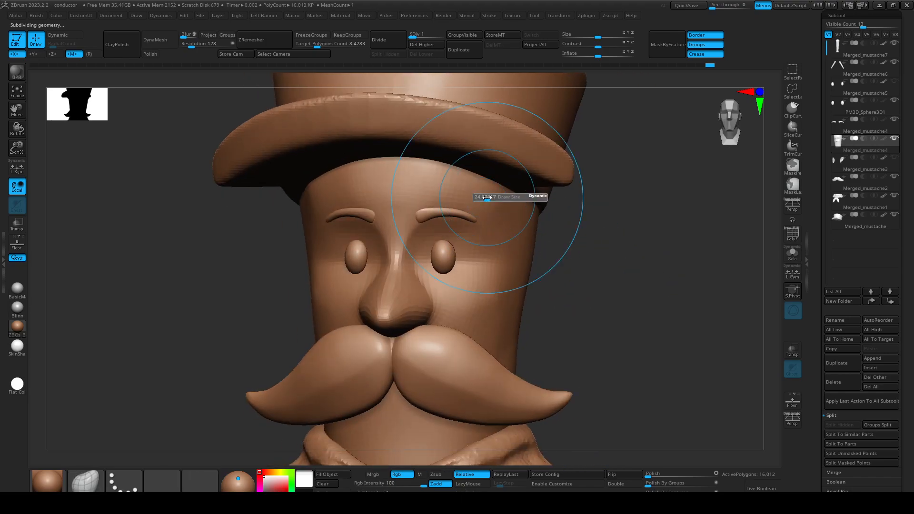
pyautogui.moveTo(448, 167); pyautogui.dragTo(434, 178)
pyautogui.moveTo(506, 225); pyautogui.dragTo(491, 226)
pyautogui.moveTo(502, 299); pyautogui.dragTo(497, 297)
pyautogui.press('s')
pyautogui.moveTo(570, 318); pyautogui.dragTo(468, 312)
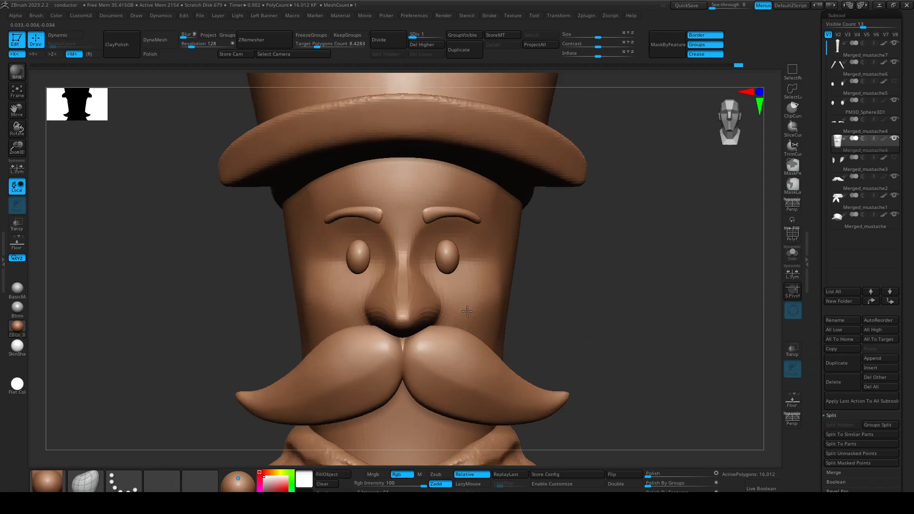
pyautogui.moveTo(469, 278)
pyautogui.mouseDown()
pyautogui.moveTo(480, 274)
pyautogui.moveTo(490, 287)
pyautogui.mouseUp()
# Raise the head to subdivision level 2 and smooth the nose bridge and the cheeks beside the eyes.
pyautogui.hotkey('ctrl', 'd')
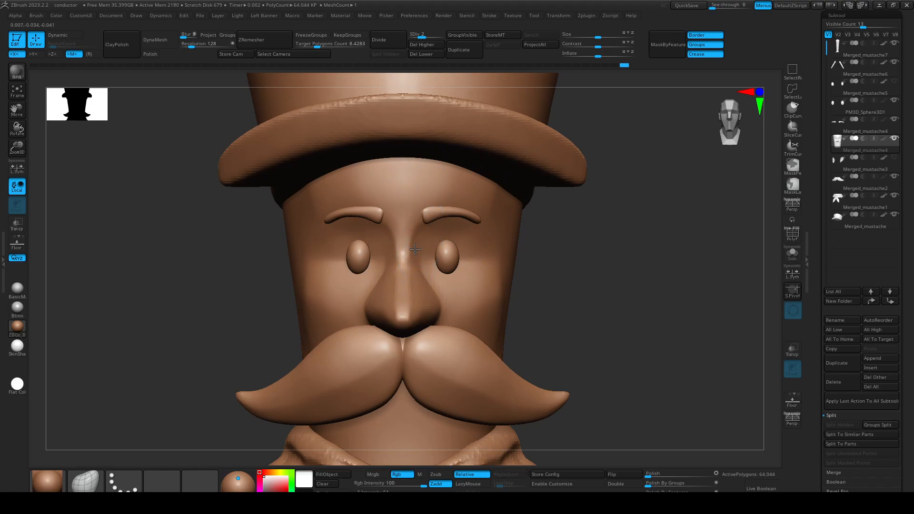
pyautogui.press('shift')
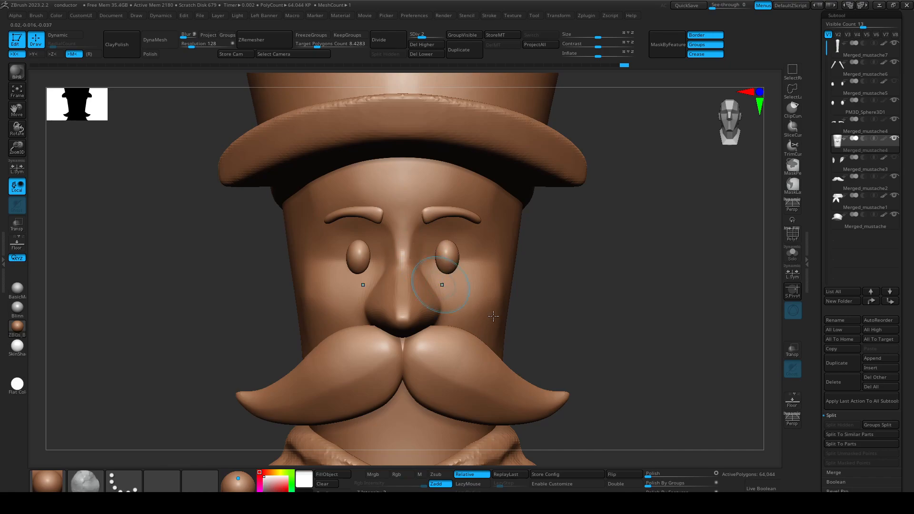
pyautogui.moveTo(473, 306); pyautogui.dragTo(457, 264, button='right')
pyautogui.moveTo(405, 253)
pyautogui.keyDown('shift'); pyautogui.mouseDown()
pyautogui.moveTo(403, 239)
pyautogui.moveTo(429, 243)
pyautogui.mouseUp(); pyautogui.keyUp('shift')
pyautogui.moveTo(614, 304)
pyautogui.mouseDown(button='right')
pyautogui.moveTo(575, 300)
pyautogui.moveTo(521, 246)
pyautogui.mouseUp(button='right')
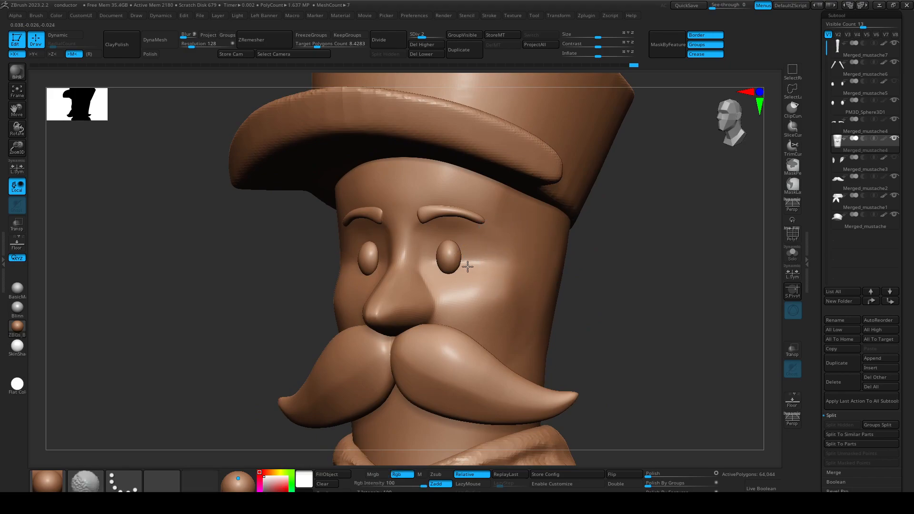
pyautogui.keyDown('shift'); pyautogui.moveTo(476, 267); pyautogui.dragTo(463, 258); pyautogui.keyUp('shift')
pyautogui.moveTo(596, 302)
pyautogui.keyDown('ctrl'); pyautogui.mouseDown(button='right')
pyautogui.moveTo(525, 278)
pyautogui.moveTo(548, 248)
pyautogui.mouseUp(button='right'); pyautogui.keyUp('ctrl')
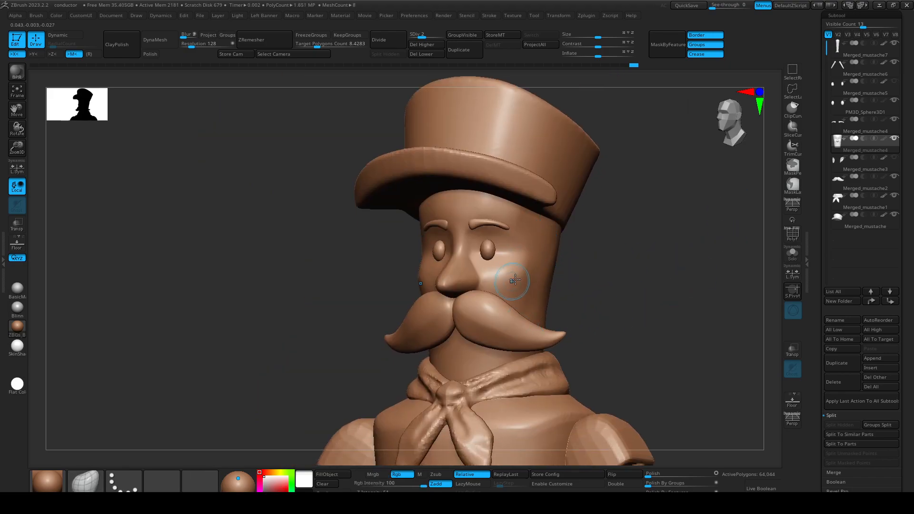
# Enlarge the Move brush and adjust the side of the head in three-quarter view.
pyautogui.keyDown('alt'); pyautogui.moveTo(512, 281); pyautogui.dragTo(498, 259, button='right'); pyautogui.keyUp('alt')
pyautogui.moveTo(565, 254)
pyautogui.keyDown('alt'); pyautogui.mouseDown(button='right')
pyautogui.moveTo(557, 224)
pyautogui.moveTo(585, 247)
pyautogui.moveTo(558, 226)
pyautogui.mouseUp(button='right'); pyautogui.keyUp('alt')
pyautogui.press('s')
pyautogui.moveTo(493, 225); pyautogui.dragTo(503, 224)
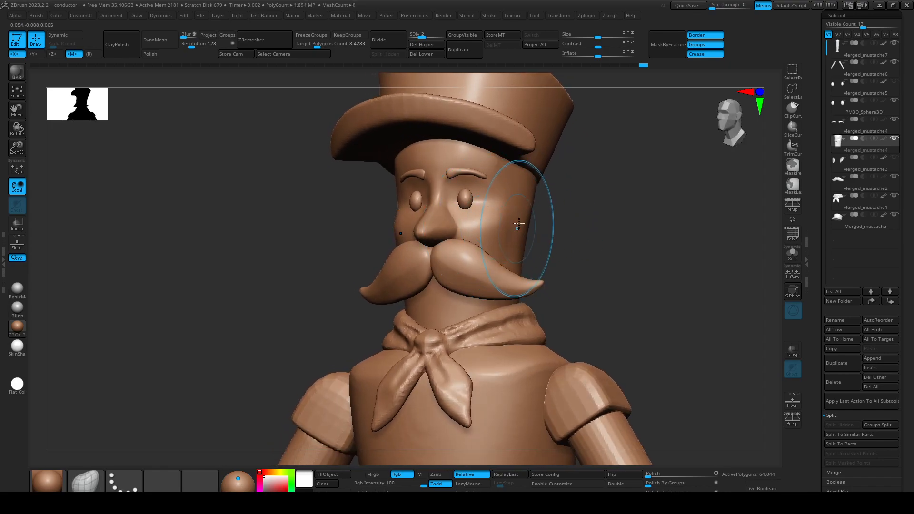
pyautogui.moveTo(585, 298)
pyautogui.keyDown('shift'); pyautogui.mouseDown(button='right')
pyautogui.moveTo(593, 290)
pyautogui.moveTo(550, 318)
pyautogui.mouseUp(button='right'); pyautogui.keyUp('shift')
# Isolate the head, mask its lower part at subdivision level 1 and invert the softened mask so only the base stays editable.
pyautogui.click(792, 253)
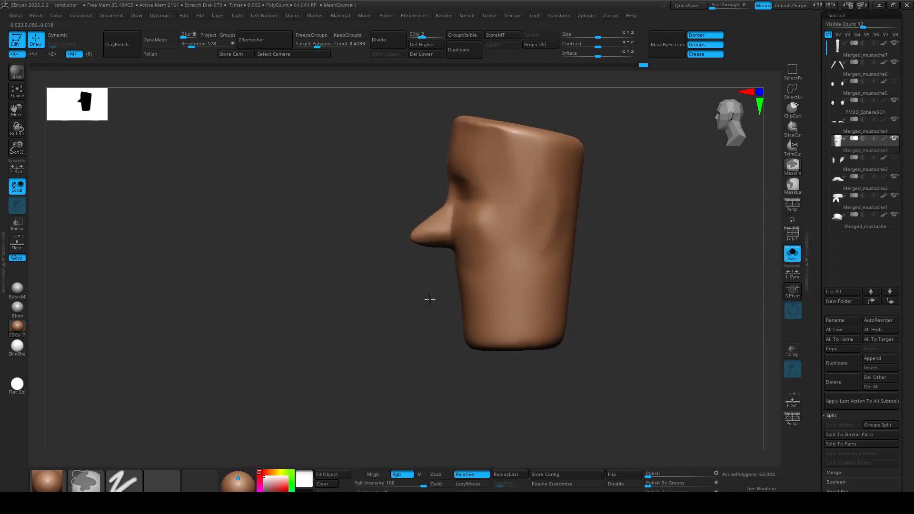
pyautogui.keyDown('ctrl'); pyautogui.moveTo(370, 291); pyautogui.dragTo(631, 406); pyautogui.keyUp('ctrl')
pyautogui.hotkey('shift', 'd')
pyautogui.moveTo(566, 359)
pyautogui.mouseDown(button='right')
pyautogui.moveTo(565, 376)
pyautogui.moveTo(530, 350)
pyautogui.mouseUp(button='right')
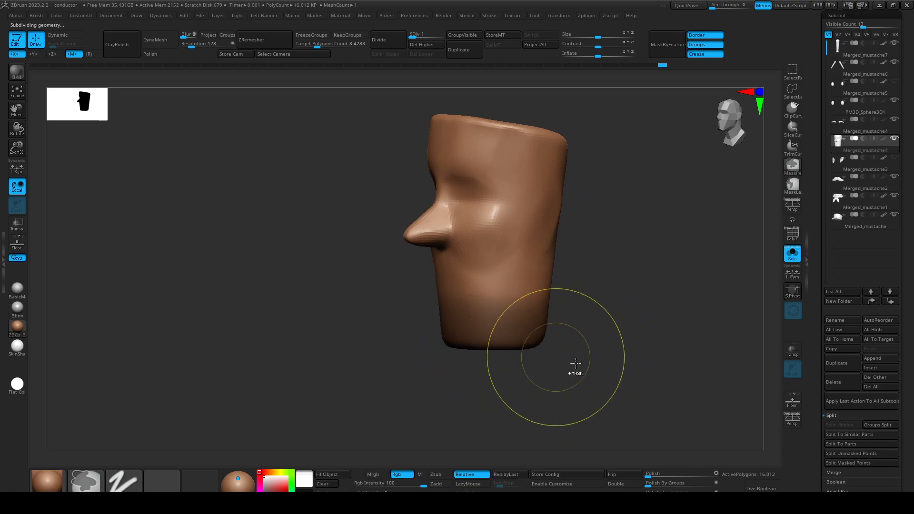
pyautogui.keyDown('ctrl'); pyautogui.click(564, 336); pyautogui.keyUp('ctrl')
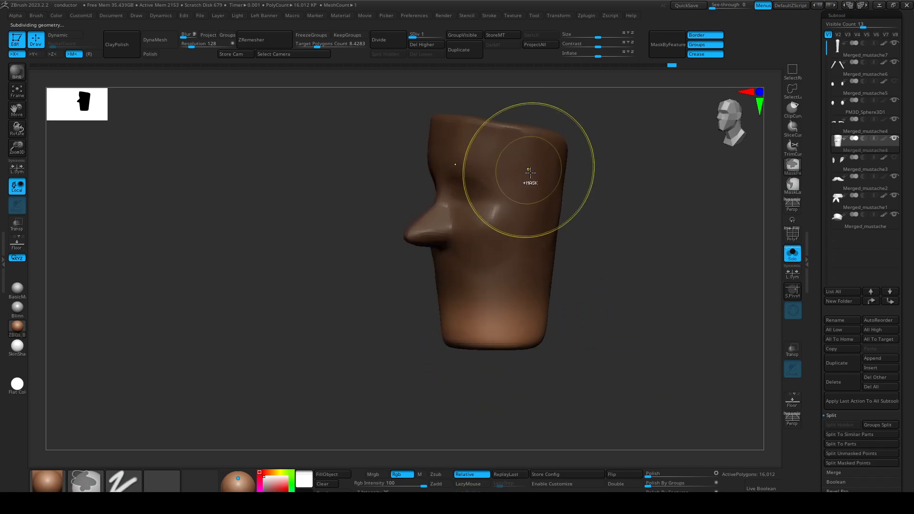
# Invert the head's mask twice so only its lower part stays editable and move the transform gizmo down to the base.
pyautogui.keyDown('ctrl'); pyautogui.click(608, 290); pyautogui.keyUp('ctrl')
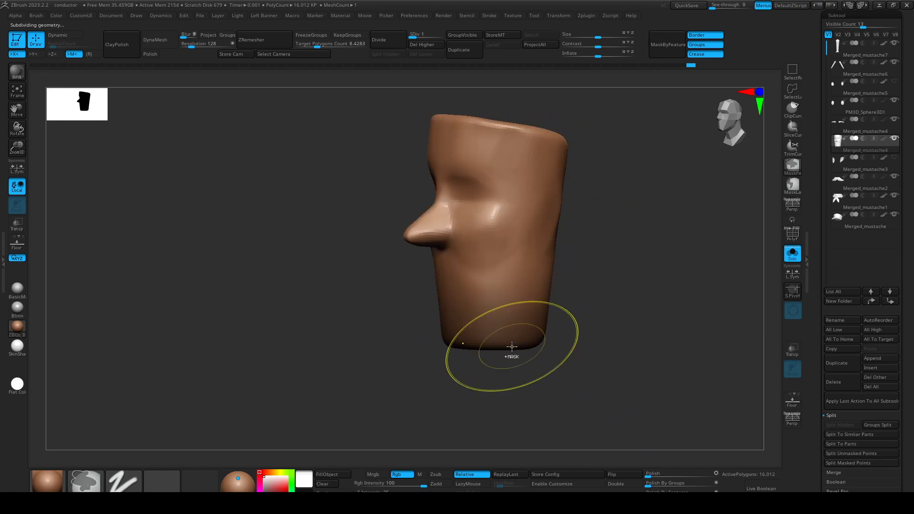
pyautogui.keyDown('ctrl'); pyautogui.click(595, 353); pyautogui.keyUp('ctrl')
pyautogui.moveTo(617, 362); pyautogui.dragTo(635, 347)
pyautogui.press('w')
pyautogui.click(441, 158)
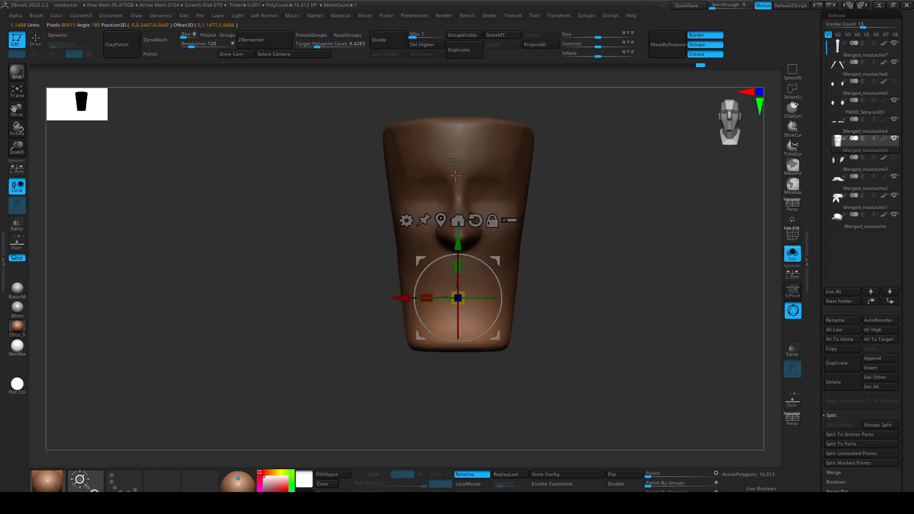
pyautogui.keyDown('alt'); pyautogui.moveTo(459, 241); pyautogui.dragTo(459, 291); pyautogui.keyUp('alt')
# Scale the head's unmasked base to about 0.72, clear the mask and show all subtools again.
pyautogui.moveTo(567, 315); pyautogui.dragTo(463, 338)
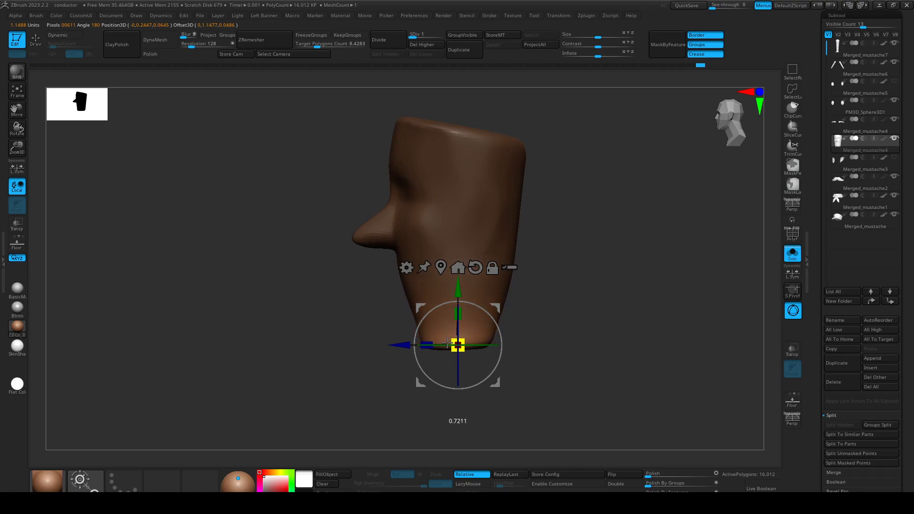
pyautogui.moveTo(448, 342); pyautogui.dragTo(448, 342)
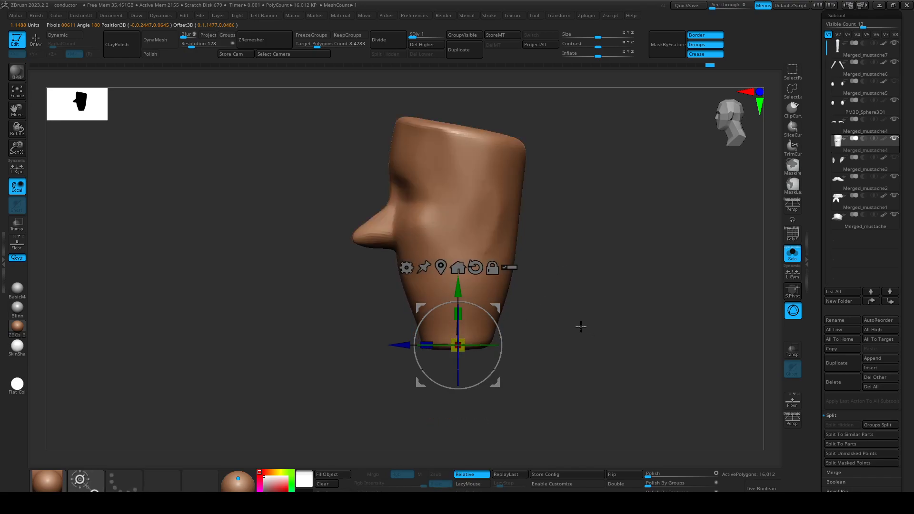
pyautogui.moveTo(581, 324); pyautogui.dragTo(620, 316)
pyautogui.click(793, 261)
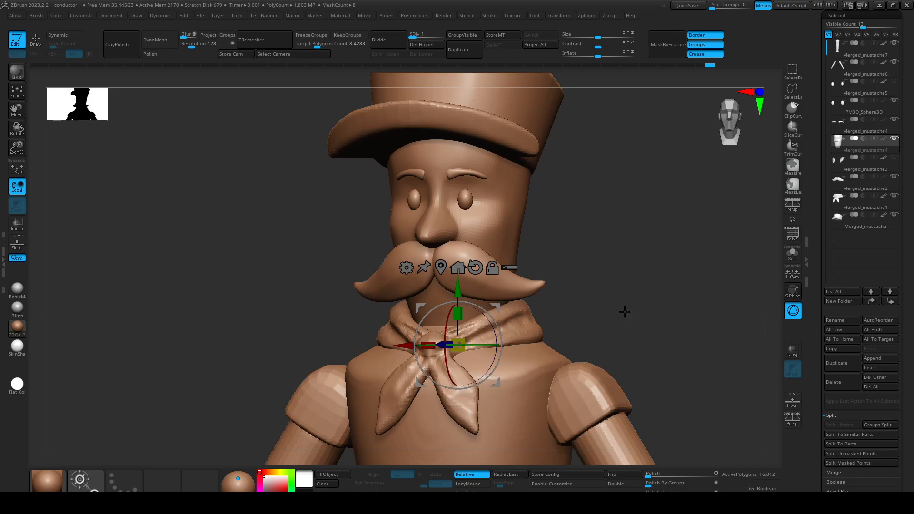
# Adjust the back of the neck above the scarf with the Move brush under X symmetry.
pyautogui.press('q')
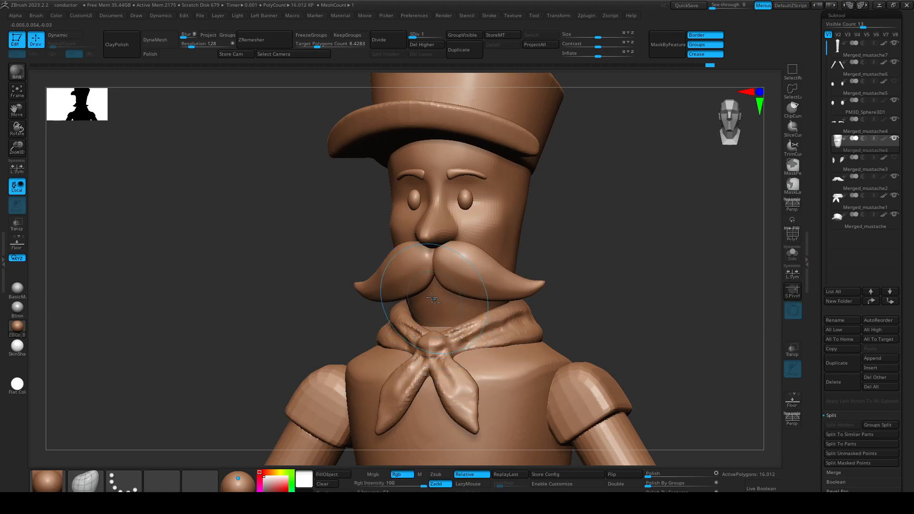
pyautogui.moveTo(440, 280)
pyautogui.mouseDown(button='right')
pyautogui.moveTo(572, 241)
pyautogui.moveTo(575, 251)
pyautogui.moveTo(515, 249)
pyautogui.moveTo(624, 263)
pyautogui.mouseUp(button='right')
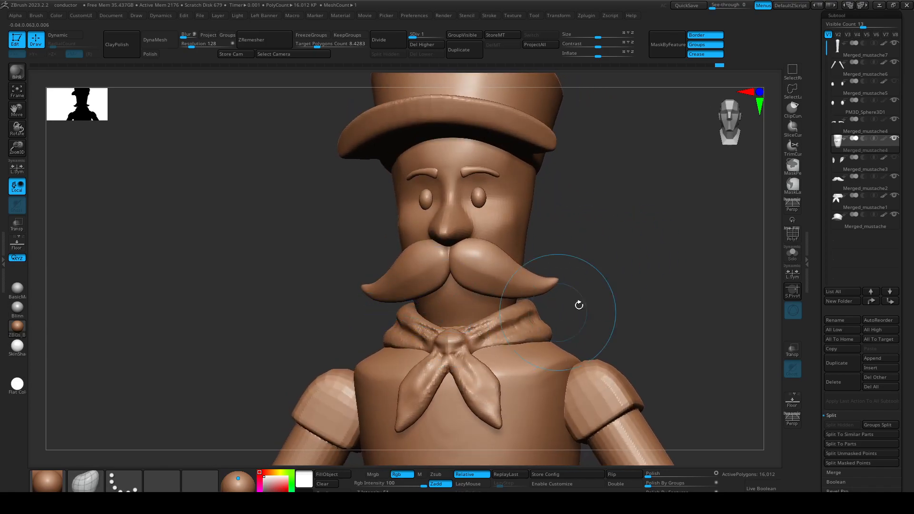
pyautogui.keyDown('shift'); pyautogui.moveTo(563, 310); pyautogui.dragTo(521, 311, button='right'); pyautogui.keyUp('shift')
pyautogui.moveTo(587, 300); pyautogui.dragTo(404, 299, button='right')
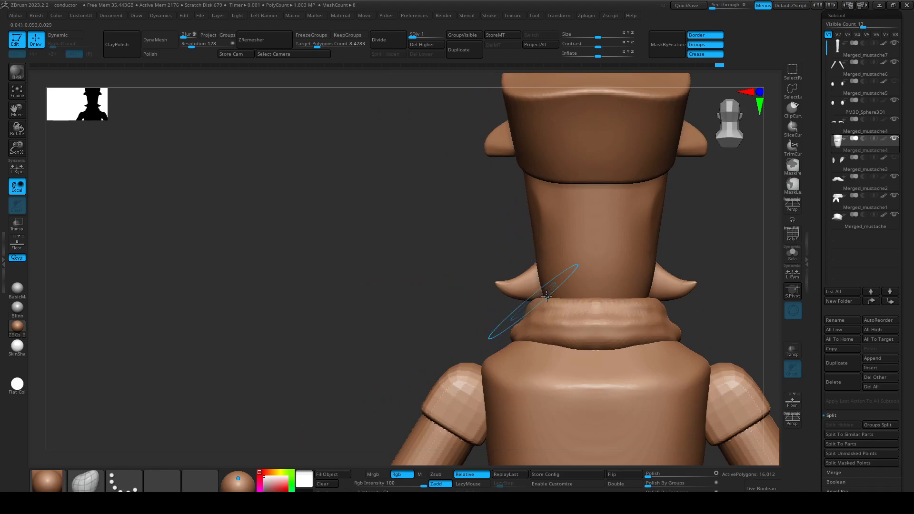
pyautogui.moveTo(541, 273); pyautogui.dragTo(548, 278)
pyautogui.press('x')
pyautogui.moveTo(551, 286); pyautogui.dragTo(543, 251)
pyautogui.moveTo(333, 238); pyautogui.dragTo(599, 206)
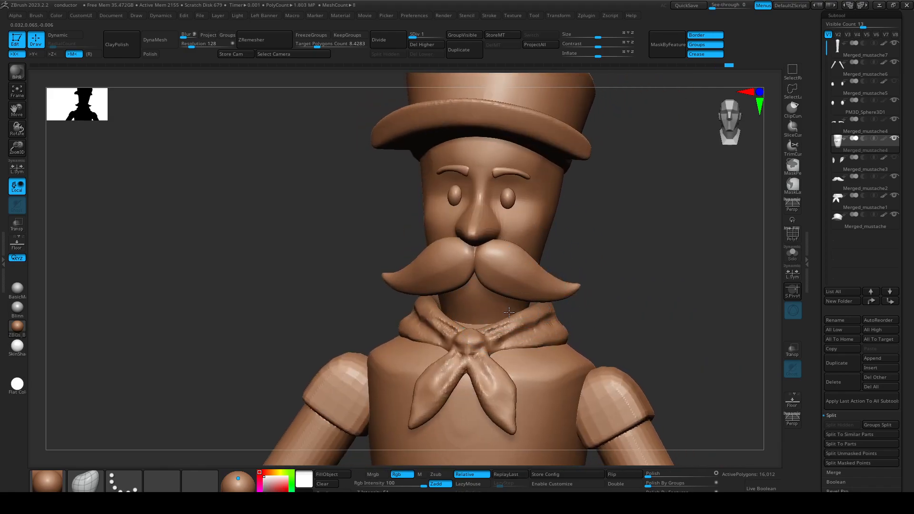
# Reshape the chin below the mustache with a resized Move brush and raise the head to subdivision level 2.
pyautogui.moveTo(612, 281); pyautogui.dragTo(580, 276)
pyautogui.press('s')
pyautogui.moveTo(473, 285); pyautogui.dragTo(458, 283)
pyautogui.press('s')
pyautogui.keyDown('ctrl'); pyautogui.moveTo(465, 281); pyautogui.dragTo(480, 292, button='right'); pyautogui.keyUp('ctrl')
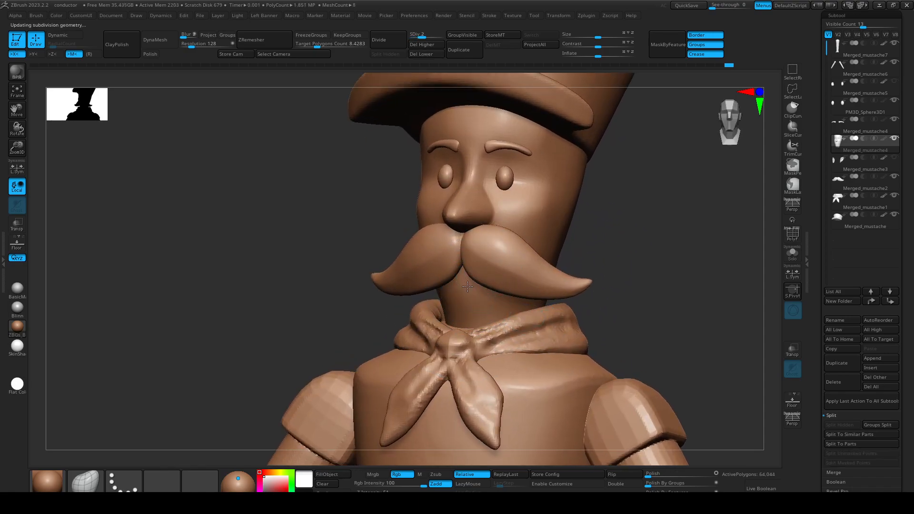
pyautogui.hotkey('ctrl', 'd')
# Apply ClayPolish to the head from the geometry options.
pyautogui.moveTo(485, 123); pyautogui.dragTo(645, 288, button='right')
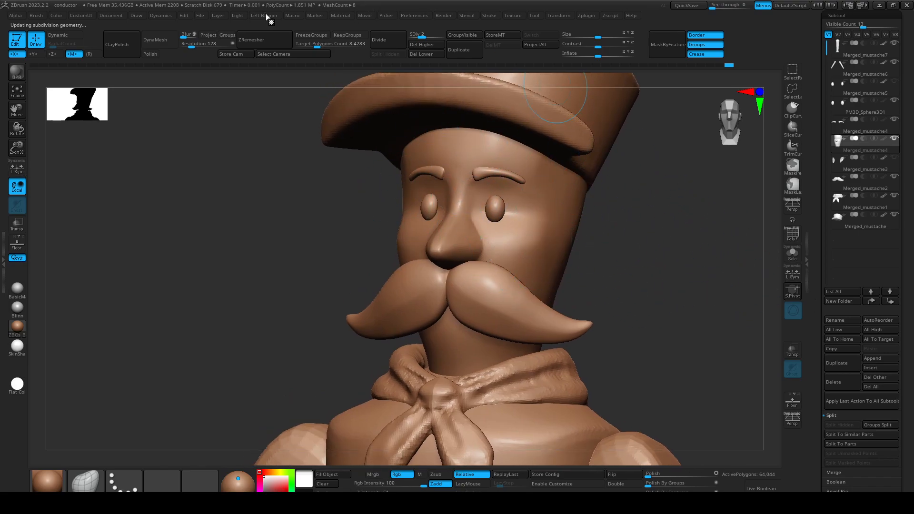
pyautogui.moveTo(815, 466); pyautogui.dragTo(816, 374)
pyautogui.click(846, 300)
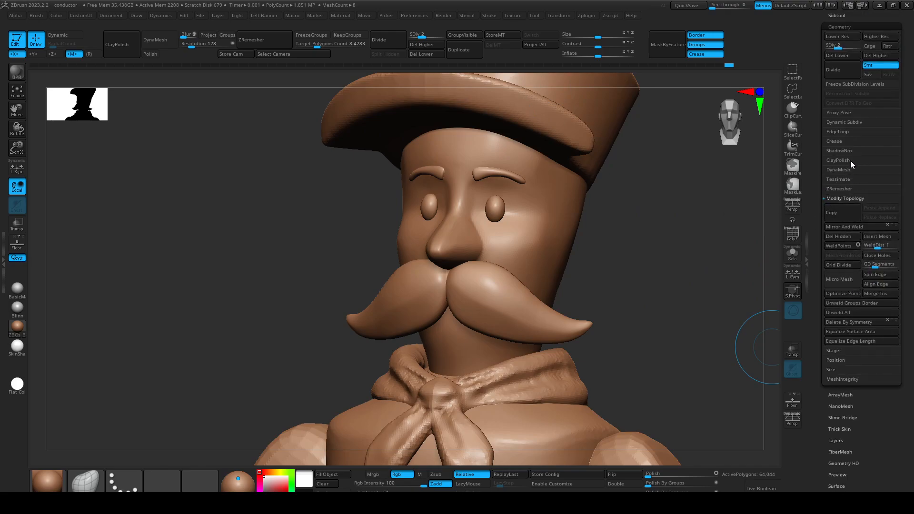
pyautogui.click(838, 160)
pyautogui.click(843, 189)
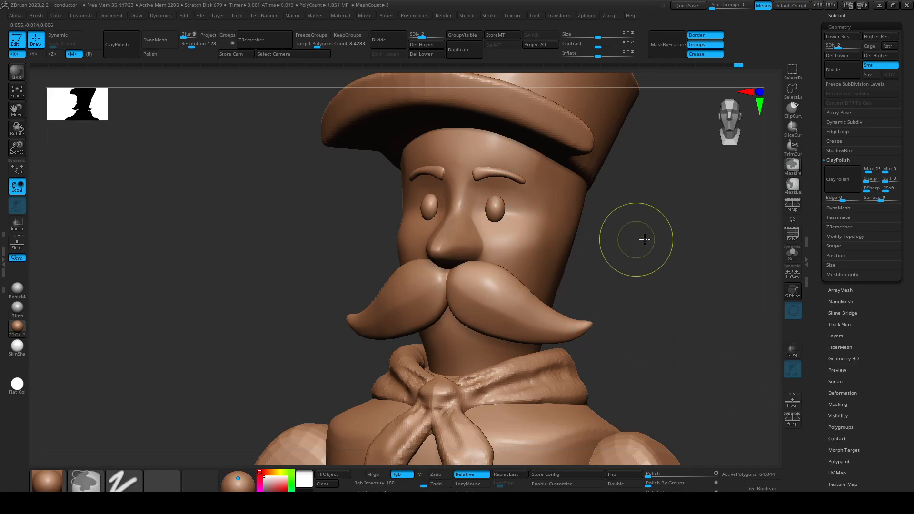
pyautogui.moveTo(627, 329)
pyautogui.mouseDown()
pyautogui.moveTo(675, 317)
pyautogui.moveTo(628, 312)
pyautogui.mouseUp()
# Resize the brush and smooth the nose tip above the mustache.
pyautogui.moveTo(675, 276)
pyautogui.mouseDown()
pyautogui.moveTo(669, 289)
pyautogui.moveTo(553, 246)
pyautogui.moveTo(586, 324)
pyautogui.mouseUp()
pyautogui.press('s')
pyautogui.click(441, 230)
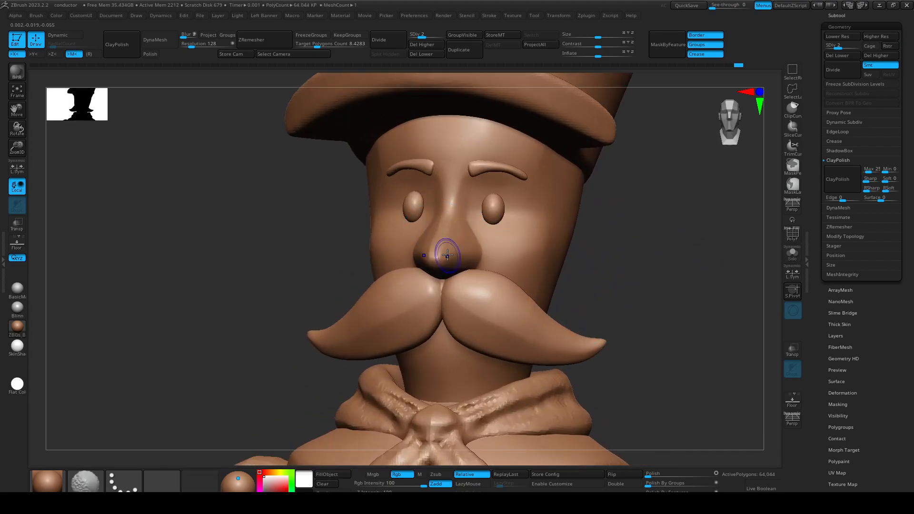
pyautogui.keyDown('alt'); pyautogui.moveTo(588, 285); pyautogui.dragTo(523, 276); pyautogui.keyUp('alt')
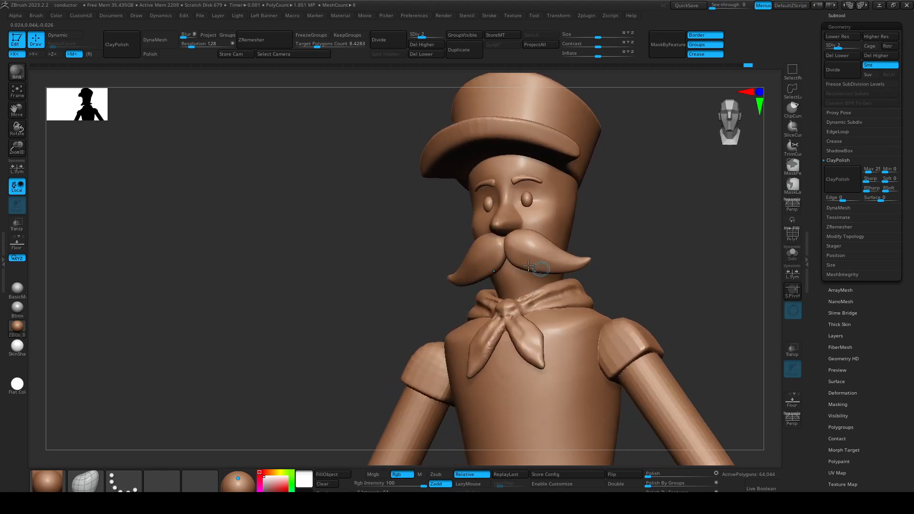
# Build up a small lower lip in the gap below the mustache and smooth its surface.
pyautogui.keyDown('ctrl'); pyautogui.moveTo(532, 265); pyautogui.dragTo(511, 291, button='right'); pyautogui.keyUp('ctrl')
pyautogui.moveTo(435, 291); pyautogui.dragTo(472, 318, button='right')
pyautogui.moveTo(677, 323); pyautogui.dragTo(666, 304, button='right')
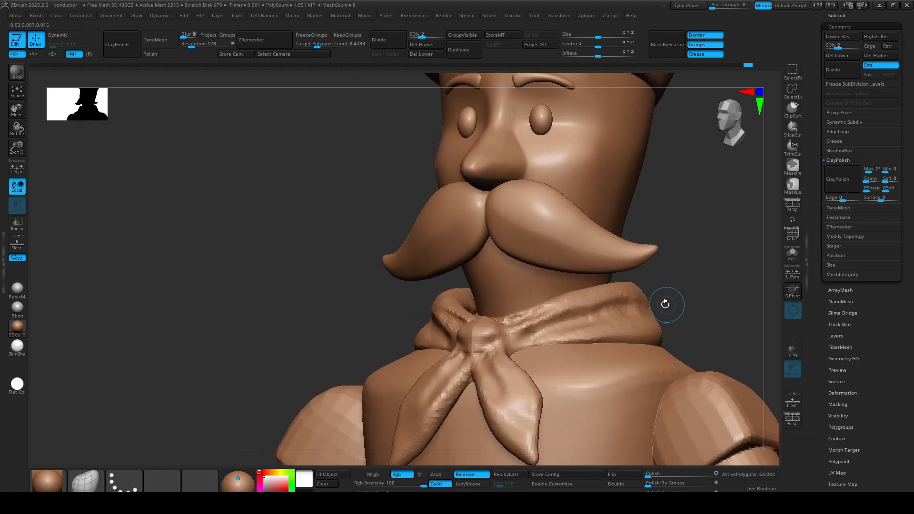
pyautogui.press('shift')
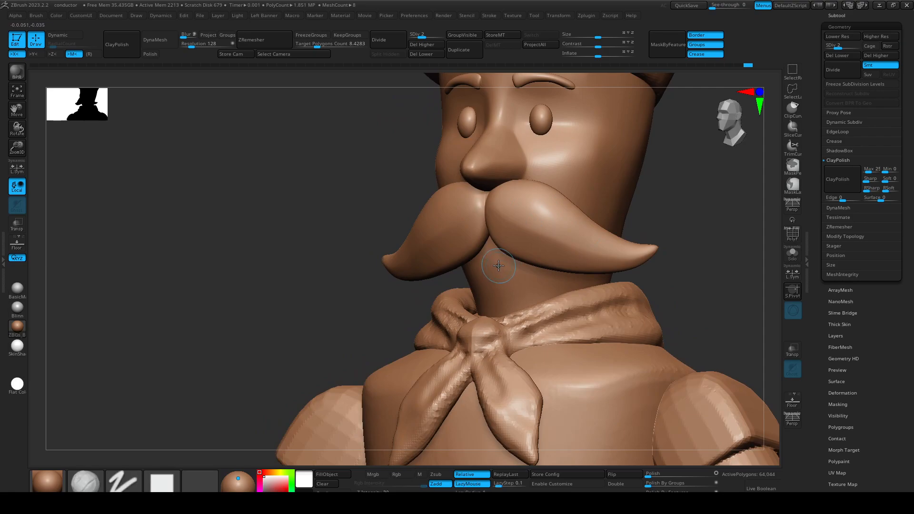
pyautogui.moveTo(493, 259)
pyautogui.keyDown('ctrl'); pyautogui.mouseDown(button='right')
pyautogui.moveTo(404, 302)
pyautogui.moveTo(455, 303)
pyautogui.mouseUp(button='right'); pyautogui.keyUp('ctrl')
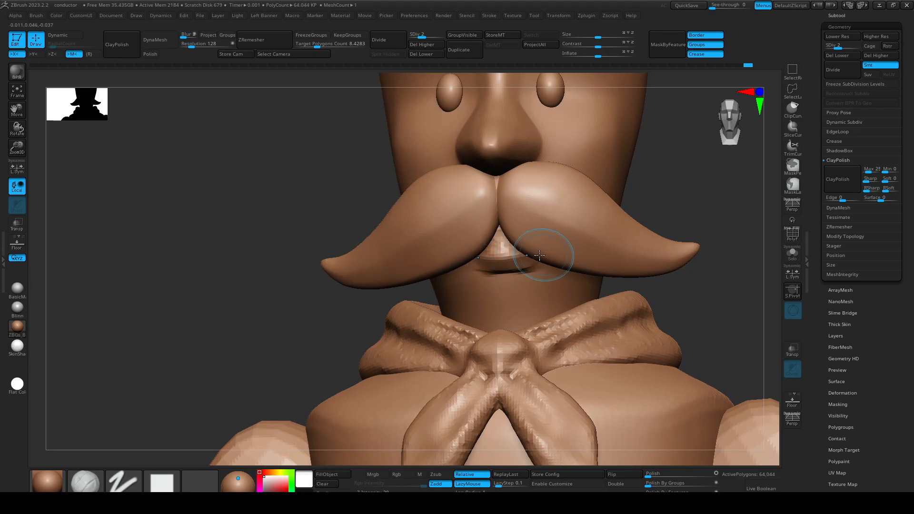
pyautogui.keyDown('shift'); pyautogui.moveTo(503, 271); pyautogui.dragTo(502, 275); pyautogui.keyUp('shift')
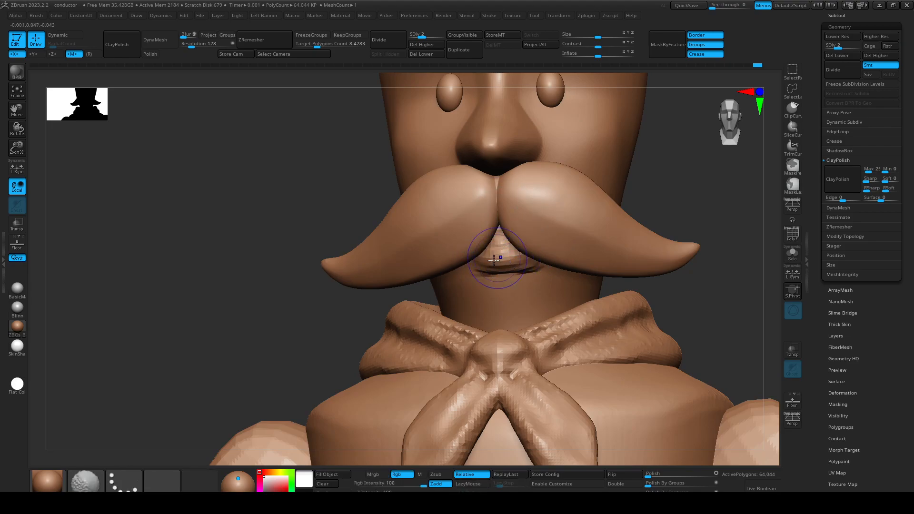
# Raise the head to subdivision level 3 and smooth the lower lip and the fold beneath it.
pyautogui.press('d')
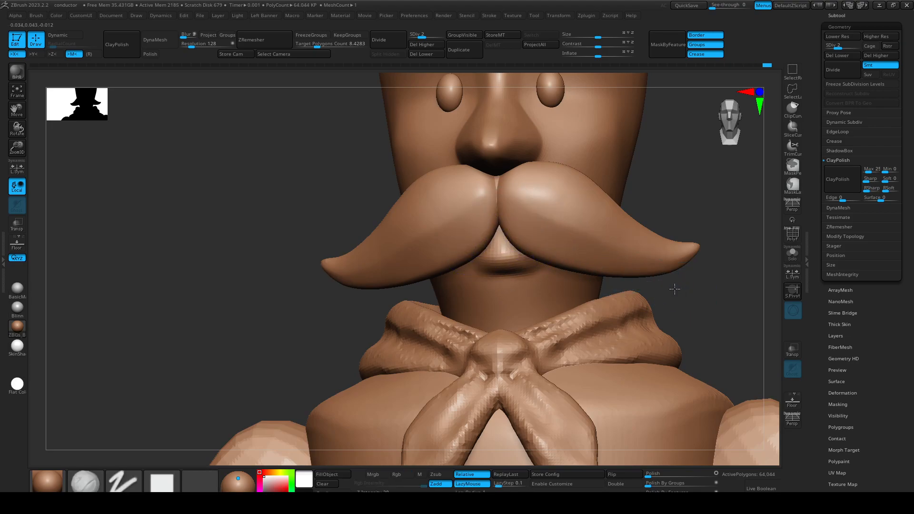
pyautogui.moveTo(683, 290); pyautogui.dragTo(598, 279)
pyautogui.moveTo(722, 295); pyautogui.dragTo(721, 296)
pyautogui.keyDown('ctrl'); pyautogui.moveTo(499, 267); pyautogui.dragTo(504, 303, button='right'); pyautogui.keyUp('ctrl')
pyautogui.press('shift')
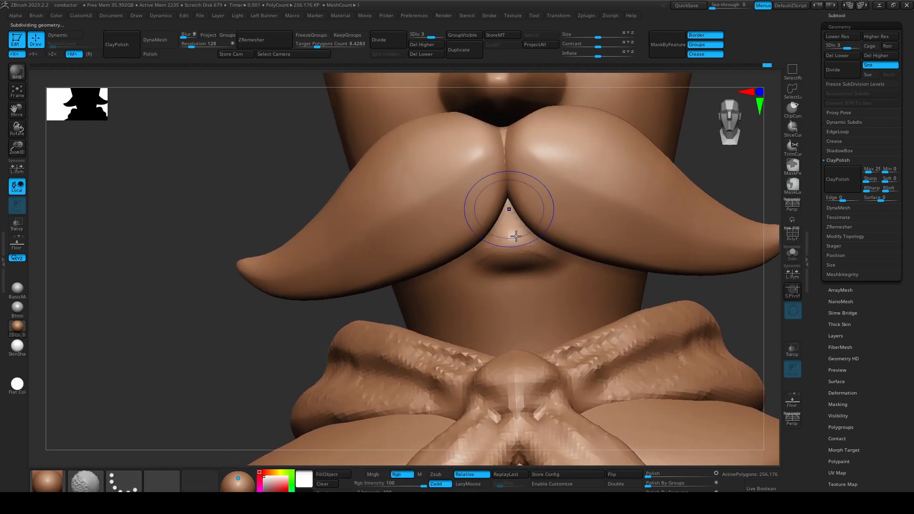
pyautogui.moveTo(682, 310); pyautogui.dragTo(508, 253, button='right')
pyautogui.moveTo(580, 261)
pyautogui.keyDown('shift'); pyautogui.mouseDown()
pyautogui.moveTo(506, 273)
pyautogui.moveTo(510, 267)
pyautogui.mouseUp(); pyautogui.keyUp('shift')
# Raise the head to subdivision level 4 and refine the crease under the lower lip with DamStandard and smoothing.
pyautogui.press('b')
pyautogui.press('d')
pyautogui.press('s')
pyautogui.press('d')
pyautogui.press('s')
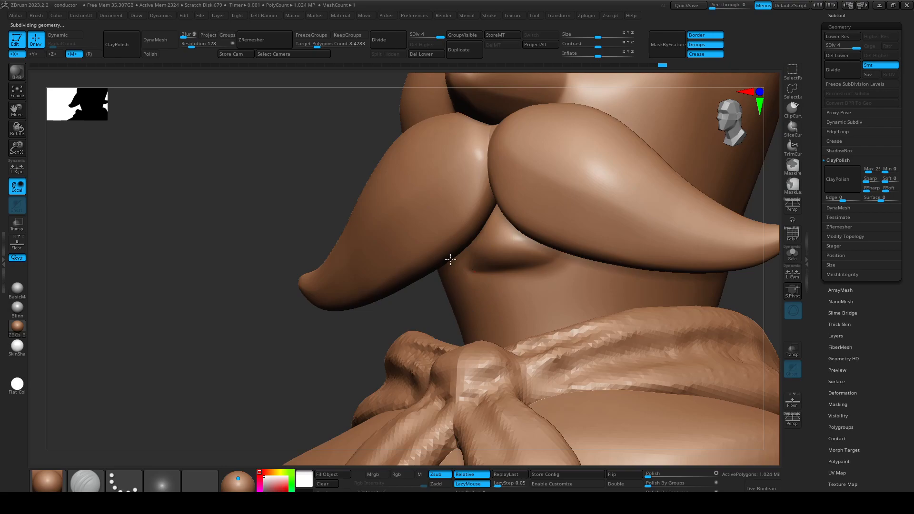
pyautogui.press('shift')
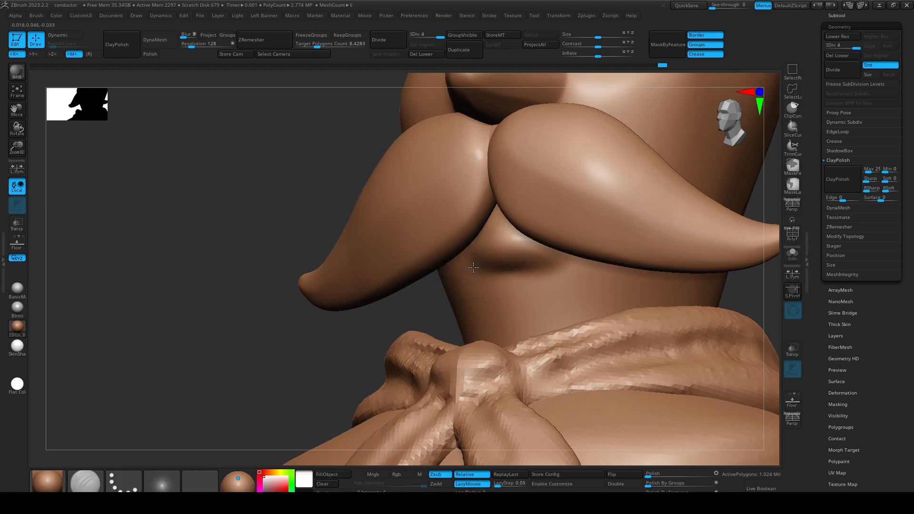
pyautogui.keyDown('shift'); pyautogui.moveTo(527, 272); pyautogui.dragTo(513, 275); pyautogui.keyUp('shift')
# Compare the conductor with the mustache and body tools from several views and return to the conductor's tool.
pyautogui.moveTo(552, 287)
pyautogui.keyDown('ctrl'); pyautogui.mouseDown(button='right')
pyautogui.moveTo(373, 320)
pyautogui.moveTo(524, 305)
pyautogui.moveTo(459, 287)
pyautogui.moveTo(415, 339)
pyautogui.moveTo(505, 271)
pyautogui.moveTo(394, 261)
pyautogui.moveTo(320, 331)
pyautogui.moveTo(365, 293)
pyautogui.moveTo(431, 334)
pyautogui.mouseUp(button='right'); pyautogui.keyUp('ctrl')
pyautogui.moveTo(706, 279)
pyautogui.mouseDown(button='right')
pyautogui.moveTo(662, 265)
pyautogui.moveTo(619, 226)
pyautogui.moveTo(617, 244)
pyautogui.moveTo(600, 234)
pyautogui.mouseUp(button='right')
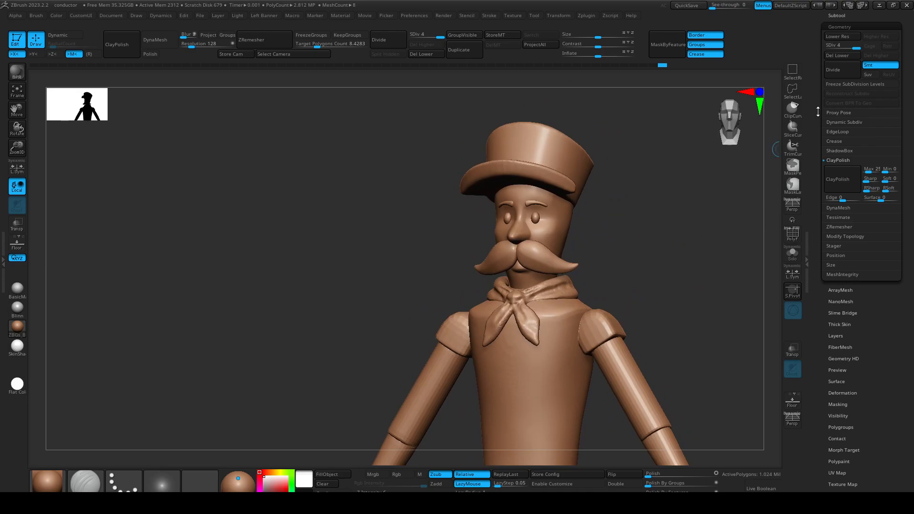
pyautogui.moveTo(818, 112); pyautogui.dragTo(816, 235)
pyautogui.click(858, 161)
pyautogui.keyDown('alt'); pyautogui.moveTo(685, 209); pyautogui.dragTo(678, 452, button='right'); pyautogui.keyUp('alt')
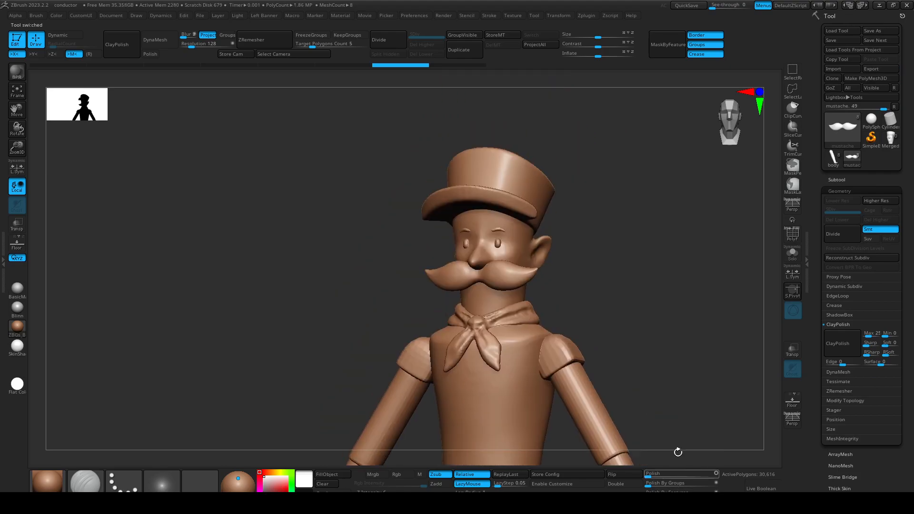
pyautogui.click(836, 159)
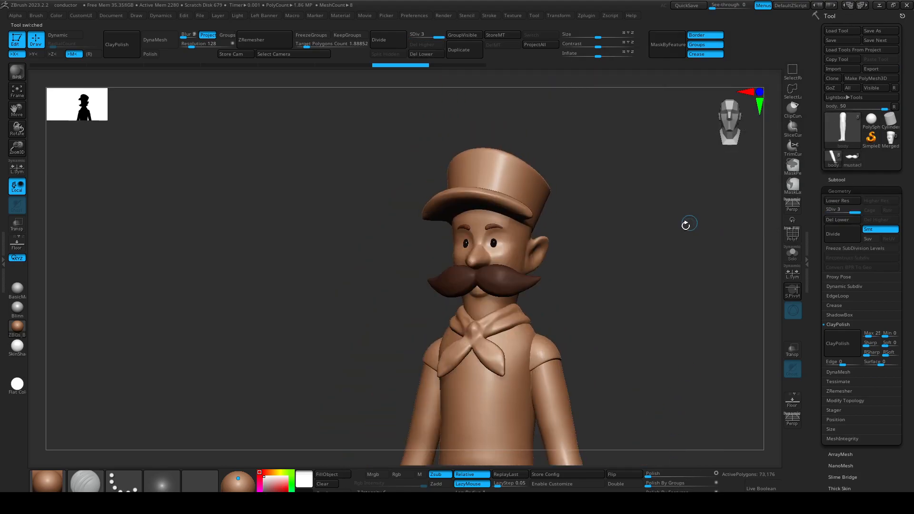
pyautogui.click(896, 145)
pyautogui.keyDown('alt'); pyautogui.moveTo(659, 436); pyautogui.dragTo(652, 298, button='right'); pyautogui.keyUp('alt')
pyautogui.keyDown('alt'); pyautogui.moveTo(625, 412); pyautogui.dragTo(642, 219, button='right'); pyautogui.keyUp('alt')
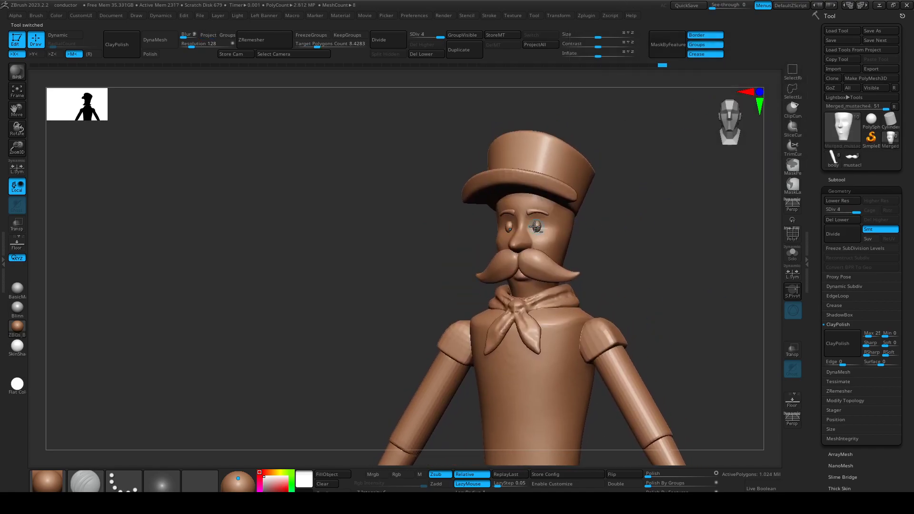
# Select the eyes subtool, turn on local symmetry and scale both eyes down slightly.
pyautogui.keyDown('alt'); pyautogui.click(536, 227); pyautogui.keyUp('alt')
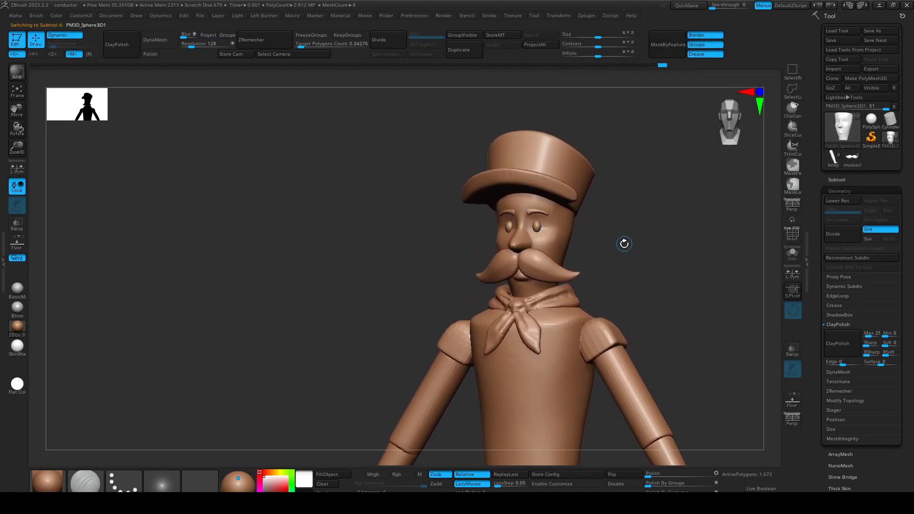
pyautogui.press('w')
pyautogui.click(589, 146)
pyautogui.keyDown('ctrl'); pyautogui.moveTo(633, 195); pyautogui.dragTo(709, 265, button='right'); pyautogui.keyUp('ctrl')
pyautogui.click(796, 278)
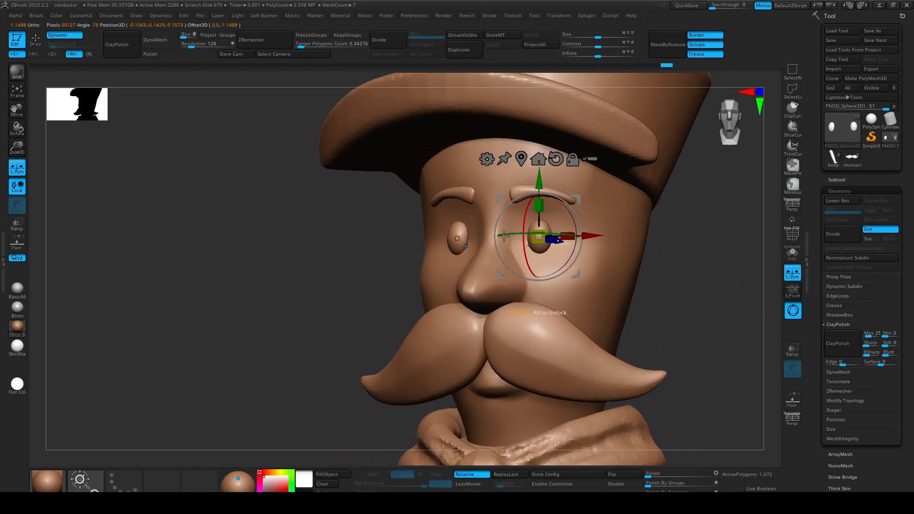
pyautogui.moveTo(542, 239); pyautogui.dragTo(539, 237)
pyautogui.moveTo(667, 329)
pyautogui.keyDown('ctrl'); pyautogui.mouseDown(button='right')
pyautogui.moveTo(669, 290)
pyautogui.moveTo(616, 221)
pyautogui.mouseUp(button='right'); pyautogui.keyUp('ctrl')
# Select the head subtool and adjust the cheeks below the eyes with a resized Move brush.
pyautogui.press('q')
pyautogui.press('s')
pyautogui.moveTo(556, 241); pyautogui.dragTo(562, 241)
pyautogui.keyDown('alt'); pyautogui.click(541, 241); pyautogui.keyUp('alt')
pyautogui.moveTo(587, 245)
pyautogui.mouseDown(button='right')
pyautogui.moveTo(601, 249)
pyautogui.moveTo(587, 278)
pyautogui.mouseUp(button='right')
pyautogui.press('s')
pyautogui.moveTo(560, 241)
pyautogui.mouseDown()
pyautogui.moveTo(558, 266)
pyautogui.moveTo(551, 263)
pyautogui.mouseUp()
pyautogui.press('s')
pyautogui.press('s')
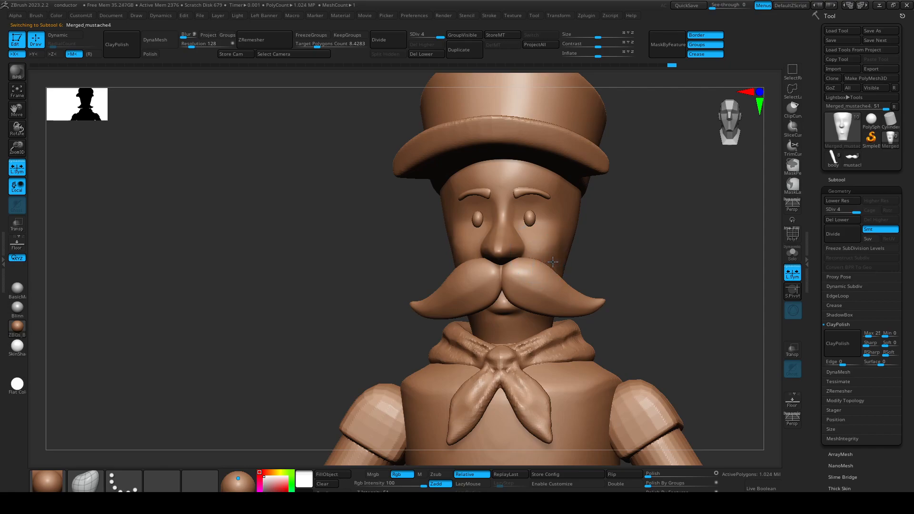
# Refine and smooth the cheeks and the sides of the face, checking them in front and profile views.
pyautogui.moveTo(627, 278); pyautogui.dragTo(600, 276)
pyautogui.keyDown('shift'); pyautogui.moveTo(538, 250); pyautogui.dragTo(539, 239); pyautogui.keyUp('shift')
pyautogui.moveTo(650, 279); pyautogui.dragTo(609, 279)
pyautogui.moveTo(609, 278); pyautogui.dragTo(553, 257, button='right')
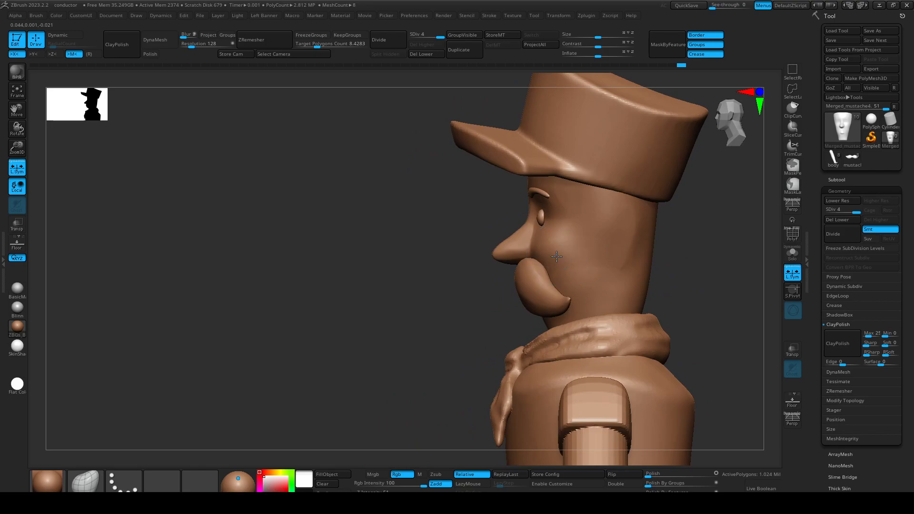
pyautogui.moveTo(497, 297)
pyautogui.mouseDown()
pyautogui.moveTo(567, 255)
pyautogui.moveTo(563, 239)
pyautogui.mouseUp()
pyautogui.moveTo(607, 266); pyautogui.dragTo(672, 276)
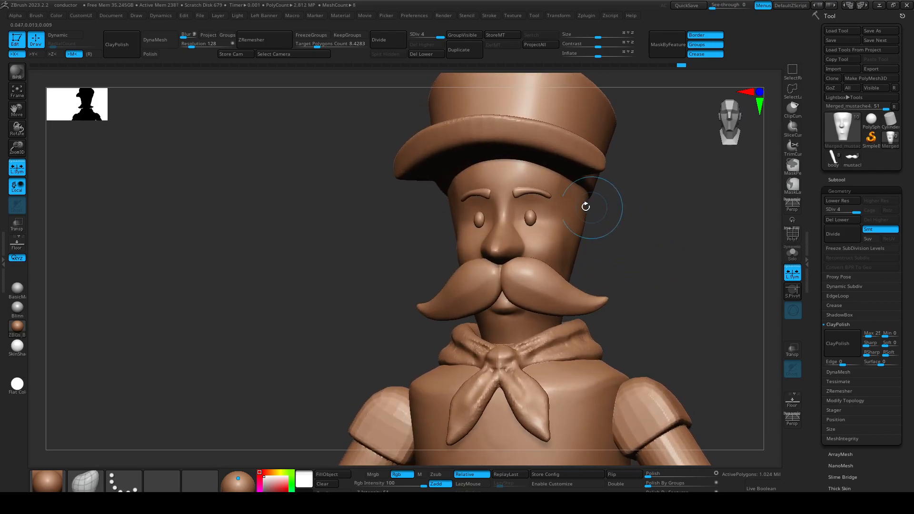
pyautogui.keyDown('alt'); pyautogui.moveTo(590, 224); pyautogui.dragTo(589, 253, button='right'); pyautogui.keyUp('alt')
pyautogui.keyDown('shift'); pyautogui.moveTo(577, 259); pyautogui.dragTo(575, 271); pyautogui.keyUp('shift')
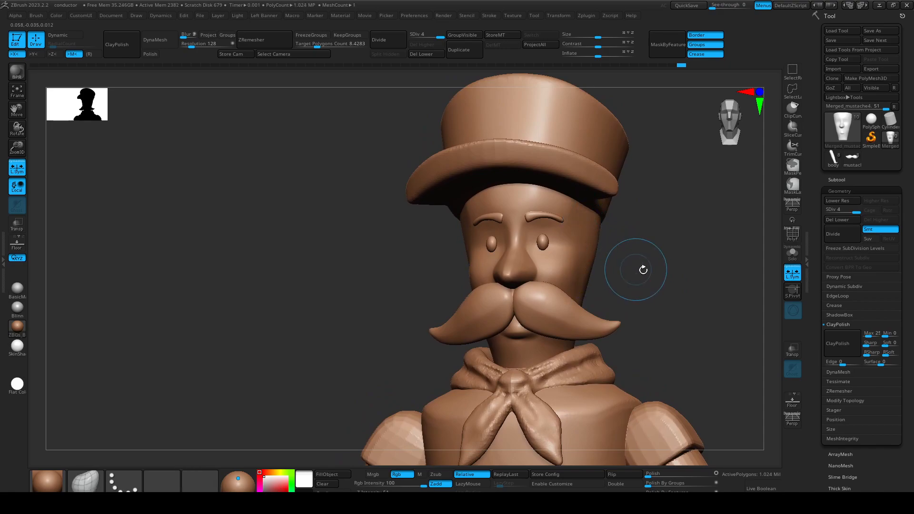
pyautogui.moveTo(641, 270); pyautogui.dragTo(630, 265)
pyautogui.keyDown('shift'); pyautogui.moveTo(673, 308); pyautogui.dragTo(675, 304); pyautogui.keyUp('shift')
# Lower the head to subdivision level 1 and adjust its sides beside the eyes with a resized Move brush.
pyautogui.press('s')
pyautogui.moveTo(451, 224); pyautogui.dragTo(462, 221)
pyautogui.hotkey('shift', 'd')
pyautogui.hotkey('shift', 'd')
pyautogui.hotkey('shift', 'd')
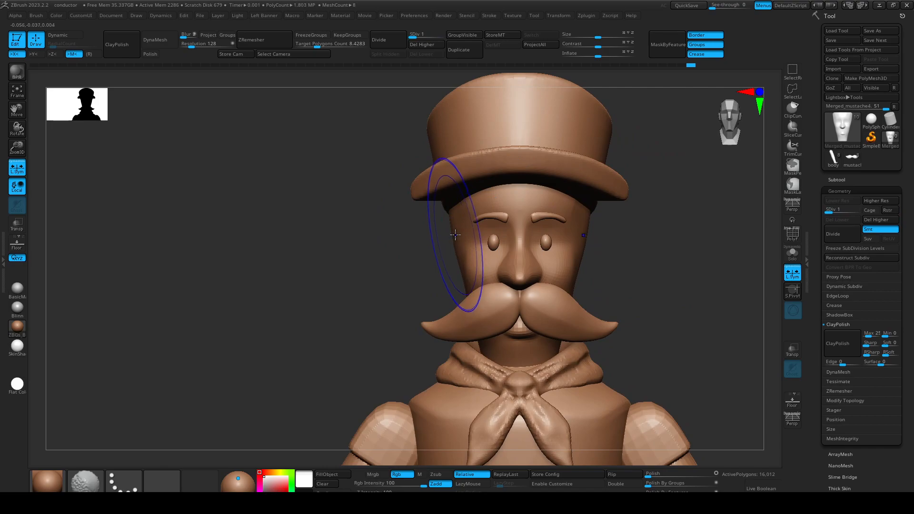
pyautogui.press('s')
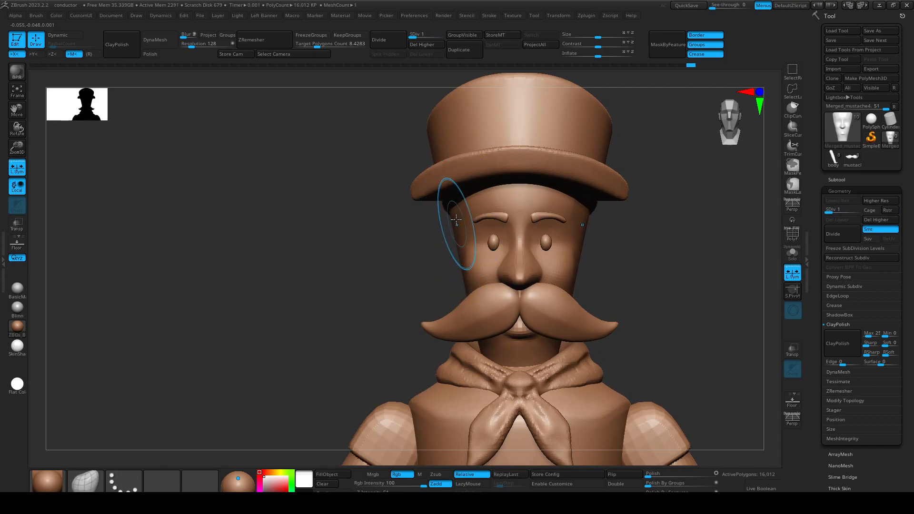
pyautogui.moveTo(612, 265)
pyautogui.mouseDown()
pyautogui.moveTo(602, 230)
pyautogui.moveTo(643, 253)
pyautogui.moveTo(540, 178)
pyautogui.mouseUp()
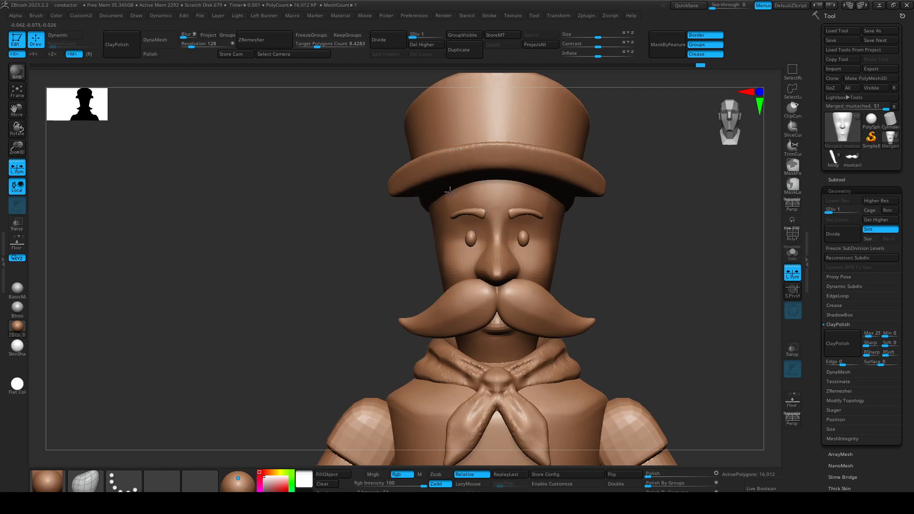
# Refine the sides of the head below the hat brim and check the shape from behind with perspective turned on.
pyautogui.moveTo(511, 250)
pyautogui.keyDown('ctrl'); pyautogui.mouseDown(button='right')
pyautogui.moveTo(571, 295)
pyautogui.moveTo(585, 241)
pyautogui.moveTo(580, 229)
pyautogui.mouseUp(button='right'); pyautogui.keyUp('ctrl')
pyautogui.press('s')
pyautogui.moveTo(563, 199)
pyautogui.mouseDown()
pyautogui.moveTo(553, 194)
pyautogui.moveTo(551, 207)
pyautogui.mouseUp()
pyautogui.moveTo(582, 229)
pyautogui.mouseDown(button='right')
pyautogui.moveTo(639, 217)
pyautogui.moveTo(634, 227)
pyautogui.moveTo(596, 227)
pyautogui.moveTo(619, 228)
pyautogui.moveTo(553, 192)
pyautogui.mouseUp(button='right')
pyautogui.press('p')
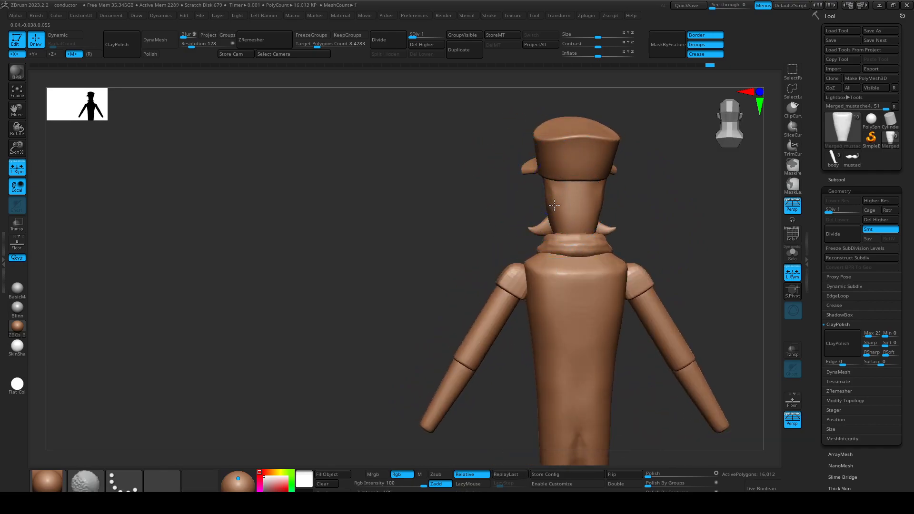
pyautogui.moveTo(452, 220); pyautogui.dragTo(528, 224, button='right')
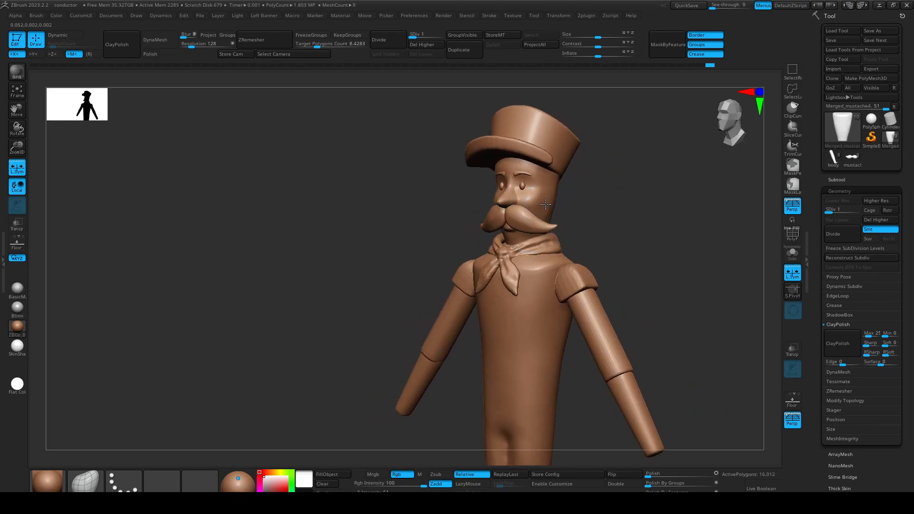
pyautogui.keyDown('ctrl'); pyautogui.moveTo(590, 219); pyautogui.dragTo(634, 285, button='right'); pyautogui.keyUp('ctrl')
# Raise the head to subdivision level 2 and adjust the cheek beside the mustache with a resized Move brush.
pyautogui.press('d')
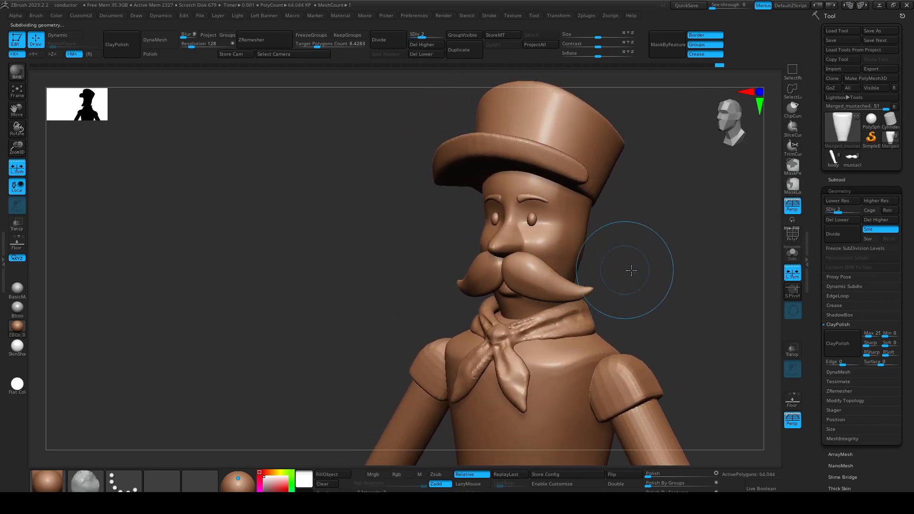
pyautogui.moveTo(633, 267); pyautogui.dragTo(580, 236, button='right')
pyautogui.press('s')
pyautogui.moveTo(557, 251); pyautogui.dragTo(548, 251)
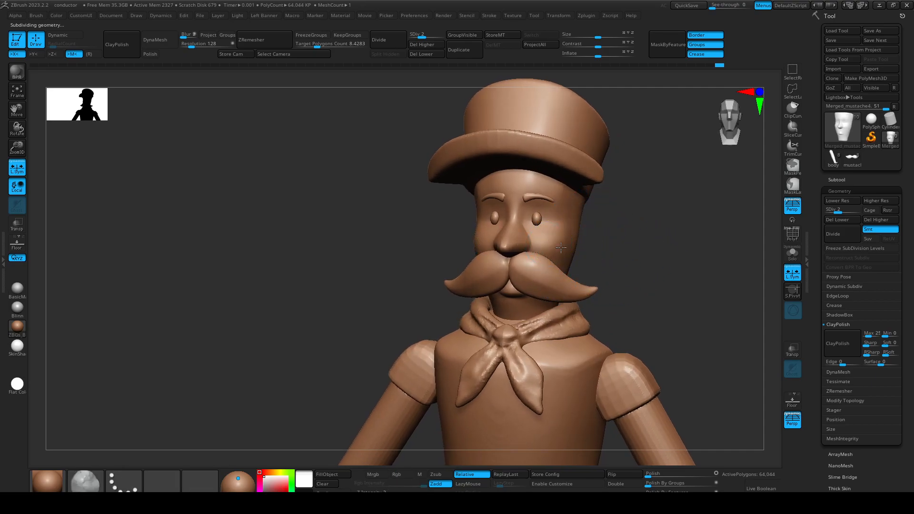
pyautogui.moveTo(643, 266)
pyautogui.mouseDown(button='right')
pyautogui.moveTo(627, 253)
pyautogui.moveTo(608, 187)
pyautogui.moveTo(582, 189)
pyautogui.moveTo(596, 183)
pyautogui.moveTo(630, 253)
pyautogui.mouseUp(button='right')
pyautogui.moveTo(675, 222); pyautogui.dragTo(536, 226, button='right')
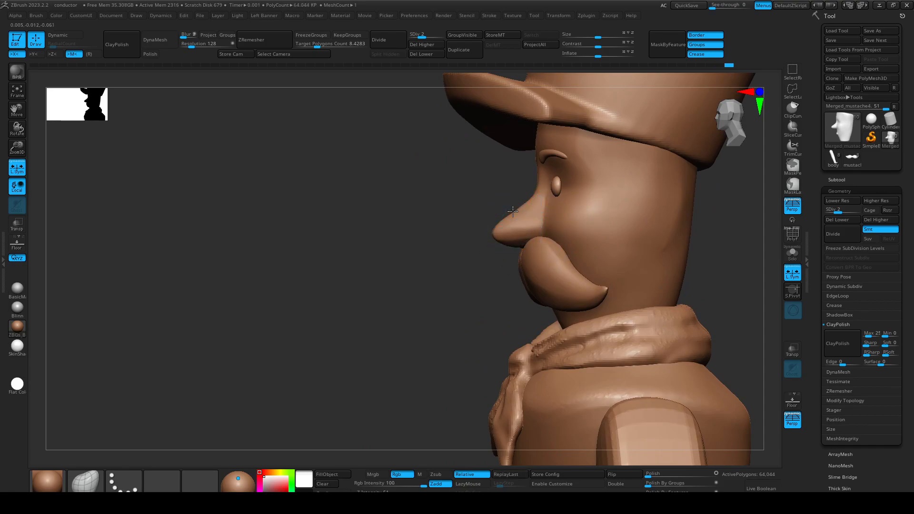
# Store a morph target for the head, reshape the nose in profile and smooth its bridge.
pyautogui.moveTo(410, 165); pyautogui.dragTo(441, 147, button='right')
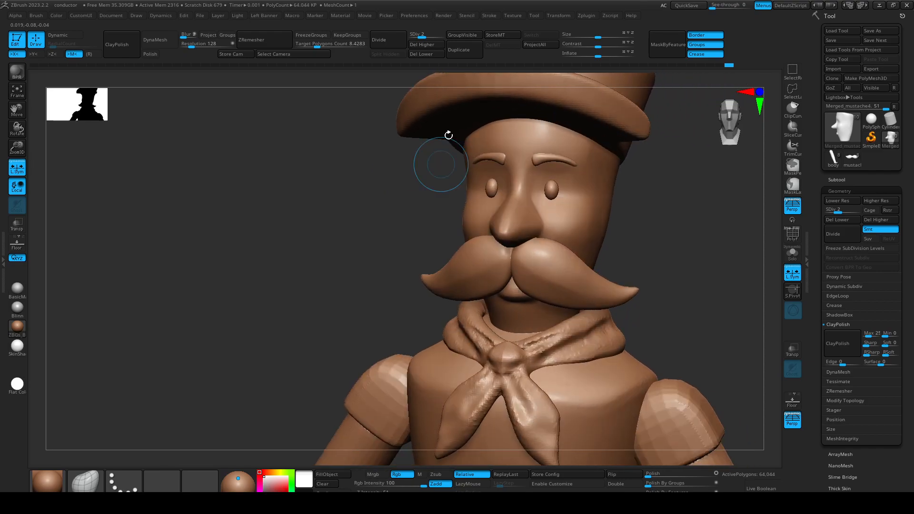
pyautogui.click(493, 36)
pyautogui.moveTo(432, 203); pyautogui.dragTo(487, 220, button='right')
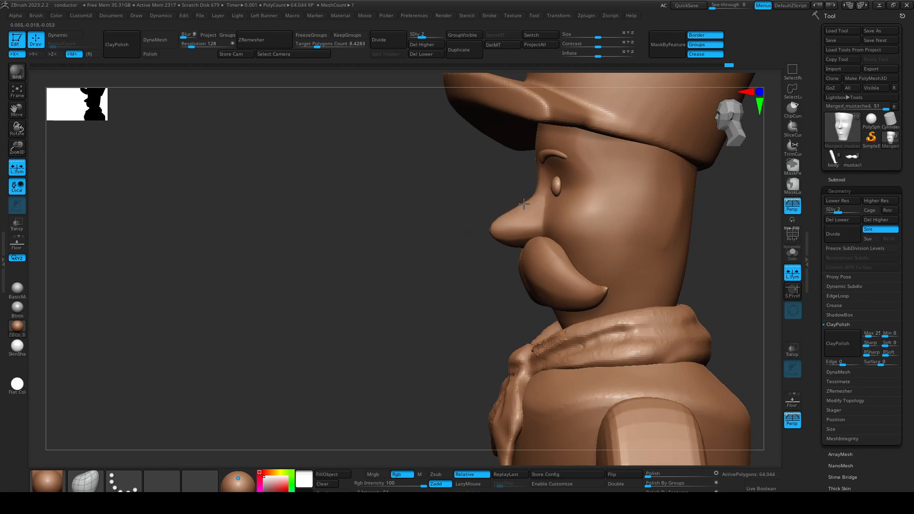
pyautogui.moveTo(467, 253); pyautogui.dragTo(519, 214, button='right')
pyautogui.moveTo(514, 201)
pyautogui.keyDown('shift'); pyautogui.mouseDown()
pyautogui.moveTo(506, 215)
pyautogui.moveTo(516, 205)
pyautogui.moveTo(516, 240)
pyautogui.moveTo(525, 238)
pyautogui.mouseUp(); pyautogui.keyUp('shift')
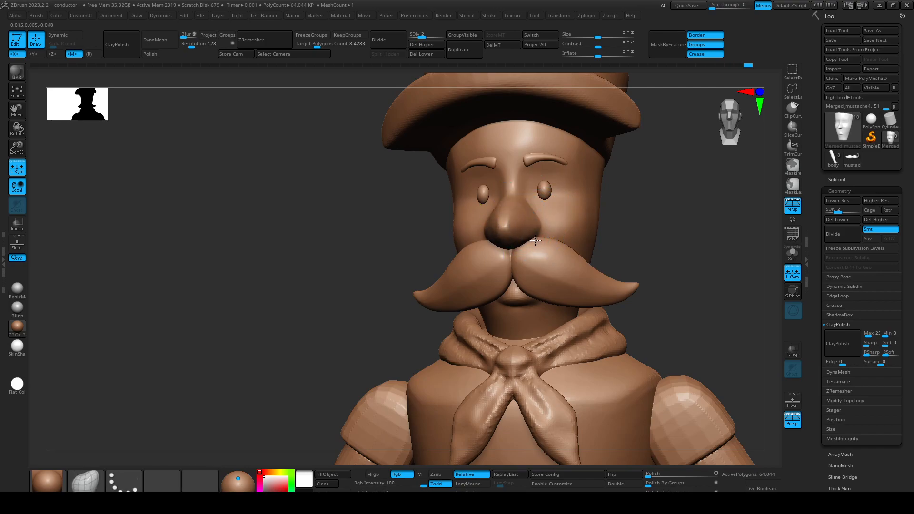
# Refine the side of the nose above the mustache and define the crease where it meets the cheek.
pyautogui.moveTo(686, 319); pyautogui.dragTo(518, 233)
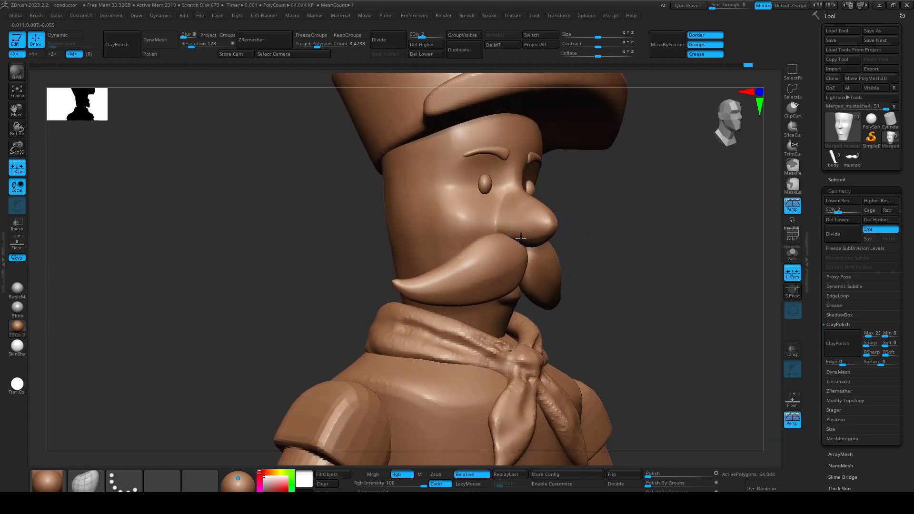
pyautogui.press('shift')
pyautogui.moveTo(666, 223); pyautogui.dragTo(590, 265)
pyautogui.keyDown('alt'); pyautogui.click(590, 265); pyautogui.keyUp('alt')
pyautogui.moveTo(502, 243); pyautogui.dragTo(485, 264)
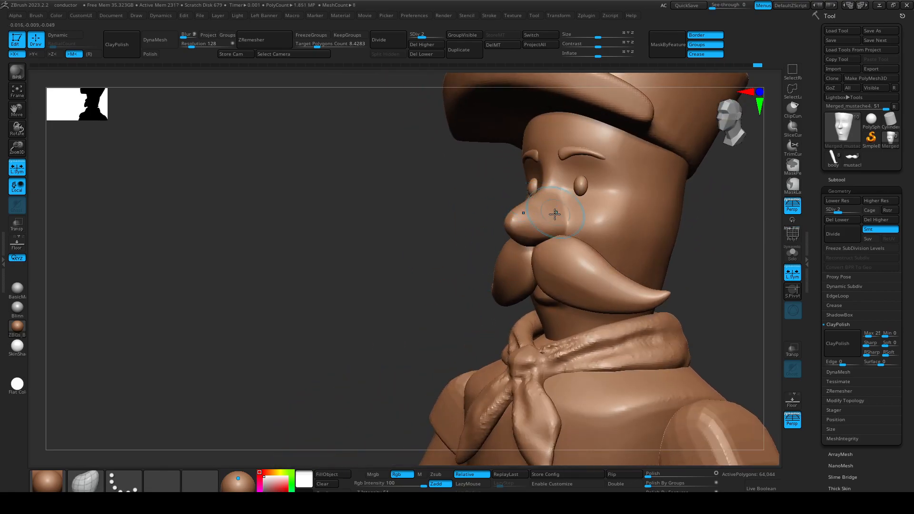
pyautogui.press('3')
pyautogui.press('4')
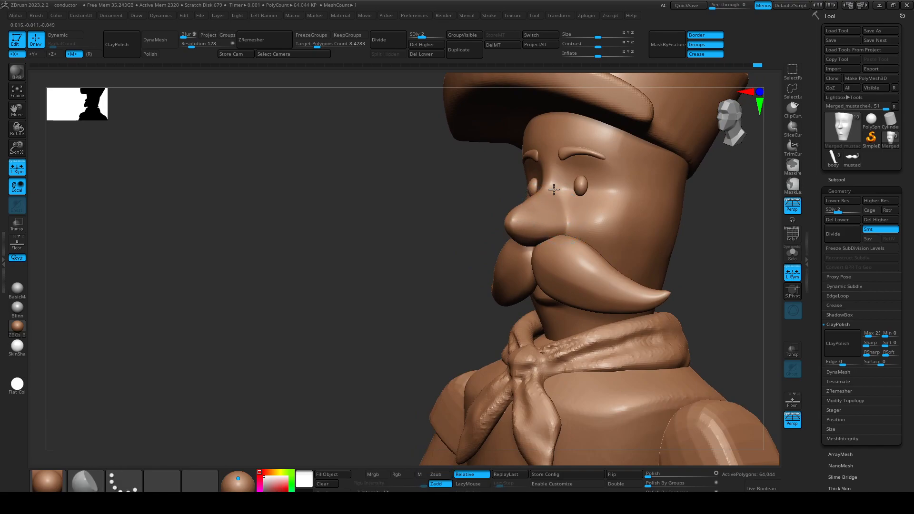
pyautogui.moveTo(442, 267)
pyautogui.mouseDown()
pyautogui.moveTo(517, 265)
pyautogui.moveTo(403, 262)
pyautogui.mouseUp()
# Reshape the nose tip with a resized Move brush and compare the result with the stored morph target.
pyautogui.press('1')
pyautogui.press('s')
pyautogui.moveTo(522, 250); pyautogui.dragTo(535, 250)
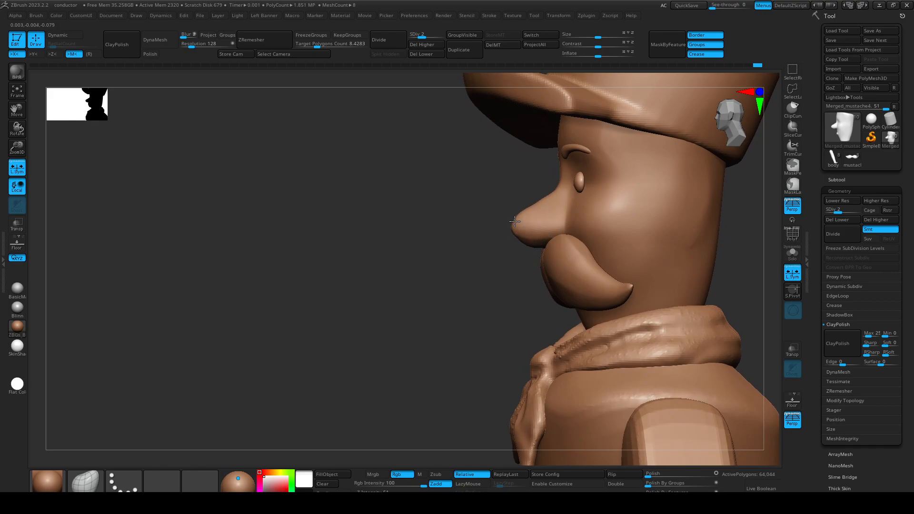
pyautogui.moveTo(519, 256); pyautogui.dragTo(559, 251, button='right')
pyautogui.keyDown('ctrl'); pyautogui.moveTo(510, 210); pyautogui.dragTo(451, 240, button='right'); pyautogui.keyUp('ctrl')
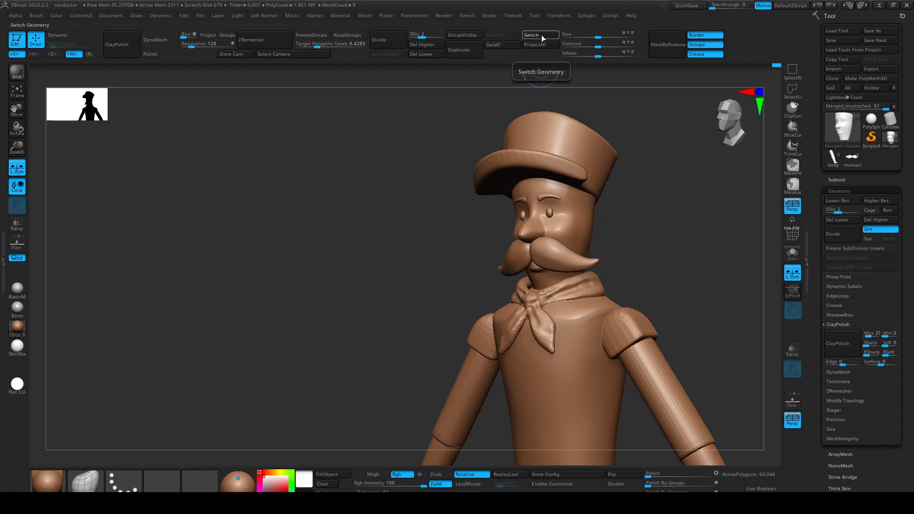
pyautogui.moveTo(627, 259)
pyautogui.mouseDown()
pyautogui.moveTo(684, 257)
pyautogui.moveTo(632, 262)
pyautogui.moveTo(560, 237)
pyautogui.mouseUp()
pyautogui.keyDown('ctrl'); pyautogui.moveTo(538, 213); pyautogui.dragTo(535, 255, button='right'); pyautogui.keyUp('ctrl')
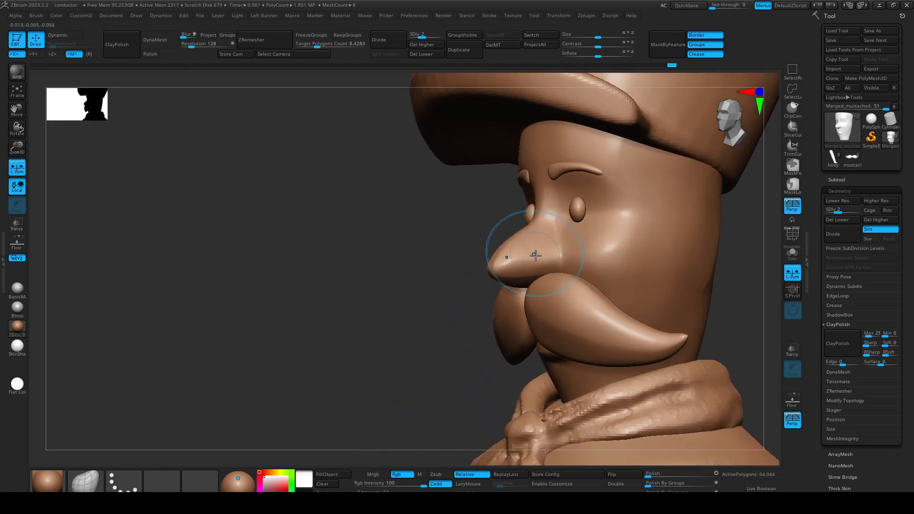
# Smooth the side of the nose and refine its tip and underside, adjusting the brush size between strokes.
pyautogui.moveTo(514, 261)
pyautogui.keyDown('shift'); pyautogui.mouseDown()
pyautogui.moveTo(506, 264)
pyautogui.moveTo(527, 261)
pyautogui.moveTo(518, 251)
pyautogui.mouseUp(); pyautogui.keyUp('shift')
pyautogui.press('s')
pyautogui.moveTo(458, 304)
pyautogui.keyDown('ctrl'); pyautogui.mouseDown(button='right')
pyautogui.moveTo(457, 282)
pyautogui.moveTo(508, 286)
pyautogui.moveTo(482, 292)
pyautogui.moveTo(526, 298)
pyautogui.mouseUp(button='right'); pyautogui.keyUp('ctrl')
pyautogui.click(539, 282)
pyautogui.press('s')
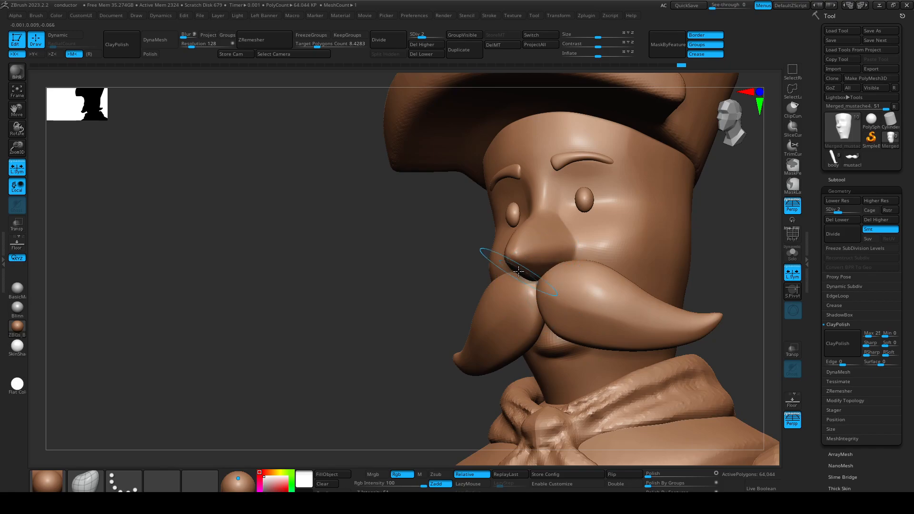
pyautogui.moveTo(741, 320); pyautogui.dragTo(612, 290, button='right')
pyautogui.press('s')
pyautogui.moveTo(532, 256); pyautogui.dragTo(534, 249)
pyautogui.moveTo(529, 249)
pyautogui.mouseDown(button='right')
pyautogui.moveTo(477, 242)
pyautogui.moveTo(490, 241)
pyautogui.moveTo(459, 198)
pyautogui.mouseUp(button='right')
pyautogui.press('s')
pyautogui.moveTo(662, 294); pyautogui.dragTo(582, 206, button='right')
# Examine the scarf, shoulders and torso from front and three-quarter views, selecting their subtools.
pyautogui.keyDown('ctrl'); pyautogui.moveTo(551, 161); pyautogui.dragTo(580, 267, button='right'); pyautogui.keyUp('ctrl')
pyautogui.keyDown('alt'); pyautogui.click(541, 307); pyautogui.keyUp('alt')
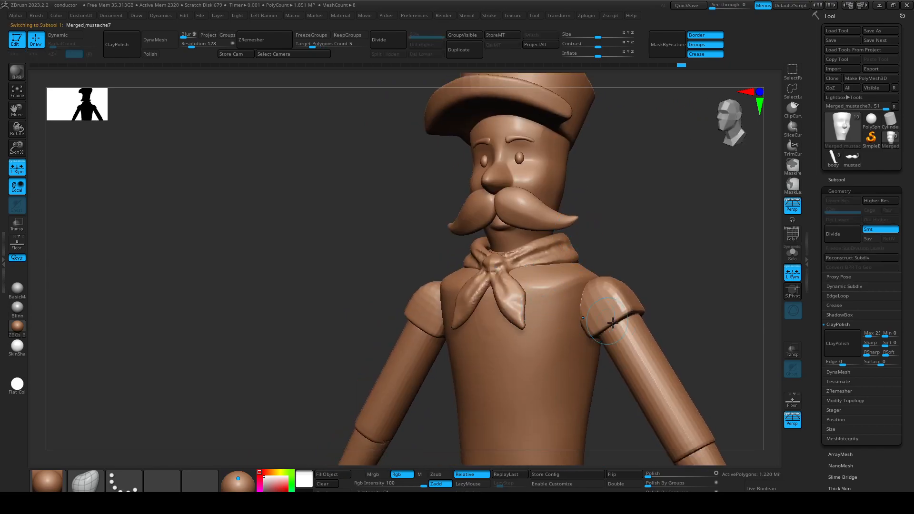
pyautogui.keyDown('shift'); pyautogui.moveTo(639, 259); pyautogui.dragTo(592, 257, button='right'); pyautogui.keyUp('shift')
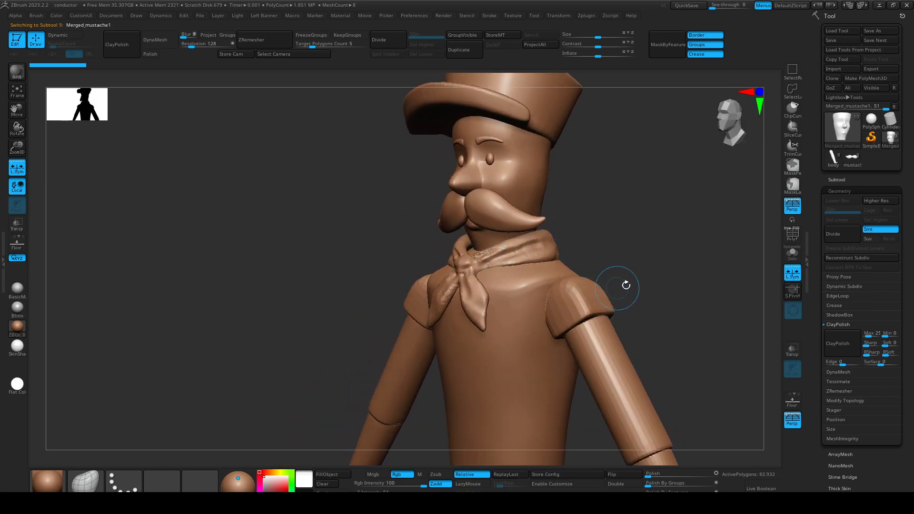
pyautogui.moveTo(622, 286); pyautogui.dragTo(656, 271, button='right')
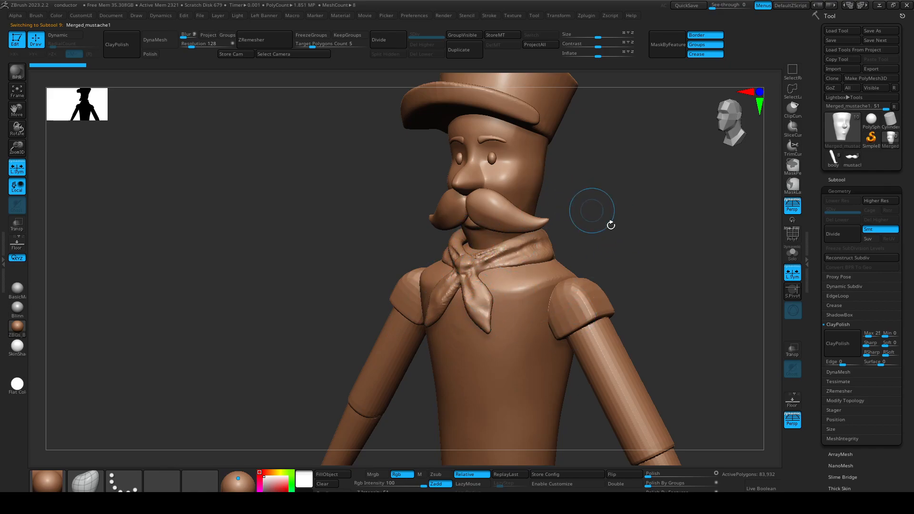
pyautogui.moveTo(604, 221); pyautogui.dragTo(621, 261, button='right')
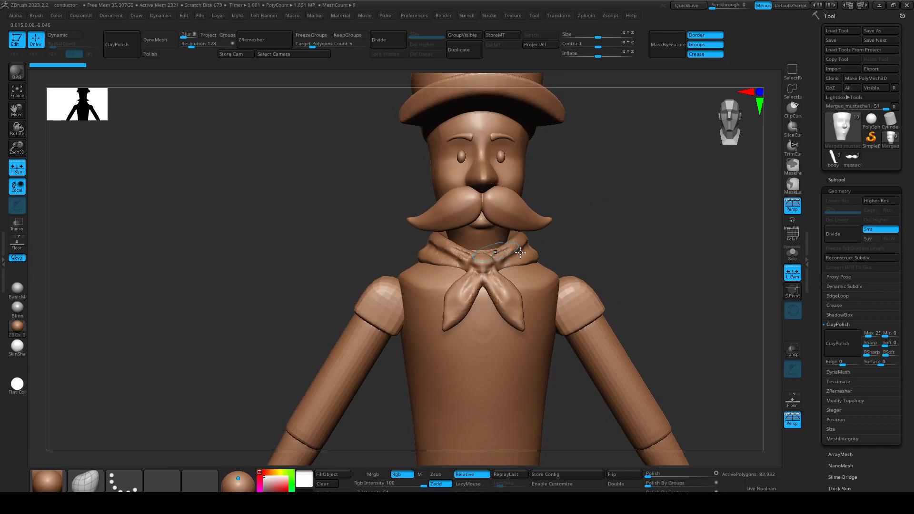
pyautogui.moveTo(506, 253); pyautogui.dragTo(490, 266, button='right')
pyautogui.moveTo(626, 249); pyautogui.dragTo(628, 249, button='right')
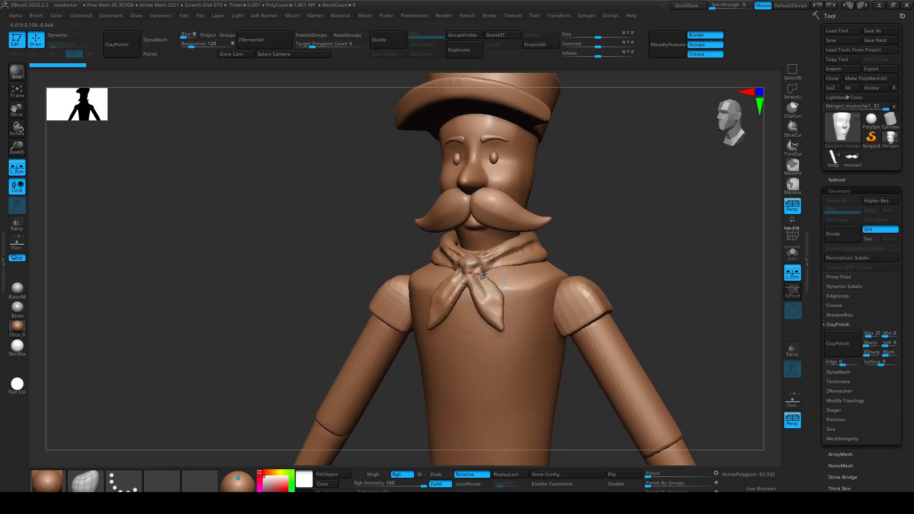
pyautogui.keyDown('alt'); pyautogui.moveTo(621, 300); pyautogui.dragTo(529, 219); pyautogui.keyUp('alt')
pyautogui.moveTo(580, 271)
pyautogui.mouseDown()
pyautogui.moveTo(617, 274)
pyautogui.moveTo(540, 247)
pyautogui.mouseUp()
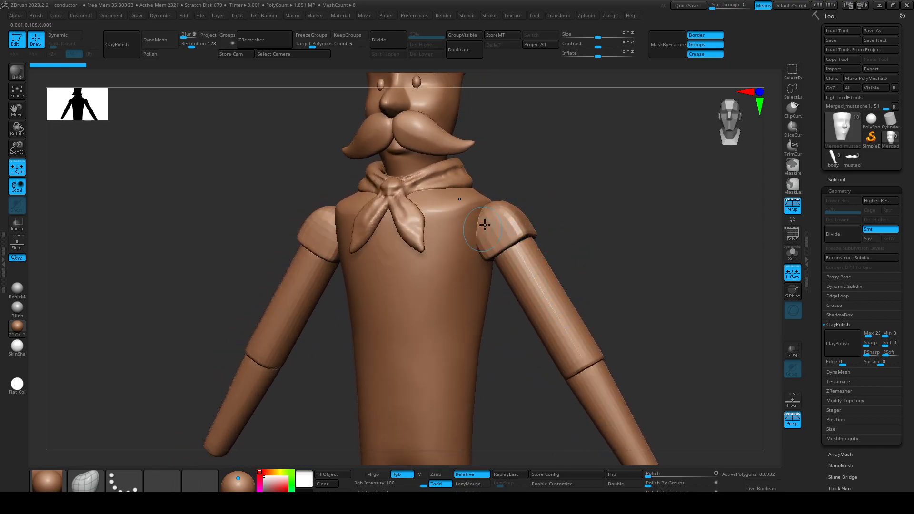
pyautogui.keyDown('alt'); pyautogui.moveTo(531, 208); pyautogui.dragTo(536, 269); pyautogui.keyUp('alt')
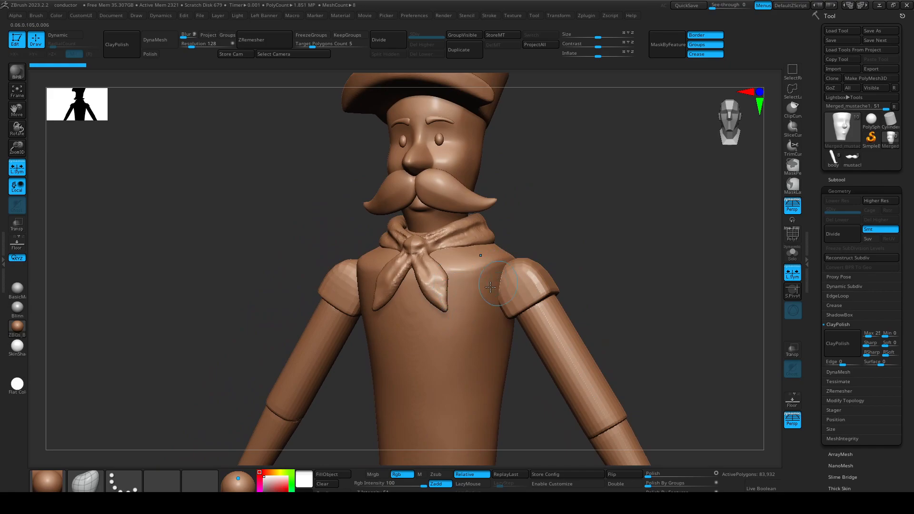
# Select the scarf, reduce its target polygon count to about 1.37, remesh it, apply Mirror And Weld and remesh again.
pyautogui.keyDown('alt'); pyautogui.click(446, 239); pyautogui.keyUp('alt')
pyautogui.moveTo(571, 267); pyautogui.dragTo(496, 167)
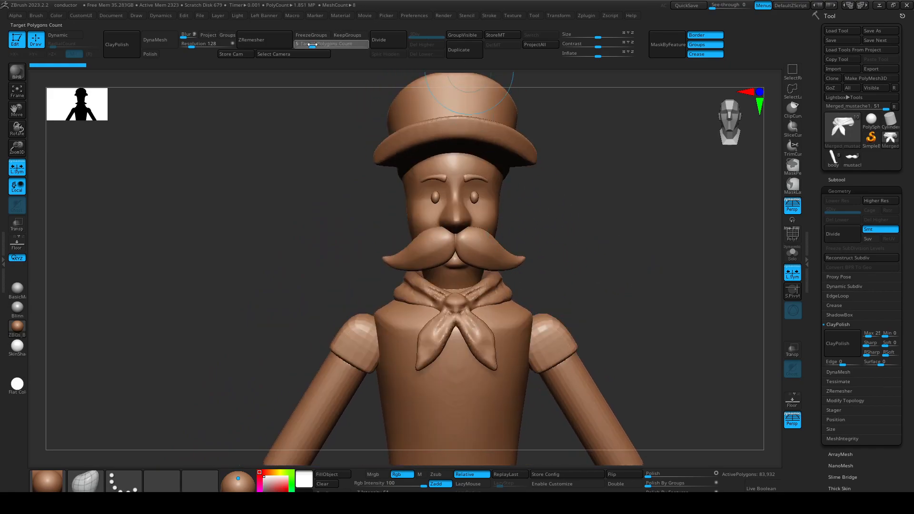
pyautogui.click(276, 46)
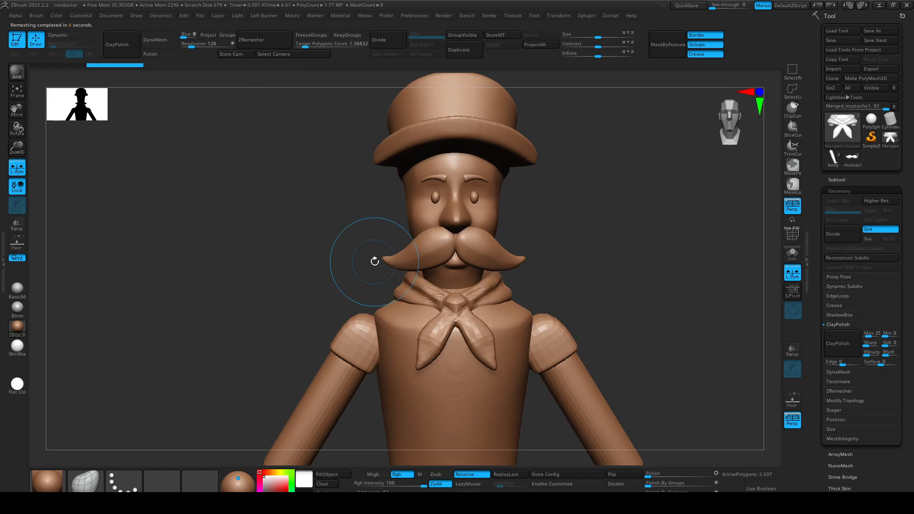
pyautogui.press('space')
pyautogui.click(603, 192)
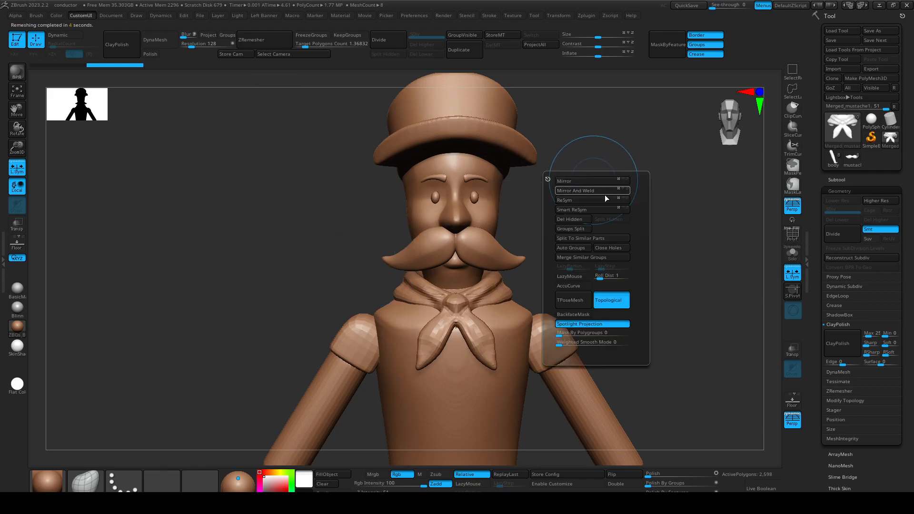
pyautogui.keyDown('shift'); pyautogui.moveTo(599, 235); pyautogui.dragTo(596, 242); pyautogui.keyUp('shift')
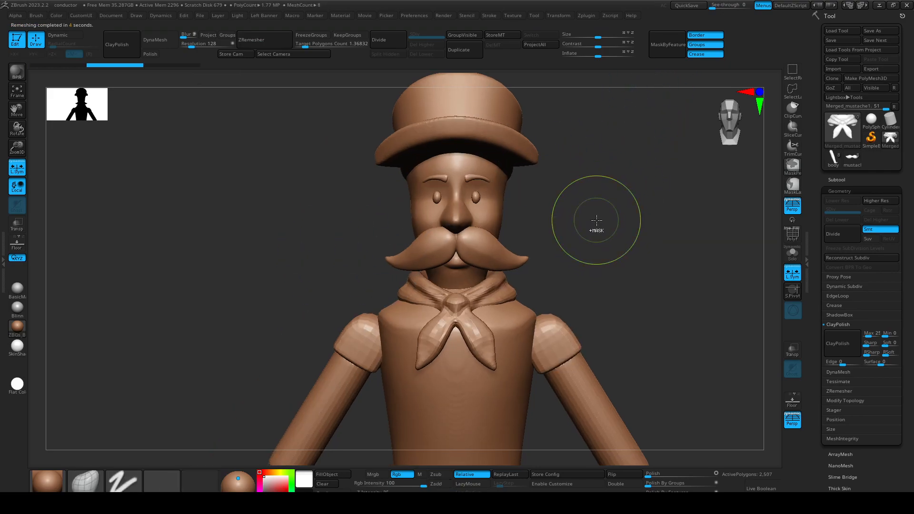
pyautogui.click(271, 39)
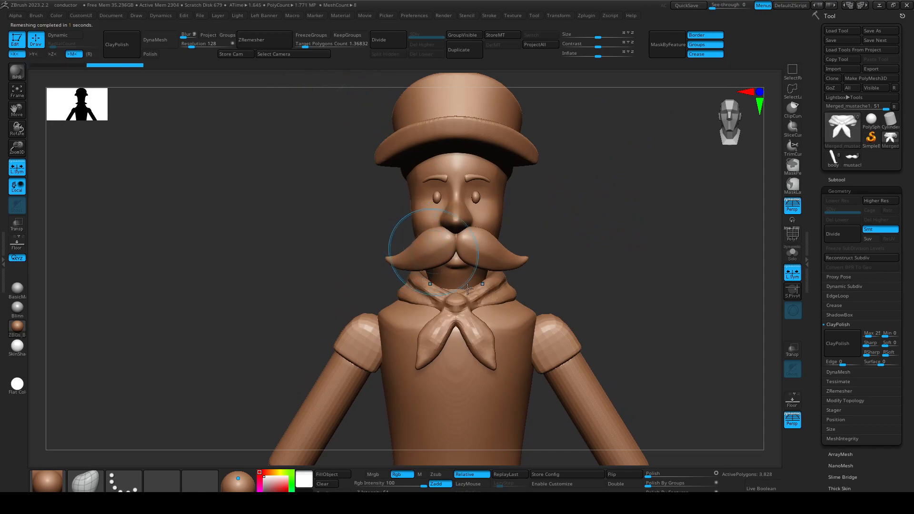
# Subdivide the scarf to level 2, apply ClayPolish and clear the mask.
pyautogui.moveTo(575, 267); pyautogui.dragTo(582, 267)
pyautogui.hotkey('ctrl', 'd')
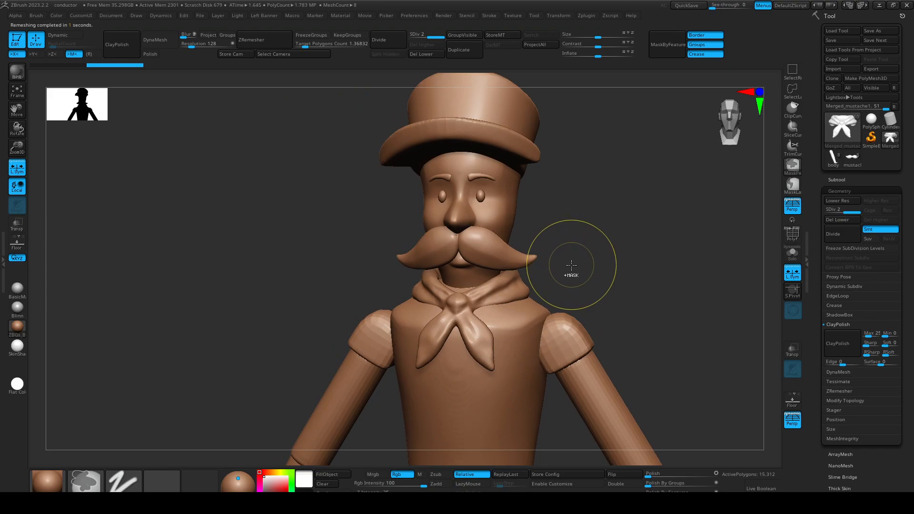
pyautogui.click(123, 42)
pyautogui.keyDown('ctrl'); pyautogui.moveTo(242, 214); pyautogui.dragTo(317, 272); pyautogui.keyUp('ctrl')
# Pull the scarf's collar in around the neck with the Move brush and refine it at a lower subdivision level.
pyautogui.moveTo(351, 290)
pyautogui.keyDown('ctrl'); pyautogui.mouseDown(button='right')
pyautogui.moveTo(328, 231)
pyautogui.moveTo(569, 221)
pyautogui.moveTo(516, 249)
pyautogui.mouseUp(button='right'); pyautogui.keyUp('ctrl')
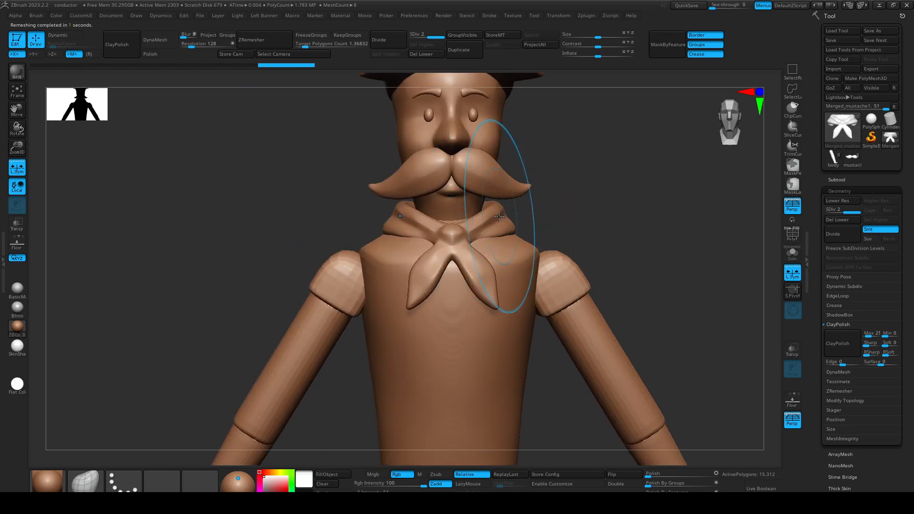
pyautogui.moveTo(500, 218)
pyautogui.mouseDown()
pyautogui.moveTo(522, 229)
pyautogui.moveTo(490, 220)
pyautogui.moveTo(455, 226)
pyautogui.moveTo(453, 252)
pyautogui.moveTo(452, 234)
pyautogui.mouseUp()
pyautogui.moveTo(619, 224)
pyautogui.mouseDown()
pyautogui.moveTo(481, 231)
pyautogui.moveTo(530, 222)
pyautogui.moveTo(552, 233)
pyautogui.moveTo(547, 226)
pyautogui.mouseUp()
pyautogui.moveTo(468, 221); pyautogui.dragTo(467, 224)
pyautogui.moveTo(373, 222); pyautogui.dragTo(472, 220)
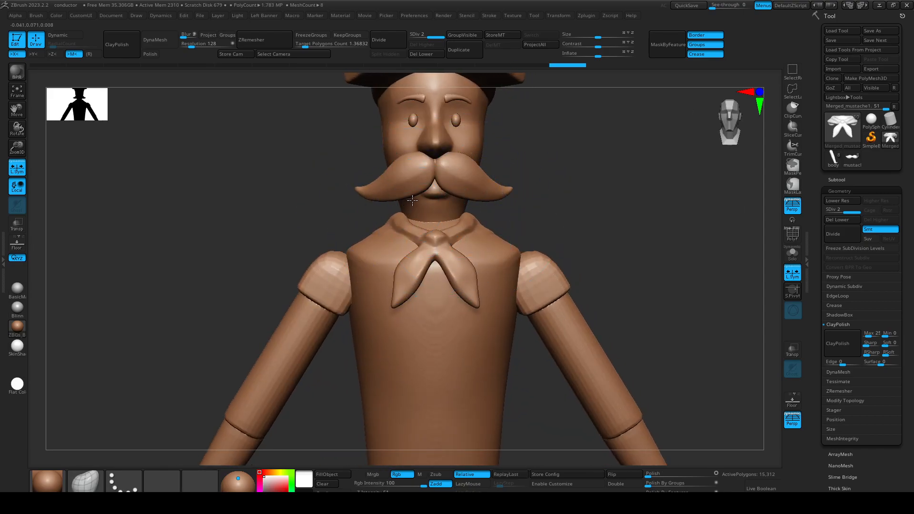
pyautogui.hotkey('shift', 'd')
pyautogui.press('s')
pyautogui.moveTo(394, 216); pyautogui.dragTo(400, 222)
# Select the body subtool and remesh it with ZRemesher at a target polygon count of about 8.84.
pyautogui.moveTo(493, 257)
pyautogui.keyDown('ctrl'); pyautogui.mouseDown(button='right')
pyautogui.moveTo(522, 224)
pyautogui.moveTo(502, 249)
pyautogui.moveTo(537, 264)
pyautogui.mouseUp(button='right'); pyautogui.keyUp('ctrl')
pyautogui.keyDown('alt'); pyautogui.click(519, 261); pyautogui.keyUp('alt')
pyautogui.keyDown('alt'); pyautogui.moveTo(563, 237); pyautogui.dragTo(551, 195, button='right'); pyautogui.keyUp('alt')
pyautogui.press('shift')
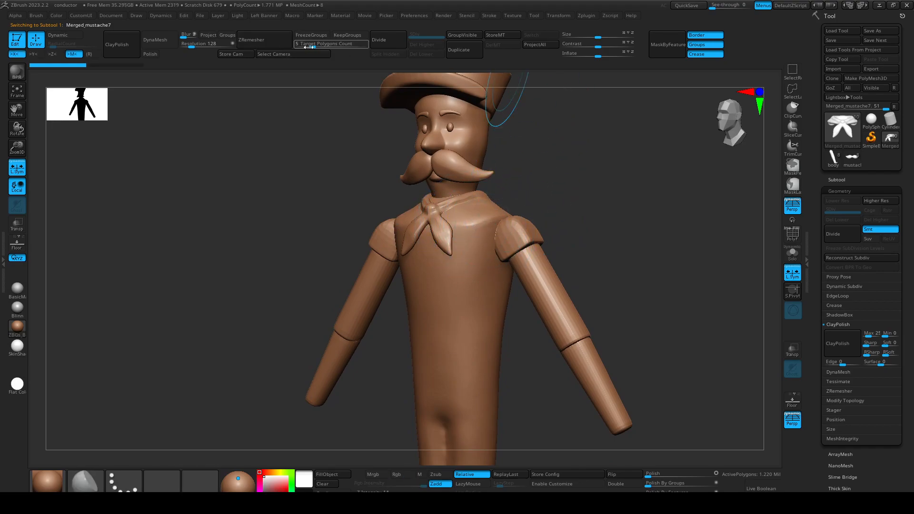
pyautogui.click(270, 38)
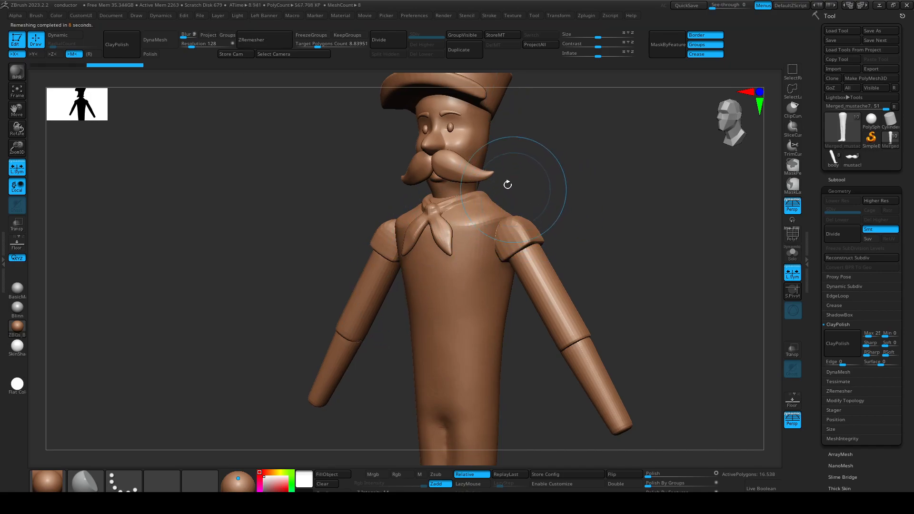
# Subdivide the body subtool, smooth its upper chest and return it to its lowest subdivision level.
pyautogui.hotkey('ctrl', 'd')
pyautogui.hotkey('ctrl', 'd')
pyautogui.moveTo(487, 213)
pyautogui.keyDown('shift'); pyautogui.mouseDown()
pyautogui.moveTo(495, 220)
pyautogui.moveTo(464, 222)
pyautogui.mouseUp(); pyautogui.keyUp('shift')
pyautogui.hotkey('shift', 'd')
pyautogui.hotkey('shift', 'd')
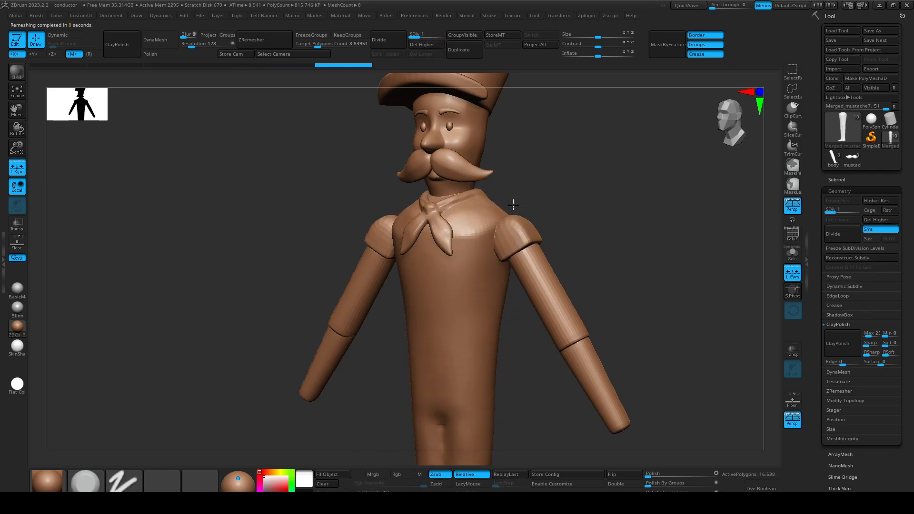
# Smooth the body's shoulders and upper back at subdivision level 1 with the Smooth brush.
pyautogui.moveTo(554, 202); pyautogui.dragTo(494, 212)
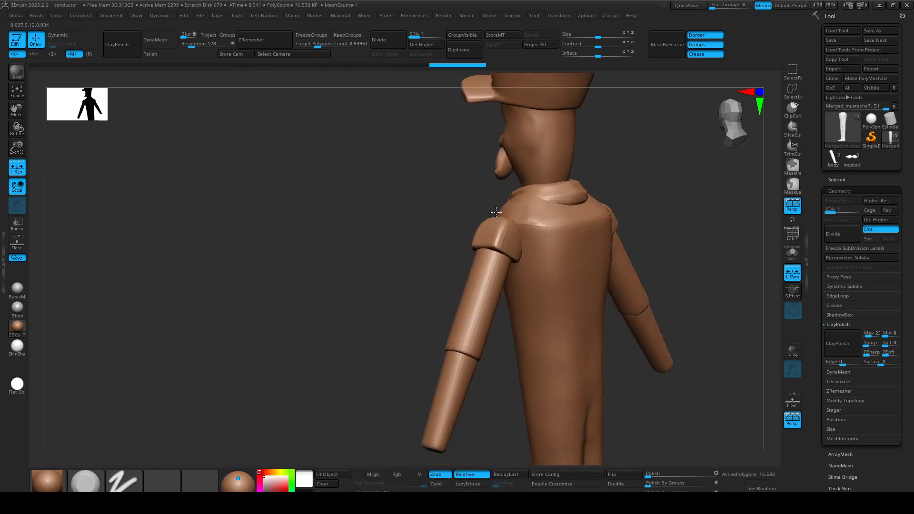
pyautogui.moveTo(494, 213); pyautogui.dragTo(472, 214, button='right')
pyautogui.moveTo(529, 224); pyautogui.dragTo(575, 213)
pyautogui.moveTo(575, 213); pyautogui.dragTo(572, 210, button='right')
pyautogui.moveTo(601, 228)
pyautogui.mouseDown()
pyautogui.moveTo(530, 218)
pyautogui.moveTo(548, 232)
pyautogui.mouseUp()
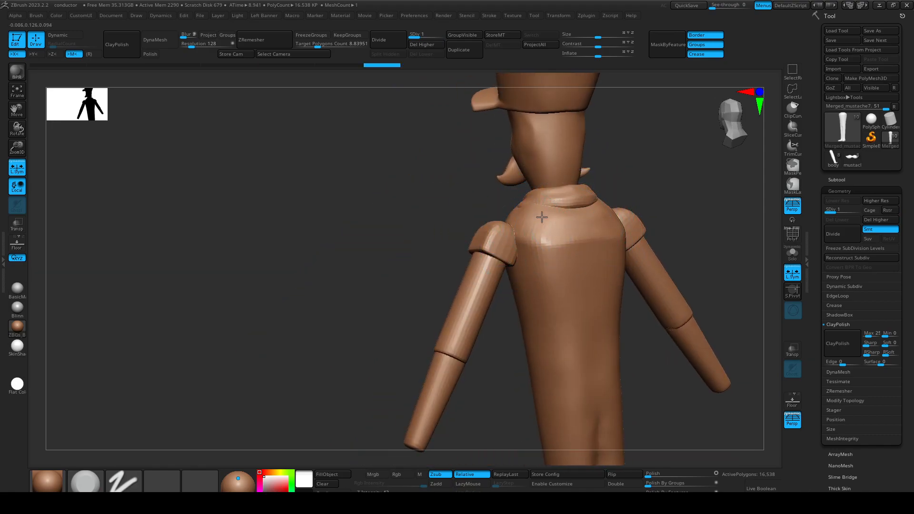
pyautogui.moveTo(426, 241); pyautogui.dragTo(567, 205, button='right')
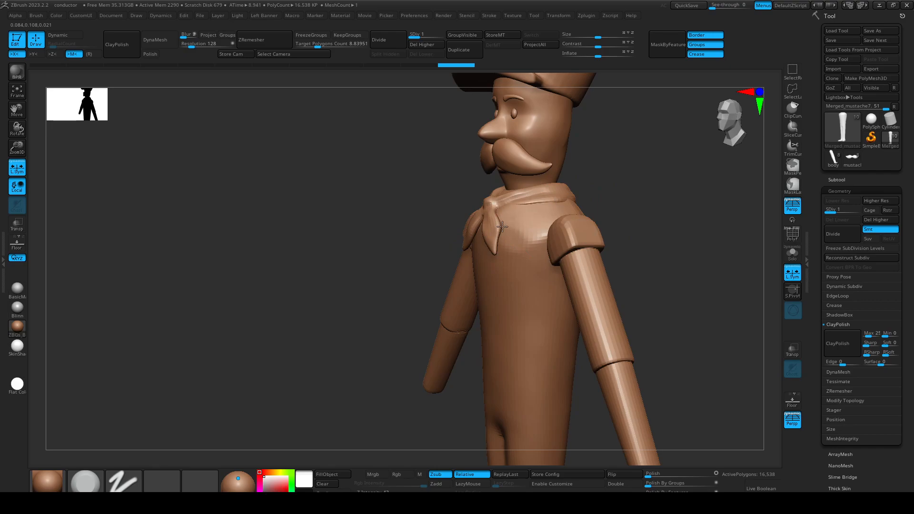
# Isolate the body in Solo mode, smooth the ridge around its chest and shoulders, and show all subtools again.
pyautogui.click(793, 257)
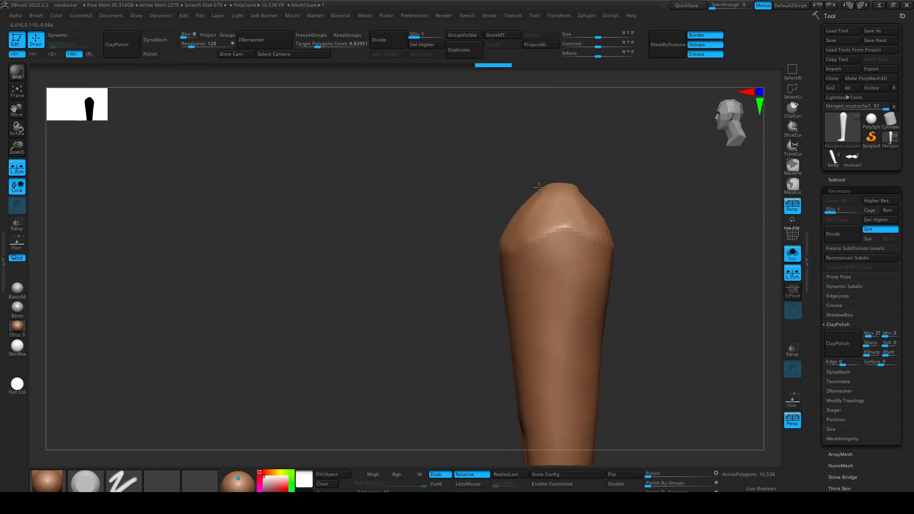
pyautogui.moveTo(509, 228); pyautogui.dragTo(497, 248, button='right')
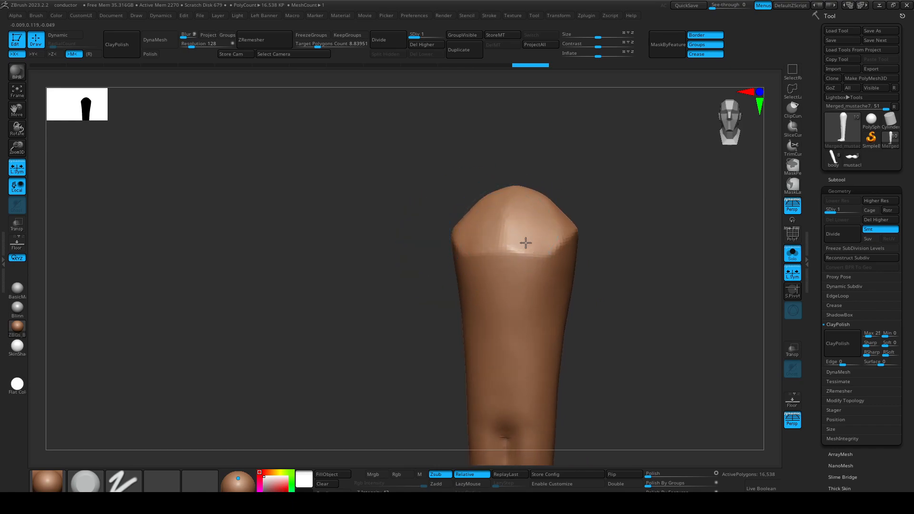
pyautogui.moveTo(484, 241)
pyautogui.mouseDown()
pyautogui.moveTo(541, 220)
pyautogui.moveTo(581, 221)
pyautogui.mouseUp()
pyautogui.keyDown('shift'); pyautogui.moveTo(628, 243); pyautogui.dragTo(595, 238, button='right'); pyautogui.keyUp('shift')
pyautogui.keyDown('shift'); pyautogui.moveTo(616, 237); pyautogui.dragTo(641, 259); pyautogui.keyUp('shift')
pyautogui.moveTo(619, 304)
pyautogui.mouseDown(button='right')
pyautogui.moveTo(601, 337)
pyautogui.moveTo(615, 326)
pyautogui.mouseUp(button='right')
pyautogui.keyDown('shift'); pyautogui.moveTo(590, 262); pyautogui.dragTo(633, 238); pyautogui.keyUp('shift')
pyautogui.moveTo(643, 252); pyautogui.dragTo(619, 244, button='right')
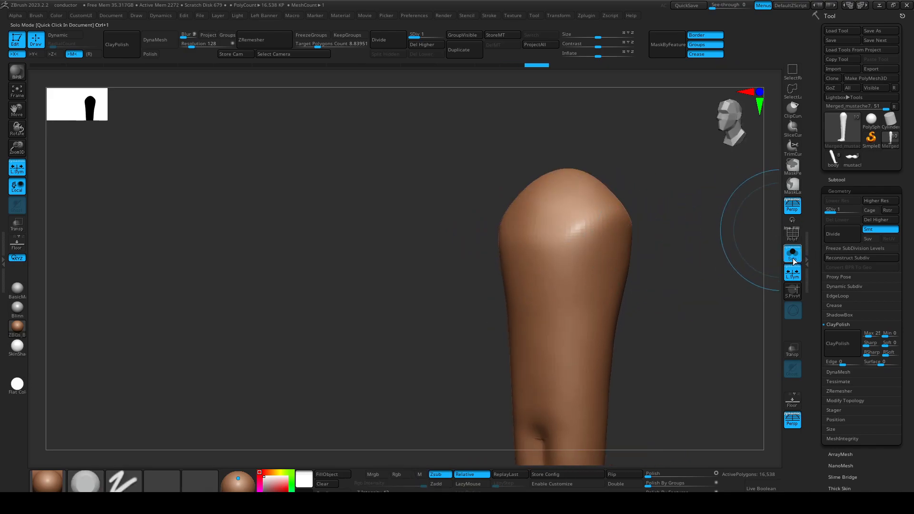
pyautogui.click(792, 254)
# Reshape the front and sides of the torso with a resized Move brush and undo the last adjustment.
pyautogui.moveTo(595, 285); pyautogui.dragTo(524, 267, button='right')
pyautogui.press('s')
pyautogui.moveTo(482, 237); pyautogui.dragTo(496, 237)
pyautogui.moveTo(470, 270); pyautogui.dragTo(475, 267)
pyautogui.moveTo(496, 311)
pyautogui.keyDown('ctrl'); pyautogui.mouseDown(button='right')
pyautogui.moveTo(540, 327)
pyautogui.moveTo(502, 245)
pyautogui.mouseUp(button='right'); pyautogui.keyUp('ctrl')
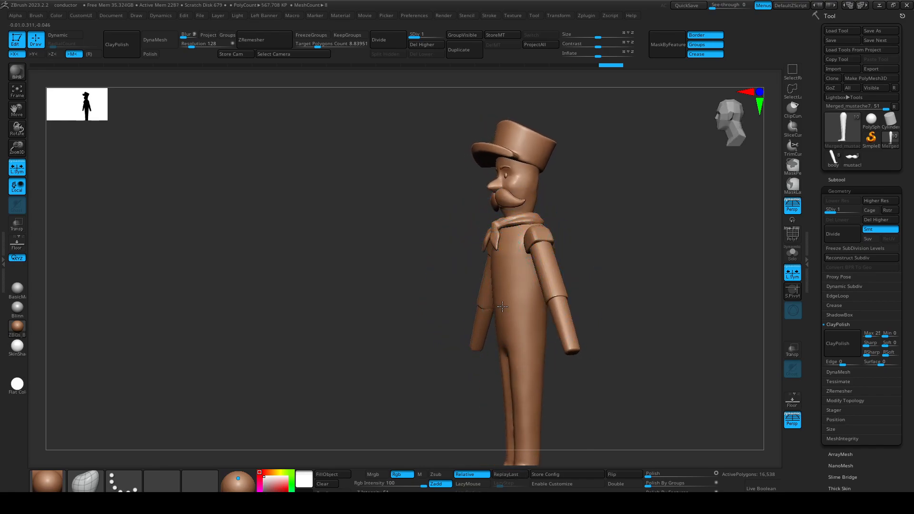
pyautogui.moveTo(510, 307); pyautogui.dragTo(513, 307)
pyautogui.moveTo(578, 386); pyautogui.dragTo(516, 319, button='right')
pyautogui.hotkey('ctrl', 'z')
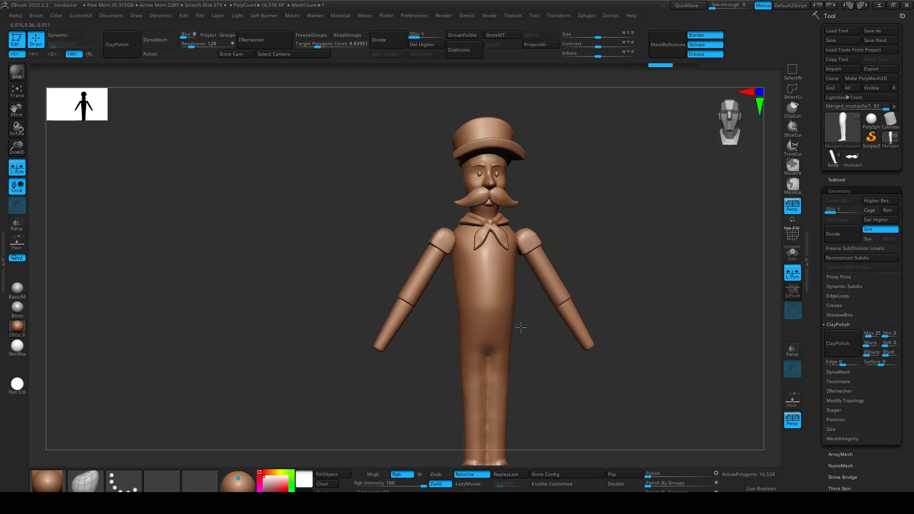
# Step back and forward through the recent torso edits to compare the body's silhouette.
pyautogui.keyDown('alt'); pyautogui.moveTo(515, 341); pyautogui.dragTo(517, 341); pyautogui.keyUp('alt')
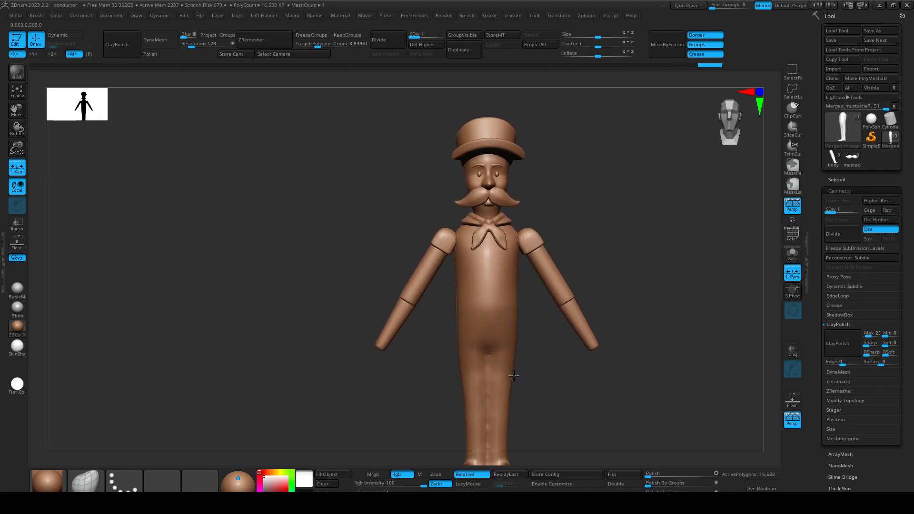
pyautogui.hotkey('ctrl', 'z')
pyautogui.hotkey('ctrl', 'z')
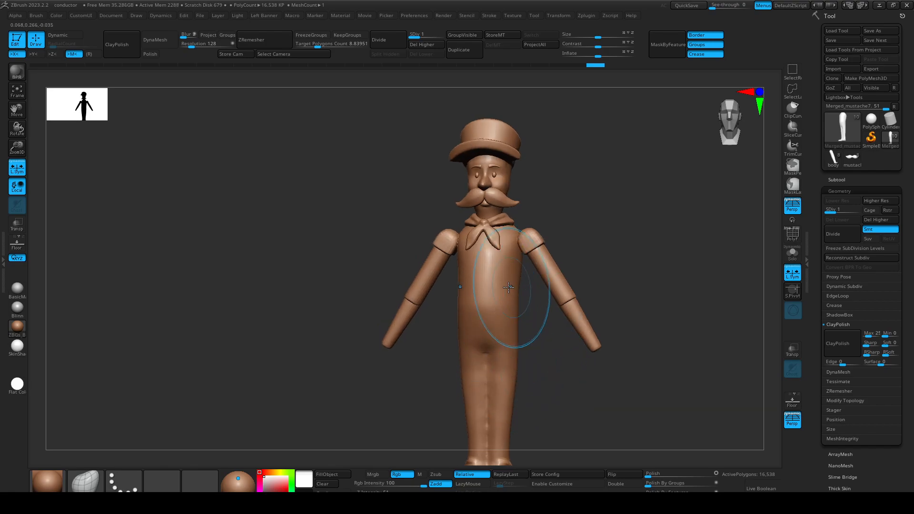
pyautogui.hotkey('ctrl', 'shift', 'z')
pyautogui.hotkey('ctrl', 'shift', 'z')
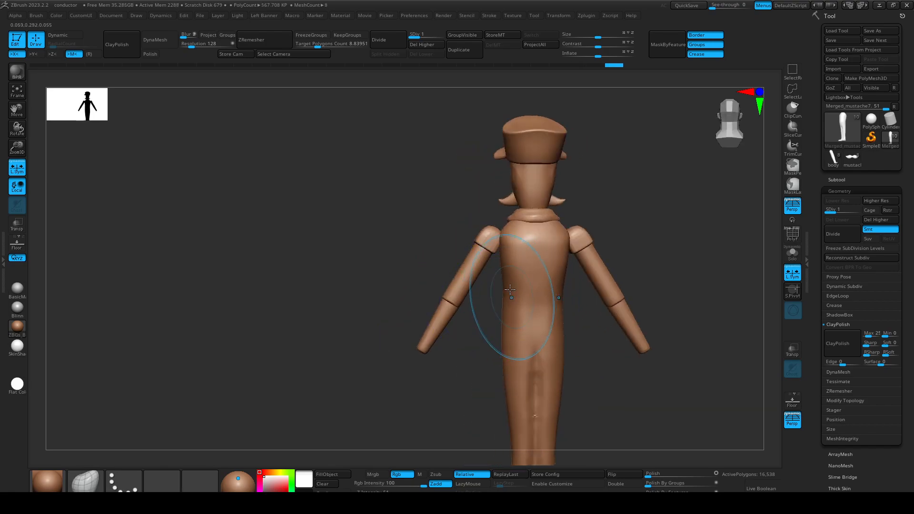
pyautogui.hotkey('ctrl', 'shift', 'z')
pyautogui.hotkey('ctrl', 'shift', 'z')
# Adjust the torso's upper back and belly contour with a resized Move brush and smooth the reshaped areas.
pyautogui.press('s')
pyautogui.click(524, 239)
pyautogui.keyDown('shift'); pyautogui.moveTo(521, 235); pyautogui.dragTo(522, 226); pyautogui.keyUp('shift')
pyautogui.moveTo(467, 373); pyautogui.dragTo(545, 350)
pyautogui.keyDown('shift'); pyautogui.moveTo(477, 318); pyautogui.dragTo(474, 304); pyautogui.keyUp('shift')
pyautogui.keyDown('shift'); pyautogui.moveTo(483, 313); pyautogui.dragTo(456, 304, button='right'); pyautogui.keyUp('shift')
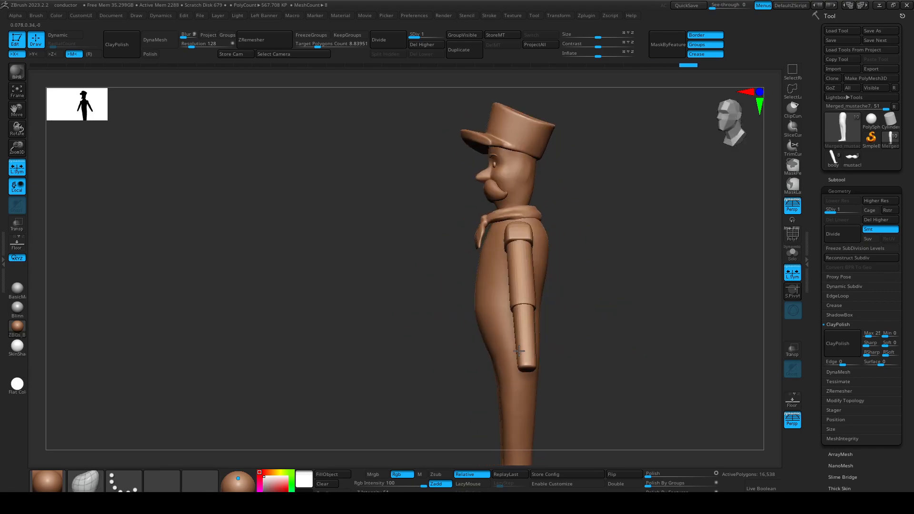
# Push the front of the chest inward above the belly with a resized Move brush.
pyautogui.press('s')
pyautogui.moveTo(472, 274)
pyautogui.mouseDown()
pyautogui.moveTo(483, 270)
pyautogui.moveTo(475, 290)
pyautogui.moveTo(483, 280)
pyautogui.mouseUp()
pyautogui.moveTo(480, 280); pyautogui.dragTo(495, 310, button='right')
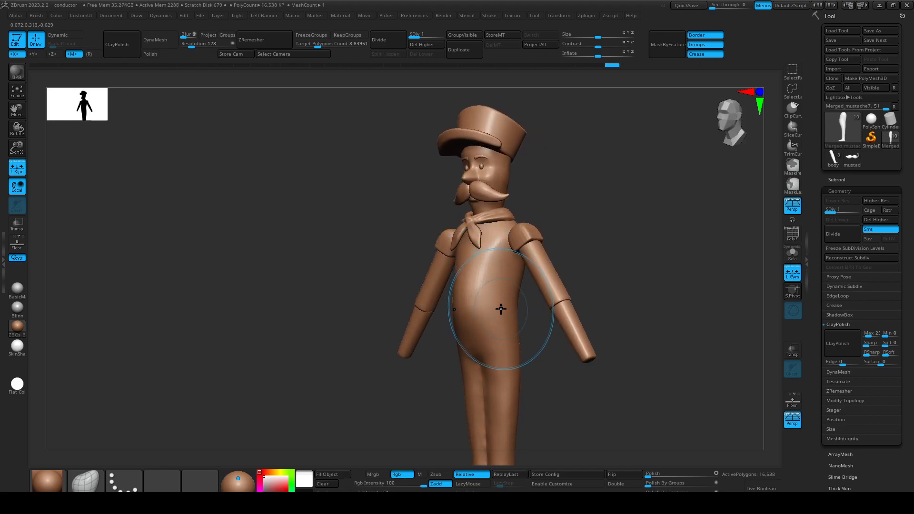
# Reshape and smooth the front of the torso around the belly and chest.
pyautogui.moveTo(500, 307); pyautogui.dragTo(470, 293)
pyautogui.moveTo(486, 248)
pyautogui.mouseDown()
pyautogui.moveTo(490, 239)
pyautogui.moveTo(520, 272)
pyautogui.mouseUp()
pyautogui.press('s')
pyautogui.keyDown('alt'); pyautogui.moveTo(561, 368); pyautogui.dragTo(558, 352, button='right'); pyautogui.keyUp('alt')
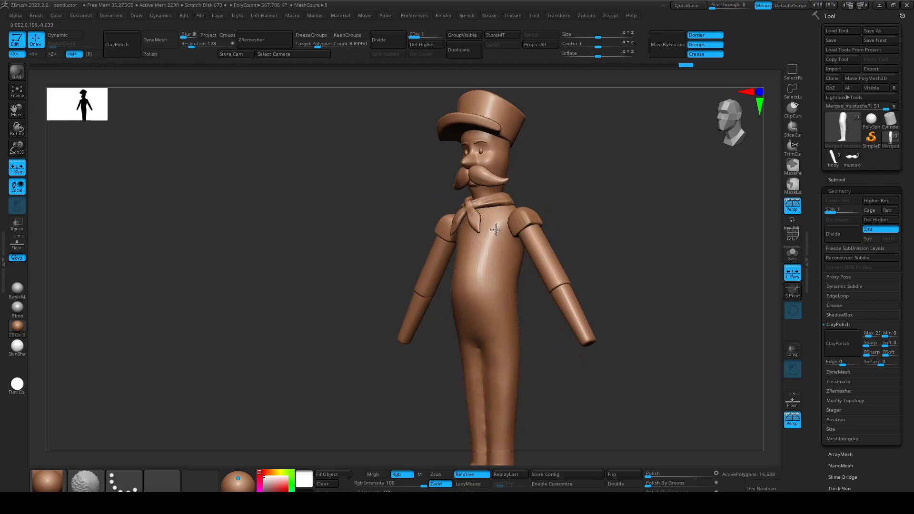
pyautogui.moveTo(524, 316)
pyautogui.mouseDown(button='right')
pyautogui.moveTo(571, 321)
pyautogui.moveTo(558, 328)
pyautogui.moveTo(510, 315)
pyautogui.mouseUp(button='right')
pyautogui.keyDown('alt'); pyautogui.moveTo(561, 200); pyautogui.dragTo(554, 299, button='right'); pyautogui.keyUp('alt')
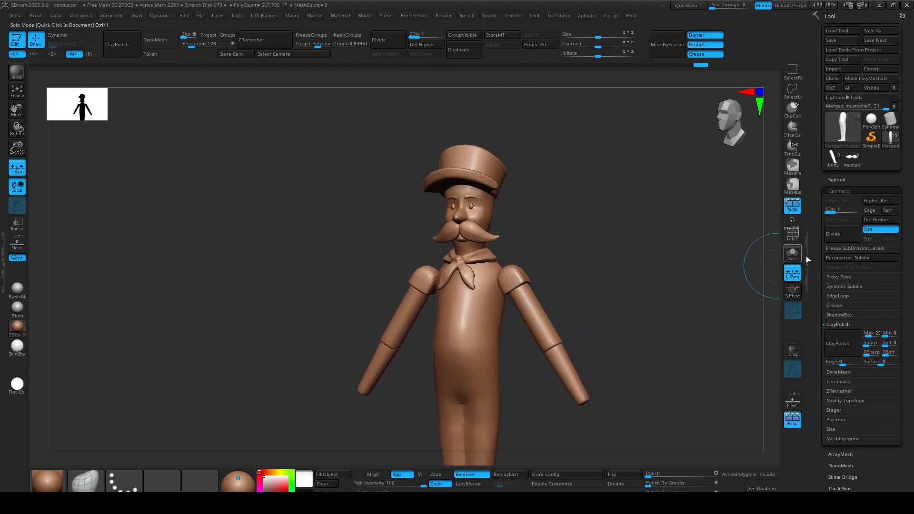
# Insert a Cylinder3D as a new subtool and scale it down toward the character's size.
pyautogui.click(828, 181)
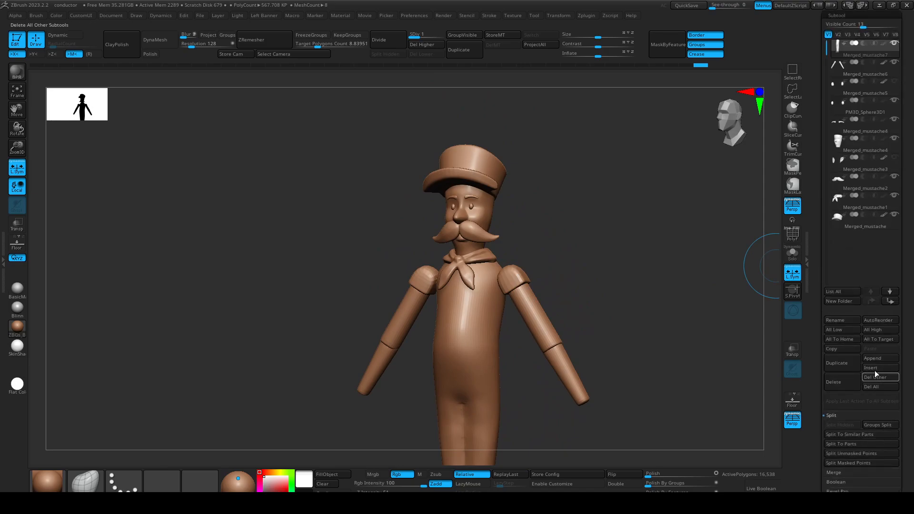
pyautogui.click(879, 369)
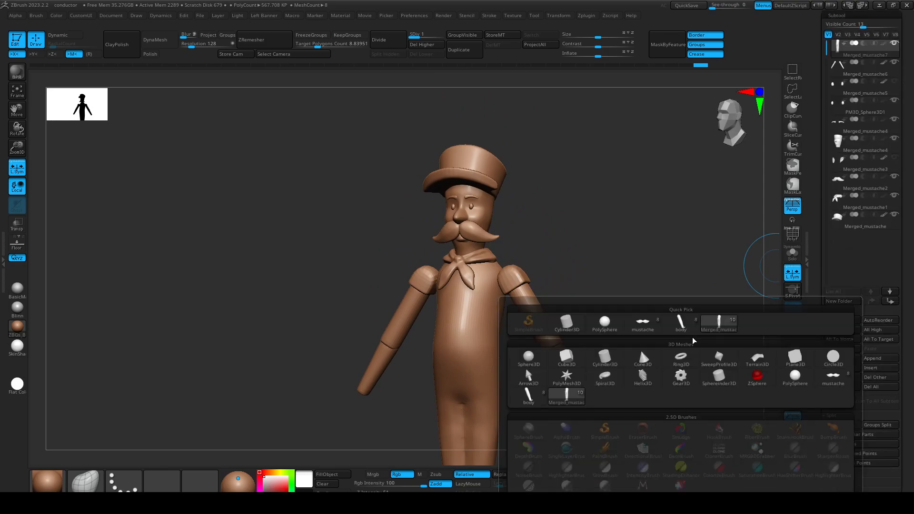
pyautogui.click(605, 358)
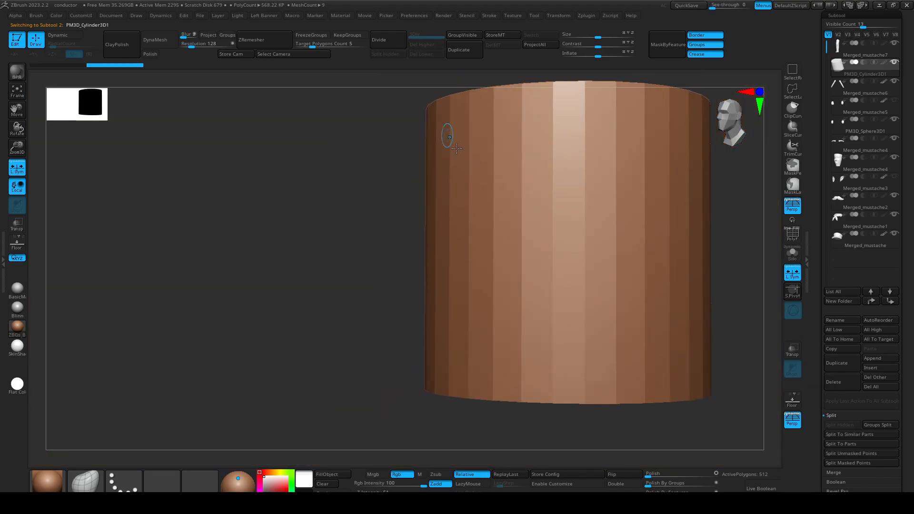
pyautogui.press('w')
pyautogui.press('q')
pyautogui.press('w')
pyautogui.moveTo(582, 248); pyautogui.dragTo(467, 258)
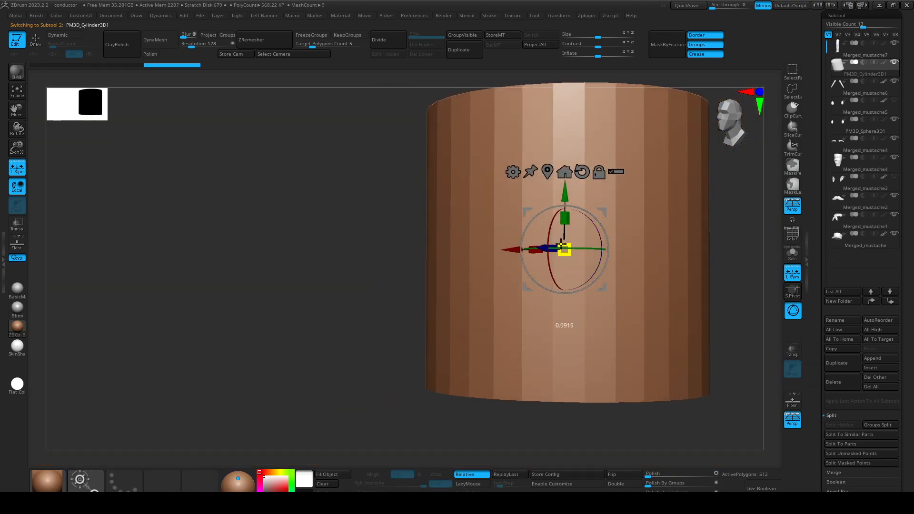
# Shrink the cylinder further and move it onto the character's left upper arm, aligned in depth from the side.
pyautogui.press('f')
pyautogui.keyDown('ctrl'); pyautogui.moveTo(320, 205); pyautogui.dragTo(604, 237, button='right'); pyautogui.keyUp('ctrl')
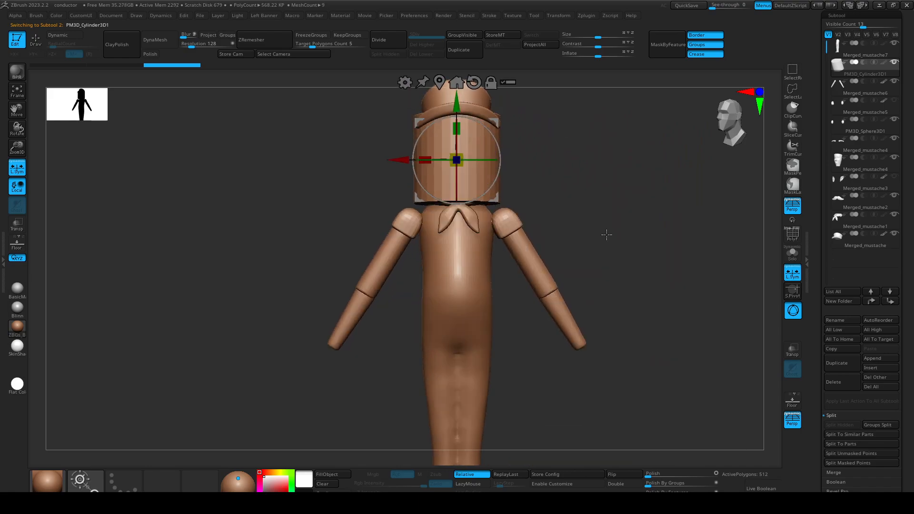
pyautogui.moveTo(466, 150); pyautogui.dragTo(434, 156)
pyautogui.moveTo(495, 124); pyautogui.dragTo(539, 204)
pyautogui.keyDown('shift'); pyautogui.moveTo(614, 257); pyautogui.dragTo(562, 265); pyautogui.keyUp('shift')
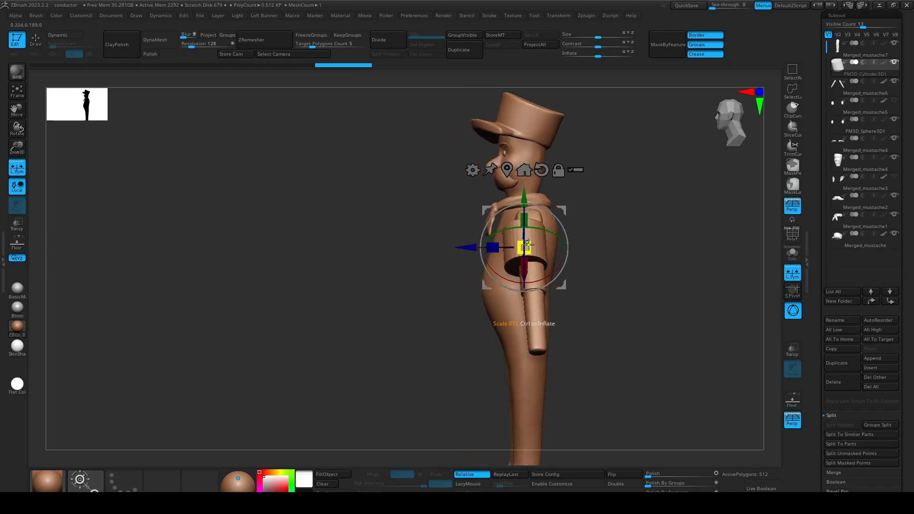
pyautogui.moveTo(457, 247); pyautogui.dragTo(464, 247)
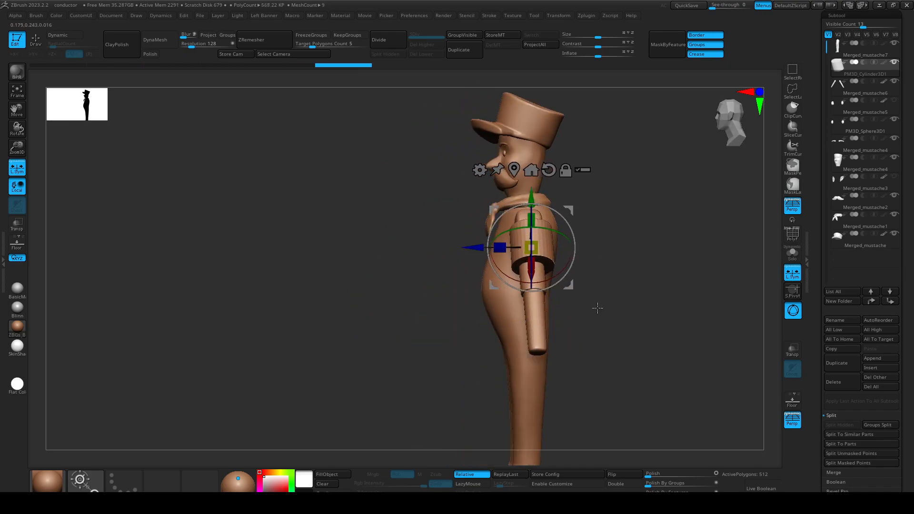
# Rotate the cylinder to the slope of the left arm and fit its thickness, length and position to it.
pyautogui.keyDown('shift'); pyautogui.moveTo(585, 307); pyautogui.dragTo(636, 302); pyautogui.keyUp('shift')
pyautogui.moveTo(483, 272); pyautogui.dragTo(481, 274)
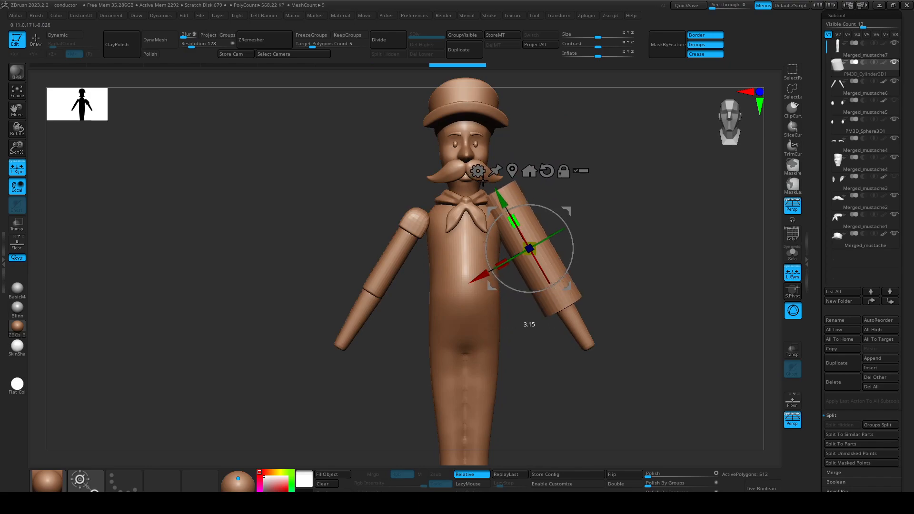
pyautogui.moveTo(503, 198); pyautogui.dragTo(522, 239)
pyautogui.moveTo(551, 278); pyautogui.dragTo(524, 281)
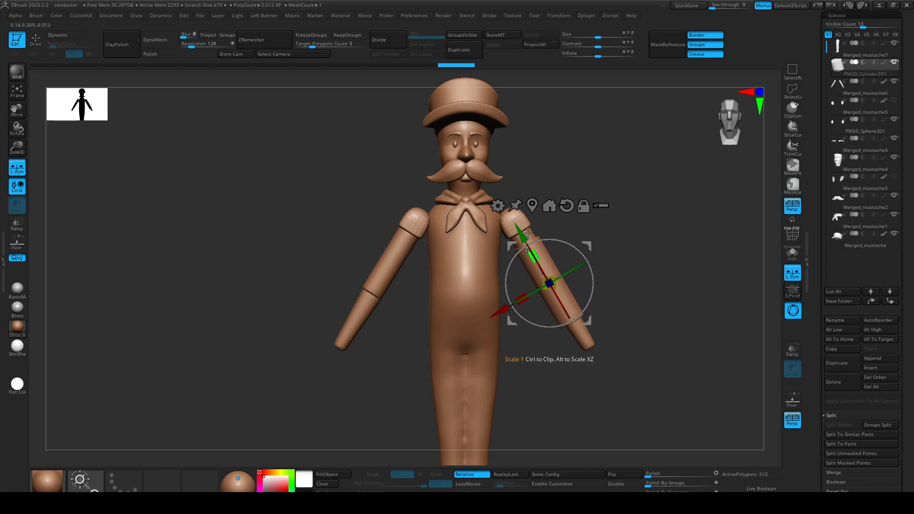
pyautogui.moveTo(519, 230); pyautogui.dragTo(536, 252)
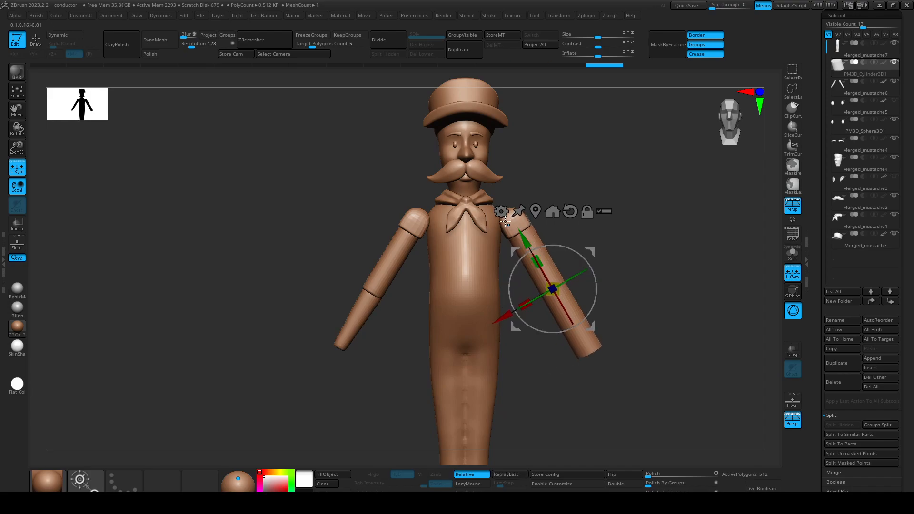
# Narrow the cylinder toward the wrist with the Taper deformer, and return to Gizmo 3D.
pyautogui.click(502, 215)
pyautogui.hotkey('ctrl', 'shift', 'z')
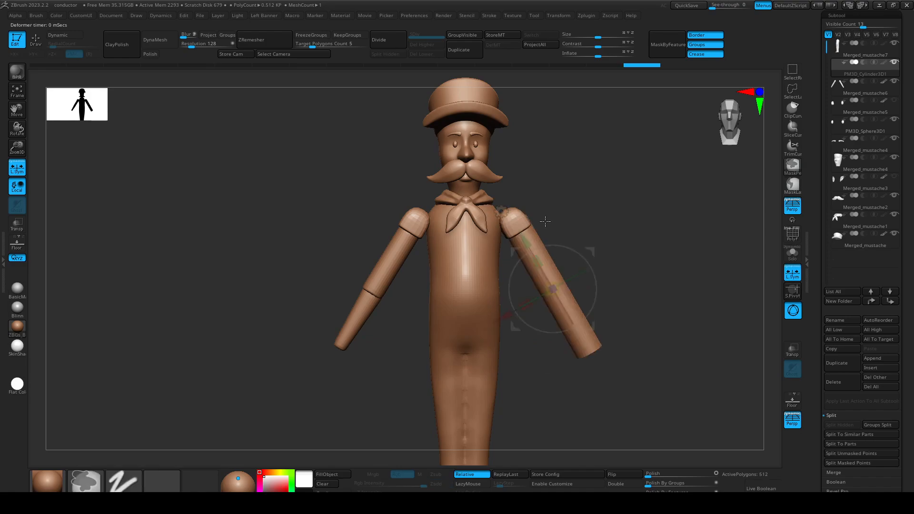
pyautogui.click(502, 213)
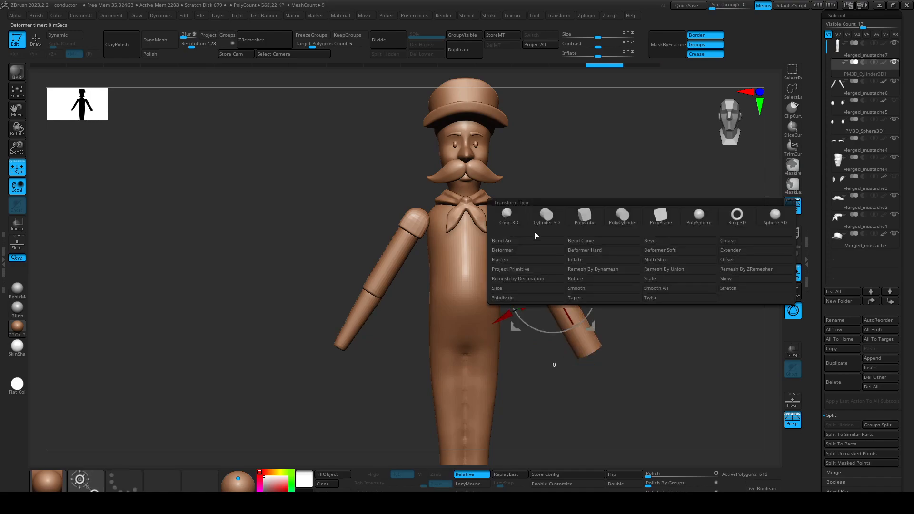
pyautogui.click(628, 299)
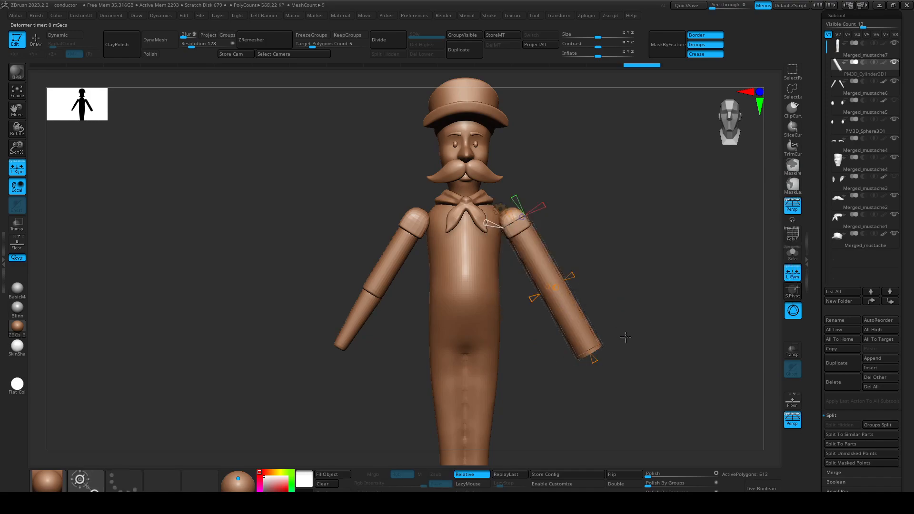
pyautogui.moveTo(598, 361); pyautogui.dragTo(569, 329)
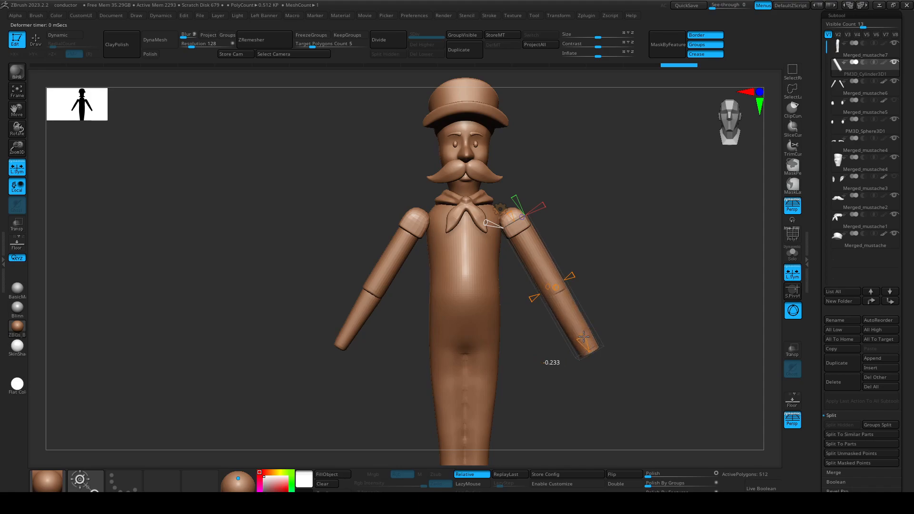
pyautogui.press('q')
pyautogui.moveTo(687, 327)
pyautogui.mouseDown()
pyautogui.moveTo(621, 324)
pyautogui.moveTo(706, 327)
pyautogui.mouseUp()
pyautogui.press('w')
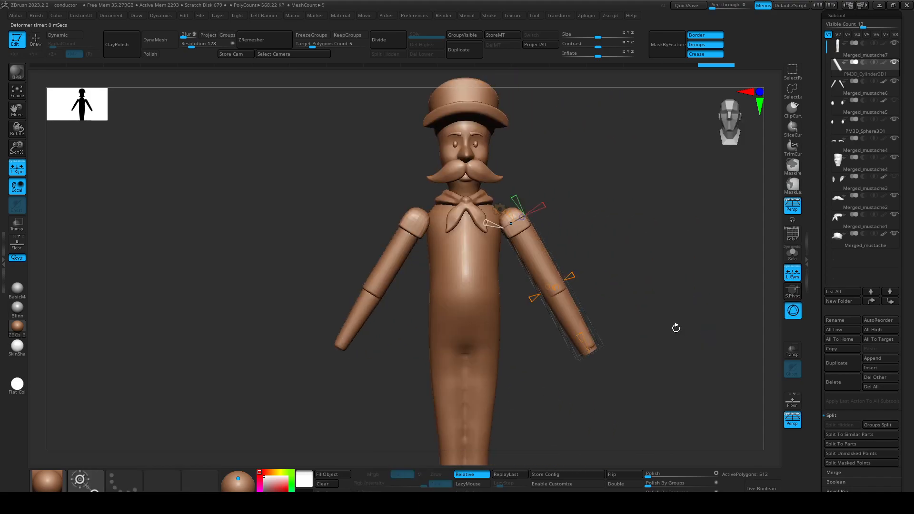
pyautogui.click(499, 209)
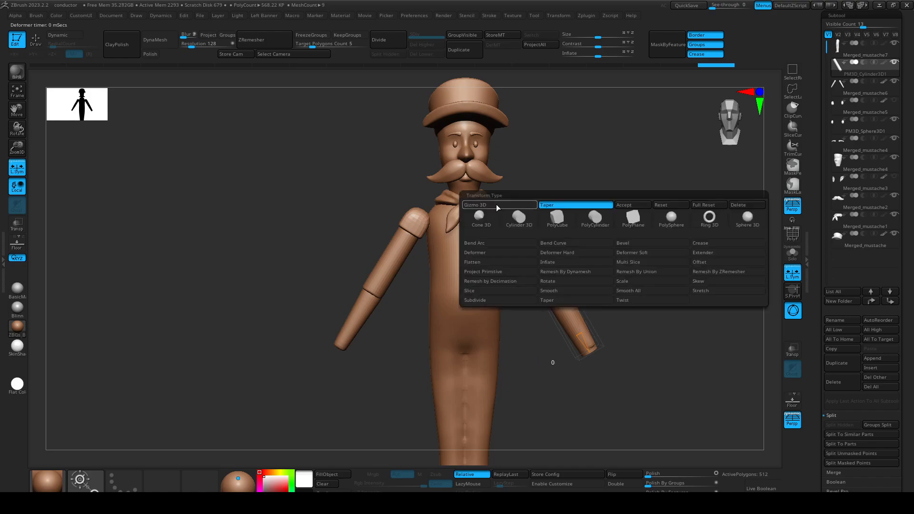
pyautogui.click(498, 209)
pyautogui.click(494, 208)
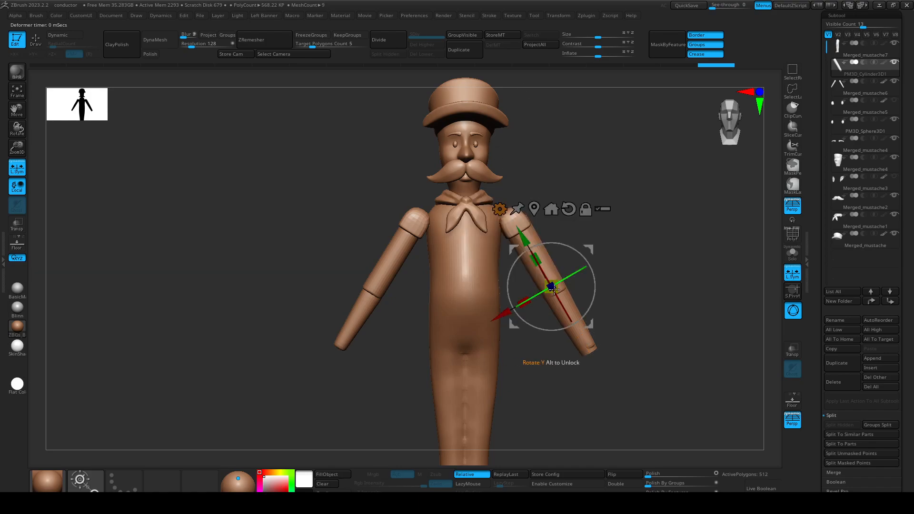
# Nudge the tapered cylinder in depth to line up with the existing arm from the side.
pyautogui.keyDown('shift'); pyautogui.moveTo(512, 331); pyautogui.dragTo(509, 354); pyautogui.keyUp('shift')
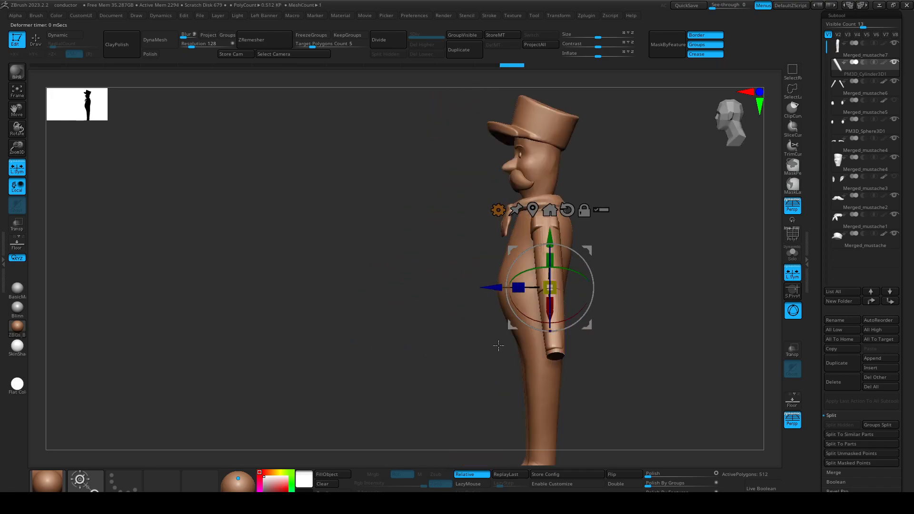
pyautogui.moveTo(498, 289); pyautogui.dragTo(497, 289)
pyautogui.keyDown('shift'); pyautogui.moveTo(614, 381); pyautogui.dragTo(662, 382); pyautogui.keyUp('shift')
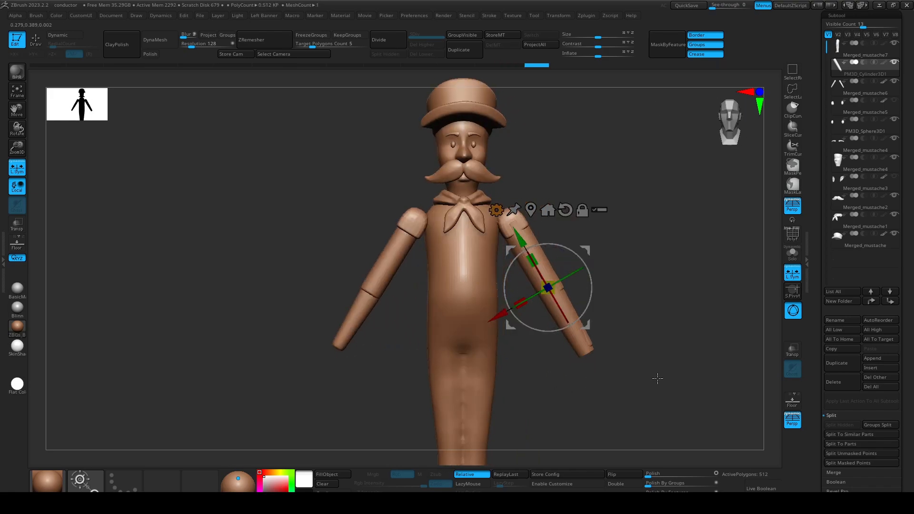
# Hide the old arms subtool and turn on dynamic subdivision for the new arm cylinder.
pyautogui.click(895, 82)
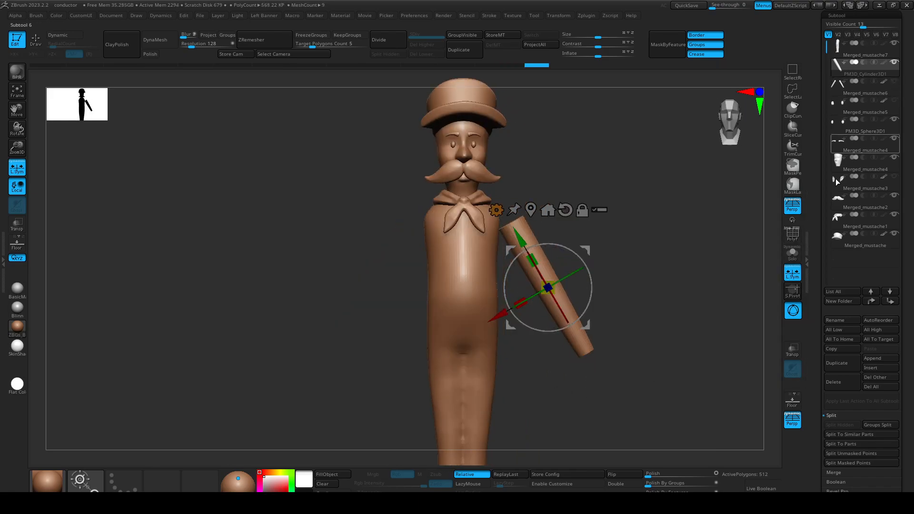
pyautogui.moveTo(619, 305)
pyautogui.mouseDown()
pyautogui.moveTo(649, 300)
pyautogui.moveTo(658, 273)
pyautogui.moveTo(682, 275)
pyautogui.mouseUp()
pyautogui.press('q')
pyautogui.press('d')
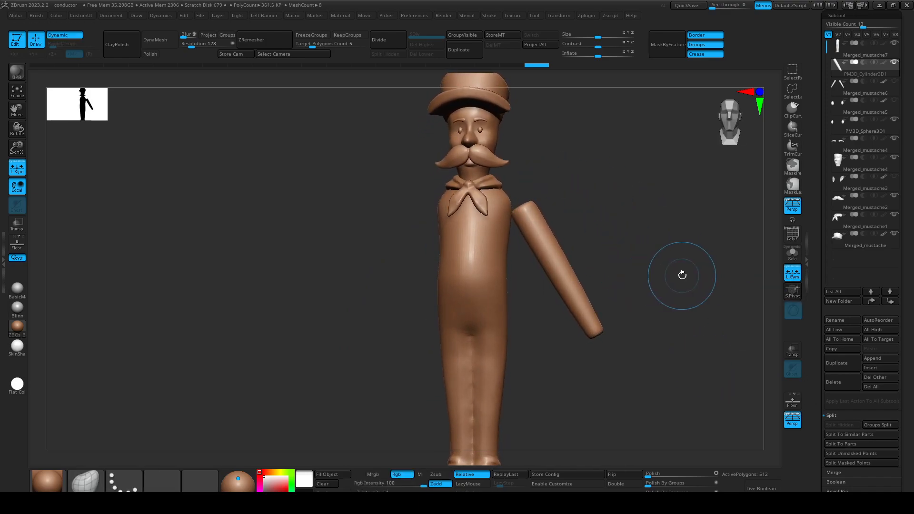
# Insert a PolySphere as a new subtool and scale it down to about the character's head size.
pyautogui.click(873, 368)
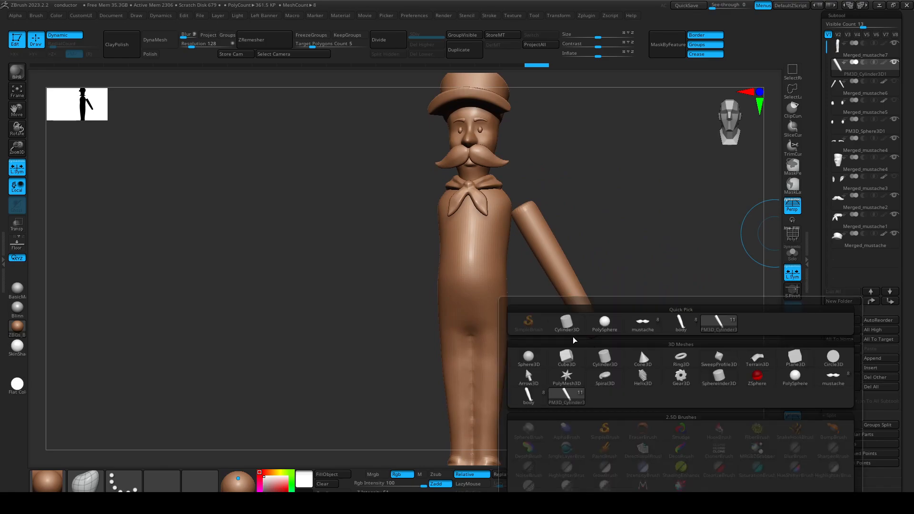
pyautogui.click(605, 328)
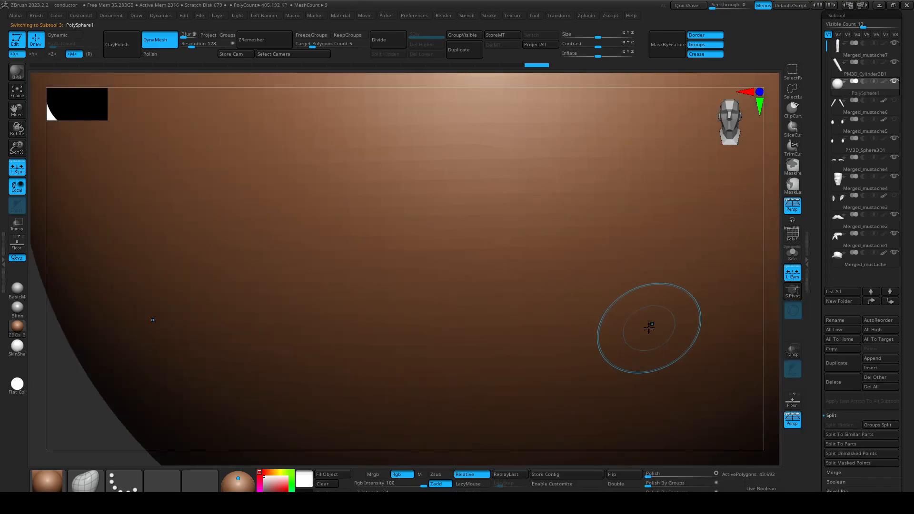
pyautogui.press('f')
pyautogui.press('w')
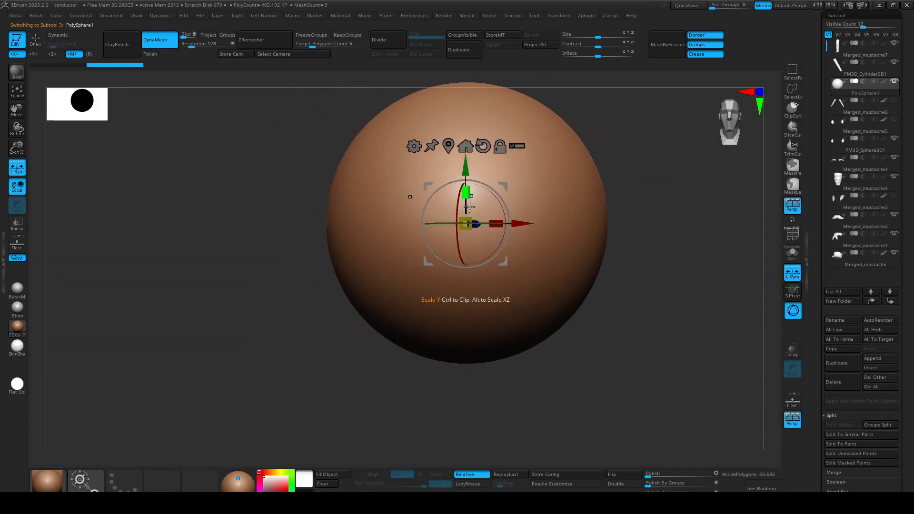
pyautogui.moveTo(468, 219); pyautogui.dragTo(304, 301)
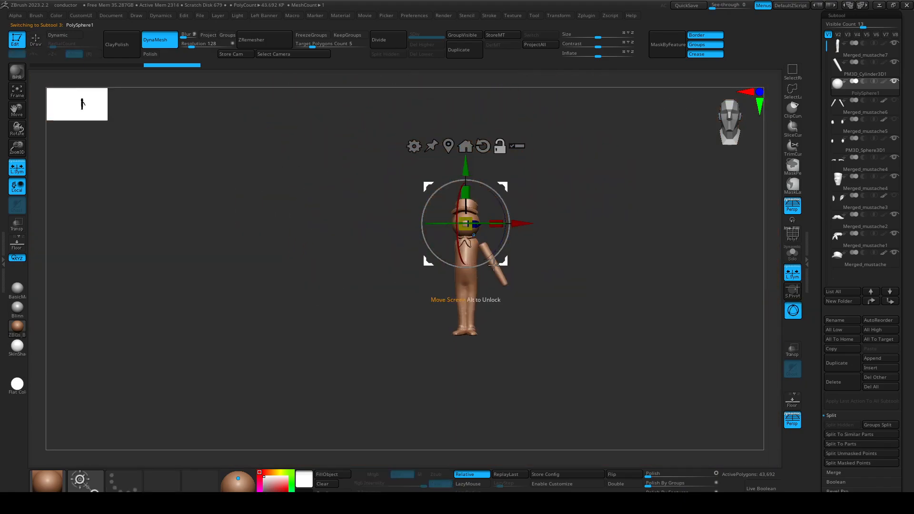
# Position the sphere at the left shoulder where the new arm begins, and scale it to shoulder size.
pyautogui.keyDown('alt'); pyautogui.moveTo(548, 291); pyautogui.dragTo(553, 349, button='right'); pyautogui.keyUp('alt')
pyautogui.moveTo(513, 204); pyautogui.dragTo(555, 218)
pyautogui.moveTo(490, 143); pyautogui.dragTo(489, 179)
pyautogui.keyDown('shift'); pyautogui.moveTo(523, 210); pyautogui.dragTo(458, 229, button='right'); pyautogui.keyUp('shift')
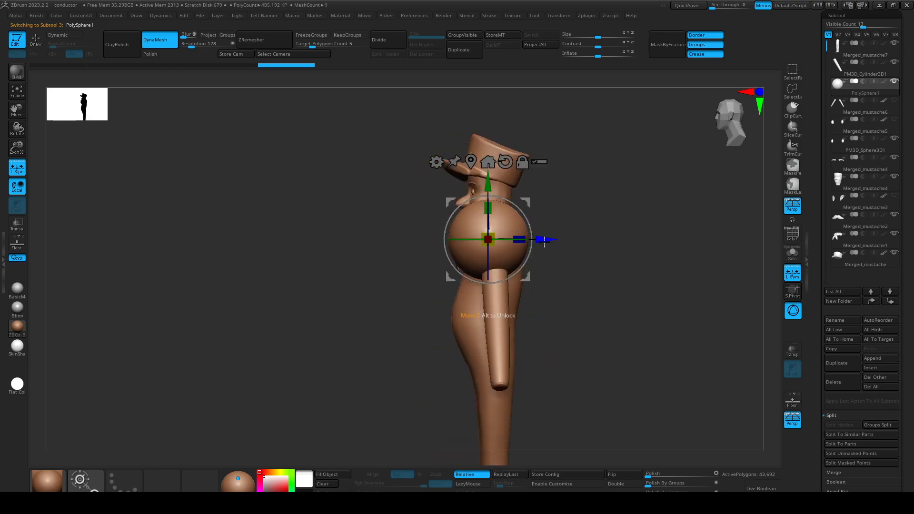
pyautogui.moveTo(546, 244); pyautogui.dragTo(553, 244)
pyautogui.moveTo(571, 286); pyautogui.dragTo(642, 290, button='right')
pyautogui.moveTo(499, 176); pyautogui.dragTo(502, 209)
pyautogui.moveTo(494, 272)
pyautogui.mouseDown()
pyautogui.moveTo(458, 279)
pyautogui.moveTo(486, 272)
pyautogui.mouseUp()
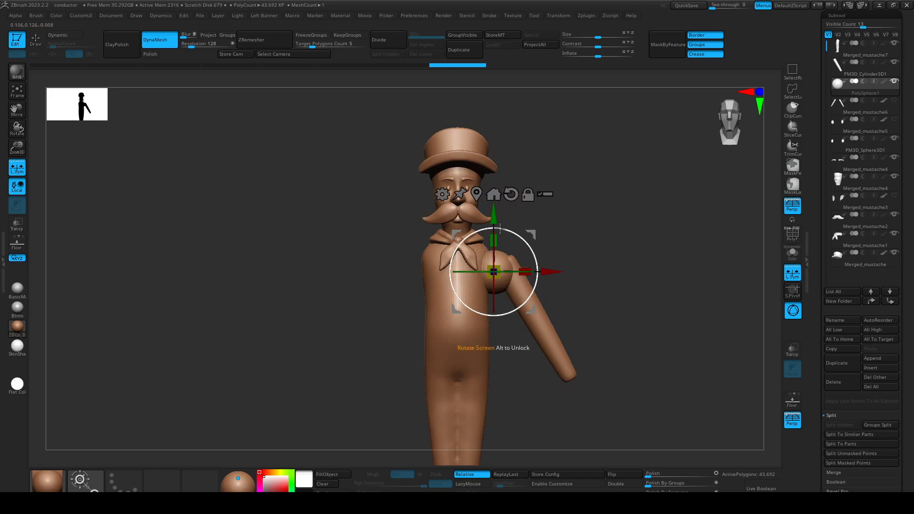
pyautogui.moveTo(498, 215); pyautogui.dragTo(498, 203)
pyautogui.moveTo(577, 262); pyautogui.dragTo(531, 261, button='right')
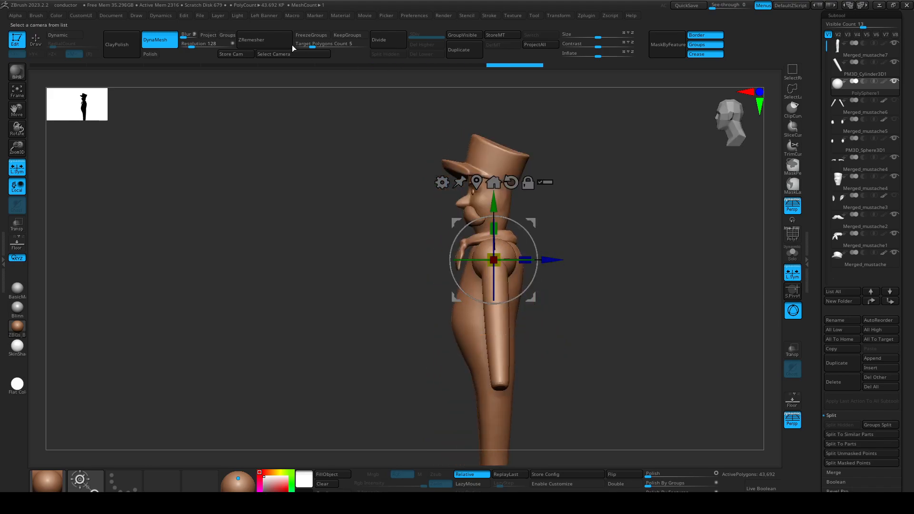
# ZRemesh the shoulder sphere with a target polygons count of 0.81343.
pyautogui.keyDown('shift'); pyautogui.moveTo(281, 172); pyautogui.dragTo(321, 173, button='right'); pyautogui.keyUp('shift')
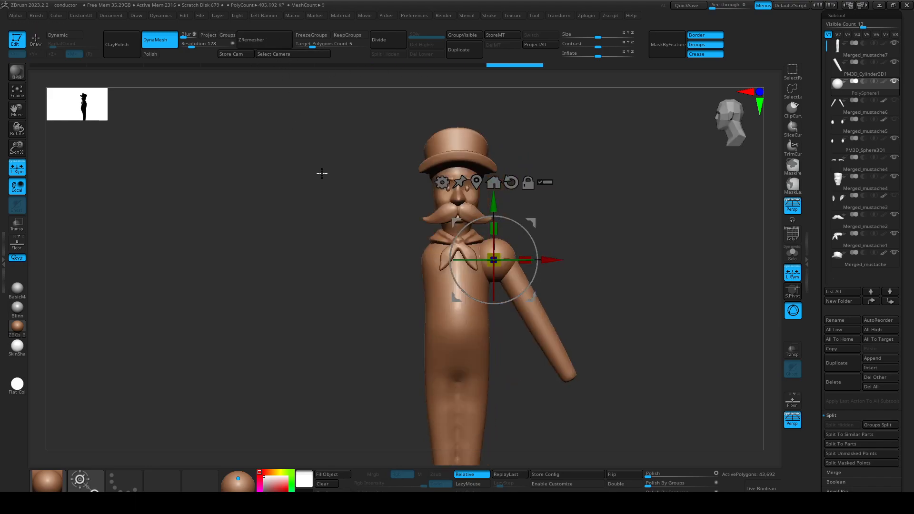
pyautogui.moveTo(308, 43); pyautogui.dragTo(299, 43)
pyautogui.click(264, 40)
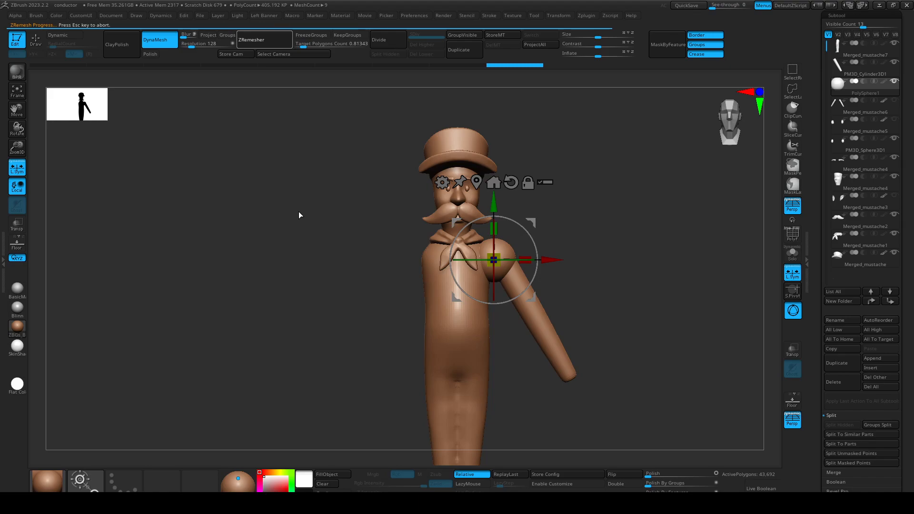
# Turn on dynamic subdivision for the shoulder sphere, shrink it slightly and fit it between torso and arm.
pyautogui.keyDown('alt'); pyautogui.moveTo(495, 336); pyautogui.dragTo(500, 395, button='right'); pyautogui.keyUp('alt')
pyautogui.press('q')
pyautogui.press('s')
pyautogui.moveTo(493, 240); pyautogui.dragTo(504, 239)
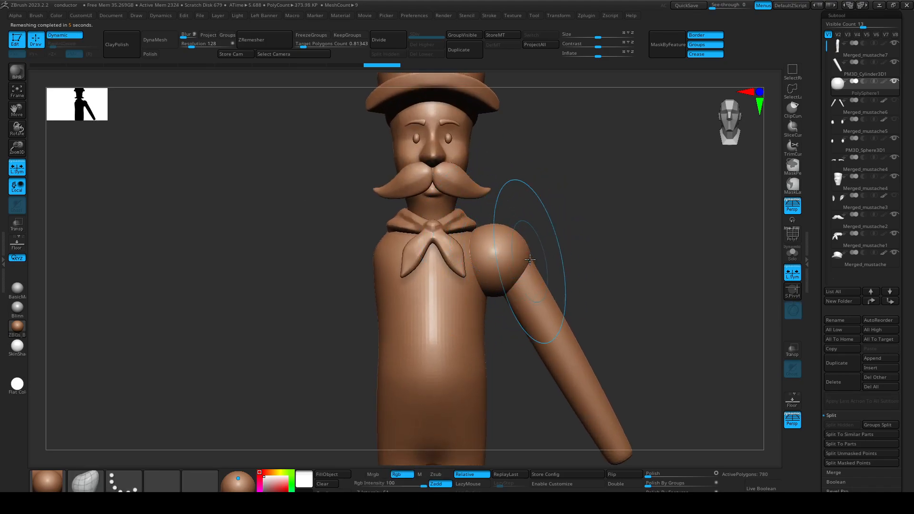
pyautogui.press('w')
pyautogui.moveTo(493, 205); pyautogui.dragTo(494, 204)
pyautogui.moveTo(547, 261); pyautogui.dragTo(539, 261)
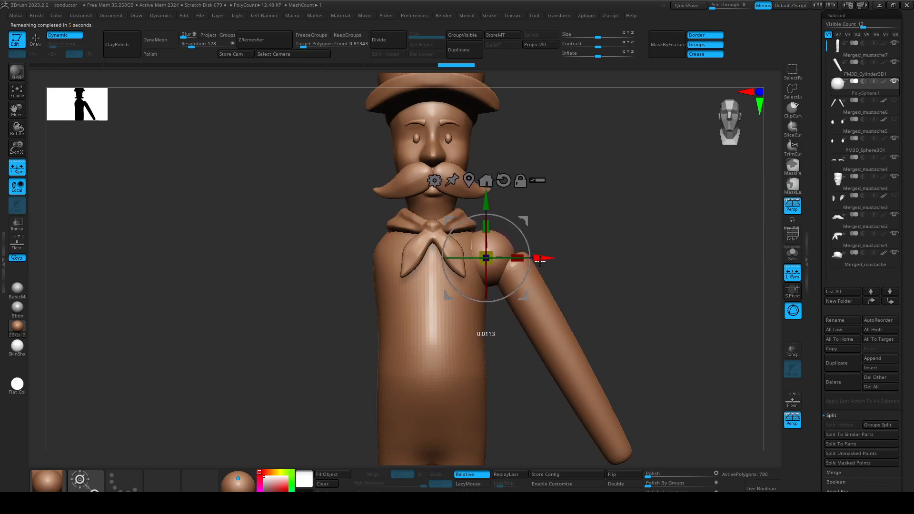
pyautogui.press('q')
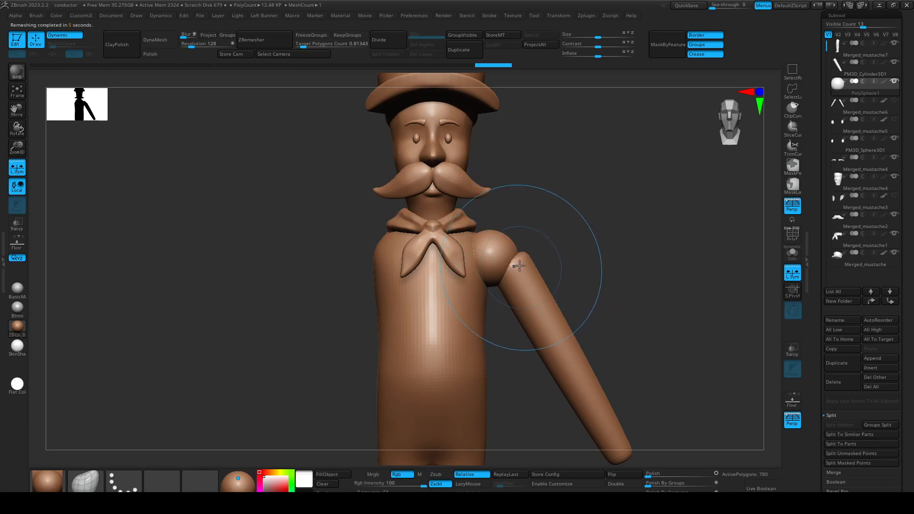
# Cut the shoulder sphere flat with the ClipCurve brush along a slanted line facing the upper end of the arm, keeping dynamic subdivision on.
pyautogui.click(792, 114)
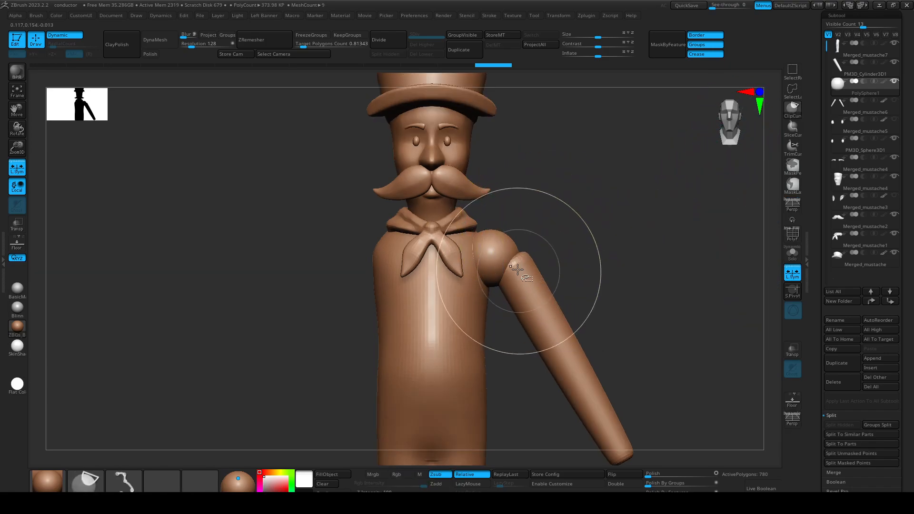
pyautogui.moveTo(459, 317)
pyautogui.keyDown('ctrl'); pyautogui.keyDown('shift'); pyautogui.mouseDown()
pyautogui.moveTo(460, 193)
pyautogui.moveTo(472, 200)
pyautogui.mouseUp(); pyautogui.keyUp('shift'); pyautogui.keyUp('ctrl')
pyautogui.moveTo(591, 262)
pyautogui.mouseDown()
pyautogui.moveTo(523, 252)
pyautogui.moveTo(613, 259)
pyautogui.mouseUp()
pyautogui.hotkey('shift', 'd')
pyautogui.press('d')
pyautogui.press('w')
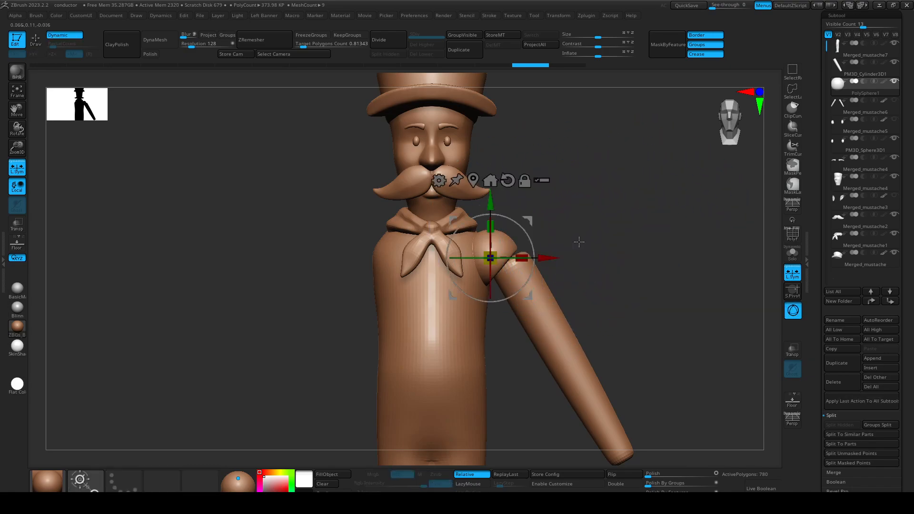
# Select the arm cylinder and move it inward and slightly upward until its upper end meets the clipped face of the shoulder.
pyautogui.click(549, 329)
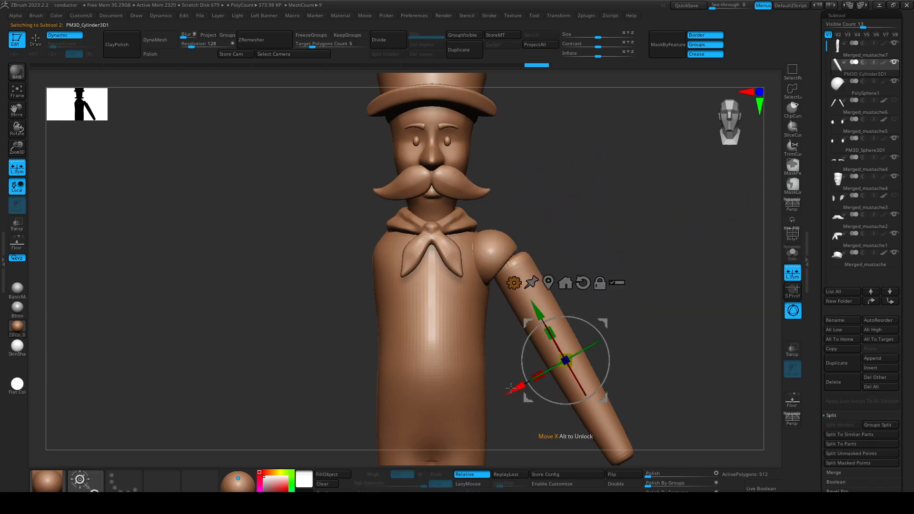
pyautogui.moveTo(511, 388); pyautogui.dragTo(504, 393)
pyautogui.moveTo(527, 311); pyautogui.dragTo(526, 307)
pyautogui.moveTo(503, 389); pyautogui.dragTo(502, 390)
pyautogui.press('q')
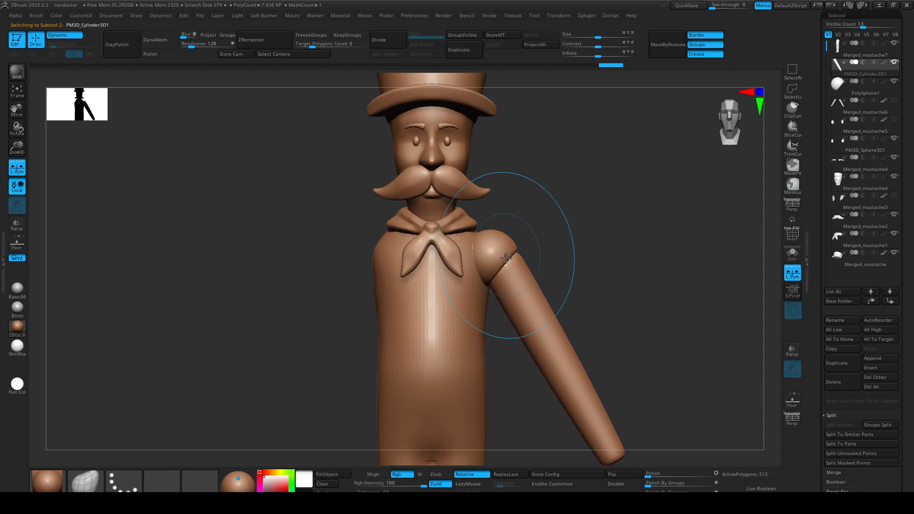
# Select the shoulder sphere and pull its edge over the top of the arm with the Move brush.
pyautogui.keyDown('alt'); pyautogui.click(505, 253); pyautogui.keyUp('alt')
pyautogui.moveTo(534, 237)
pyautogui.keyDown('shift'); pyautogui.mouseDown()
pyautogui.moveTo(487, 254)
pyautogui.moveTo(532, 243)
pyautogui.mouseUp(); pyautogui.keyUp('shift')
pyautogui.moveTo(448, 228)
pyautogui.mouseDown()
pyautogui.moveTo(519, 238)
pyautogui.moveTo(543, 252)
pyautogui.mouseUp()
pyautogui.moveTo(633, 285); pyautogui.dragTo(570, 257)
pyautogui.keyDown('shift'); pyautogui.moveTo(454, 284); pyautogui.dragTo(524, 281); pyautogui.keyUp('shift')
pyautogui.moveTo(610, 250)
pyautogui.keyDown('shift'); pyautogui.mouseDown()
pyautogui.moveTo(592, 246)
pyautogui.moveTo(585, 260)
pyautogui.mouseUp(); pyautogui.keyUp('shift')
# Adjust the brush size and shape the shoulder around the upper arm in the side, back and front views.
pyautogui.press('s')
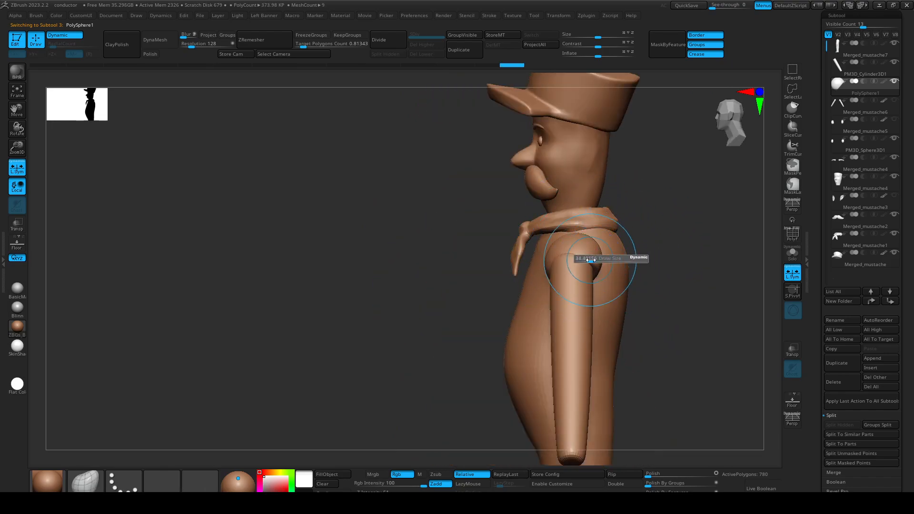
pyautogui.moveTo(660, 316)
pyautogui.mouseDown()
pyautogui.moveTo(628, 304)
pyautogui.moveTo(640, 299)
pyautogui.mouseUp()
pyautogui.moveTo(593, 283); pyautogui.dragTo(600, 288)
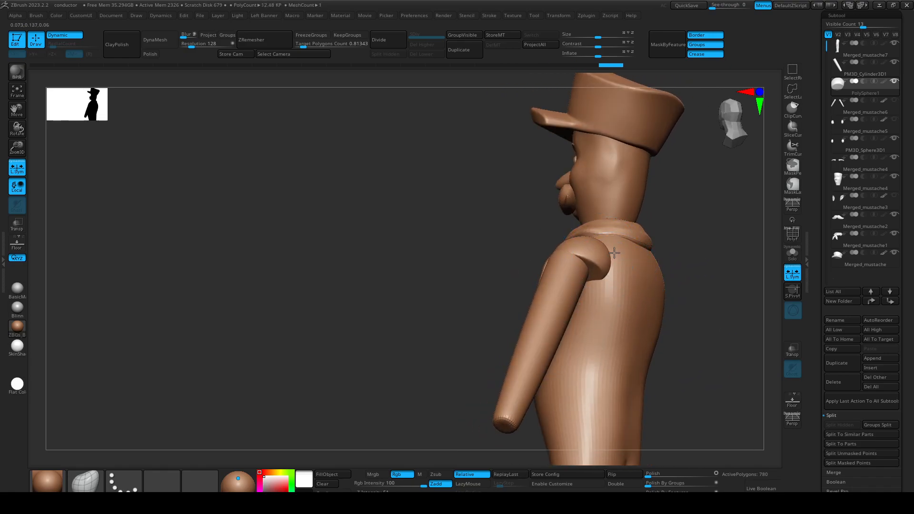
pyautogui.moveTo(712, 327); pyautogui.dragTo(757, 333)
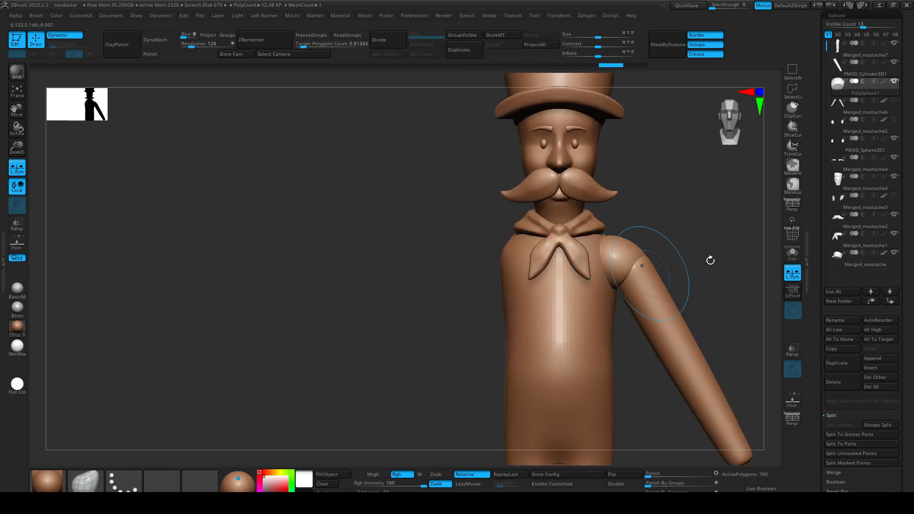
pyautogui.moveTo(701, 260); pyautogui.dragTo(675, 246)
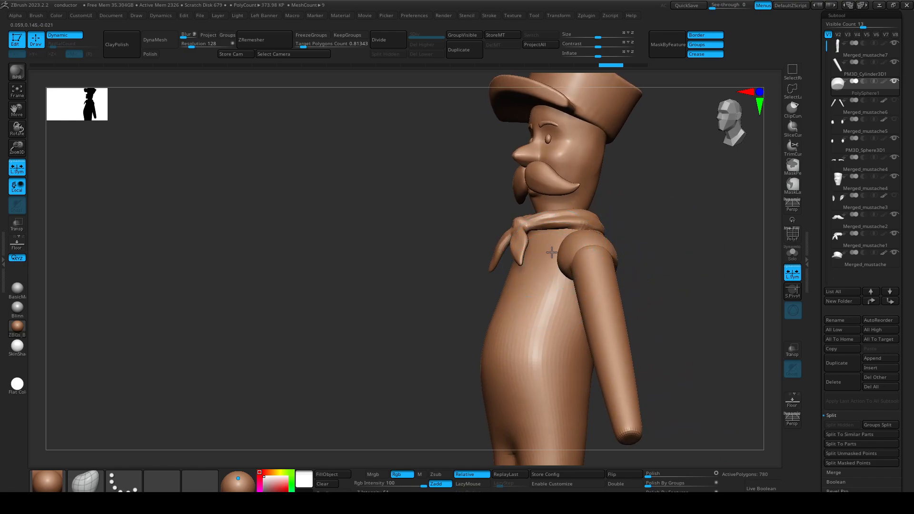
pyautogui.moveTo(614, 234)
pyautogui.mouseDown()
pyautogui.moveTo(693, 282)
pyautogui.moveTo(604, 284)
pyautogui.mouseUp()
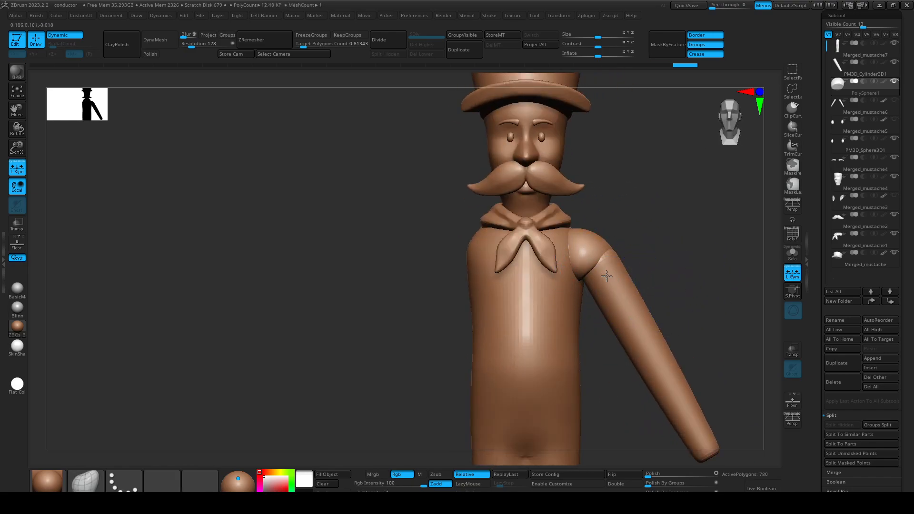
pyautogui.keyDown('alt'); pyautogui.moveTo(654, 254); pyautogui.dragTo(592, 224); pyautogui.keyUp('alt')
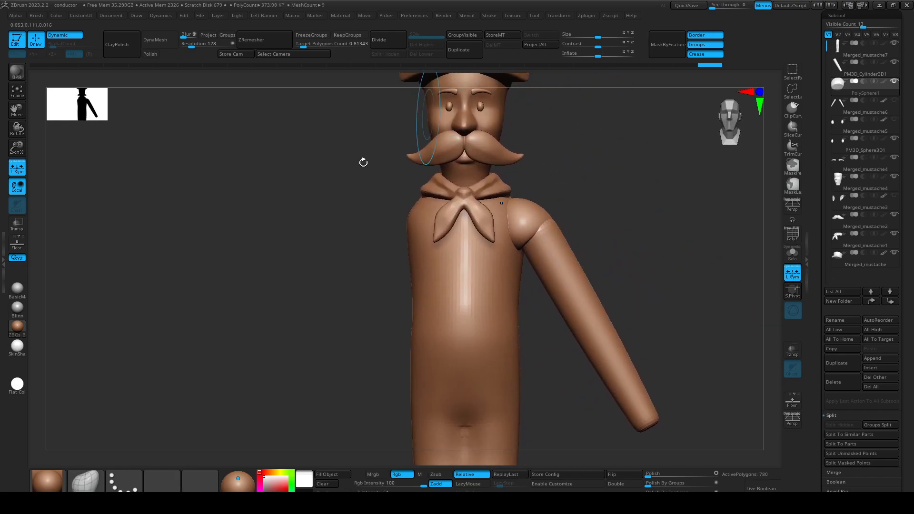
# ZRemesh the shoulder with KeepGroups enabled, inspect its polygon wireframe and compare it with the previous state through undo and redo.
pyautogui.click(346, 35)
pyautogui.click(269, 40)
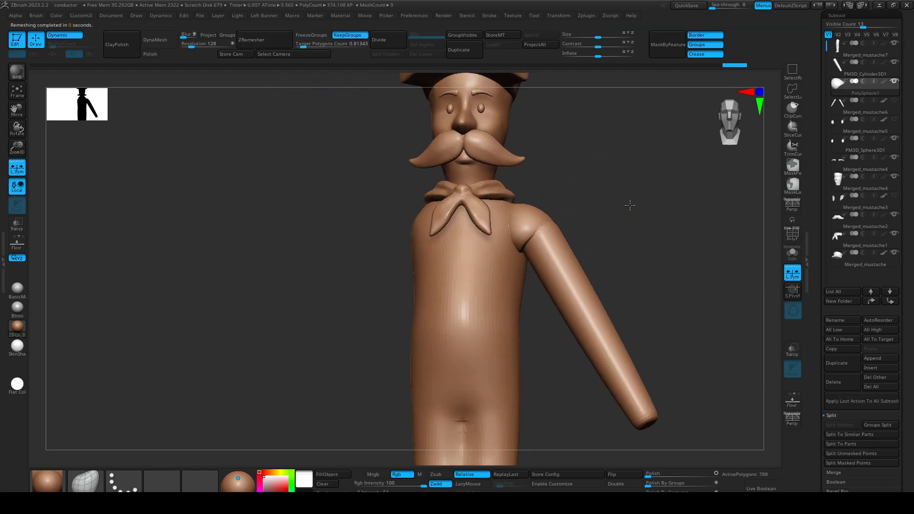
pyautogui.moveTo(631, 210); pyautogui.dragTo(614, 161, button='right')
pyautogui.hotkey('shift', 'f')
pyautogui.keyDown('ctrl'); pyautogui.moveTo(583, 224); pyautogui.dragTo(680, 382, button='right'); pyautogui.keyUp('ctrl')
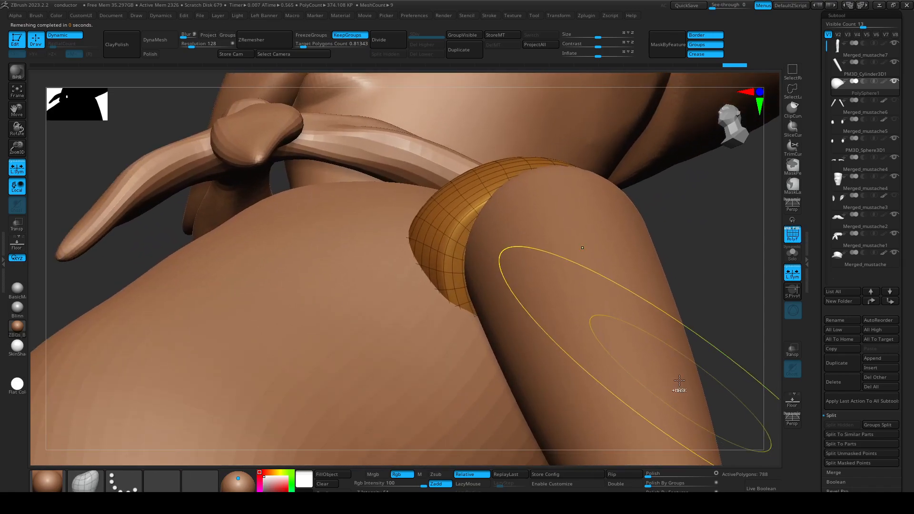
pyautogui.hotkey('ctrl', 'z')
pyautogui.hotkey('ctrl', 'z')
pyautogui.hotkey('ctrl', 'shift', 'z')
pyautogui.hotkey('ctrl', 'shift', 'z')
pyautogui.hotkey('ctrl', 'z')
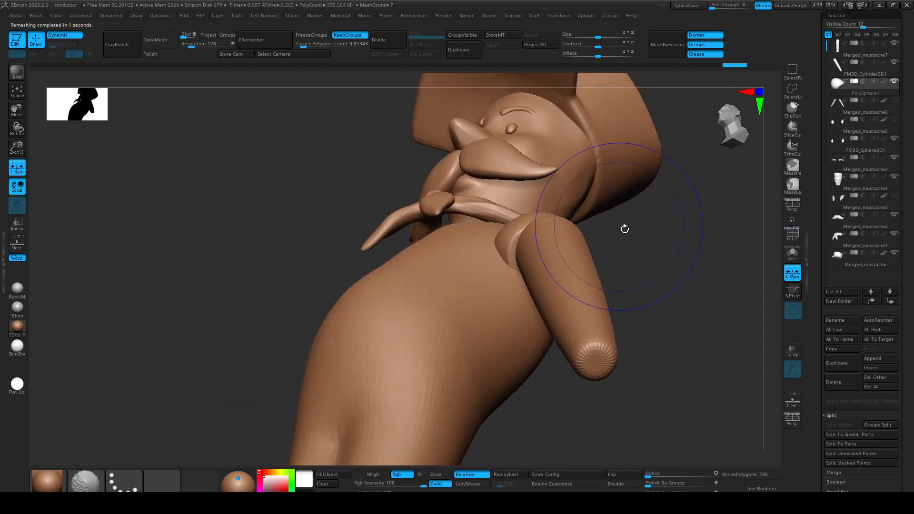
pyautogui.moveTo(624, 229); pyautogui.dragTo(690, 342, button='right')
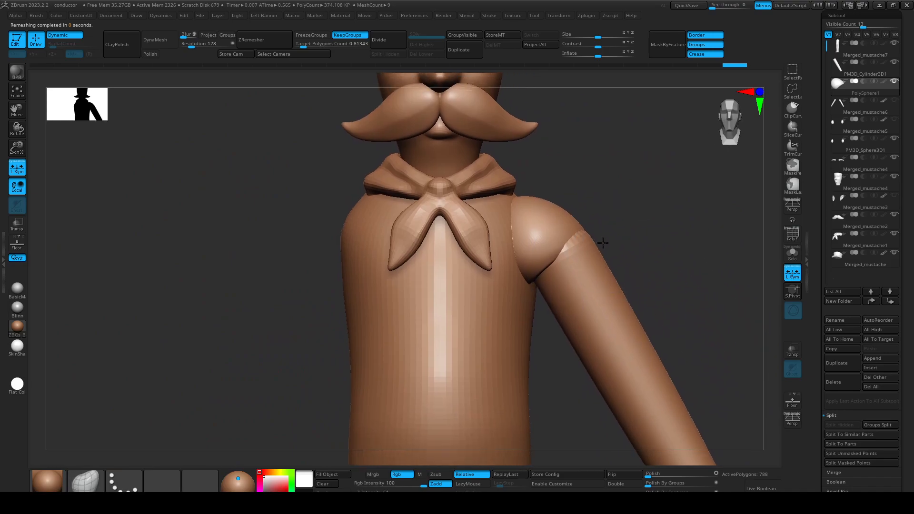
# Select the arm cylinder and nudge it in front and side views until its upper end sits neatly under the shoulder cap.
pyautogui.keyDown('ctrl'); pyautogui.moveTo(604, 247); pyautogui.dragTo(551, 212, button='right'); pyautogui.keyUp('ctrl')
pyautogui.keyDown('alt'); pyautogui.click(592, 279); pyautogui.keyUp('alt')
pyautogui.press('w')
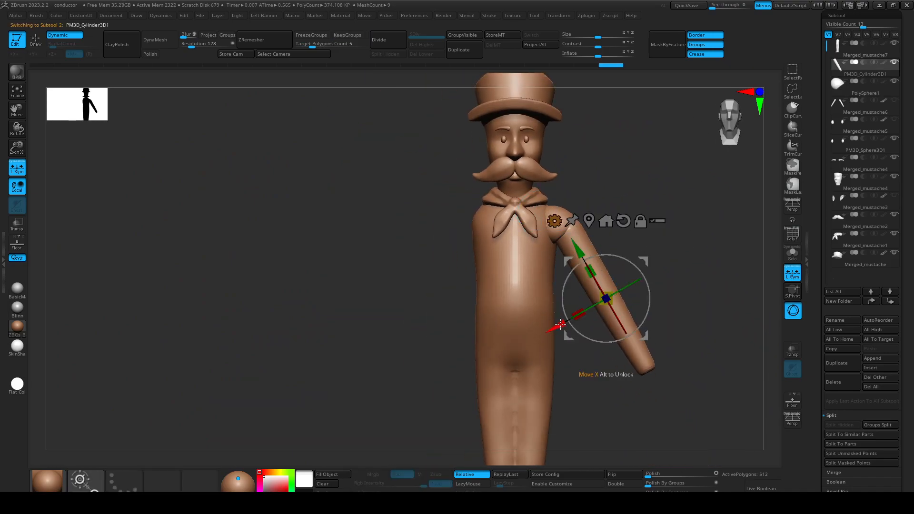
pyautogui.press('q')
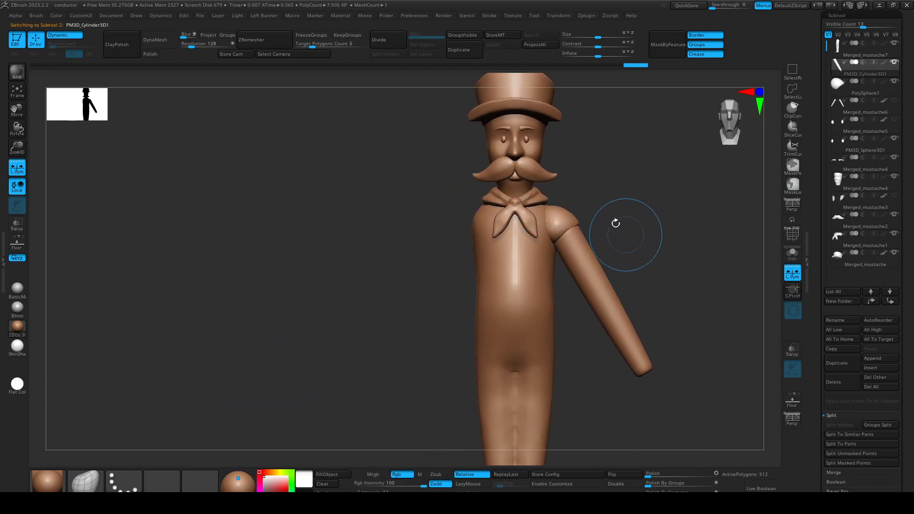
pyautogui.keyDown('alt'); pyautogui.click(571, 214); pyautogui.keyUp('alt')
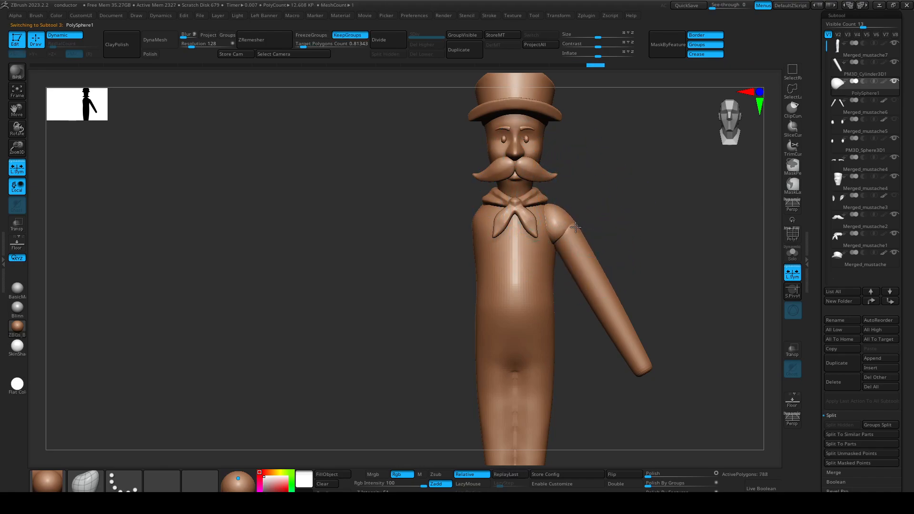
pyautogui.keyDown('alt'); pyautogui.click(578, 243); pyautogui.keyUp('alt')
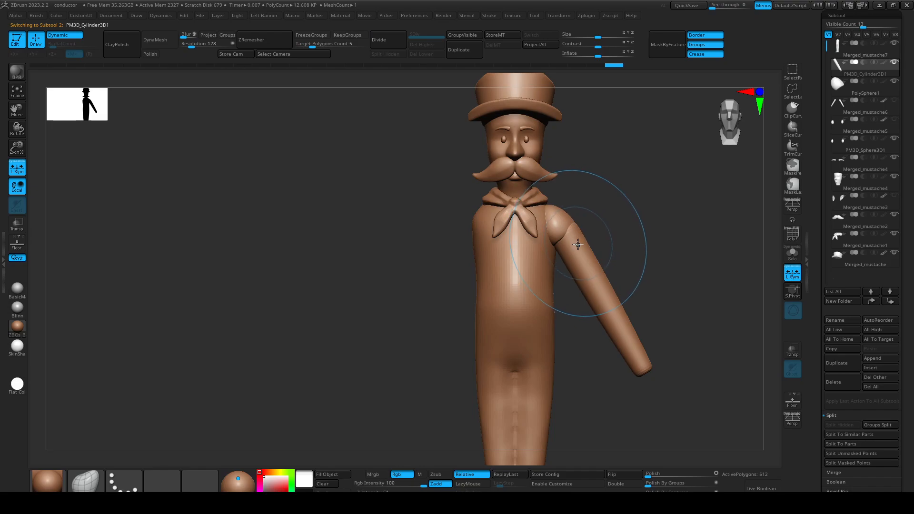
pyautogui.press('w')
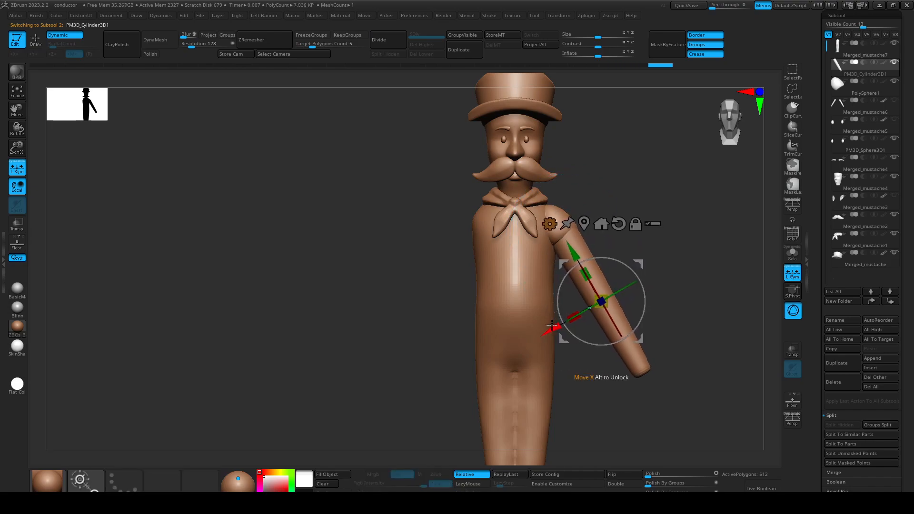
pyautogui.moveTo(549, 332); pyautogui.dragTo(549, 335)
pyautogui.keyDown('shift'); pyautogui.moveTo(676, 331); pyautogui.dragTo(630, 313); pyautogui.keyUp('shift')
pyautogui.moveTo(547, 305); pyautogui.dragTo(551, 305)
pyautogui.keyDown('shift'); pyautogui.moveTo(496, 352); pyautogui.dragTo(548, 327); pyautogui.keyUp('shift')
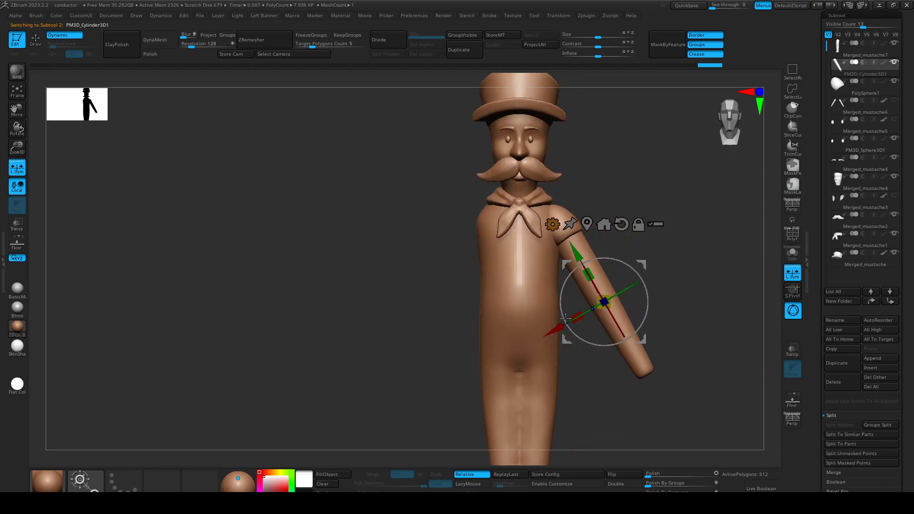
# Copy the arm cylinder to the character's other side with Mirror followed by Mirror And Weld.
pyautogui.press('q')
pyautogui.press('2')
pyautogui.press('2')
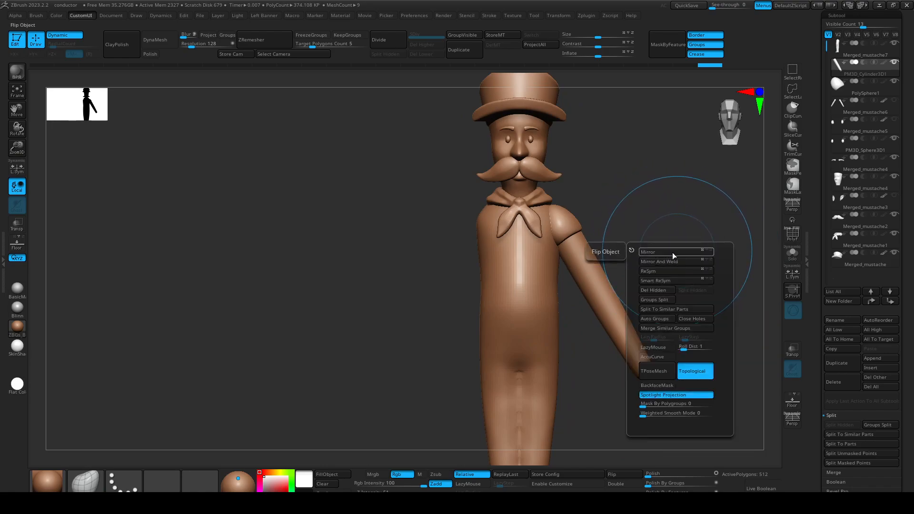
pyautogui.click(672, 252)
pyautogui.click(671, 262)
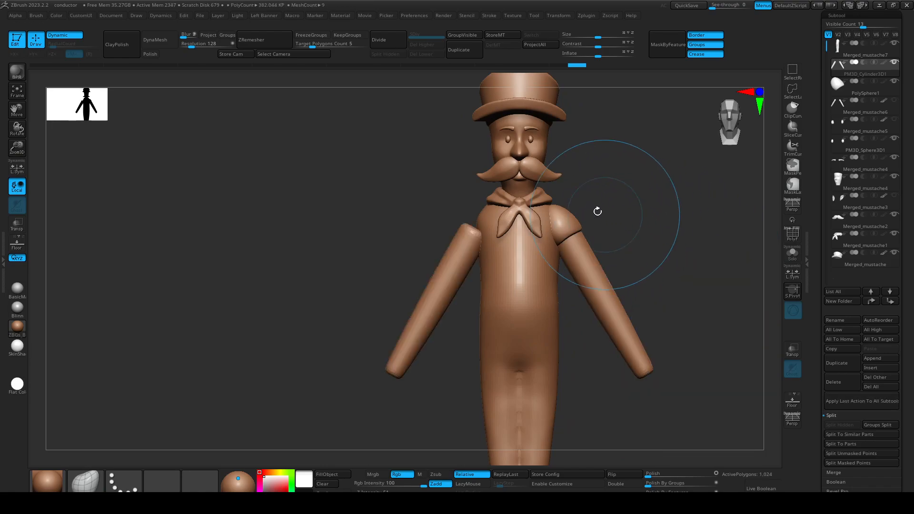
# Select the shoulder cap and copy it to the other side with Mirror followed by Mirror And Weld.
pyautogui.keyDown('alt'); pyautogui.click(564, 221); pyautogui.keyUp('alt')
pyautogui.press('2')
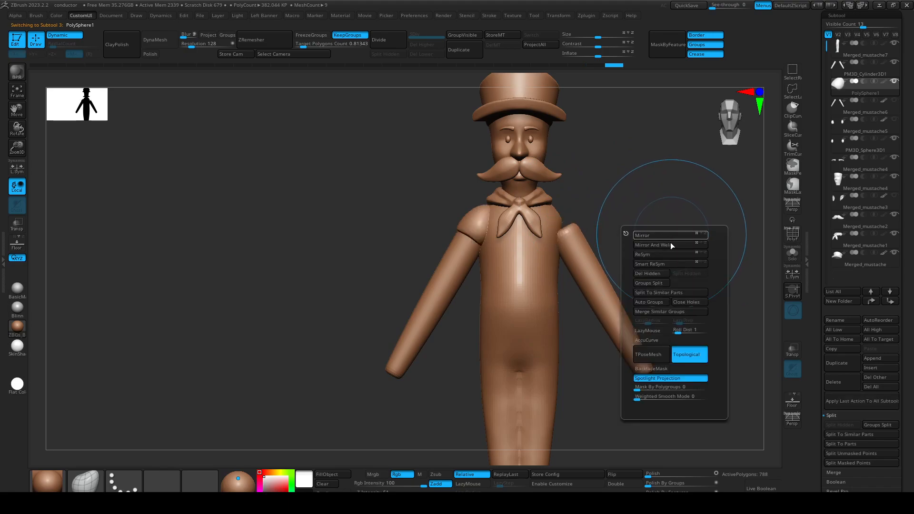
pyautogui.click(668, 244)
# Turn on X symmetry and reshape both shoulder caps with the Move brush, checking them from the side and front.
pyautogui.moveTo(659, 239); pyautogui.dragTo(661, 253)
pyautogui.press('x')
pyautogui.press('s')
pyautogui.moveTo(551, 247); pyautogui.dragTo(545, 248)
pyautogui.keyDown('shift'); pyautogui.moveTo(551, 216); pyautogui.dragTo(569, 205); pyautogui.keyUp('shift')
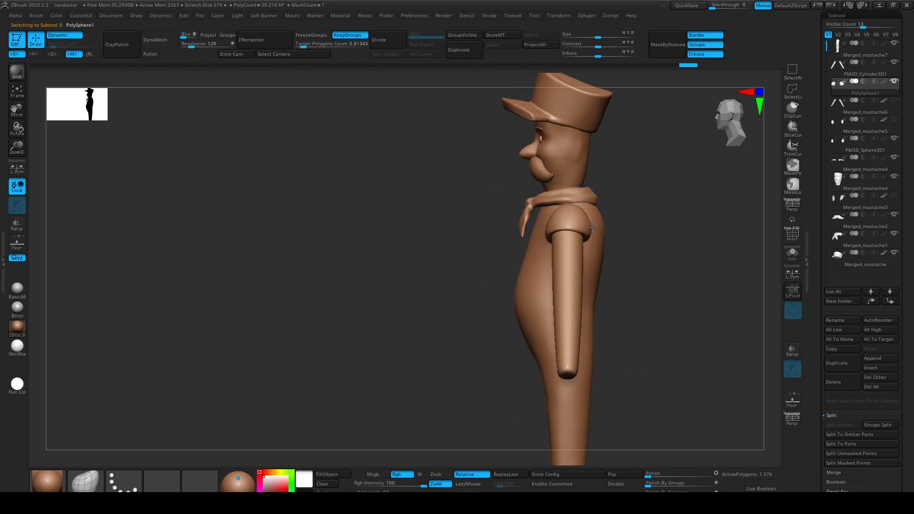
pyautogui.keyDown('shift'); pyautogui.moveTo(659, 245); pyautogui.dragTo(712, 249); pyautogui.keyUp('shift')
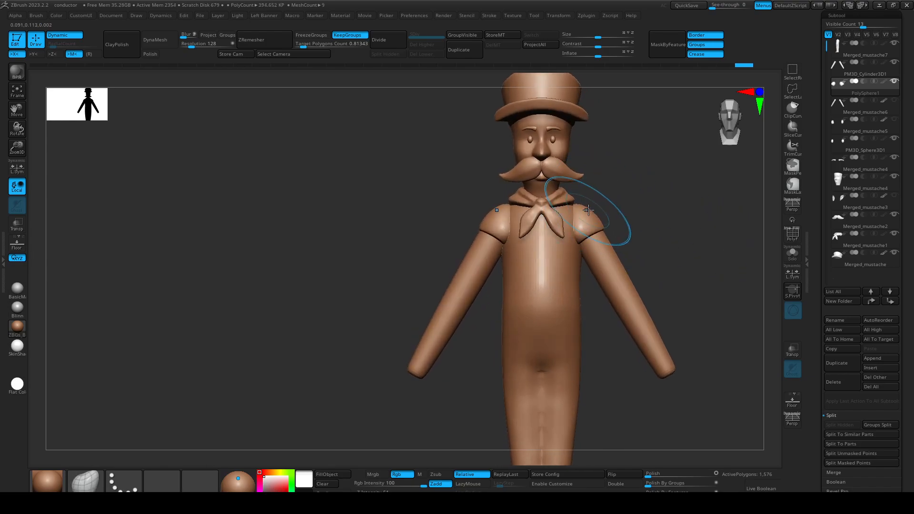
# Refine the fit of both shoulder caps against the torso and arms from several angles, undoing the last unwanted stroke.
pyautogui.press('s')
pyautogui.moveTo(575, 252); pyautogui.dragTo(598, 230, button='right')
pyautogui.moveTo(588, 232); pyautogui.dragTo(595, 231)
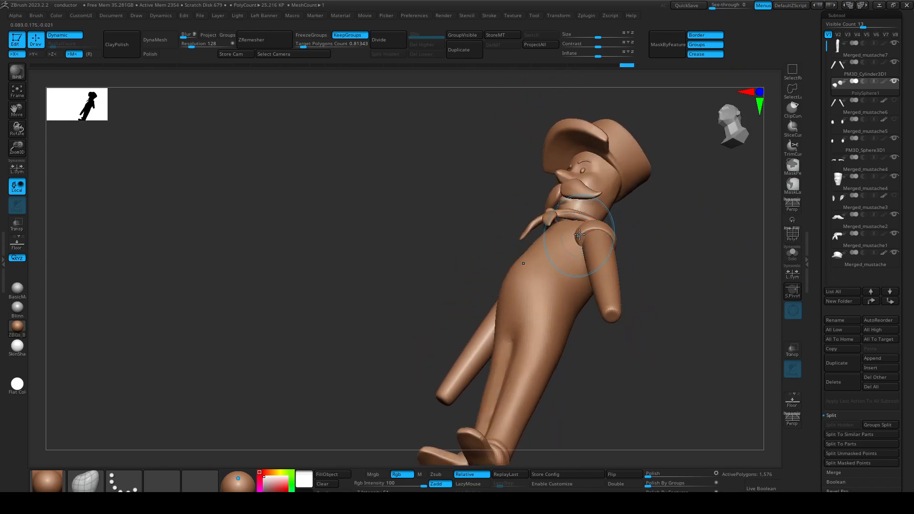
pyautogui.moveTo(587, 238); pyautogui.dragTo(597, 258, button='right')
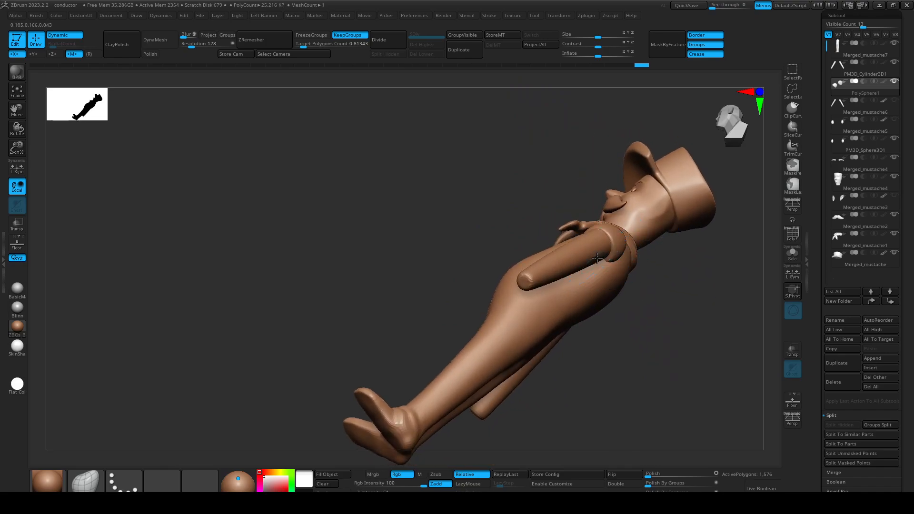
pyautogui.hotkey('ctrl', 'z')
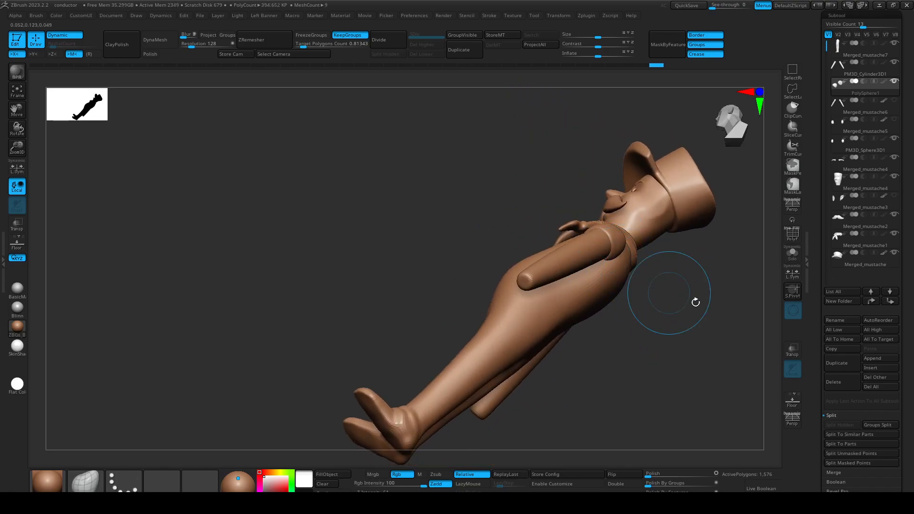
pyautogui.keyDown('shift'); pyautogui.moveTo(690, 301); pyautogui.dragTo(669, 265, button='right'); pyautogui.keyUp('shift')
pyautogui.press('s')
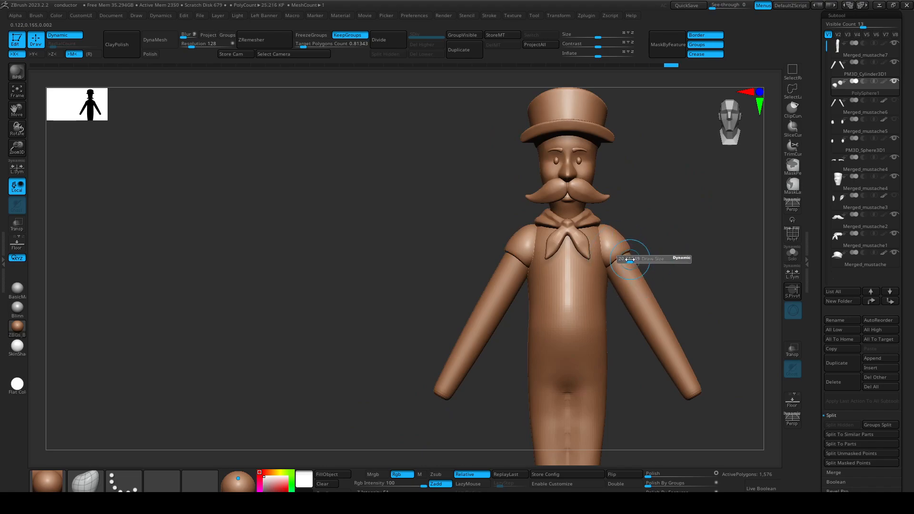
pyautogui.keyDown('alt'); pyautogui.moveTo(636, 264); pyautogui.dragTo(617, 213, button='right'); pyautogui.keyUp('alt')
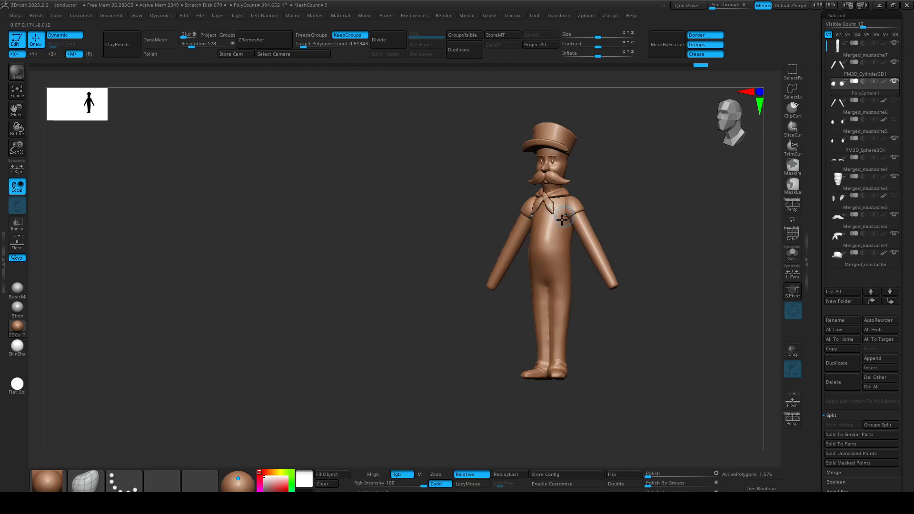
# Check the full figure's proportions and turn on Live Boolean in the Render Booleans settings.
pyautogui.moveTo(636, 266)
pyautogui.mouseDown(button='right')
pyautogui.moveTo(649, 243)
pyautogui.moveTo(608, 230)
pyautogui.moveTo(618, 259)
pyautogui.moveTo(599, 222)
pyautogui.moveTo(626, 271)
pyautogui.mouseUp(button='right')
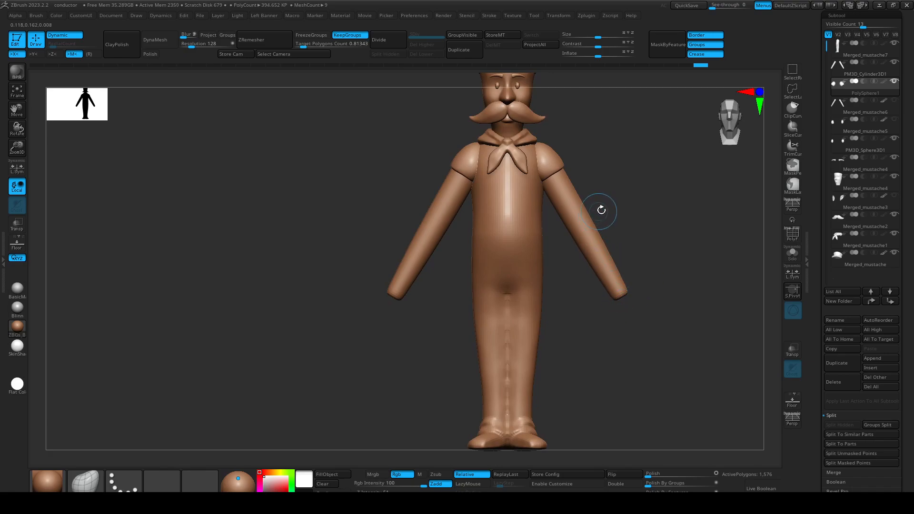
pyautogui.moveTo(575, 224); pyautogui.dragTo(567, 314, button='right')
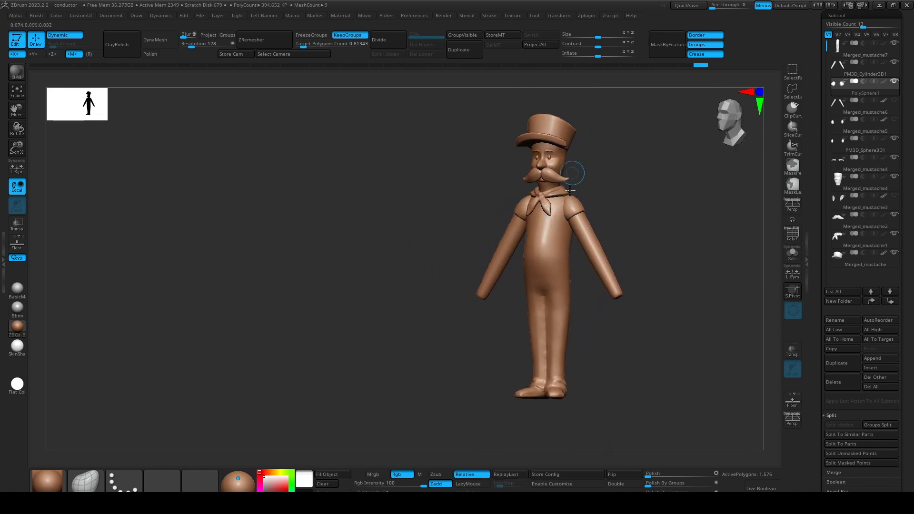
pyautogui.moveTo(632, 326); pyautogui.dragTo(594, 250, button='right')
pyautogui.keyDown('ctrl'); pyautogui.moveTo(665, 260); pyautogui.dragTo(730, 210, button='right'); pyautogui.keyUp('ctrl')
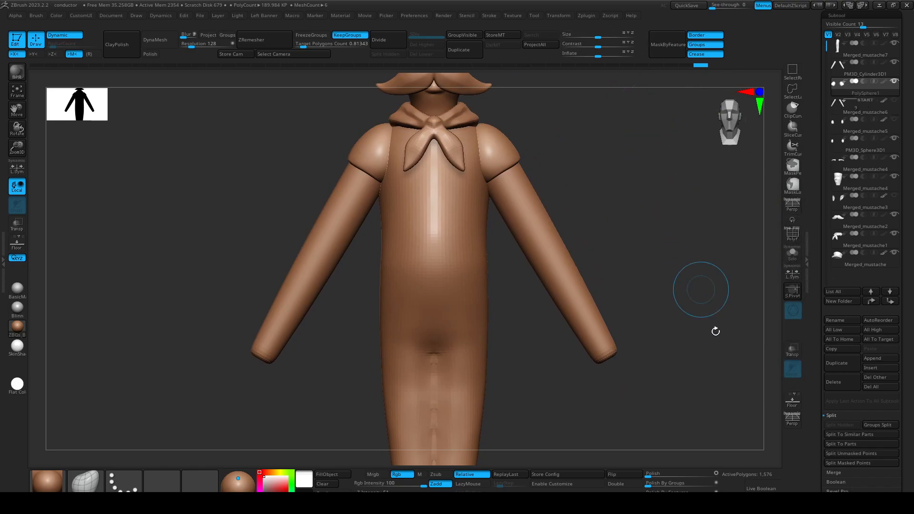
pyautogui.click(443, 15)
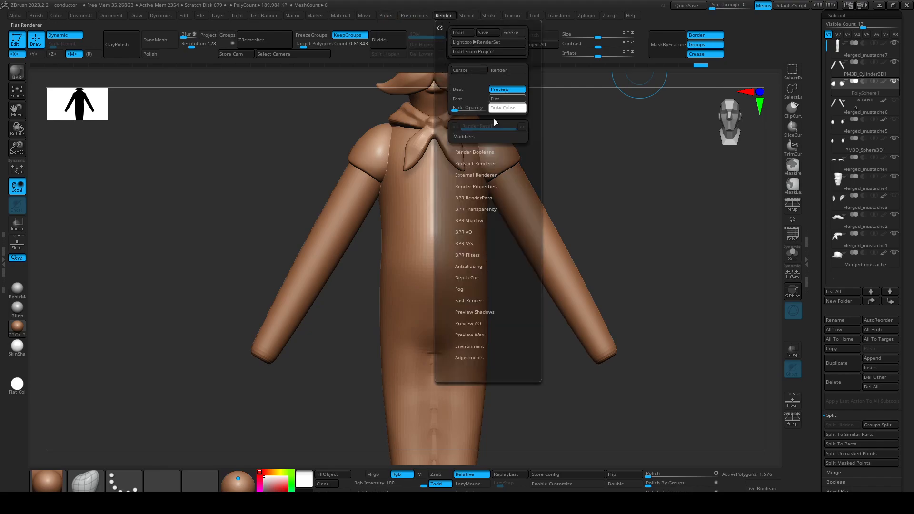
pyautogui.click(491, 152)
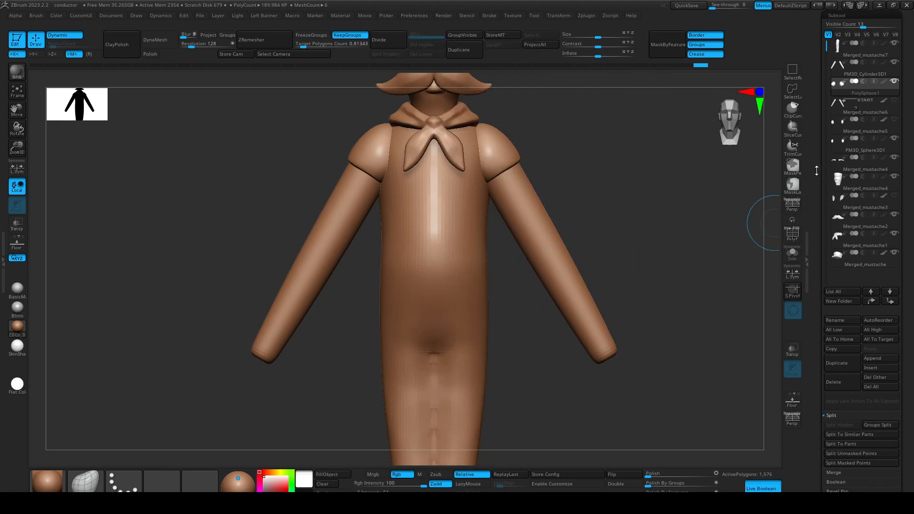
# Insert a Cylinder3D as a new subtool and scale it down to roughly the size of the figure's head.
pyautogui.click(879, 367)
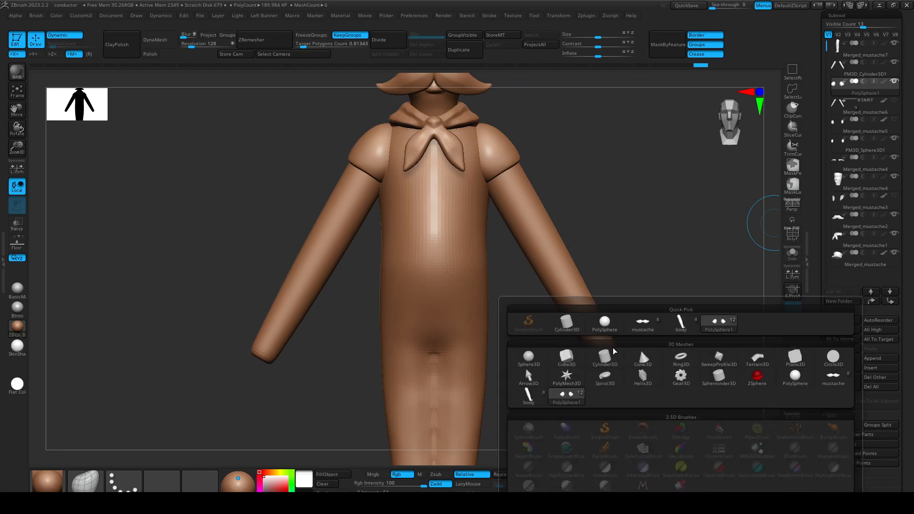
pyautogui.click(639, 348)
pyautogui.moveTo(598, 221)
pyautogui.keyDown('alt'); pyautogui.mouseDown(button='right')
pyautogui.moveTo(554, 206)
pyautogui.moveTo(643, 183)
pyautogui.moveTo(548, 266)
pyautogui.mouseUp(button='right'); pyautogui.keyUp('alt')
pyautogui.press('w')
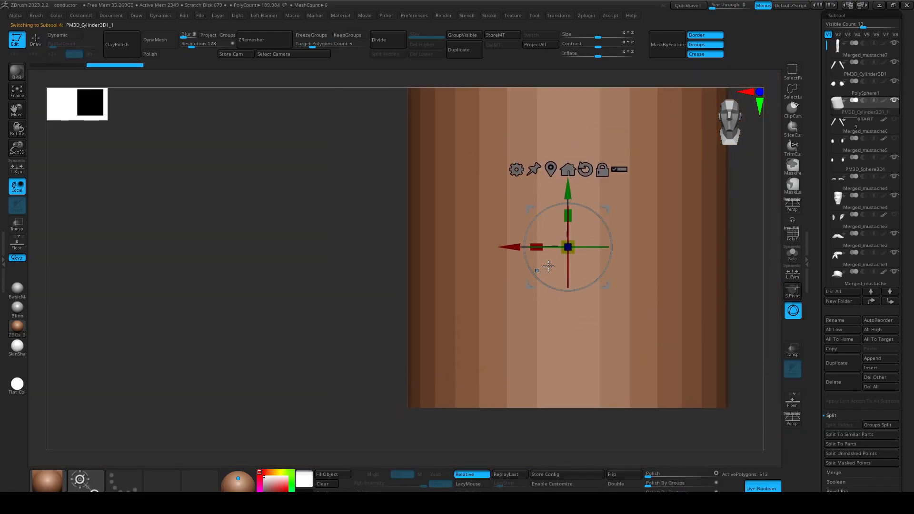
pyautogui.moveTo(574, 239); pyautogui.dragTo(528, 430)
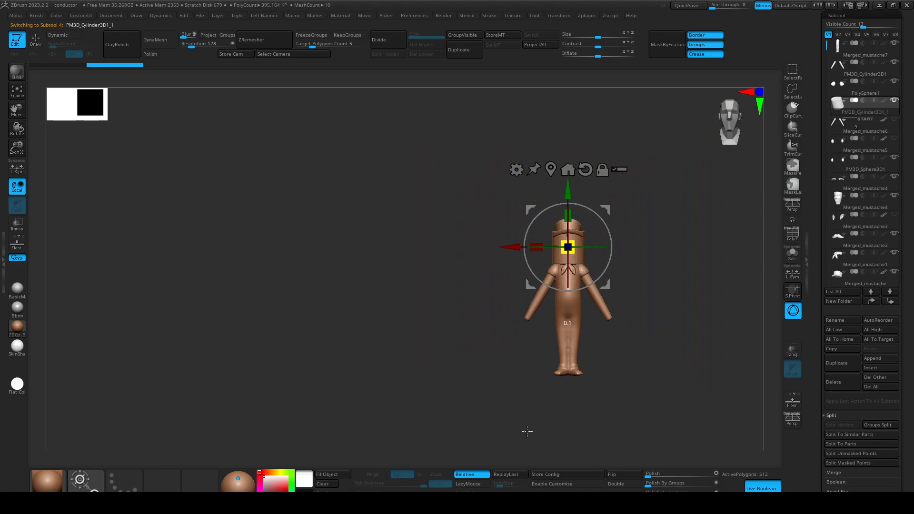
pyautogui.moveTo(575, 239); pyautogui.dragTo(577, 249)
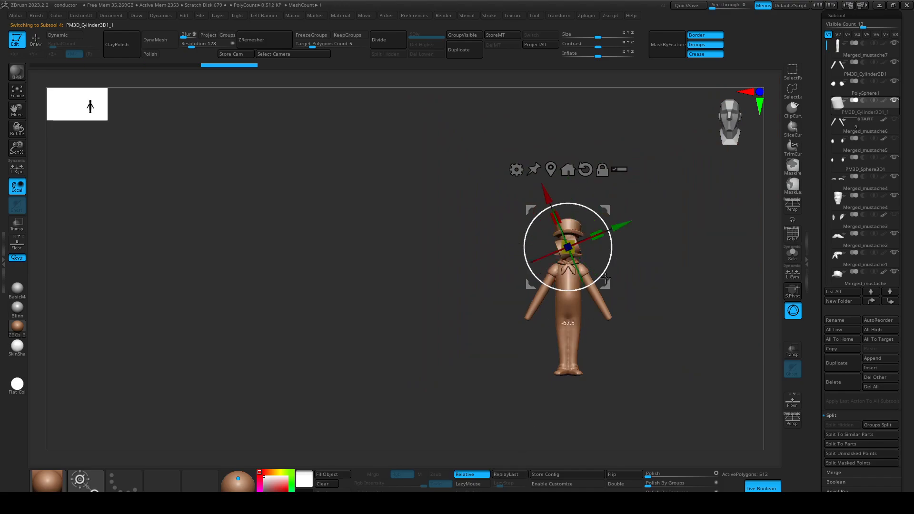
# Rotate the cylinder to follow the slope of one arm and move it over the elbow.
pyautogui.keyDown('alt'); pyautogui.moveTo(608, 276); pyautogui.dragTo(619, 334, button='right'); pyautogui.keyUp('alt')
pyautogui.moveTo(537, 199); pyautogui.dragTo(612, 317)
pyautogui.keyDown('alt'); pyautogui.moveTo(602, 323); pyautogui.dragTo(527, 199, button='right'); pyautogui.keyUp('alt')
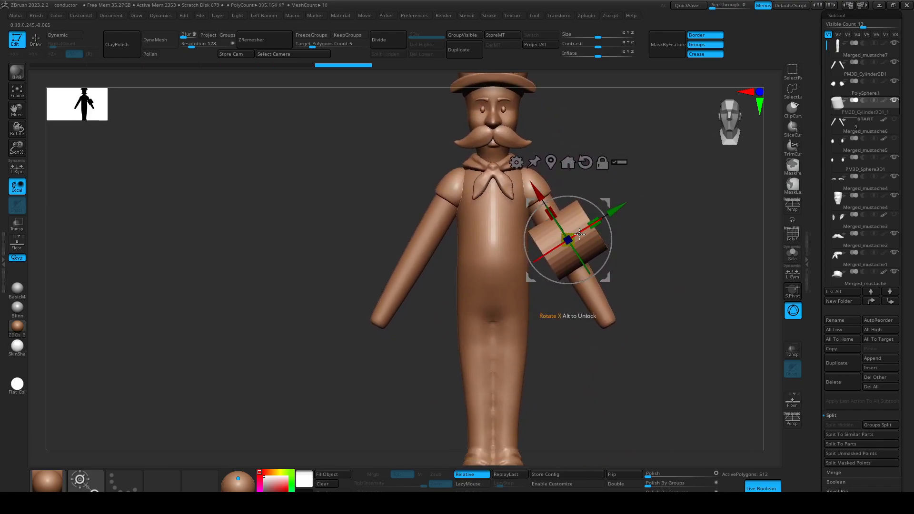
pyautogui.moveTo(558, 247); pyautogui.dragTo(570, 243)
pyautogui.keyDown('shift'); pyautogui.moveTo(661, 267); pyautogui.dragTo(727, 291, button='right'); pyautogui.keyUp('shift')
pyautogui.moveTo(617, 208); pyautogui.dragTo(606, 215)
pyautogui.keyDown('shift'); pyautogui.moveTo(671, 280); pyautogui.dragTo(612, 302, button='right'); pyautogui.keyUp('shift')
# Centre the cylinder on the arm's depth and resize it around the elbow, working from the side and front.
pyautogui.moveTo(452, 323); pyautogui.dragTo(460, 367, button='right')
pyautogui.moveTo(496, 254); pyautogui.dragTo(508, 254)
pyautogui.keyDown('shift'); pyautogui.moveTo(447, 315); pyautogui.dragTo(500, 321, button='right'); pyautogui.keyUp('shift')
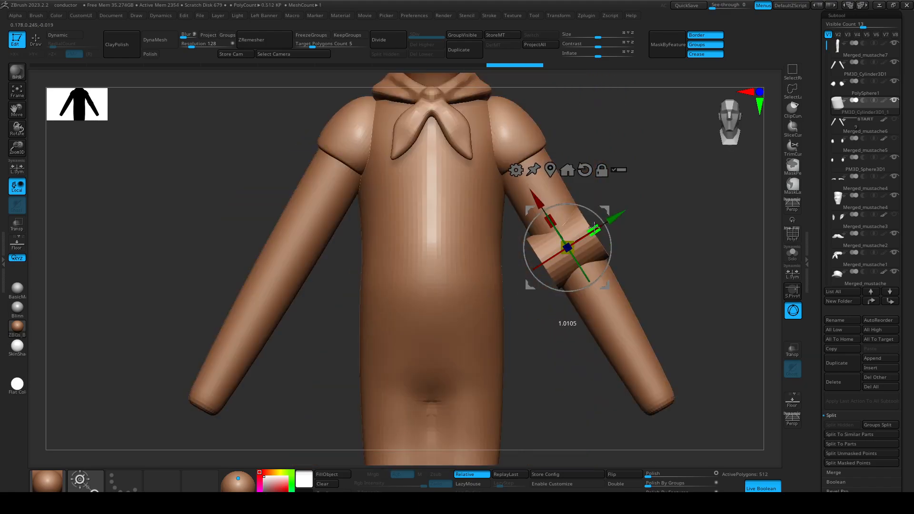
pyautogui.moveTo(564, 233); pyautogui.dragTo(562, 246)
pyautogui.keyDown('shift'); pyautogui.moveTo(686, 281); pyautogui.dragTo(630, 284, button='right'); pyautogui.keyUp('shift')
pyautogui.moveTo(536, 248); pyautogui.dragTo(530, 248)
pyautogui.keyDown('shift'); pyautogui.moveTo(457, 371); pyautogui.dragTo(519, 371, button='right'); pyautogui.keyUp('shift')
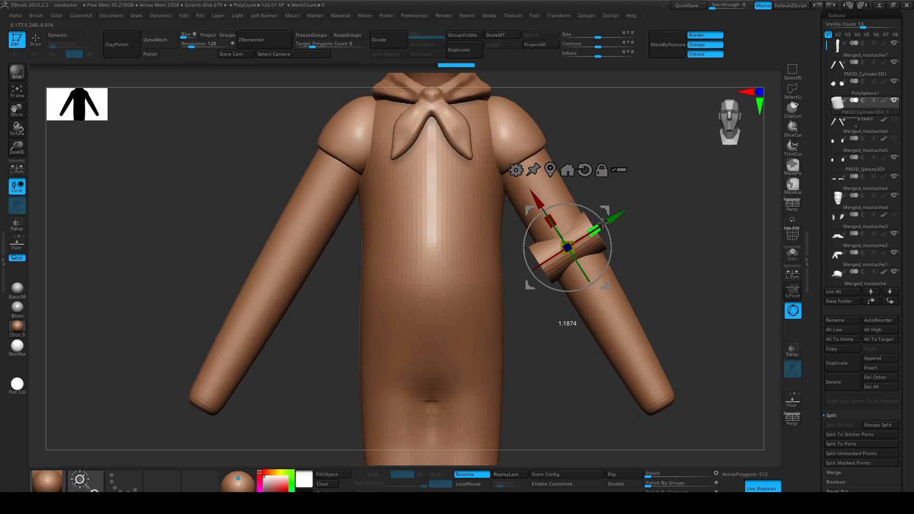
pyautogui.moveTo(629, 213); pyautogui.dragTo(605, 227)
# Reshape the cylinder with the Move brush and set its subtool to subtract, previewing the cut through the arm.
pyautogui.press('q')
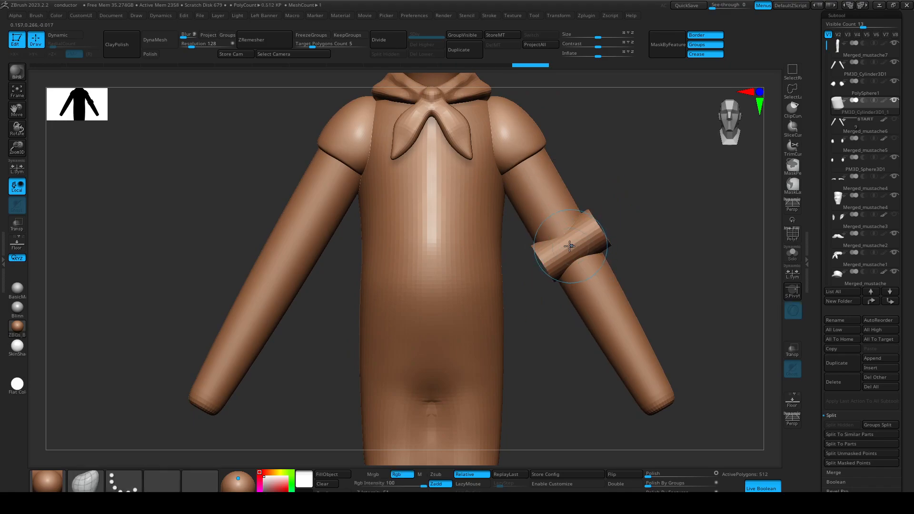
pyautogui.moveTo(580, 281)
pyautogui.mouseDown()
pyautogui.moveTo(588, 287)
pyautogui.moveTo(573, 266)
pyautogui.mouseUp()
pyautogui.press('s')
pyautogui.moveTo(586, 264); pyautogui.dragTo(590, 270)
pyautogui.moveTo(565, 235); pyautogui.dragTo(562, 229)
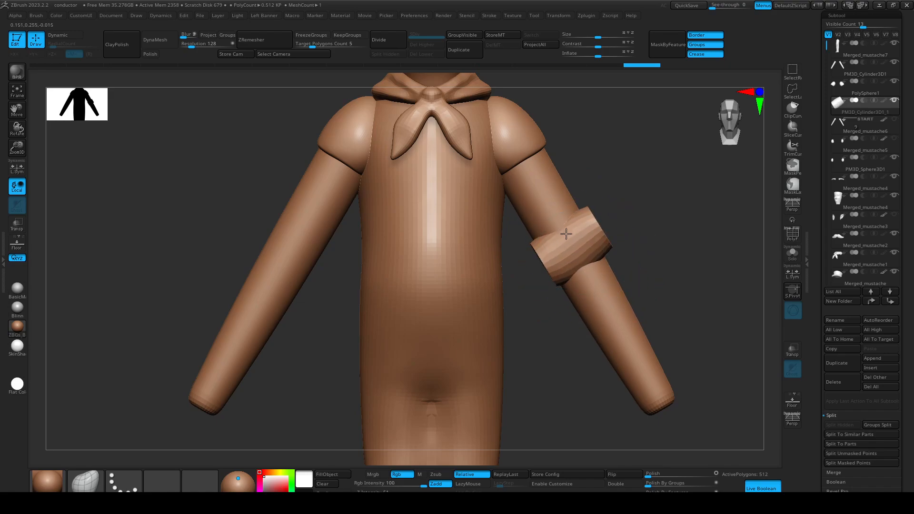
pyautogui.click(863, 100)
pyautogui.moveTo(719, 249)
pyautogui.mouseDown()
pyautogui.moveTo(658, 261)
pyautogui.moveTo(708, 265)
pyautogui.moveTo(694, 239)
pyautogui.moveTo(673, 261)
pyautogui.moveTo(694, 261)
pyautogui.moveTo(686, 250)
pyautogui.mouseUp()
# Replace the subtracting cylinder with a PolyCube primitive and enlarge the cube while it is isolated in Solo mode.
pyautogui.press('w')
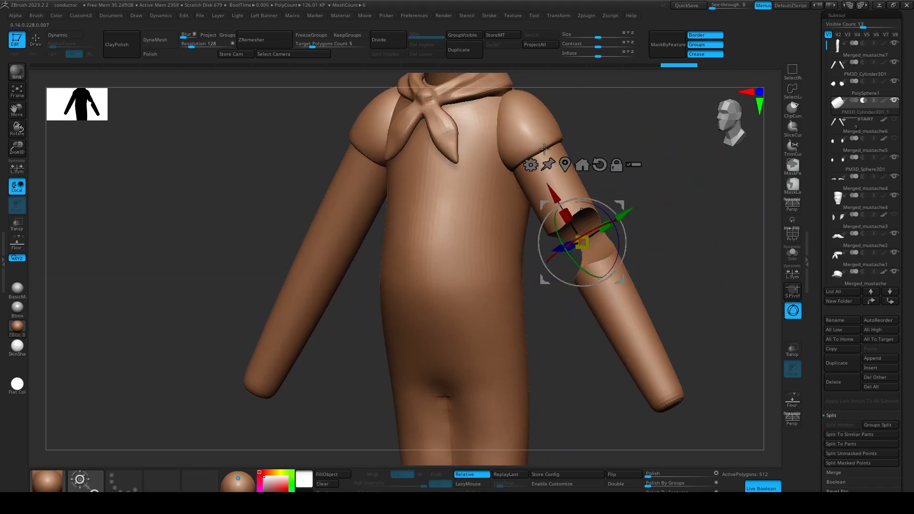
pyautogui.click(532, 166)
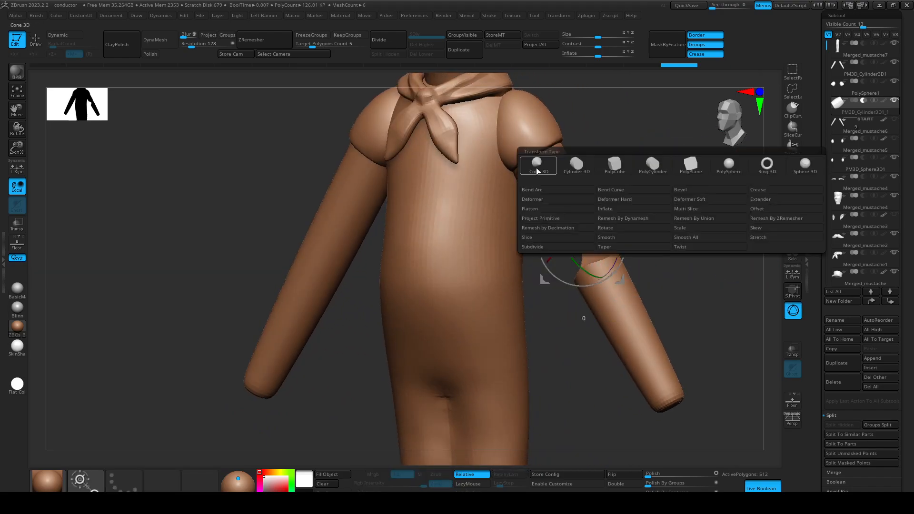
pyautogui.click(614, 164)
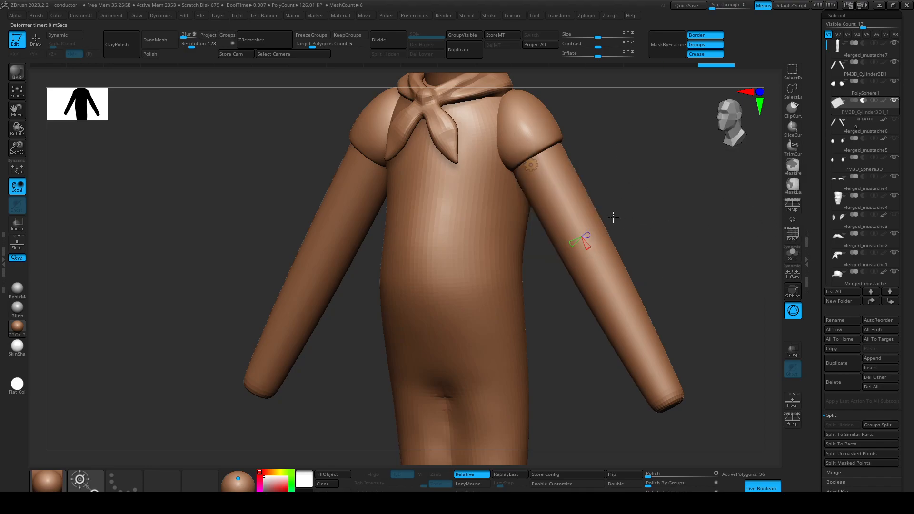
pyautogui.click(793, 254)
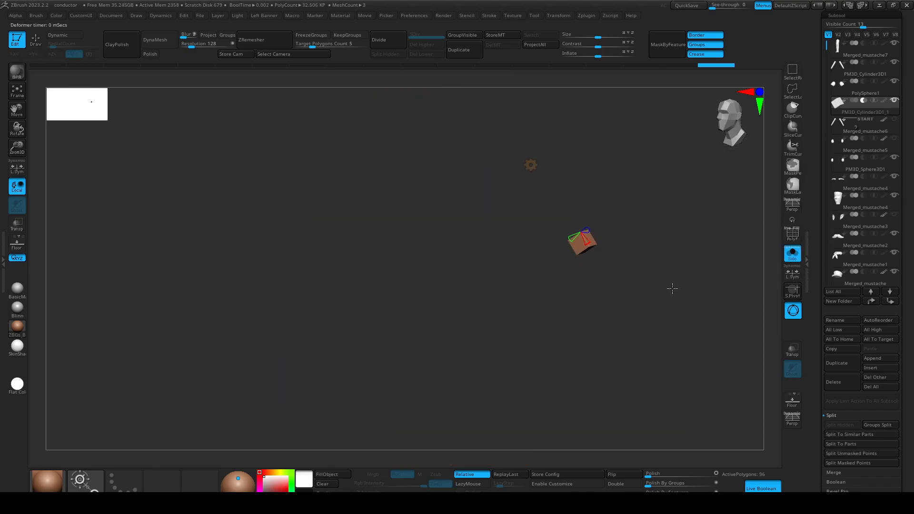
pyautogui.moveTo(583, 244); pyautogui.dragTo(690, 246)
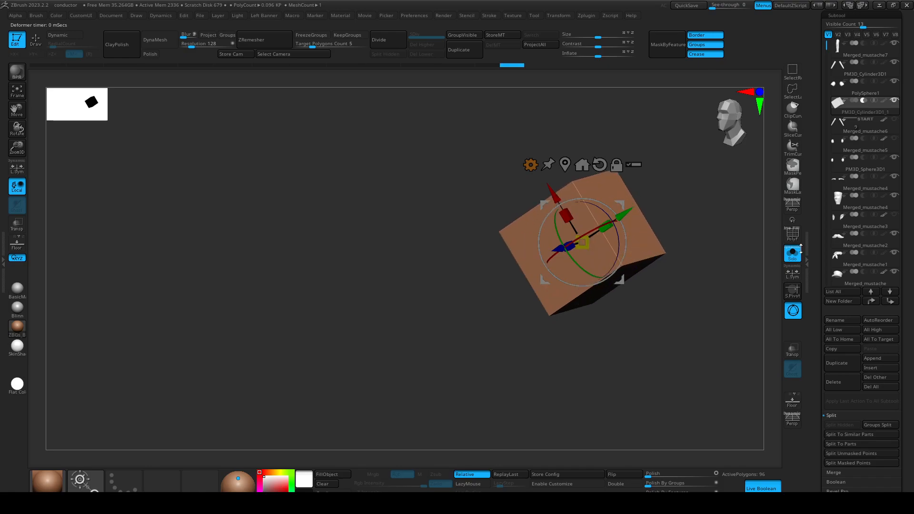
# Show the whole figure again and fit the subtracting cube through the elbow, checking the cut from several angles.
pyautogui.click(792, 257)
pyautogui.keyDown('ctrl'); pyautogui.moveTo(670, 227); pyautogui.dragTo(655, 190, button='right'); pyautogui.keyUp('ctrl')
pyautogui.moveTo(581, 243); pyautogui.dragTo(611, 243)
pyautogui.keyDown('shift'); pyautogui.moveTo(704, 250); pyautogui.dragTo(666, 256, button='right'); pyautogui.keyUp('shift')
pyautogui.moveTo(523, 242); pyautogui.dragTo(501, 243)
pyautogui.keyDown('shift'); pyautogui.moveTo(664, 269); pyautogui.dragTo(710, 280, button='right'); pyautogui.keyUp('shift')
pyautogui.moveTo(590, 226); pyautogui.dragTo(602, 221)
pyautogui.moveTo(669, 247); pyautogui.dragTo(545, 218, button='right')
pyautogui.moveTo(502, 240); pyautogui.dragTo(494, 241)
pyautogui.press('q')
pyautogui.moveTo(594, 276)
pyautogui.keyDown('ctrl'); pyautogui.mouseDown(button='right')
pyautogui.moveTo(725, 277)
pyautogui.moveTo(679, 255)
pyautogui.mouseUp(button='right'); pyautogui.keyUp('ctrl')
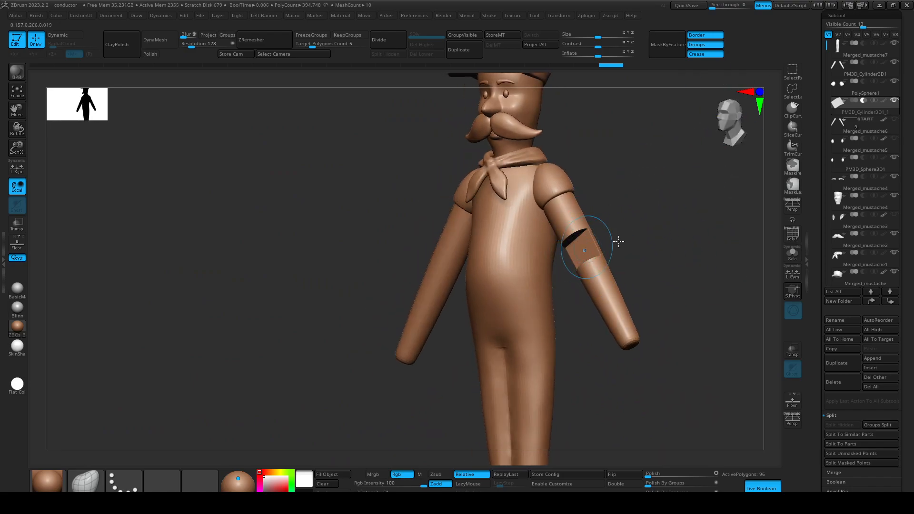
pyautogui.keyDown('ctrl'); pyautogui.moveTo(601, 191); pyautogui.dragTo(676, 262, button='right'); pyautogui.keyUp('ctrl')
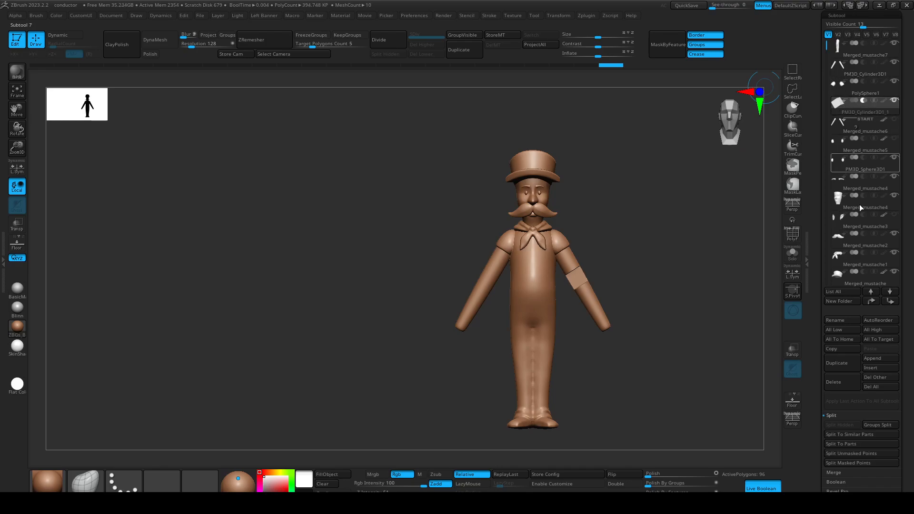
# Delete the subtracting cube subtool and the hidden old arms subtool Merged_mustache6.
pyautogui.click(841, 383)
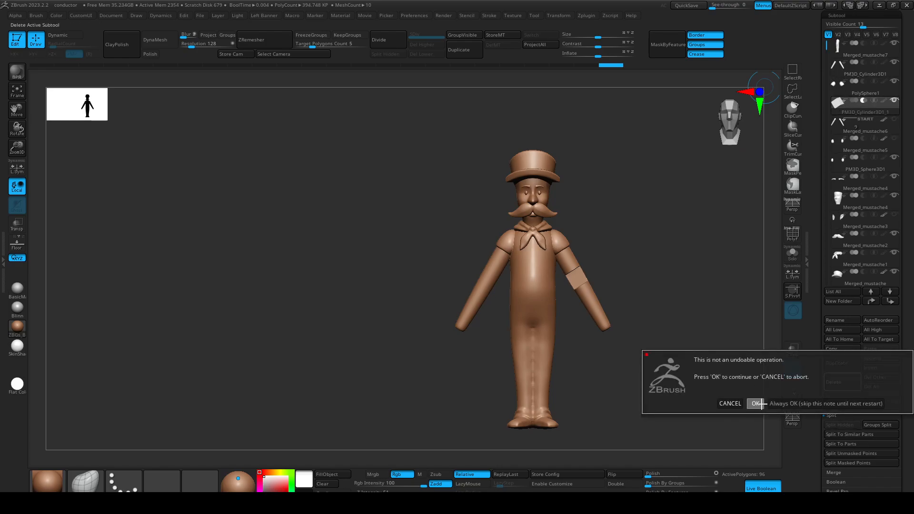
pyautogui.click(757, 404)
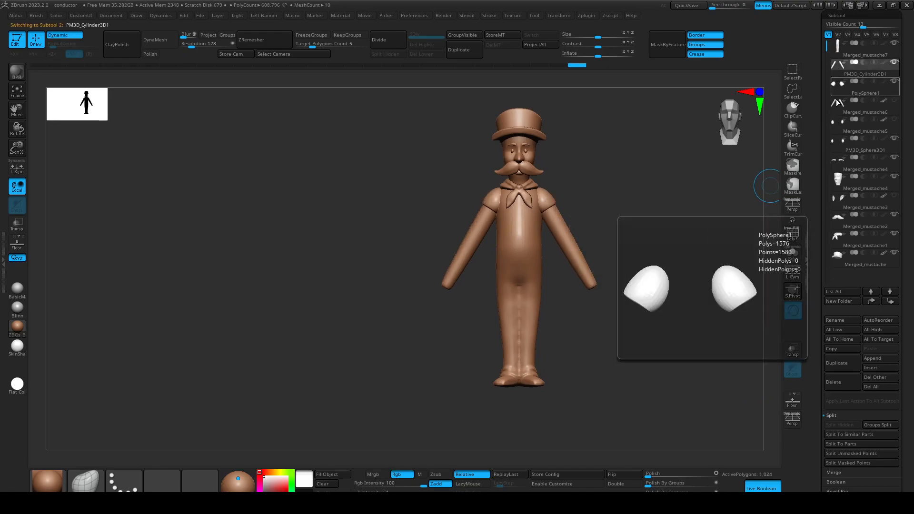
pyautogui.click(836, 381)
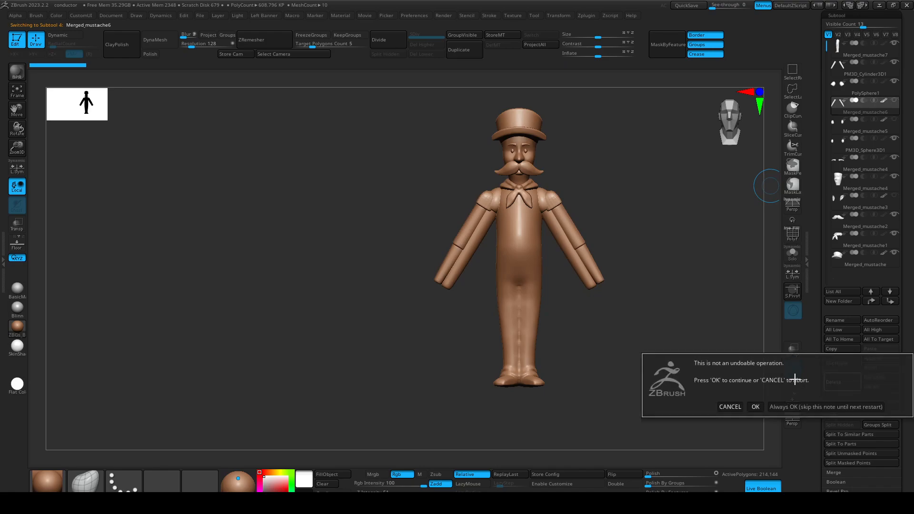
pyautogui.click(755, 407)
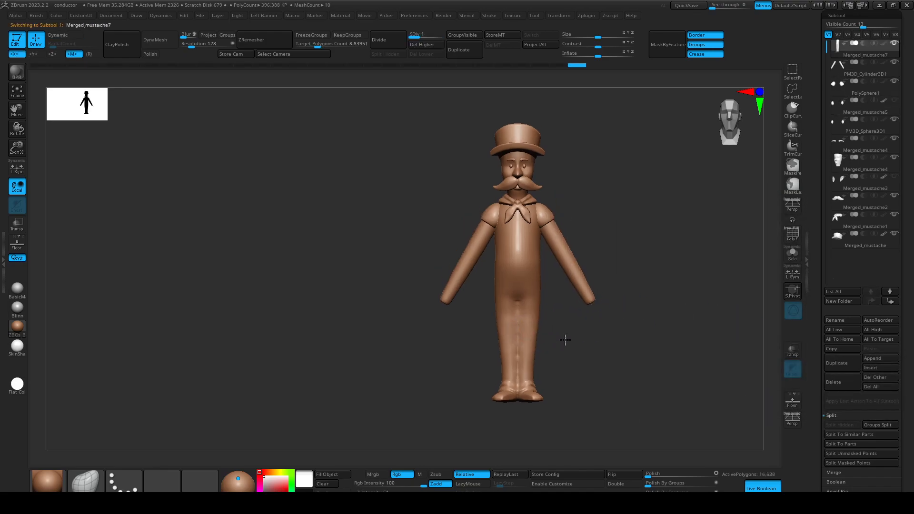
# Raise the body to subdivision level 3 and carve the crease between the legs with the DamStandard brush.
pyautogui.scroll(5, 557, 332)
pyautogui.hotkey('ctrl', 'd')
pyautogui.hotkey('ctrl', 'd')
pyautogui.press('s')
pyautogui.press('b')
pyautogui.press('d')
pyautogui.press('s')
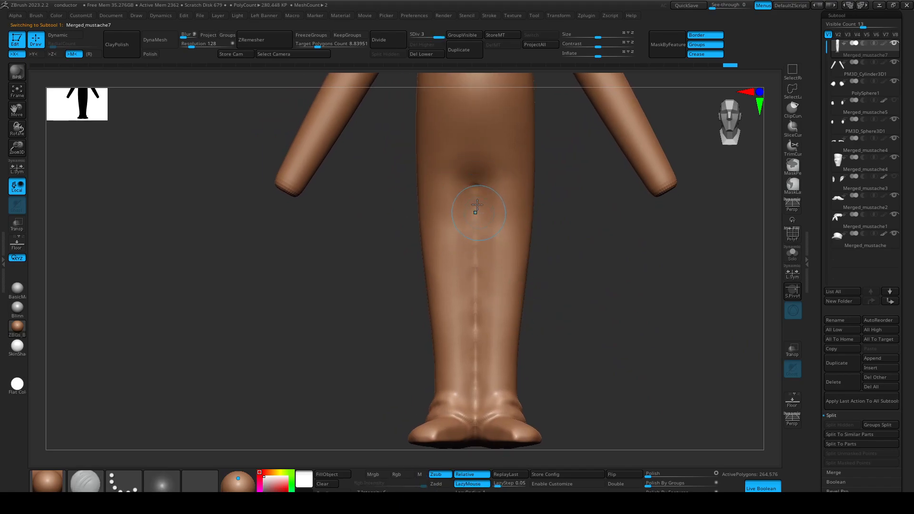
pyautogui.keyDown('shift'); pyautogui.moveTo(474, 234); pyautogui.dragTo(476, 208); pyautogui.keyUp('shift')
pyautogui.press('s')
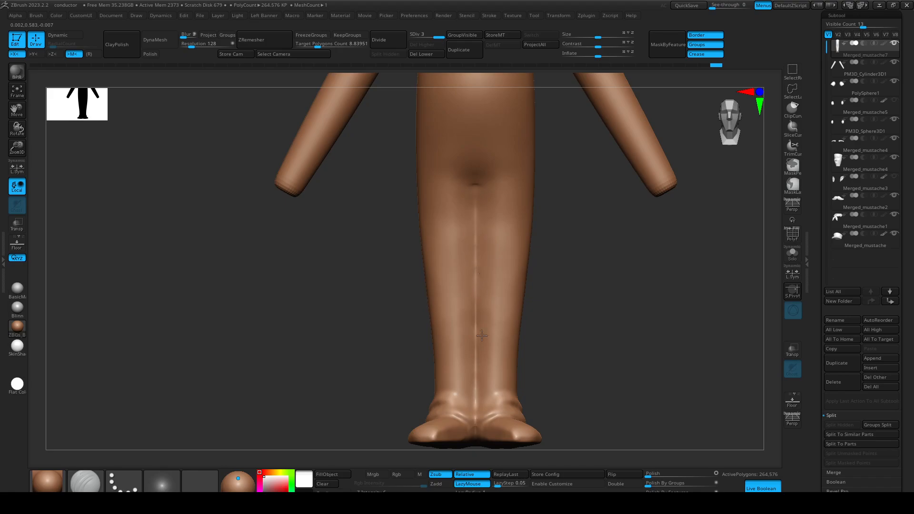
# Turn on perspective and refine the crotch and leg crease from below and from the front, smoothing around it.
pyautogui.moveTo(567, 321)
pyautogui.mouseDown()
pyautogui.moveTo(572, 198)
pyautogui.moveTo(565, 348)
pyautogui.moveTo(544, 347)
pyautogui.moveTo(553, 321)
pyautogui.mouseUp()
pyautogui.press('p')
pyautogui.moveTo(523, 290); pyautogui.dragTo(465, 323, button='right')
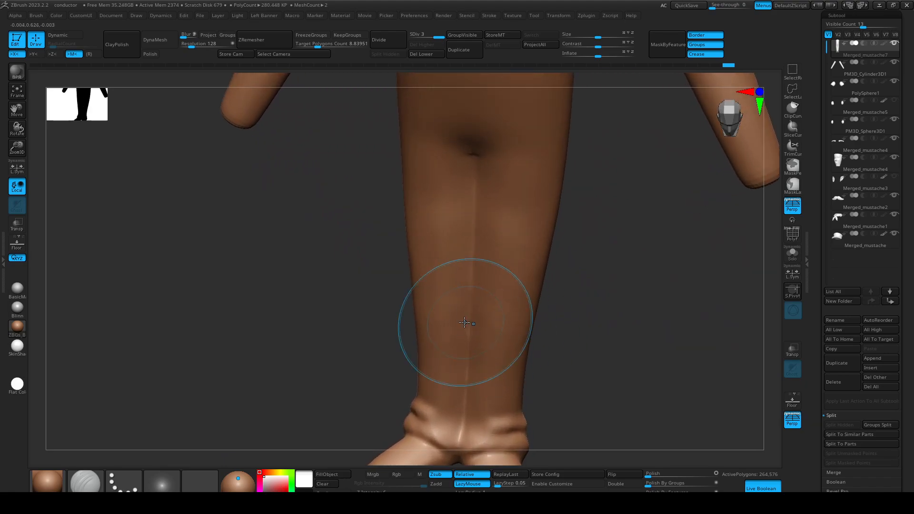
pyautogui.moveTo(604, 320)
pyautogui.mouseDown()
pyautogui.moveTo(606, 271)
pyautogui.moveTo(547, 239)
pyautogui.mouseUp()
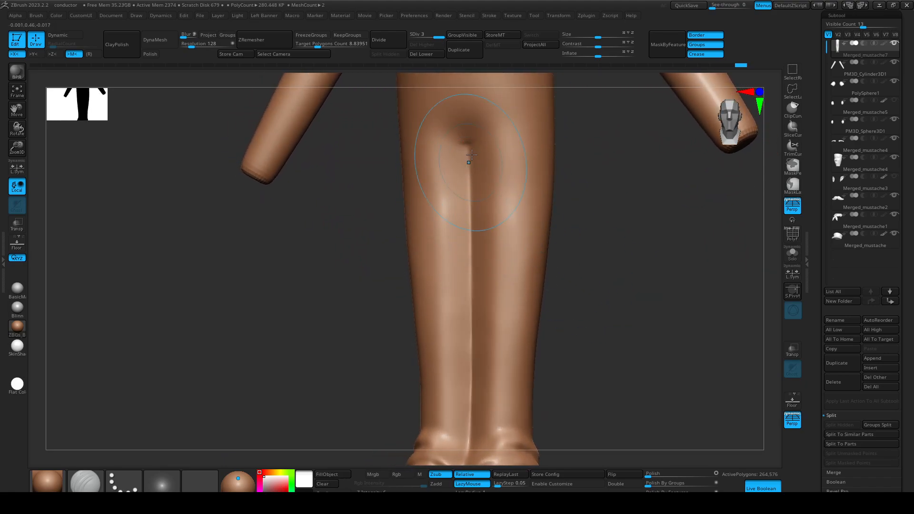
pyautogui.press('shift')
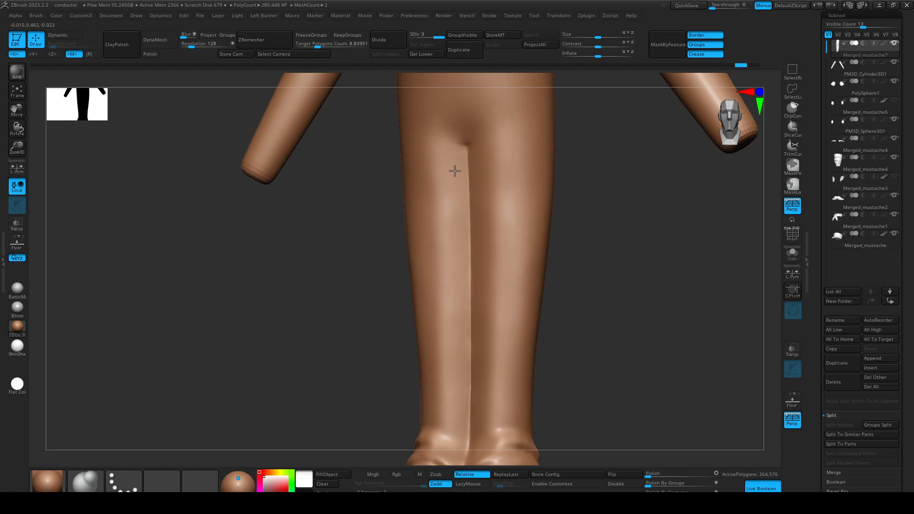
# Mask the body except for the legs at subdivision level 1 and blur the mask's edge.
pyautogui.moveTo(469, 400)
pyautogui.keyDown('ctrl'); pyautogui.mouseDown(button='right')
pyautogui.moveTo(575, 352)
pyautogui.moveTo(593, 381)
pyautogui.moveTo(539, 292)
pyautogui.moveTo(415, 231)
pyautogui.mouseUp(button='right'); pyautogui.keyUp('ctrl')
pyautogui.keyDown('ctrl'); pyautogui.moveTo(437, 214); pyautogui.dragTo(548, 355); pyautogui.keyUp('ctrl')
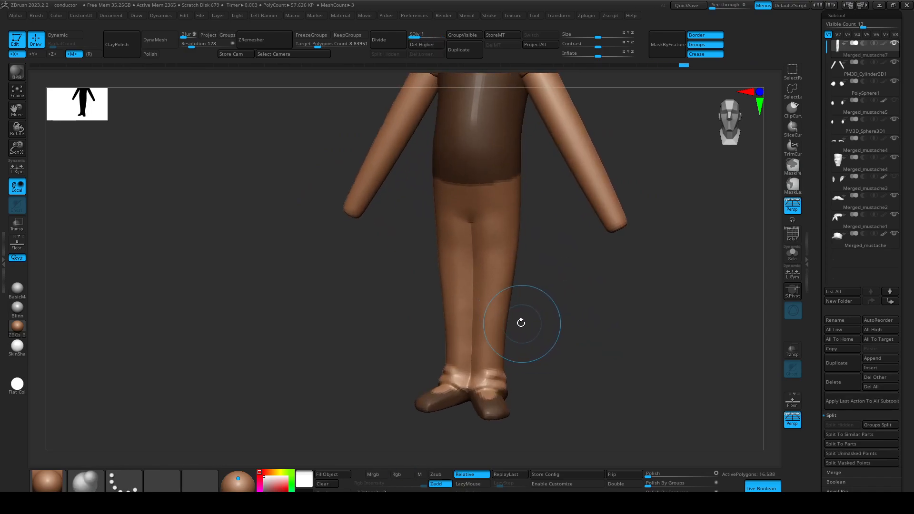
pyautogui.keyDown('ctrl'); pyautogui.click(500, 310); pyautogui.keyUp('ctrl')
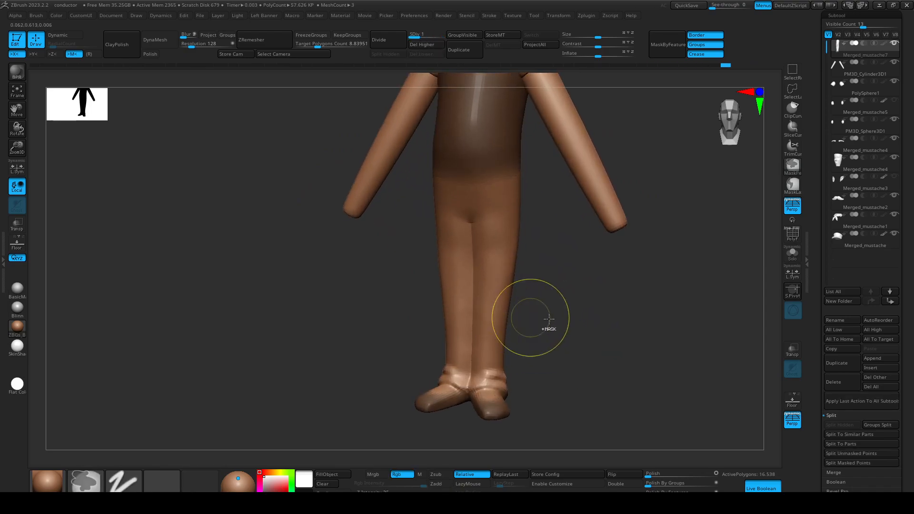
# Try the Polish deformation on the unmasked legs at subdivision level 2, undo it and clear the mask.
pyautogui.click(423, 36)
pyautogui.moveTo(819, 476); pyautogui.dragTo(837, 455)
pyautogui.click(846, 455)
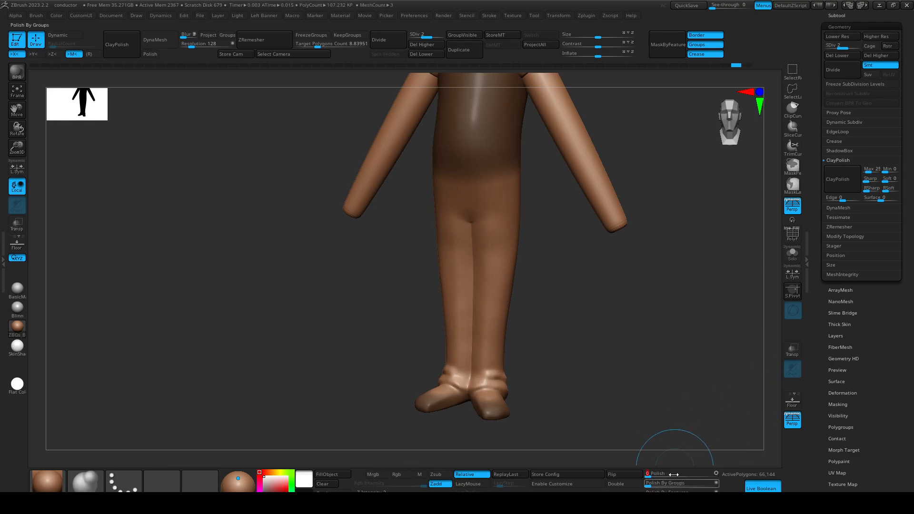
pyautogui.moveTo(688, 475); pyautogui.dragTo(686, 476)
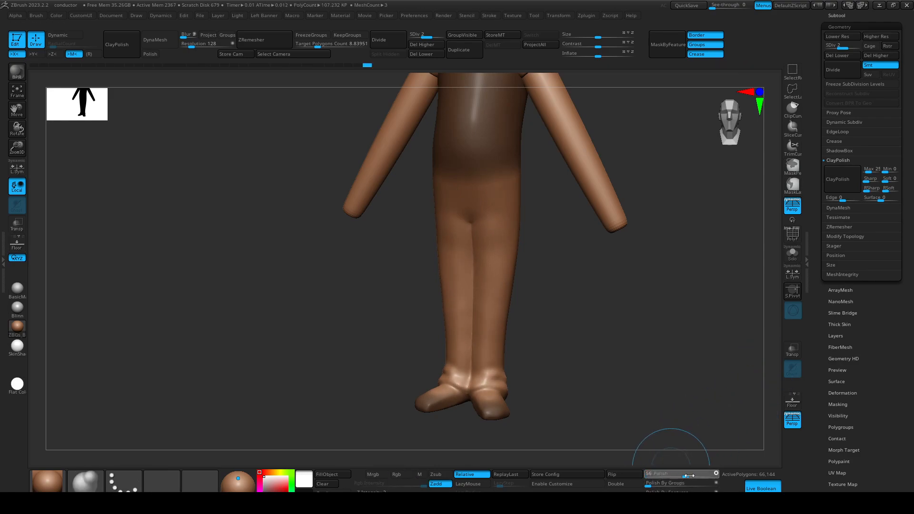
pyautogui.hotkey('ctrl', 'z')
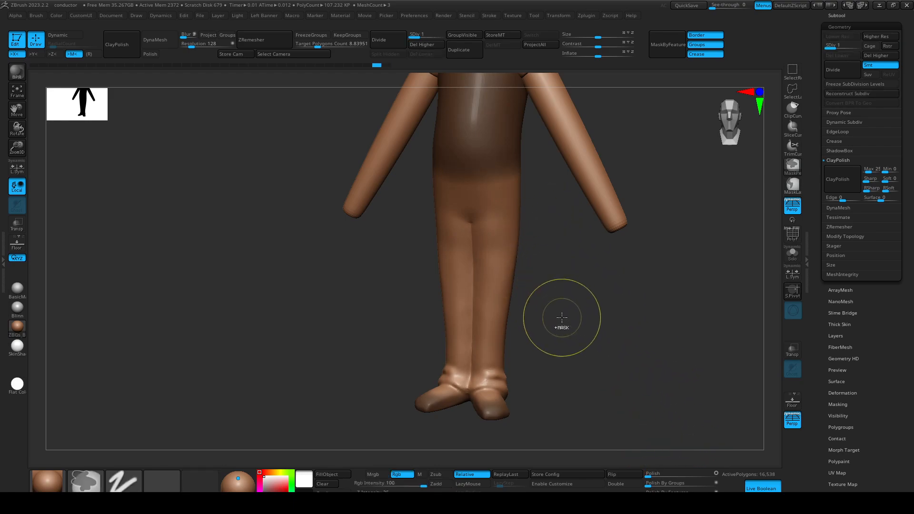
pyautogui.keyDown('ctrl'); pyautogui.moveTo(569, 261); pyautogui.dragTo(592, 359); pyautogui.keyUp('ctrl')
# Step the body up to subdivision level 2, smooth the seam at the back of the legs and adjust their shape.
pyautogui.press('d')
pyautogui.moveTo(565, 300)
pyautogui.mouseDown()
pyautogui.moveTo(578, 307)
pyautogui.moveTo(520, 255)
pyautogui.mouseUp()
pyautogui.moveTo(492, 332)
pyautogui.mouseDown()
pyautogui.moveTo(548, 314)
pyautogui.moveTo(527, 286)
pyautogui.moveTo(555, 277)
pyautogui.mouseUp()
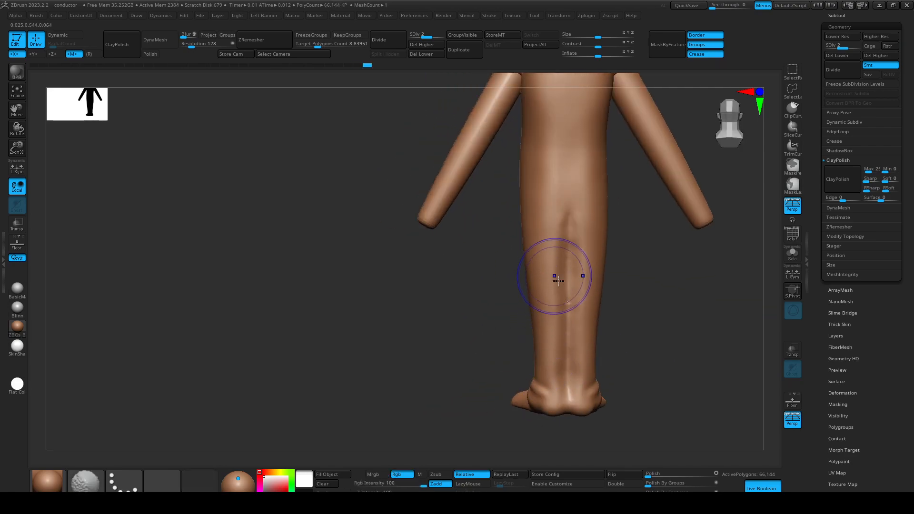
pyautogui.moveTo(628, 312)
pyautogui.mouseDown()
pyautogui.moveTo(614, 320)
pyautogui.moveTo(643, 321)
pyautogui.moveTo(655, 340)
pyautogui.moveTo(669, 343)
pyautogui.moveTo(649, 332)
pyautogui.moveTo(728, 343)
pyautogui.moveTo(526, 364)
pyautogui.moveTo(618, 367)
pyautogui.moveTo(633, 422)
pyautogui.moveTo(574, 250)
pyautogui.moveTo(592, 206)
pyautogui.moveTo(579, 194)
pyautogui.moveTo(644, 307)
pyautogui.moveTo(680, 284)
pyautogui.moveTo(623, 380)
pyautogui.moveTo(649, 406)
pyautogui.moveTo(614, 339)
pyautogui.moveTo(569, 284)
pyautogui.moveTo(555, 282)
pyautogui.moveTo(624, 327)
pyautogui.moveTo(608, 341)
pyautogui.moveTo(576, 333)
pyautogui.moveTo(590, 374)
pyautogui.mouseUp()
pyautogui.moveTo(635, 396); pyautogui.dragTo(563, 355)
pyautogui.moveTo(564, 411); pyautogui.dragTo(591, 333)
pyautogui.moveTo(590, 377); pyautogui.dragTo(602, 327)
pyautogui.moveTo(602, 349); pyautogui.dragTo(564, 282)
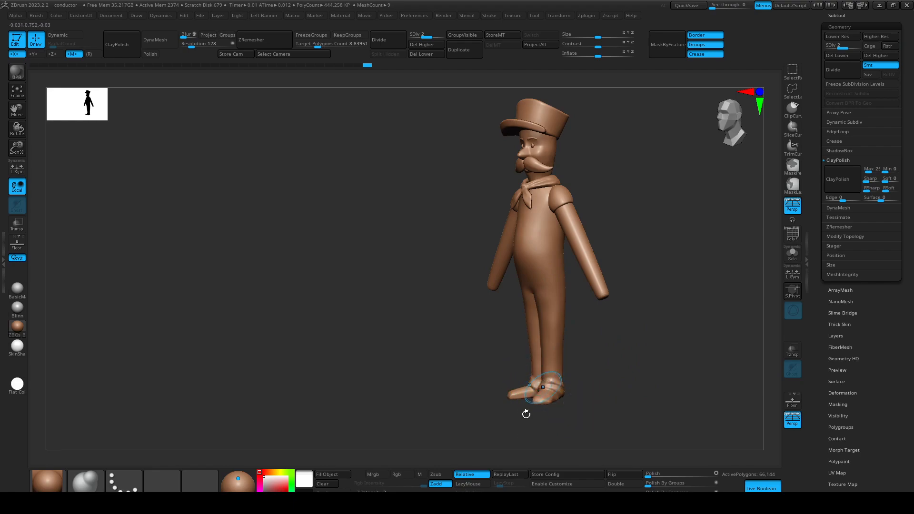
# Review the full figure from several angles and display the body's wireframe with PolyFrame.
pyautogui.moveTo(535, 397); pyautogui.dragTo(562, 337)
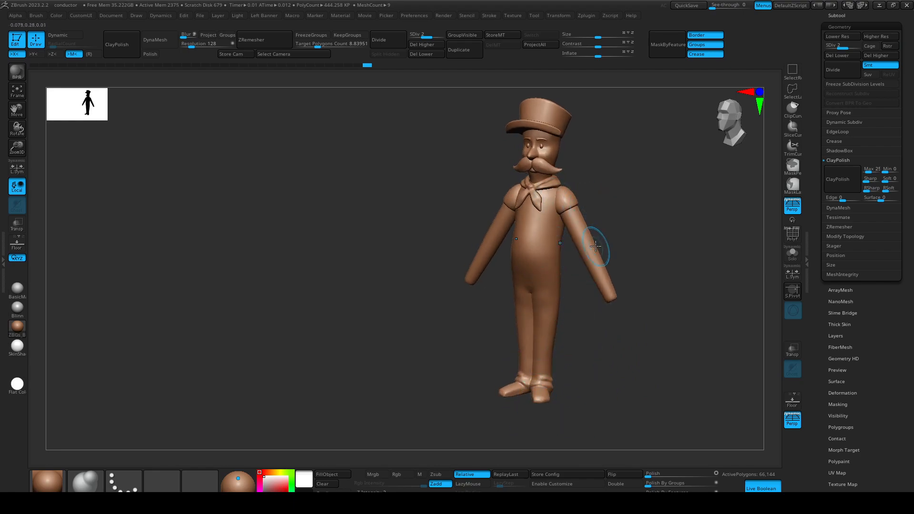
pyautogui.keyDown('alt'); pyautogui.moveTo(605, 425); pyautogui.dragTo(537, 396); pyautogui.keyUp('alt')
pyautogui.moveTo(571, 290)
pyautogui.keyDown('alt'); pyautogui.mouseDown()
pyautogui.moveTo(590, 362)
pyautogui.moveTo(532, 312)
pyautogui.moveTo(557, 270)
pyautogui.moveTo(532, 409)
pyautogui.mouseUp(); pyautogui.keyUp('alt')
pyautogui.moveTo(578, 352); pyautogui.dragTo(551, 284)
pyautogui.moveTo(586, 330)
pyautogui.keyDown('alt'); pyautogui.mouseDown()
pyautogui.moveTo(596, 369)
pyautogui.moveTo(619, 370)
pyautogui.mouseUp(); pyautogui.keyUp('alt')
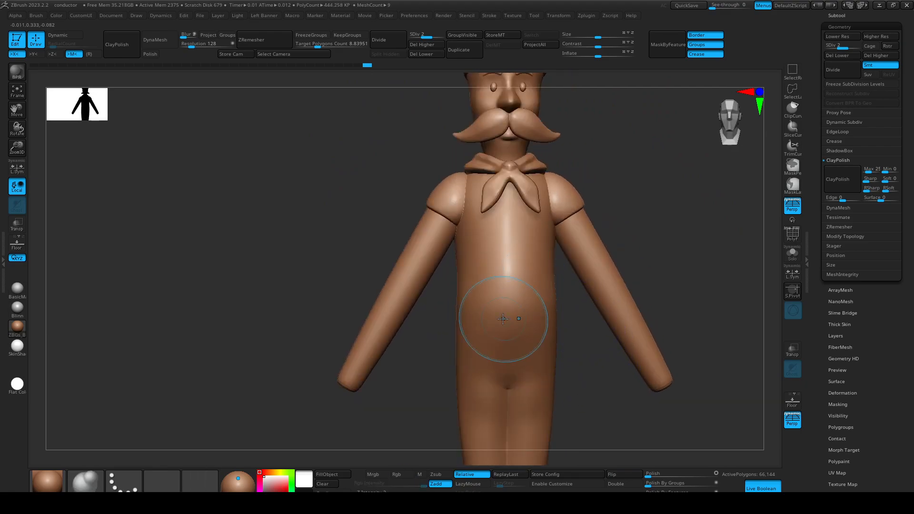
pyautogui.hotkey('shift', 'f')
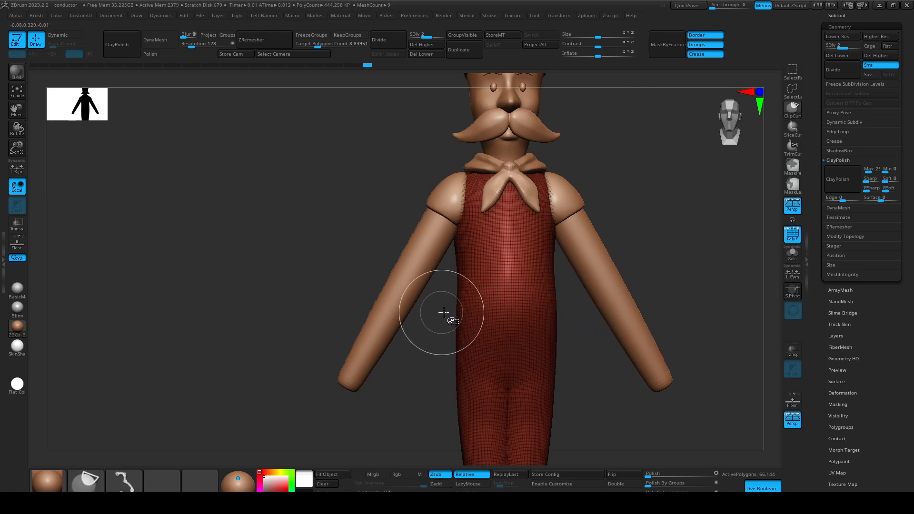
# Delete the body's lower subdivision levels and slice it straight across the waist with SliceCurve.
pyautogui.moveTo(605, 243)
pyautogui.keyDown('alt'); pyautogui.mouseDown()
pyautogui.moveTo(562, 229)
pyautogui.moveTo(614, 229)
pyautogui.mouseUp(); pyautogui.keyUp('alt')
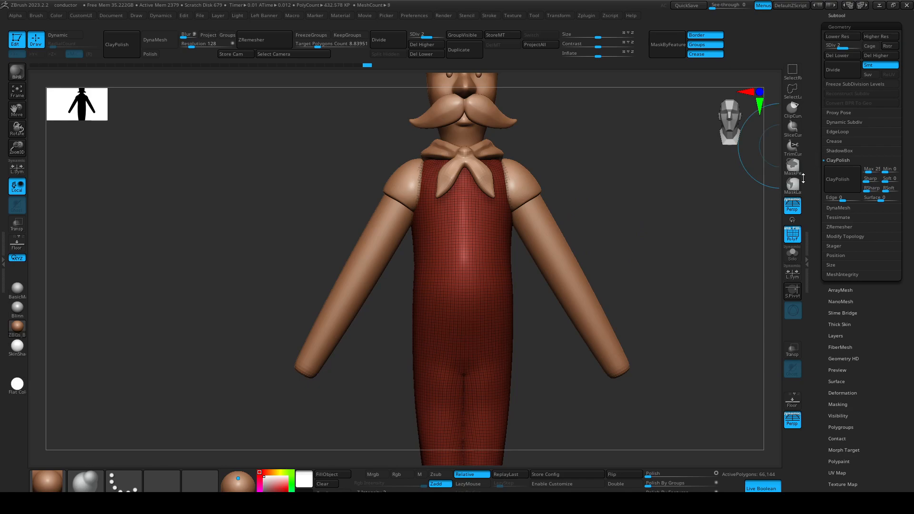
pyautogui.click(801, 135)
pyautogui.hotkey('ctrl', 'shift')
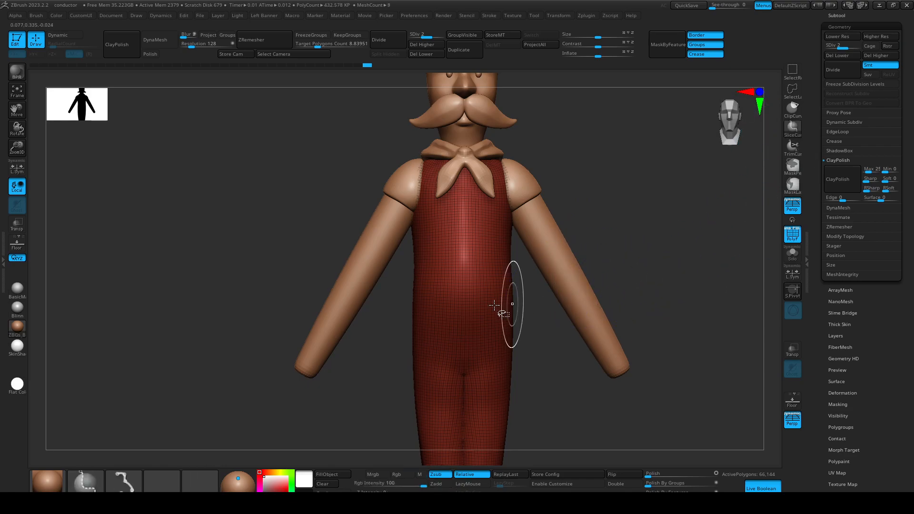
pyautogui.moveTo(387, 286)
pyautogui.keyDown('ctrl'); pyautogui.keyDown('shift'); pyautogui.mouseDown()
pyautogui.moveTo(561, 268)
pyautogui.moveTo(539, 291)
pyautogui.moveTo(562, 352)
pyautogui.mouseUp(); pyautogui.keyUp('shift'); pyautogui.keyUp('ctrl')
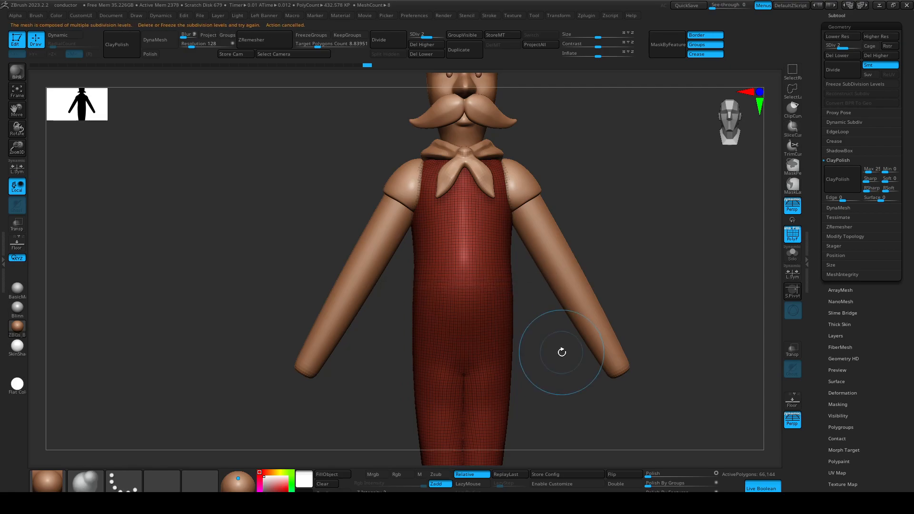
pyautogui.click(438, 54)
pyautogui.moveTo(384, 290)
pyautogui.keyDown('ctrl'); pyautogui.keyDown('shift'); pyautogui.mouseDown()
pyautogui.moveTo(535, 298)
pyautogui.moveTo(546, 289)
pyautogui.mouseUp(); pyautogui.keyUp('shift'); pyautogui.keyUp('ctrl')
# Slice the feet from the legs with a curved cut around the ankles.
pyautogui.moveTo(574, 357); pyautogui.dragTo(527, 381)
pyautogui.keyDown('alt'); pyautogui.moveTo(541, 320); pyautogui.dragTo(506, 331); pyautogui.keyUp('alt')
pyautogui.moveTo(540, 415); pyautogui.dragTo(517, 410)
pyautogui.keyDown('alt'); pyautogui.moveTo(489, 417); pyautogui.dragTo(452, 347); pyautogui.keyUp('alt')
pyautogui.moveTo(469, 400)
pyautogui.mouseDown()
pyautogui.moveTo(488, 420)
pyautogui.moveTo(481, 393)
pyautogui.moveTo(490, 423)
pyautogui.moveTo(473, 347)
pyautogui.mouseUp()
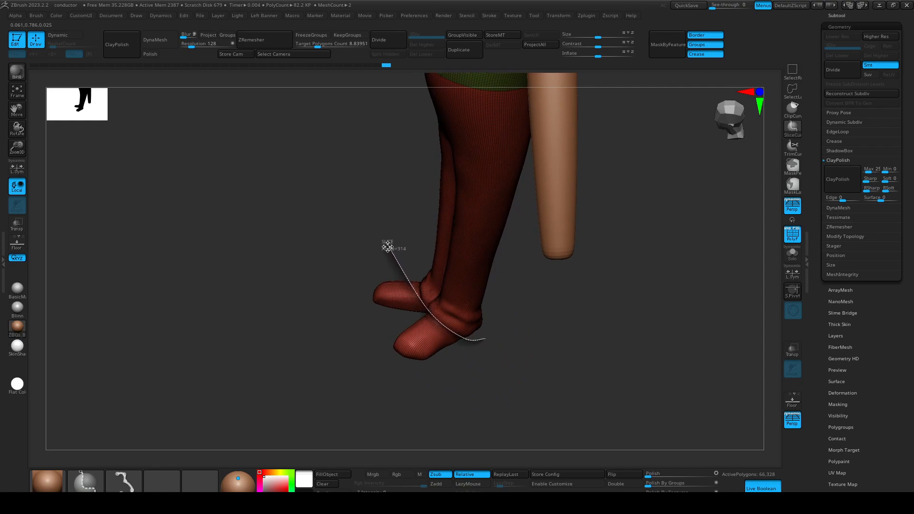
pyautogui.keyDown('ctrl'); pyautogui.keyDown('shift'); pyautogui.moveTo(390, 245); pyautogui.dragTo(390, 246); pyautogui.keyUp('shift'); pyautogui.keyUp('ctrl')
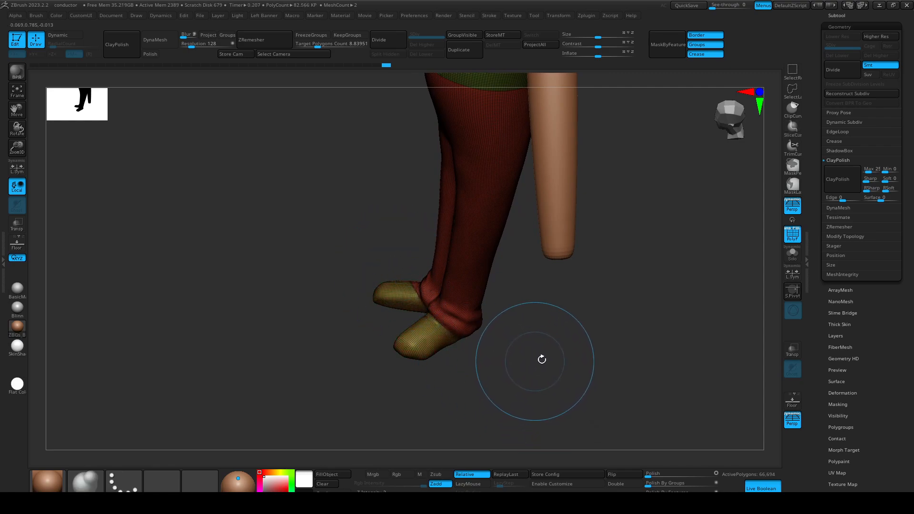
# Mirror and weld the sliced body, and turn off PolyFrame.
pyautogui.press('2')
pyautogui.click(554, 338)
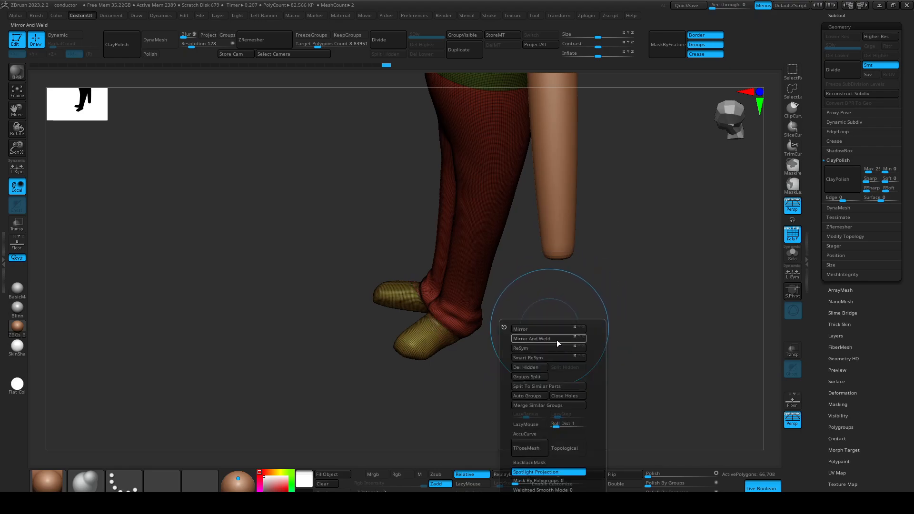
pyautogui.moveTo(624, 351); pyautogui.dragTo(553, 304)
pyautogui.hotkey('shift', 'f')
pyautogui.keyDown('alt'); pyautogui.moveTo(595, 213); pyautogui.dragTo(609, 187); pyautogui.keyUp('alt')
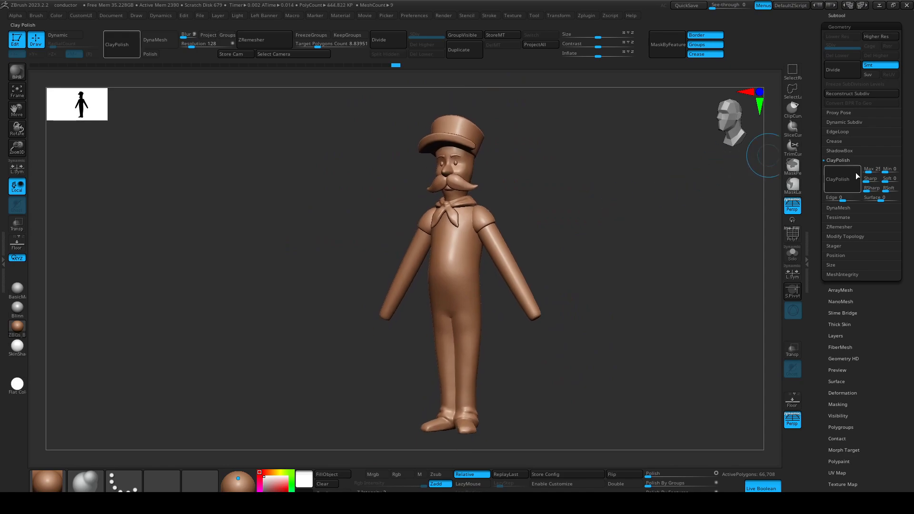
# Split the body into separate torso, legs and feet subtools with Groups Split.
pyautogui.moveTo(817, 86); pyautogui.dragTo(819, 218)
pyautogui.click(836, 179)
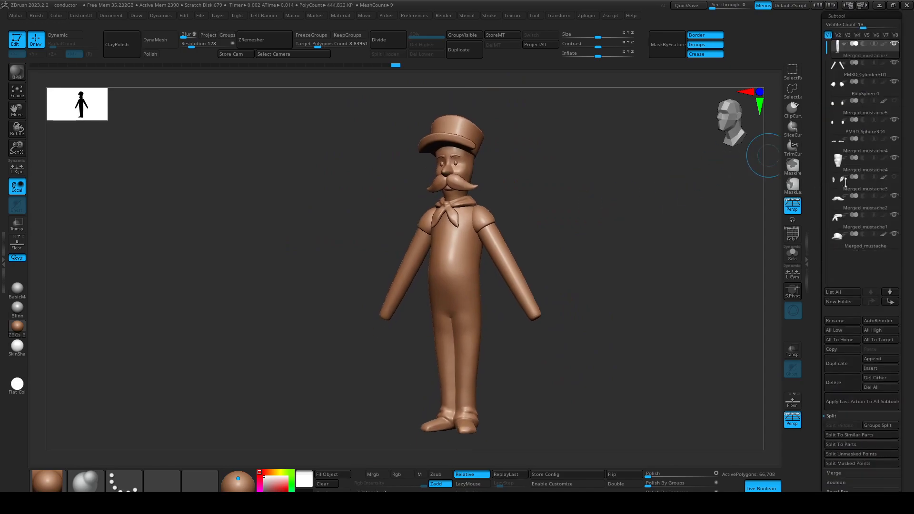
pyautogui.click(844, 435)
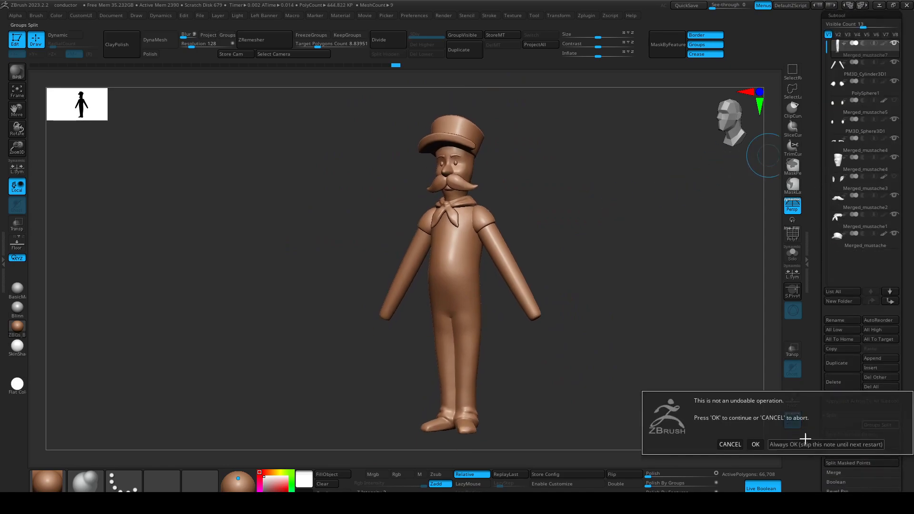
pyautogui.click(753, 444)
pyautogui.moveTo(648, 397); pyautogui.dragTo(614, 335)
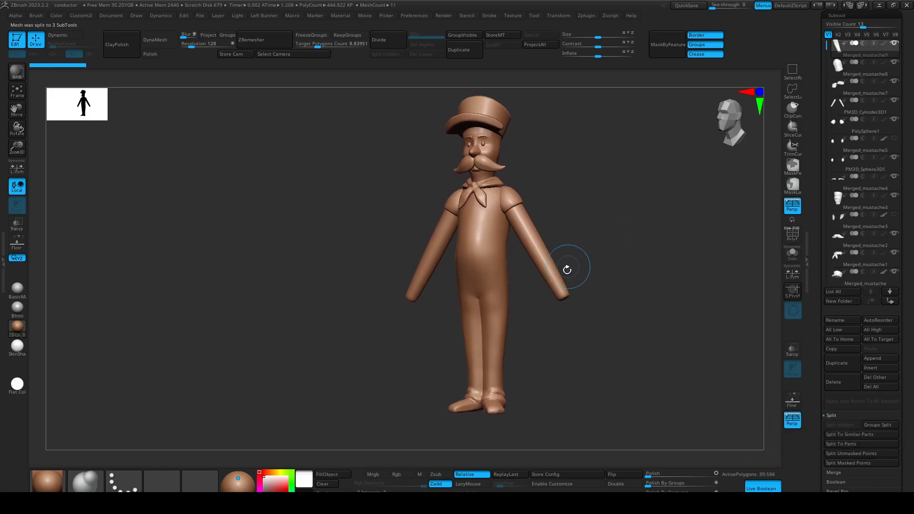
pyautogui.hotkey('shift', 'f')
pyautogui.hotkey('shift', 'f')
# Close the holes in the legs subtool and ZRemesh it with KeepGroups on, displaying the new wireframe.
pyautogui.keyDown('alt'); pyautogui.moveTo(561, 253); pyautogui.dragTo(559, 296); pyautogui.keyUp('alt')
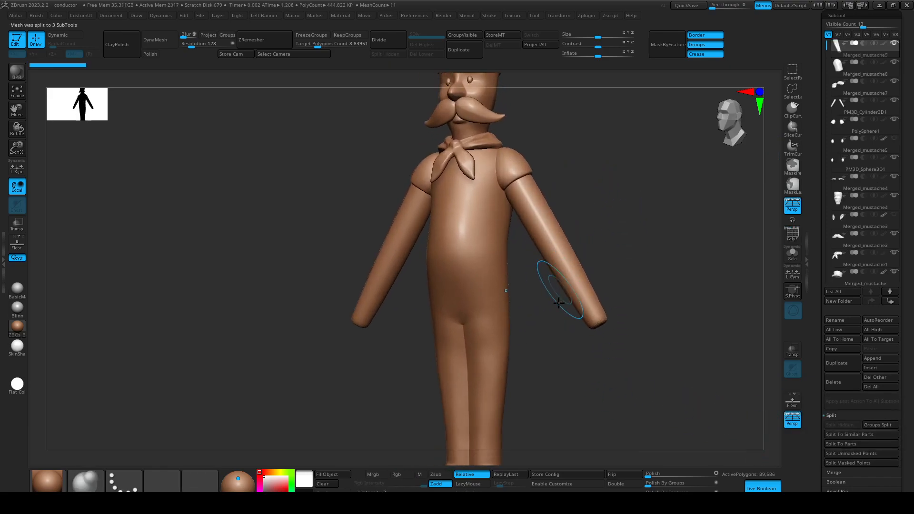
pyautogui.moveTo(555, 351); pyautogui.dragTo(557, 359)
pyautogui.press('2')
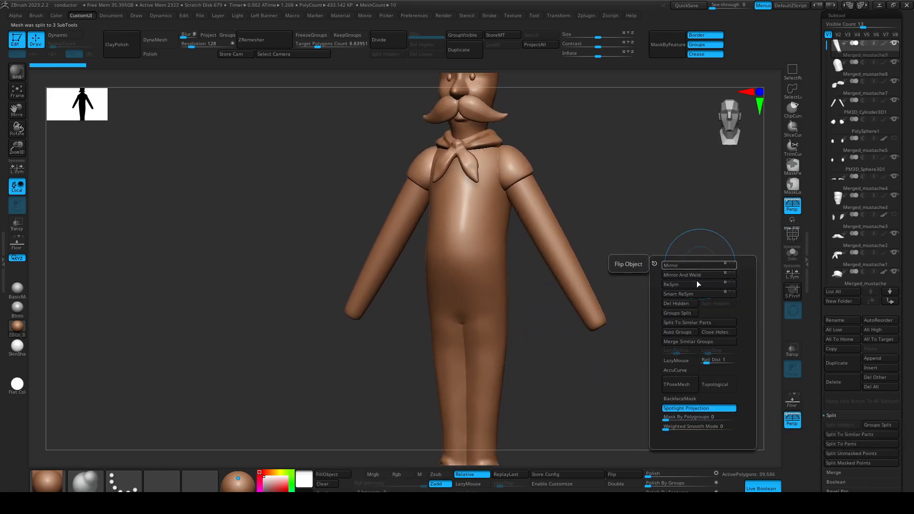
pyautogui.click(707, 332)
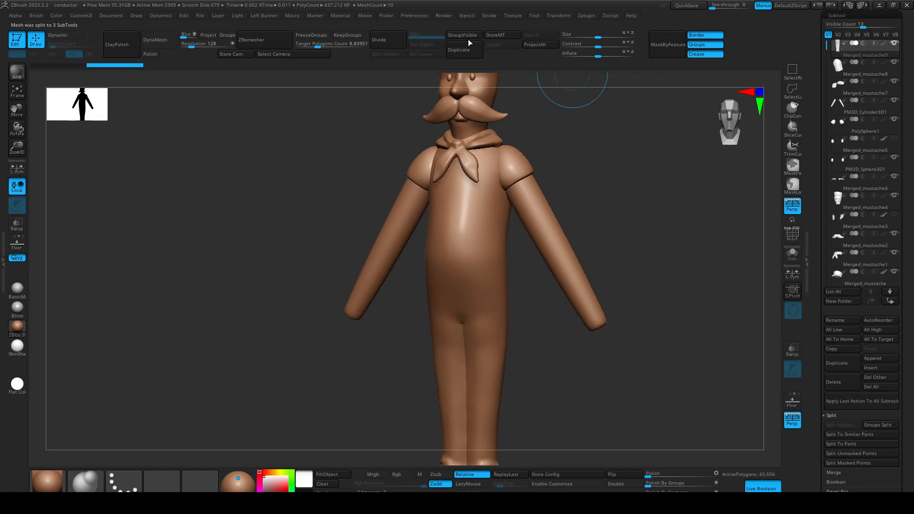
pyautogui.click(350, 36)
pyautogui.click(276, 40)
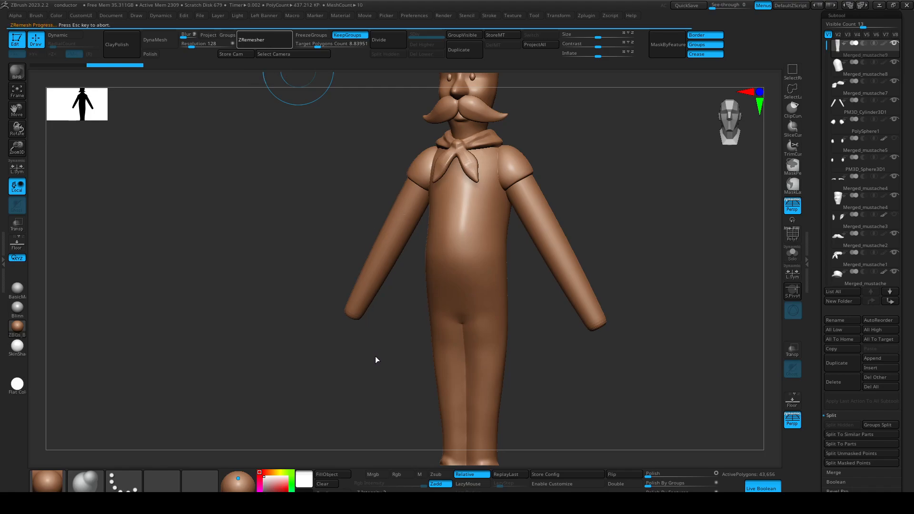
pyautogui.keyDown('alt'); pyautogui.moveTo(378, 360); pyautogui.dragTo(377, 268); pyautogui.keyUp('alt')
pyautogui.hotkey('shift', 'f')
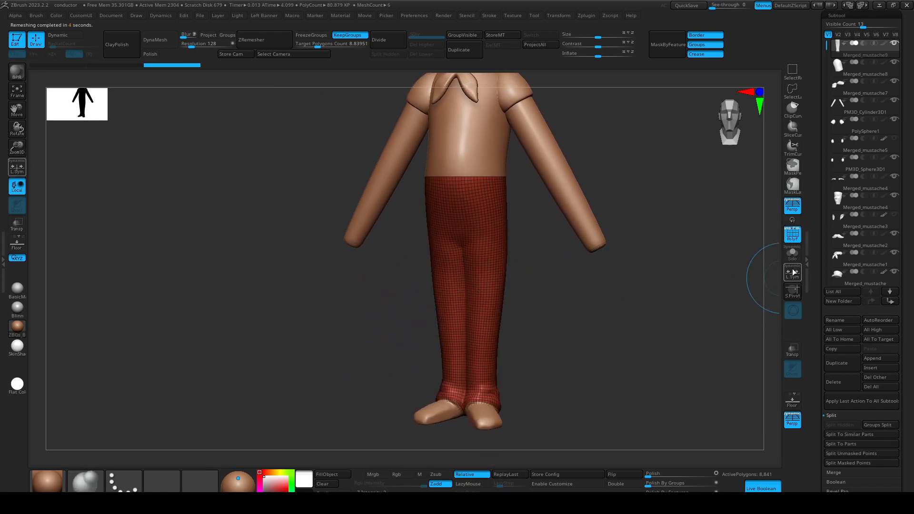
# Check the isolated legs with dynamic subdivision and PolyFrame off, and divide them once with the full figure shown.
pyautogui.click(793, 254)
pyautogui.moveTo(603, 229); pyautogui.dragTo(610, 294)
pyautogui.hotkey('shift', 'f')
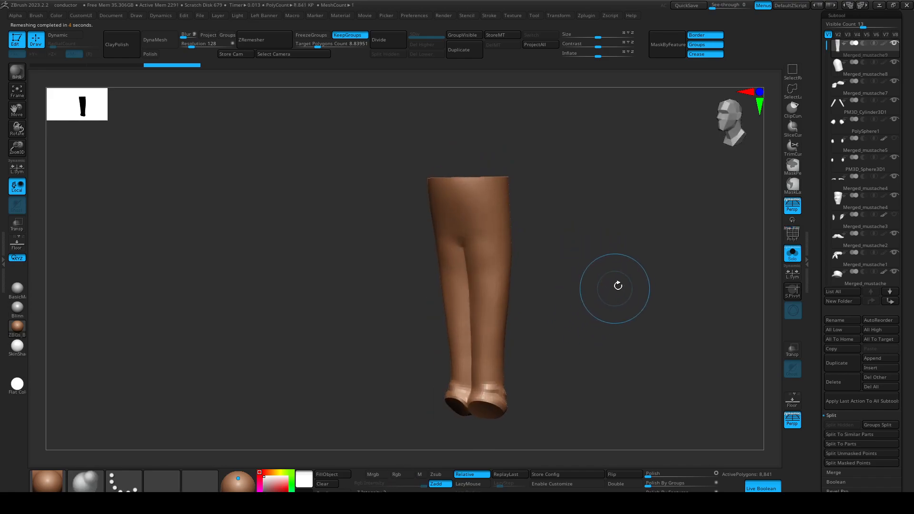
pyautogui.press('d')
pyautogui.hotkey('shift', 'f')
pyautogui.hotkey('shift', 'f')
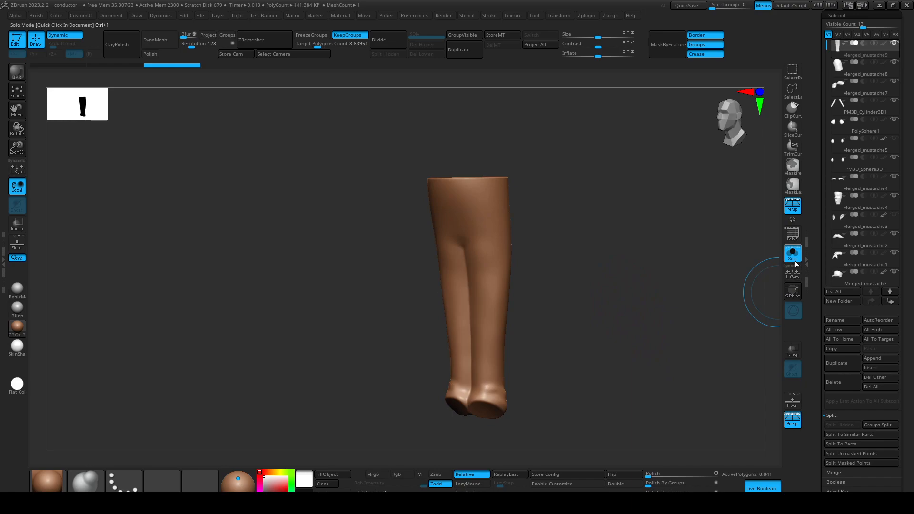
pyautogui.click(796, 262)
pyautogui.hotkey('ctrl', 'd')
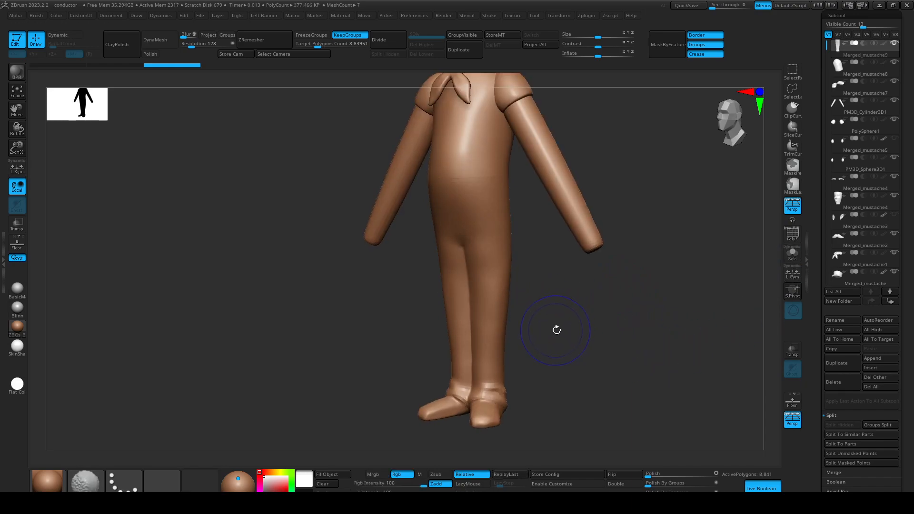
# Close the holes in the torso subtool, ZRemesh it with KeepGroups on and divide it once.
pyautogui.keyDown('alt'); pyautogui.click(483, 157); pyautogui.keyUp('alt')
pyautogui.keyDown('alt'); pyautogui.moveTo(513, 222); pyautogui.dragTo(538, 274); pyautogui.keyUp('alt')
pyautogui.moveTo(572, 314); pyautogui.dragTo(574, 304)
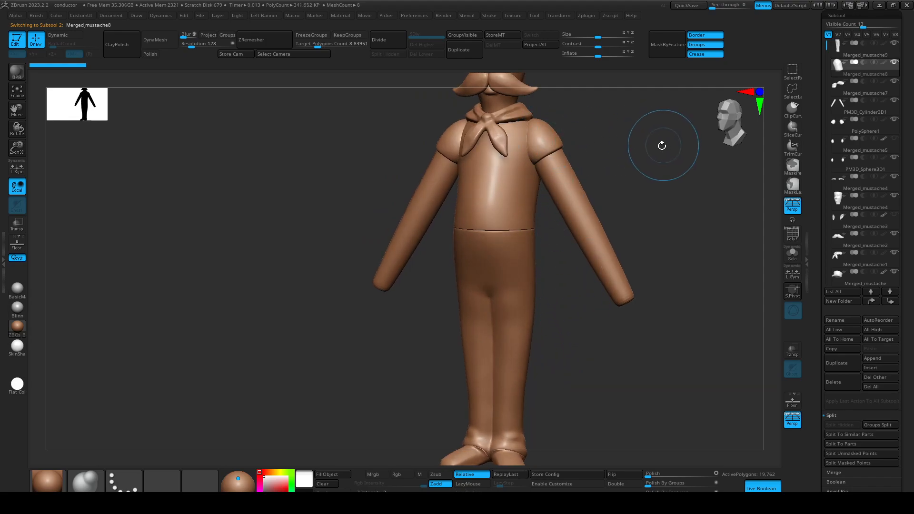
pyautogui.press('space')
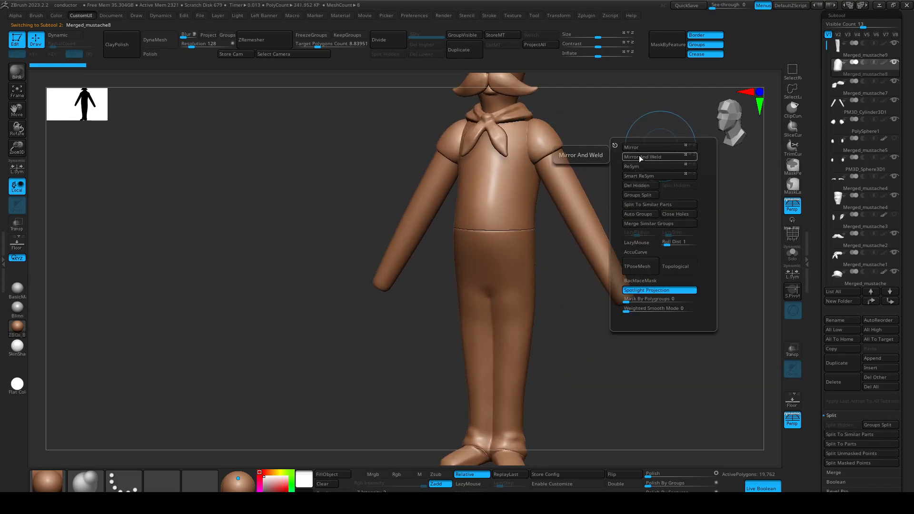
pyautogui.click(674, 214)
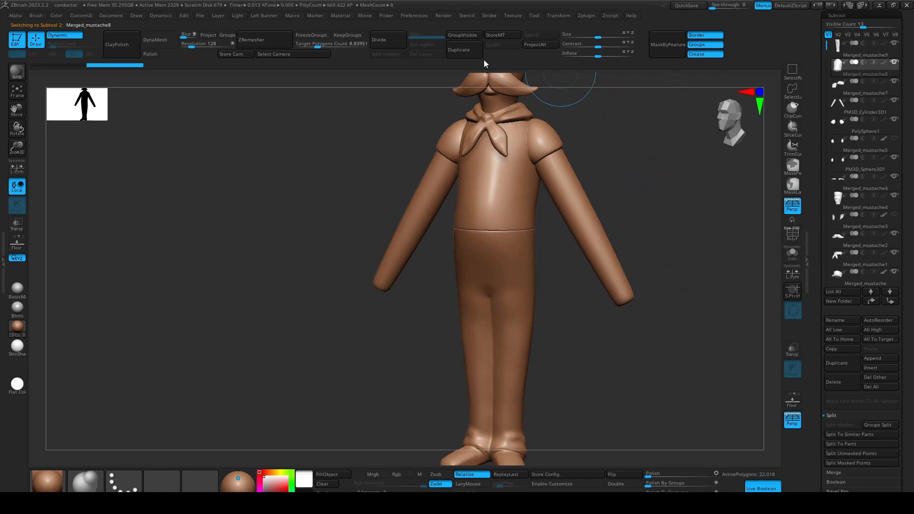
pyautogui.click(348, 35)
pyautogui.click(281, 53)
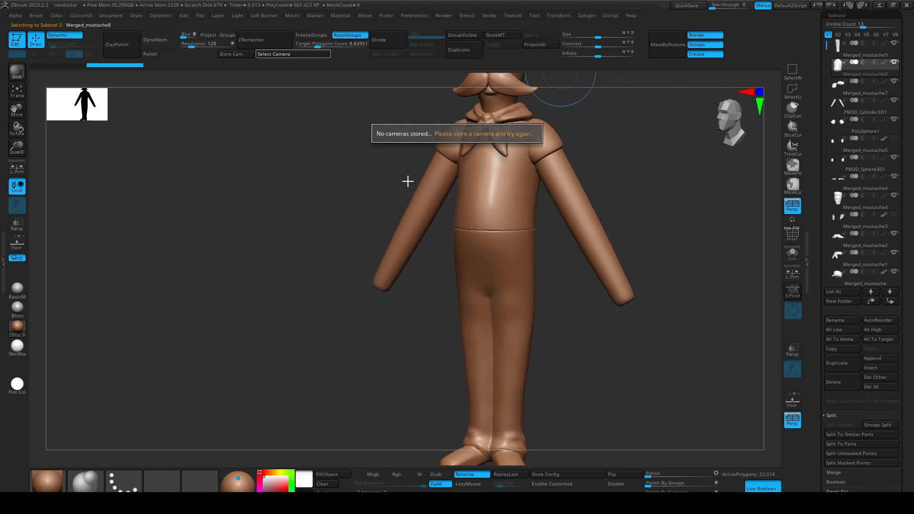
pyautogui.click(285, 42)
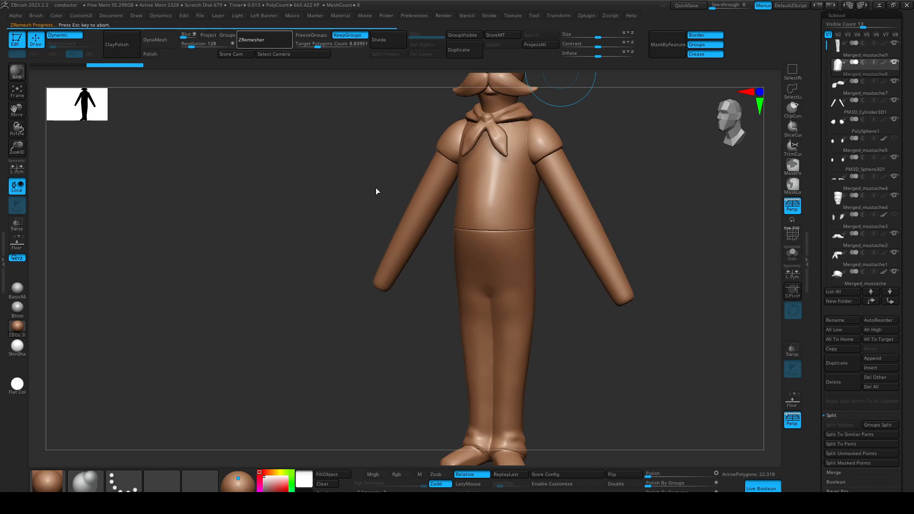
pyautogui.hotkey('ctrl', 'd')
# Select the feet subtool and close its open holes at the ankles.
pyautogui.keyDown('alt'); pyautogui.moveTo(557, 350); pyautogui.dragTo(550, 283); pyautogui.keyUp('alt')
pyautogui.keyDown('alt'); pyautogui.click(505, 392); pyautogui.keyUp('alt')
pyautogui.moveTo(539, 419); pyautogui.dragTo(503, 73)
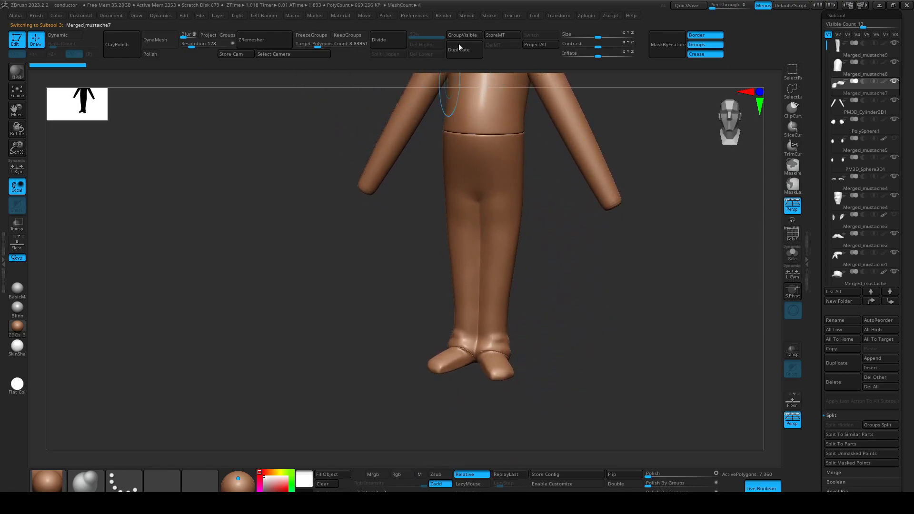
pyautogui.press('space')
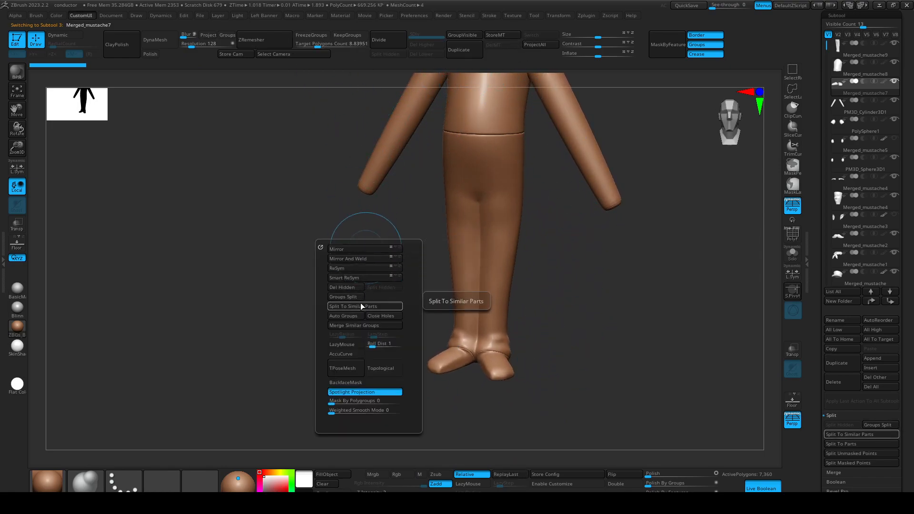
pyautogui.click(376, 316)
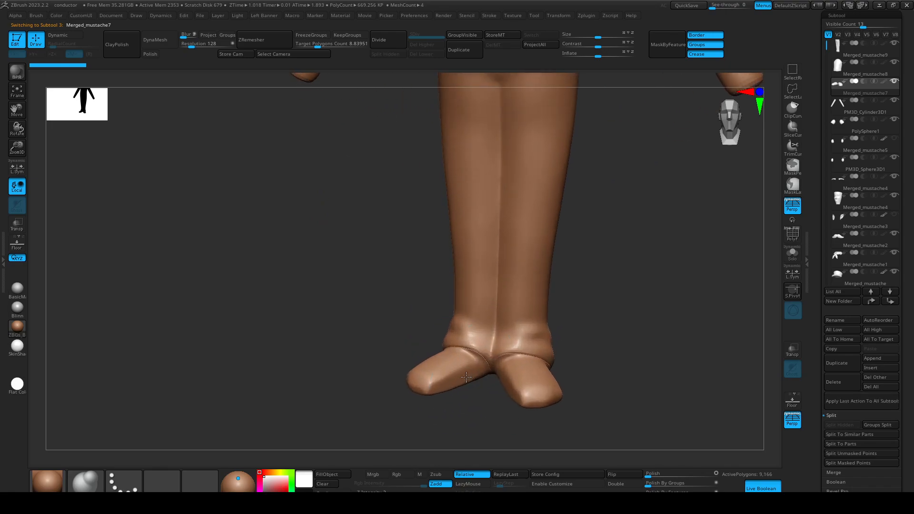
pyautogui.moveTo(404, 305); pyautogui.dragTo(388, 276)
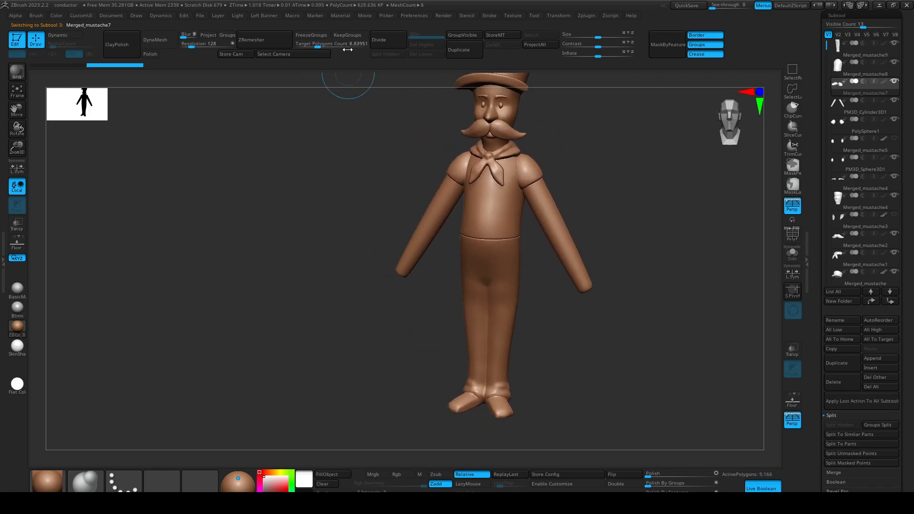
# ZRemesh the feet with a target polygon count of 1.21473 and divide them up to subdivision level 3.
pyautogui.click(312, 44)
pyautogui.moveTo(304, 46); pyautogui.dragTo(305, 44)
pyautogui.click(278, 42)
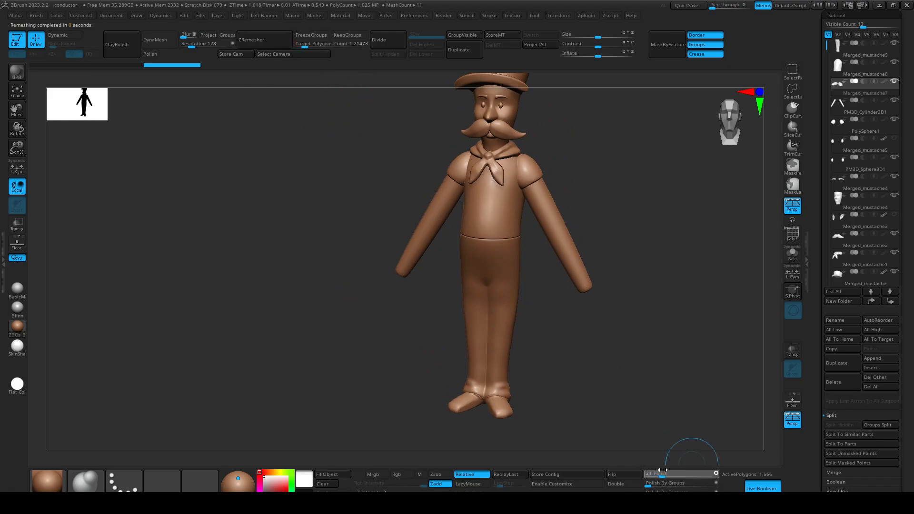
pyautogui.click(261, 41)
pyautogui.moveTo(347, 262); pyautogui.dragTo(316, 240)
pyautogui.hotkey('ctrl', 'd')
pyautogui.hotkey('ctrl', 'd')
pyautogui.keyDown('alt'); pyautogui.moveTo(367, 211); pyautogui.dragTo(382, 279); pyautogui.keyUp('alt')
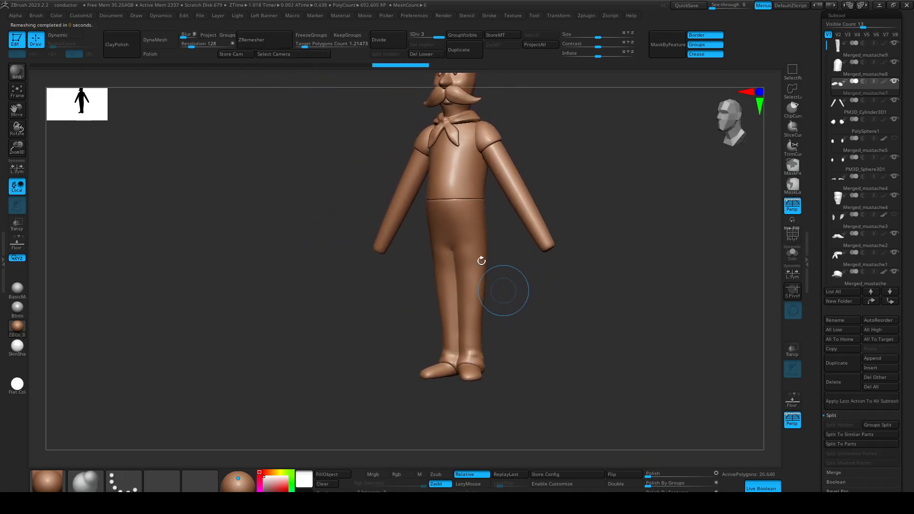
# Select the legs subtool and step it down to subdivision level 1.
pyautogui.keyDown('alt'); pyautogui.moveTo(418, 204); pyautogui.dragTo(488, 266); pyautogui.keyUp('alt')
pyautogui.keyDown('alt'); pyautogui.click(489, 280); pyautogui.keyUp('alt')
pyautogui.moveTo(560, 320); pyautogui.dragTo(505, 320)
pyautogui.moveTo(576, 316)
pyautogui.mouseDown()
pyautogui.moveTo(604, 318)
pyautogui.moveTo(571, 295)
pyautogui.mouseUp()
pyautogui.press('w')
pyautogui.hotkey('shift', 'd')
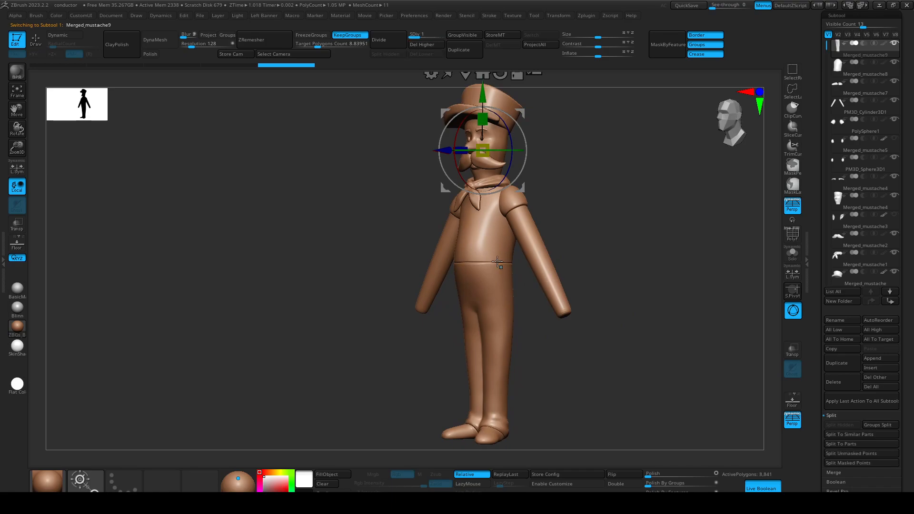
pyautogui.press('q')
pyautogui.press('w')
pyautogui.press('q')
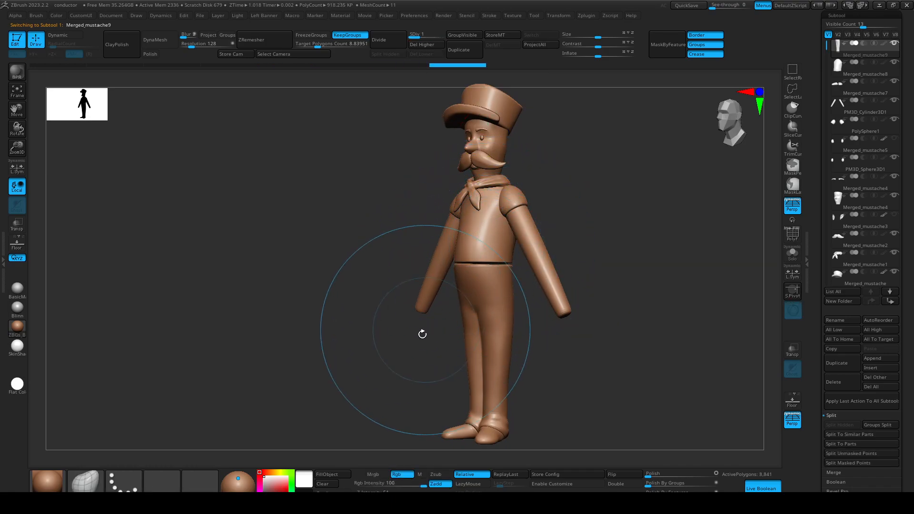
# Turn on X symmetry and adjust the shape of the legs' upper edge at the waist from the front.
pyautogui.keyDown('shift'); pyautogui.moveTo(424, 328); pyautogui.dragTo(466, 299); pyautogui.keyUp('shift')
pyautogui.press('x')
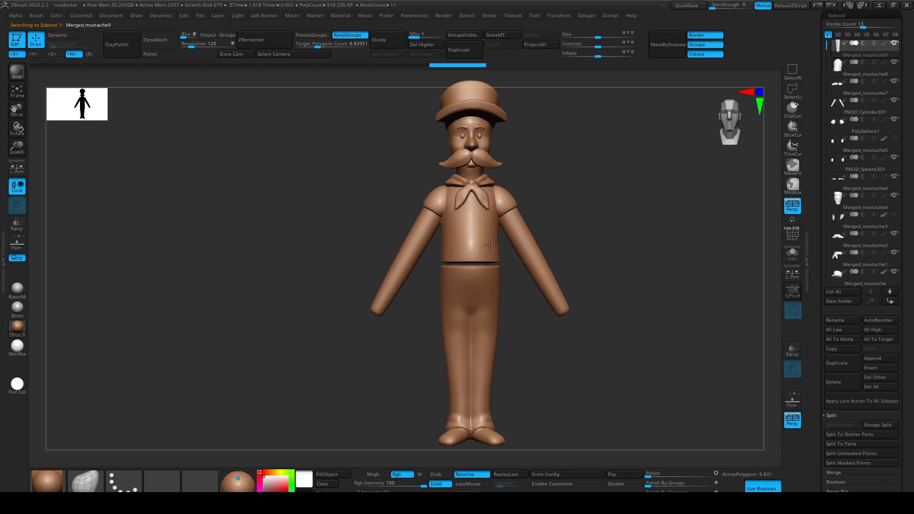
pyautogui.moveTo(536, 338); pyautogui.dragTo(474, 253)
pyautogui.moveTo(599, 281); pyautogui.dragTo(519, 262)
pyautogui.moveTo(586, 362); pyautogui.dragTo(662, 374)
# Step the legs up to subdivision level 2, try smoothing the crotch area and undo the last stroke.
pyautogui.press('d')
pyautogui.moveTo(577, 361); pyautogui.dragTo(591, 359)
pyautogui.press('s')
pyautogui.moveTo(496, 276); pyautogui.dragTo(481, 278)
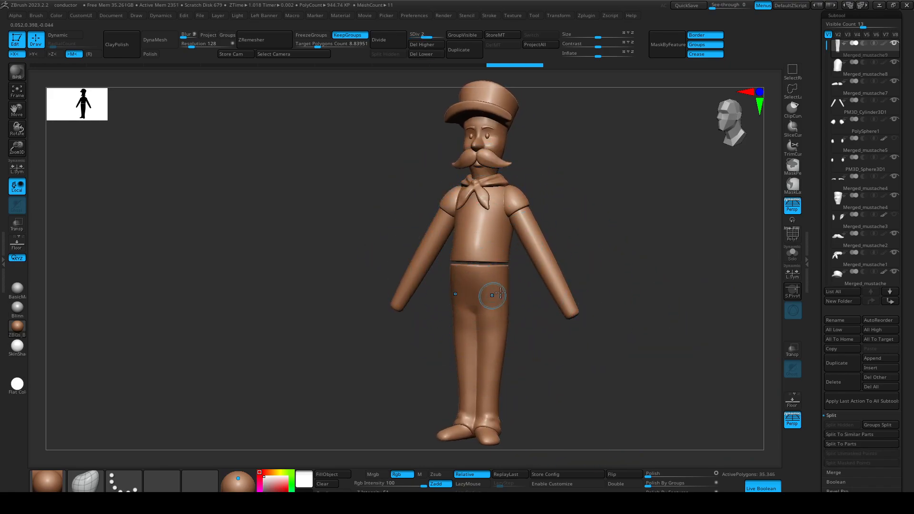
pyautogui.press('shift')
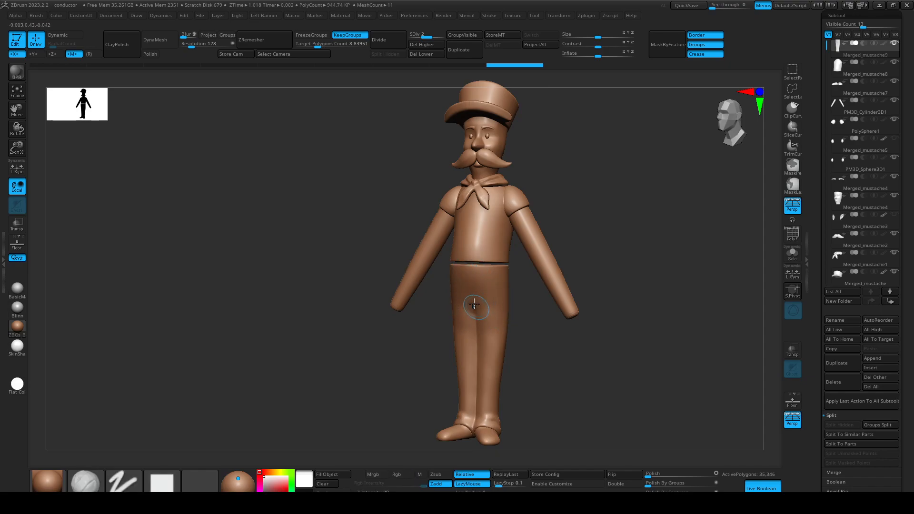
pyautogui.keyDown('ctrl'); pyautogui.moveTo(477, 292); pyautogui.dragTo(464, 299, button='right'); pyautogui.keyUp('ctrl')
pyautogui.hotkey('ctrl', 'z')
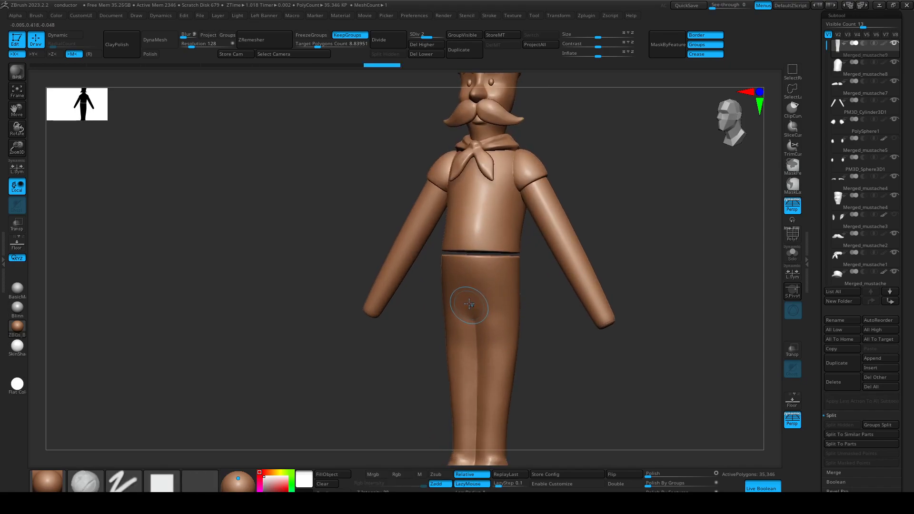
# Sculpt and smooth the crotch crease and the upper inner thighs on the front of the legs.
pyautogui.press('shift')
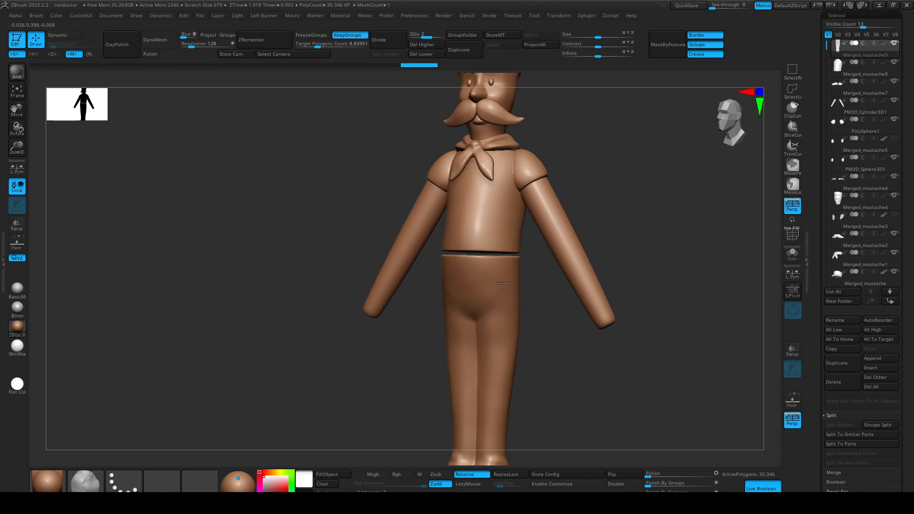
pyautogui.press('shift')
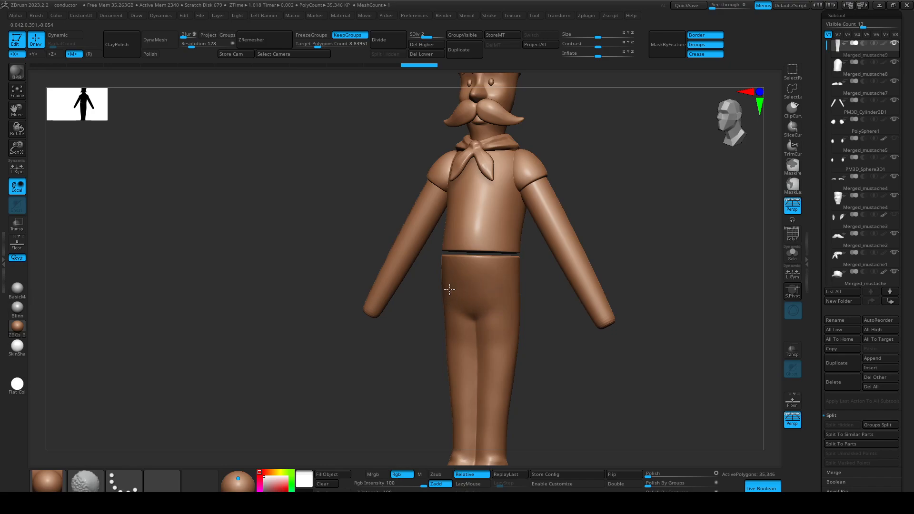
pyautogui.press('f')
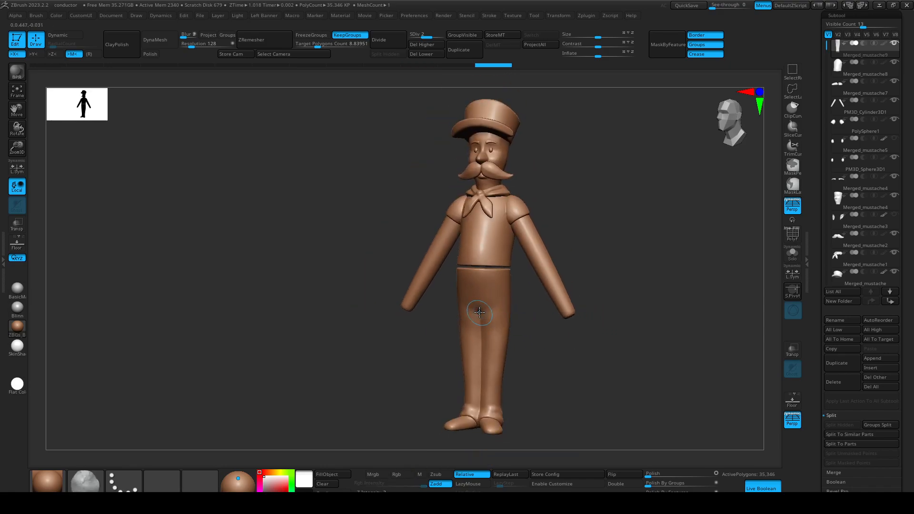
pyautogui.moveTo(481, 310); pyautogui.dragTo(479, 307)
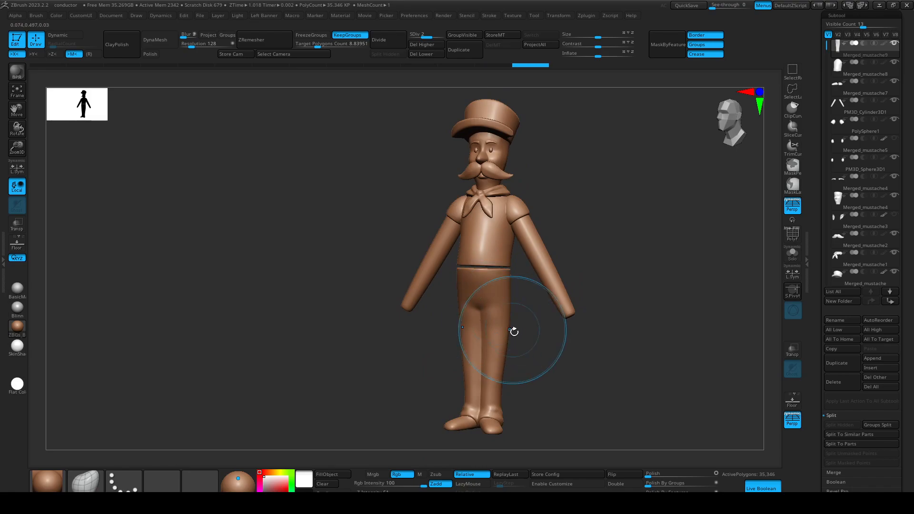
pyautogui.moveTo(532, 336); pyautogui.dragTo(493, 334)
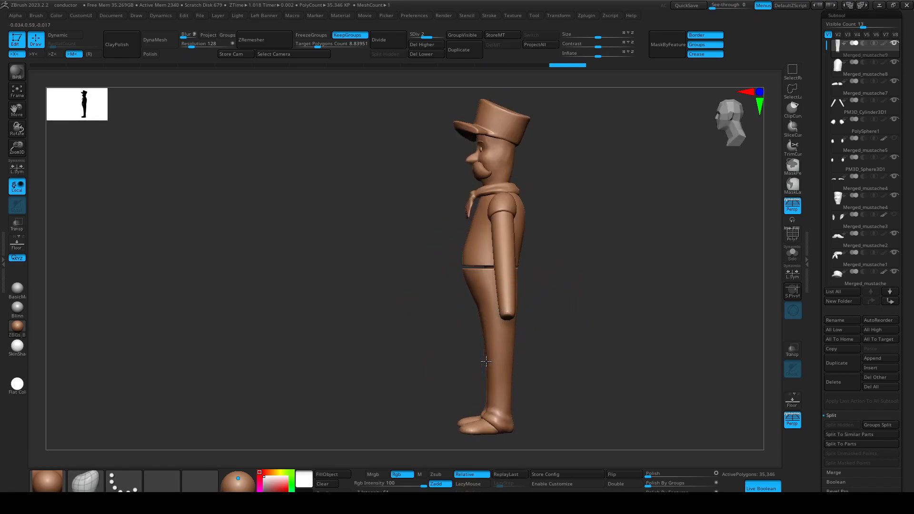
# Adjust the brush size, make the legs the active subtool with polyframe shown, and step them down to subdivision level 1.
pyautogui.moveTo(486, 362); pyautogui.dragTo(523, 357, button='right')
pyautogui.keyDown('ctrl'); pyautogui.moveTo(477, 248); pyautogui.dragTo(486, 278, button='right'); pyautogui.keyUp('ctrl')
pyautogui.press('s')
pyautogui.moveTo(477, 241); pyautogui.dragTo(469, 240)
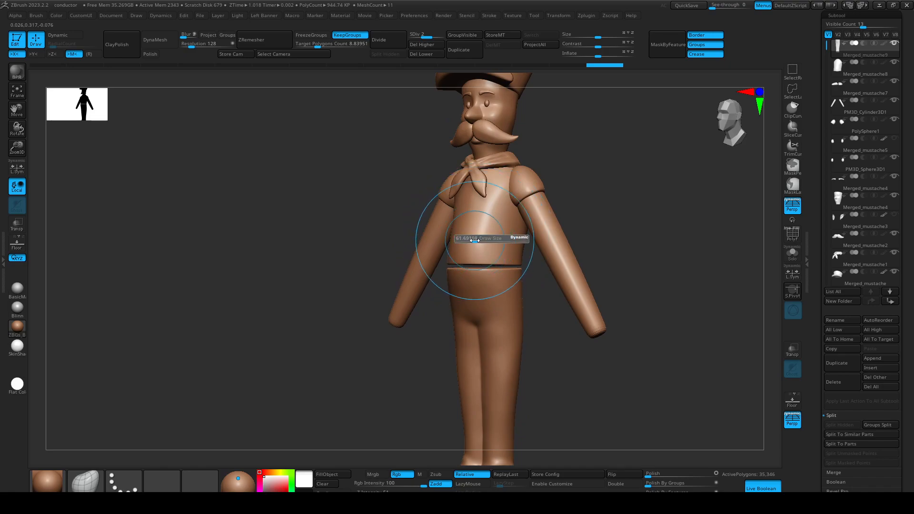
pyautogui.keyDown('alt'); pyautogui.click(493, 204); pyautogui.keyUp('alt')
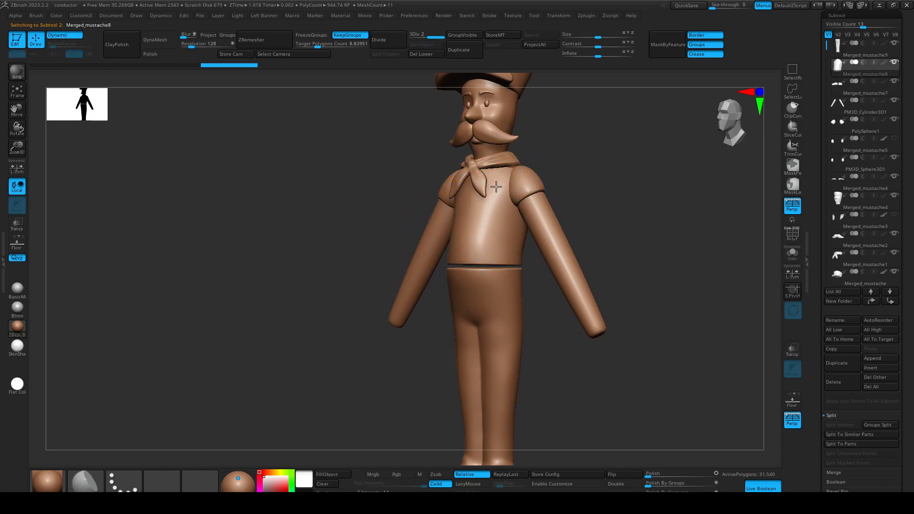
pyautogui.moveTo(488, 223)
pyautogui.mouseDown(button='right')
pyautogui.moveTo(581, 353)
pyautogui.moveTo(506, 291)
pyautogui.moveTo(496, 265)
pyautogui.moveTo(505, 297)
pyautogui.moveTo(490, 329)
pyautogui.moveTo(478, 313)
pyautogui.mouseUp(button='right')
pyautogui.keyDown('alt'); pyautogui.click(515, 323); pyautogui.keyUp('alt')
pyautogui.press('w')
pyautogui.hotkey('shift', 'f')
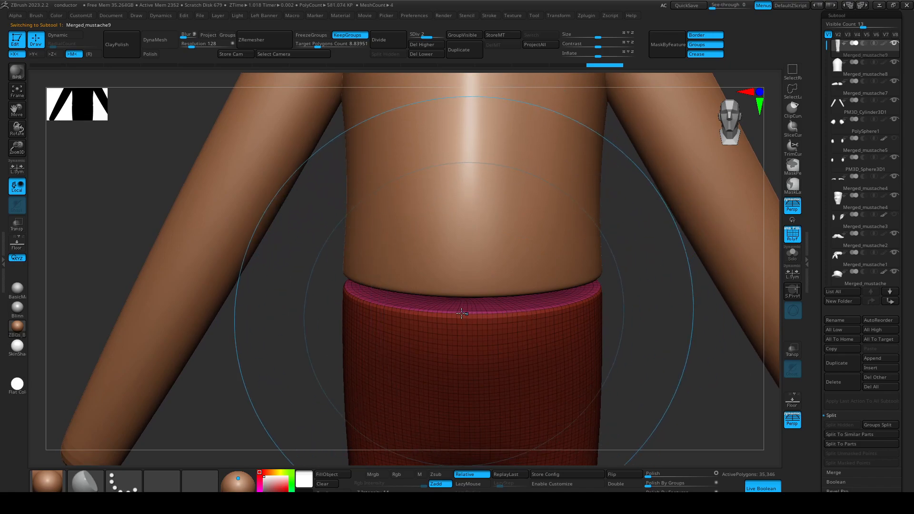
pyautogui.hotkey('shift', 'd')
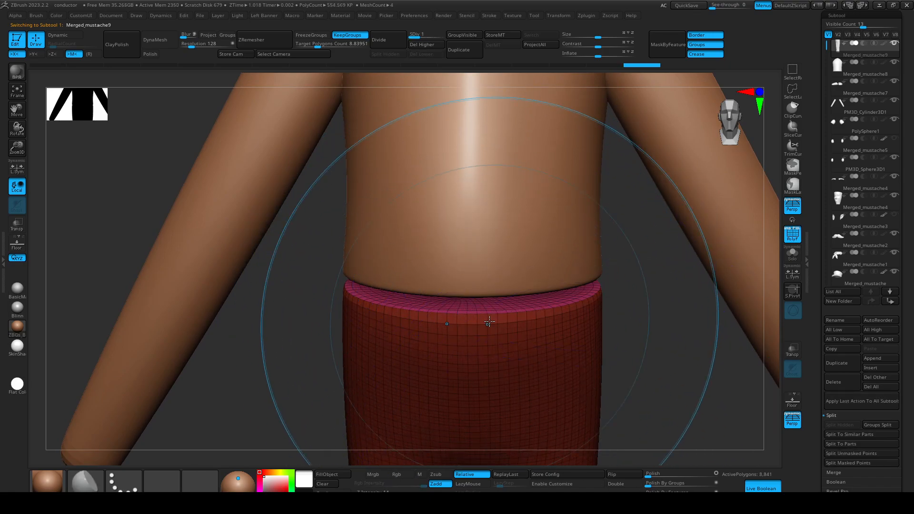
# Open BevelPro for the legs subtool.
pyautogui.press('b')
pyautogui.press('b')
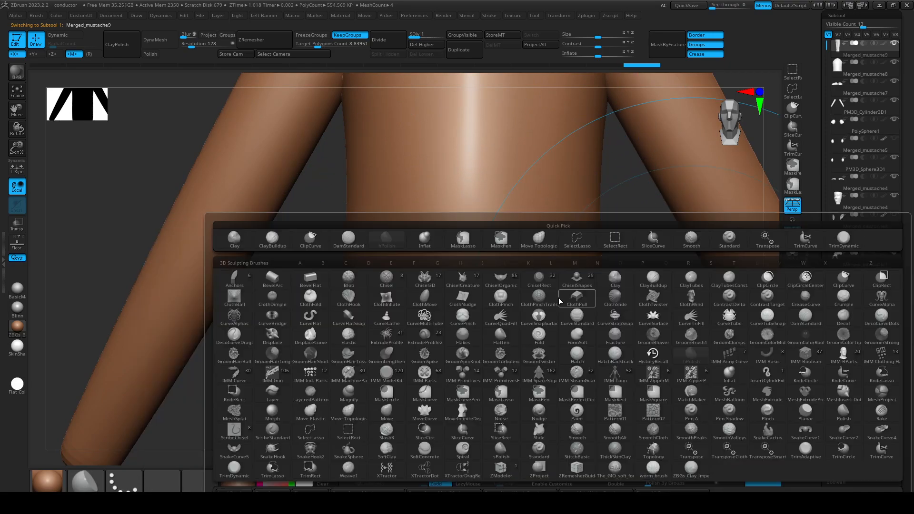
pyautogui.scroll(5, 823, 446)
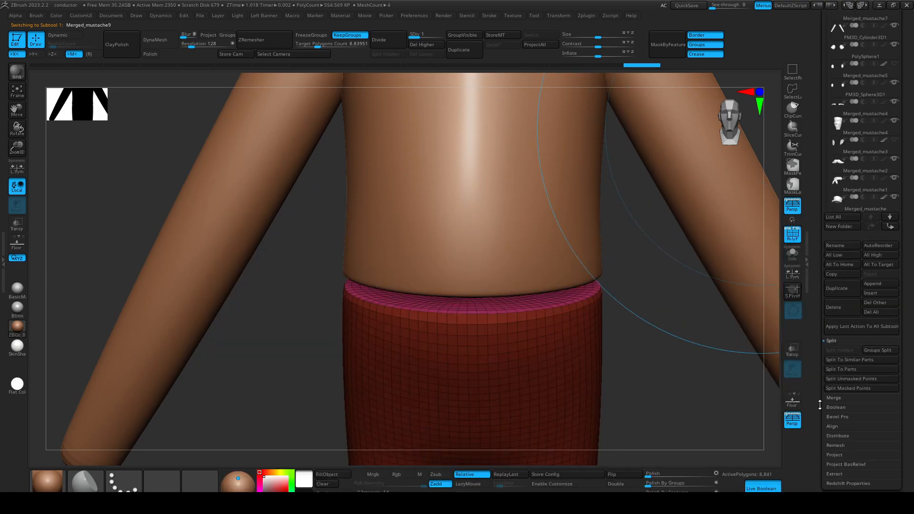
pyautogui.moveTo(812, 284); pyautogui.dragTo(808, 161)
pyautogui.click(834, 167)
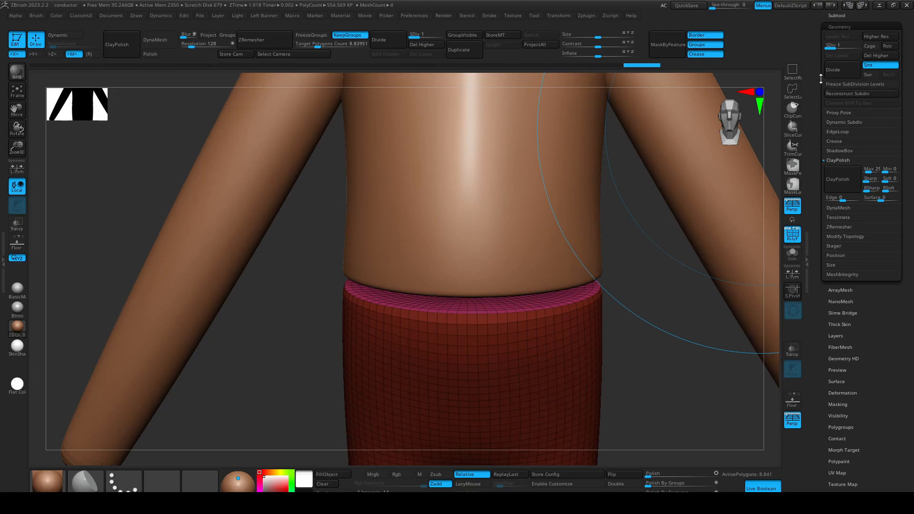
pyautogui.moveTo(822, 80); pyautogui.dragTo(822, 157)
pyautogui.click(839, 93)
pyautogui.moveTo(814, 474); pyautogui.dragTo(835, 379)
pyautogui.click(843, 369)
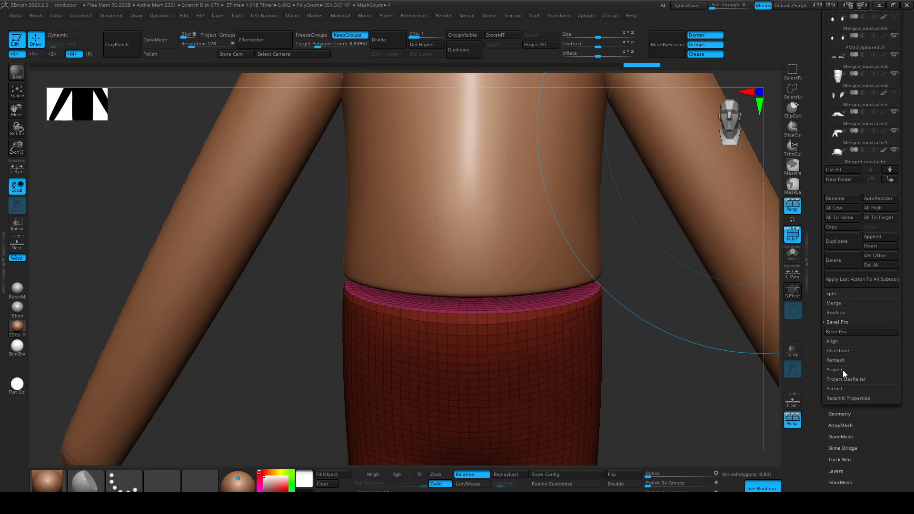
pyautogui.click(850, 330)
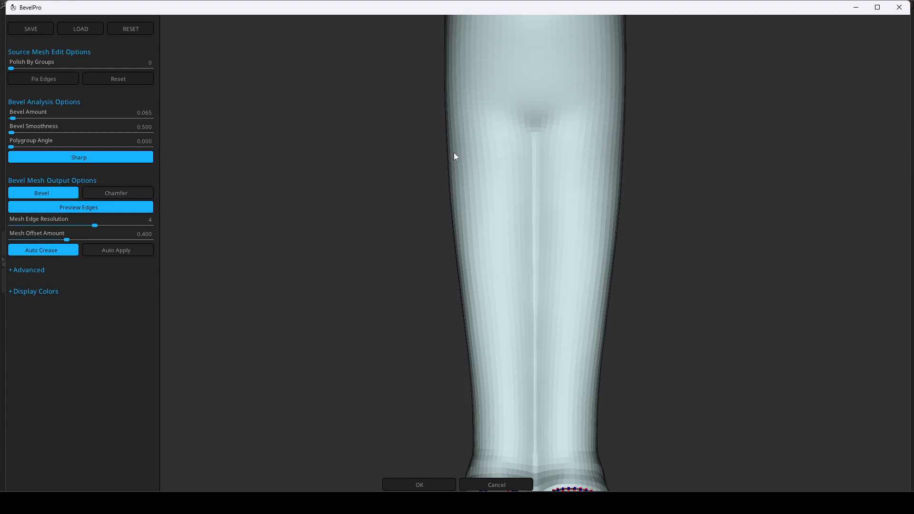
# Try a bevel on the legs' upper edge with amount 0.360, smoothness 21.545 and polygroup angle 0.086, with Sharp and Auto Crease off.
pyautogui.keyDown('alt'); pyautogui.moveTo(403, 153); pyautogui.dragTo(342, 425); pyautogui.keyUp('alt')
pyautogui.moveTo(630, 326); pyautogui.dragTo(738, 439)
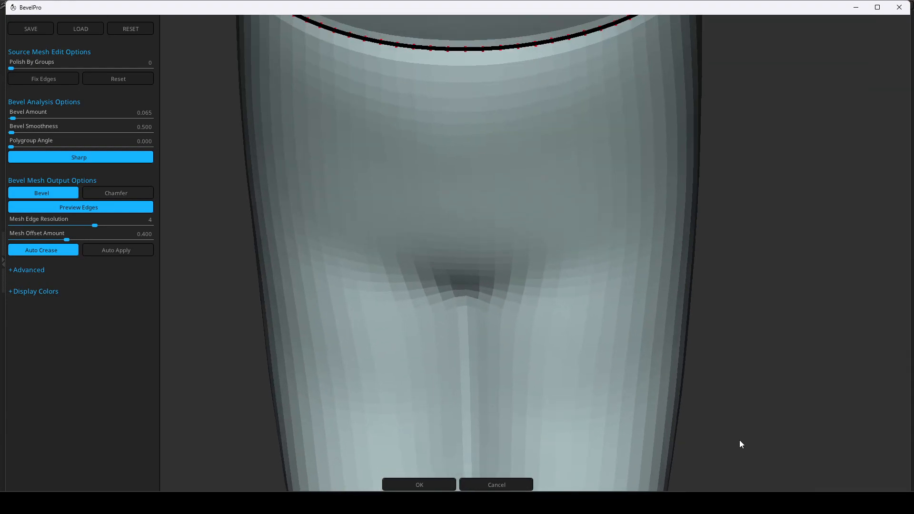
pyautogui.keyDown('alt'); pyautogui.moveTo(774, 214); pyautogui.dragTo(776, 385); pyautogui.keyUp('alt')
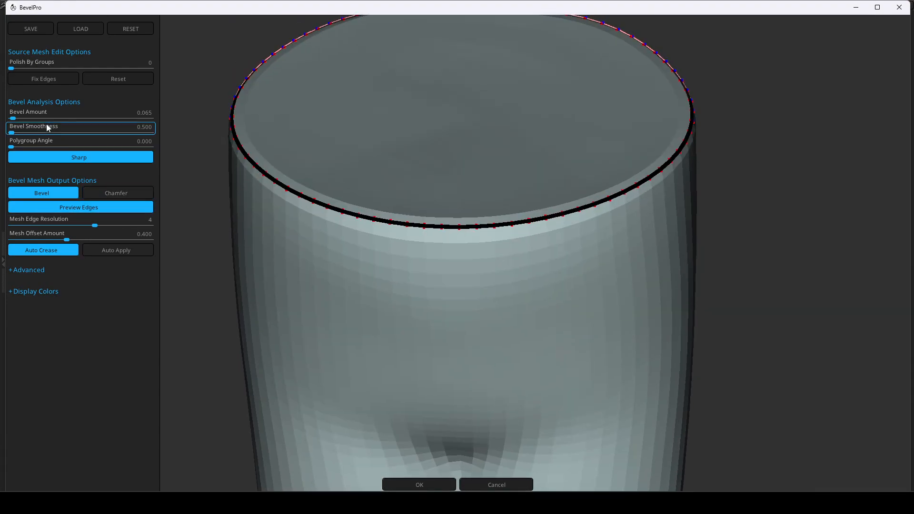
pyautogui.moveTo(16, 114)
pyautogui.mouseDown()
pyautogui.moveTo(70, 115)
pyautogui.moveTo(26, 113)
pyautogui.mouseUp()
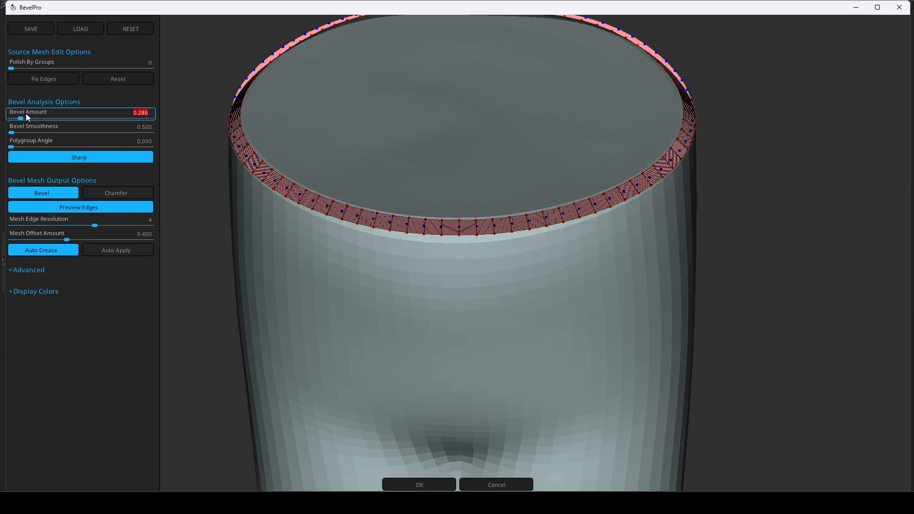
pyautogui.click(64, 252)
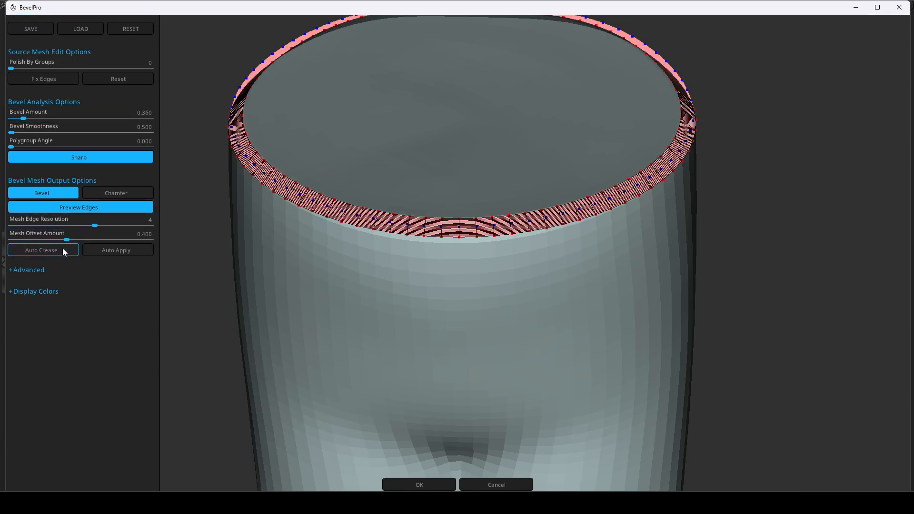
pyautogui.click(112, 157)
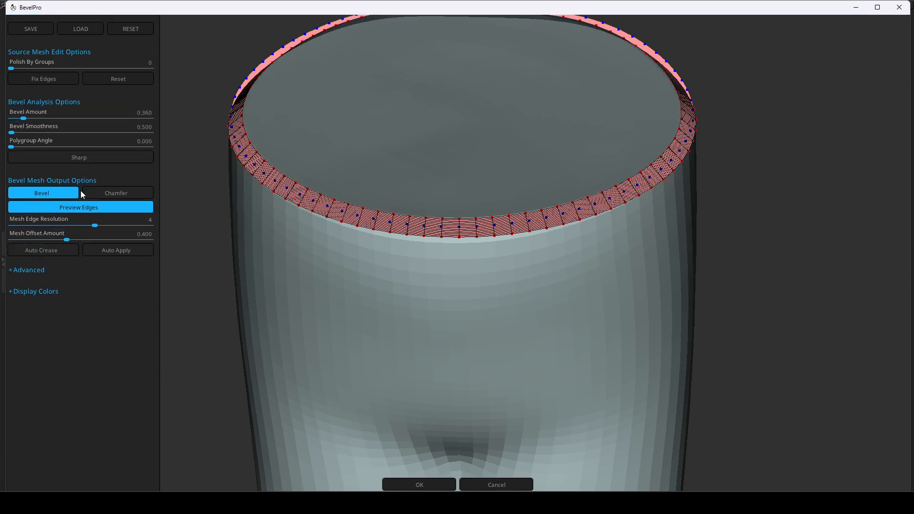
pyautogui.moveTo(12, 133)
pyautogui.mouseDown()
pyautogui.moveTo(81, 129)
pyautogui.moveTo(45, 134)
pyautogui.moveTo(37, 148)
pyautogui.moveTo(91, 147)
pyautogui.moveTo(23, 148)
pyautogui.mouseUp()
pyautogui.click(11, 66)
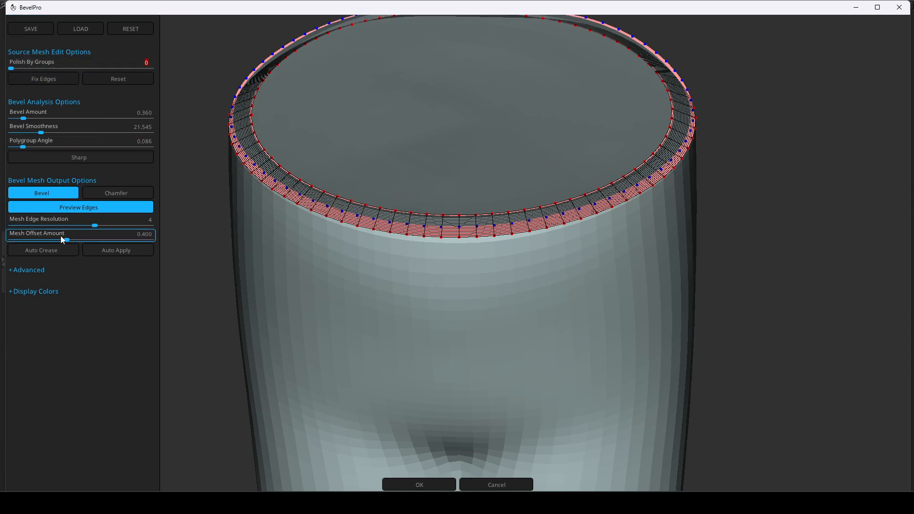
# Switch the bevel output to Chamfer and apply it to the legs.
pyautogui.click(110, 194)
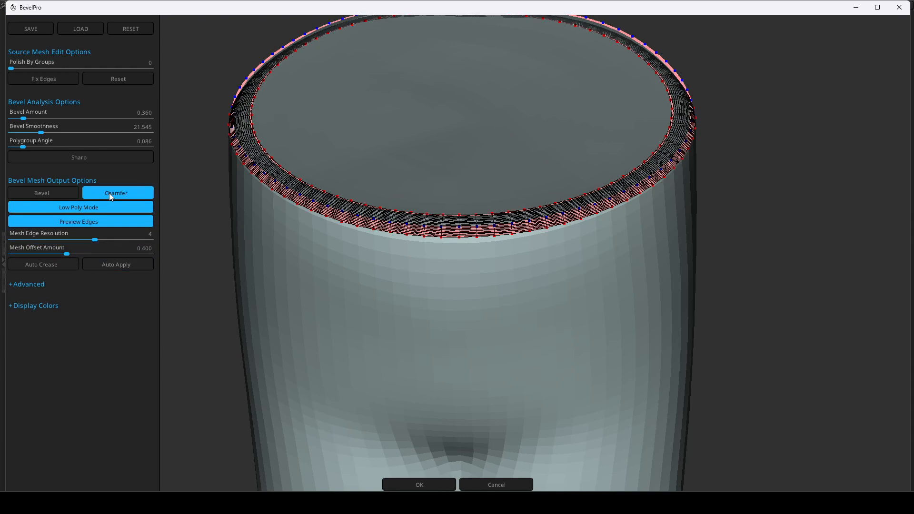
pyautogui.moveTo(215, 316); pyautogui.dragTo(206, 301)
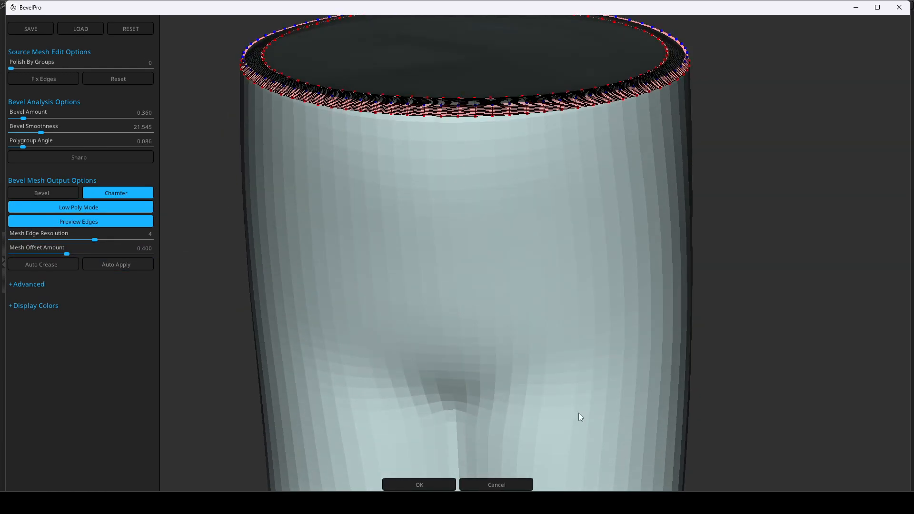
pyautogui.click(400, 485)
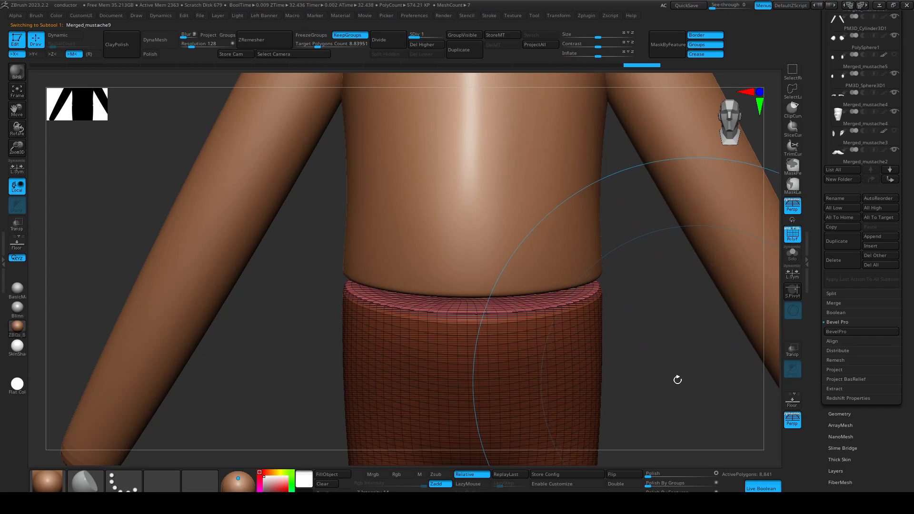
# Hide the polyframe and delete the two bevel subtools, Merged_mustache9_add and Merged_mustache9_sub.
pyautogui.hotkey('shift', 'f')
pyautogui.moveTo(686, 382); pyautogui.dragTo(719, 309)
pyautogui.scroll(5, 817, 91)
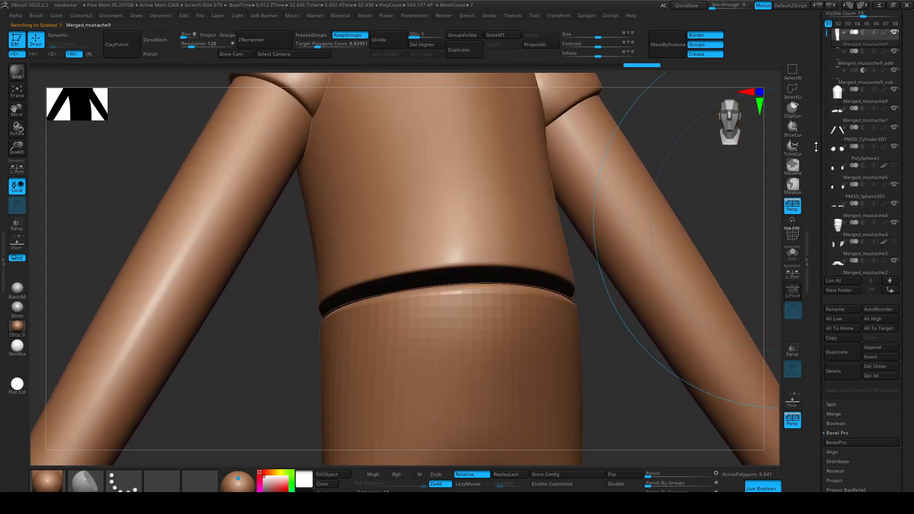
pyautogui.moveTo(840, 88)
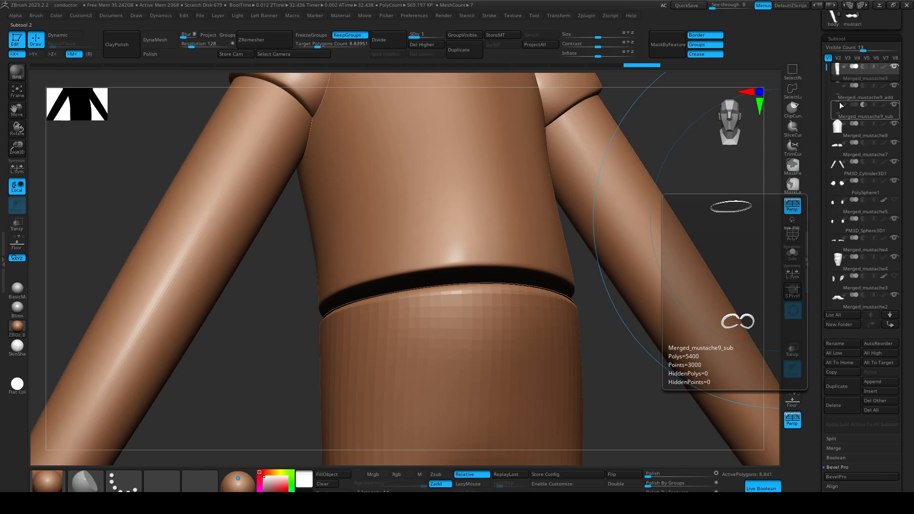
pyautogui.click(838, 101)
pyautogui.click(838, 409)
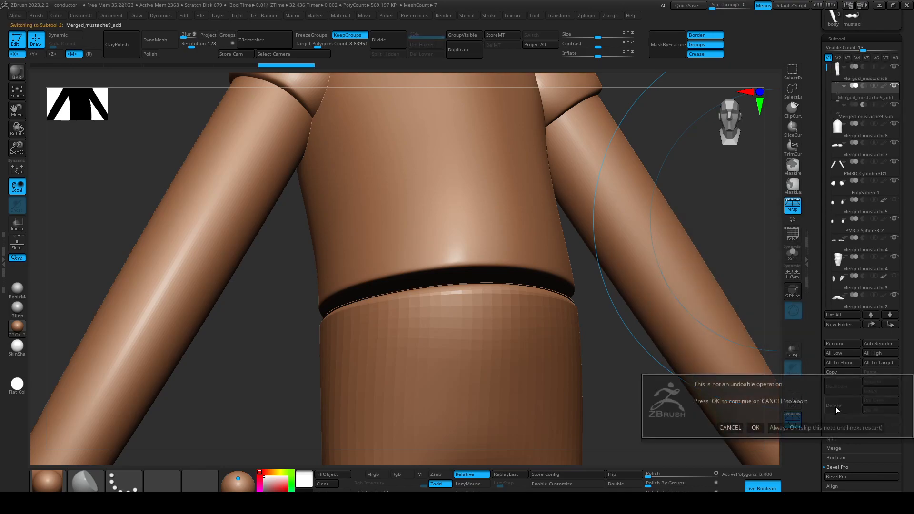
pyautogui.click(755, 428)
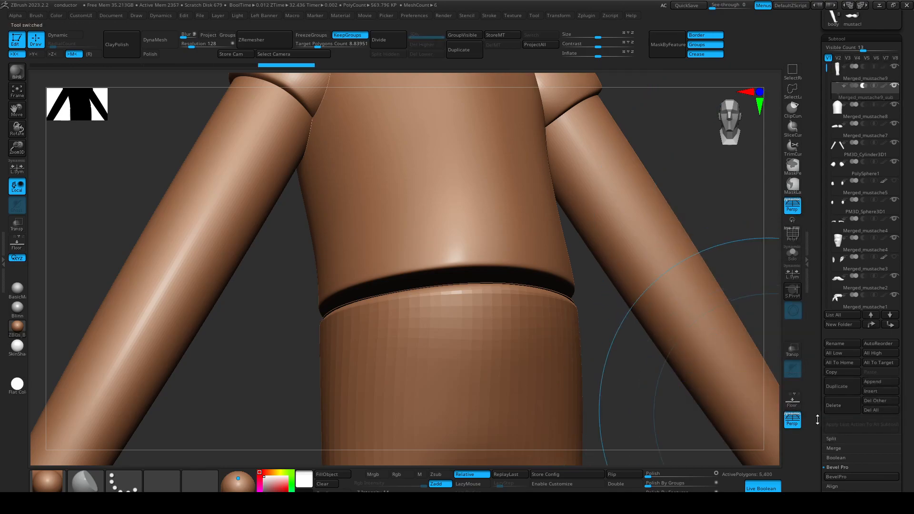
pyautogui.click(836, 411)
pyautogui.click(755, 429)
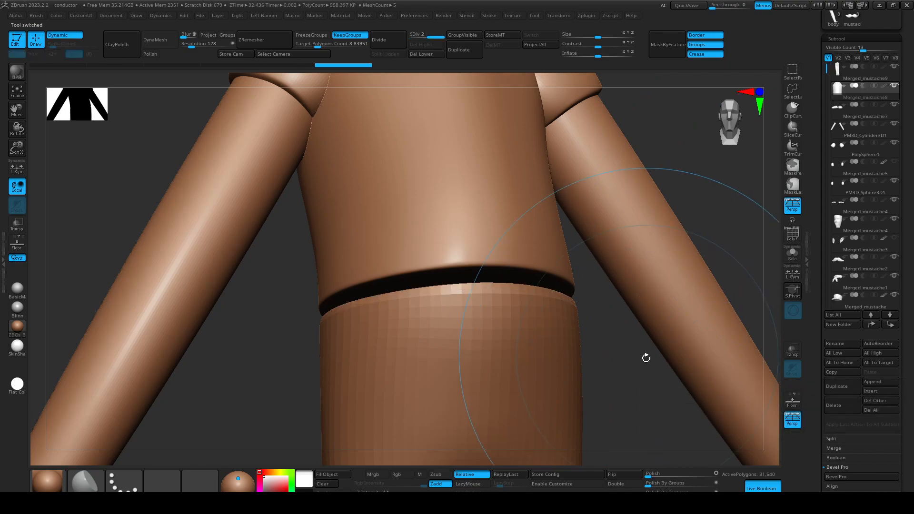
# Select the legs subtool again and step it up to subdivision level 3.
pyautogui.moveTo(647, 353); pyautogui.dragTo(638, 379)
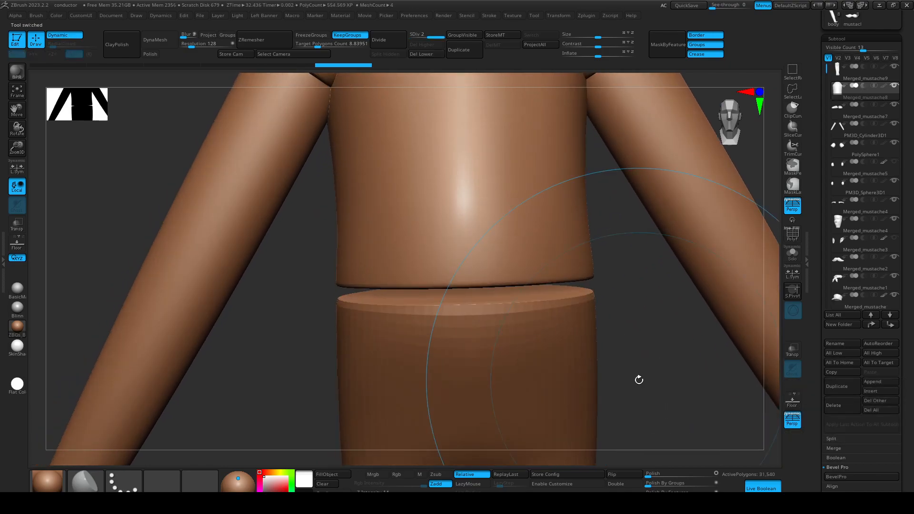
pyautogui.moveTo(639, 313); pyautogui.dragTo(633, 341)
pyautogui.keyDown('alt'); pyautogui.click(604, 349); pyautogui.keyUp('alt')
pyautogui.press('d')
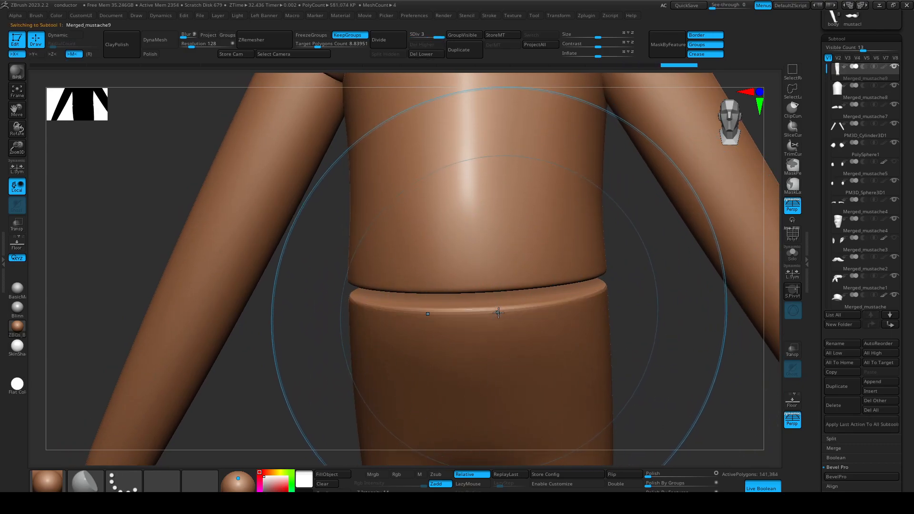
pyautogui.press('d')
# Undo a trial stroke on the legs' upper waist edge, smooth that edge at subdivision level 2, and step up one level.
pyautogui.moveTo(474, 311); pyautogui.dragTo(489, 307)
pyautogui.hotkey('ctrl', 'z')
pyautogui.press('s')
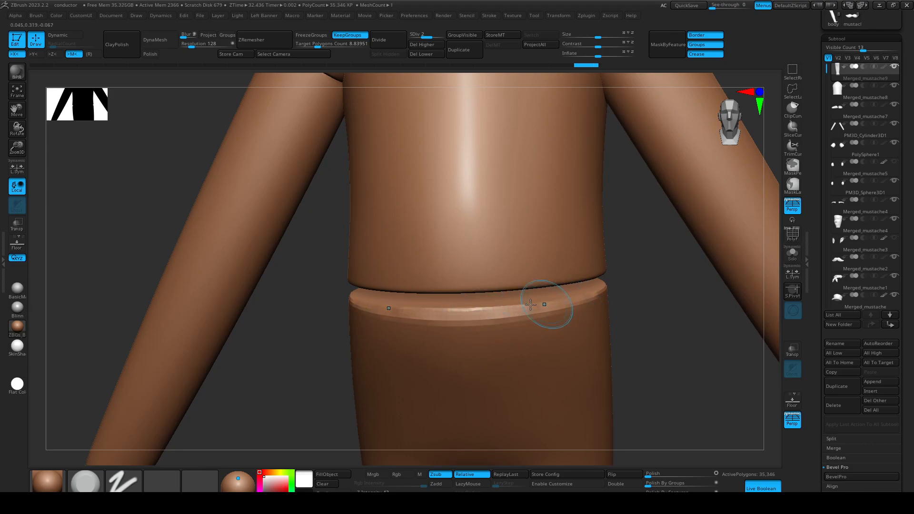
pyautogui.keyDown('shift'); pyautogui.moveTo(504, 309); pyautogui.dragTo(469, 312); pyautogui.keyUp('shift')
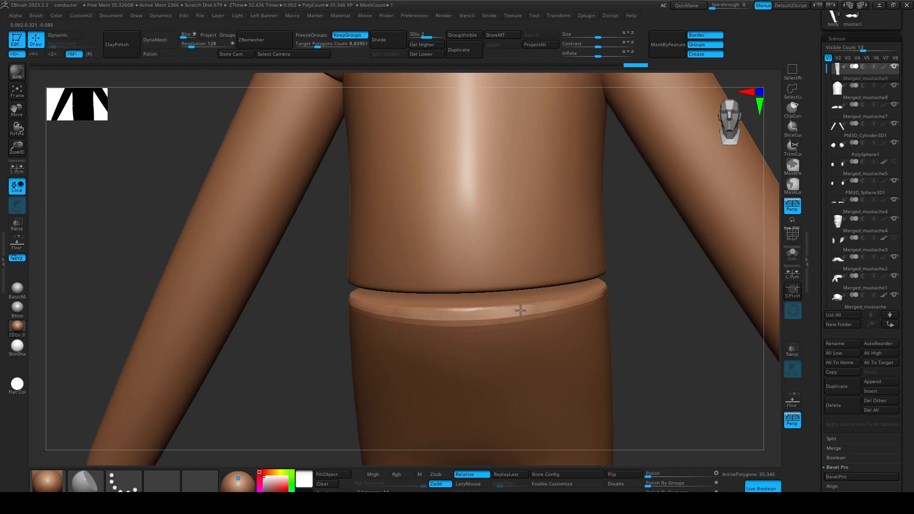
pyautogui.press('d')
# Step the neckerchief subtool down to subdivision level 1, face the figure frontally and select the head subtool.
pyautogui.moveTo(667, 347)
pyautogui.keyDown('ctrl'); pyautogui.mouseDown(button='right')
pyautogui.moveTo(670, 392)
pyautogui.moveTo(574, 332)
pyautogui.moveTo(572, 300)
pyautogui.moveTo(604, 313)
pyautogui.moveTo(567, 357)
pyautogui.moveTo(513, 265)
pyautogui.moveTo(556, 327)
pyautogui.mouseUp(button='right'); pyautogui.keyUp('ctrl')
pyautogui.moveTo(611, 321); pyautogui.dragTo(614, 381, button='right')
pyautogui.moveTo(596, 347); pyautogui.dragTo(571, 288, button='right')
pyautogui.keyDown('alt'); pyautogui.click(534, 206); pyautogui.keyUp('alt')
pyautogui.press('f')
pyautogui.hotkey('shift', 'd')
pyautogui.press('s')
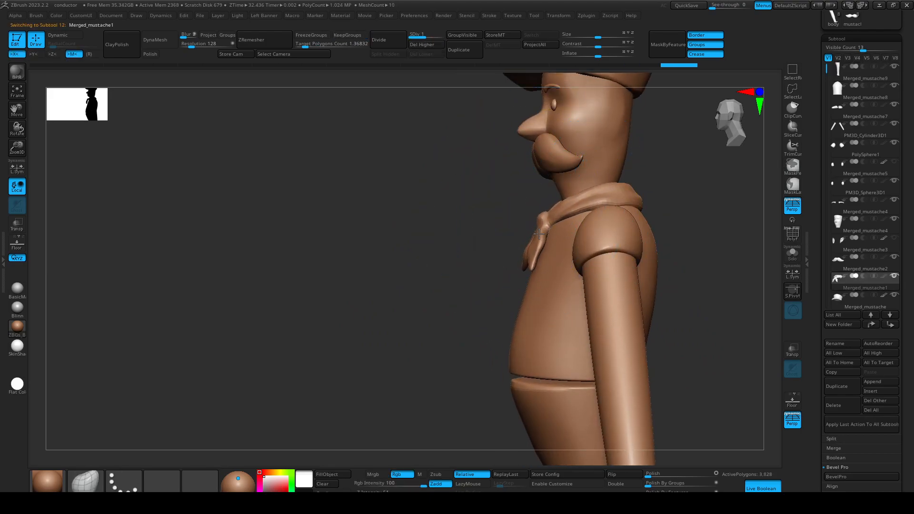
pyautogui.keyDown('shift'); pyautogui.moveTo(528, 230); pyautogui.dragTo(600, 228, button='right'); pyautogui.keyUp('shift')
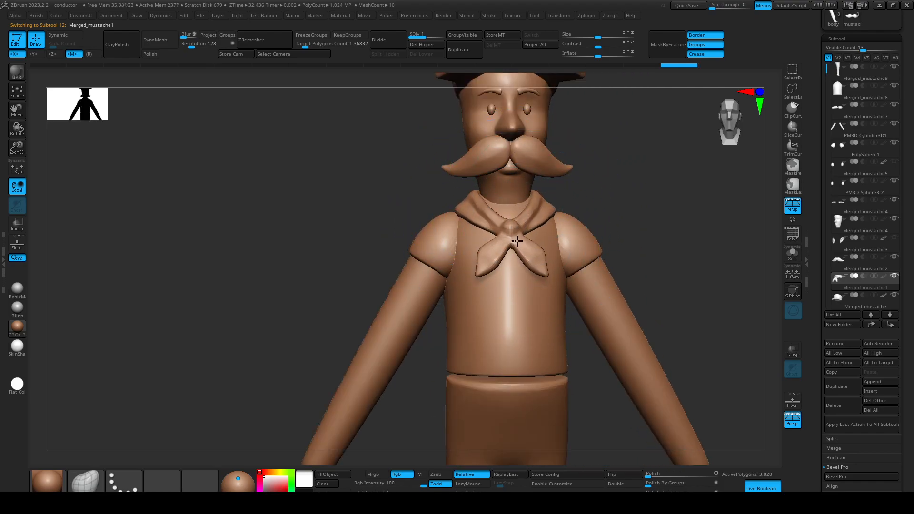
pyautogui.keyDown('alt'); pyautogui.click(508, 201); pyautogui.keyUp('alt')
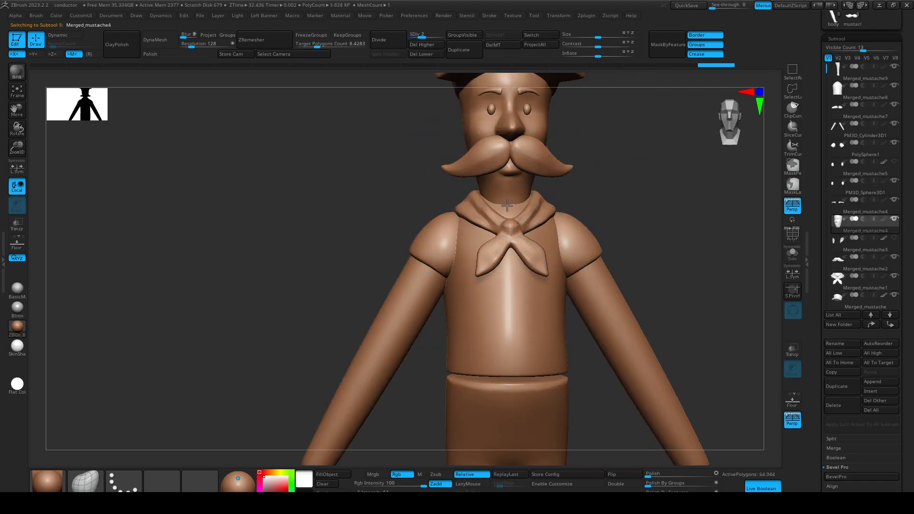
# Switch between the torso and head subtools and examine the neck joint inside the neckerchief frontally and at an angle.
pyautogui.keyDown('alt'); pyautogui.click(507, 209); pyautogui.keyUp('alt')
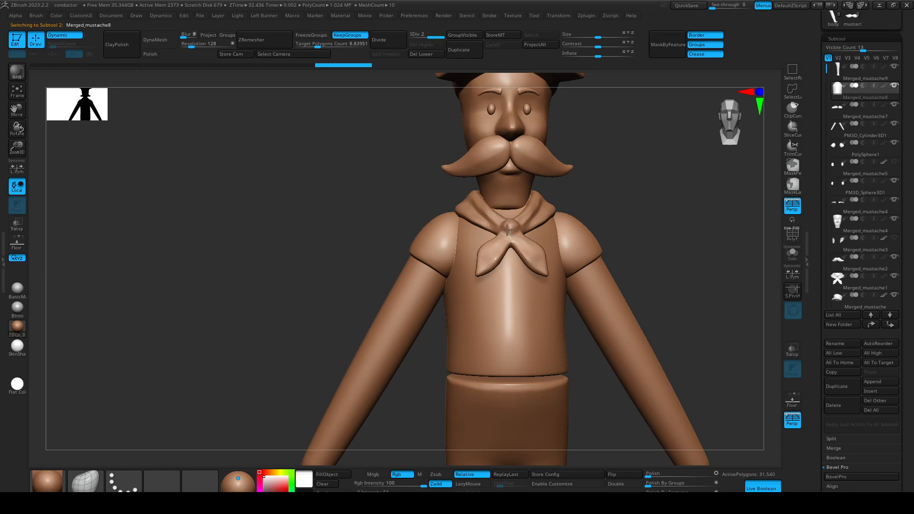
pyautogui.keyDown('alt'); pyautogui.click(507, 219); pyautogui.keyUp('alt')
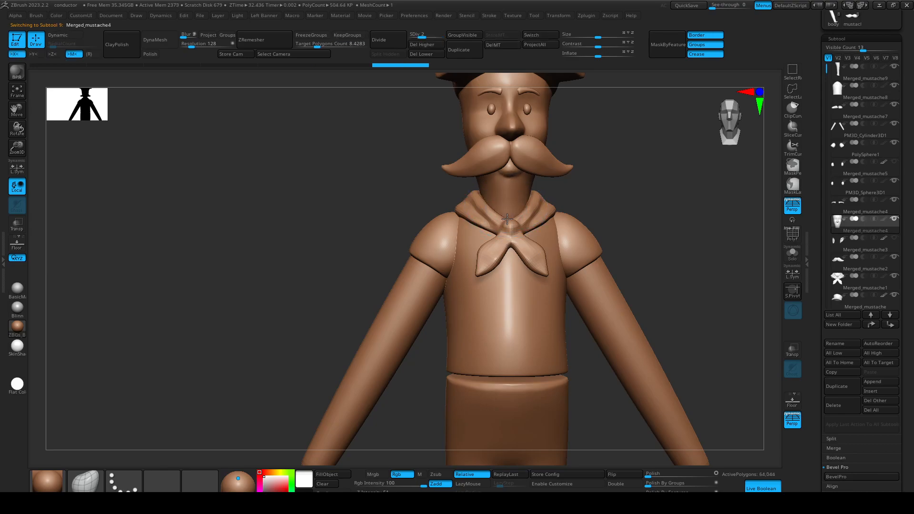
pyautogui.moveTo(543, 212); pyautogui.dragTo(511, 214, button='right')
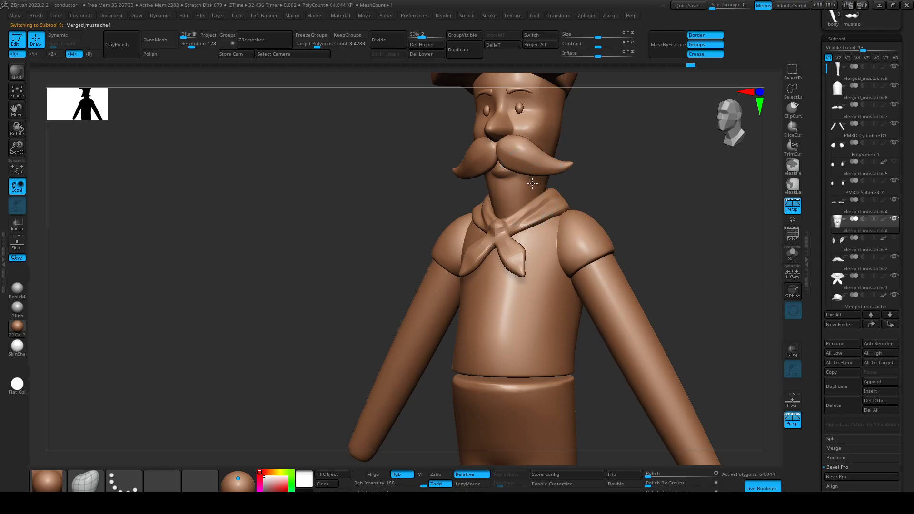
pyautogui.moveTo(532, 184); pyautogui.dragTo(628, 184, button='right')
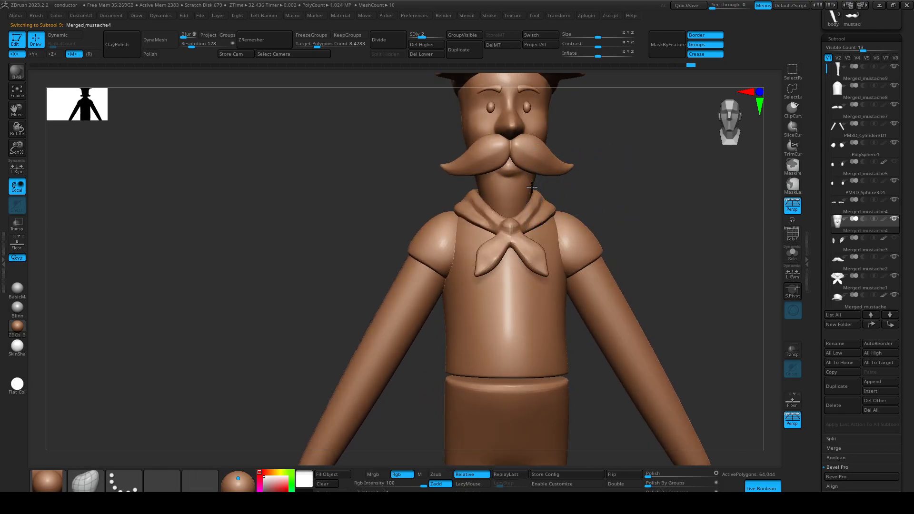
pyautogui.moveTo(528, 204); pyautogui.dragTo(515, 183, button='right')
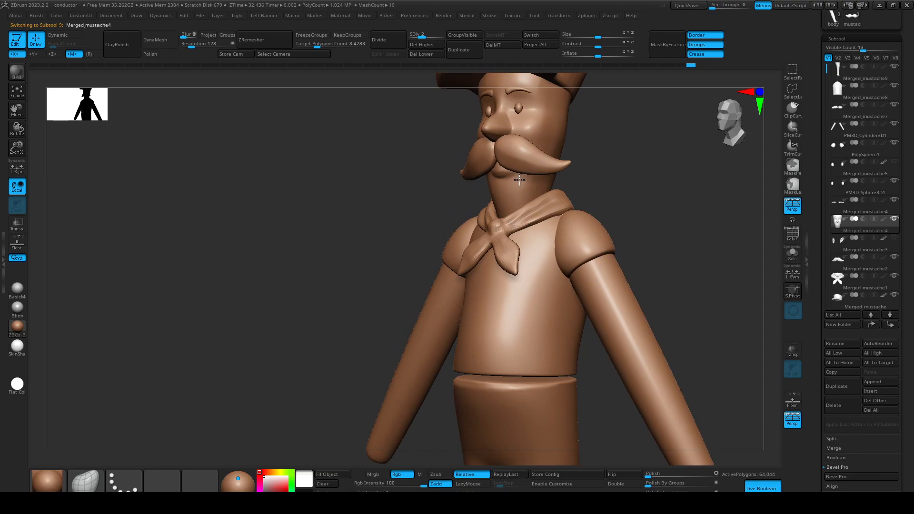
pyautogui.moveTo(585, 171)
pyautogui.mouseDown(button='right')
pyautogui.moveTo(567, 152)
pyautogui.moveTo(543, 164)
pyautogui.moveTo(527, 223)
pyautogui.mouseUp(button='right')
# Select the neckerchief, smooth the area around its knot and raise the subtool to subdivision level 3.
pyautogui.keyDown('alt'); pyautogui.click(487, 270); pyautogui.keyUp('alt')
pyautogui.keyDown('shift'); pyautogui.moveTo(486, 270); pyautogui.dragTo(582, 249, button='right'); pyautogui.keyUp('shift')
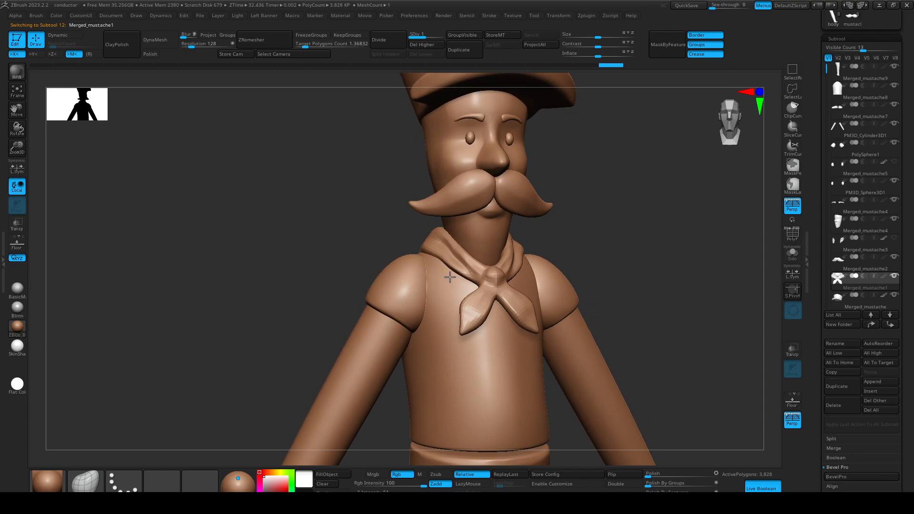
pyautogui.moveTo(678, 318); pyautogui.dragTo(478, 339)
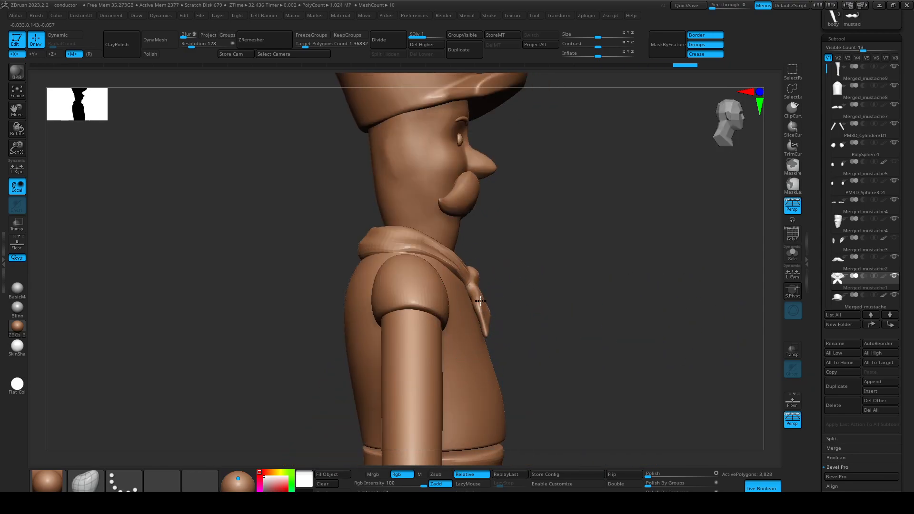
pyautogui.keyDown('shift'); pyautogui.moveTo(633, 316); pyautogui.dragTo(492, 325); pyautogui.keyUp('shift')
pyautogui.moveTo(580, 234); pyautogui.dragTo(548, 233)
pyautogui.press('d')
pyautogui.keyDown('ctrl'); pyautogui.moveTo(452, 252); pyautogui.dragTo(483, 299, button='right'); pyautogui.keyUp('ctrl')
pyautogui.keyDown('shift'); pyautogui.moveTo(320, 238); pyautogui.dragTo(335, 242); pyautogui.keyUp('shift')
pyautogui.moveTo(436, 320)
pyautogui.keyDown('shift'); pyautogui.mouseDown()
pyautogui.moveTo(492, 327)
pyautogui.moveTo(476, 307)
pyautogui.mouseUp(); pyautogui.keyUp('shift')
pyautogui.press('d')
# Build up the neckerchief's round knot with small ClayBuildup strokes and undo the last stroke.
pyautogui.press('b')
pyautogui.press('d')
pyautogui.press('s')
pyautogui.press('s')
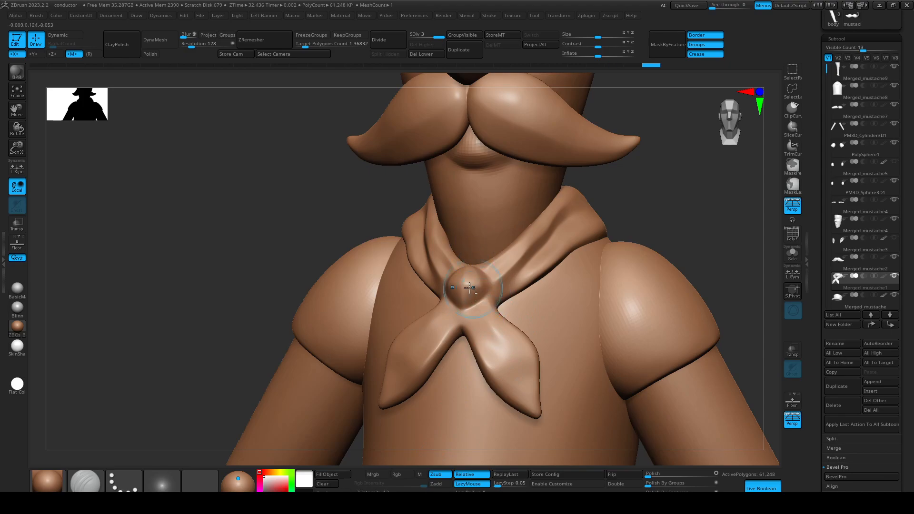
pyautogui.keyDown('ctrl'); pyautogui.moveTo(473, 288); pyautogui.dragTo(474, 305, button='right'); pyautogui.keyUp('ctrl')
pyautogui.press('b')
pyautogui.press('c')
pyautogui.press('b')
pyautogui.press('s')
pyautogui.moveTo(478, 293); pyautogui.dragTo(470, 286)
pyautogui.press('s')
pyautogui.moveTo(464, 295); pyautogui.dragTo(470, 296)
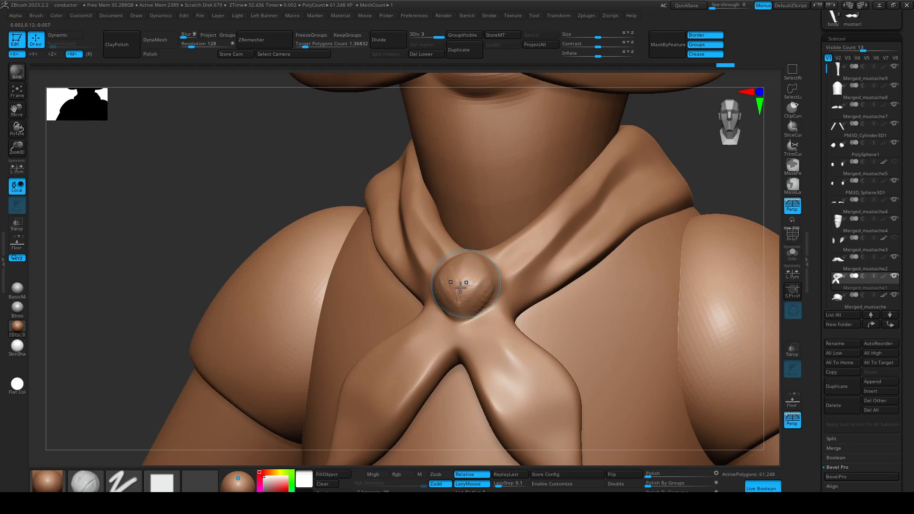
pyautogui.hotkey('ctrl', 'z')
# Build fold ridges down the neckerchief's tails with ClayBuildup, carve in around the knot and smooth the strokes.
pyautogui.moveTo(478, 338)
pyautogui.mouseDown()
pyautogui.moveTo(506, 404)
pyautogui.moveTo(522, 416)
pyautogui.moveTo(510, 428)
pyautogui.moveTo(484, 327)
pyautogui.moveTo(506, 414)
pyautogui.moveTo(495, 381)
pyautogui.mouseUp()
pyautogui.keyDown('alt'); pyautogui.moveTo(509, 375); pyautogui.dragTo(459, 290, button='right'); pyautogui.keyUp('alt')
pyautogui.moveTo(447, 291); pyautogui.dragTo(462, 348)
pyautogui.moveTo(448, 304); pyautogui.dragTo(474, 366)
pyautogui.moveTo(440, 277); pyautogui.dragTo(511, 384)
pyautogui.moveTo(440, 281); pyautogui.dragTo(510, 372)
pyautogui.keyDown('alt'); pyautogui.moveTo(465, 302); pyautogui.dragTo(489, 347); pyautogui.keyUp('alt')
pyautogui.moveTo(455, 285)
pyautogui.keyDown('alt'); pyautogui.mouseDown()
pyautogui.moveTo(497, 347)
pyautogui.moveTo(500, 333)
pyautogui.mouseUp(); pyautogui.keyUp('alt')
pyautogui.moveTo(463, 265)
pyautogui.keyDown('alt'); pyautogui.mouseDown()
pyautogui.moveTo(510, 338)
pyautogui.moveTo(519, 324)
pyautogui.moveTo(485, 295)
pyautogui.moveTo(502, 292)
pyautogui.moveTo(517, 388)
pyautogui.moveTo(445, 251)
pyautogui.mouseUp(); pyautogui.keyUp('alt')
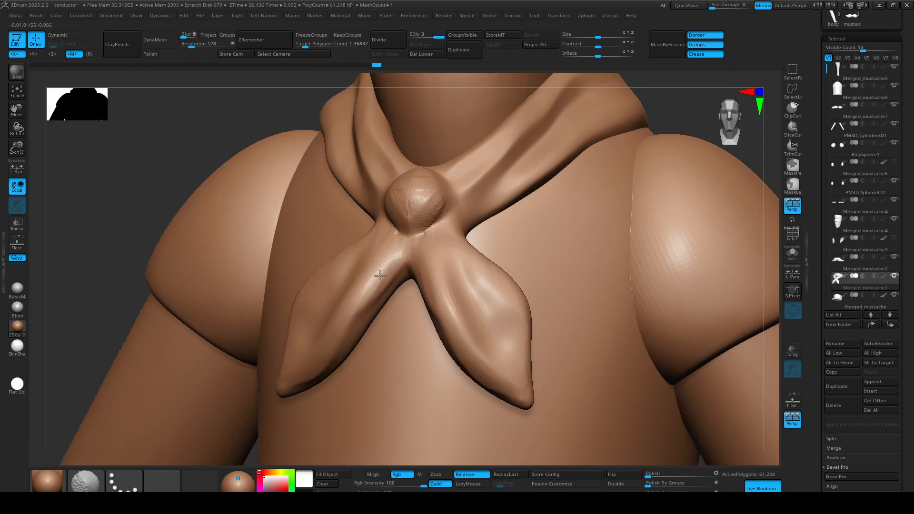
pyautogui.moveTo(438, 276)
pyautogui.keyDown('ctrl'); pyautogui.mouseDown(button='right')
pyautogui.moveTo(376, 220)
pyautogui.moveTo(591, 200)
pyautogui.moveTo(412, 263)
pyautogui.moveTo(425, 245)
pyautogui.mouseUp(button='right'); pyautogui.keyUp('ctrl')
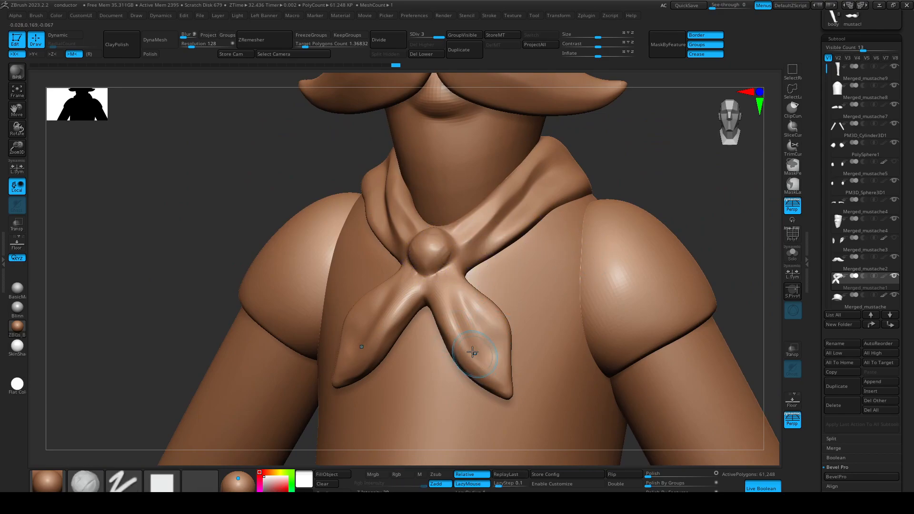
pyautogui.press('shift')
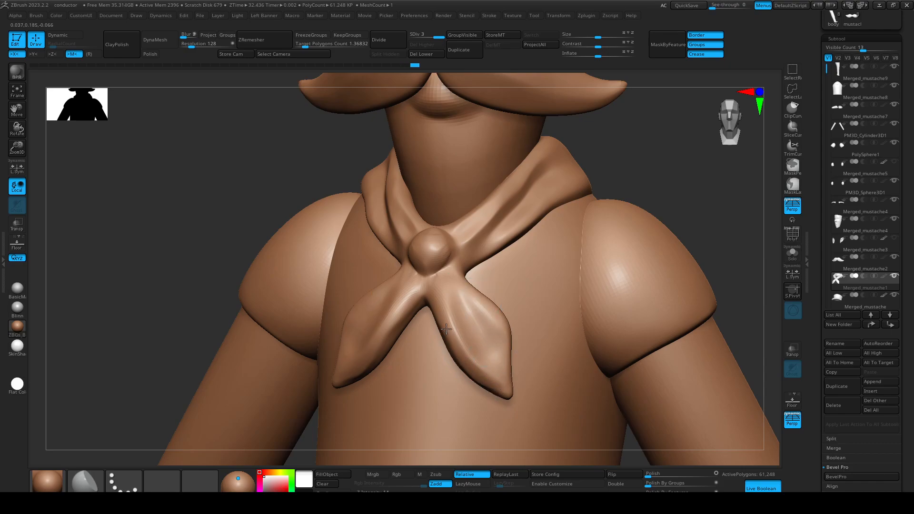
# Try a ClayBuildup stroke on the neckerchief beside the knot, where the collar meets the tail, and undo it.
pyautogui.keyDown('ctrl'); pyautogui.moveTo(456, 308); pyautogui.dragTo(476, 176, button='right'); pyautogui.keyUp('ctrl')
pyautogui.moveTo(619, 241); pyautogui.dragTo(557, 241, button='right')
pyautogui.keyDown('ctrl'); pyautogui.moveTo(469, 239); pyautogui.dragTo(538, 392, button='right'); pyautogui.keyUp('ctrl')
pyautogui.press('3')
pyautogui.press('2')
pyautogui.moveTo(236, 219); pyautogui.dragTo(245, 257, button='right')
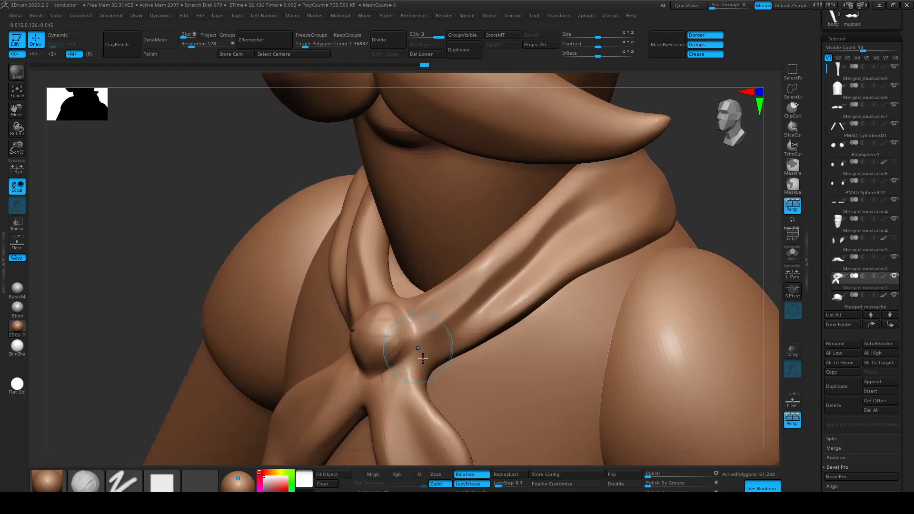
pyautogui.moveTo(428, 377); pyautogui.dragTo(405, 367)
pyautogui.hotkey('ctrl', 'z')
# Sharpen the creases along the neckerchief's collar folds and beneath its knot with the DamStandard brush.
pyautogui.press('3')
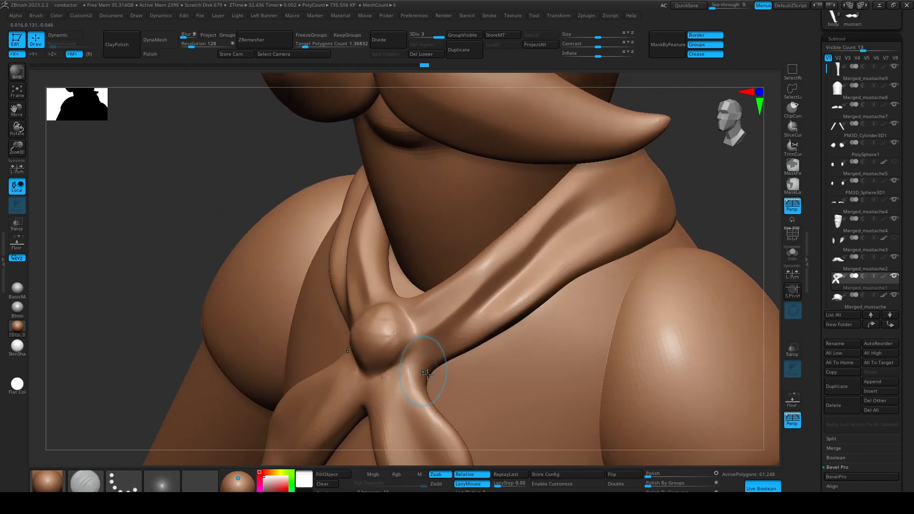
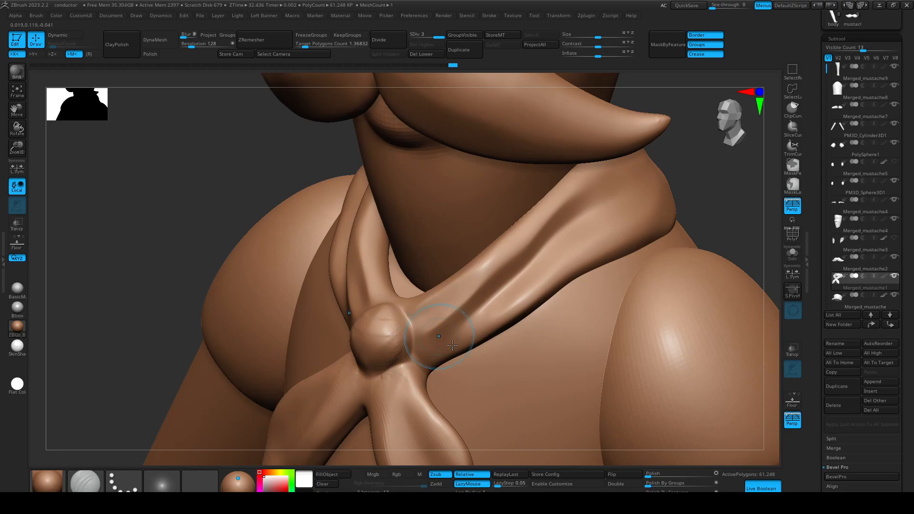
pyautogui.keyDown('ctrl'); pyautogui.moveTo(581, 245); pyautogui.dragTo(590, 226, button='right'); pyautogui.keyUp('ctrl')
pyautogui.keyDown('ctrl'); pyautogui.moveTo(667, 241); pyautogui.dragTo(495, 298, button='right'); pyautogui.keyUp('ctrl')
pyautogui.moveTo(242, 185); pyautogui.dragTo(276, 206, button='right')
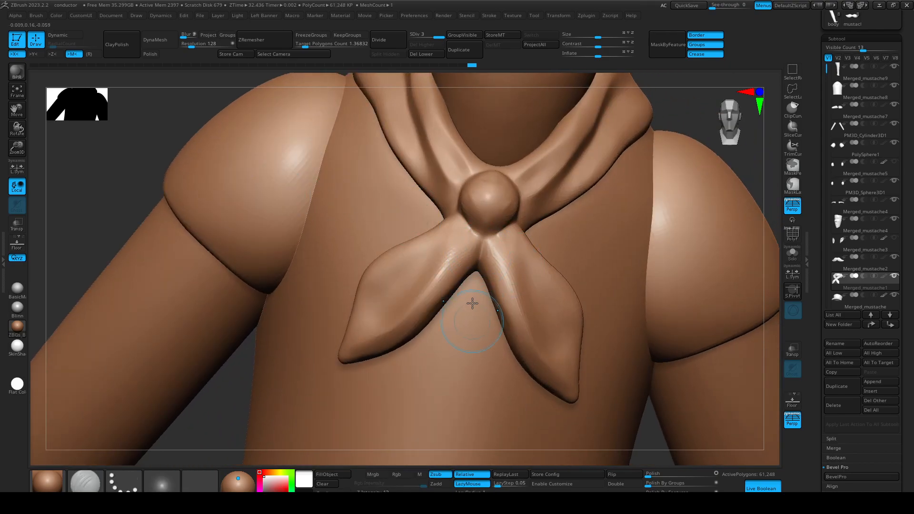
pyautogui.keyDown('alt'); pyautogui.click(485, 238); pyautogui.keyUp('alt')
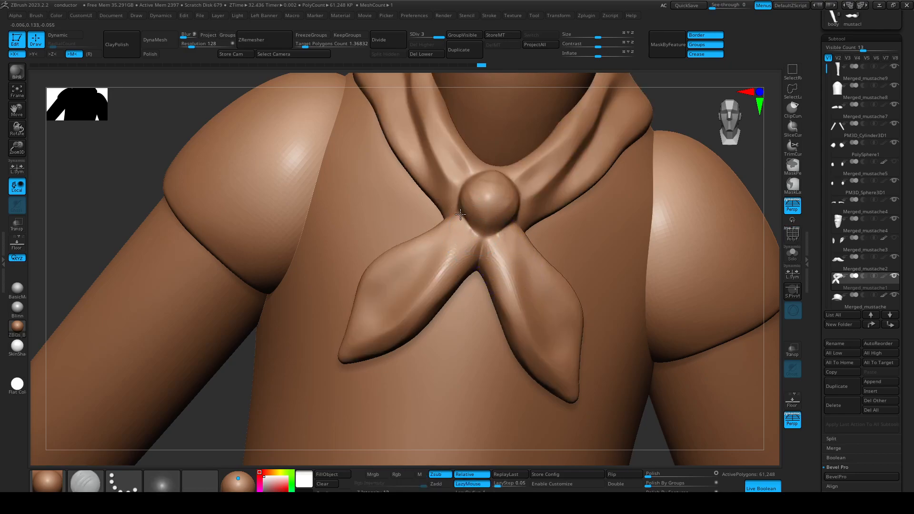
# Reshape the surface of the neckerchief's knot with ClayBuildup and light smoothing, undoing one trial stroke.
pyautogui.press('b')
pyautogui.press('c')
pyautogui.press('b')
pyautogui.moveTo(508, 203); pyautogui.dragTo(485, 231)
pyautogui.hotkey('ctrl', 'z')
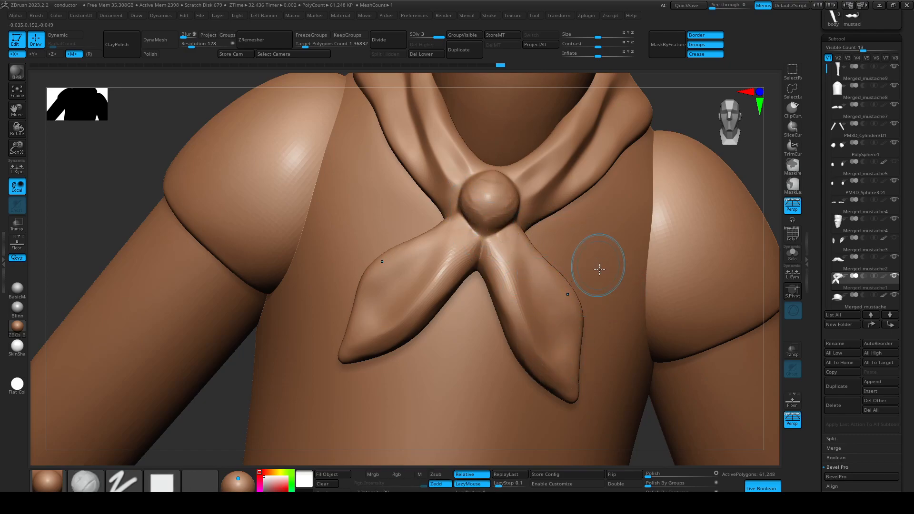
pyautogui.keyDown('ctrl'); pyautogui.moveTo(518, 247); pyautogui.dragTo(498, 214, button='right'); pyautogui.keyUp('ctrl')
pyautogui.keyDown('shift'); pyautogui.click(508, 238); pyautogui.keyUp('shift')
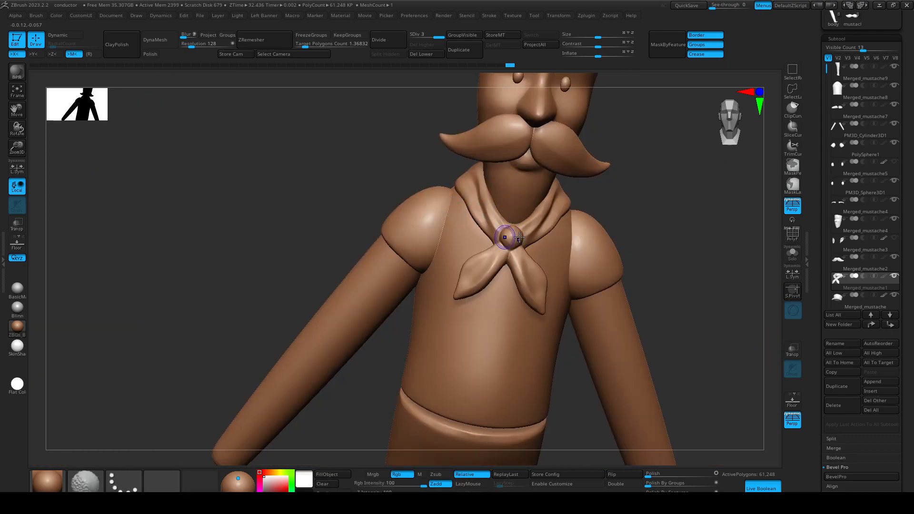
pyautogui.moveTo(571, 240)
pyautogui.keyDown('ctrl'); pyautogui.mouseDown(button='right')
pyautogui.moveTo(618, 253)
pyautogui.moveTo(623, 271)
pyautogui.moveTo(590, 342)
pyautogui.mouseUp(button='right'); pyautogui.keyUp('ctrl')
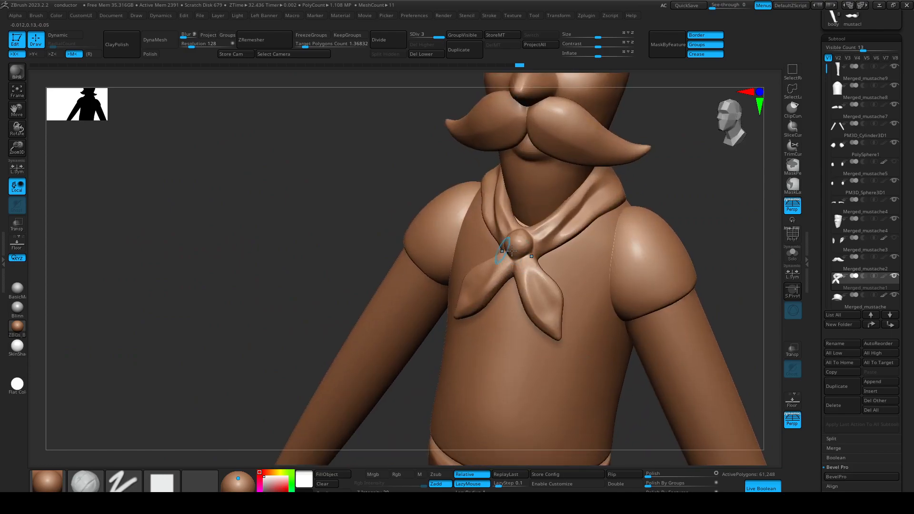
pyautogui.press('s')
pyautogui.moveTo(517, 242); pyautogui.dragTo(523, 241)
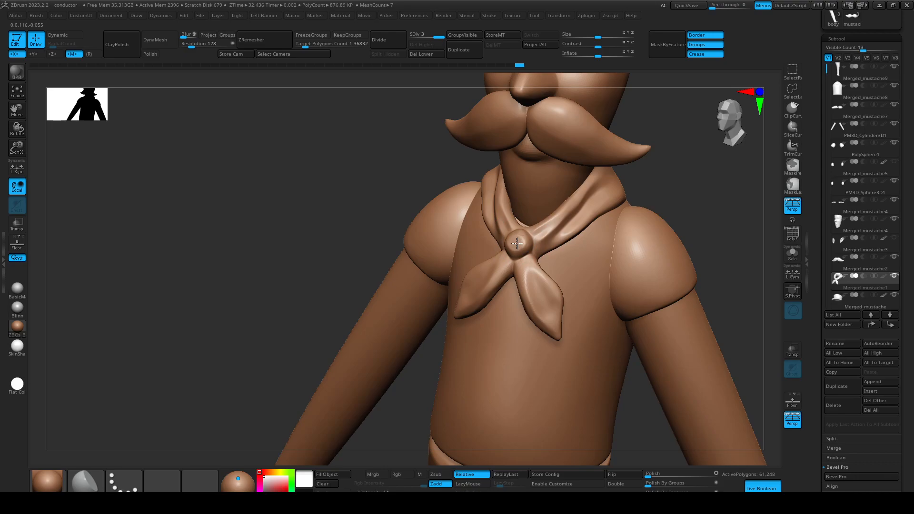
# Set the neckerchief to subdivision level 2 and reshape its collar folds beside the neck with the Move brush.
pyautogui.moveTo(517, 252)
pyautogui.keyDown('ctrl'); pyautogui.mouseDown(button='right')
pyautogui.moveTo(467, 214)
pyautogui.moveTo(637, 230)
pyautogui.moveTo(573, 189)
pyautogui.moveTo(639, 201)
pyautogui.moveTo(528, 226)
pyautogui.mouseUp(button='right'); pyautogui.keyUp('ctrl')
pyautogui.hotkey('shift', 'd')
pyautogui.hotkey('shift', 'd')
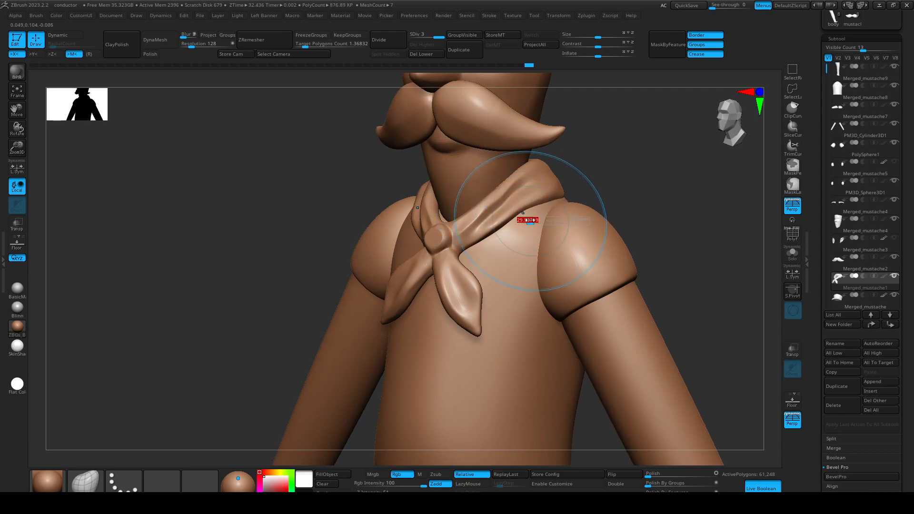
pyautogui.press('d')
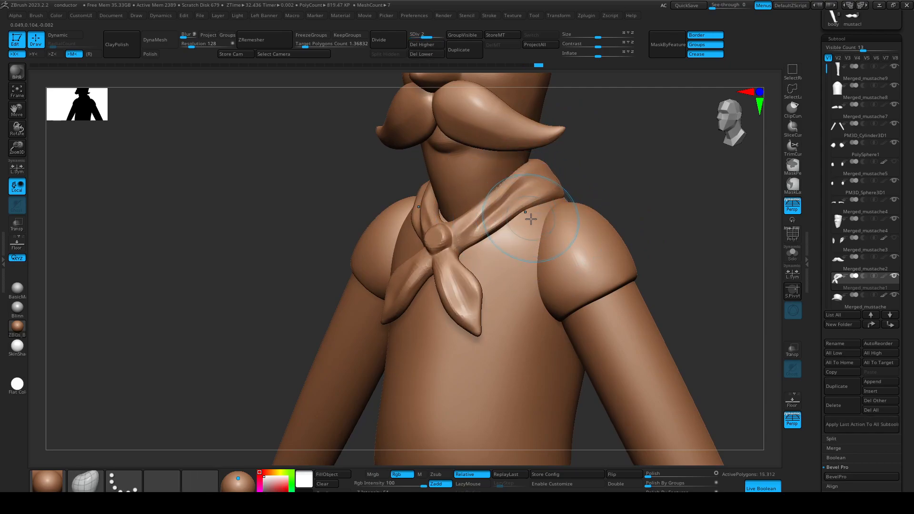
pyautogui.moveTo(534, 218); pyautogui.dragTo(527, 232)
pyautogui.press('s')
pyautogui.moveTo(508, 200); pyautogui.dragTo(534, 228)
pyautogui.moveTo(519, 196); pyautogui.dragTo(512, 195)
pyautogui.press('s')
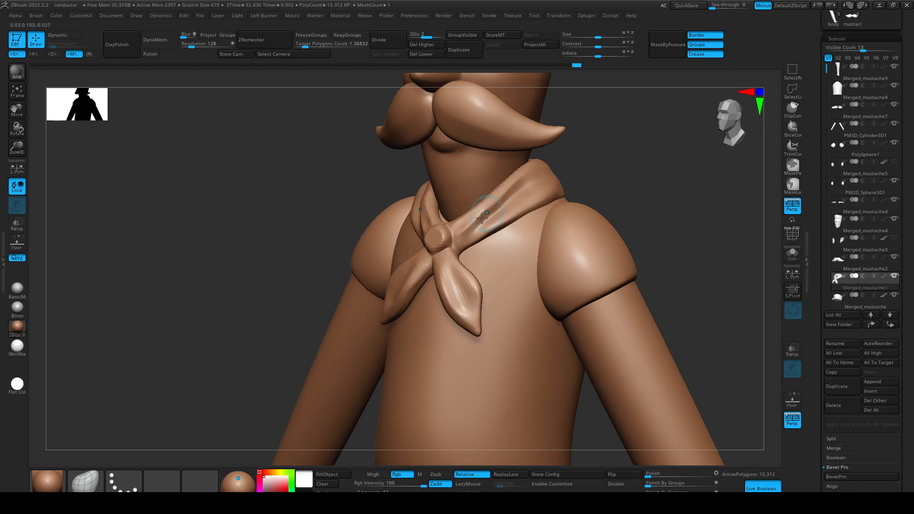
# Adjust the back of the neckerchief's collar with the Move brush and smooth it in side view.
pyautogui.keyDown('ctrl'); pyautogui.moveTo(523, 206); pyautogui.dragTo(554, 184, button='right'); pyautogui.keyUp('ctrl')
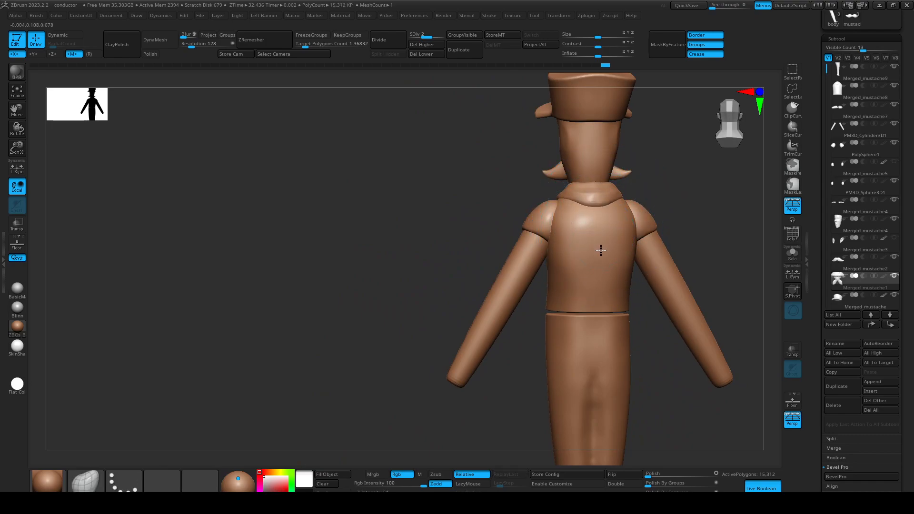
pyautogui.moveTo(598, 251); pyautogui.dragTo(591, 245)
pyautogui.moveTo(554, 214); pyautogui.dragTo(555, 219)
pyautogui.keyDown('shift'); pyautogui.moveTo(603, 174); pyautogui.dragTo(690, 204, button='right'); pyautogui.keyUp('shift')
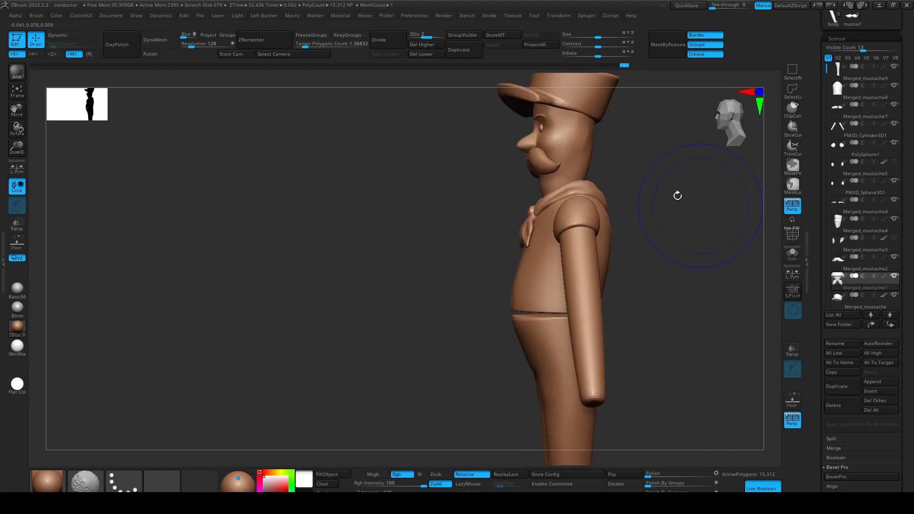
pyautogui.keyDown('shift'); pyautogui.moveTo(600, 186); pyautogui.dragTo(606, 192); pyautogui.keyUp('shift')
pyautogui.moveTo(651, 241)
pyautogui.mouseDown(button='right')
pyautogui.moveTo(679, 245)
pyautogui.moveTo(599, 196)
pyautogui.moveTo(690, 234)
pyautogui.moveTo(610, 216)
pyautogui.moveTo(660, 215)
pyautogui.moveTo(633, 205)
pyautogui.mouseUp(button='right')
# Select the arms and slim them slightly with a small negative Inflate deformation, comparing by undo and redo.
pyautogui.keyDown('alt'); pyautogui.click(599, 222); pyautogui.keyUp('alt')
pyautogui.press('w')
pyautogui.press('q')
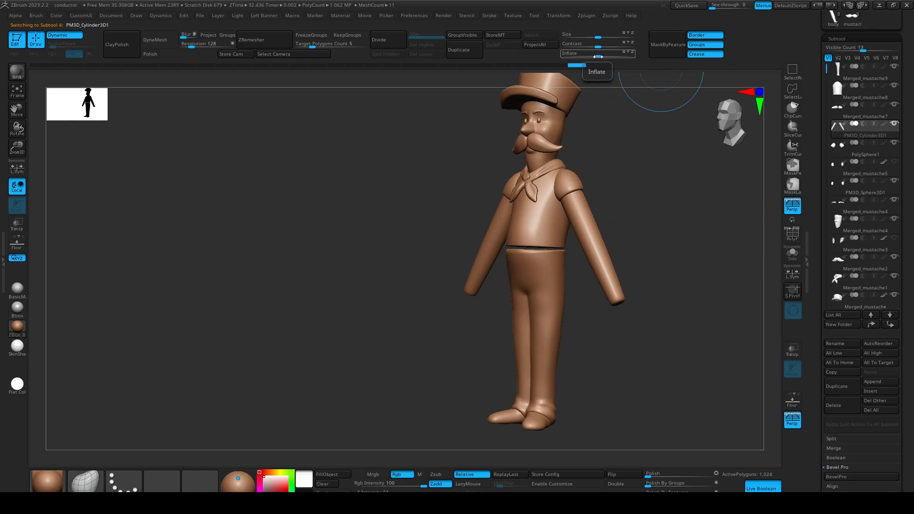
pyautogui.moveTo(597, 57); pyautogui.dragTo(596, 54)
pyautogui.moveTo(636, 161); pyautogui.dragTo(649, 178)
pyautogui.hotkey('ctrl', 'z')
pyautogui.hotkey('ctrl', 'shift', 'z')
# Try shifting the arms with the transform gizmo, undo the change and return to drawing mode.
pyautogui.press('w')
pyautogui.moveTo(532, 275); pyautogui.dragTo(533, 276)
pyautogui.hotkey('ctrl', 'z')
pyautogui.press('x')
pyautogui.press('q')
# Select the shoulder caps, shrink them slightly with a negative Inflate deformation and apply Polish.
pyautogui.keyDown('alt'); pyautogui.click(567, 181); pyautogui.keyUp('alt')
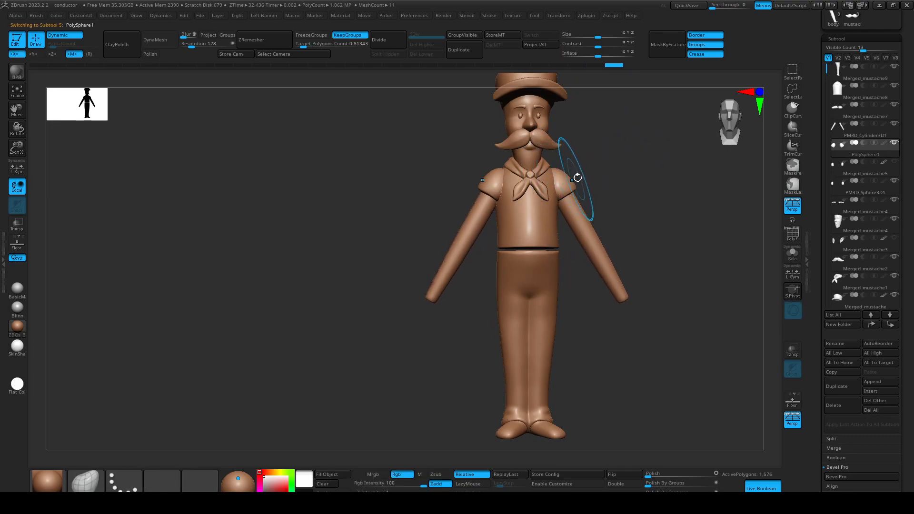
pyautogui.press('w')
pyautogui.press('q')
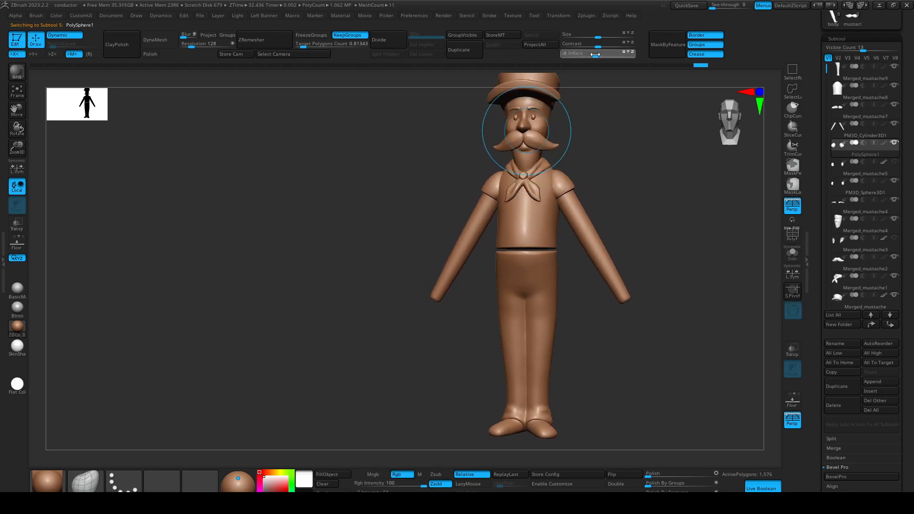
pyautogui.moveTo(595, 54); pyautogui.dragTo(594, 54)
pyautogui.keyDown('ctrl'); pyautogui.moveTo(601, 123); pyautogui.dragTo(603, 198, button='right'); pyautogui.keyUp('ctrl')
pyautogui.moveTo(662, 474); pyautogui.dragTo(676, 473)
pyautogui.keyDown('ctrl'); pyautogui.moveTo(613, 241); pyautogui.dragTo(605, 183, button='right'); pyautogui.keyUp('ctrl')
pyautogui.keyDown('shift'); pyautogui.moveTo(667, 237); pyautogui.dragTo(607, 251, button='right'); pyautogui.keyUp('shift')
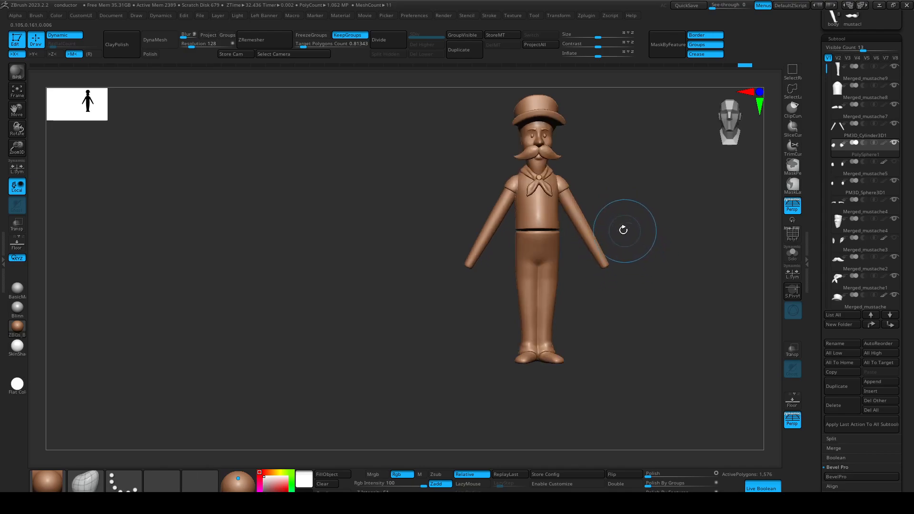
# Select the legs and carve a crease into the trouser cuff above the front of the shoe with DamStandard.
pyautogui.keyDown('ctrl'); pyautogui.moveTo(622, 231); pyautogui.dragTo(598, 210, button='right'); pyautogui.keyUp('ctrl')
pyautogui.moveTo(590, 354)
pyautogui.mouseDown(button='right')
pyautogui.moveTo(547, 352)
pyautogui.moveTo(559, 391)
pyautogui.moveTo(590, 358)
pyautogui.mouseUp(button='right')
pyautogui.keyDown('alt'); pyautogui.click(545, 392); pyautogui.keyUp('alt')
pyautogui.keyDown('alt'); pyautogui.moveTo(557, 399); pyautogui.dragTo(576, 331, button='right'); pyautogui.keyUp('alt')
pyautogui.keyDown('ctrl'); pyautogui.moveTo(542, 296); pyautogui.dragTo(564, 362, button='right'); pyautogui.keyUp('ctrl')
pyautogui.moveTo(608, 319); pyautogui.dragTo(635, 321, button='right')
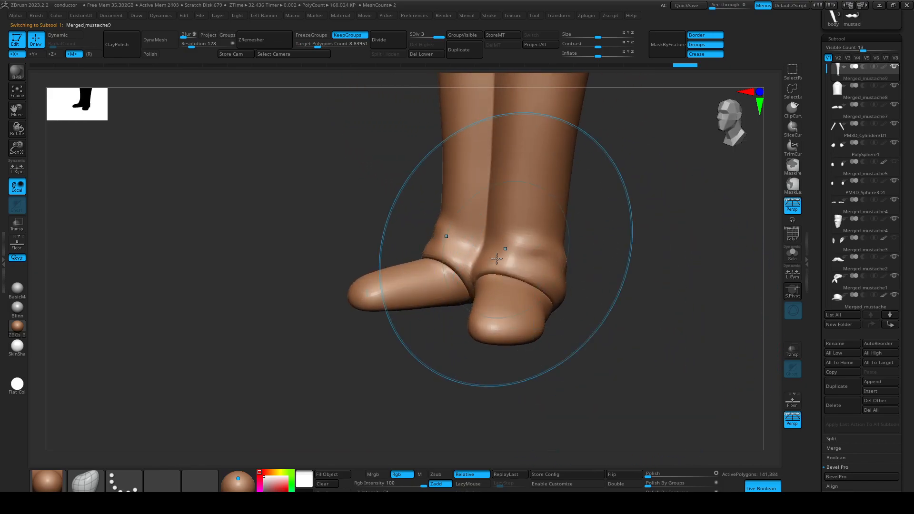
pyautogui.press('b')
pyautogui.press('d')
pyautogui.press('s')
pyautogui.press('s')
pyautogui.moveTo(533, 265); pyautogui.dragTo(506, 264)
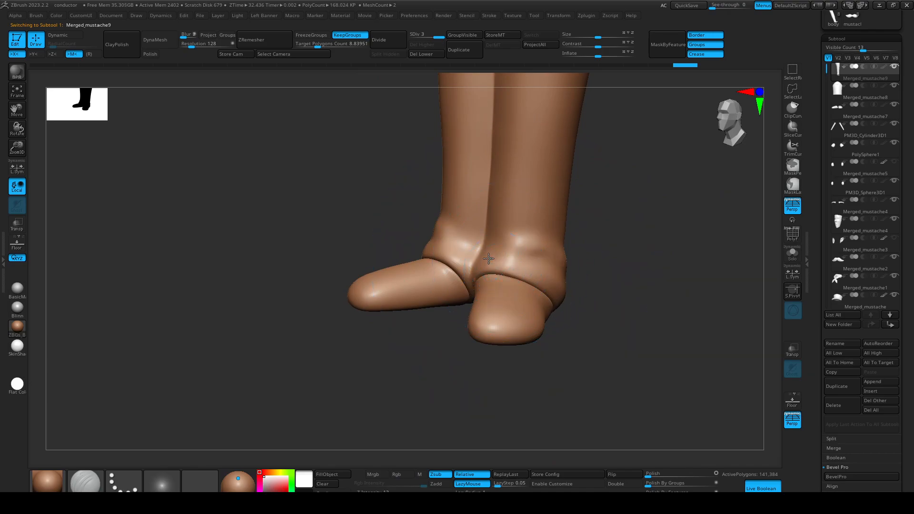
# Refine the creases and folds of the trouser cuff around the ankle and along the side of the shoe.
pyautogui.moveTo(605, 320); pyautogui.dragTo(513, 269, button='right')
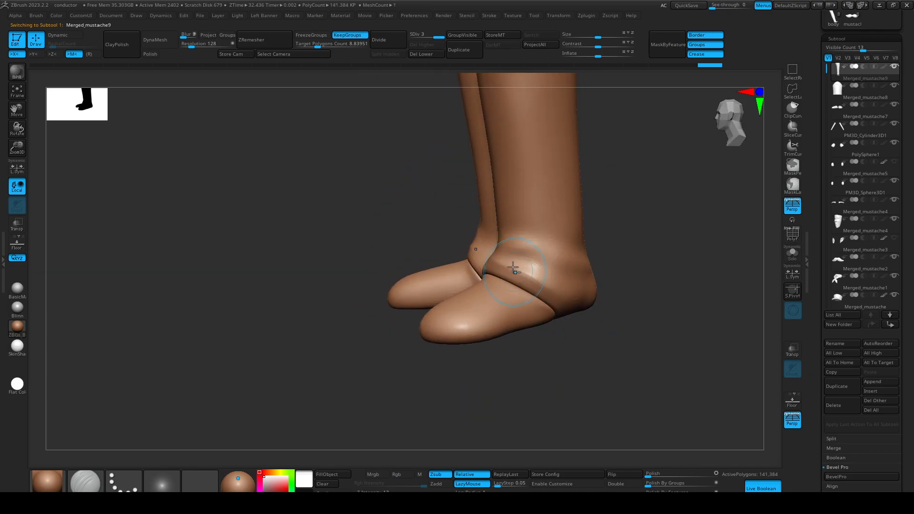
pyautogui.moveTo(585, 343)
pyautogui.mouseDown(button='right')
pyautogui.moveTo(653, 362)
pyautogui.moveTo(482, 245)
pyautogui.mouseUp(button='right')
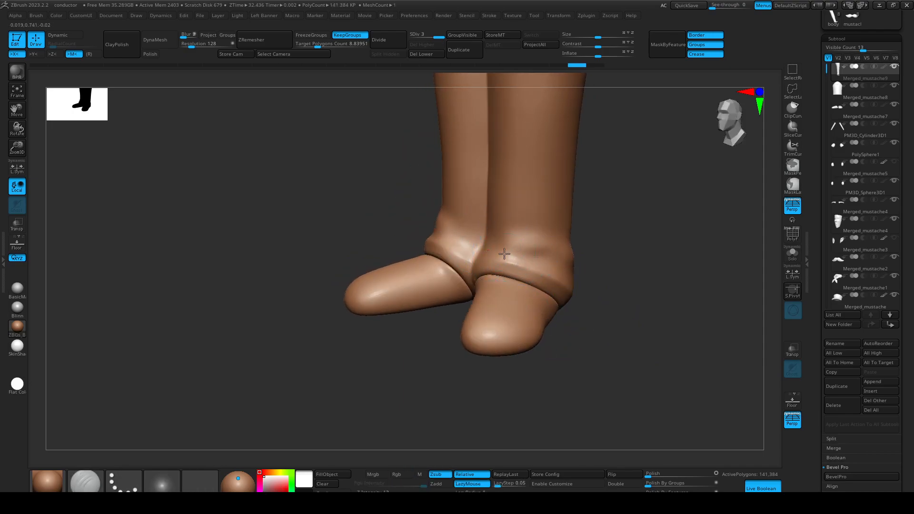
pyautogui.moveTo(578, 272); pyautogui.dragTo(576, 282, button='right')
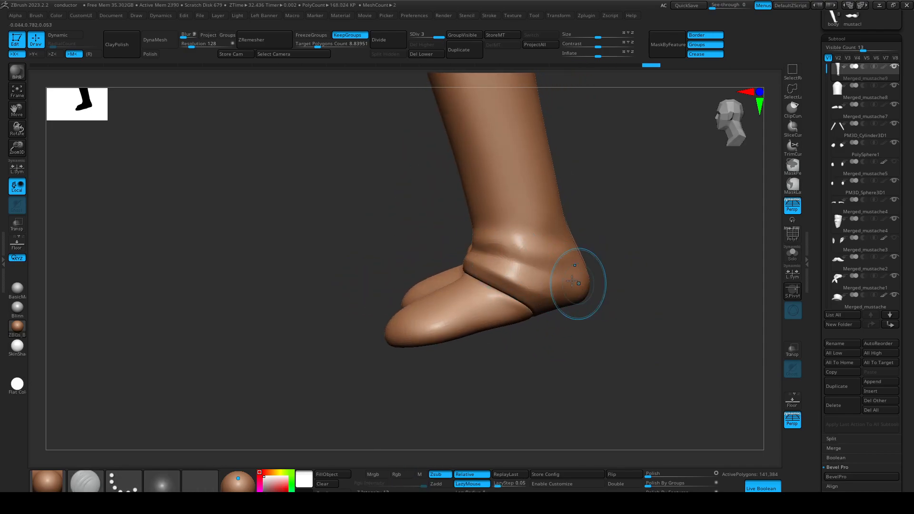
pyautogui.moveTo(644, 292); pyautogui.dragTo(481, 241, button='right')
pyautogui.moveTo(579, 273)
pyautogui.mouseDown(button='right')
pyautogui.moveTo(596, 273)
pyautogui.moveTo(465, 185)
pyautogui.moveTo(529, 308)
pyautogui.mouseUp(button='right')
pyautogui.keyDown('ctrl'); pyautogui.moveTo(535, 323); pyautogui.dragTo(434, 278); pyautogui.keyUp('ctrl')
pyautogui.hotkey('ctrl', 'z')
pyautogui.keyDown('ctrl'); pyautogui.moveTo(559, 360); pyautogui.dragTo(449, 278); pyautogui.keyUp('ctrl')
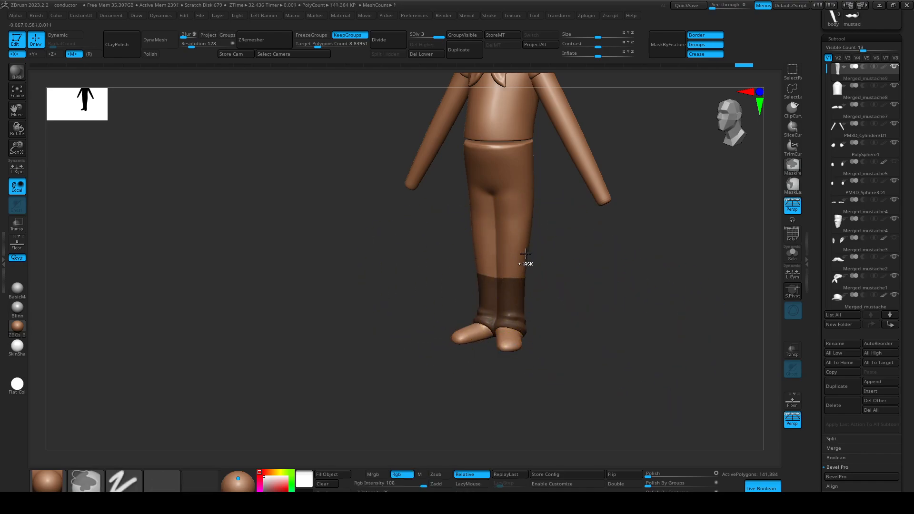
pyautogui.keyDown('ctrl'); pyautogui.click(623, 320); pyautogui.keyUp('ctrl')
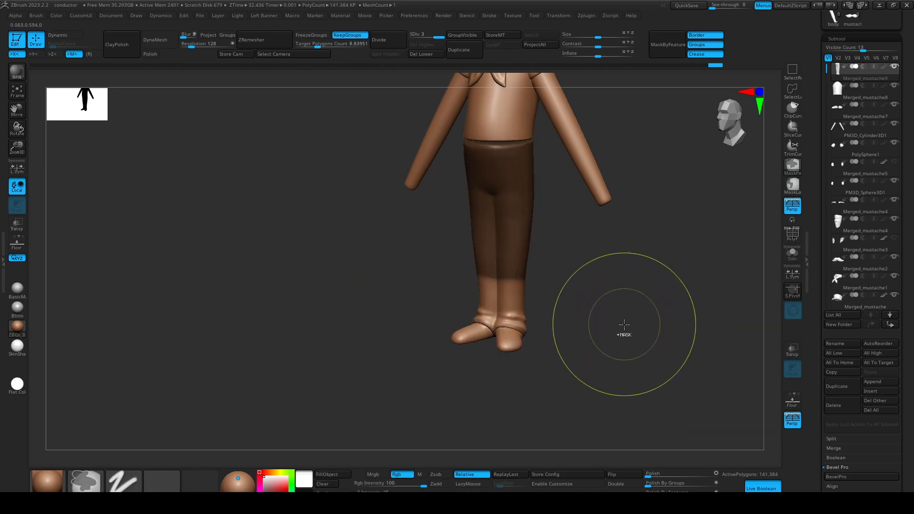
pyautogui.keyDown('ctrl'); pyautogui.moveTo(624, 324); pyautogui.dragTo(595, 300); pyautogui.keyUp('ctrl')
# Lower the legs to subdivision level 2 and apply ClayPolish.
pyautogui.hotkey('shift', 'd')
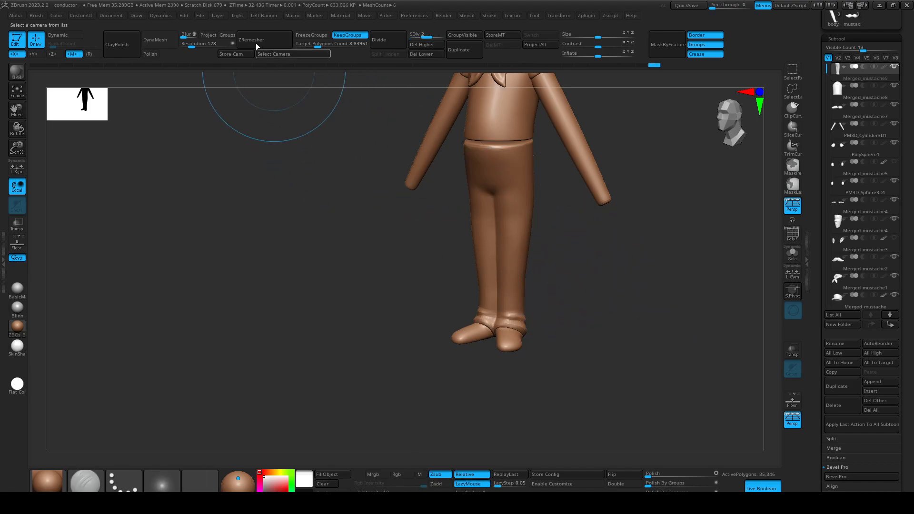
pyautogui.click(121, 44)
pyautogui.moveTo(330, 321)
pyautogui.mouseDown()
pyautogui.moveTo(386, 322)
pyautogui.moveTo(328, 310)
pyautogui.mouseUp()
pyautogui.keyDown('alt'); pyautogui.moveTo(549, 296); pyautogui.dragTo(536, 393); pyautogui.keyUp('alt')
pyautogui.keyDown('alt'); pyautogui.moveTo(601, 355); pyautogui.dragTo(512, 348); pyautogui.keyUp('alt')
pyautogui.keyDown('alt'); pyautogui.moveTo(571, 376); pyautogui.dragTo(553, 353); pyautogui.keyUp('alt')
pyautogui.moveTo(553, 353)
pyautogui.mouseDown()
pyautogui.moveTo(484, 357)
pyautogui.moveTo(480, 367)
pyautogui.moveTo(509, 368)
pyautogui.moveTo(617, 313)
pyautogui.mouseUp()
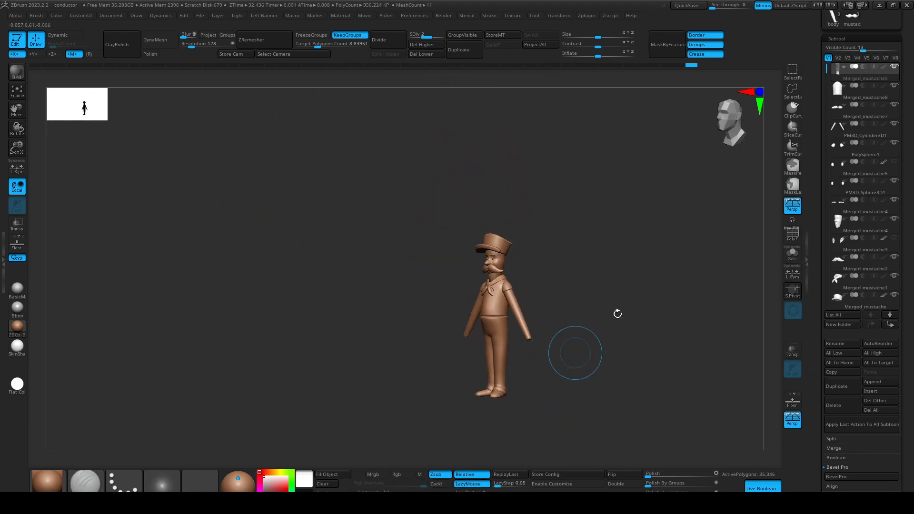
# Compare the conductor's proportions with the body and mustache character tools, then return to the merged conductor tool.
pyautogui.scroll(3, 857, 71)
pyautogui.click(833, 93)
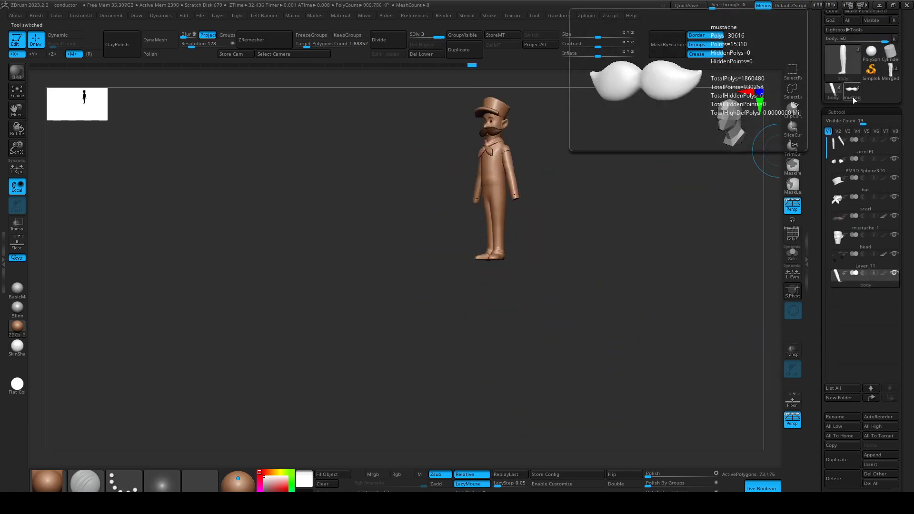
pyautogui.click(852, 96)
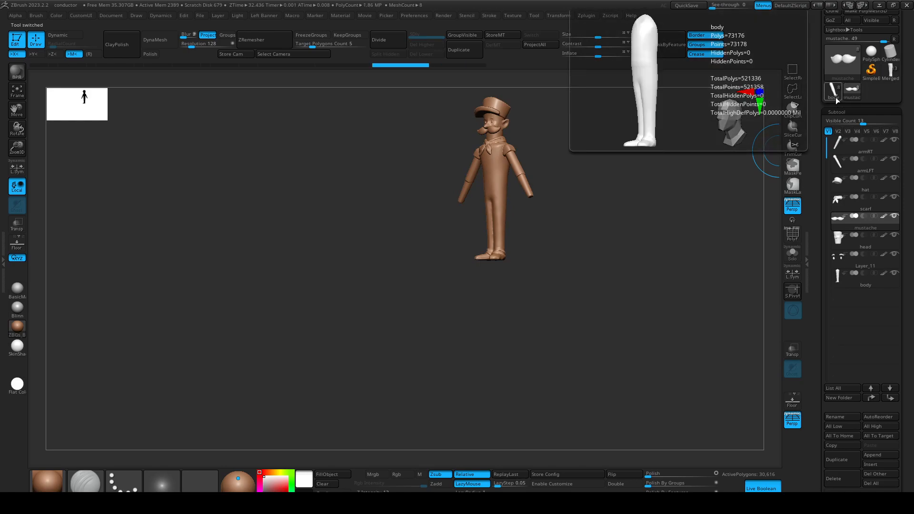
pyautogui.click(835, 98)
pyautogui.keyDown('shift'); pyautogui.moveTo(705, 171); pyautogui.dragTo(662, 304); pyautogui.keyUp('shift')
pyautogui.moveTo(642, 260); pyautogui.dragTo(736, 214)
pyautogui.click(853, 94)
pyautogui.click(835, 96)
pyautogui.keyDown('alt'); pyautogui.moveTo(694, 252); pyautogui.dragTo(638, 213); pyautogui.keyUp('alt')
pyautogui.keyDown('alt'); pyautogui.moveTo(624, 248); pyautogui.dragTo(741, 166); pyautogui.keyUp('alt')
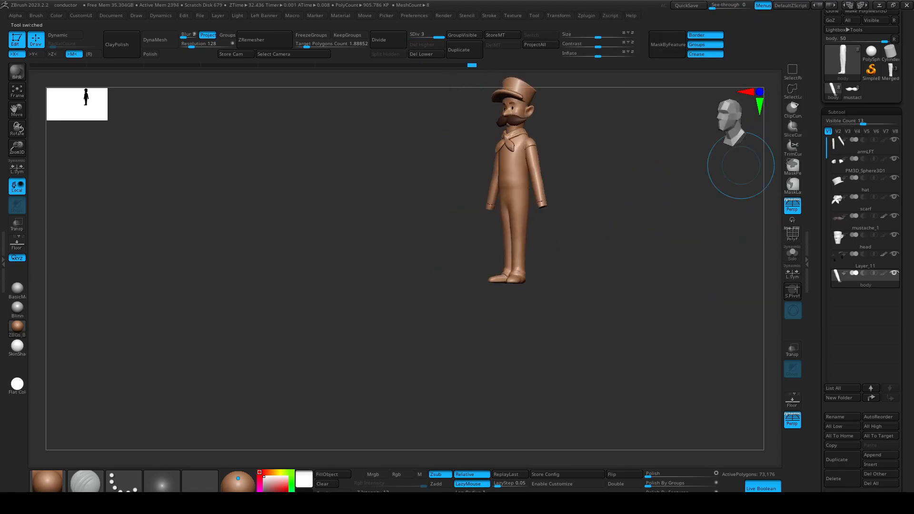
pyautogui.click(893, 76)
# Select the mustache and fill it with a dark brown colour using Rgb.
pyautogui.keyDown('alt'); pyautogui.moveTo(600, 264); pyautogui.dragTo(700, 304); pyautogui.keyUp('alt')
pyautogui.keyDown('alt'); pyautogui.moveTo(684, 229); pyautogui.dragTo(627, 421); pyautogui.keyUp('alt')
pyautogui.keyDown('alt'); pyautogui.moveTo(528, 209); pyautogui.dragTo(543, 287); pyautogui.keyUp('alt')
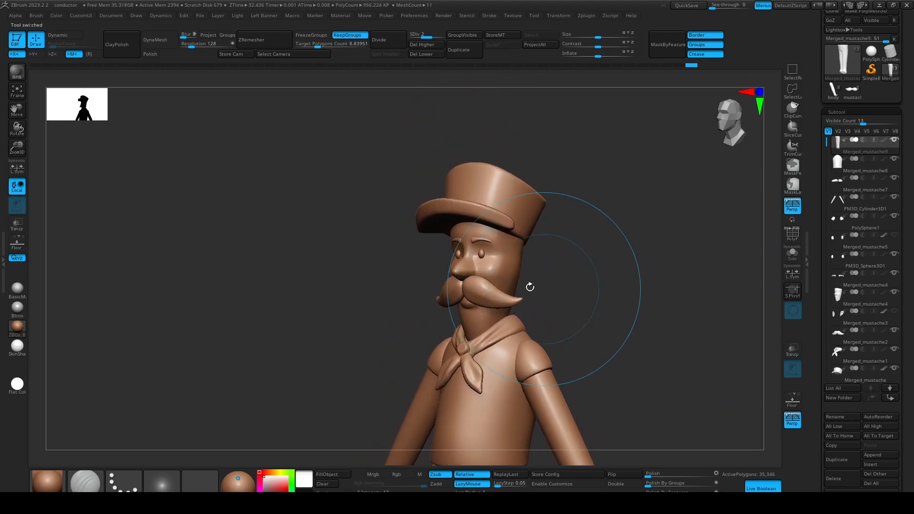
pyautogui.keyDown('alt'); pyautogui.click(483, 298); pyautogui.keyUp('alt')
pyautogui.click(269, 484)
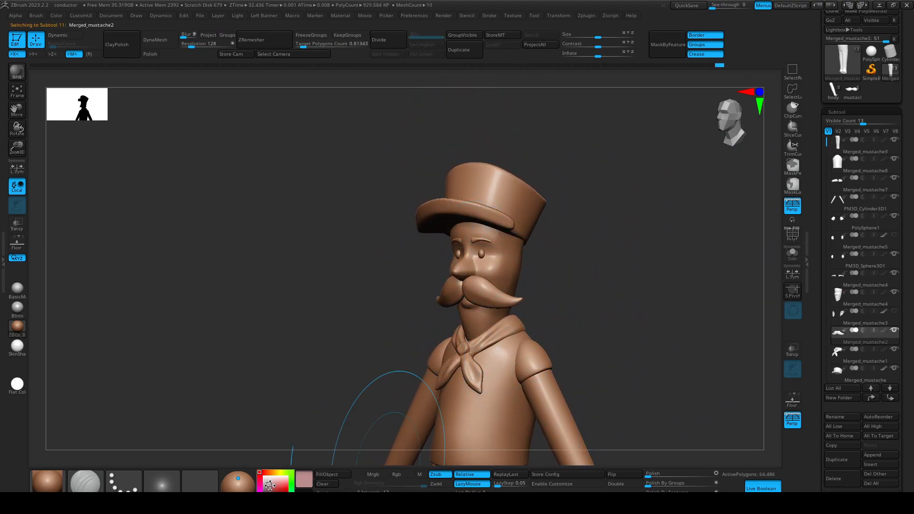
pyautogui.click(267, 488)
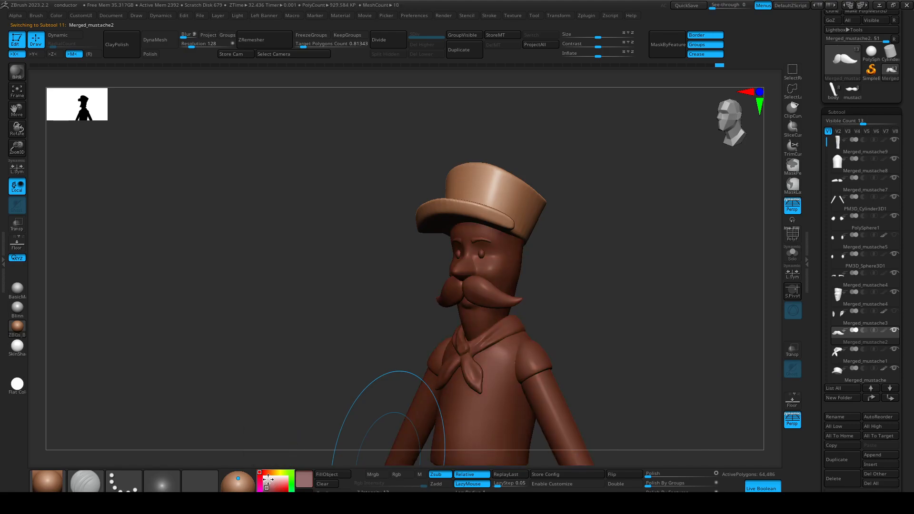
pyautogui.click(268, 472)
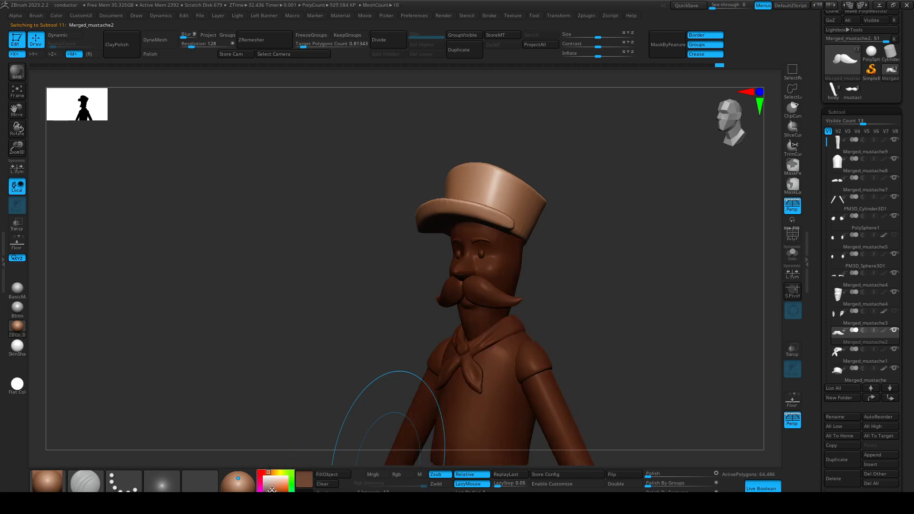
pyautogui.click(397, 474)
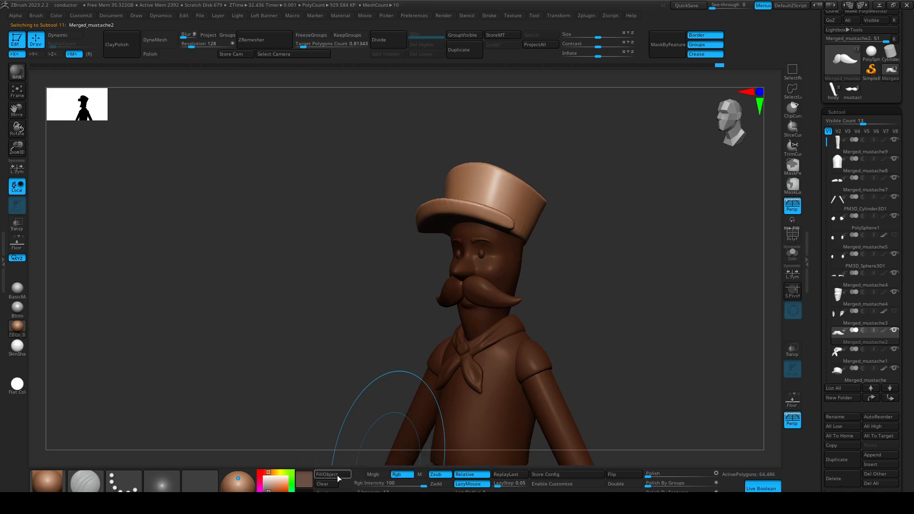
# Select the eyes, fill them with black and the ToyPlastic material using Mrgb, and restore the brown MatCap as active material.
pyautogui.keyDown('alt'); pyautogui.click(482, 244); pyautogui.keyUp('alt')
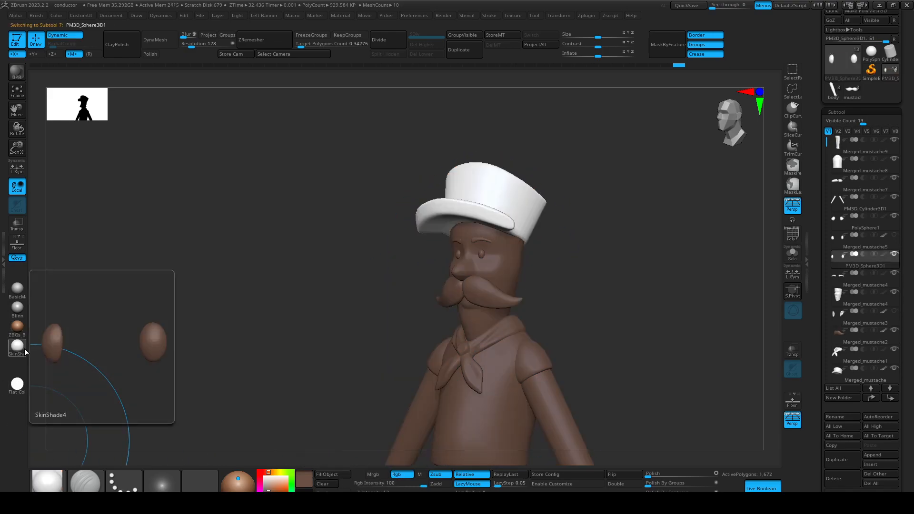
pyautogui.click(24, 349)
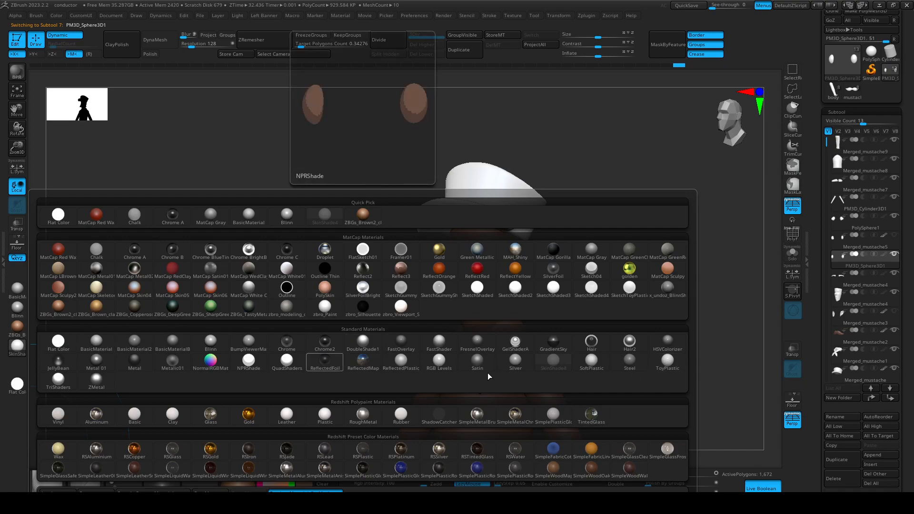
pyautogui.click(666, 362)
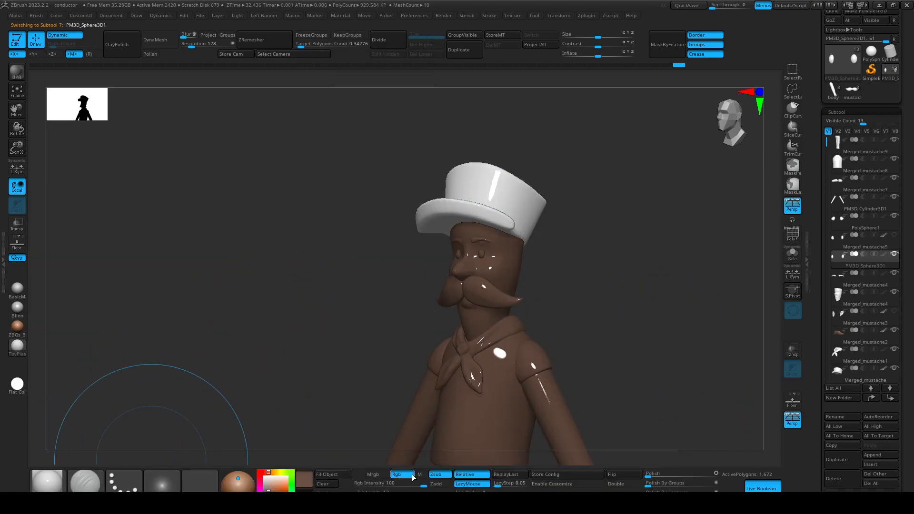
pyautogui.click(315, 475)
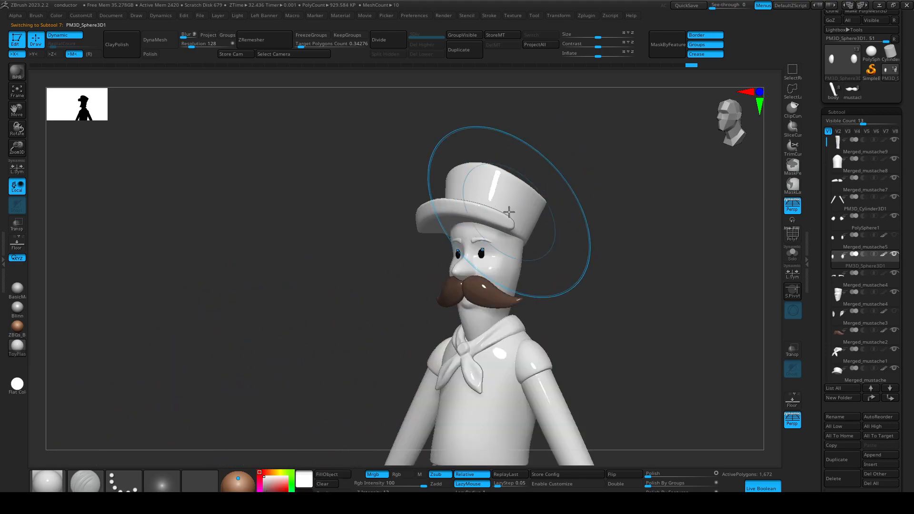
pyautogui.click(17, 326)
pyautogui.moveTo(185, 332); pyautogui.dragTo(193, 330)
# Select the legs and build up a waistband around the top of the trousers with ClayBuildup, smoothing the strokes.
pyautogui.keyDown('alt'); pyautogui.moveTo(551, 208); pyautogui.dragTo(509, 343); pyautogui.keyUp('alt')
pyautogui.keyDown('alt'); pyautogui.click(509, 344); pyautogui.keyUp('alt')
pyautogui.keyDown('alt'); pyautogui.moveTo(614, 285); pyautogui.dragTo(578, 333); pyautogui.keyUp('alt')
pyautogui.moveTo(578, 334)
pyautogui.keyDown('alt'); pyautogui.mouseDown()
pyautogui.moveTo(596, 425)
pyautogui.moveTo(570, 331)
pyautogui.moveTo(543, 324)
pyautogui.mouseUp(); pyautogui.keyUp('alt')
pyautogui.press('s')
pyautogui.moveTo(492, 288); pyautogui.dragTo(462, 292)
pyautogui.press('b')
pyautogui.press('c')
pyautogui.press('b')
pyautogui.keyDown('shift'); pyautogui.moveTo(535, 284); pyautogui.dragTo(471, 284); pyautogui.keyUp('shift')
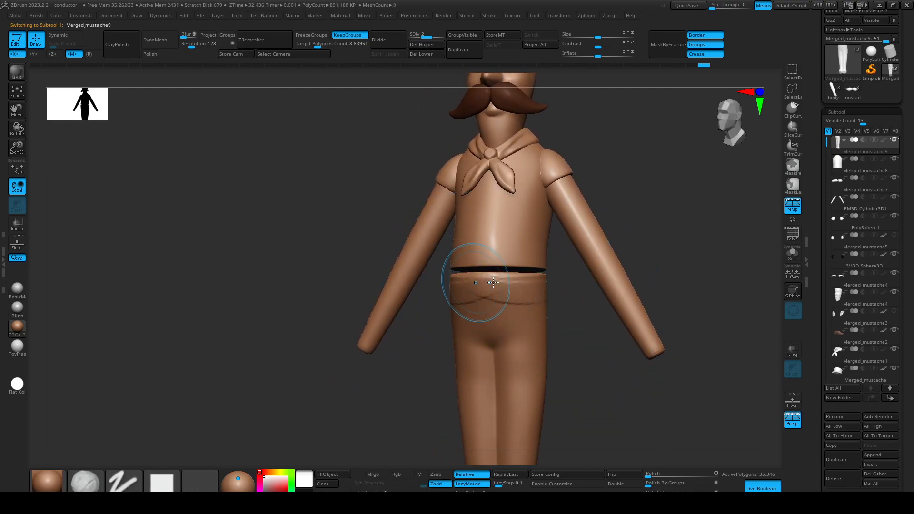
pyautogui.moveTo(573, 333); pyautogui.dragTo(481, 328)
pyautogui.moveTo(533, 293)
pyautogui.keyDown('shift'); pyautogui.mouseDown()
pyautogui.moveTo(586, 294)
pyautogui.moveTo(478, 298)
pyautogui.mouseUp(); pyautogui.keyUp('shift')
# Try sculpting front pockets below the waistband with clay strokes, smoothing and a carved pocket line.
pyautogui.moveTo(435, 347); pyautogui.dragTo(529, 332)
pyautogui.moveTo(590, 333); pyautogui.dragTo(550, 335)
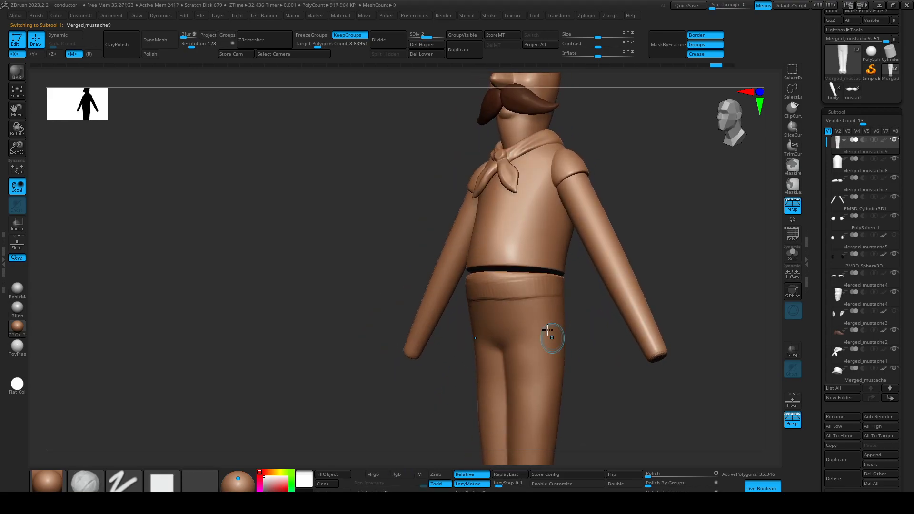
pyautogui.hotkey('ctrl', 'z')
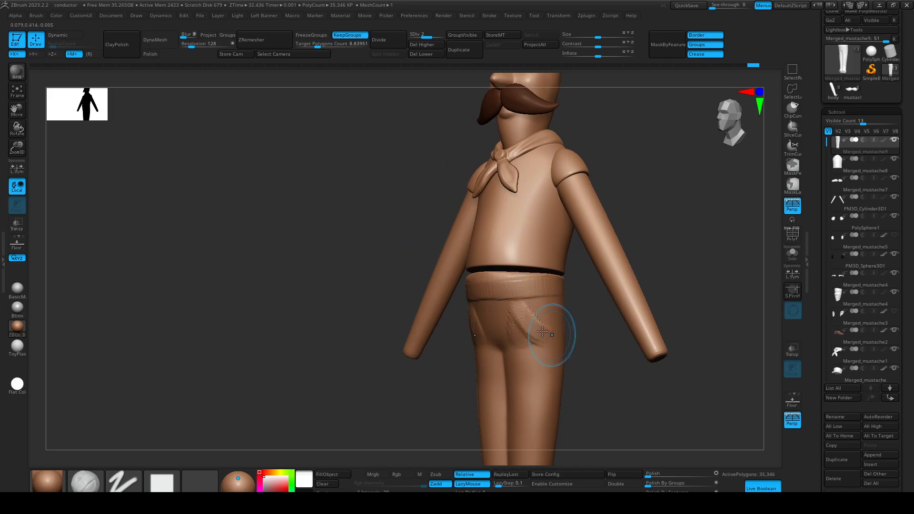
pyautogui.keyDown('shift'); pyautogui.moveTo(518, 333); pyautogui.dragTo(529, 312); pyautogui.keyUp('shift')
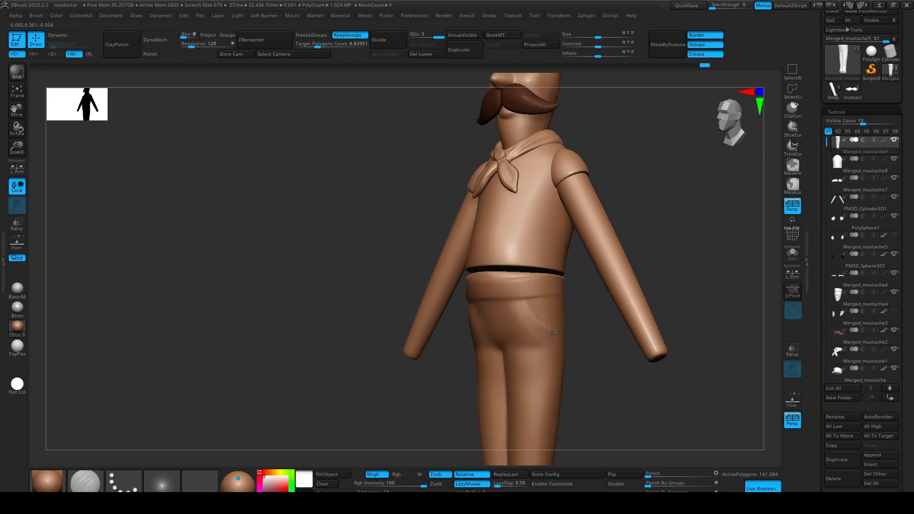
pyautogui.moveTo(591, 365)
pyautogui.mouseDown(button='right')
pyautogui.moveTo(571, 358)
pyautogui.moveTo(531, 306)
pyautogui.moveTo(633, 418)
pyautogui.moveTo(644, 409)
pyautogui.mouseUp(button='right')
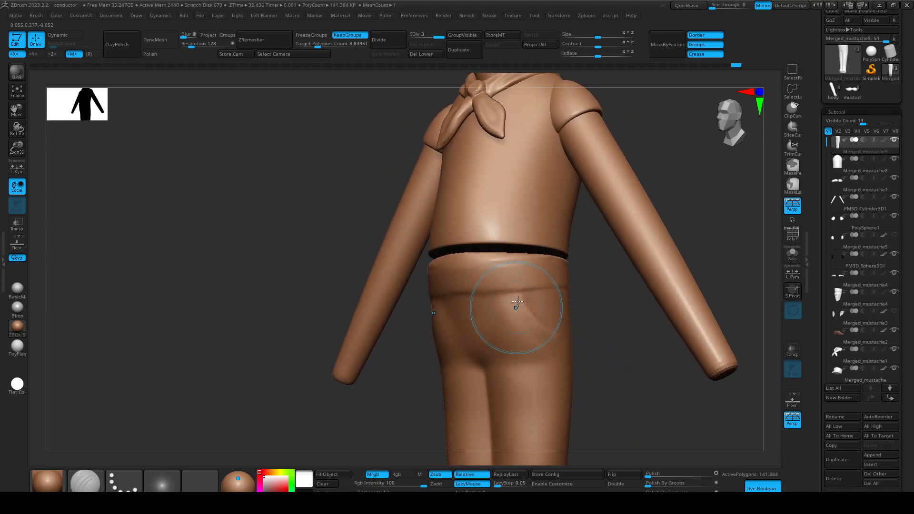
pyautogui.moveTo(516, 304); pyautogui.dragTo(507, 301)
pyautogui.moveTo(558, 356)
pyautogui.keyDown('alt'); pyautogui.mouseDown(button='right')
pyautogui.moveTo(535, 347)
pyautogui.moveTo(636, 401)
pyautogui.moveTo(608, 406)
pyautogui.moveTo(577, 386)
pyautogui.mouseUp(button='right'); pyautogui.keyUp('alt')
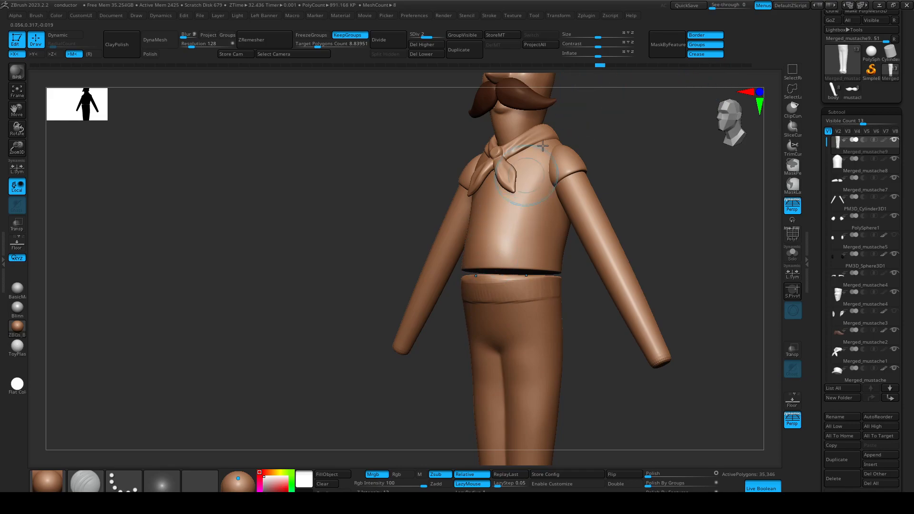
# Select the torso and adjust its silhouette with the Move brush, checking it from the front, back and side.
pyautogui.keyDown('ctrl'); pyautogui.moveTo(560, 172); pyautogui.dragTo(519, 206, button='right'); pyautogui.keyUp('ctrl')
pyautogui.moveTo(642, 237)
pyautogui.mouseDown(button='right')
pyautogui.moveTo(662, 241)
pyautogui.moveTo(536, 231)
pyautogui.mouseUp(button='right')
pyautogui.press('s')
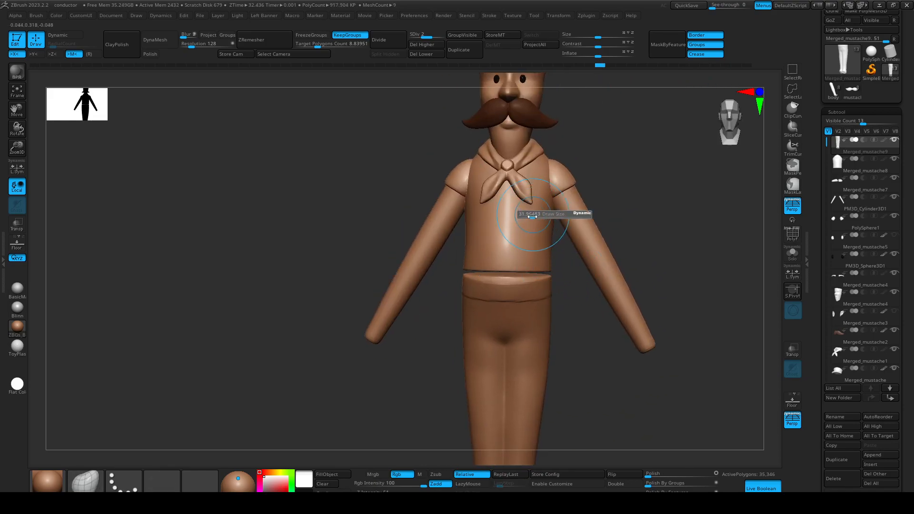
pyautogui.keyDown('alt'); pyautogui.click(531, 219); pyautogui.keyUp('alt')
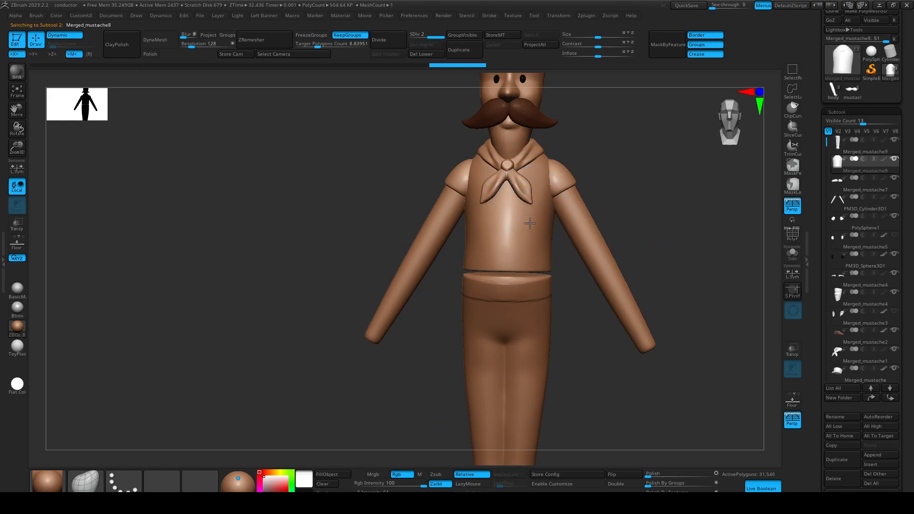
pyautogui.moveTo(530, 223); pyautogui.dragTo(501, 222)
pyautogui.keyDown('alt'); pyautogui.moveTo(608, 241); pyautogui.dragTo(614, 284); pyautogui.keyUp('alt')
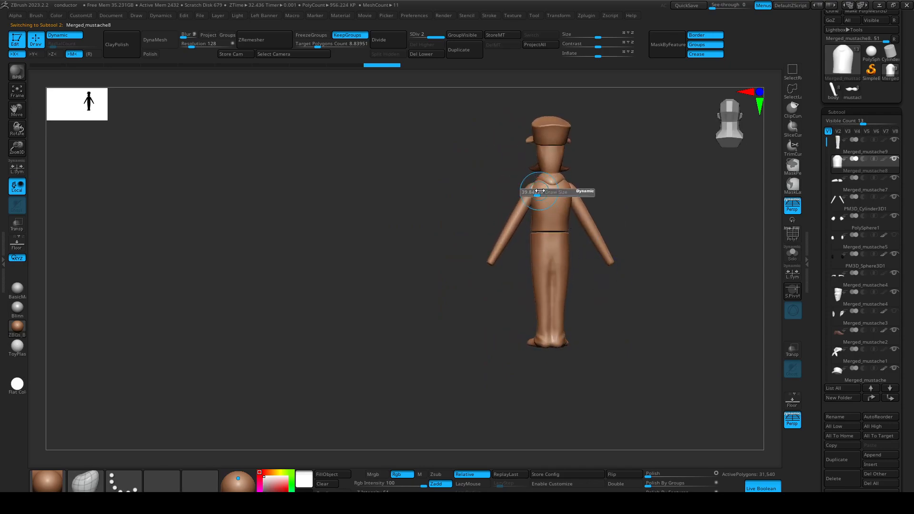
pyautogui.moveTo(480, 325); pyautogui.dragTo(539, 328)
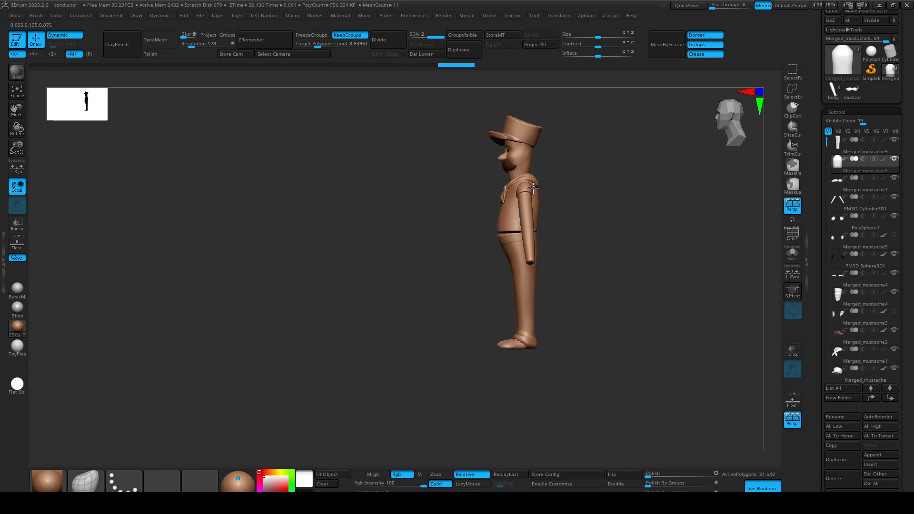
pyautogui.moveTo(572, 232); pyautogui.dragTo(601, 243)
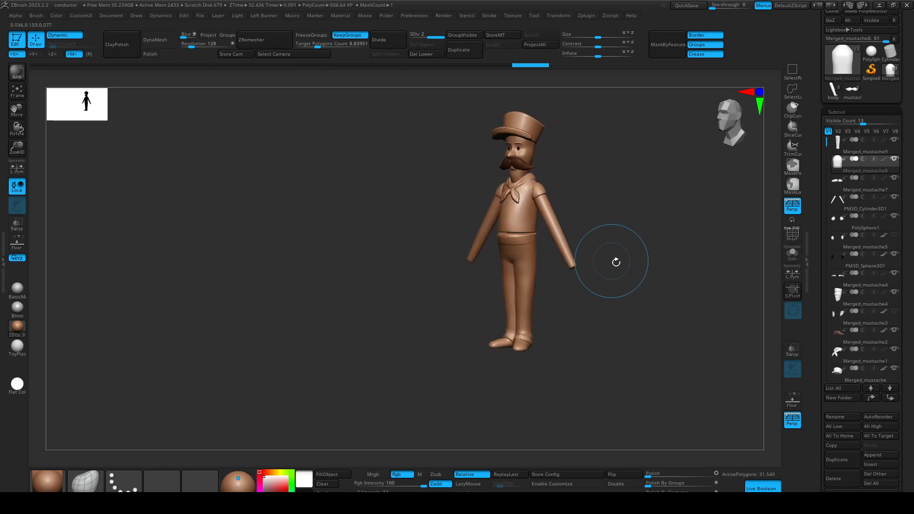
# Nudge the upper torso near the shoulders with the Move brush and check the whole figure from the front.
pyautogui.keyDown('ctrl'); pyautogui.moveTo(596, 257); pyautogui.dragTo(639, 341, button='right'); pyautogui.keyUp('ctrl')
pyautogui.moveTo(612, 339); pyautogui.dragTo(637, 337)
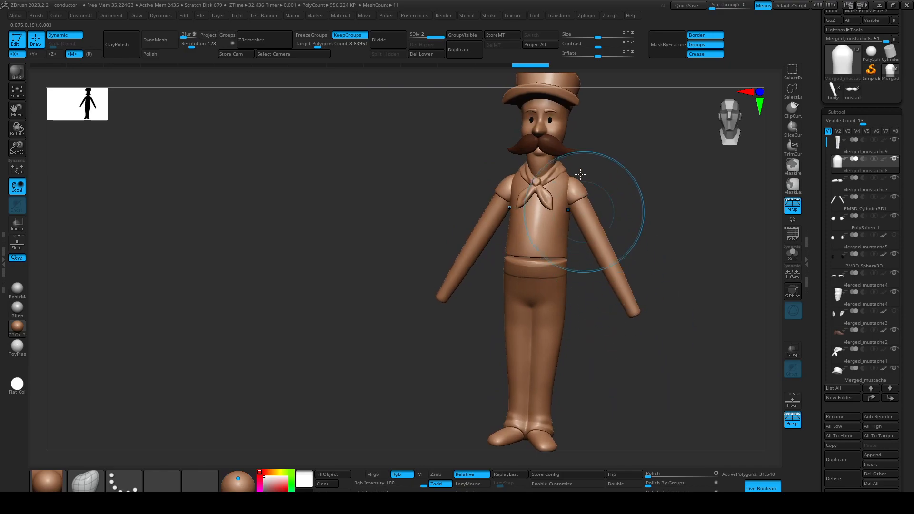
pyautogui.keyDown('ctrl'); pyautogui.moveTo(571, 186); pyautogui.dragTo(576, 262, button='right'); pyautogui.keyUp('ctrl')
pyautogui.moveTo(576, 155); pyautogui.dragTo(581, 177)
pyautogui.keyDown('ctrl'); pyautogui.moveTo(586, 303); pyautogui.dragTo(636, 251, button='right'); pyautogui.keyUp('ctrl')
pyautogui.keyDown('shift'); pyautogui.moveTo(637, 251); pyautogui.dragTo(628, 248); pyautogui.keyUp('shift')
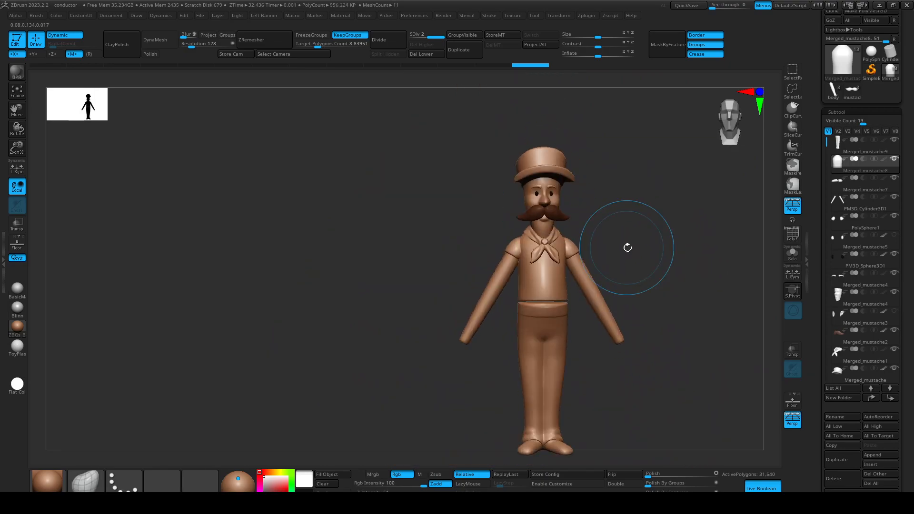
pyautogui.keyDown('shift'); pyautogui.moveTo(700, 233); pyautogui.dragTo(729, 227); pyautogui.keyUp('shift')
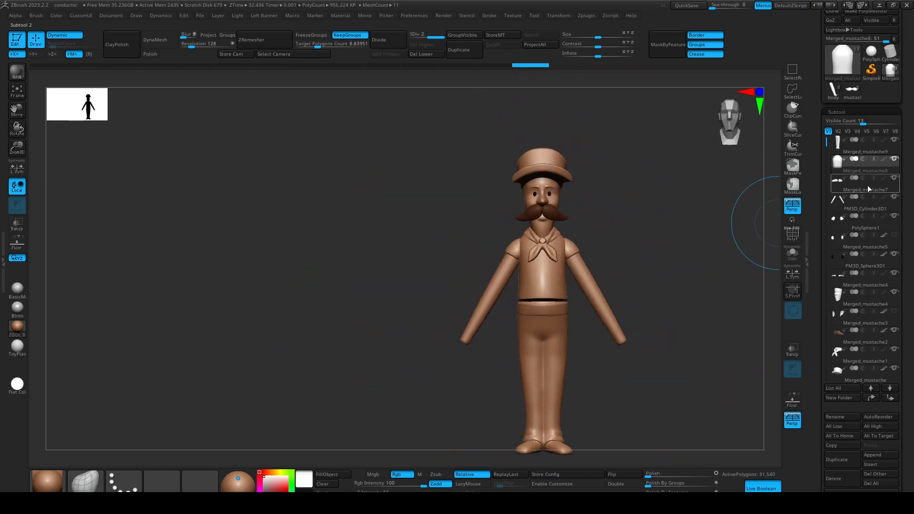
# Make the hidden ears subtool visible on the conductor's head.
pyautogui.moveTo(828, 145); pyautogui.dragTo(829, 171)
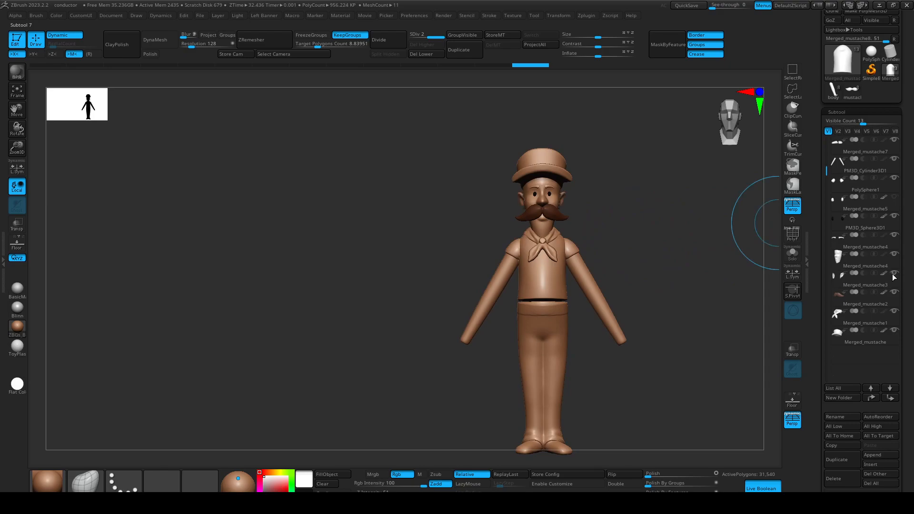
pyautogui.moveTo(661, 225); pyautogui.dragTo(689, 383, button='right')
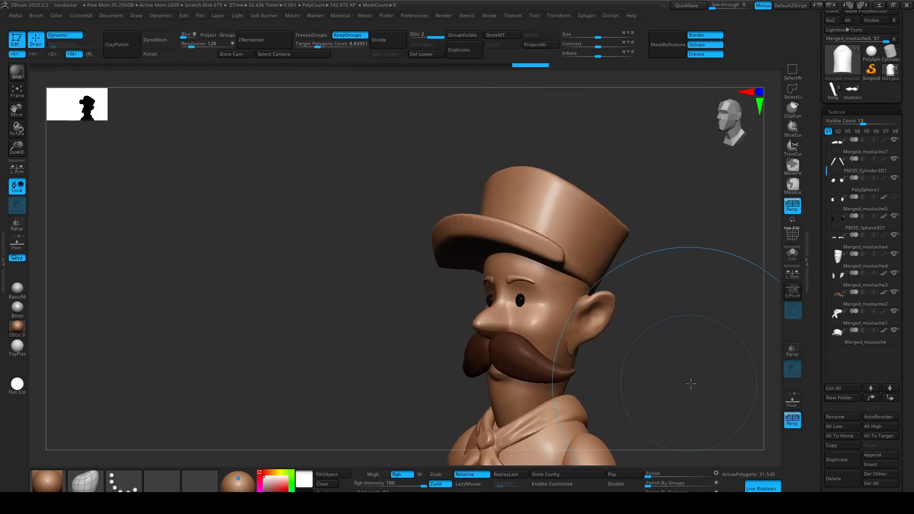
# Isolate the ears subtool, then close its open holes and rebuild the mesh with ZRemesher.
pyautogui.click(792, 256)
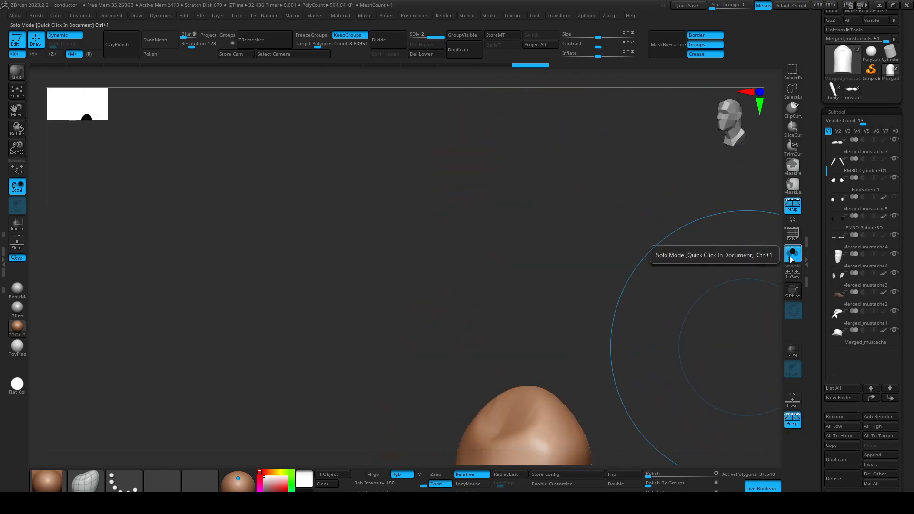
pyautogui.click(841, 282)
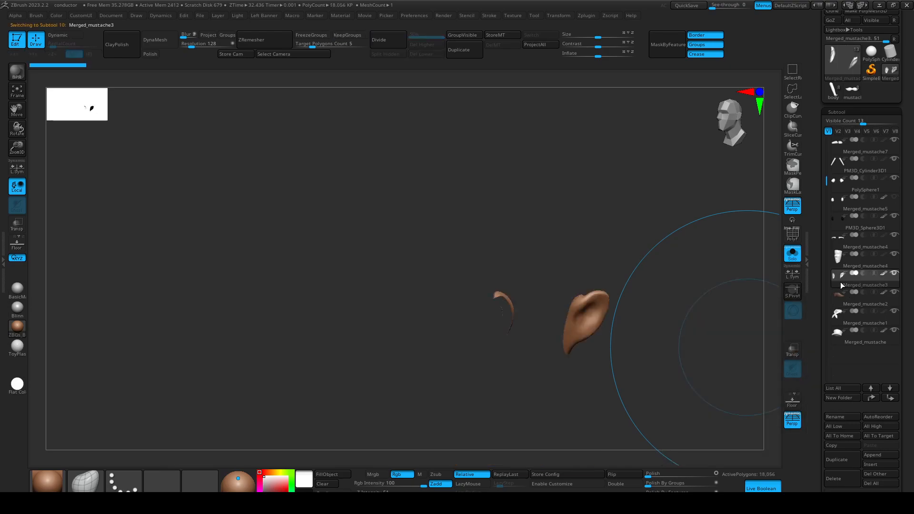
pyautogui.press('space')
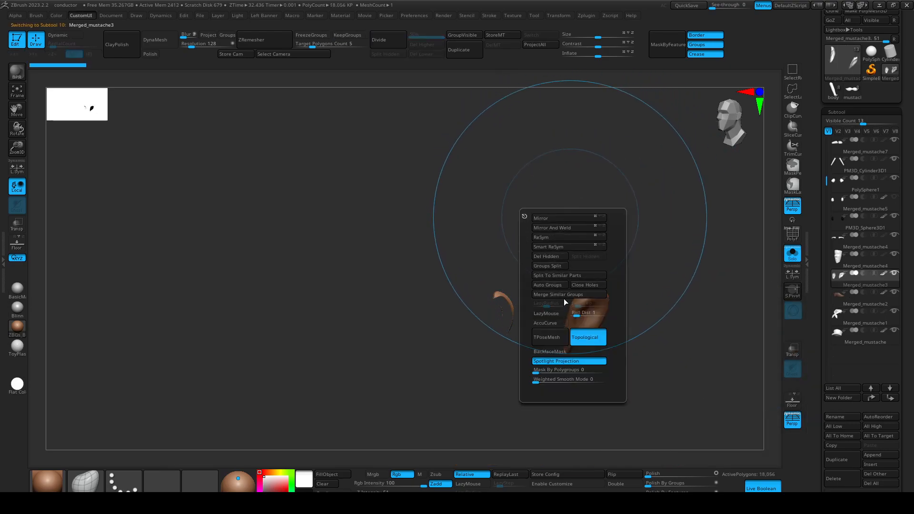
pyautogui.click(586, 284)
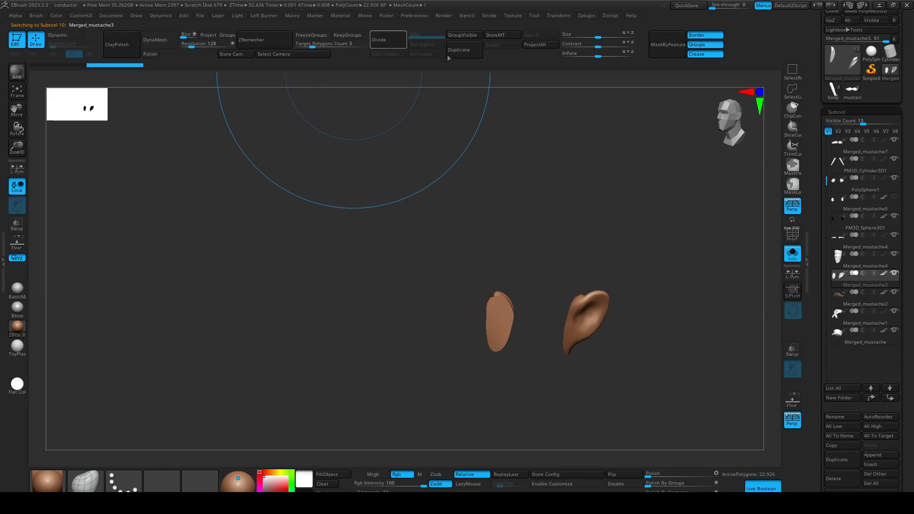
pyautogui.click(277, 40)
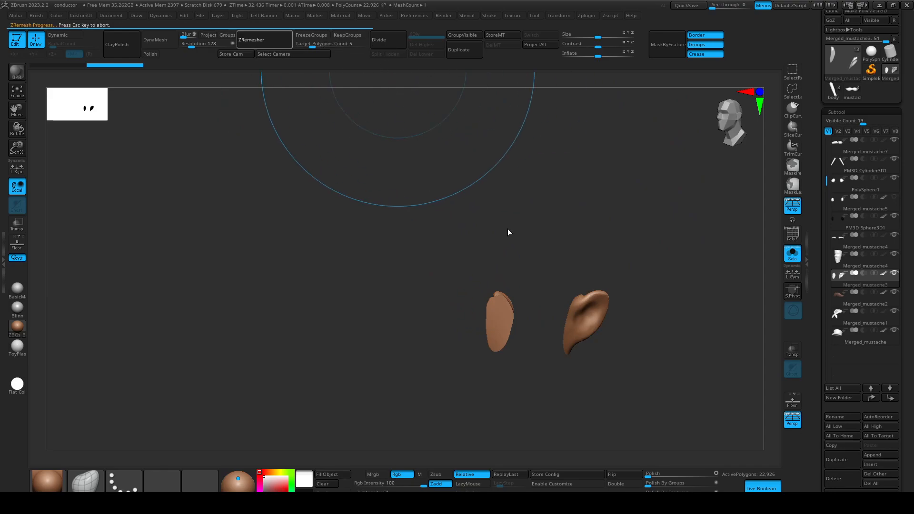
pyautogui.hotkey('ctrl', 'z')
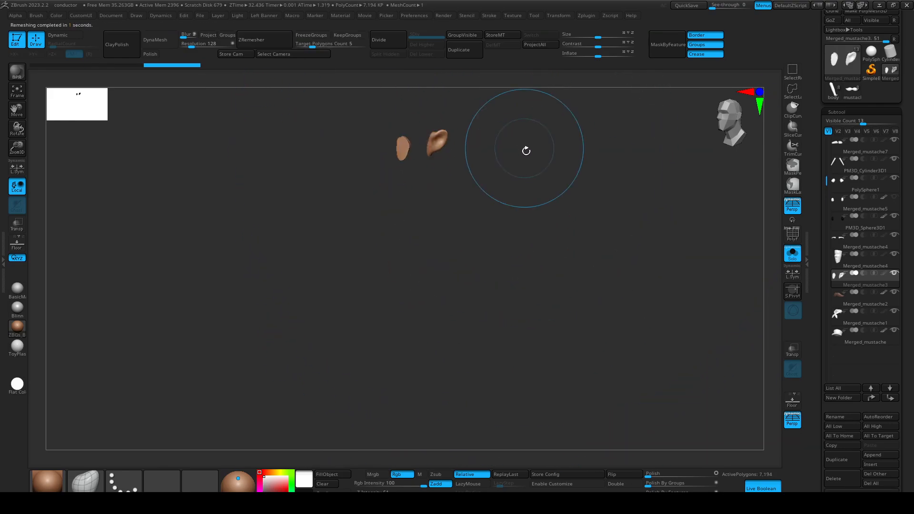
# Polish the isolated ears, smooth the surface, then mirror and weld them so both sides match.
pyautogui.press('f')
pyautogui.moveTo(399, 247); pyautogui.dragTo(389, 284)
pyautogui.keyDown('alt'); pyautogui.moveTo(428, 319); pyautogui.dragTo(733, 418); pyautogui.keyUp('alt')
pyautogui.moveTo(656, 474); pyautogui.dragTo(682, 476)
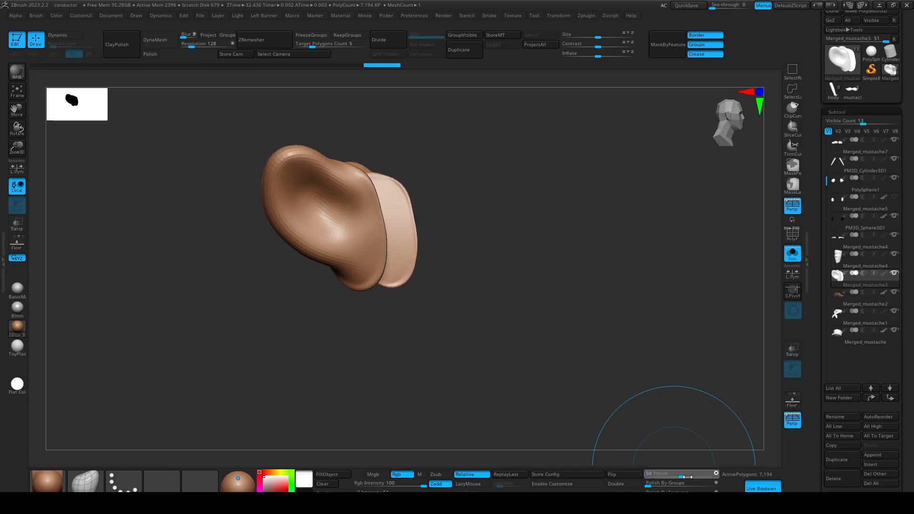
pyautogui.moveTo(506, 290)
pyautogui.mouseDown()
pyautogui.moveTo(457, 278)
pyautogui.moveTo(451, 266)
pyautogui.mouseUp()
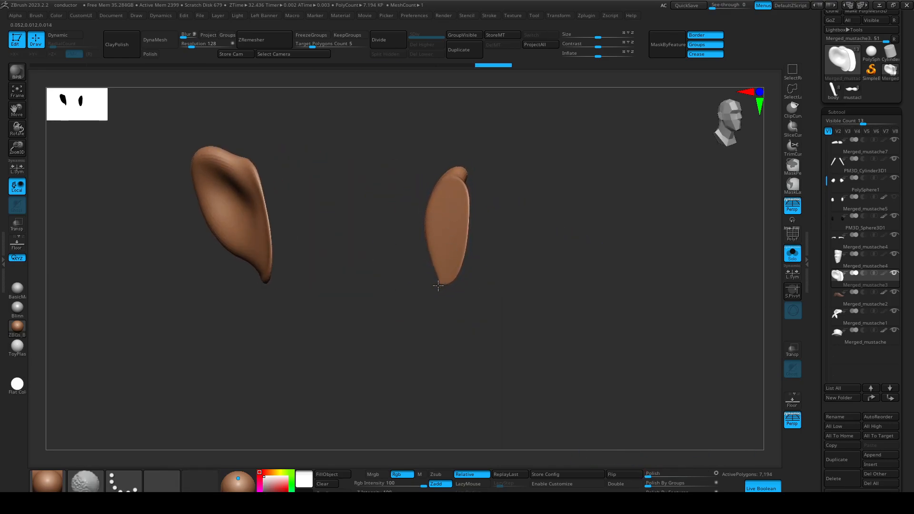
pyautogui.moveTo(539, 321); pyautogui.dragTo(515, 291)
pyautogui.press('space')
pyautogui.click(510, 298)
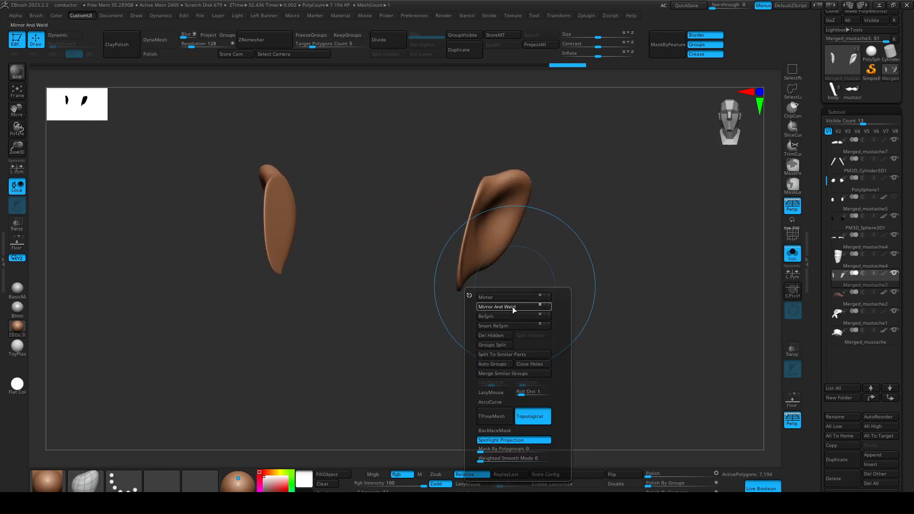
pyautogui.click(512, 307)
# Show the whole character again, reshape and smooth the ear where it meets the head, then mirror and weld it.
pyautogui.click(793, 254)
pyautogui.moveTo(601, 280); pyautogui.dragTo(592, 290)
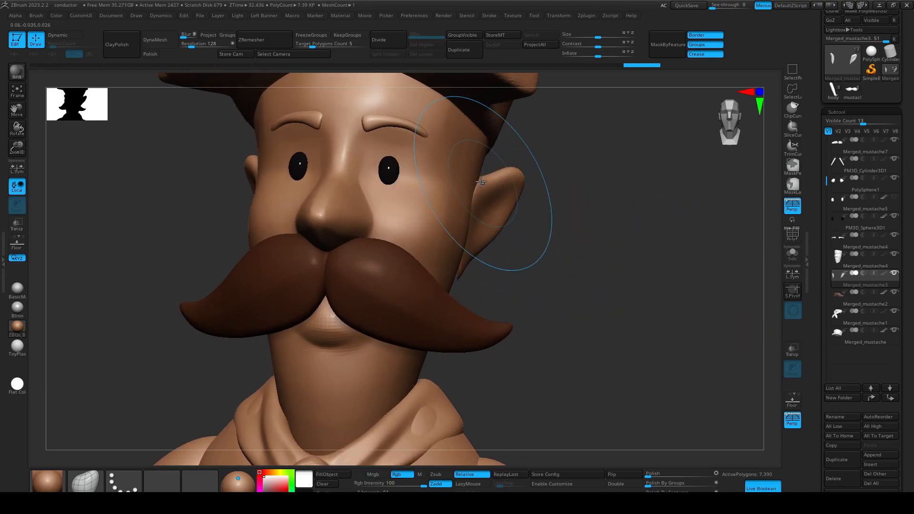
pyautogui.moveTo(554, 298); pyautogui.dragTo(474, 281)
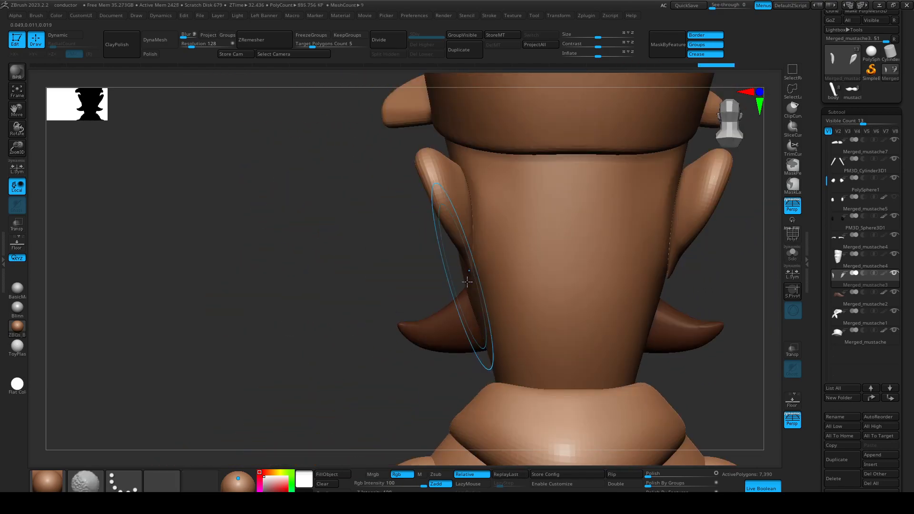
pyautogui.press('s')
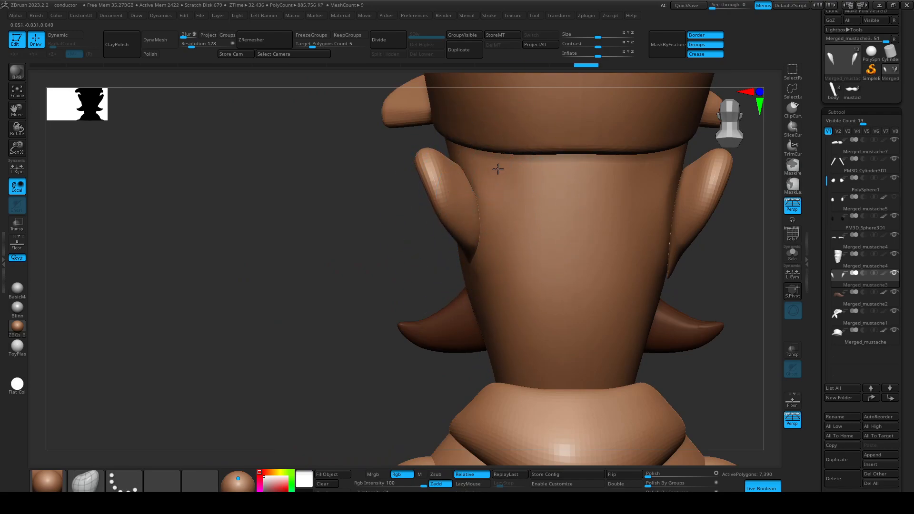
pyautogui.press('2')
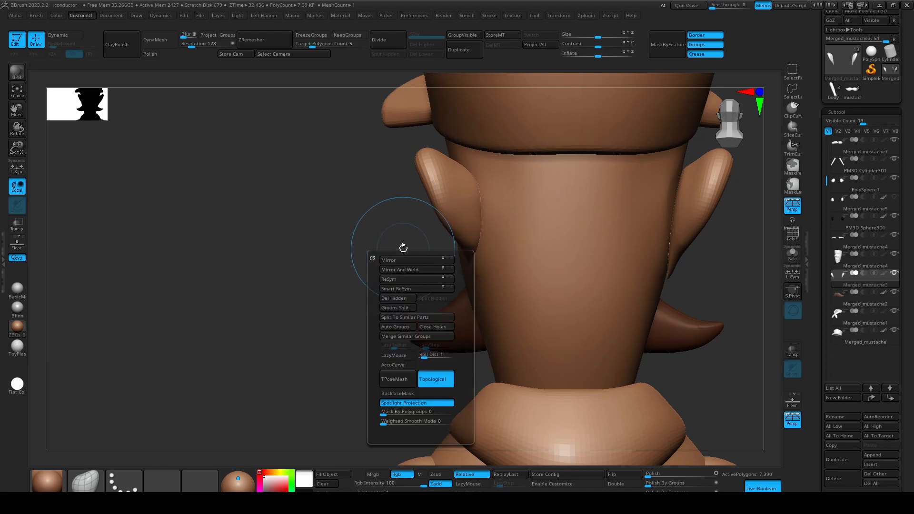
pyautogui.click(402, 270)
# Widen and round the ears in the front view with the Move brush, keeping both sides symmetrical.
pyautogui.moveTo(362, 229)
pyautogui.mouseDown()
pyautogui.moveTo(401, 211)
pyautogui.moveTo(478, 215)
pyautogui.moveTo(461, 233)
pyautogui.mouseUp()
pyautogui.moveTo(543, 157)
pyautogui.mouseDown()
pyautogui.moveTo(578, 226)
pyautogui.moveTo(509, 198)
pyautogui.moveTo(512, 211)
pyautogui.moveTo(513, 193)
pyautogui.moveTo(530, 190)
pyautogui.mouseUp()
pyautogui.moveTo(510, 223)
pyautogui.mouseDown(button='right')
pyautogui.moveTo(508, 238)
pyautogui.moveTo(494, 216)
pyautogui.mouseUp(button='right')
pyautogui.moveTo(495, 217)
pyautogui.mouseDown()
pyautogui.moveTo(504, 235)
pyautogui.moveTo(511, 224)
pyautogui.moveTo(506, 239)
pyautogui.mouseUp()
pyautogui.hotkey('ctrl', 'z')
pyautogui.press('s')
pyautogui.moveTo(520, 199); pyautogui.dragTo(529, 186)
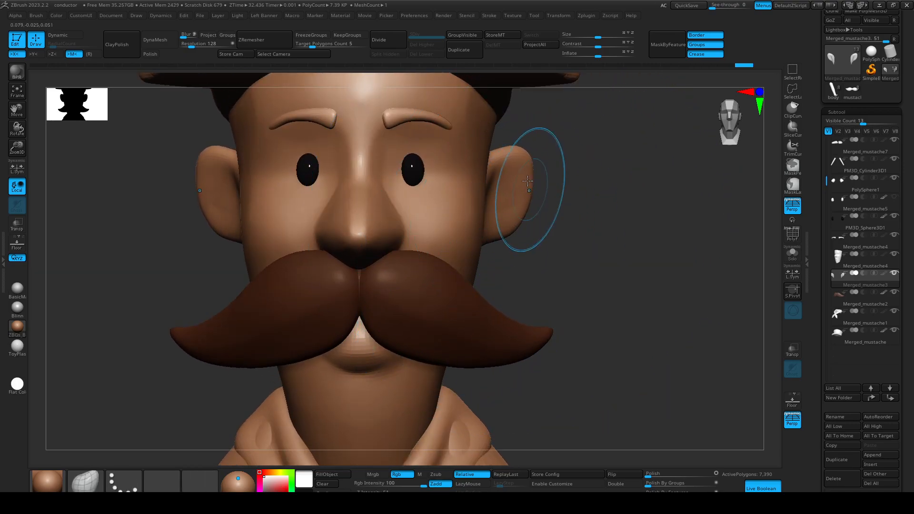
# Refine the ear's outline and its front edge against the head from three-quarter and side views.
pyautogui.moveTo(539, 176)
pyautogui.mouseDown(button='right')
pyautogui.moveTo(552, 214)
pyautogui.moveTo(494, 184)
pyautogui.mouseUp(button='right')
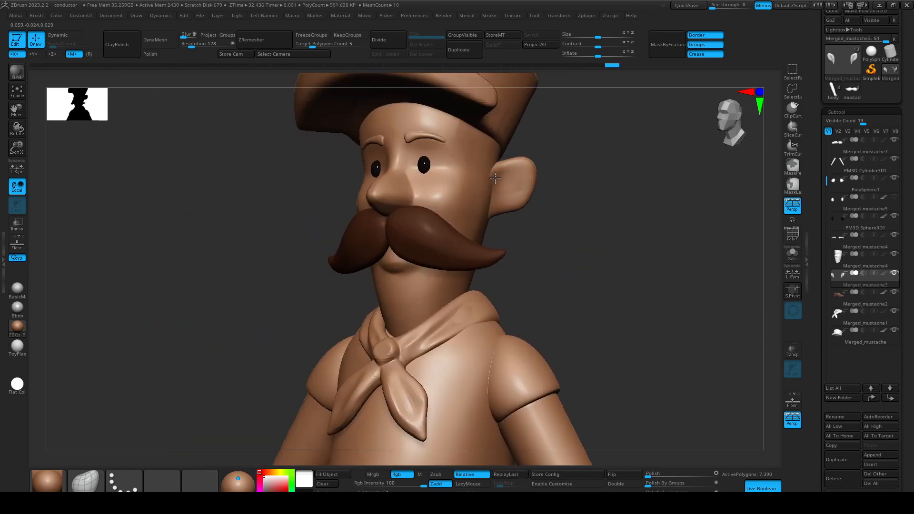
pyautogui.moveTo(514, 180); pyautogui.dragTo(530, 180)
pyautogui.moveTo(514, 199); pyautogui.dragTo(515, 234)
pyautogui.moveTo(506, 183)
pyautogui.mouseDown()
pyautogui.moveTo(509, 172)
pyautogui.moveTo(523, 195)
pyautogui.moveTo(542, 200)
pyautogui.mouseUp()
pyautogui.press('s')
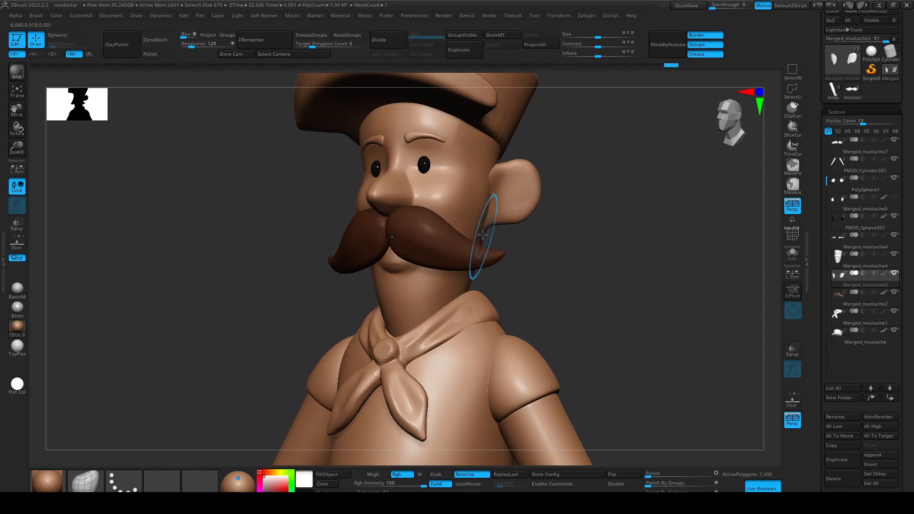
pyautogui.moveTo(481, 229)
pyautogui.mouseDown(button='right')
pyautogui.moveTo(425, 241)
pyautogui.moveTo(526, 245)
pyautogui.moveTo(481, 219)
pyautogui.mouseUp(button='right')
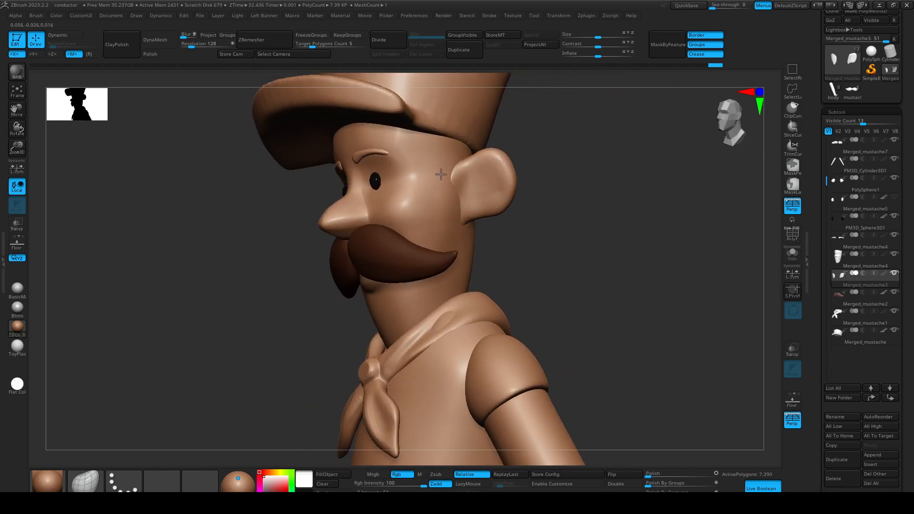
pyautogui.moveTo(430, 181); pyautogui.dragTo(435, 180)
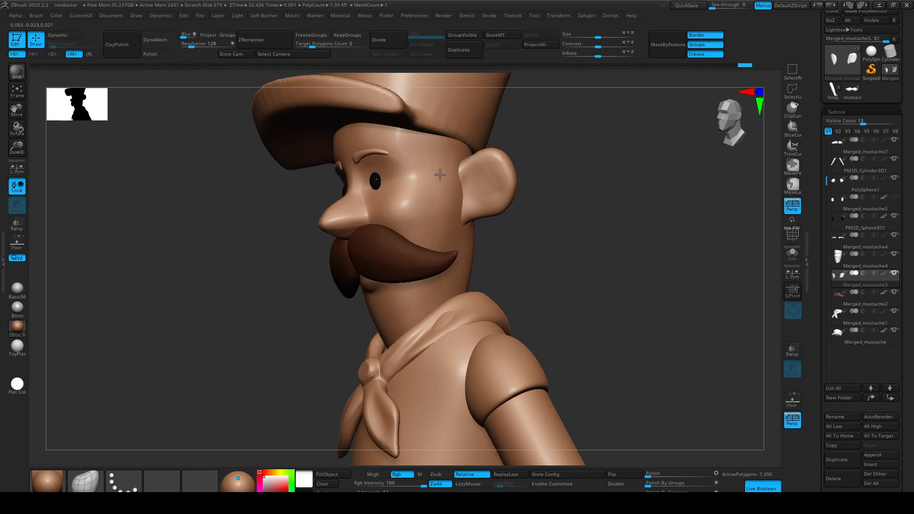
# Remesh the ears with ZRemesher again, lowering the target polygon count to 0.27835.
pyautogui.moveTo(467, 228); pyautogui.dragTo(495, 248, button='right')
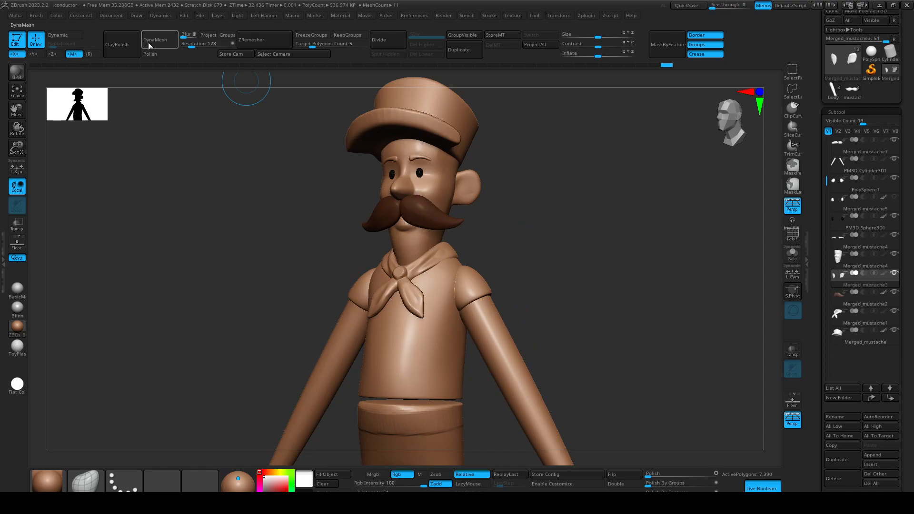
pyautogui.click(287, 40)
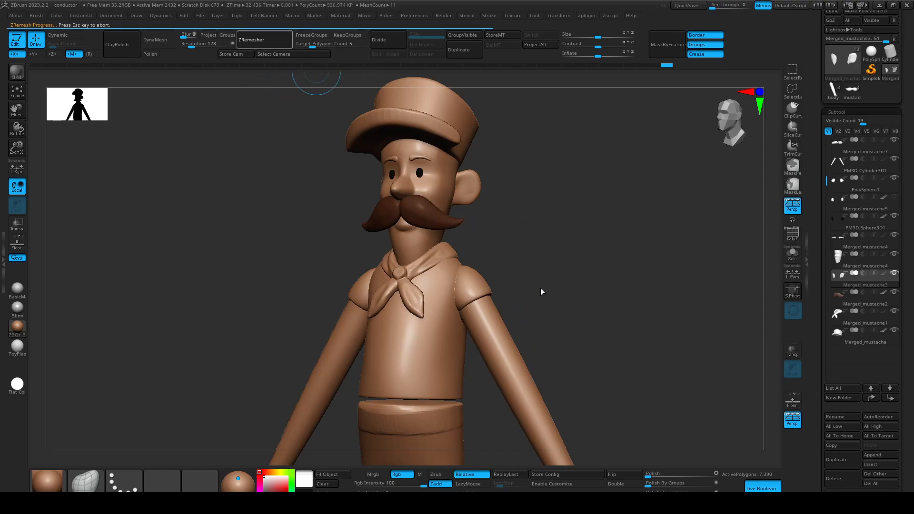
pyautogui.moveTo(550, 259); pyautogui.dragTo(491, 233, button='right')
pyautogui.moveTo(312, 44); pyautogui.dragTo(300, 44)
pyautogui.click(263, 40)
pyautogui.click(260, 40)
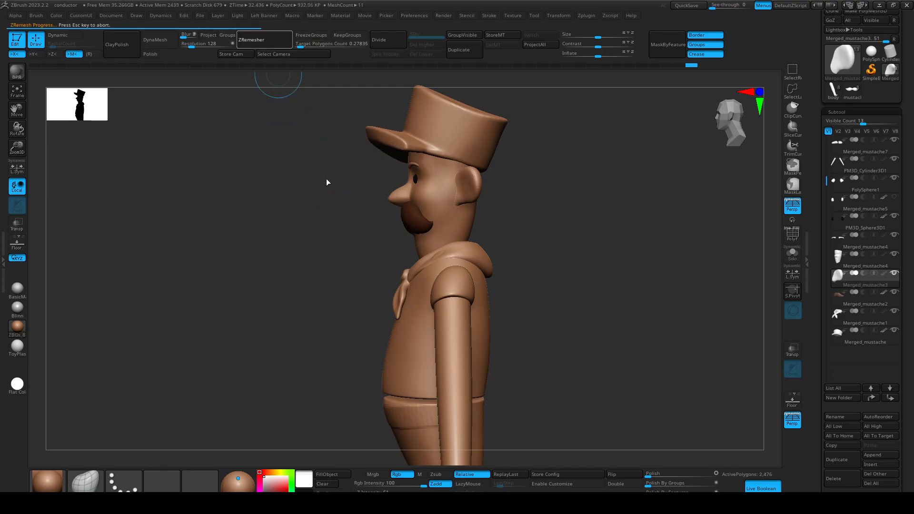
# Shift the low-poly ears along the head's front-to-back axis and adjust their shape with the Move brush.
pyautogui.press('w')
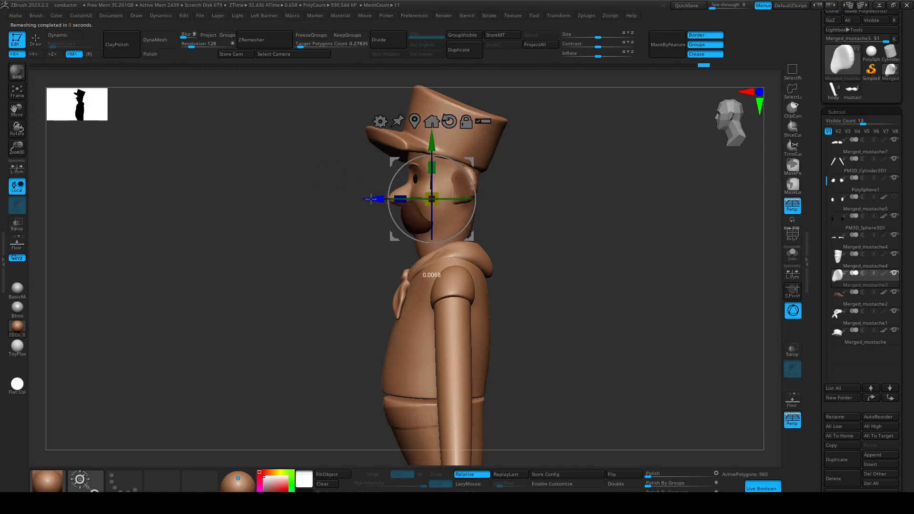
pyautogui.press('q')
pyautogui.moveTo(514, 243); pyautogui.dragTo(571, 228)
pyautogui.press('s')
pyautogui.moveTo(472, 187); pyautogui.dragTo(482, 187)
pyautogui.press('d')
pyautogui.moveTo(528, 218)
pyautogui.mouseDown()
pyautogui.moveTo(498, 223)
pyautogui.moveTo(501, 242)
pyautogui.mouseUp()
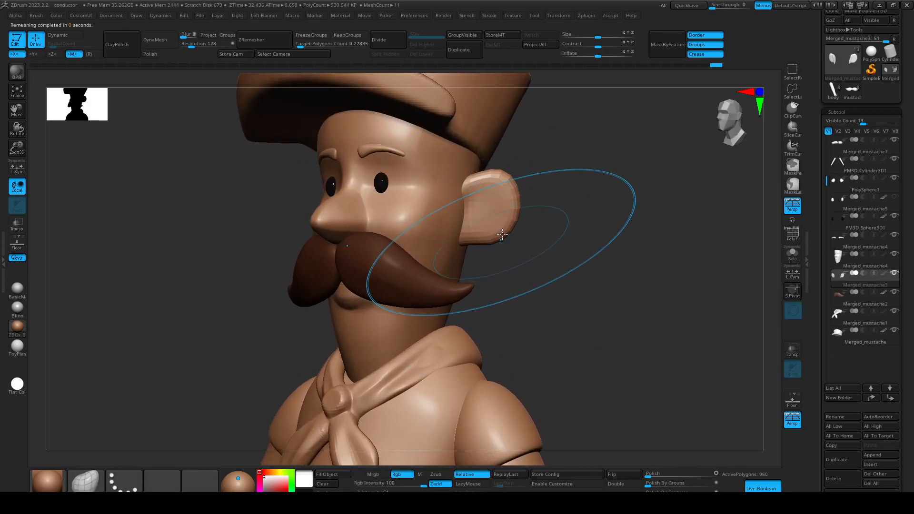
# Subdivide the ears twice to reach subdivision level 3.
pyautogui.hotkey('shift', 'd')
pyautogui.hotkey('ctrl', 'd')
pyautogui.hotkey('ctrl', 'd')
# Set up the ClayBuildup brush with its square alpha turned off for sculpting the ears.
pyautogui.press('b')
pyautogui.press('c')
pyautogui.press('b')
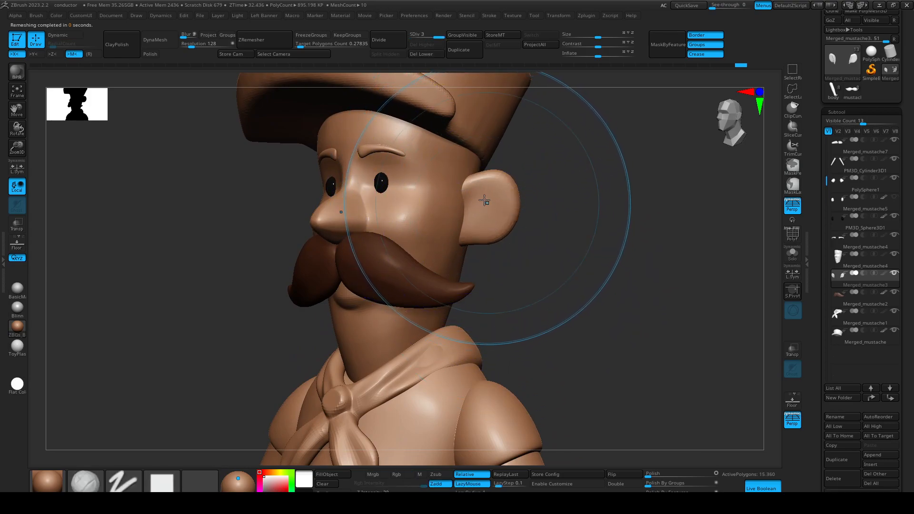
pyautogui.press('s')
pyautogui.moveTo(472, 195); pyautogui.dragTo(479, 215)
pyautogui.hotkey('ctrl', 'z')
pyautogui.click(165, 483)
pyautogui.click(165, 481)
pyautogui.click(158, 476)
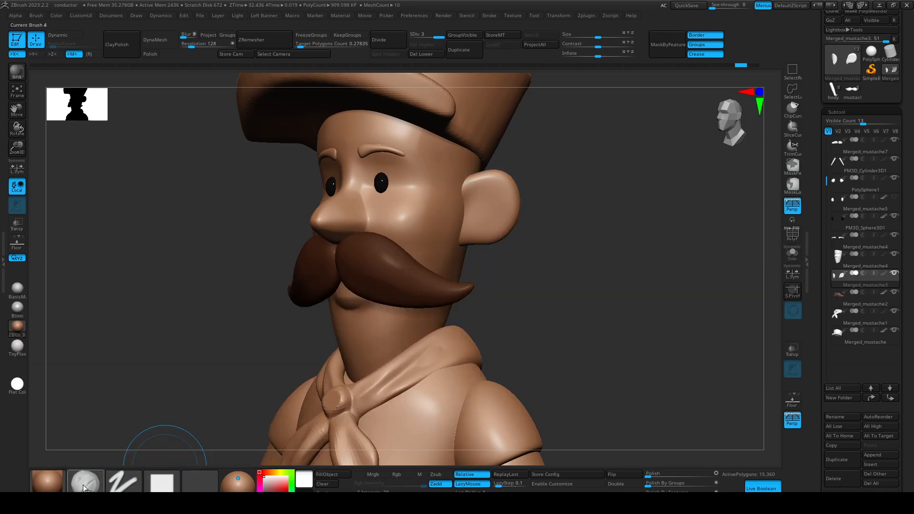
pyautogui.click(165, 483)
pyautogui.click(64, 322)
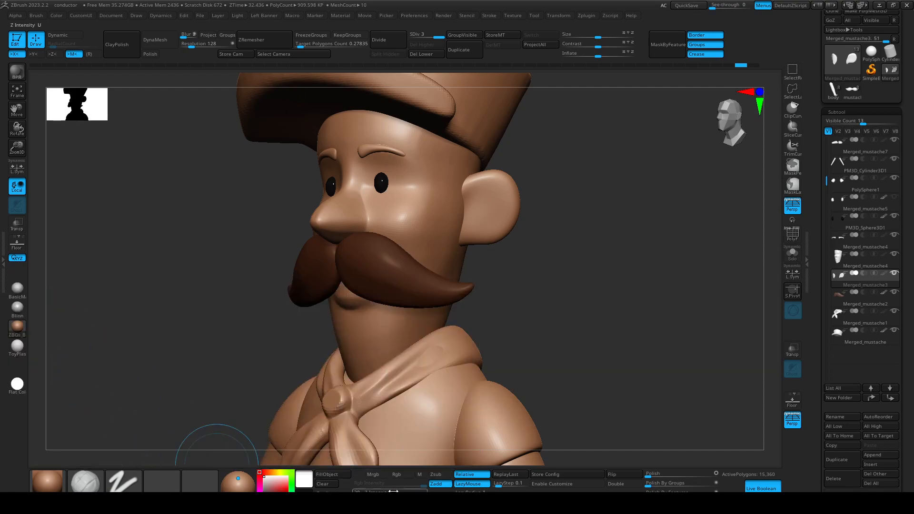
# Sculpt the fold beneath the ear's upper rim and carve the inner hollow with ClayBuildup strokes.
pyautogui.keyDown('ctrl'); pyautogui.moveTo(473, 187); pyautogui.dragTo(485, 238, button='right'); pyautogui.keyUp('ctrl')
pyautogui.press('s')
pyautogui.moveTo(483, 200); pyautogui.dragTo(466, 200)
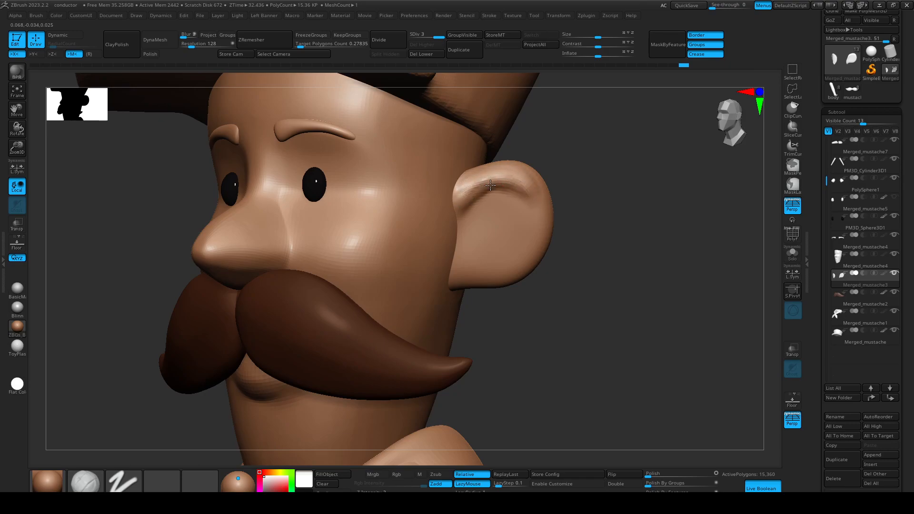
pyautogui.press('s')
pyautogui.moveTo(470, 214); pyautogui.dragTo(479, 205)
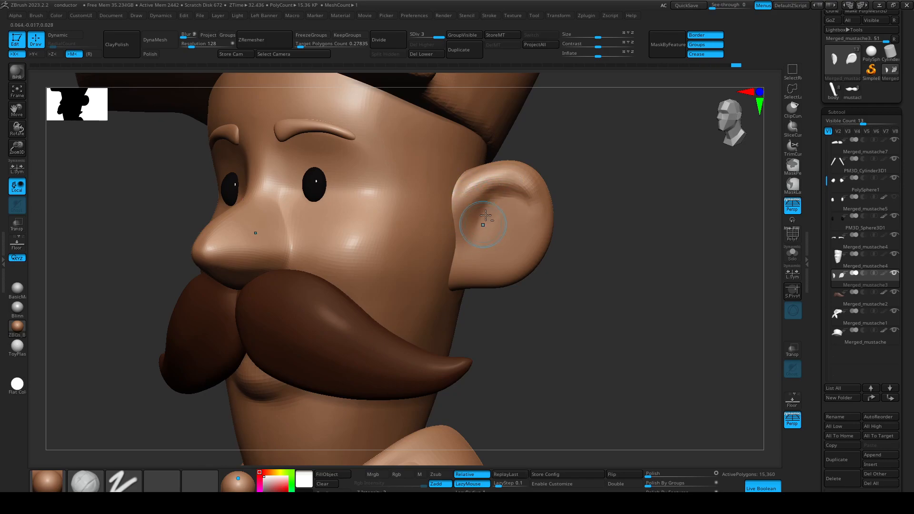
pyautogui.hotkey('ctrl', 'z')
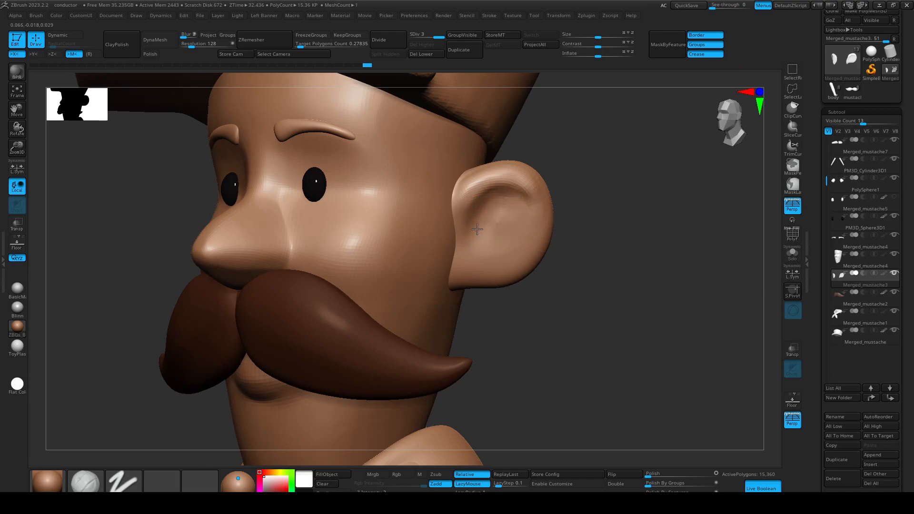
# Refine the ear's outer rim with a further stroke and check the head from a three-quarter view.
pyautogui.moveTo(536, 256)
pyautogui.mouseDown(button='right')
pyautogui.moveTo(520, 274)
pyautogui.moveTo(501, 276)
pyautogui.moveTo(536, 258)
pyautogui.mouseUp(button='right')
pyautogui.moveTo(532, 213); pyautogui.dragTo(531, 191)
pyautogui.moveTo(532, 220); pyautogui.dragTo(497, 241, button='right')
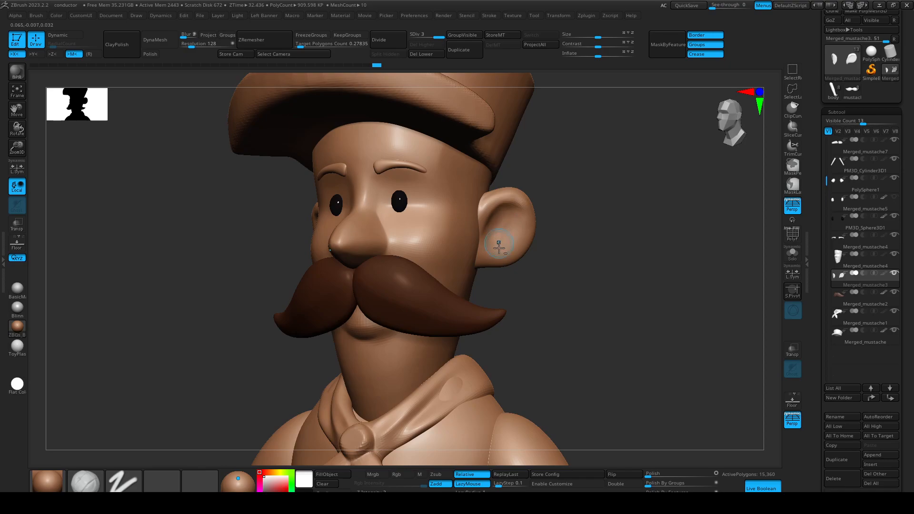
pyautogui.moveTo(530, 232); pyautogui.dragTo(571, 274, button='right')
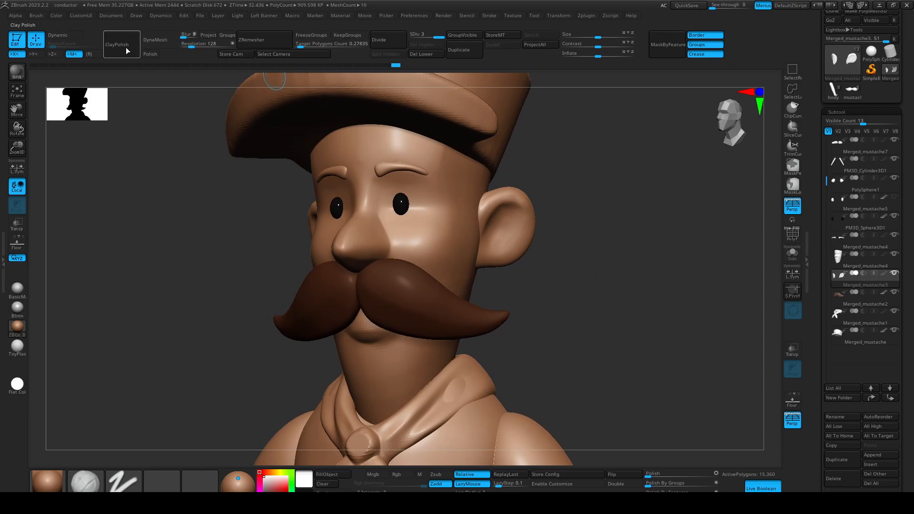
pyautogui.moveTo(229, 249)
pyautogui.mouseDown(button='right')
pyautogui.moveTo(225, 262)
pyautogui.moveTo(328, 212)
pyautogui.mouseUp(button='right')
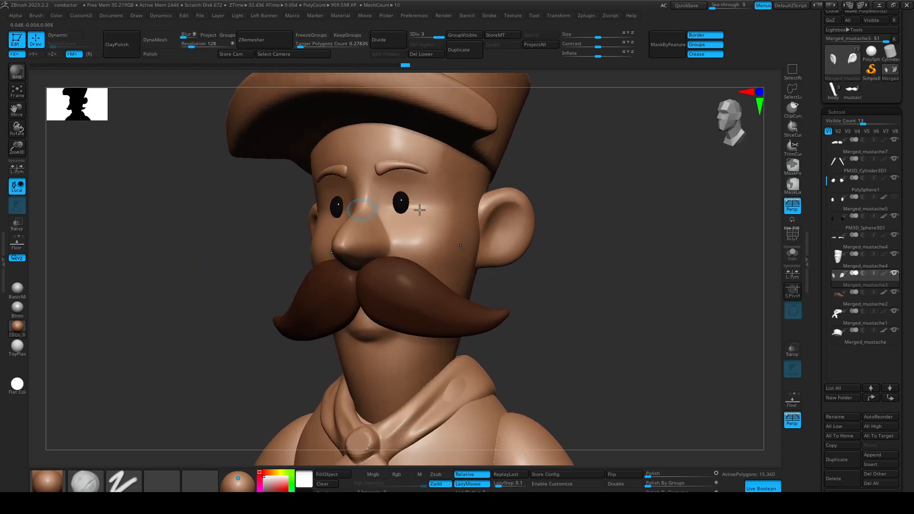
# Reshape the earlobe and lower ear with the Move brush and check the upper body from the front.
pyautogui.press('b')
pyautogui.press('m')
pyautogui.press('v')
pyautogui.press('s')
pyautogui.moveTo(495, 240); pyautogui.dragTo(485, 246)
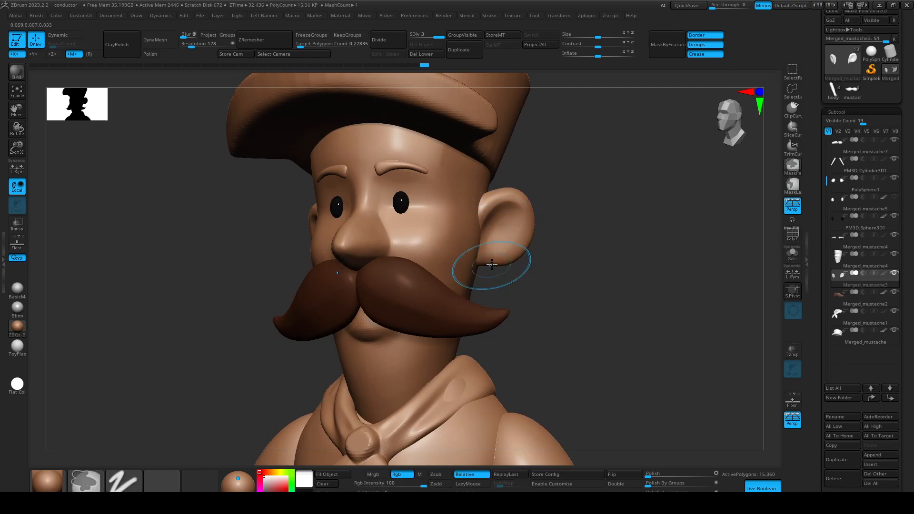
pyautogui.press('s')
pyautogui.hotkey('ctrl', 'shift', 'z')
pyautogui.press('s')
pyautogui.moveTo(495, 267)
pyautogui.mouseDown()
pyautogui.moveTo(478, 279)
pyautogui.moveTo(536, 272)
pyautogui.moveTo(470, 302)
pyautogui.moveTo(563, 273)
pyautogui.moveTo(547, 233)
pyautogui.mouseUp()
pyautogui.keyDown('alt'); pyautogui.moveTo(512, 291); pyautogui.dragTo(558, 257); pyautogui.keyUp('alt')
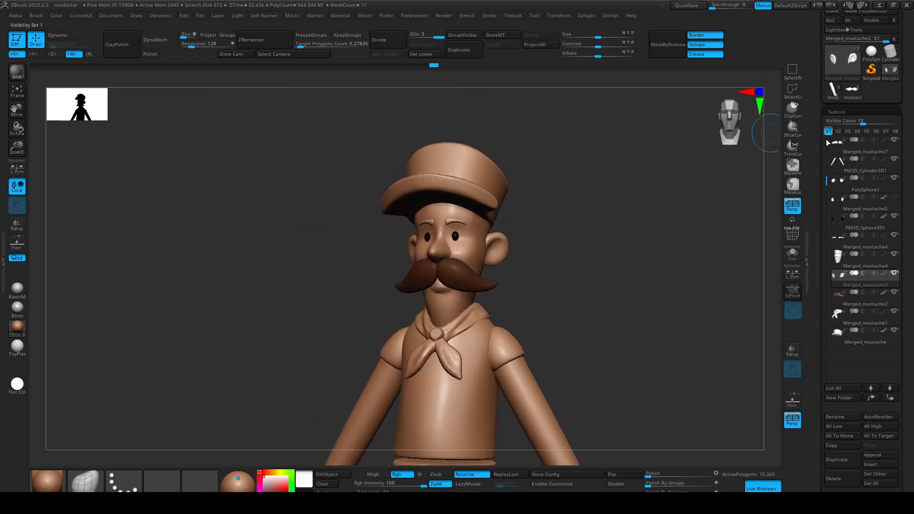
# Merge the head subtool down with the ears subtool listed below it and check the merged mesh's polygroups.
pyautogui.click(841, 265)
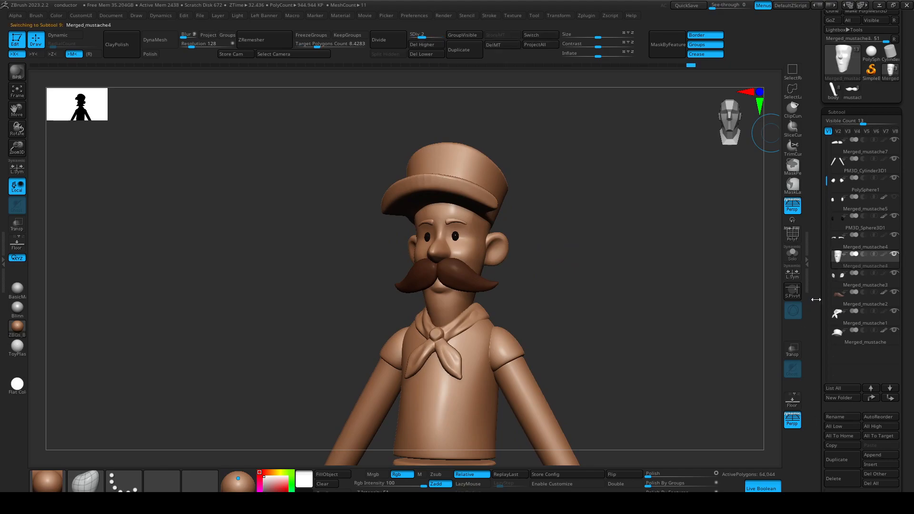
pyautogui.scroll(-5, 819, 464)
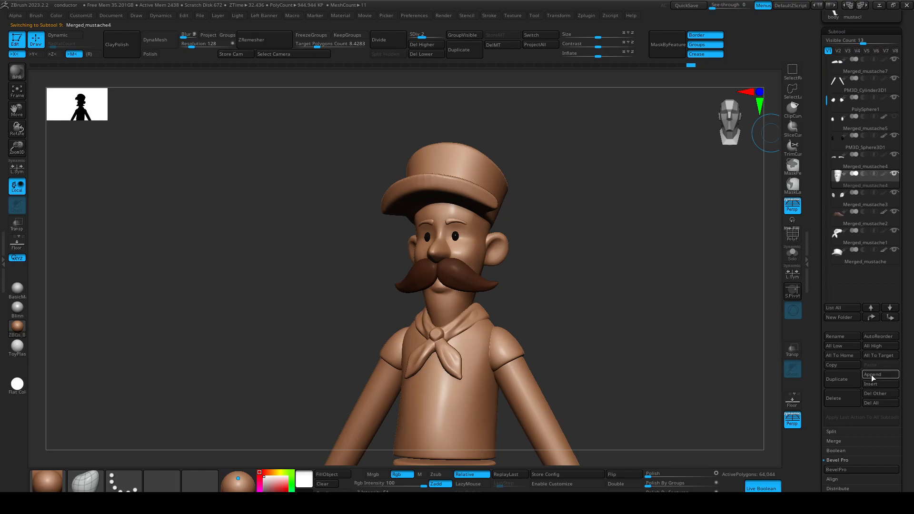
pyautogui.click(840, 443)
pyautogui.click(840, 450)
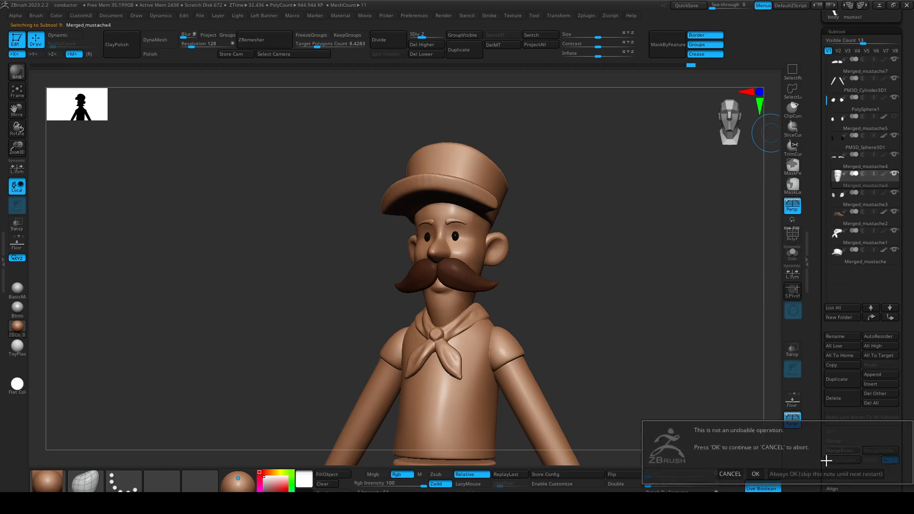
pyautogui.click(760, 474)
pyautogui.moveTo(650, 297)
pyautogui.mouseDown()
pyautogui.moveTo(627, 300)
pyautogui.moveTo(660, 310)
pyautogui.mouseUp()
pyautogui.hotkey('shift', 'f')
pyautogui.hotkey('shift', 'f')
# Clone the merged head subtool as a separate tool and switch to the clone.
pyautogui.scroll(8, 817, 181)
pyautogui.scroll(1, 817, 181)
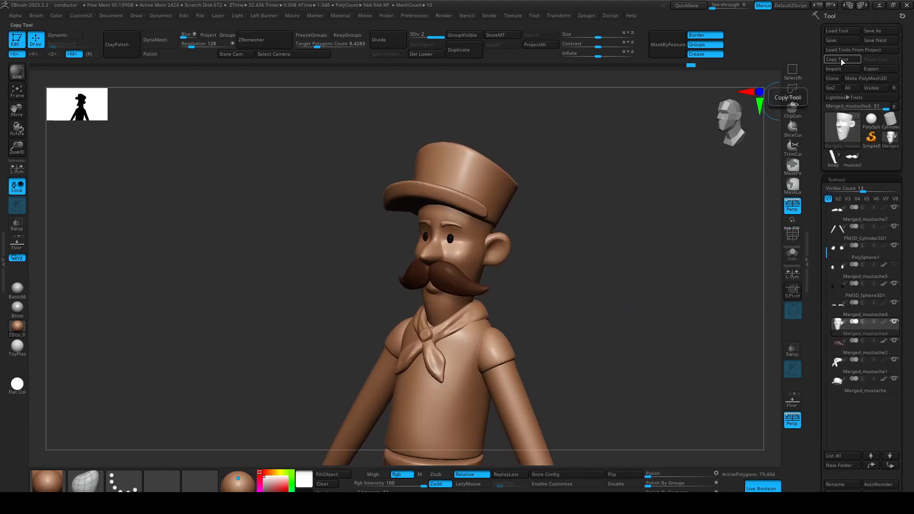
pyautogui.click(833, 78)
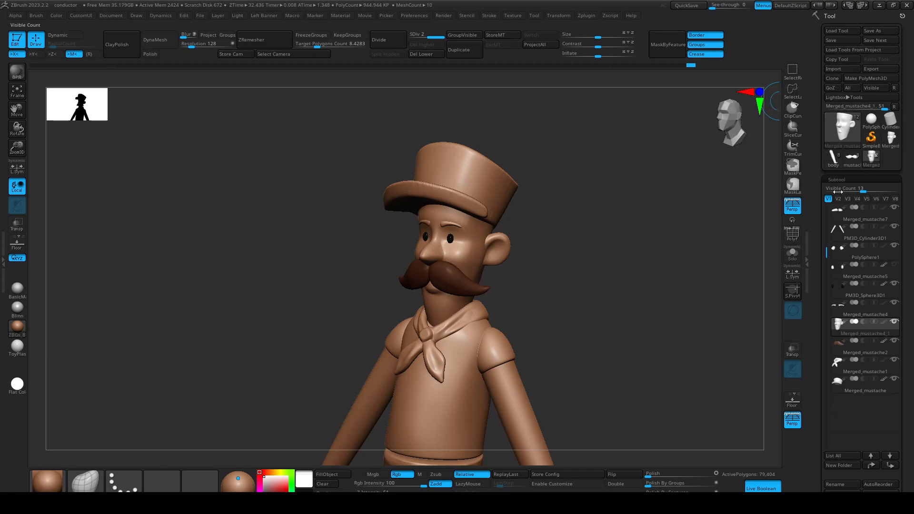
pyautogui.click(891, 145)
# Smooth the lip bump on the cloned head and divide the mesh once to subdivision level 3.
pyautogui.moveTo(549, 286); pyautogui.dragTo(620, 291)
pyautogui.keyDown('ctrl'); pyautogui.moveTo(620, 290); pyautogui.dragTo(619, 343, button='right'); pyautogui.keyUp('ctrl')
pyautogui.press('s')
pyautogui.moveTo(439, 329); pyautogui.dragTo(425, 328)
pyautogui.press('s')
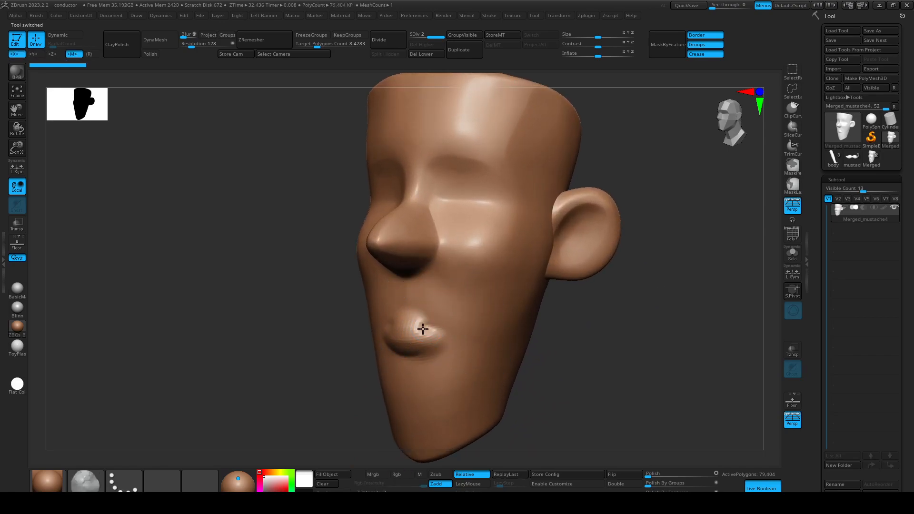
pyautogui.moveTo(412, 331)
pyautogui.keyDown('shift'); pyautogui.mouseDown()
pyautogui.moveTo(433, 327)
pyautogui.moveTo(424, 324)
pyautogui.mouseUp(); pyautogui.keyUp('shift')
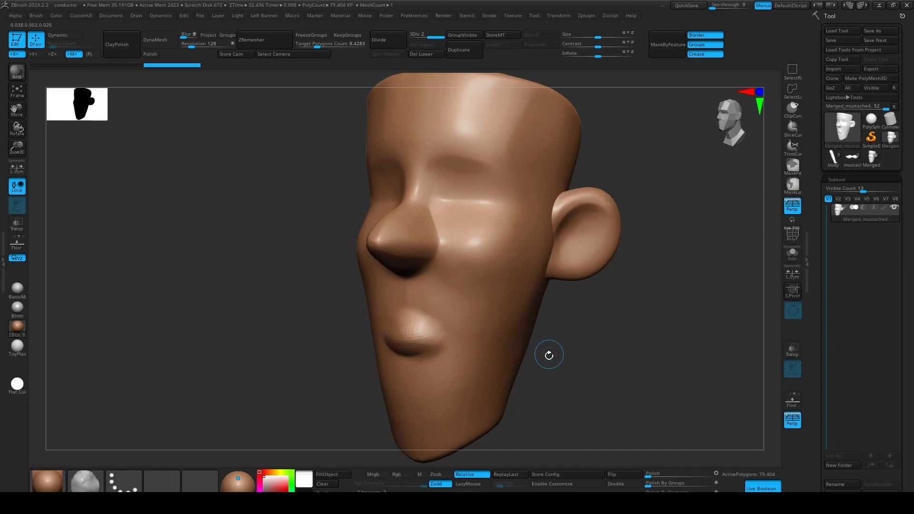
pyautogui.keyDown('ctrl'); pyautogui.moveTo(545, 353); pyautogui.dragTo(502, 324, button='right'); pyautogui.keyUp('ctrl')
pyautogui.hotkey('ctrl', 'd')
pyautogui.keyDown('alt'); pyautogui.moveTo(563, 328); pyautogui.dragTo(579, 310, button='right'); pyautogui.keyUp('alt')
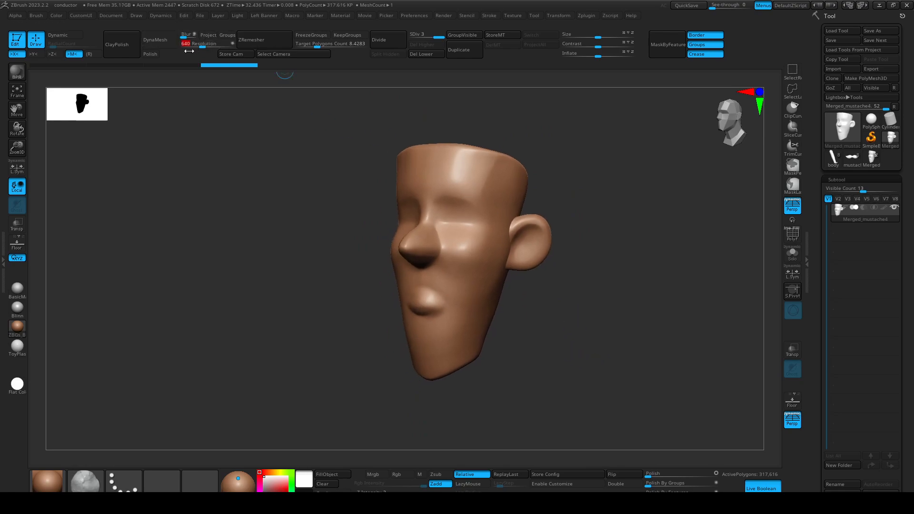
# Try to DynaMesh the cloned head at resolutions 640 and 2216 without freezing its subdivision levels.
pyautogui.click(155, 39)
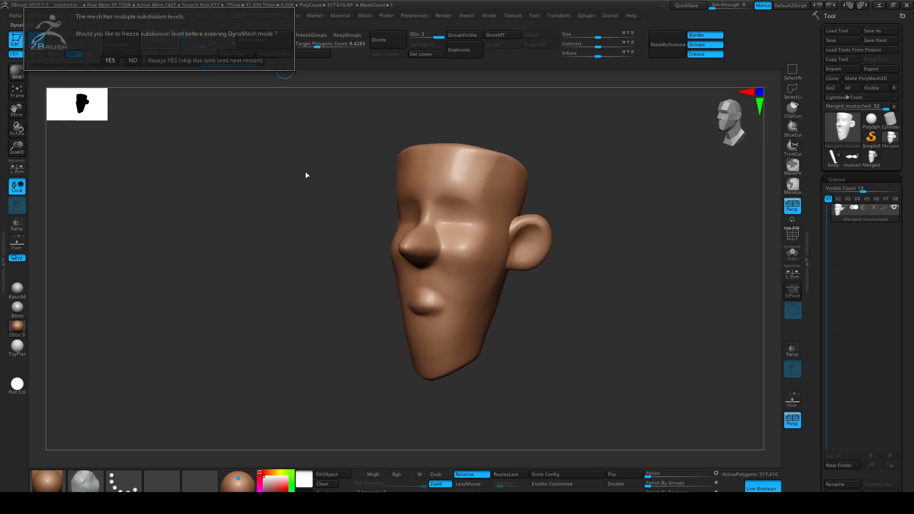
pyautogui.click(132, 60)
pyautogui.hotkey('ctrl', 'z')
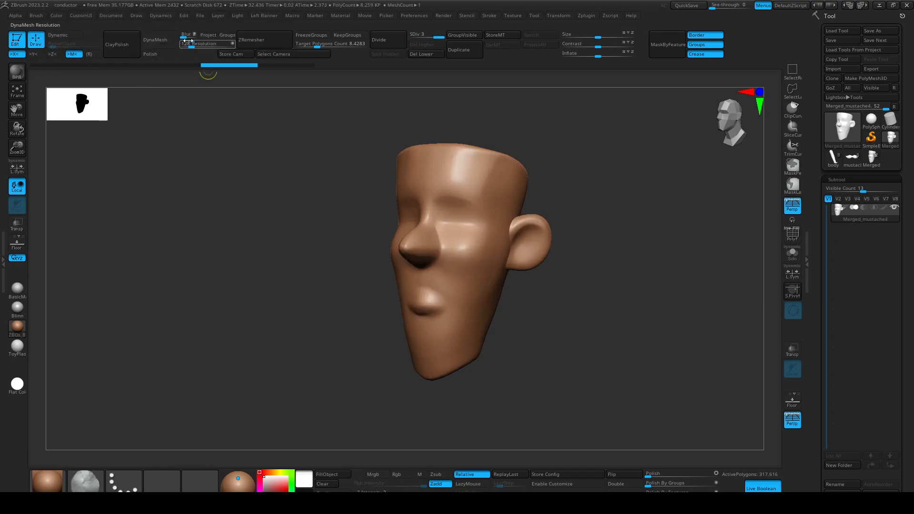
pyautogui.moveTo(219, 46); pyautogui.dragTo(216, 46)
pyautogui.click(155, 40)
pyautogui.click(135, 56)
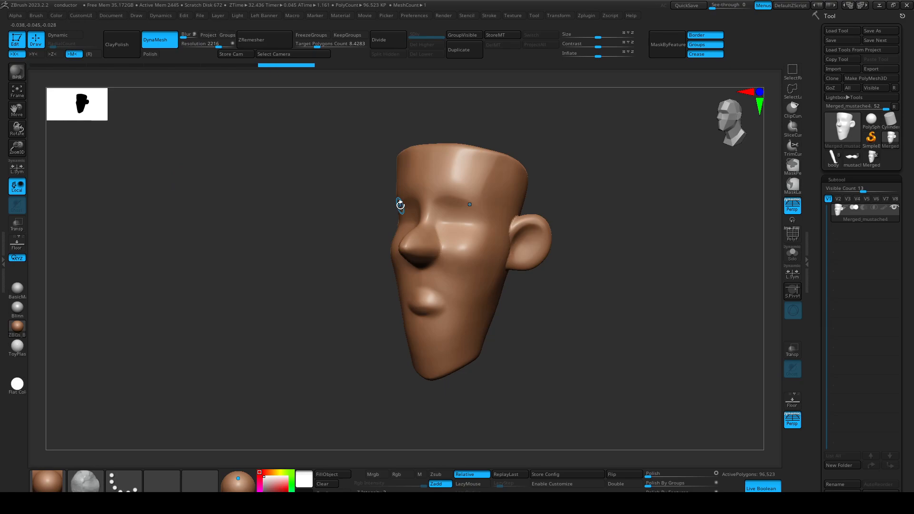
# Duplicate the head subtool and DynaMesh the copy at resolution 1152 without freezing its subdivision levels.
pyautogui.moveTo(823, 475); pyautogui.dragTo(821, 422)
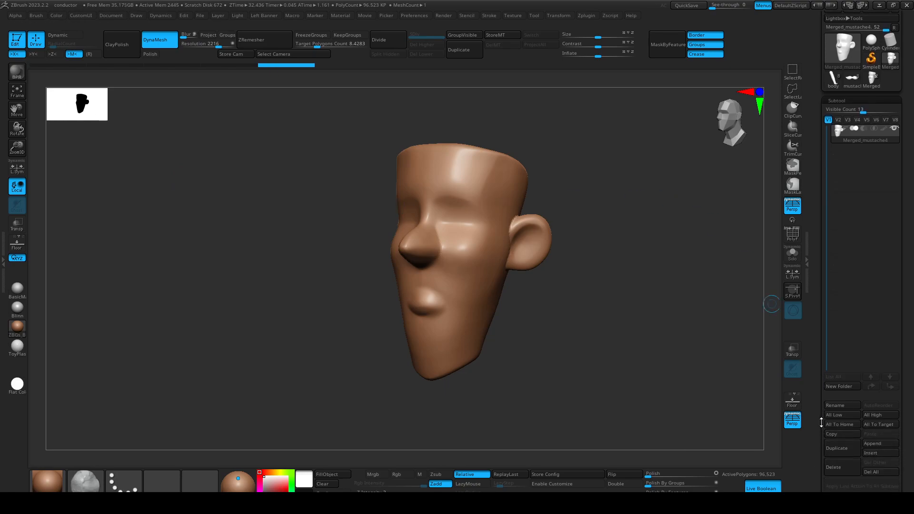
pyautogui.click(841, 448)
pyautogui.moveTo(644, 257); pyautogui.dragTo(610, 260)
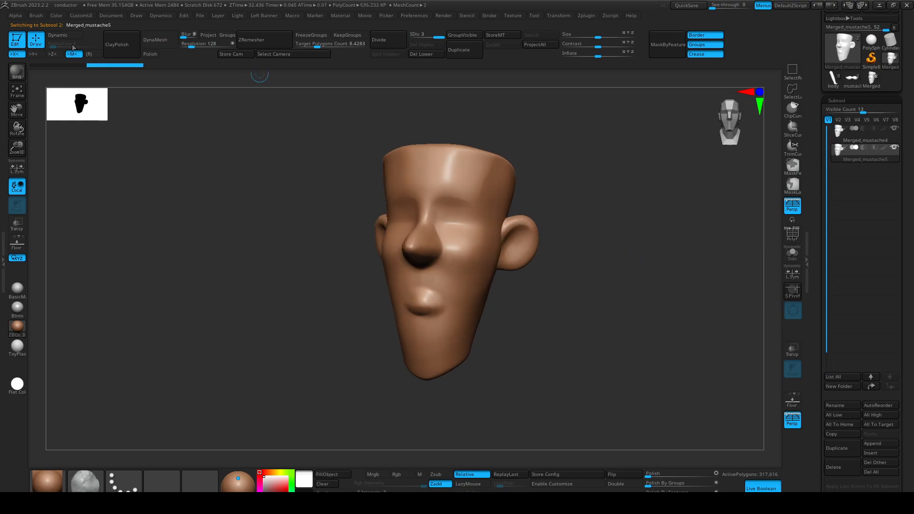
pyautogui.click(155, 40)
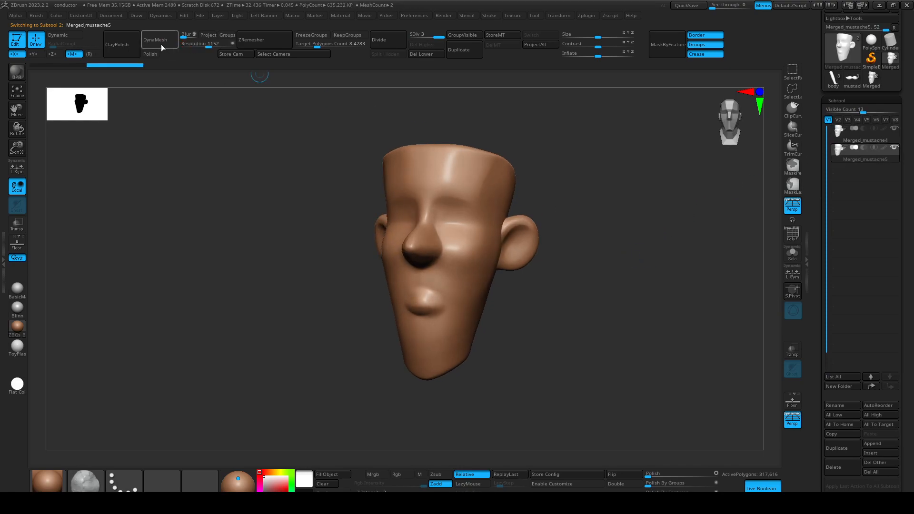
pyautogui.click(135, 65)
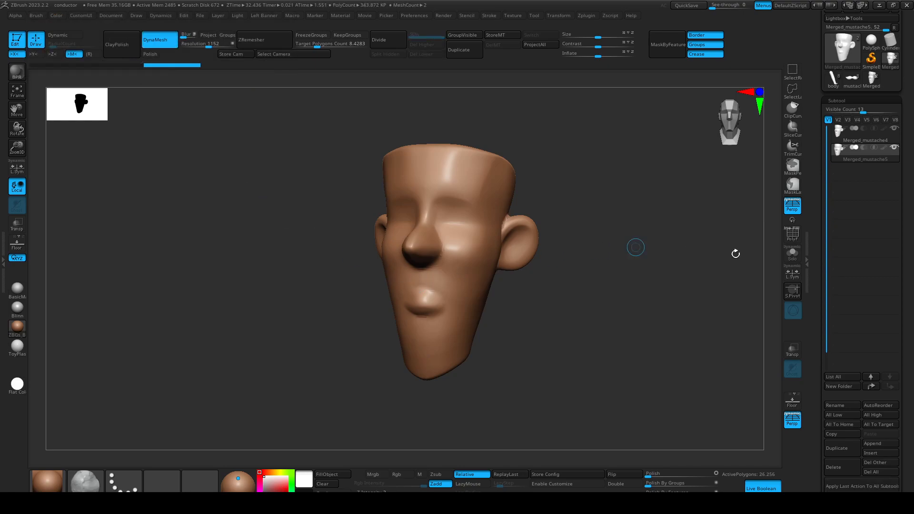
# ZRemesh the duplicate head in Solo mode and reselect the original high-resolution head subtool.
pyautogui.click(794, 254)
pyautogui.keyDown('ctrl'); pyautogui.moveTo(601, 282); pyautogui.dragTo(619, 310, button='right'); pyautogui.keyUp('ctrl')
pyautogui.keyDown('alt'); pyautogui.moveTo(617, 307); pyautogui.dragTo(601, 320); pyautogui.keyUp('alt')
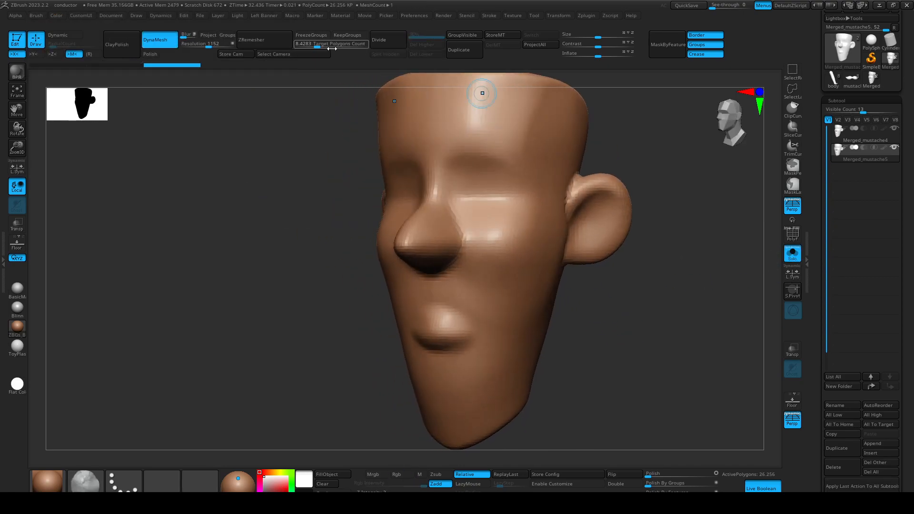
pyautogui.click(265, 41)
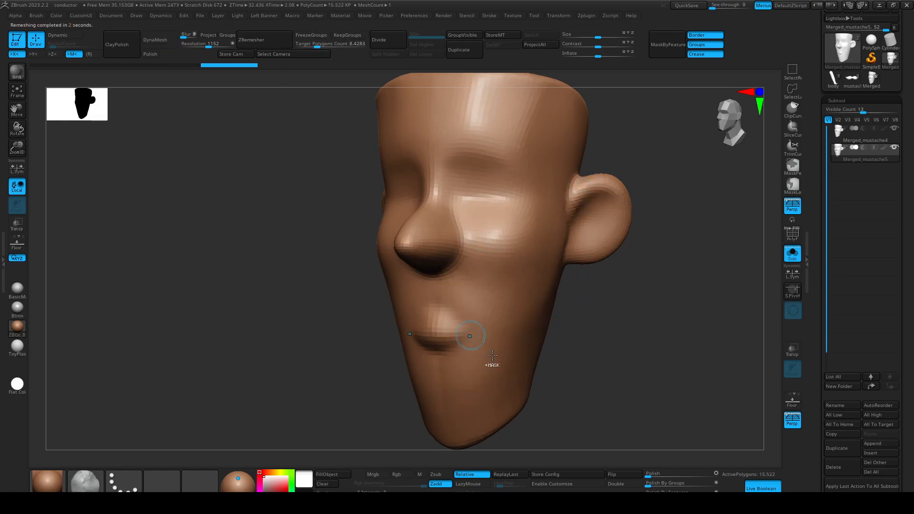
pyautogui.moveTo(574, 388)
pyautogui.keyDown('shift'); pyautogui.mouseDown()
pyautogui.moveTo(622, 387)
pyautogui.moveTo(578, 373)
pyautogui.mouseUp(); pyautogui.keyUp('shift')
pyautogui.click(845, 134)
# Try Mirror And Weld on the original head after deleting its lower subdivision levels, and view it from the front.
pyautogui.press('2')
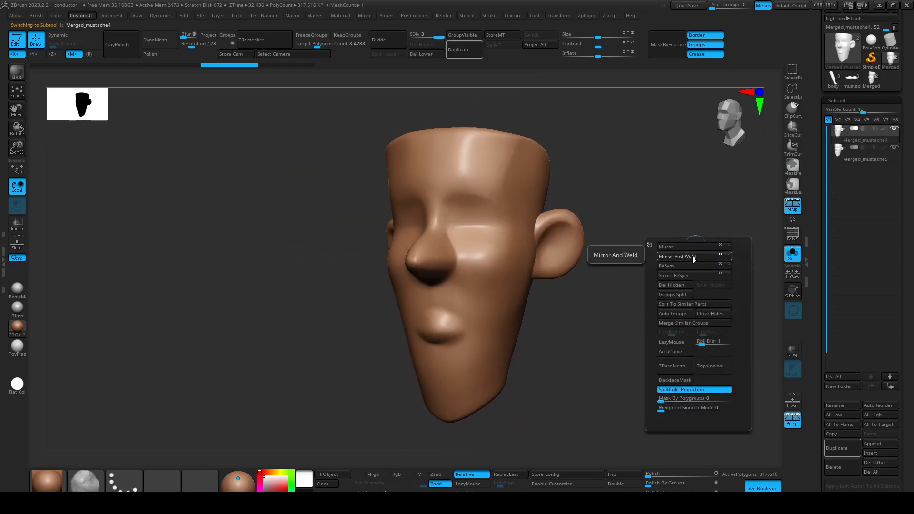
pyautogui.click(694, 257)
pyautogui.click(427, 54)
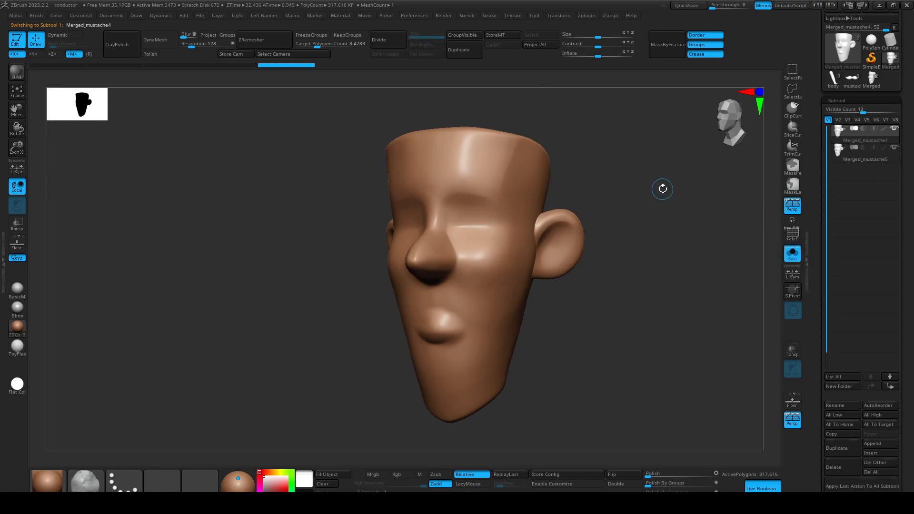
pyautogui.press('2')
pyautogui.click(653, 205)
pyautogui.moveTo(651, 150); pyautogui.dragTo(668, 195)
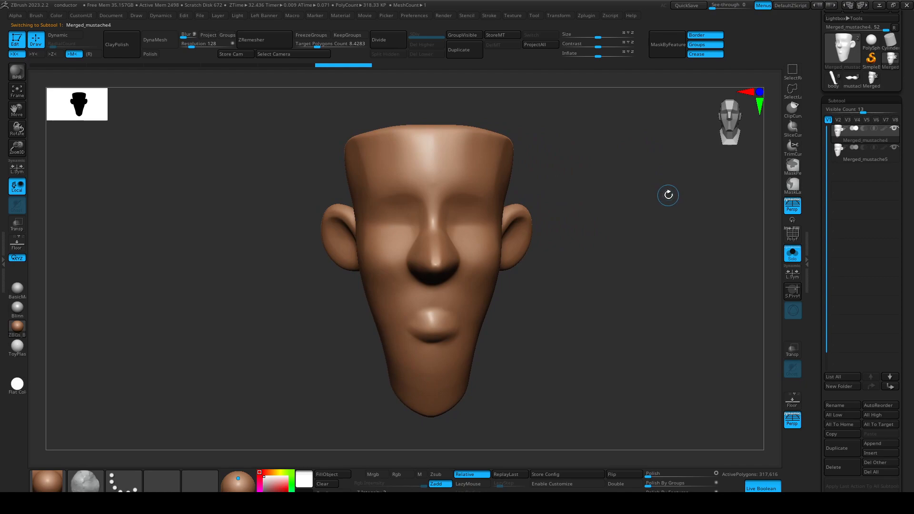
# Try to flip the original head with Mirror and weld it symmetrically from its other half.
pyautogui.press('2')
pyautogui.click(673, 199)
pyautogui.click(671, 204)
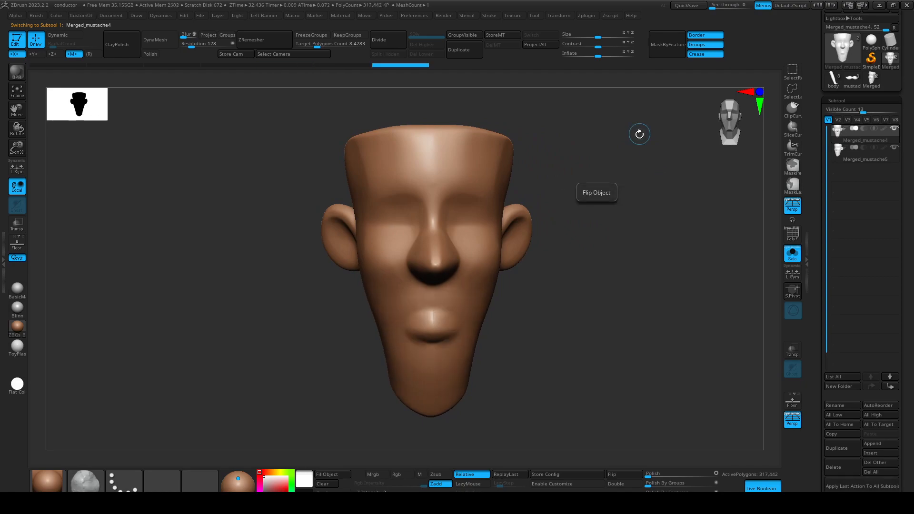
pyautogui.moveTo(640, 133); pyautogui.dragTo(608, 134)
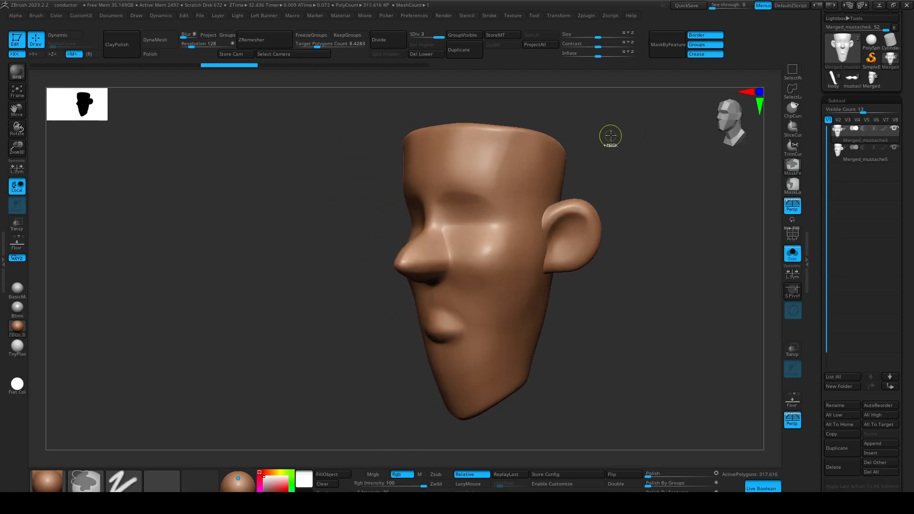
# Delete the original head's lower subdivision levels and make the mesh symmetrical with Mirror And Weld.
pyautogui.press('2')
pyautogui.click(671, 181)
pyautogui.click(441, 55)
pyautogui.press('2')
pyautogui.click(655, 227)
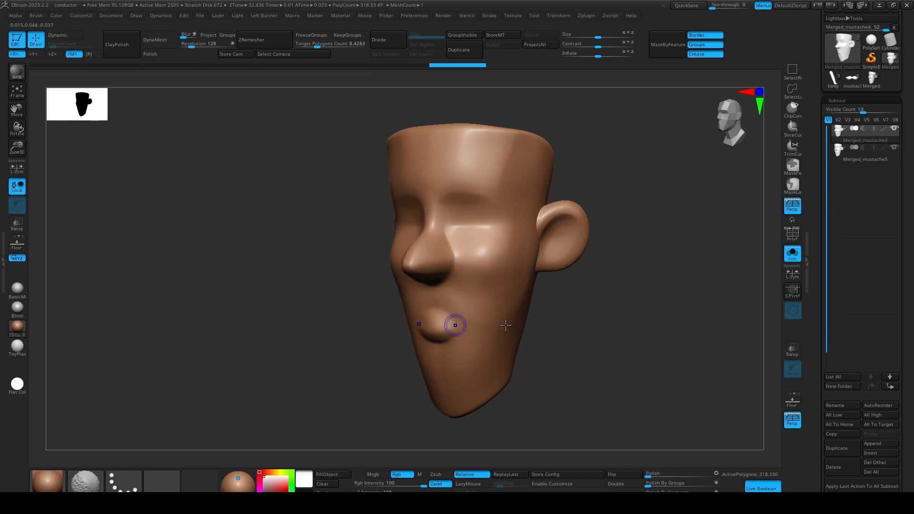
# Subdivide the remeshed duplicate head up to level 4 and smooth the area between chin and mouth.
pyautogui.click(841, 159)
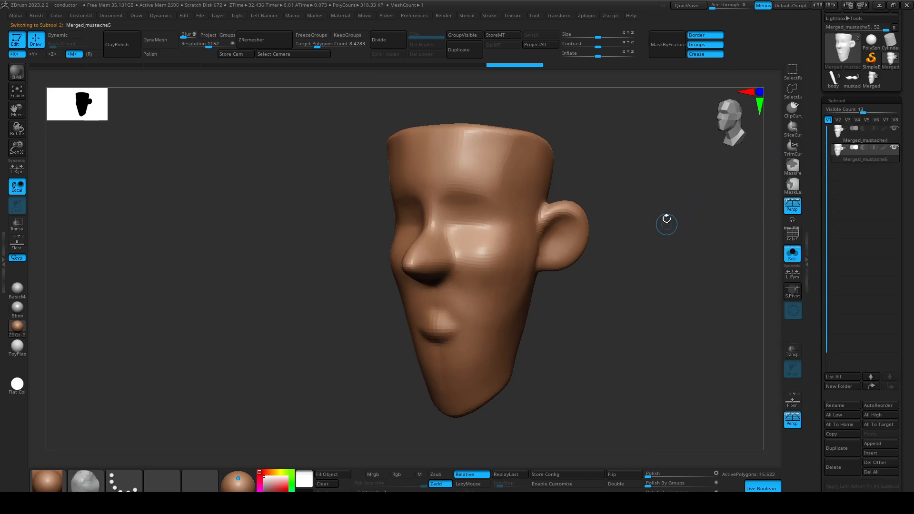
pyautogui.press('ctrl')
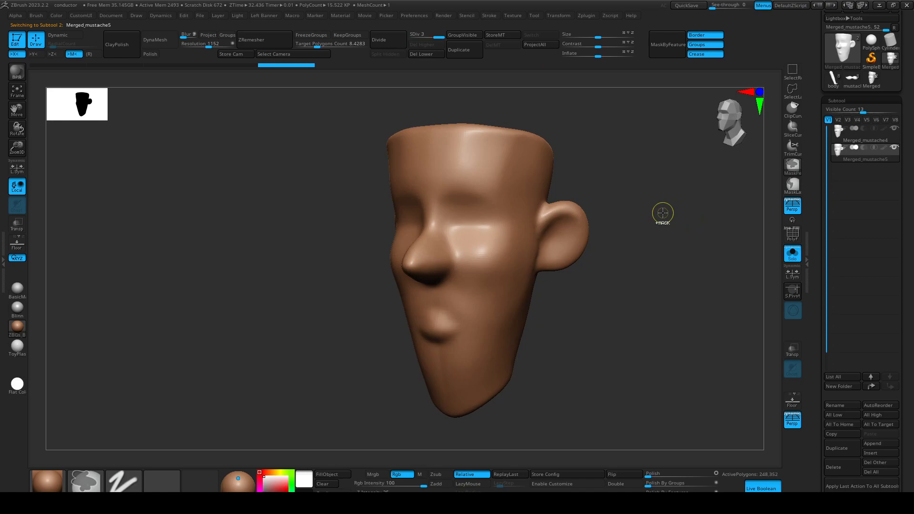
pyautogui.hotkey('ctrl', 'shift', 'z')
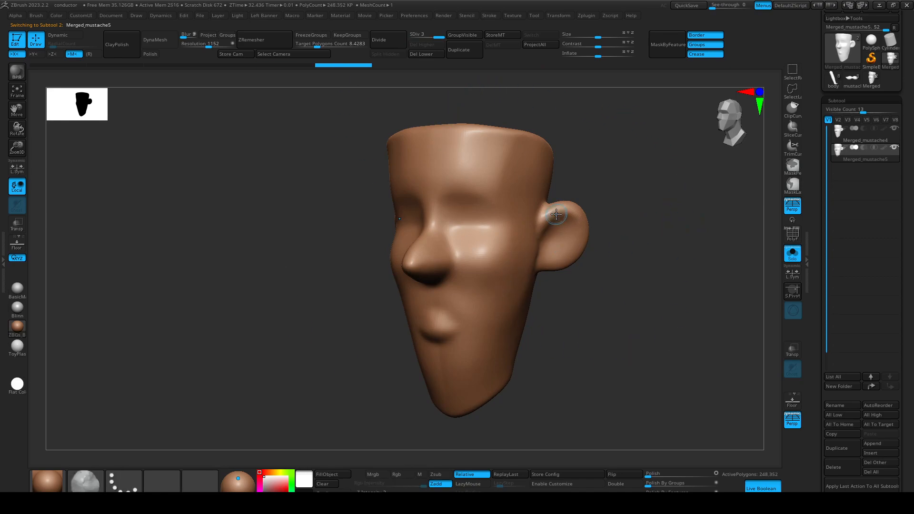
pyautogui.hotkey('shift', 'f')
pyautogui.hotkey('shift', 'f')
pyautogui.moveTo(596, 310)
pyautogui.mouseDown()
pyautogui.moveTo(573, 308)
pyautogui.moveTo(584, 307)
pyautogui.mouseUp()
pyautogui.hotkey('ctrl', 'd')
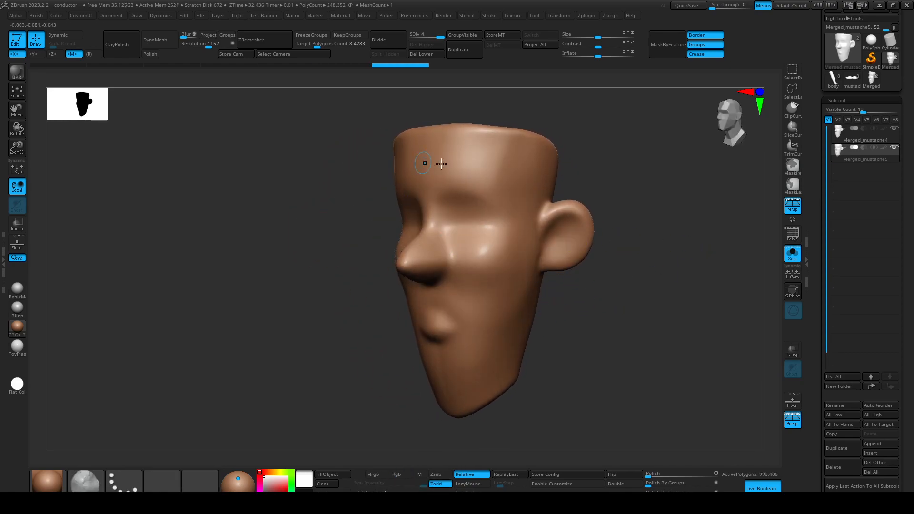
pyautogui.keyDown('shift'); pyautogui.moveTo(432, 384); pyautogui.dragTo(440, 351); pyautogui.keyUp('shift')
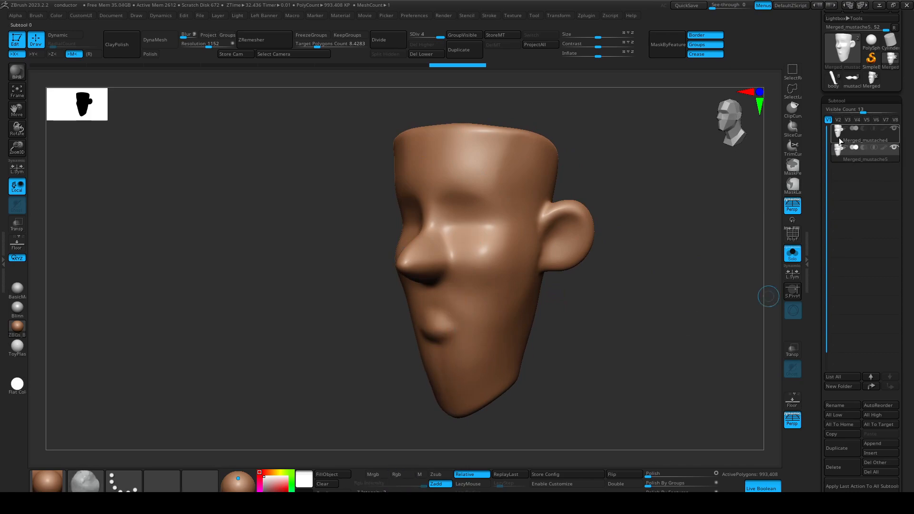
# Compare the original head with the remeshed duplicate in and out of Solo mode and examine its polygroups.
pyautogui.click(839, 138)
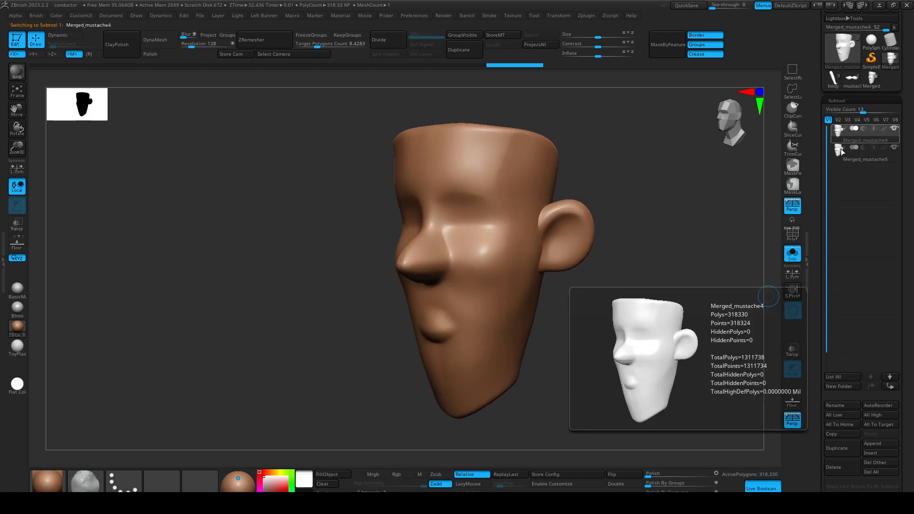
pyautogui.click(787, 255)
pyautogui.click(786, 254)
pyautogui.click(786, 255)
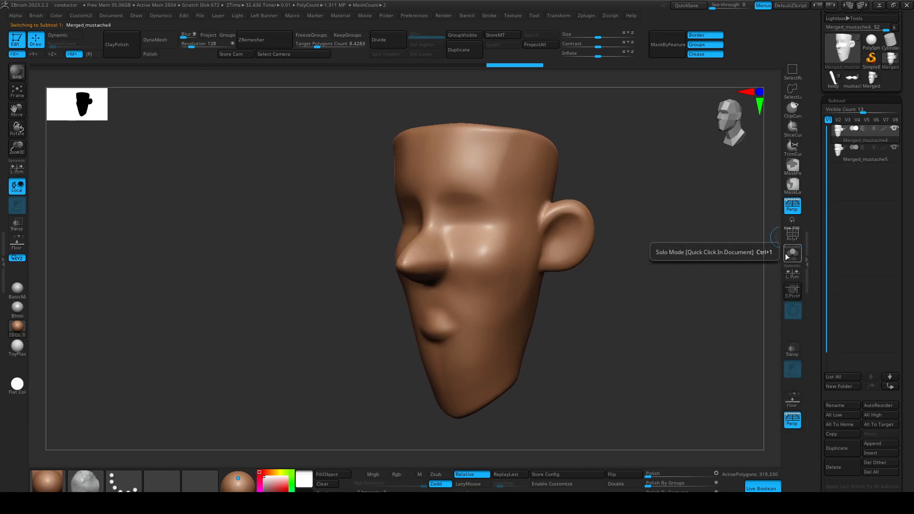
pyautogui.hotkey('shift', 'f')
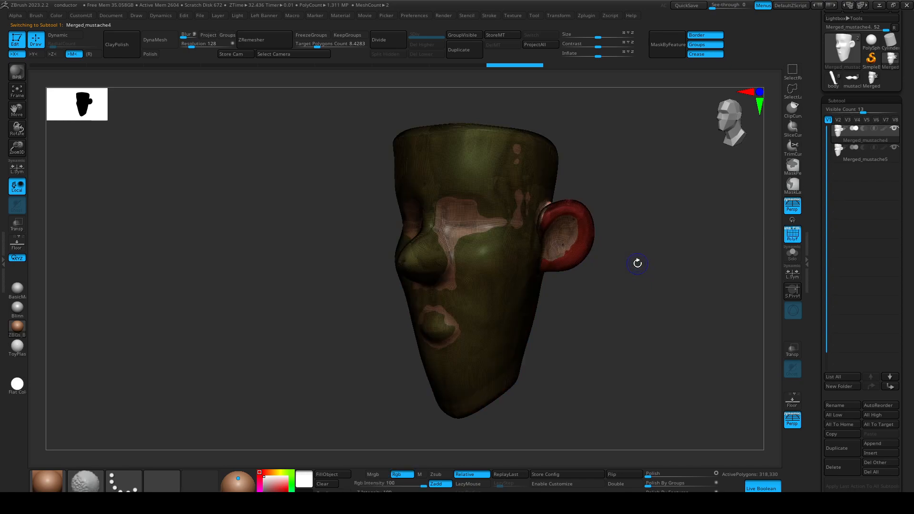
pyautogui.hotkey('shift', 'f')
pyautogui.click(798, 261)
# Rename the remeshed duplicate head subtool as retop_face.
pyautogui.click(838, 153)
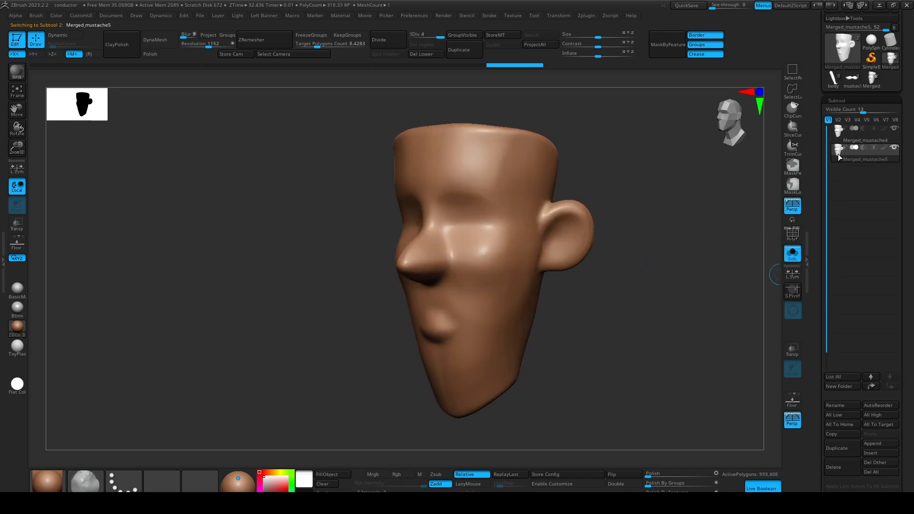
pyautogui.click(839, 406)
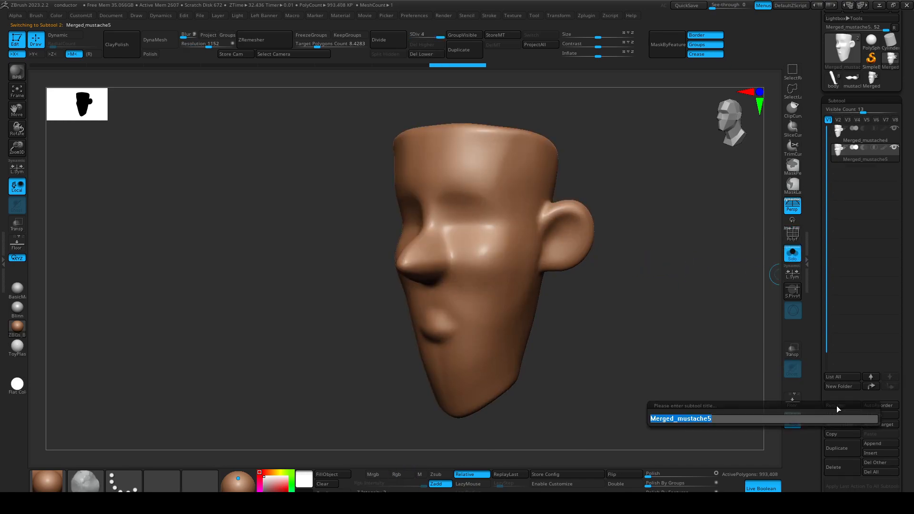
pyautogui.press('BackSpace')
pyautogui.write('retop_face')
pyautogui.press('Return')
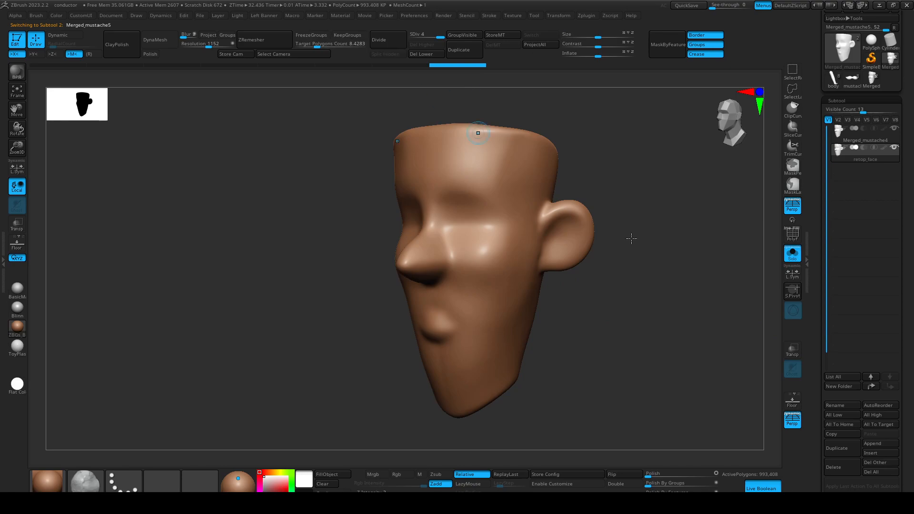
# Lower retop_face to subdivision level 1 and project the original head's shape onto it with ProjectAll.
pyautogui.moveTo(834, 490); pyautogui.dragTo(827, 415)
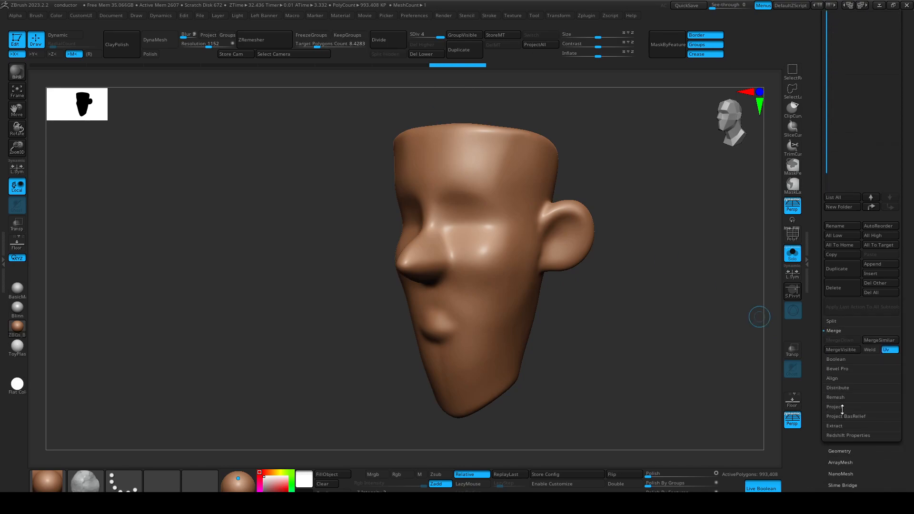
pyautogui.click(842, 408)
pyautogui.click(841, 397)
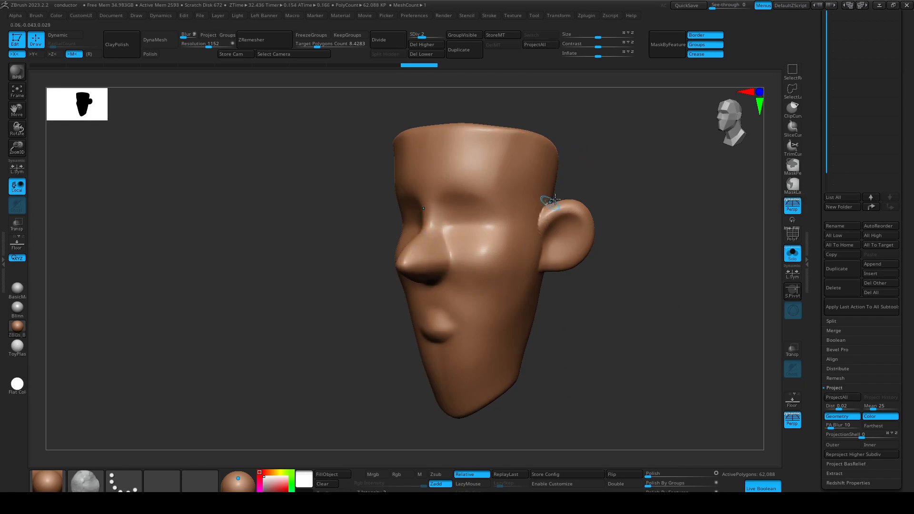
pyautogui.hotkey('ctrl', 'z')
pyautogui.hotkey('shift', 'd')
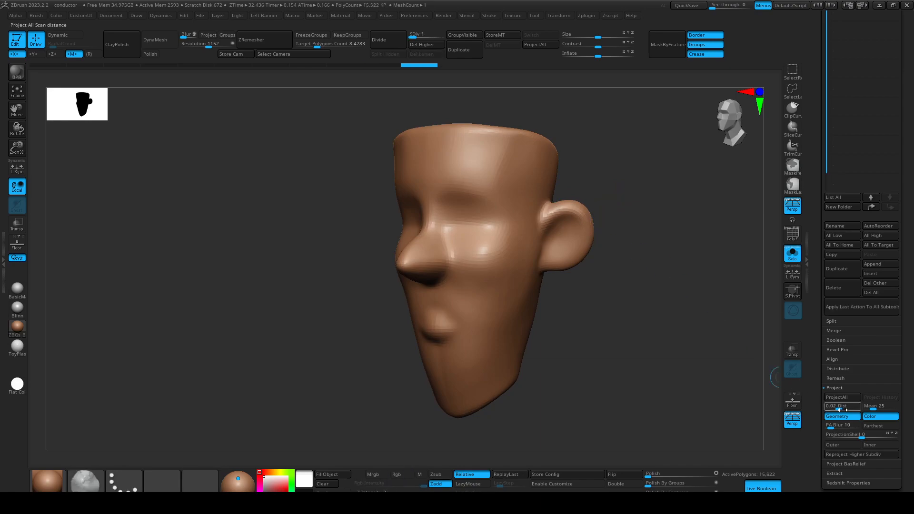
pyautogui.moveTo(690, 191); pyautogui.dragTo(649, 314)
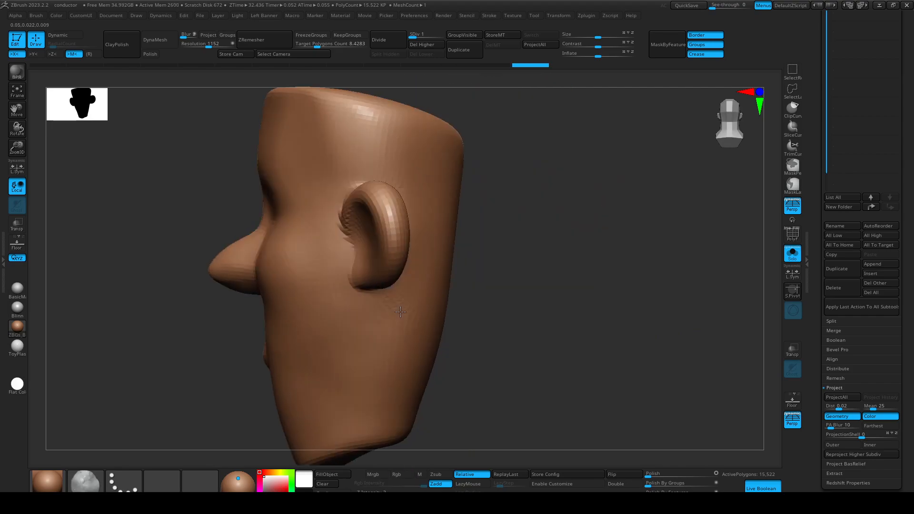
pyautogui.moveTo(429, 300)
pyautogui.mouseDown()
pyautogui.moveTo(439, 310)
pyautogui.moveTo(777, 370)
pyautogui.mouseUp()
pyautogui.click(834, 400)
# Smooth the uneven polygons around and behind the ears on the level 1 mesh and run ProjectAll again.
pyautogui.moveTo(608, 253); pyautogui.dragTo(464, 244)
pyautogui.moveTo(200, 129); pyautogui.dragTo(245, 153)
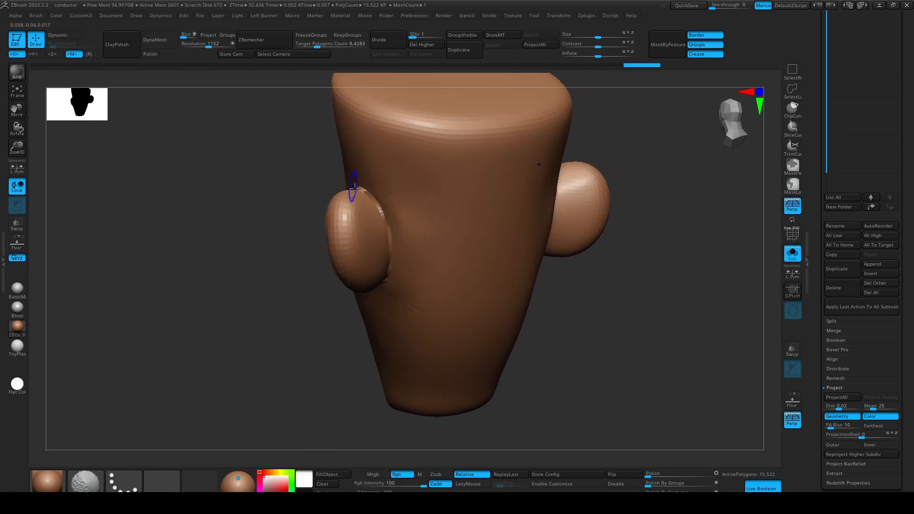
pyautogui.moveTo(364, 198)
pyautogui.mouseDown()
pyautogui.moveTo(390, 235)
pyautogui.moveTo(398, 304)
pyautogui.mouseUp()
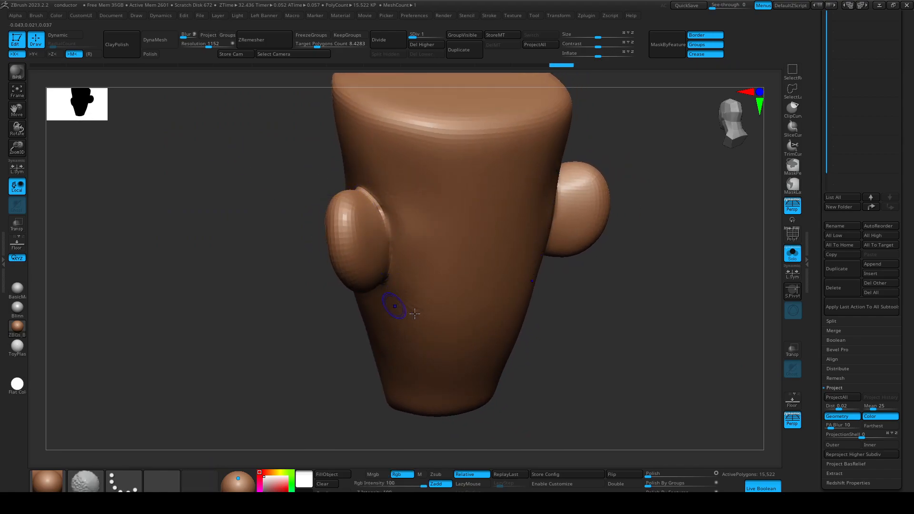
pyautogui.click(837, 397)
pyautogui.moveTo(667, 341); pyautogui.dragTo(533, 290)
pyautogui.moveTo(355, 279)
pyautogui.keyDown('shift'); pyautogui.mouseDown()
pyautogui.moveTo(414, 290)
pyautogui.moveTo(381, 286)
pyautogui.moveTo(395, 300)
pyautogui.mouseUp(); pyautogui.keyUp('shift')
pyautogui.moveTo(662, 210); pyautogui.dragTo(649, 275)
pyautogui.moveTo(312, 204)
pyautogui.mouseDown()
pyautogui.moveTo(306, 210)
pyautogui.moveTo(342, 230)
pyautogui.moveTo(346, 220)
pyautogui.mouseUp()
pyautogui.keyDown('shift'); pyautogui.moveTo(352, 206); pyautogui.dragTo(371, 192); pyautogui.keyUp('shift')
pyautogui.moveTo(513, 203); pyautogui.dragTo(495, 286)
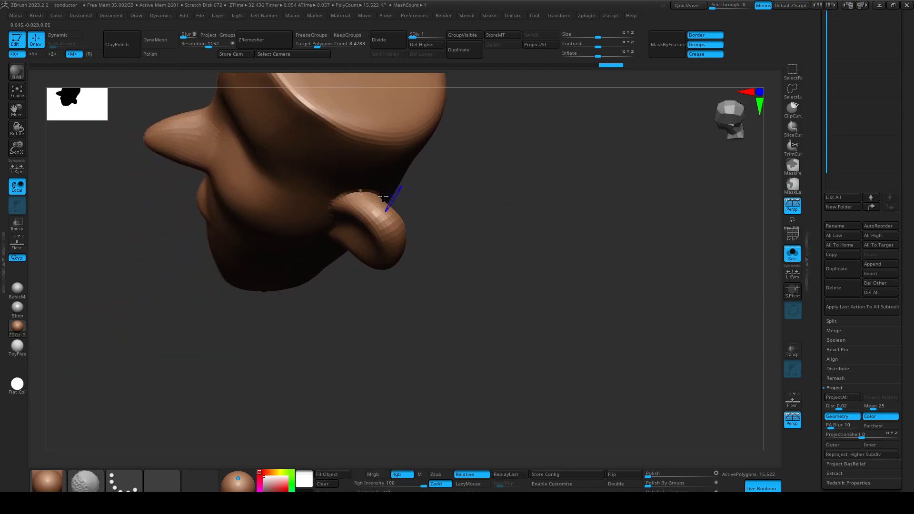
# Correct and smooth the spiky polygons where the top of the ear joins the head, and reproject the original shape.
pyautogui.moveTo(498, 228); pyautogui.dragTo(629, 287)
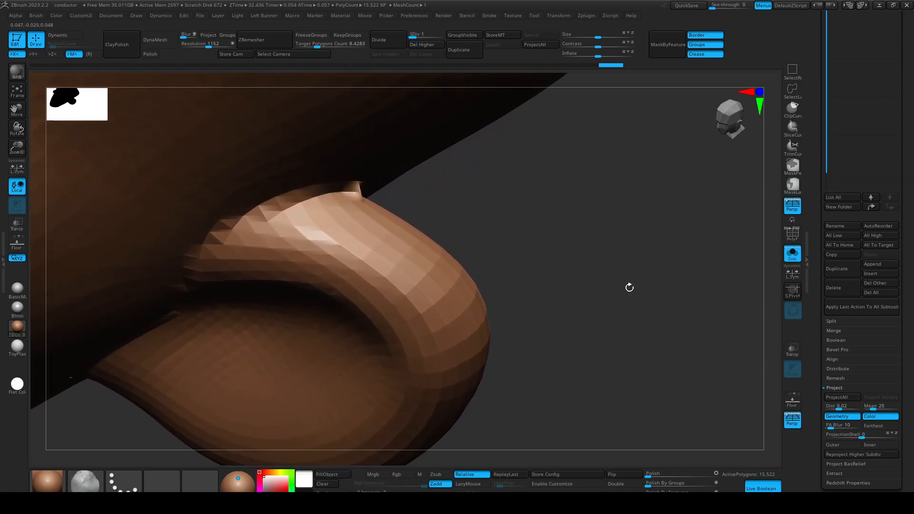
pyautogui.hotkey('shift', 'f')
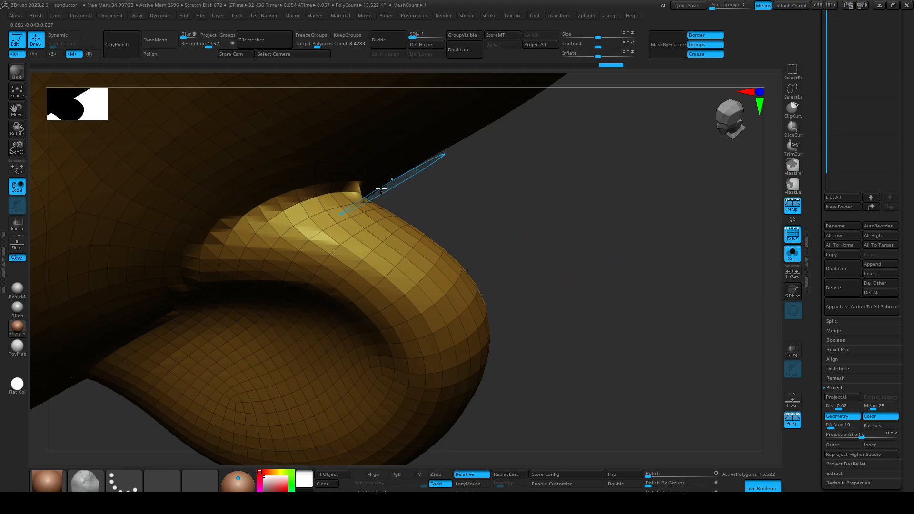
pyautogui.press('s')
pyautogui.moveTo(367, 193); pyautogui.dragTo(351, 192)
pyautogui.hotkey('ctrl', 'z')
pyautogui.moveTo(359, 195)
pyautogui.mouseDown(button='right')
pyautogui.moveTo(348, 200)
pyautogui.moveTo(360, 197)
pyautogui.mouseUp(button='right')
pyautogui.press('s')
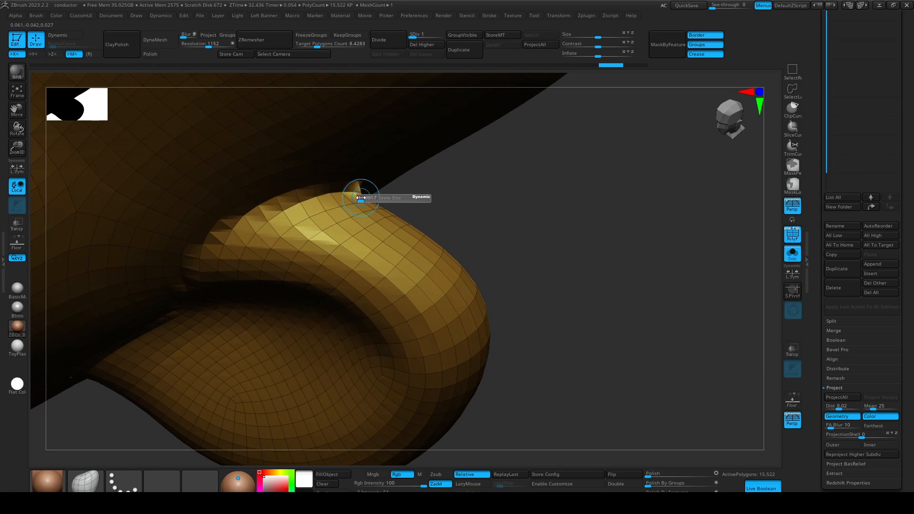
pyautogui.moveTo(322, 190); pyautogui.dragTo(349, 184, button='right')
pyautogui.keyDown('shift'); pyautogui.moveTo(408, 220); pyautogui.dragTo(346, 203); pyautogui.keyUp('shift')
pyautogui.click(852, 398)
# Run ProjectAll on retop_face while raising its subdivision level step by step up to 4.
pyautogui.keyDown('ctrl'); pyautogui.moveTo(619, 331); pyautogui.dragTo(577, 349, button='right'); pyautogui.keyUp('ctrl')
pyautogui.hotkey('shift', 'f')
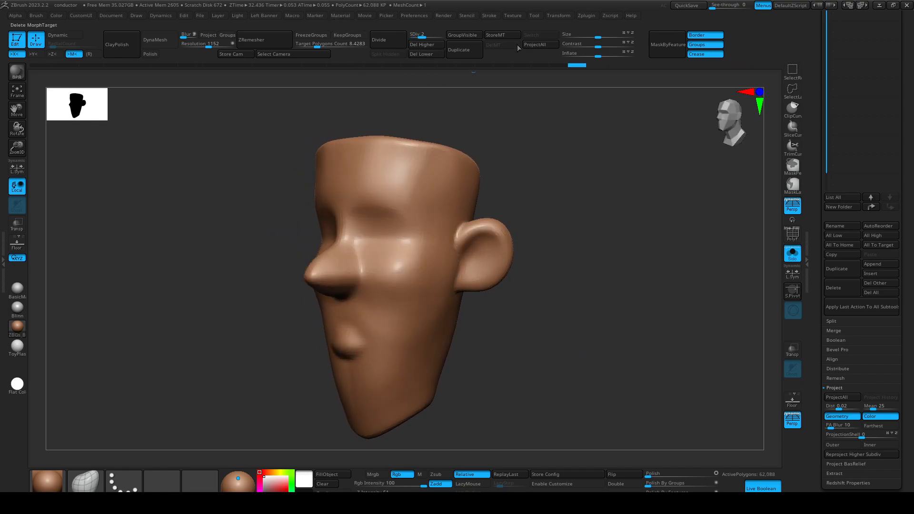
pyautogui.click(545, 44)
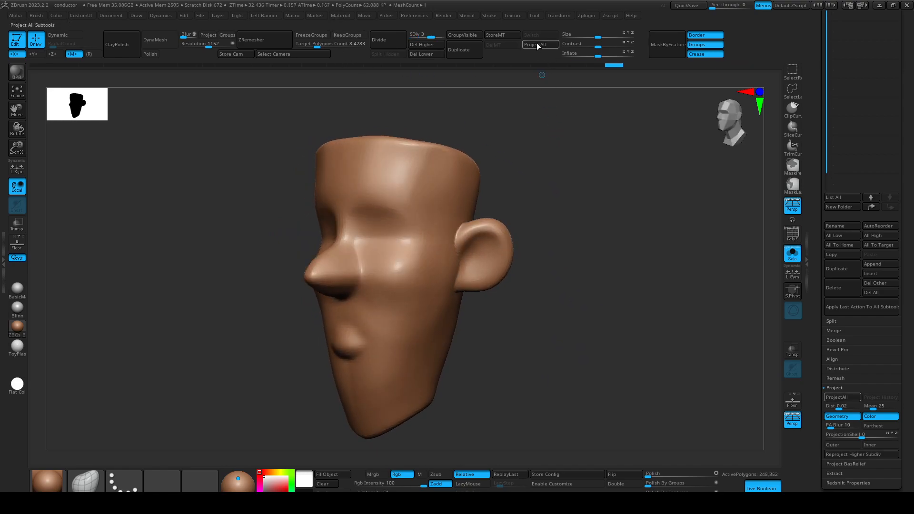
pyautogui.press('d')
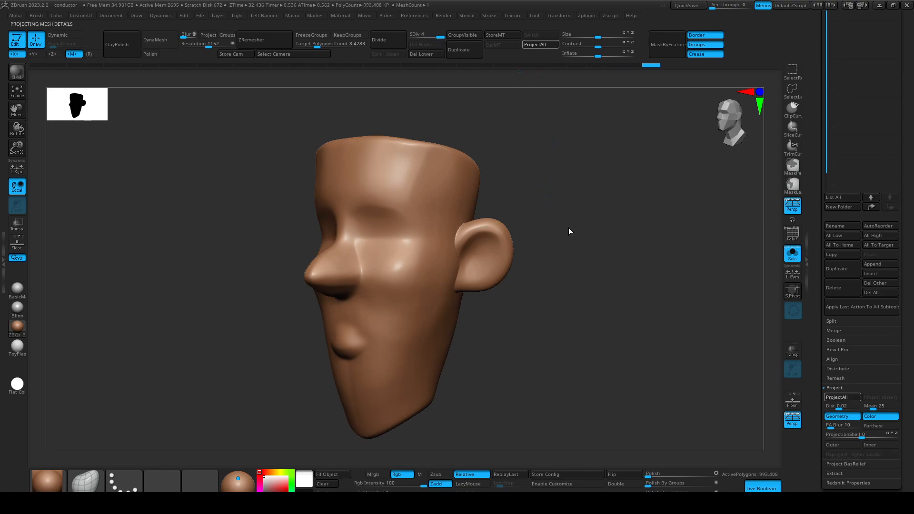
# Check the projected ear and sharpen the crease where the nose meets the cheek with the DamStandard brush.
pyautogui.keyDown('ctrl'); pyautogui.moveTo(496, 316); pyautogui.dragTo(422, 296, button='right'); pyautogui.keyUp('ctrl')
pyautogui.moveTo(451, 122); pyautogui.dragTo(537, 241, button='right')
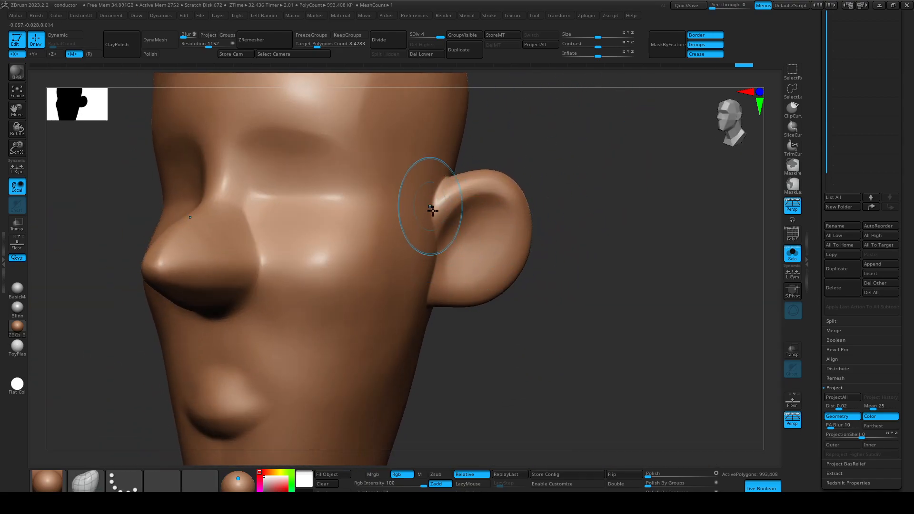
pyautogui.moveTo(562, 300); pyautogui.dragTo(504, 304, button='right')
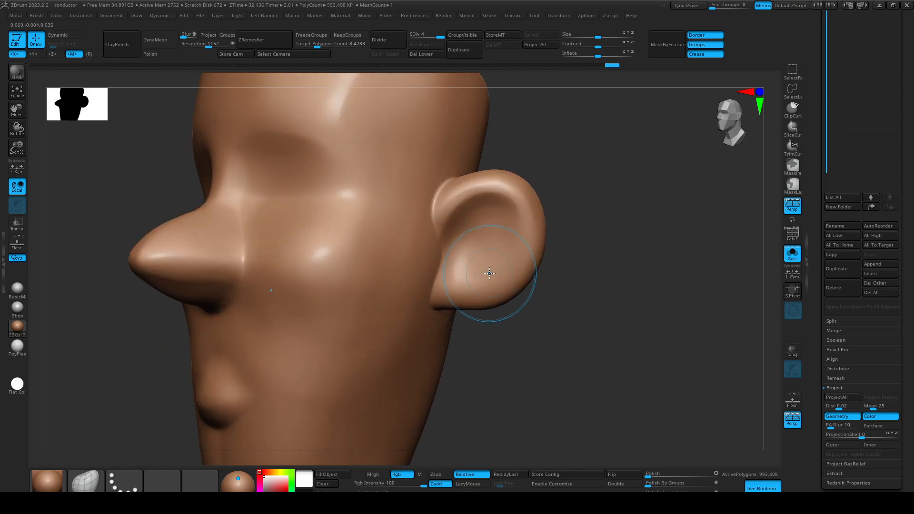
pyautogui.press('ctrl')
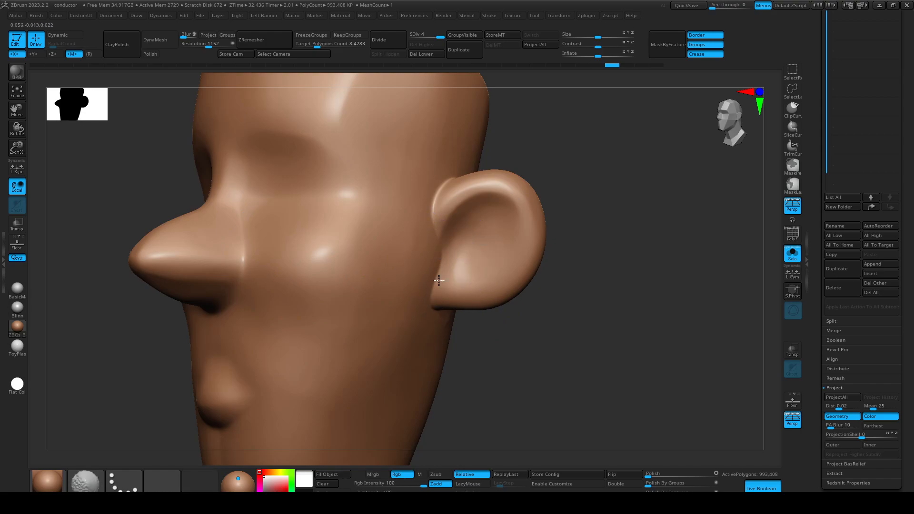
pyautogui.moveTo(476, 333); pyautogui.dragTo(498, 354, button='right')
pyautogui.press('b')
pyautogui.press('d')
pyautogui.press('s')
pyautogui.moveTo(200, 294)
pyautogui.mouseDown(button='right')
pyautogui.moveTo(230, 285)
pyautogui.moveTo(163, 350)
pyautogui.mouseUp(button='right')
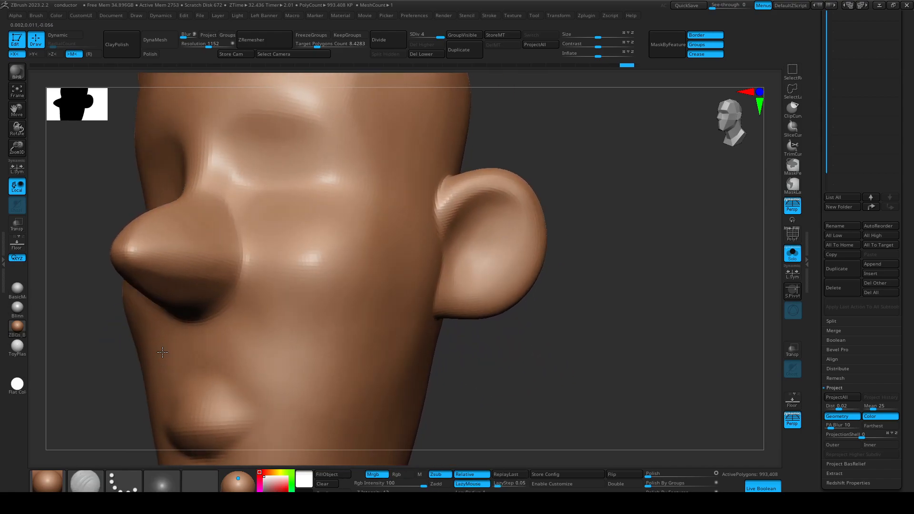
pyautogui.press('s')
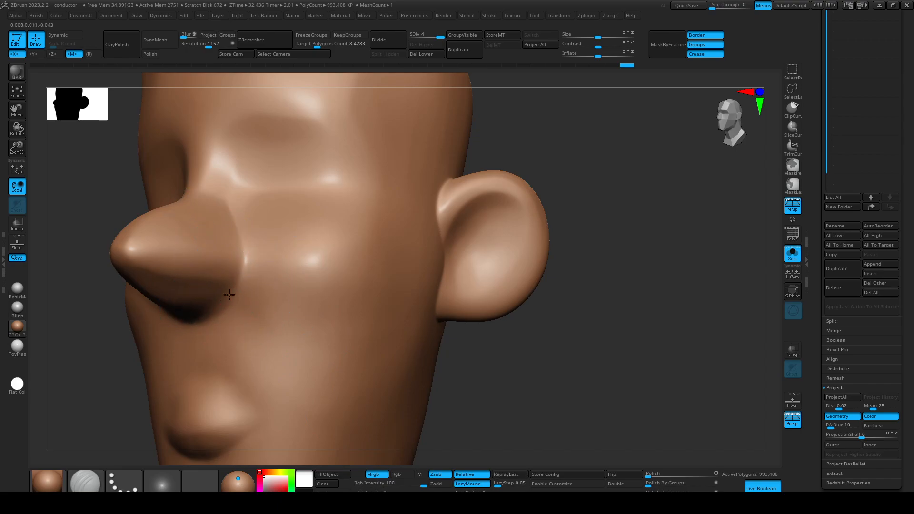
pyautogui.press('s')
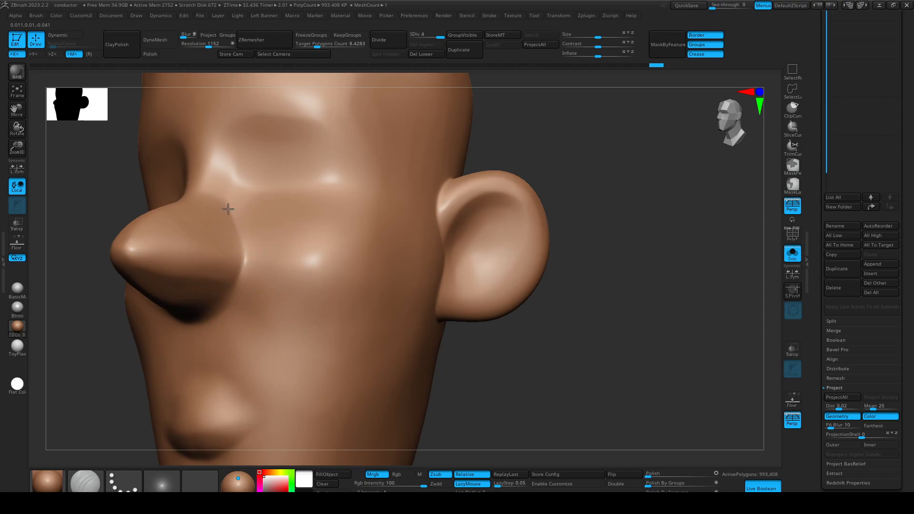
# Refine the crease under the lower lip and smooth the surface beside the nose.
pyautogui.keyDown('ctrl'); pyautogui.moveTo(285, 329); pyautogui.dragTo(304, 262, button='right'); pyautogui.keyUp('ctrl')
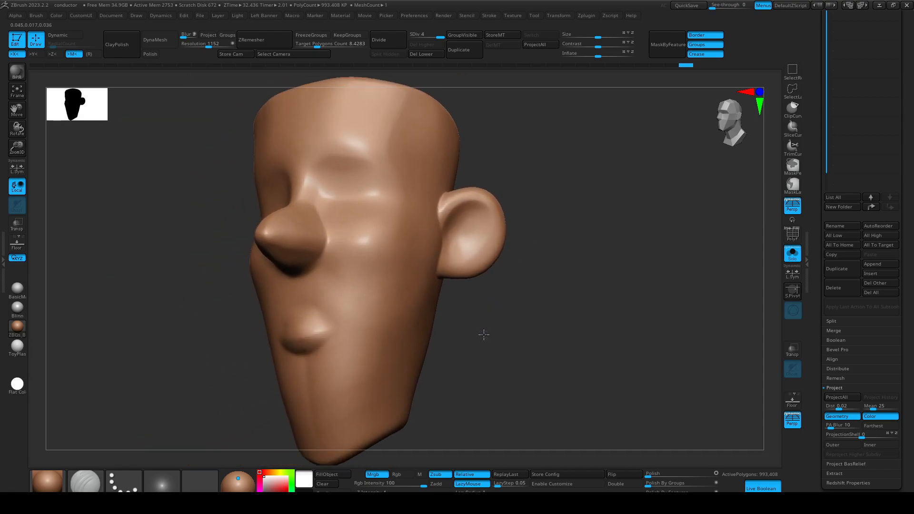
pyautogui.moveTo(484, 320); pyautogui.dragTo(478, 339, button='right')
pyautogui.moveTo(279, 352)
pyautogui.keyDown('ctrl'); pyautogui.mouseDown(button='right')
pyautogui.moveTo(327, 368)
pyautogui.moveTo(220, 351)
pyautogui.moveTo(322, 326)
pyautogui.mouseUp(button='right'); pyautogui.keyUp('ctrl')
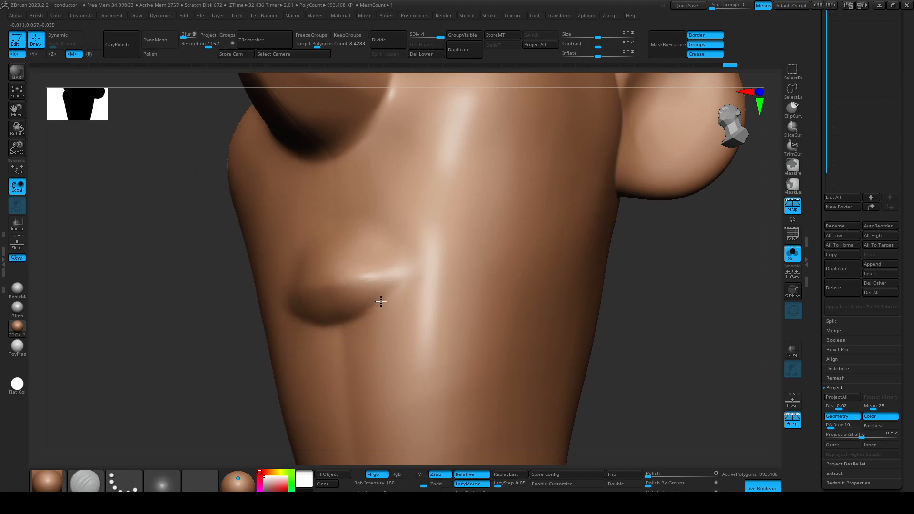
pyautogui.moveTo(357, 327)
pyautogui.mouseDown()
pyautogui.moveTo(318, 327)
pyautogui.moveTo(318, 293)
pyautogui.mouseUp()
pyautogui.press('f')
pyautogui.moveTo(206, 236); pyautogui.dragTo(204, 287)
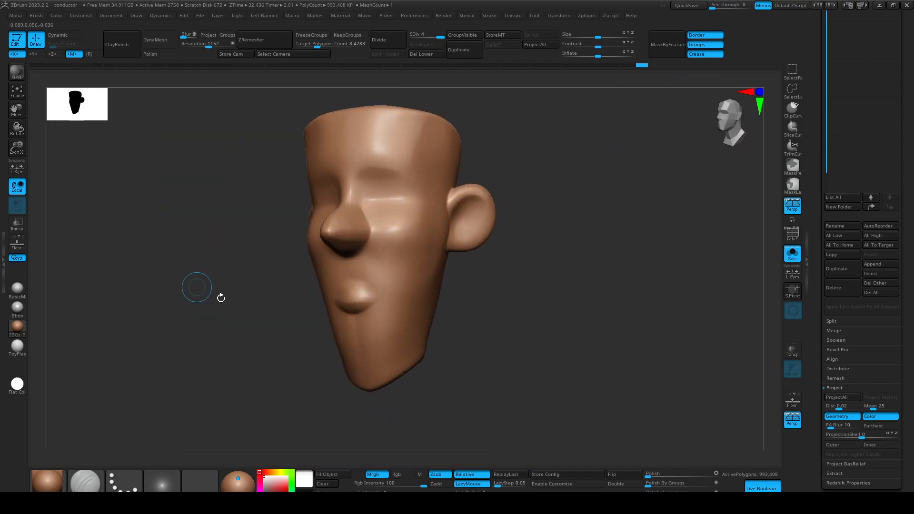
pyautogui.moveTo(484, 303); pyautogui.dragTo(478, 307)
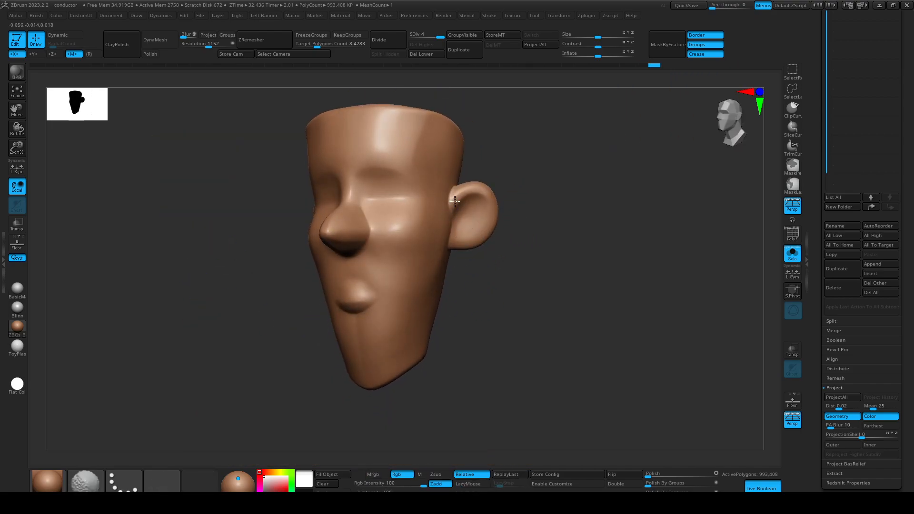
pyautogui.keyDown('shift'); pyautogui.moveTo(388, 250); pyautogui.dragTo(364, 215); pyautogui.keyUp('shift')
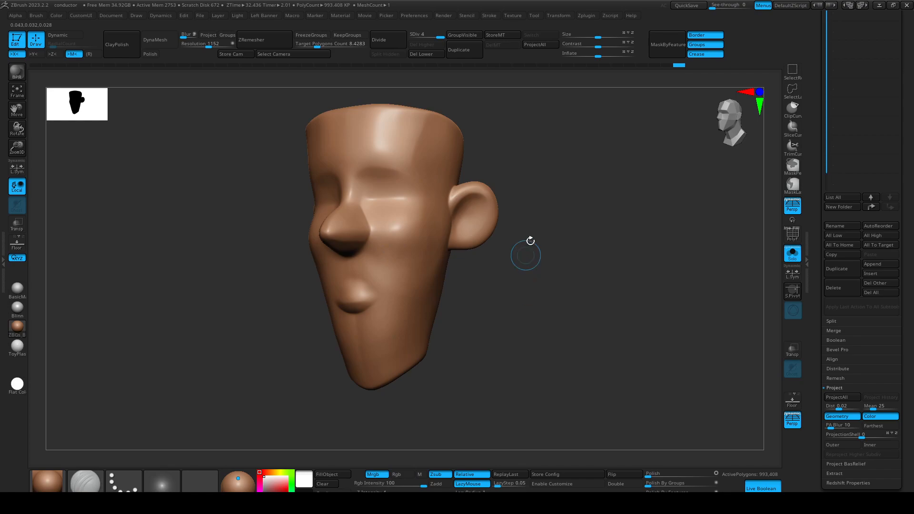
# Leave Solo mode and delete the original head subtool Merged_mustache4, keeping only retop_face.
pyautogui.click(793, 253)
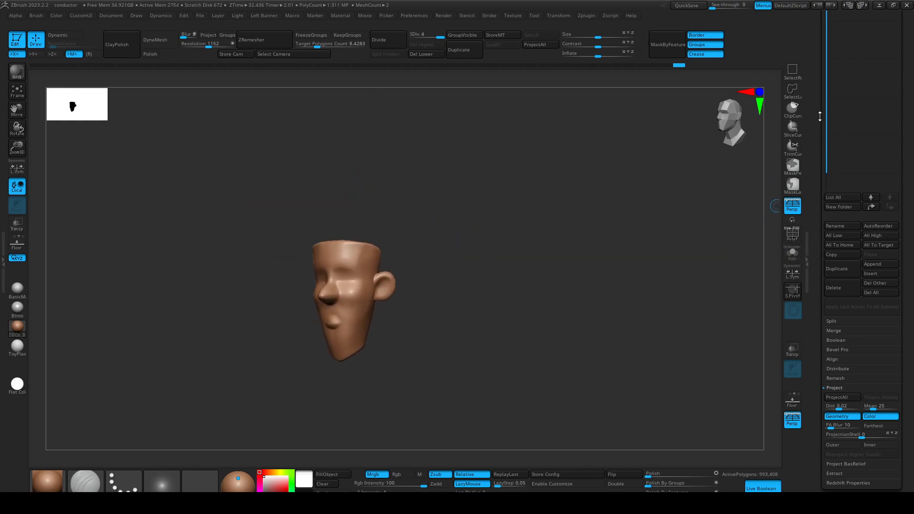
pyautogui.scroll(5, 845, 160)
pyautogui.click(850, 166)
pyautogui.click(842, 490)
pyautogui.click(715, 498)
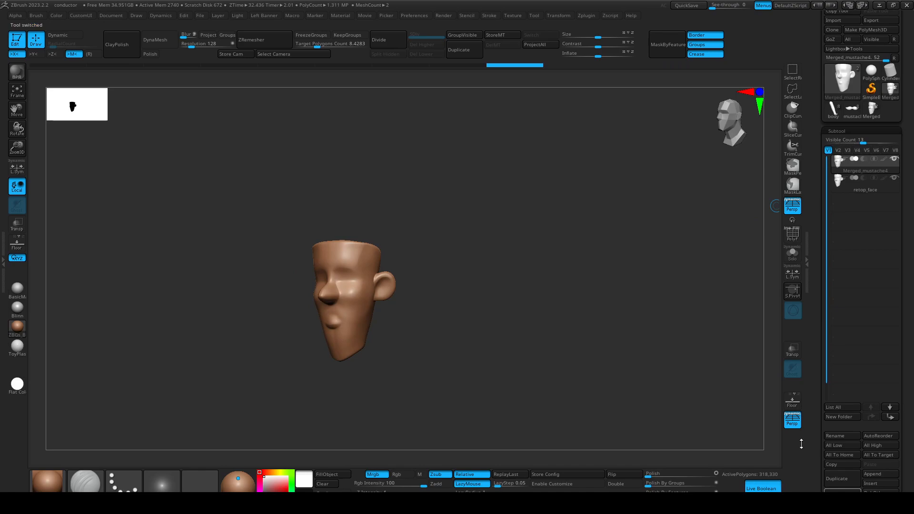
# Switch to the full conductor tool and insert retop_face directly below the old head subtool Merged_mustache4_1.
pyautogui.click(872, 109)
pyautogui.click(872, 279)
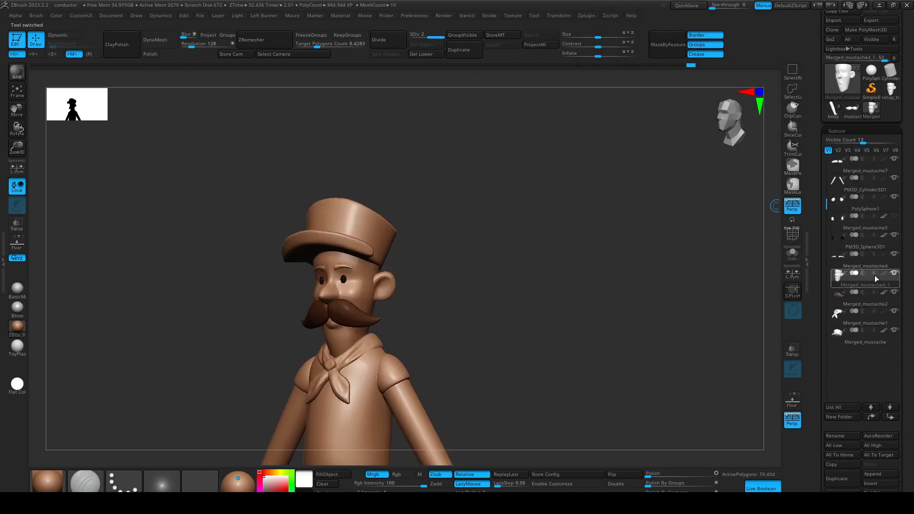
pyautogui.click(879, 484)
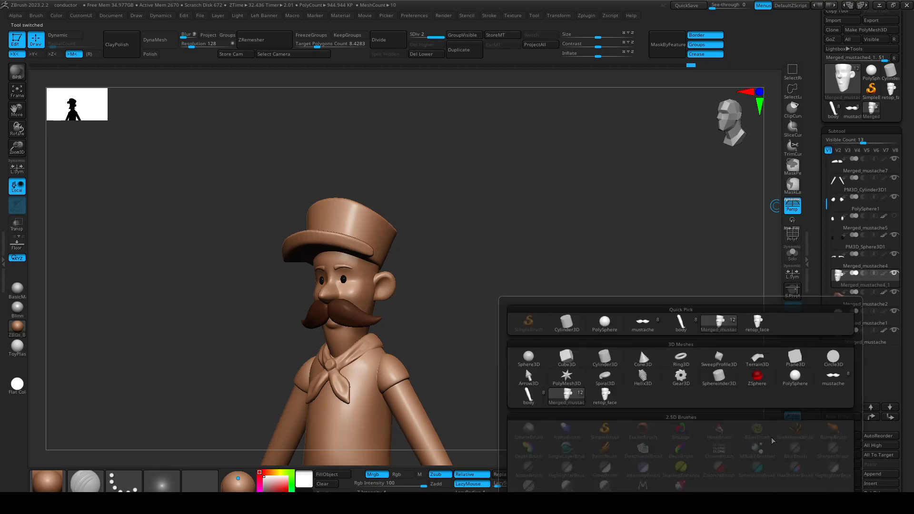
pyautogui.click(765, 327)
# Delete the old head subtool Merged_mustache4_1 from the conductor.
pyautogui.click(857, 280)
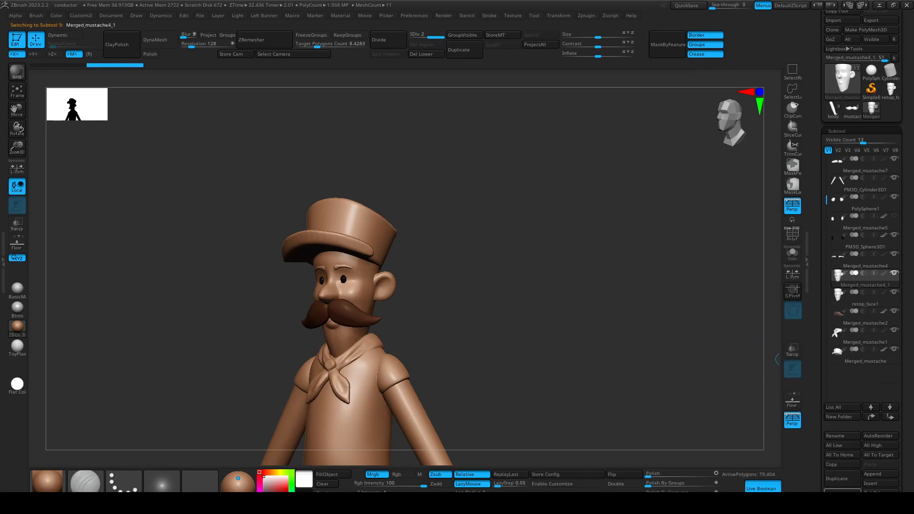
pyautogui.click(840, 495)
pyautogui.click(714, 495)
# Check the inserted head on the character and lower retop_face1 to subdivision level 1.
pyautogui.keyDown('alt'); pyautogui.moveTo(455, 284); pyautogui.dragTo(563, 261); pyautogui.keyUp('alt')
pyautogui.press('shift')
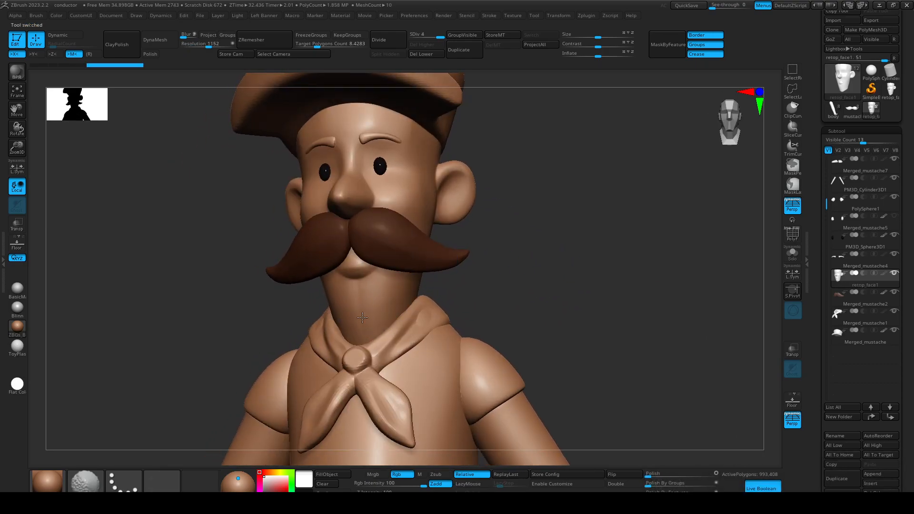
pyautogui.hotkey('shift', 'd')
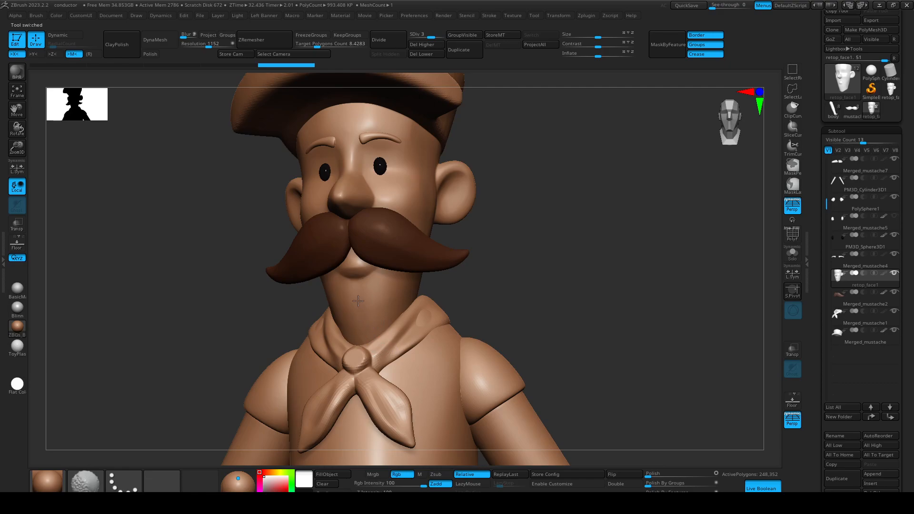
pyautogui.moveTo(508, 287)
pyautogui.mouseDown()
pyautogui.moveTo(487, 298)
pyautogui.moveTo(439, 264)
pyautogui.moveTo(511, 293)
pyautogui.moveTo(441, 280)
pyautogui.moveTo(449, 315)
pyautogui.moveTo(547, 330)
pyautogui.moveTo(418, 298)
pyautogui.mouseUp()
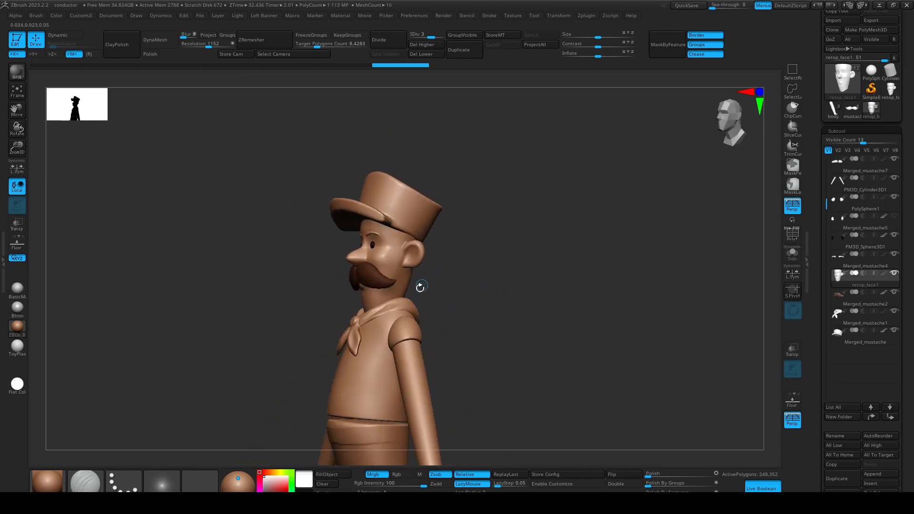
pyautogui.hotkey('shift', 'd')
pyautogui.hotkey('shift', 'd')
# Adjust the back of the neck on retop_face1 with the Move brush and check the whole figure's silhouette.
pyautogui.press('s')
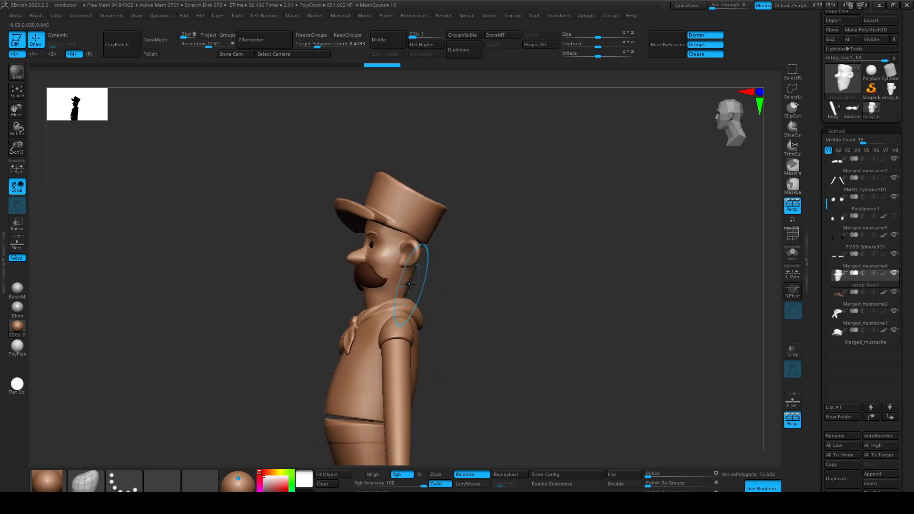
pyautogui.moveTo(407, 283)
pyautogui.mouseDown(button='right')
pyautogui.moveTo(410, 268)
pyautogui.moveTo(481, 349)
pyautogui.moveTo(497, 330)
pyautogui.moveTo(395, 285)
pyautogui.mouseUp(button='right')
pyautogui.moveTo(332, 331); pyautogui.dragTo(398, 271, button='right')
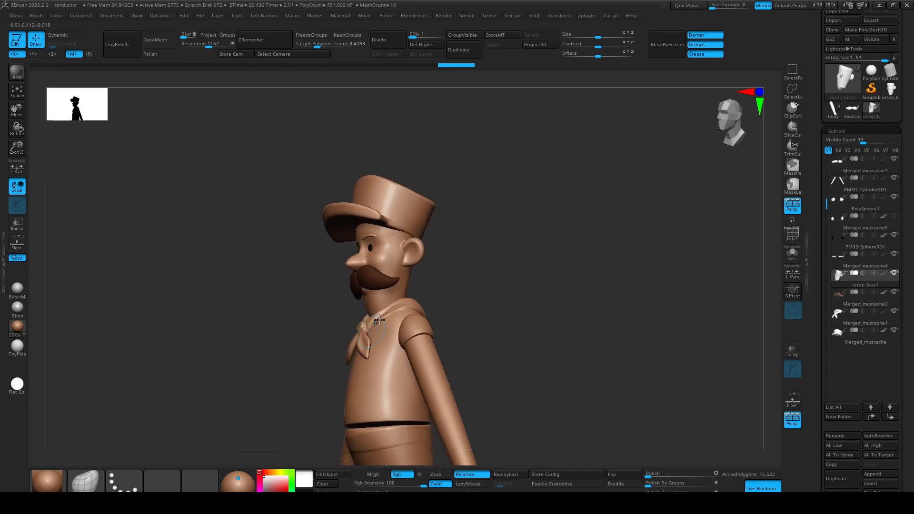
pyautogui.moveTo(475, 291); pyautogui.dragTo(430, 288, button='right')
pyautogui.moveTo(320, 343); pyautogui.dragTo(506, 276, button='right')
pyautogui.moveTo(528, 310); pyautogui.dragTo(527, 242, button='right')
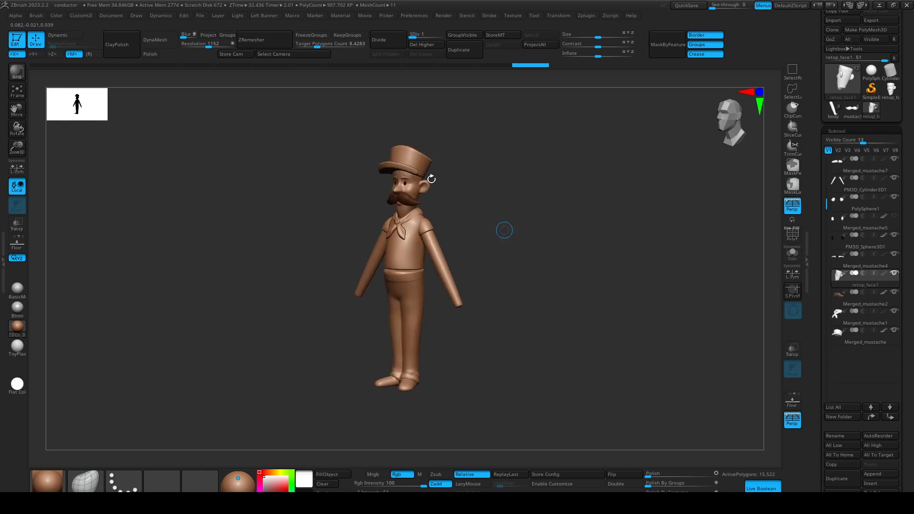
# Flatten the edge of the hat's brim on Merged_mustache with the TrimDynamic brush and smooth the trimmed area.
pyautogui.keyDown('ctrl'); pyautogui.moveTo(422, 189); pyautogui.dragTo(444, 238, button='right'); pyautogui.keyUp('ctrl')
pyautogui.keyDown('alt'); pyautogui.moveTo(385, 104); pyautogui.dragTo(457, 250, button='right'); pyautogui.keyUp('alt')
pyautogui.keyDown('alt'); pyautogui.click(451, 244); pyautogui.keyUp('alt')
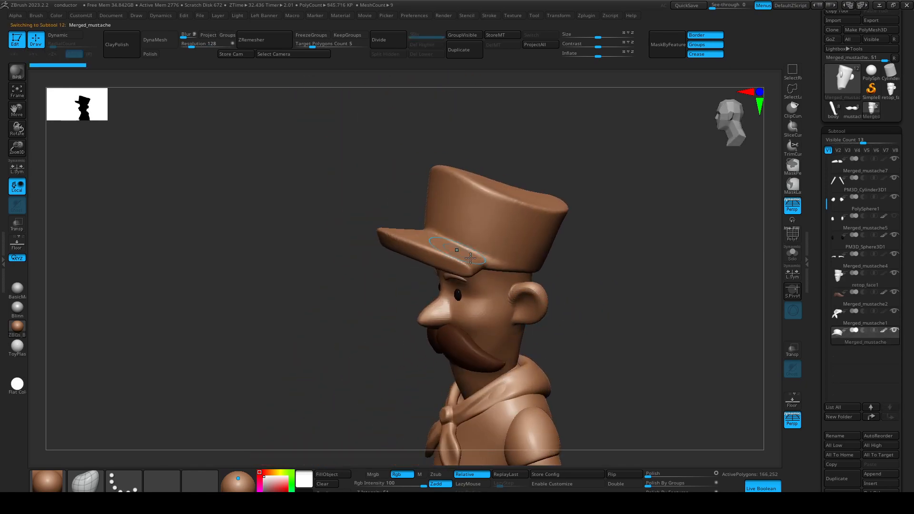
pyautogui.moveTo(352, 231); pyautogui.dragTo(482, 302, button='right')
pyautogui.moveTo(459, 282); pyautogui.dragTo(461, 282)
pyautogui.press('b')
pyautogui.press('t')
pyautogui.press('d')
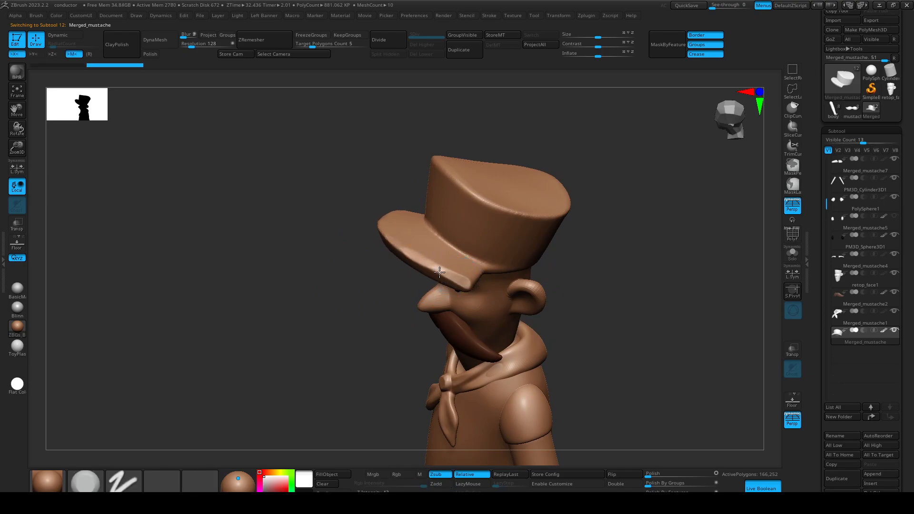
pyautogui.moveTo(375, 277); pyautogui.dragTo(329, 267)
pyautogui.moveTo(402, 326)
pyautogui.mouseDown()
pyautogui.moveTo(553, 324)
pyautogui.moveTo(509, 309)
pyautogui.moveTo(519, 311)
pyautogui.mouseUp()
pyautogui.moveTo(400, 262); pyautogui.dragTo(391, 275)
pyautogui.moveTo(333, 257)
pyautogui.mouseDown()
pyautogui.moveTo(409, 271)
pyautogui.moveTo(419, 264)
pyautogui.mouseUp()
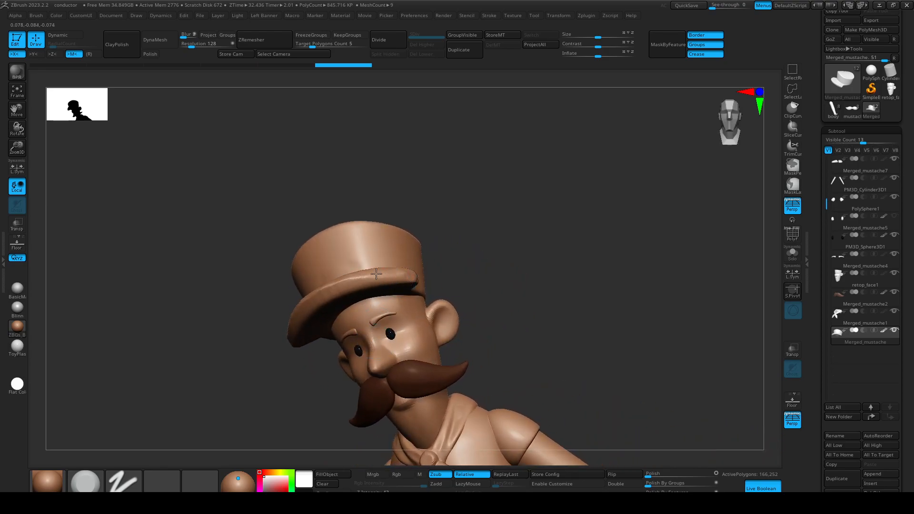
pyautogui.moveTo(484, 210); pyautogui.dragTo(340, 284)
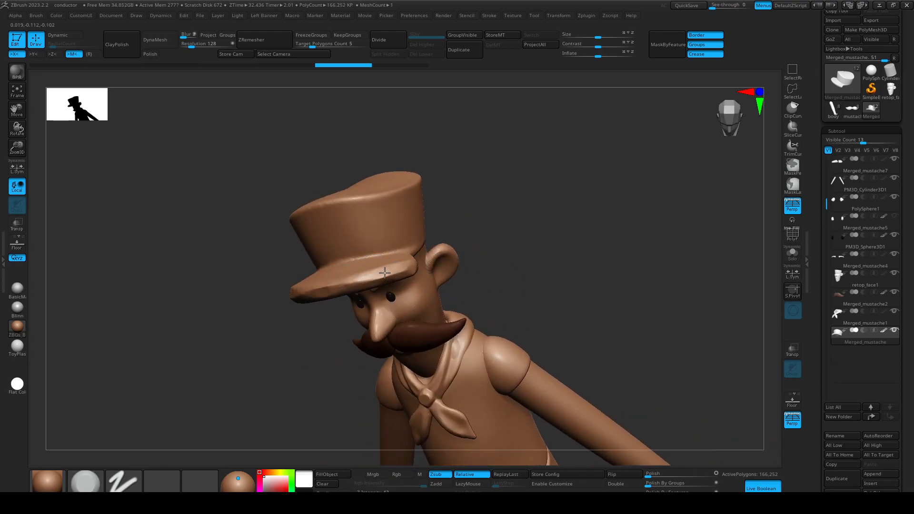
pyautogui.keyDown('shift'); pyautogui.moveTo(365, 274); pyautogui.dragTo(395, 271); pyautogui.keyUp('shift')
pyautogui.press('shift')
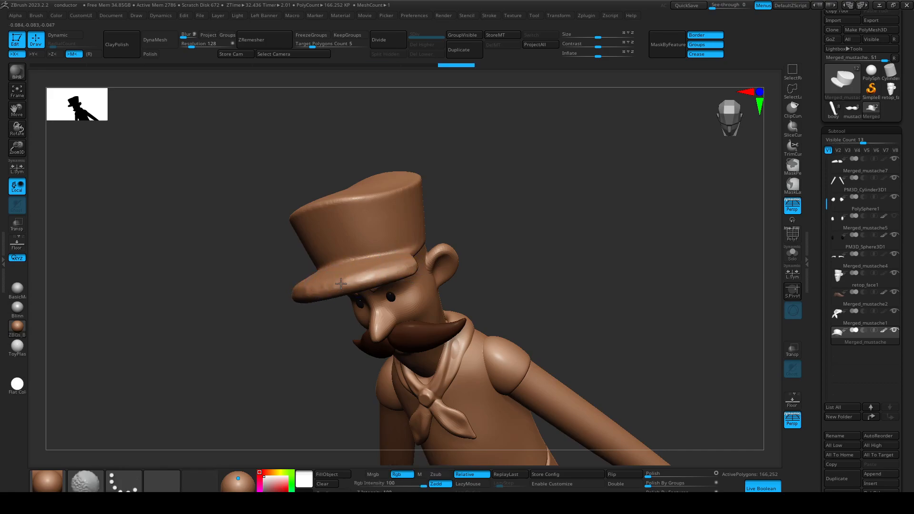
# ZRemesh the hat with the target polygon count lowered to about 0.81.
pyautogui.moveTo(523, 223)
pyautogui.mouseDown()
pyautogui.moveTo(558, 210)
pyautogui.moveTo(489, 285)
pyautogui.moveTo(498, 257)
pyautogui.moveTo(429, 226)
pyautogui.mouseUp()
pyautogui.keyDown('alt'); pyautogui.moveTo(419, 194); pyautogui.dragTo(447, 174); pyautogui.keyUp('alt')
pyautogui.click(303, 44)
pyautogui.click(288, 40)
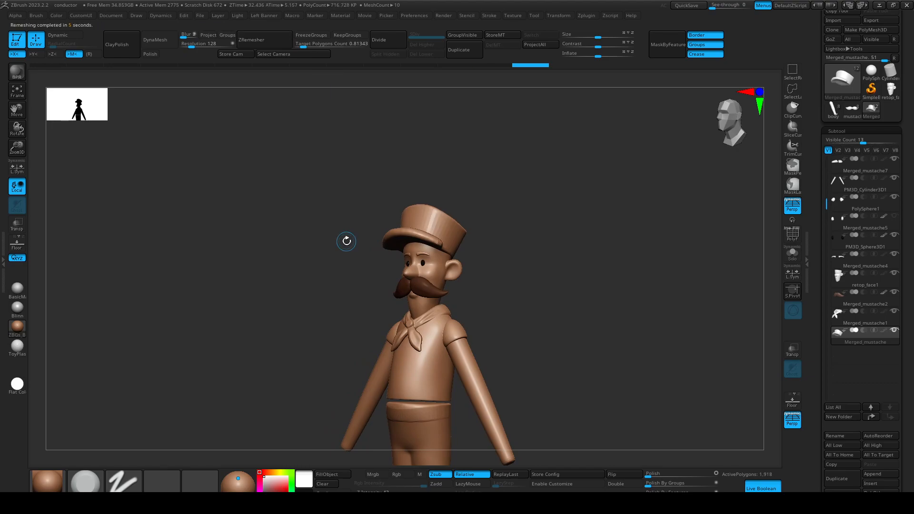
# Smooth the brim of the remeshed hat with its dynamic subdivision preview switched off, and turn the preview back on.
pyautogui.moveTo(330, 232)
pyautogui.keyDown('alt'); pyautogui.mouseDown()
pyautogui.moveTo(308, 256)
pyautogui.moveTo(344, 233)
pyautogui.mouseUp(); pyautogui.keyUp('alt')
pyautogui.press('shift')
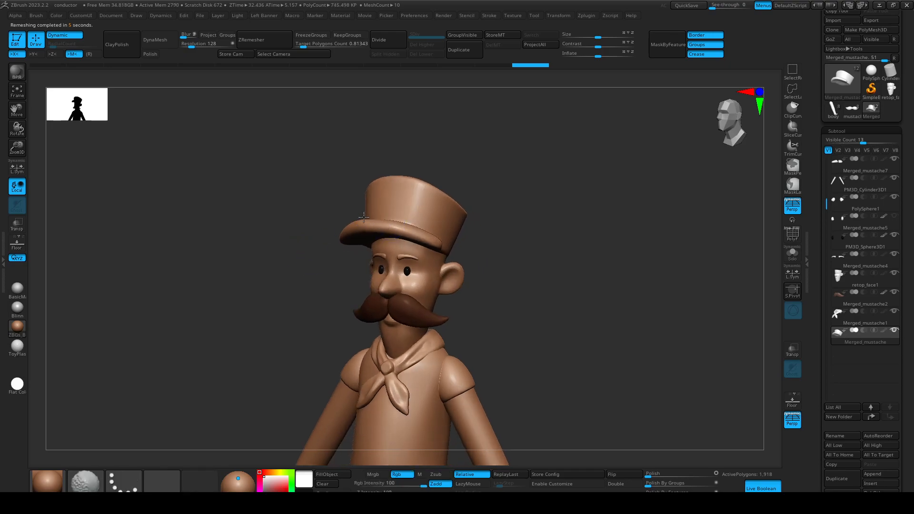
pyautogui.hotkey('shift', 'd')
pyautogui.keyDown('shift'); pyautogui.moveTo(402, 230); pyautogui.dragTo(446, 247); pyautogui.keyUp('shift')
pyautogui.press('d')
pyautogui.keyDown('shift'); pyautogui.moveTo(395, 230); pyautogui.dragTo(371, 221); pyautogui.keyUp('shift')
pyautogui.moveTo(512, 277)
pyautogui.mouseDown()
pyautogui.moveTo(493, 282)
pyautogui.moveTo(523, 280)
pyautogui.moveTo(395, 200)
pyautogui.mouseUp()
pyautogui.moveTo(370, 258); pyautogui.dragTo(435, 297)
# Select the head subtool retop_face1 and inspect the face and hat from the side and front.
pyautogui.keyDown('alt'); pyautogui.click(407, 324); pyautogui.keyUp('alt')
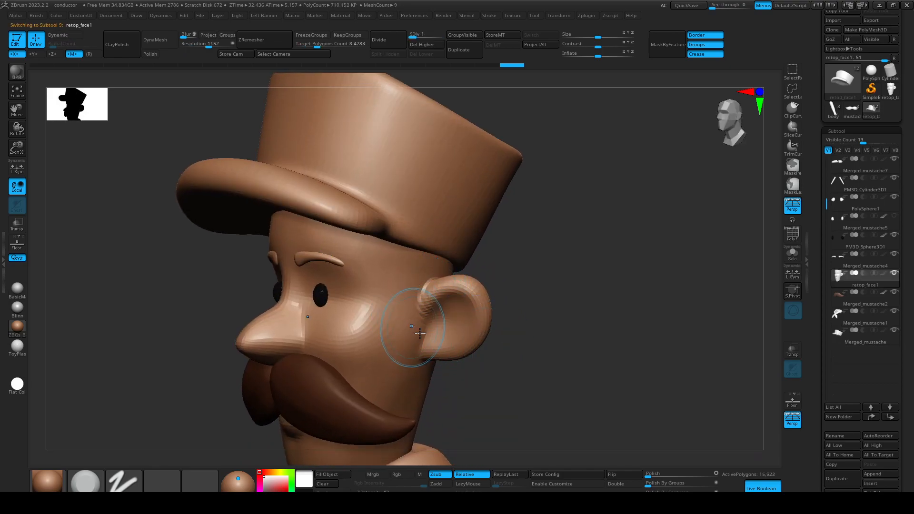
pyautogui.keyDown('alt'); pyautogui.moveTo(512, 361); pyautogui.dragTo(398, 202); pyautogui.keyUp('alt')
pyautogui.keyDown('alt'); pyautogui.click(398, 202); pyautogui.keyUp('alt')
pyautogui.moveTo(489, 289); pyautogui.dragTo(451, 269)
# Select the torso subtool Merged_mustache8, lower it to subdivision level 1 and ready the Move brush for reshaping around the neckerchief.
pyautogui.keyDown('alt'); pyautogui.click(400, 349); pyautogui.keyUp('alt')
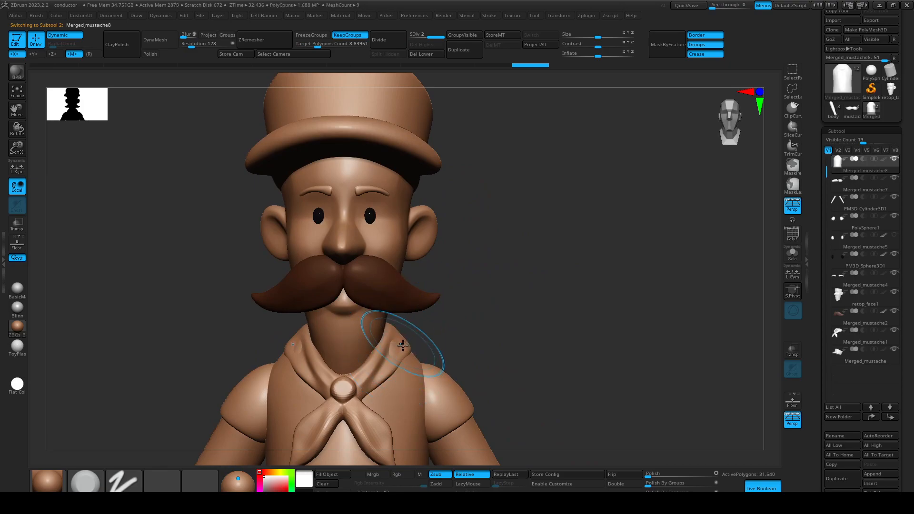
pyautogui.keyDown('alt'); pyautogui.click(398, 357); pyautogui.keyUp('alt')
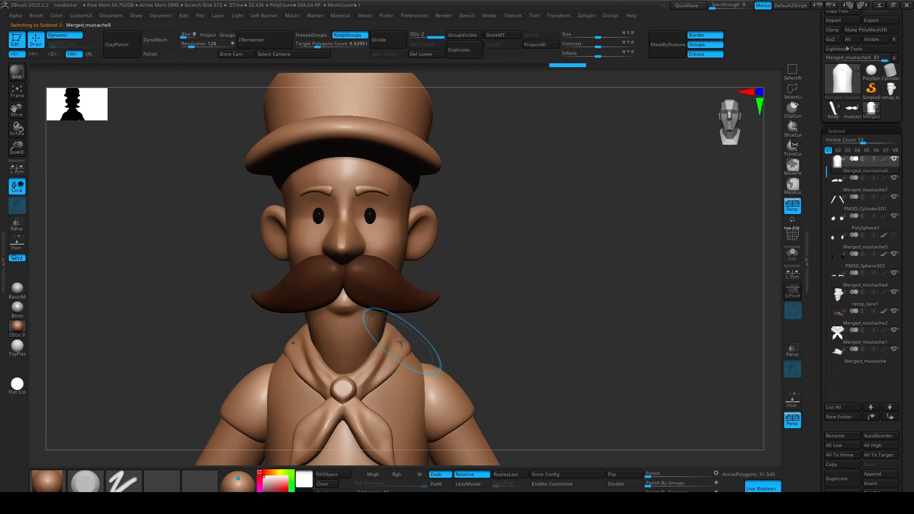
pyautogui.moveTo(438, 337); pyautogui.dragTo(393, 353)
pyautogui.press('b')
pyautogui.press('m')
pyautogui.press('v')
pyautogui.press('s')
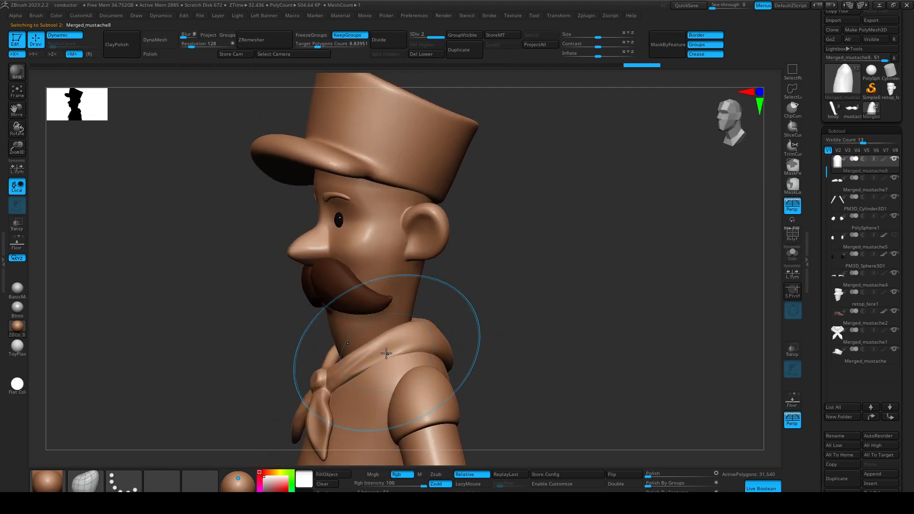
pyautogui.hotkey('shift', 'd')
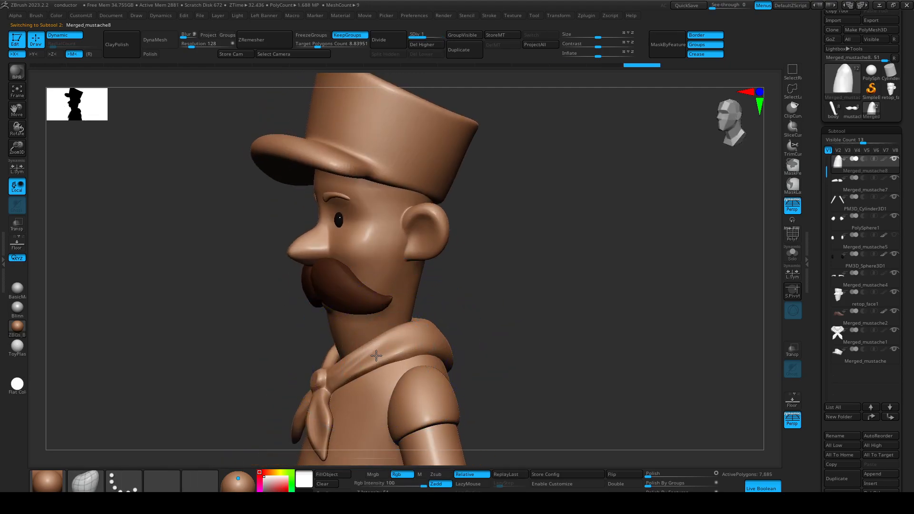
pyautogui.keyDown('alt'); pyautogui.moveTo(484, 376); pyautogui.dragTo(451, 291); pyautogui.keyUp('alt')
pyautogui.moveTo(451, 291); pyautogui.dragTo(540, 268)
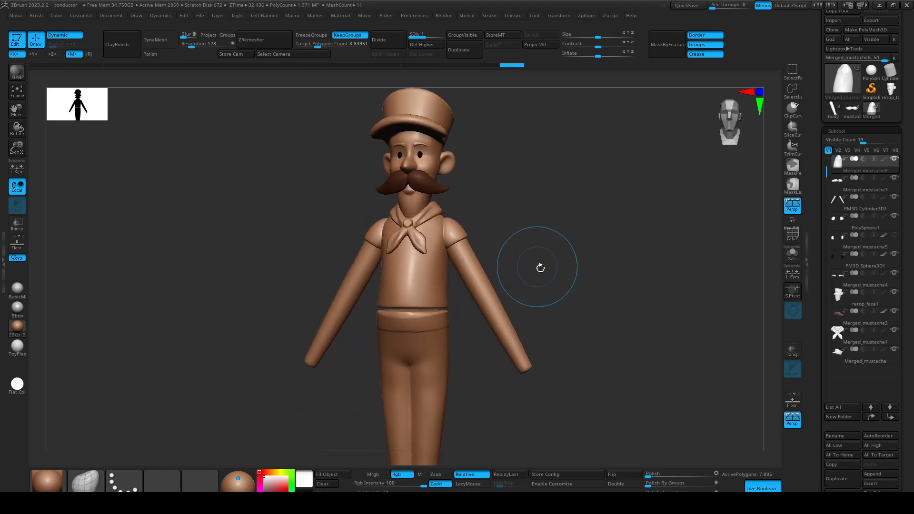
pyautogui.moveTo(598, 238); pyautogui.dragTo(601, 304)
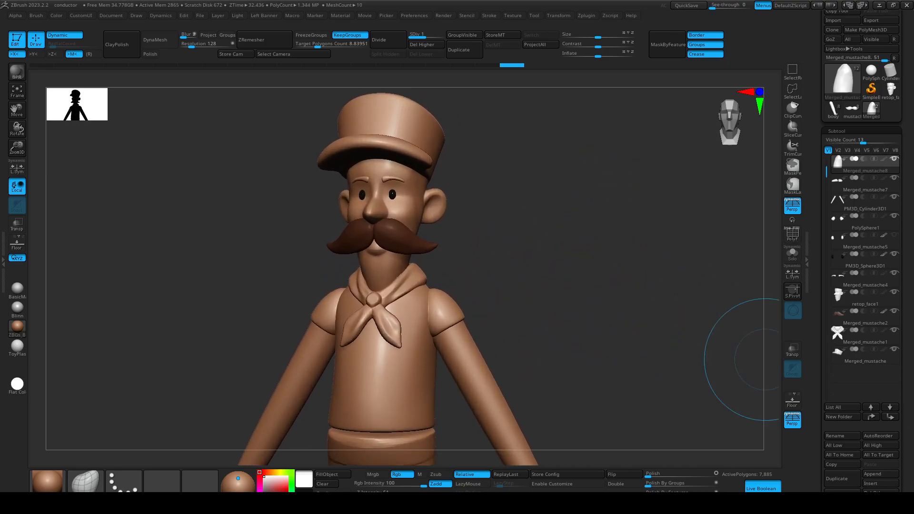